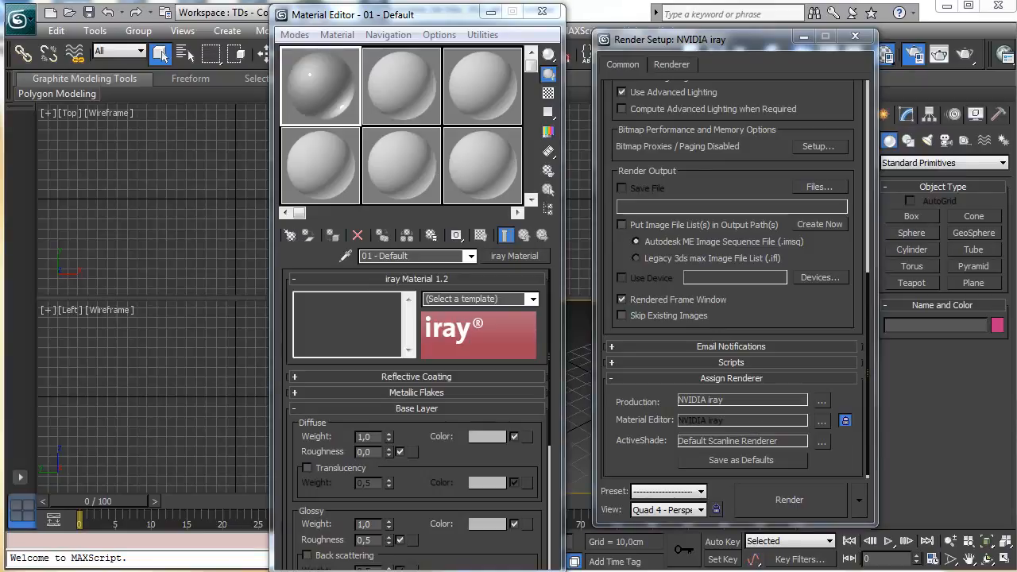
Step: Close the Material Editor and Render Setup windows to clear the workspace
{"action": "left_click_drag", "start_coordinate": [427, 20], "coordinate": [302, 36]}
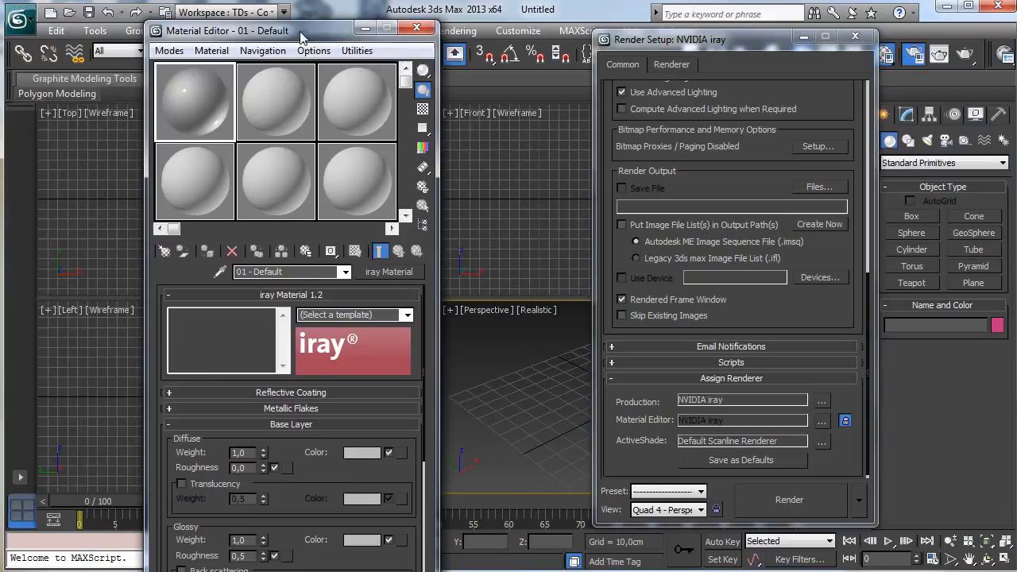
{"action": "left_click", "coordinate": [416, 30]}
{"action": "left_click", "coordinate": [855, 37]}
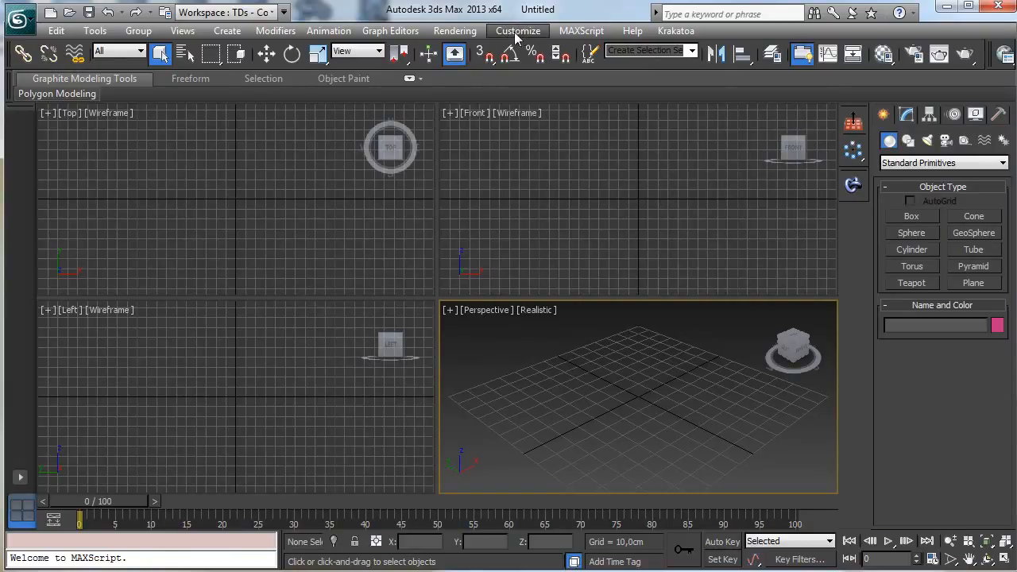
Step: Check the display unit scale in the units setup and close it without making changes
{"action": "left_click", "coordinate": [517, 30]}
{"action": "left_click", "coordinate": [528, 236]}
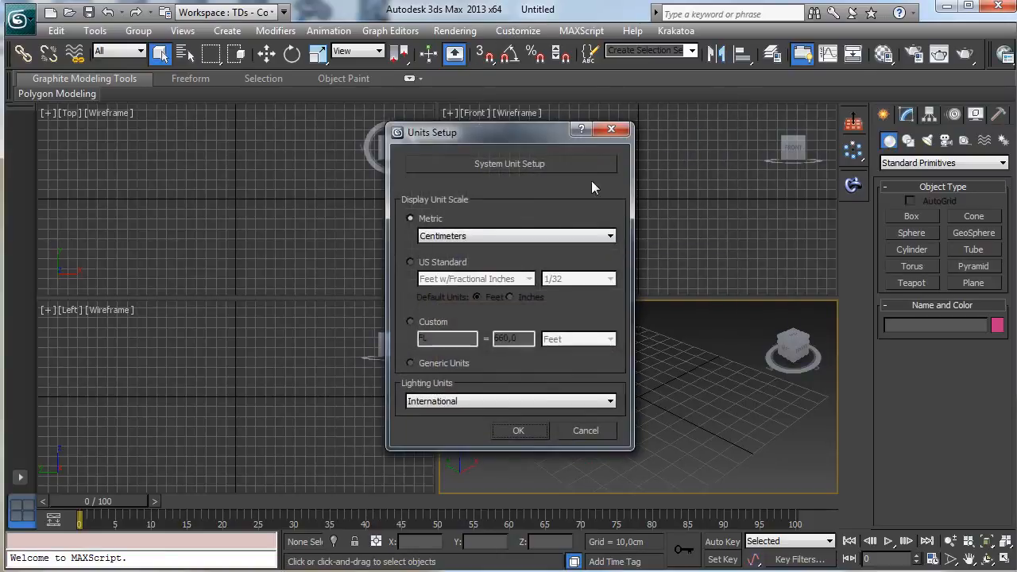
{"action": "left_click", "coordinate": [613, 131]}
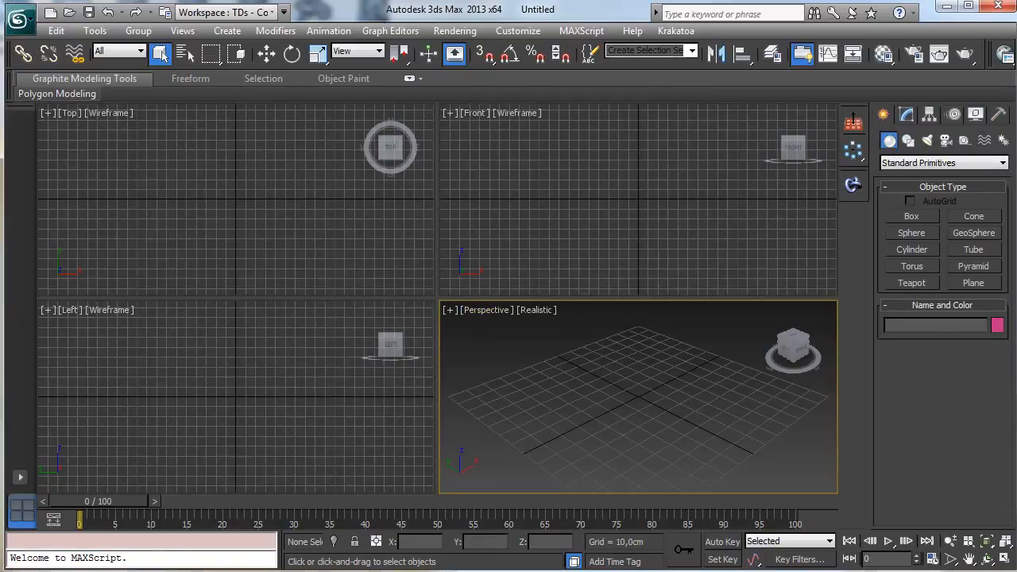
Step: Maximize the Front view and draw a right-bulging half-circle arc spline with a radius of about 58.6 cm, ends on the vertical axis
{"action": "left_click", "coordinate": [658, 201]}
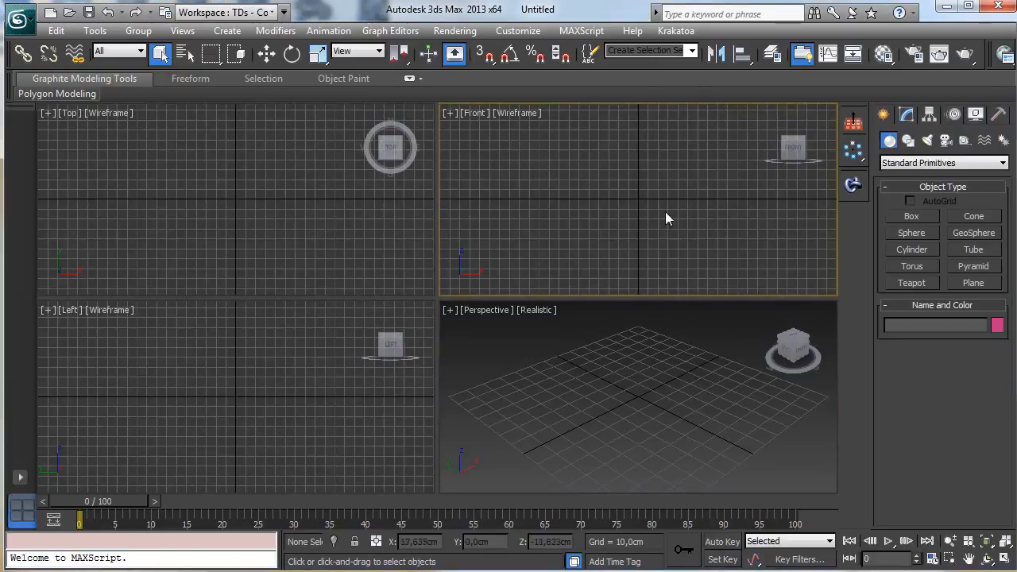
{"action": "left_click", "coordinate": [1005, 560]}
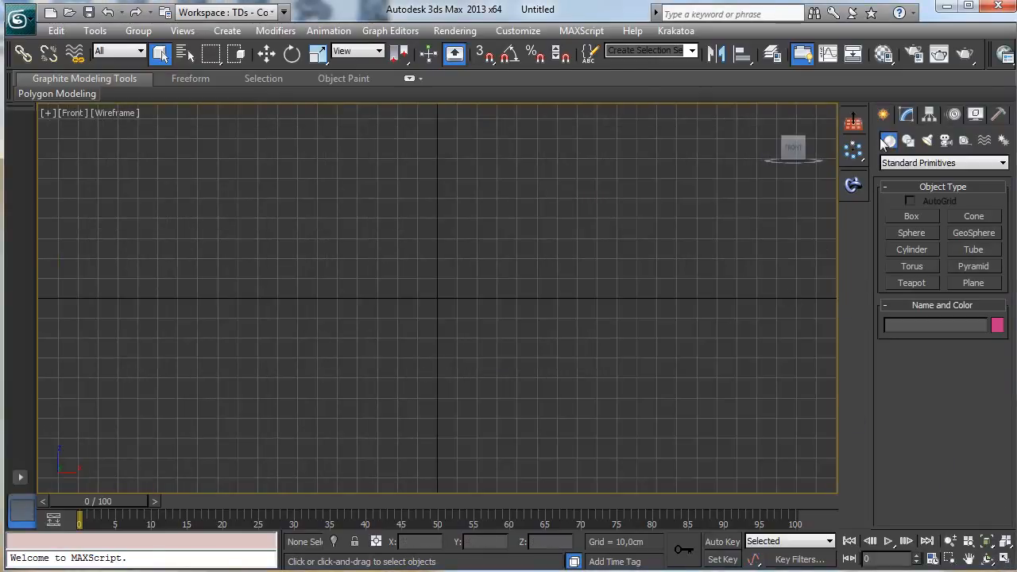
{"action": "left_click", "coordinate": [908, 140]}
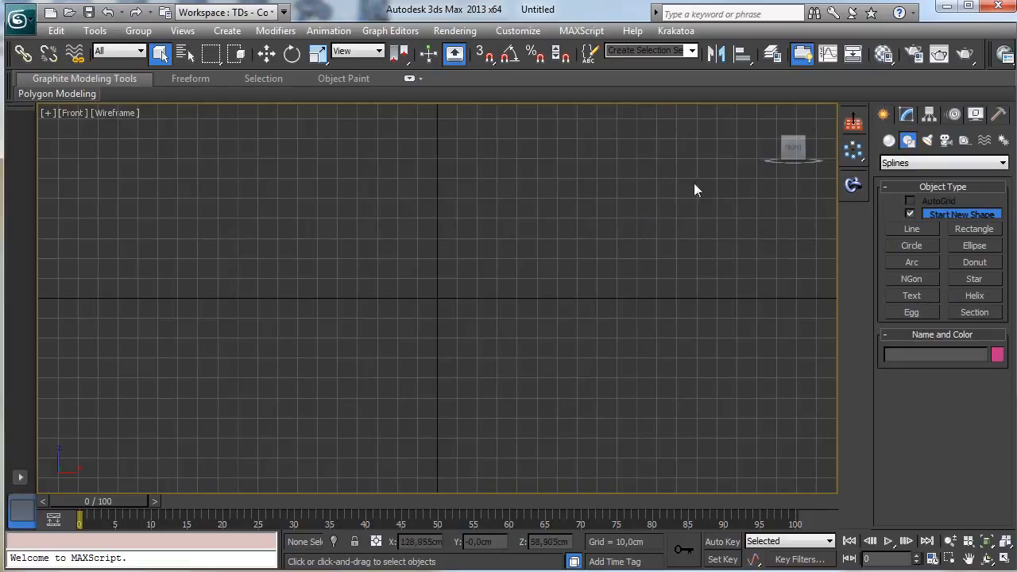
{"action": "left_click", "coordinate": [911, 262]}
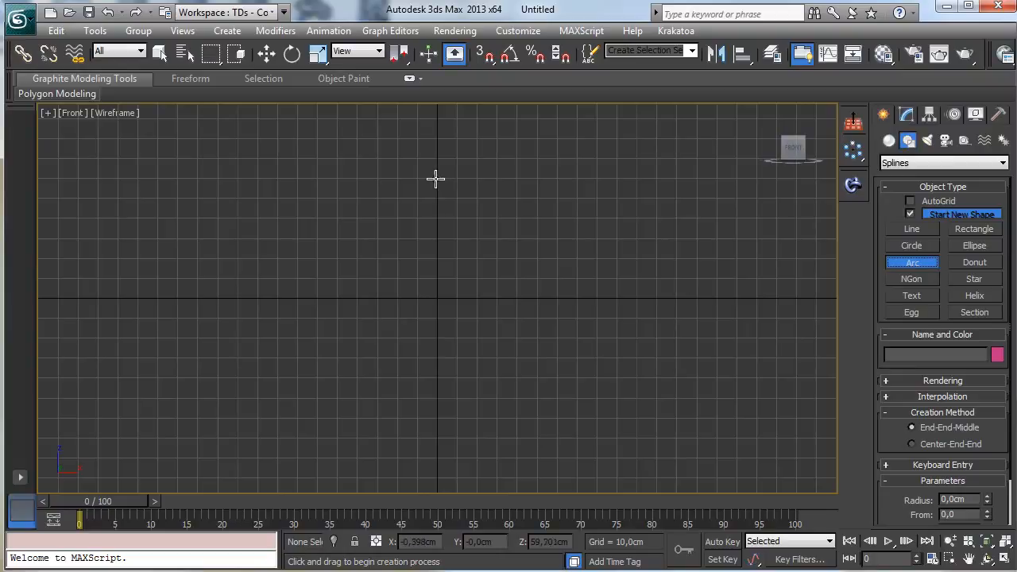
{"action": "left_click_drag", "start_coordinate": [436, 179], "coordinate": [436, 411]}
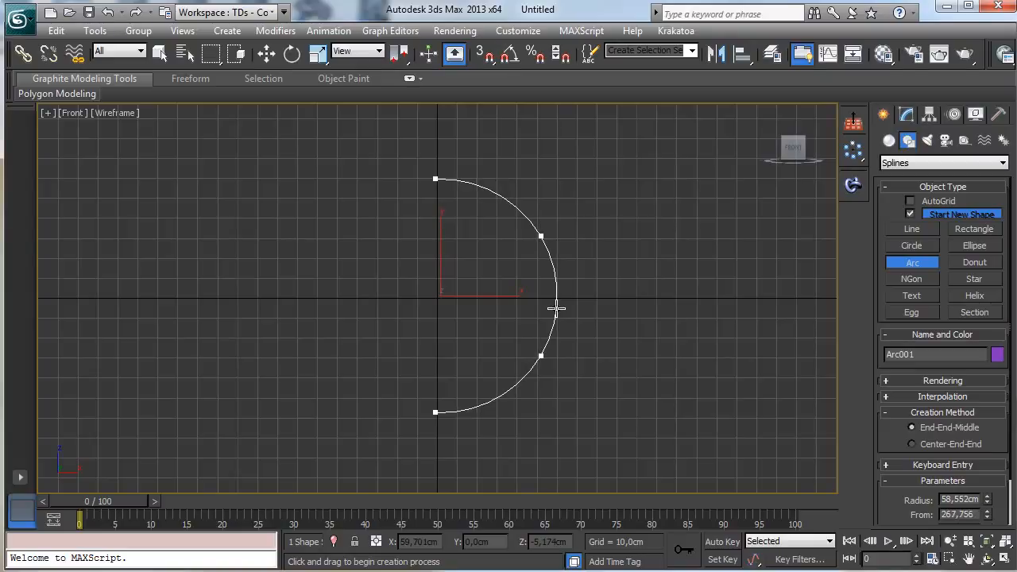
{"action": "left_click", "coordinate": [556, 308]}
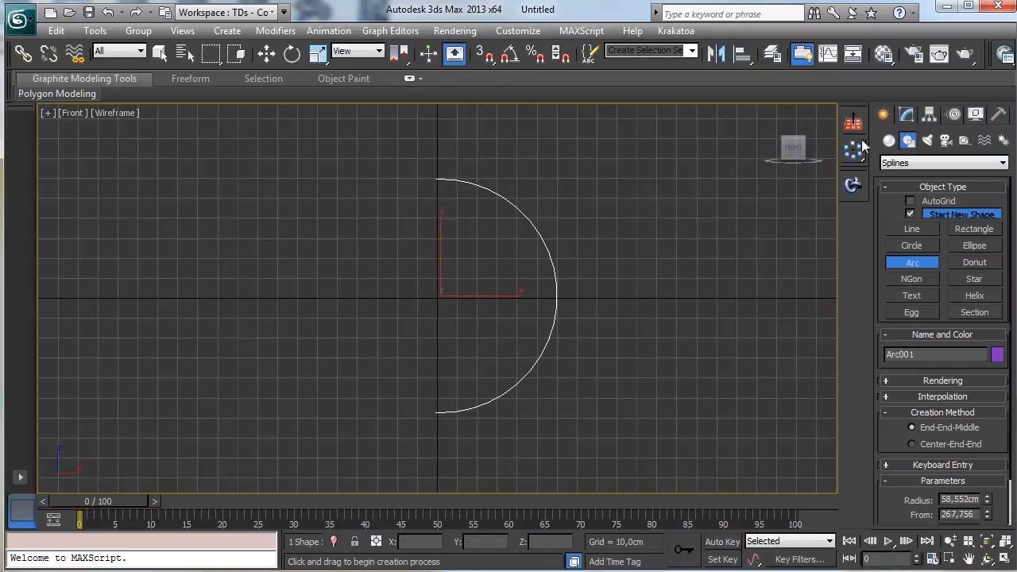
Step: Convert the arc to an editable spline and enter vertex editing
{"action": "left_click", "coordinate": [906, 115]}
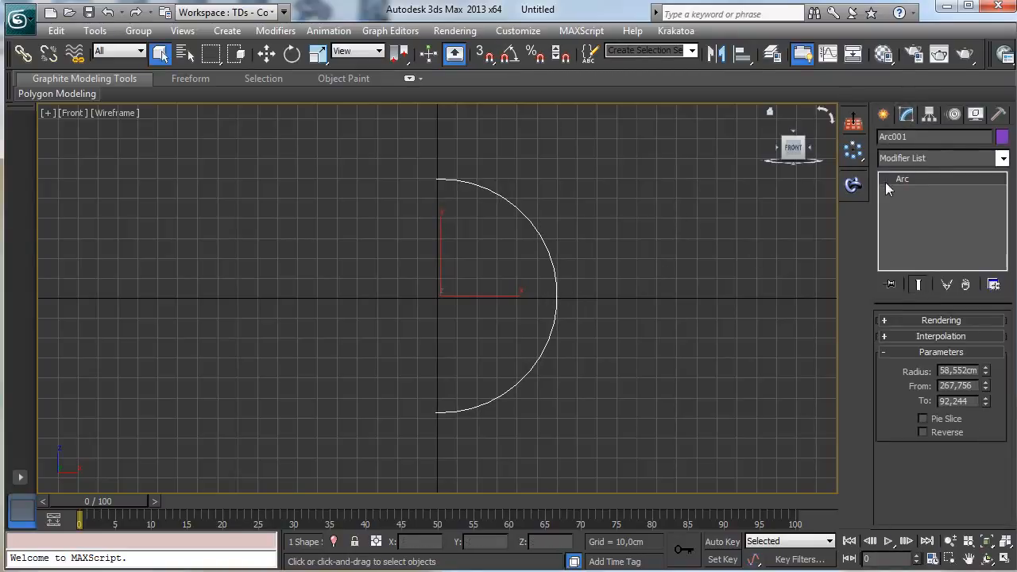
{"action": "right_click", "coordinate": [532, 231]}
{"action": "mouse_move", "coordinate": [624, 379]}
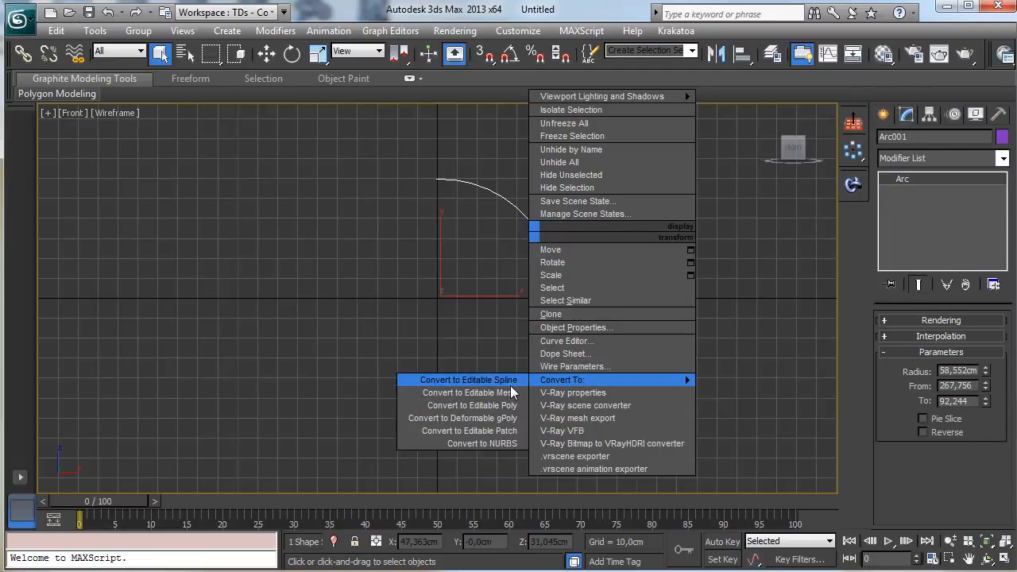
{"action": "left_click", "coordinate": [508, 381]}
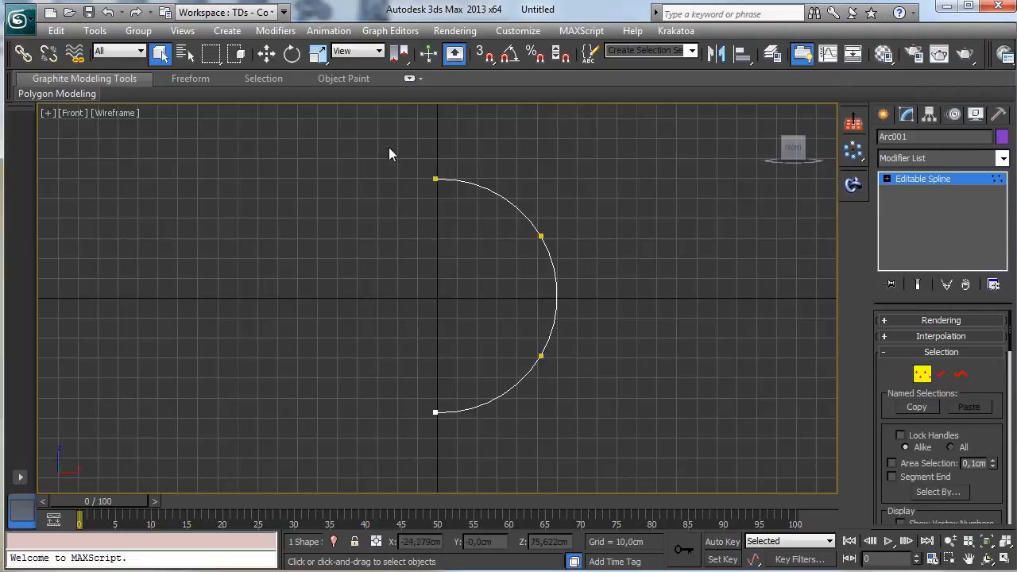
Step: Move the arc's upper end vertex right to about X 7.2 cm, Z 59.6 cm
{"action": "left_click", "coordinate": [435, 178]}
{"action": "left_click", "coordinate": [266, 53]}
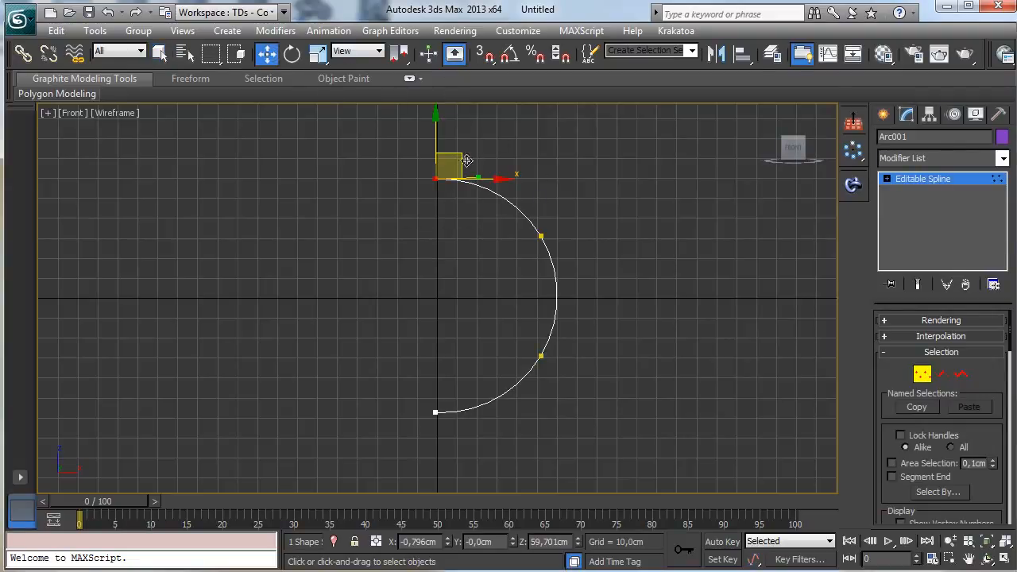
{"action": "left_click_drag", "start_coordinate": [463, 160], "coordinate": [478, 160]}
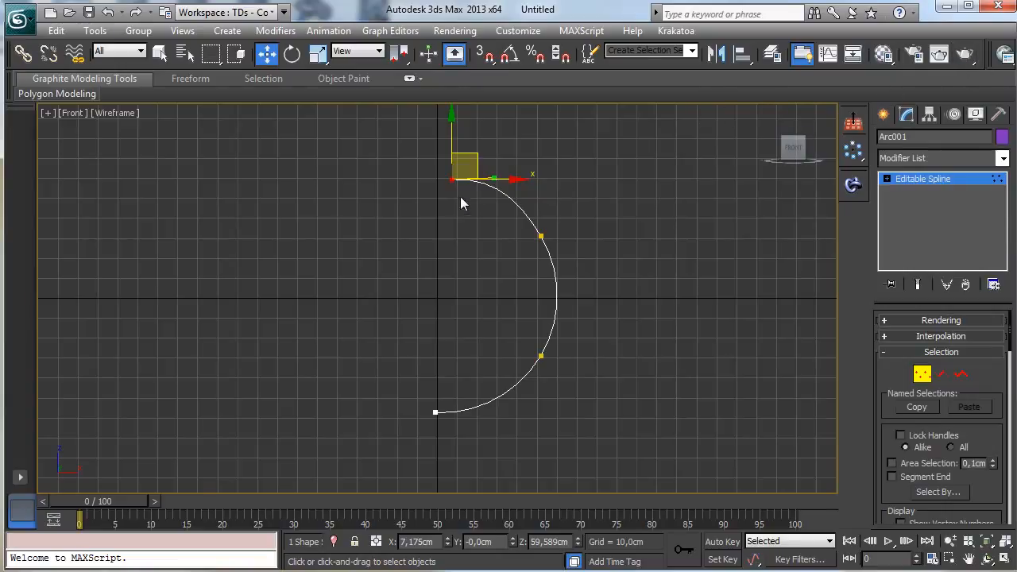
{"action": "left_click", "coordinate": [471, 183]}
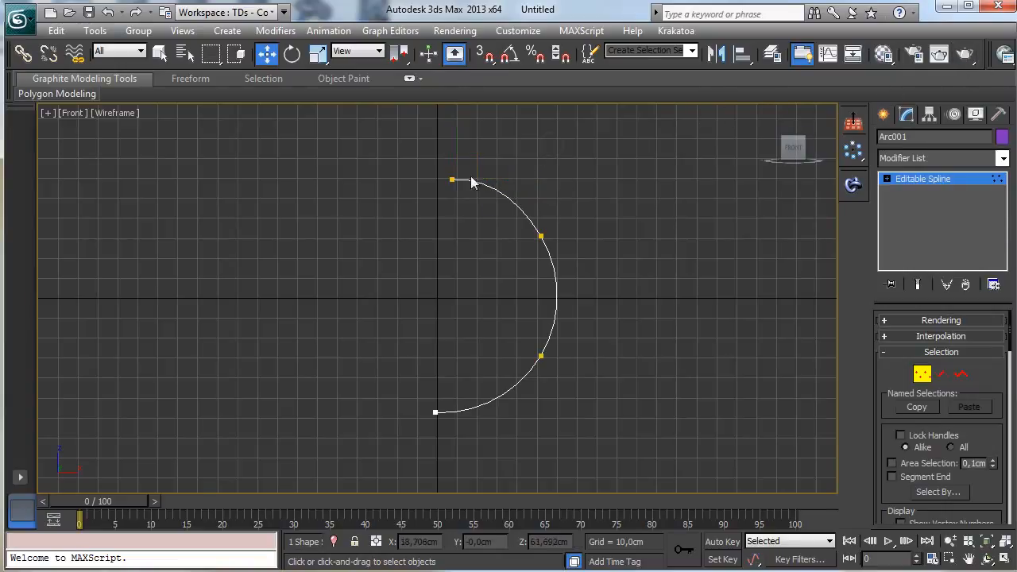
Step: Set the axis constraint to the XY plane and shift the arc's upper end vertex slightly further right and down
{"action": "left_click_drag", "start_coordinate": [431, 161], "coordinate": [474, 207]}
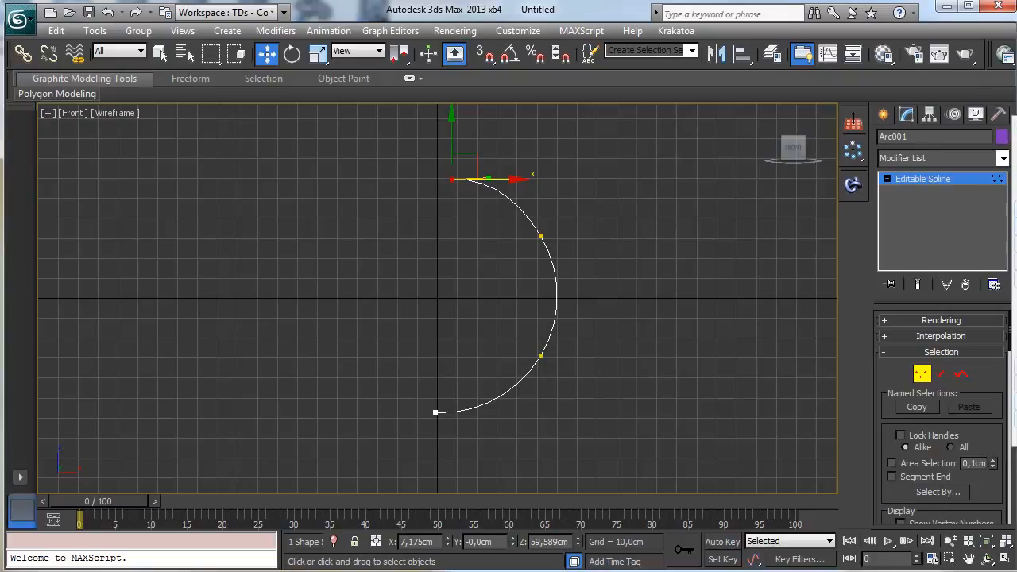
{"action": "left_click", "coordinate": [170, 224]}
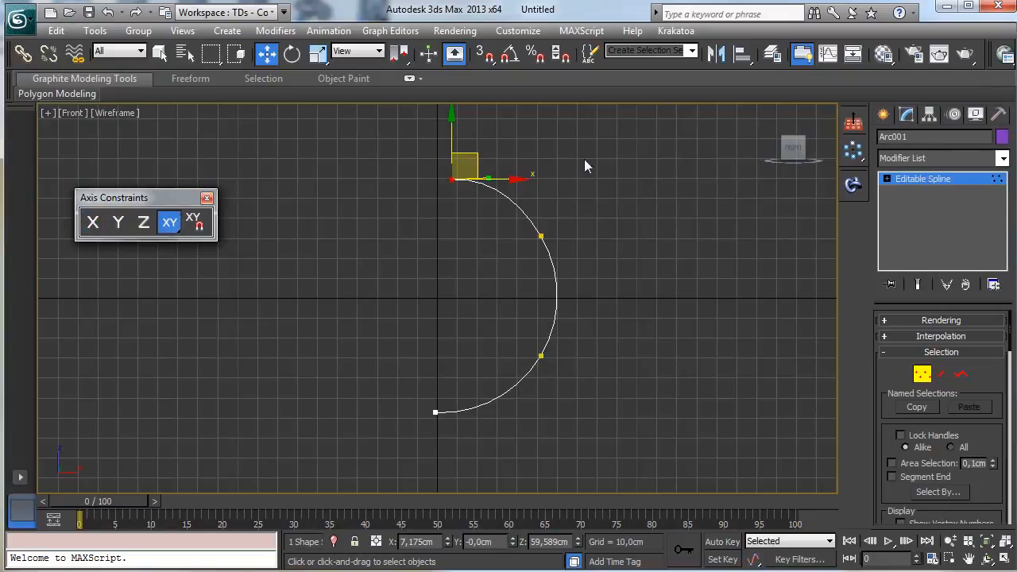
{"action": "left_click", "coordinate": [483, 179]}
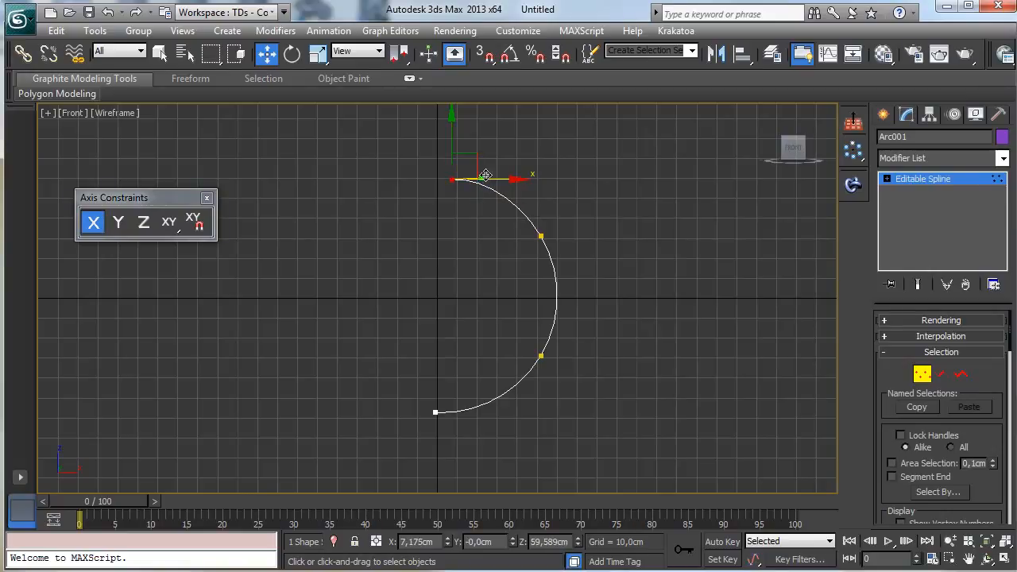
{"action": "key", "text": "F8"}
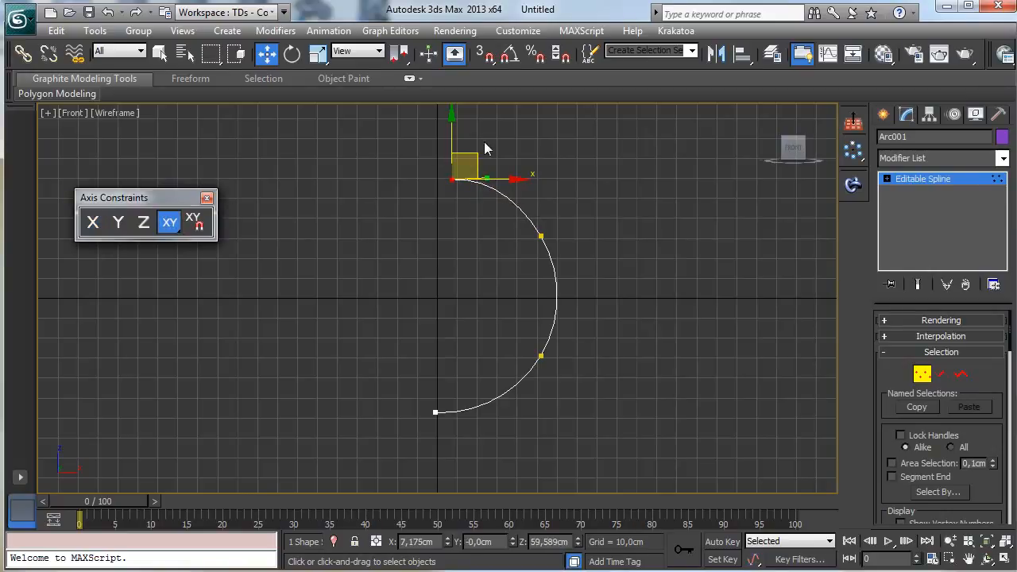
{"action": "mouse_move", "coordinate": [487, 173]}
{"action": "left_mouse_down"}
{"action": "mouse_move", "coordinate": [478, 138]}
{"action": "mouse_move", "coordinate": [499, 194]}
{"action": "mouse_move", "coordinate": [477, 157]}
{"action": "mouse_move", "coordinate": [486, 161]}
{"action": "left_mouse_up"}
Step: Move the upper intermediate vertex to about X 53.4 cm, Z 26.7 cm, adjust its lower tangent handle, and exit vertex editing
{"action": "left_click", "coordinate": [540, 236]}
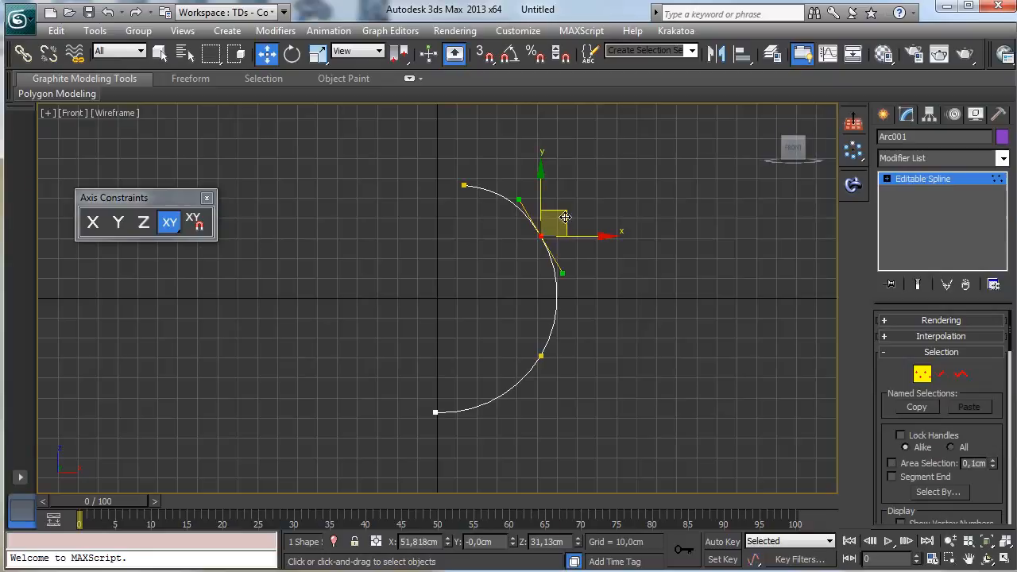
{"action": "left_click_drag", "start_coordinate": [560, 226], "coordinate": [568, 238]}
{"action": "left_click_drag", "start_coordinate": [564, 283], "coordinate": [564, 287]}
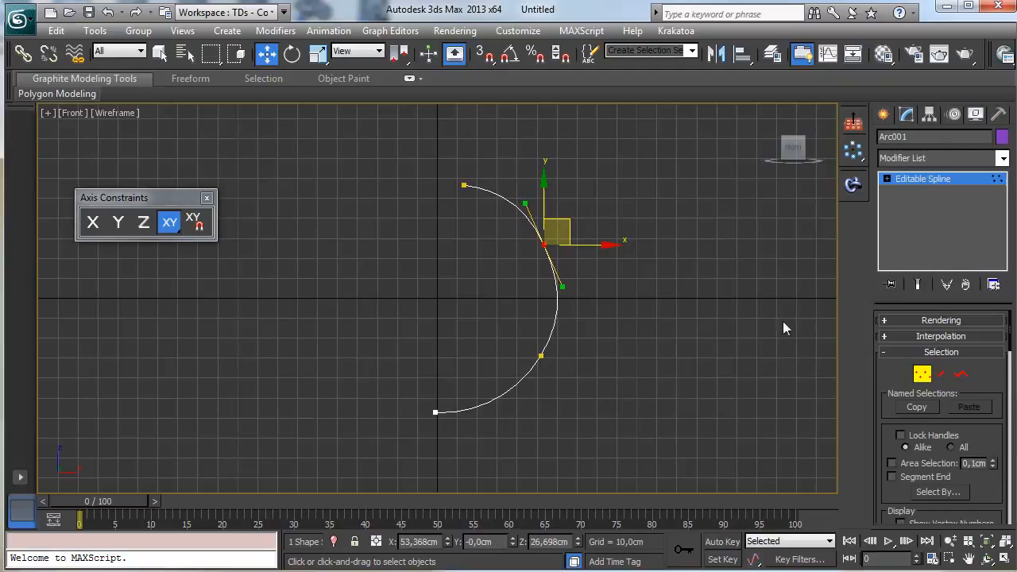
{"action": "left_click", "coordinate": [921, 373]}
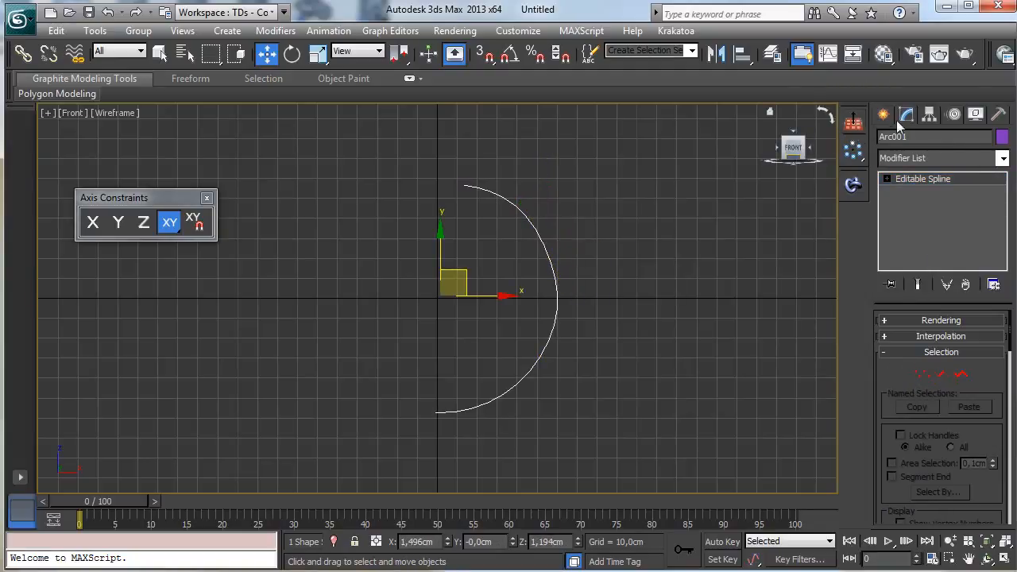
Step: Make sure the arc spline uses Adaptive interpolation
{"action": "left_click", "coordinate": [918, 338]}
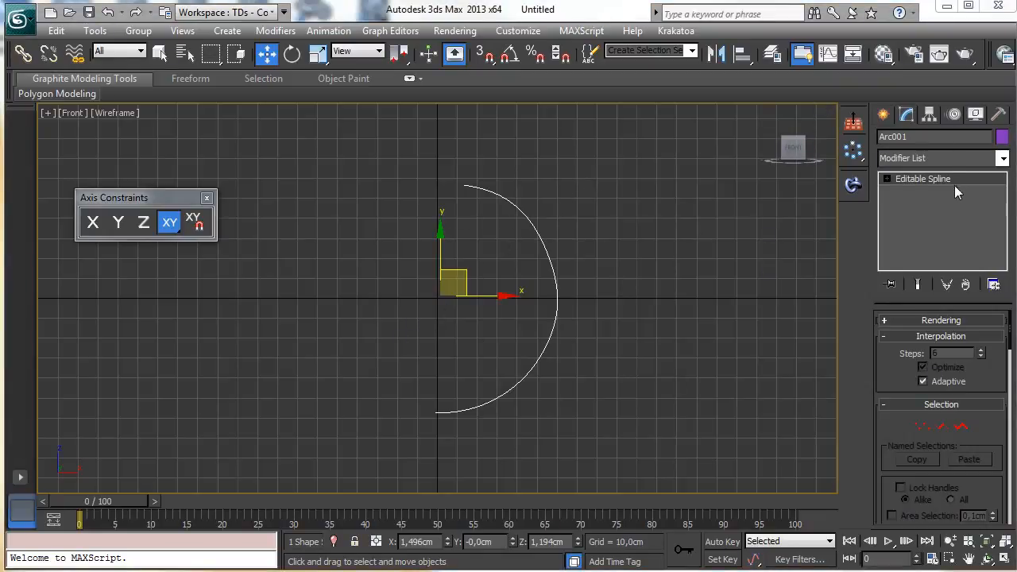
{"action": "left_click", "coordinate": [1003, 159]}
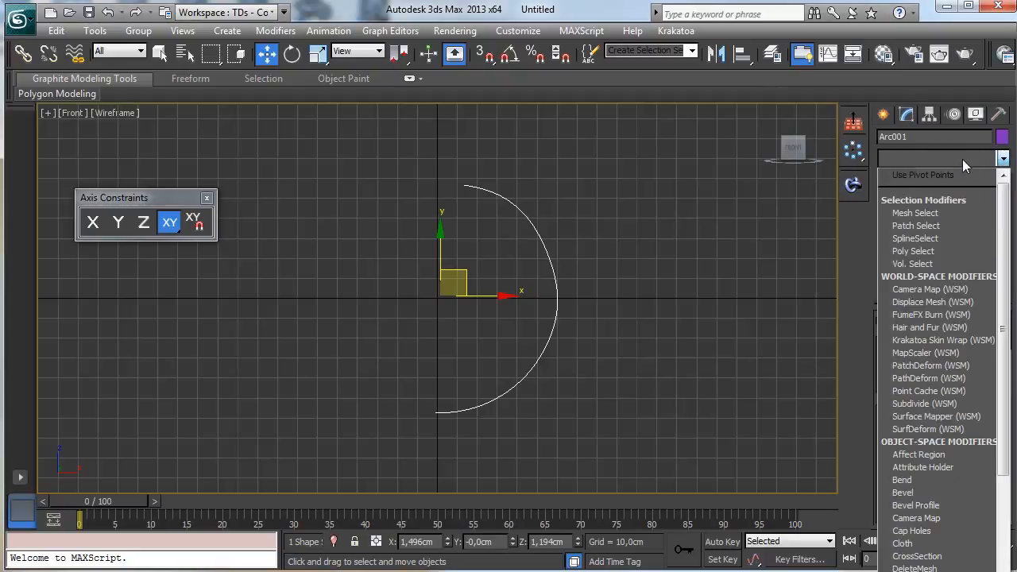
{"action": "left_click", "coordinate": [962, 159]}
Step: Draw a rectangle about 15.1 cm long and 10.7 cm wide beside the arc and give it a 2.82 cm corner radius
{"action": "left_click", "coordinate": [884, 115]}
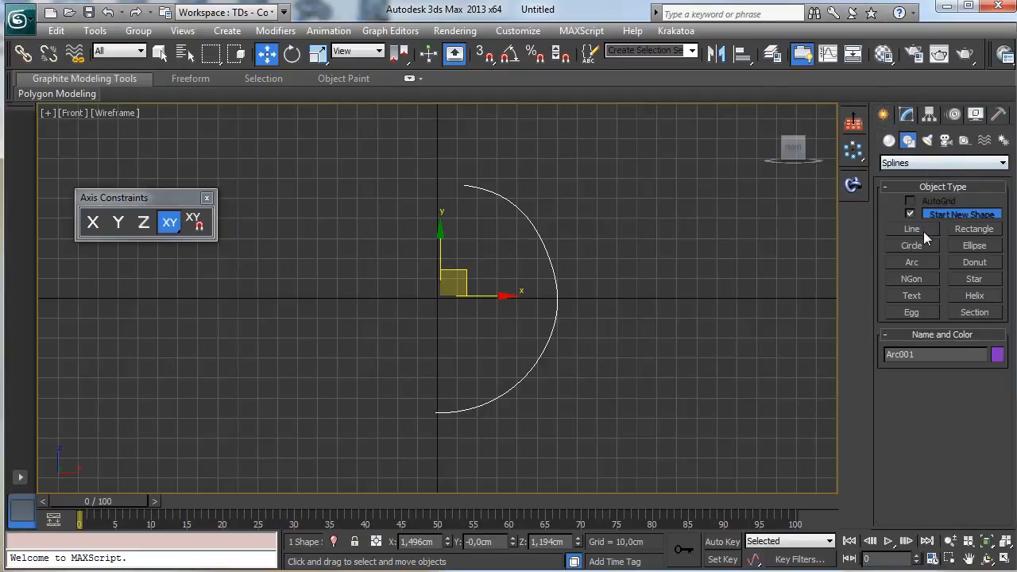
{"action": "left_click", "coordinate": [983, 230]}
{"action": "left_click_drag", "start_coordinate": [585, 283], "coordinate": [607, 312]}
{"action": "left_click", "coordinate": [906, 116]}
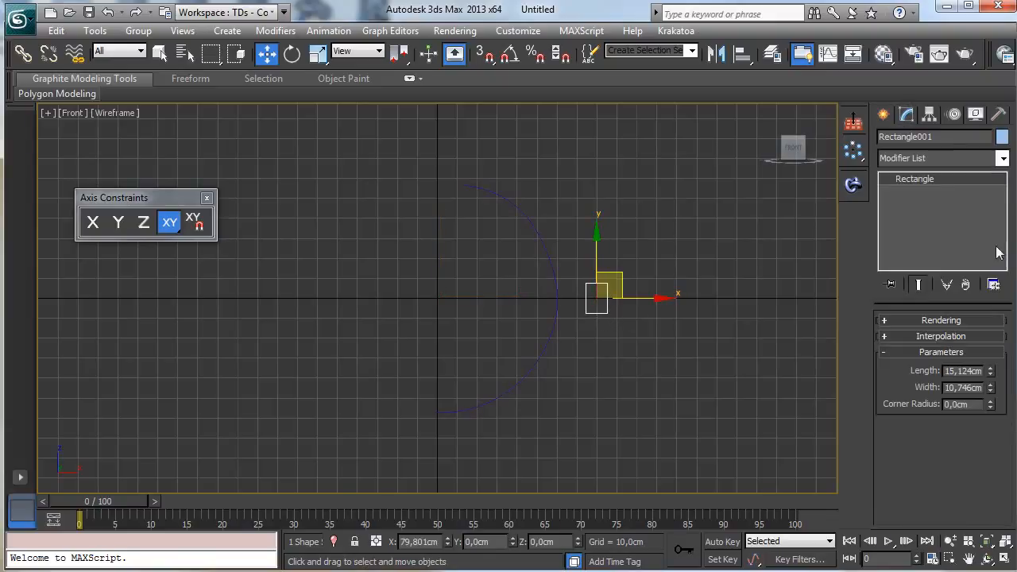
{"action": "left_click_drag", "start_coordinate": [990, 404], "coordinate": [961, 267]}
{"action": "left_click_drag", "start_coordinate": [954, 199], "coordinate": [953, 184]}
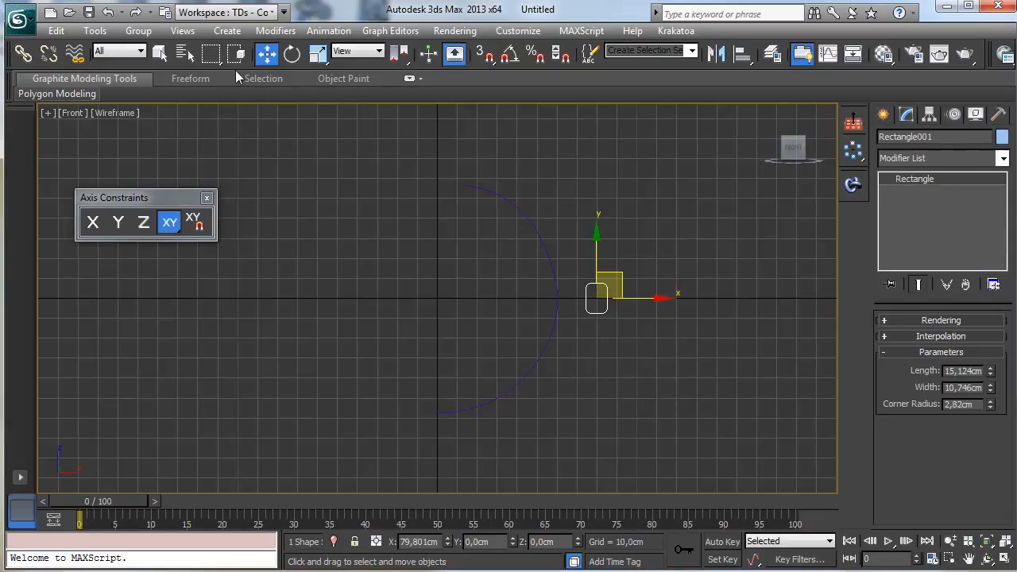
Step: Select the arc as the path and start a Loft compound object
{"action": "left_click", "coordinate": [159, 53]}
{"action": "left_click", "coordinate": [537, 358]}
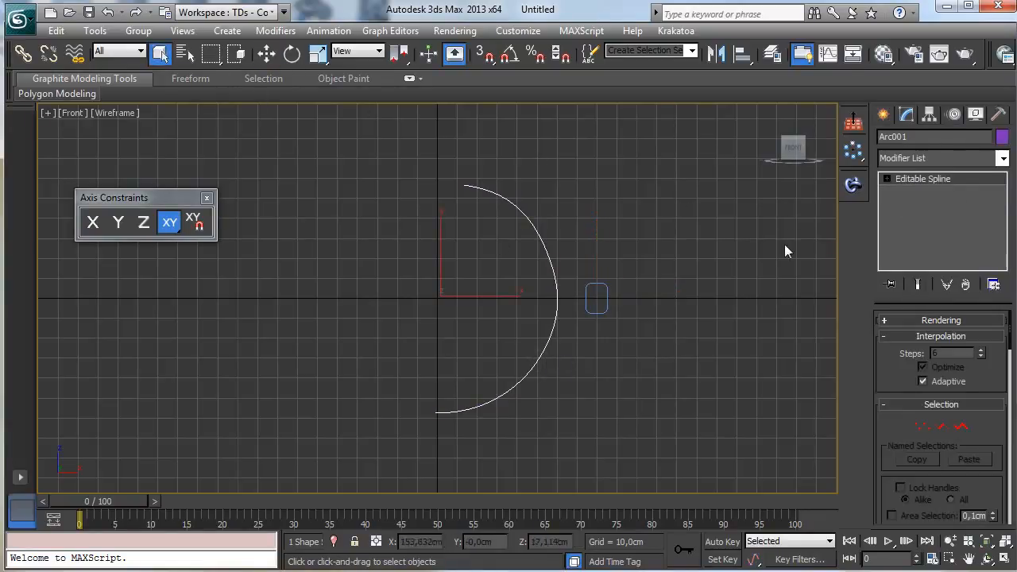
{"action": "left_click", "coordinate": [883, 115]}
{"action": "left_click", "coordinate": [889, 140]}
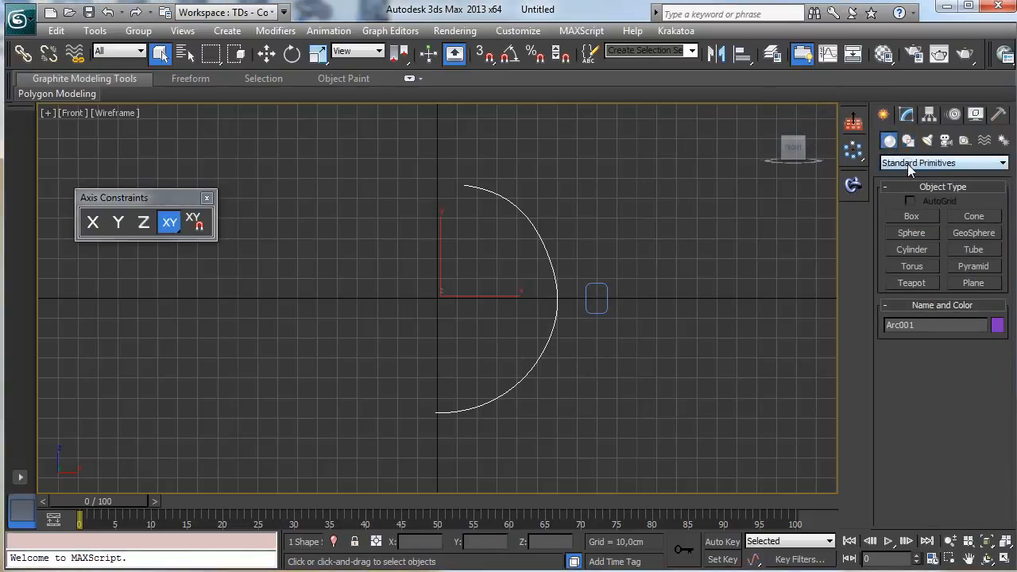
{"action": "left_click", "coordinate": [910, 164]}
{"action": "left_click", "coordinate": [934, 198]}
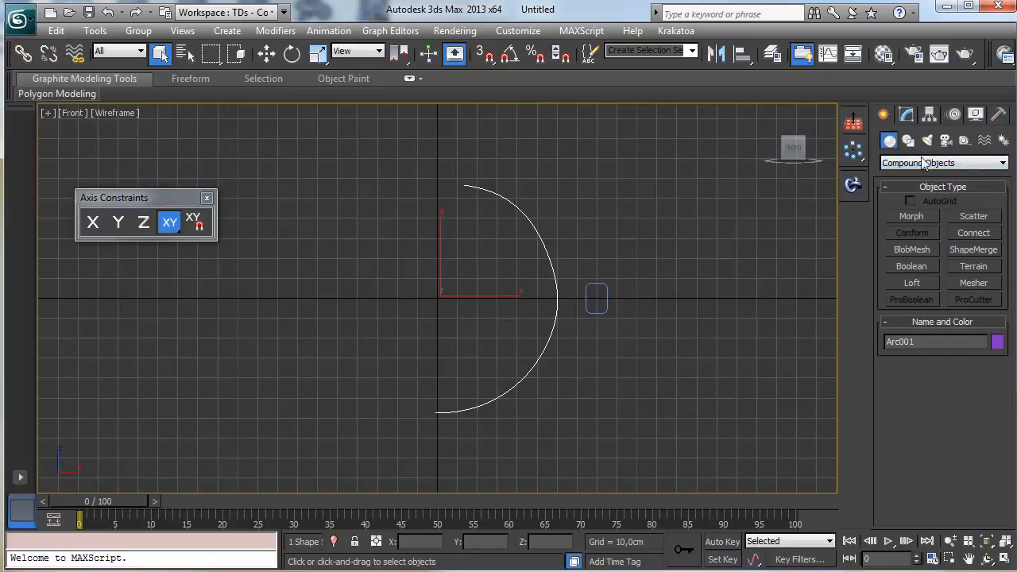
{"action": "left_click", "coordinate": [914, 284]}
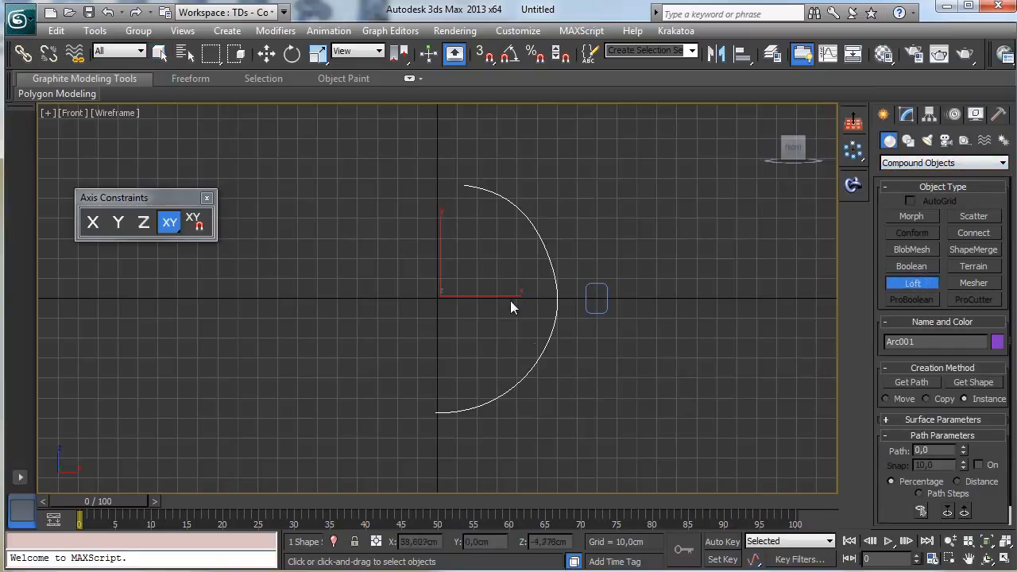
Step: Look through the arc's editable spline parameters and return to the compound object types
{"action": "left_click", "coordinate": [906, 115]}
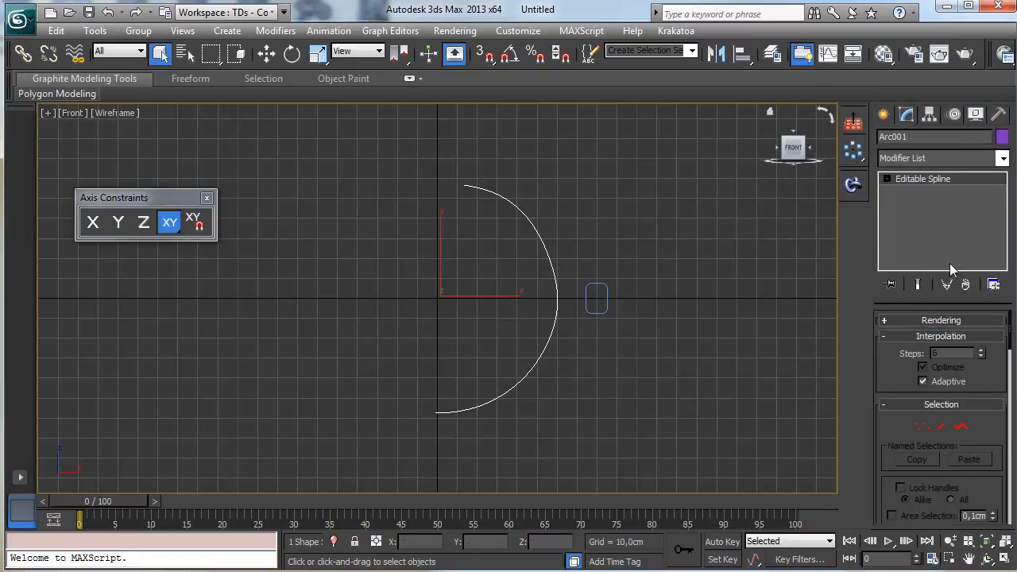
{"action": "left_click_drag", "start_coordinate": [980, 392], "coordinate": [989, 203]}
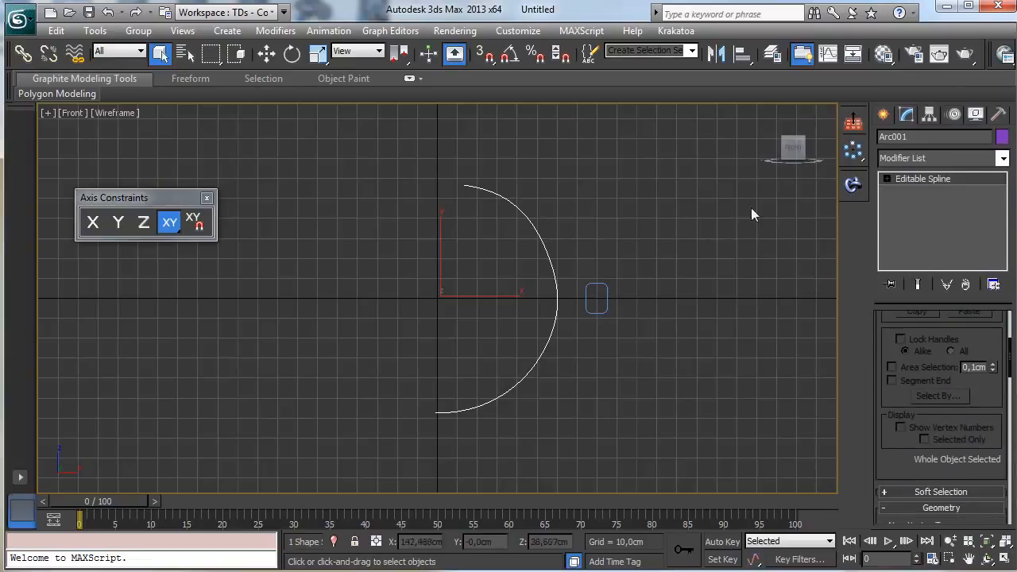
{"action": "left_click", "coordinate": [885, 115]}
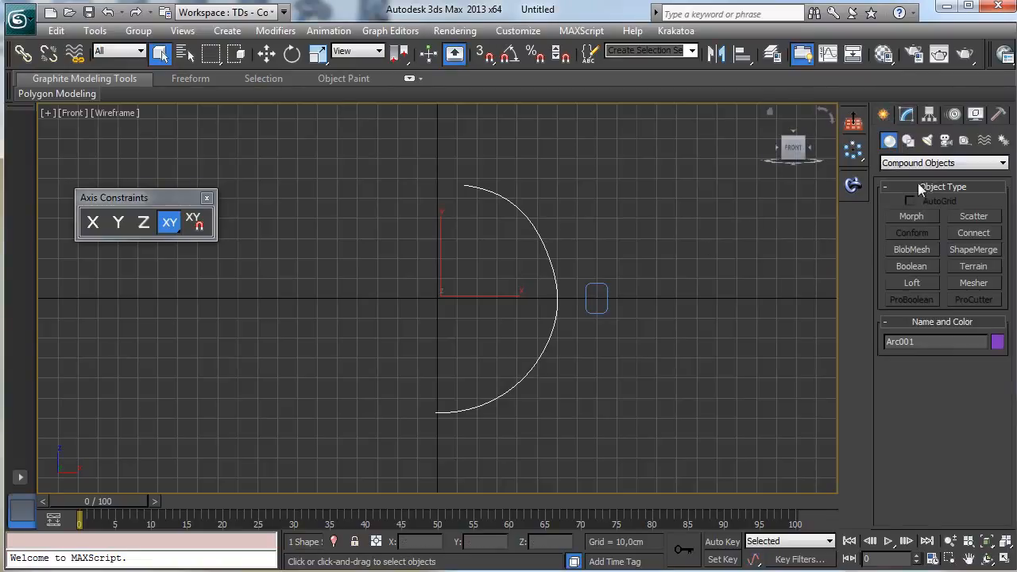
Step: Loft the rounded rectangle along the arc by getting it as an instanced shape
{"action": "left_click", "coordinate": [912, 283]}
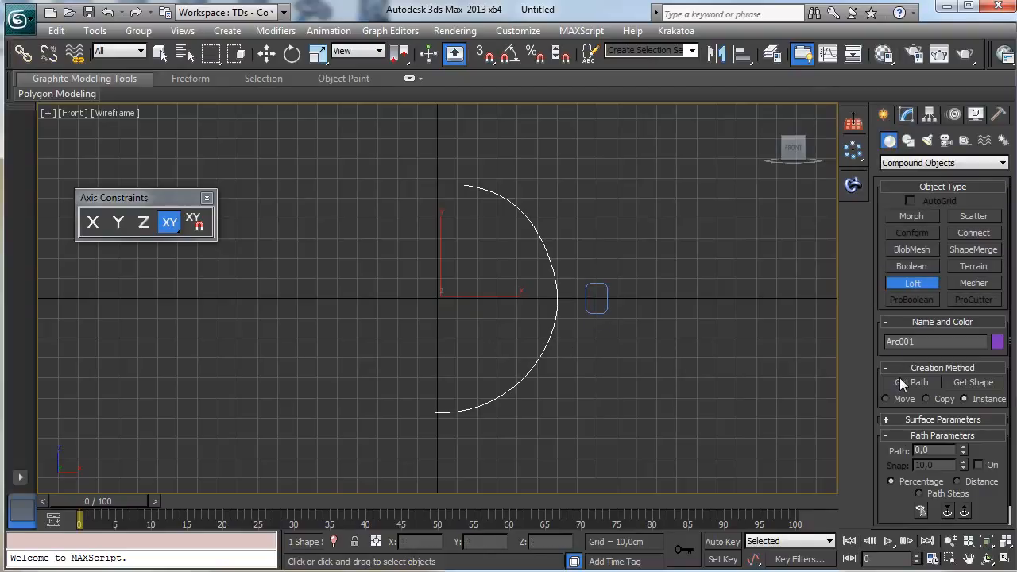
{"action": "left_click", "coordinate": [913, 281]}
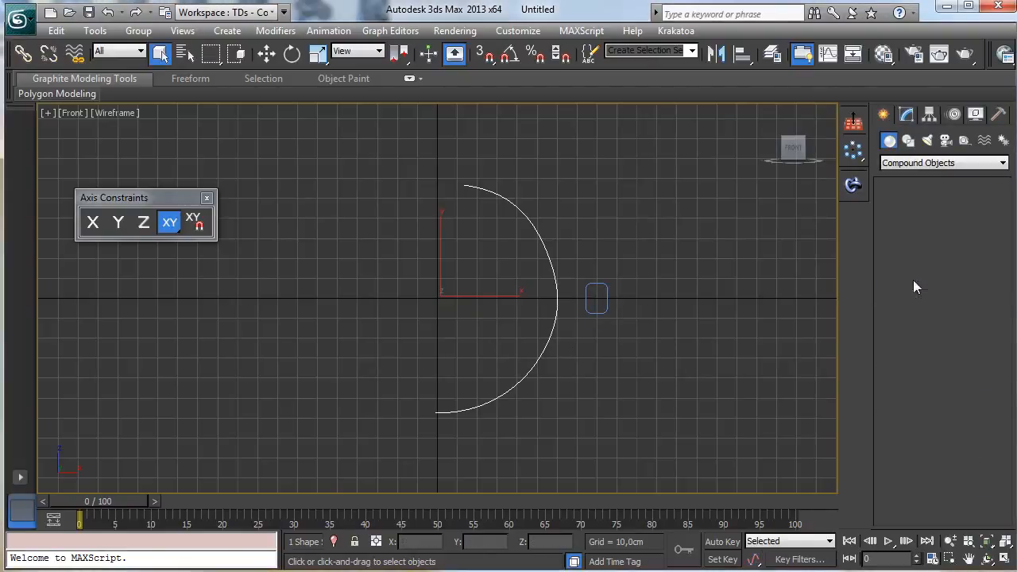
{"action": "left_click", "coordinate": [971, 383]}
{"action": "left_click", "coordinate": [606, 287]}
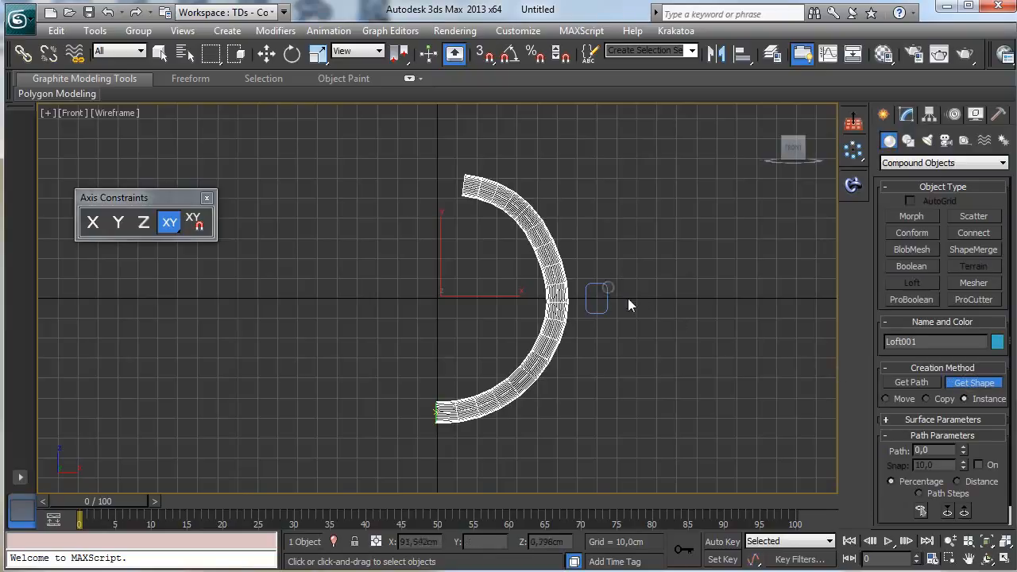
{"action": "left_click", "coordinate": [1006, 559]}
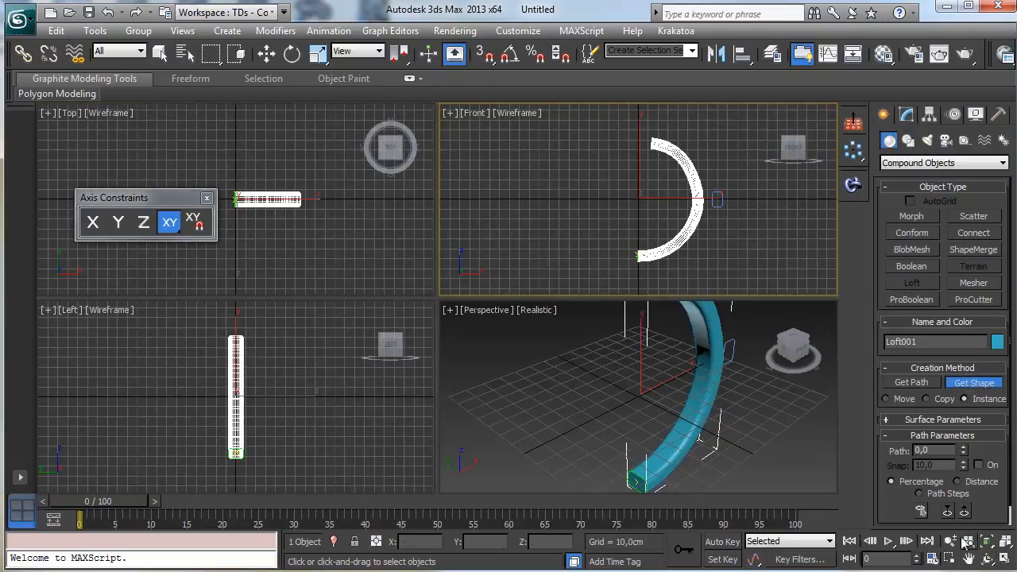
{"action": "left_click", "coordinate": [755, 440]}
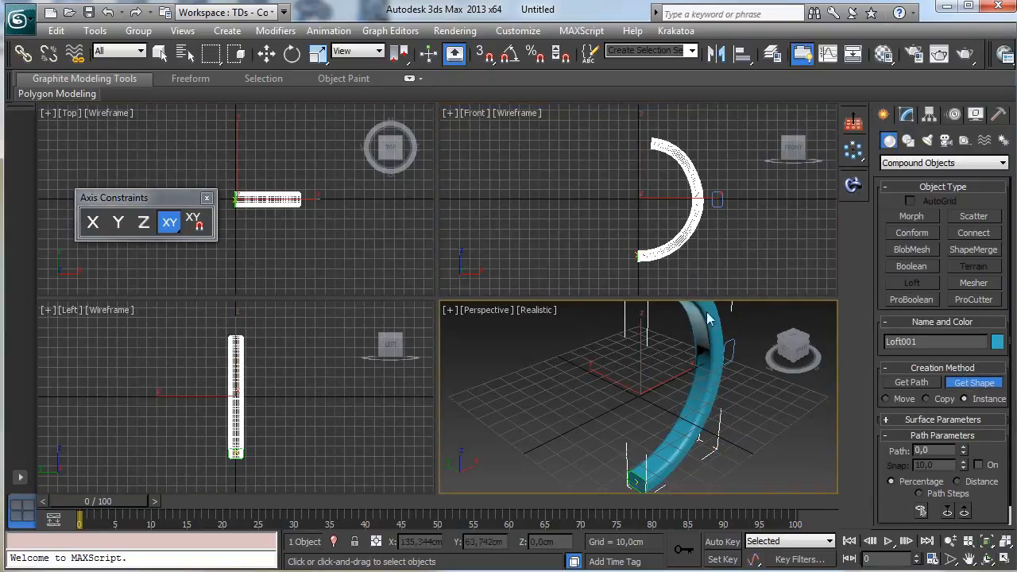
Step: Rotate the loft's Shape sub-object about its local Z axis with angle snap enabled
{"action": "left_click", "coordinate": [907, 114]}
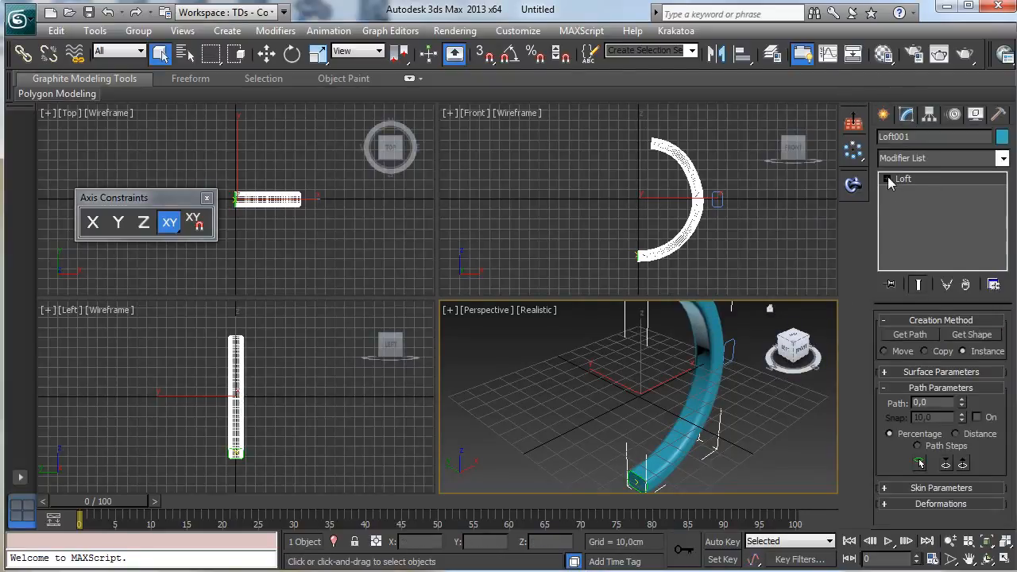
{"action": "left_click", "coordinate": [886, 180]}
{"action": "left_click", "coordinate": [915, 191]}
{"action": "left_click", "coordinate": [645, 239]}
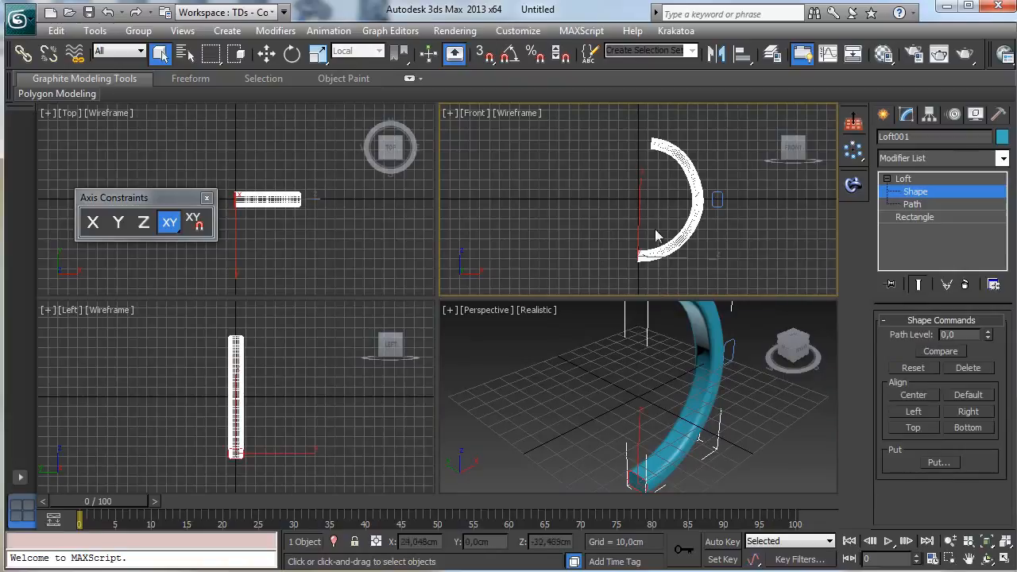
{"action": "left_click", "coordinate": [293, 53]}
{"action": "key", "text": "F7"}
{"action": "left_click", "coordinate": [510, 53]}
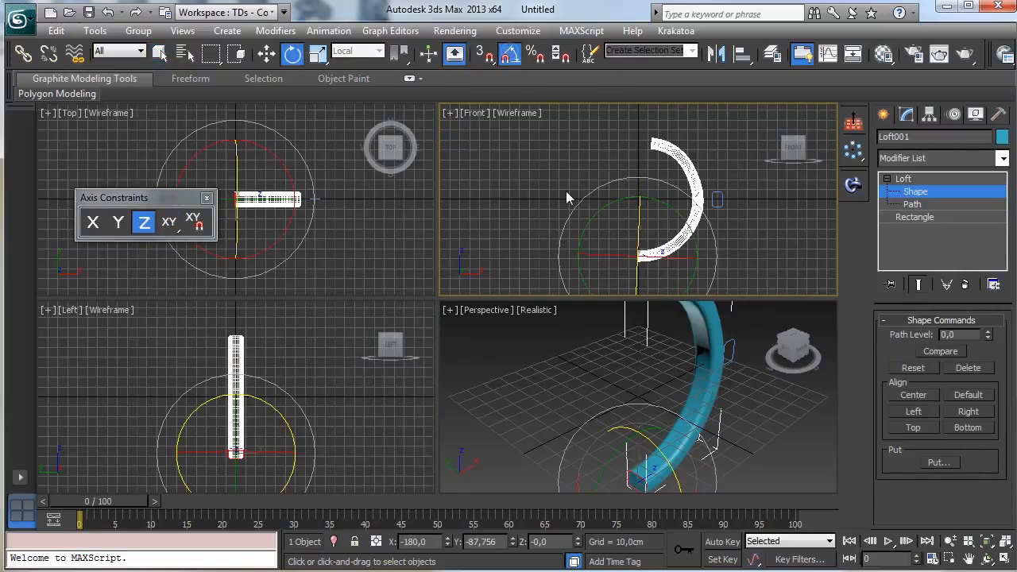
{"action": "left_click", "coordinate": [656, 433]}
{"action": "left_click_drag", "start_coordinate": [657, 433], "coordinate": [611, 395]}
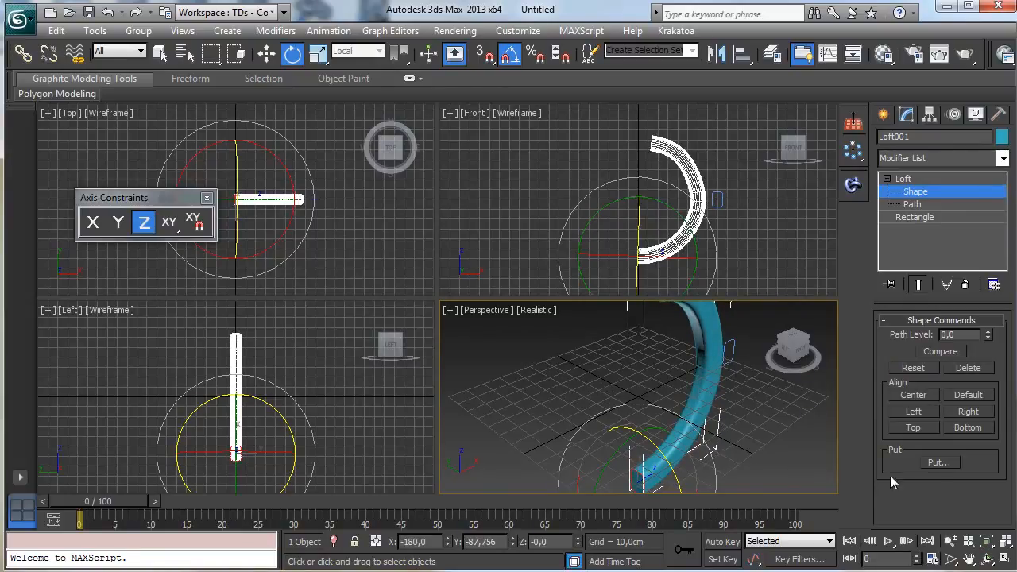
Step: Undo the rotation of the loft's cross-section while keeping the loft itself
{"action": "left_click", "coordinate": [1005, 559]}
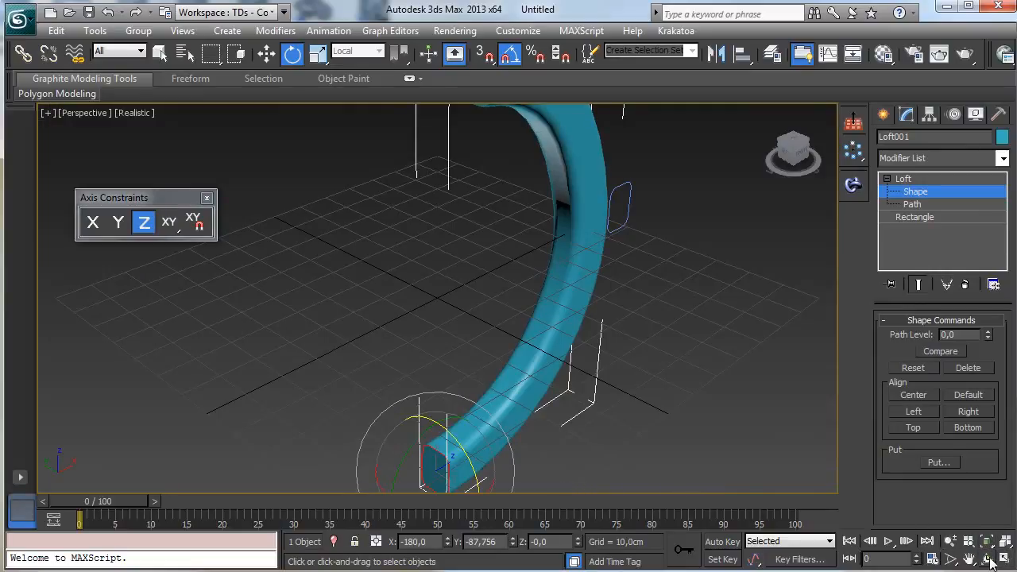
{"action": "left_click", "coordinate": [988, 560]}
{"action": "left_click_drag", "start_coordinate": [454, 313], "coordinate": [395, 299]}
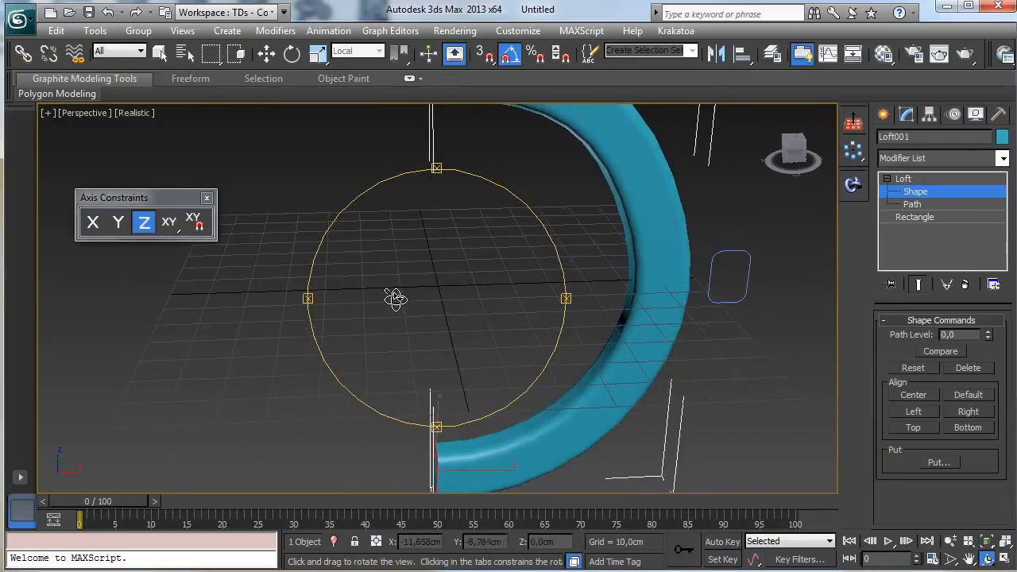
{"action": "left_click", "coordinate": [951, 541]}
{"action": "left_click_drag", "start_coordinate": [574, 297], "coordinate": [602, 371]}
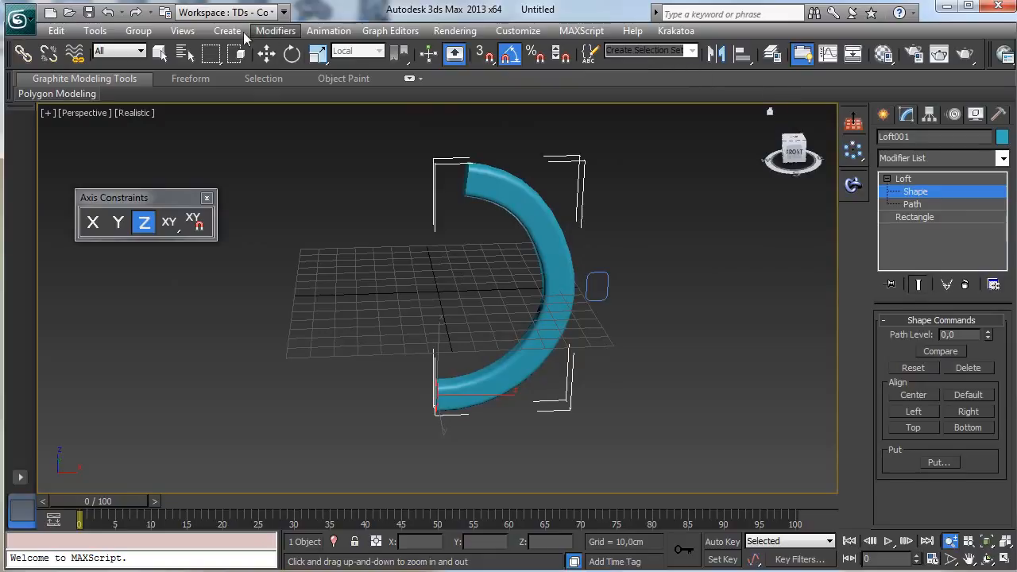
{"action": "left_click", "coordinate": [159, 53]}
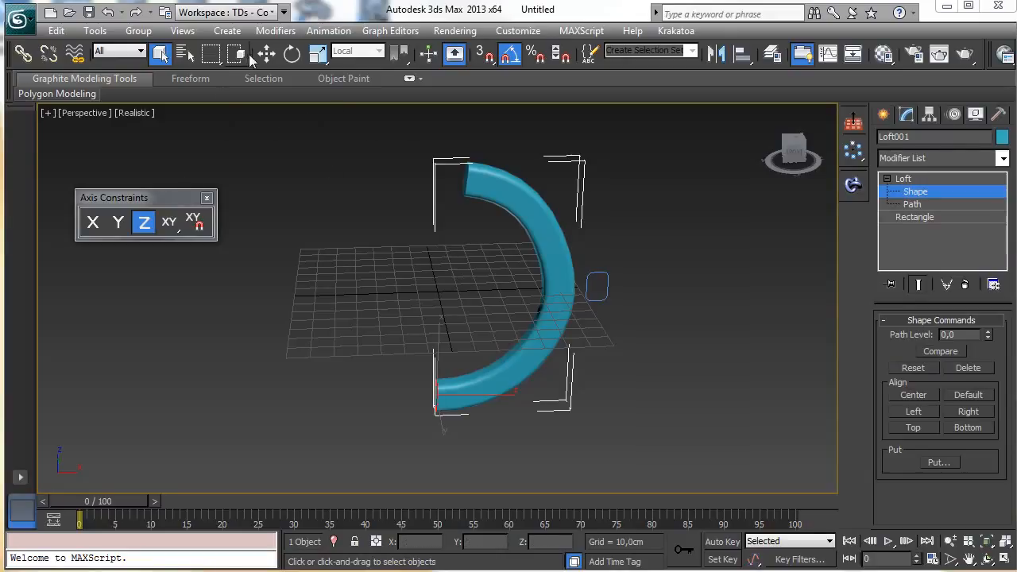
{"action": "left_click", "coordinate": [292, 54]}
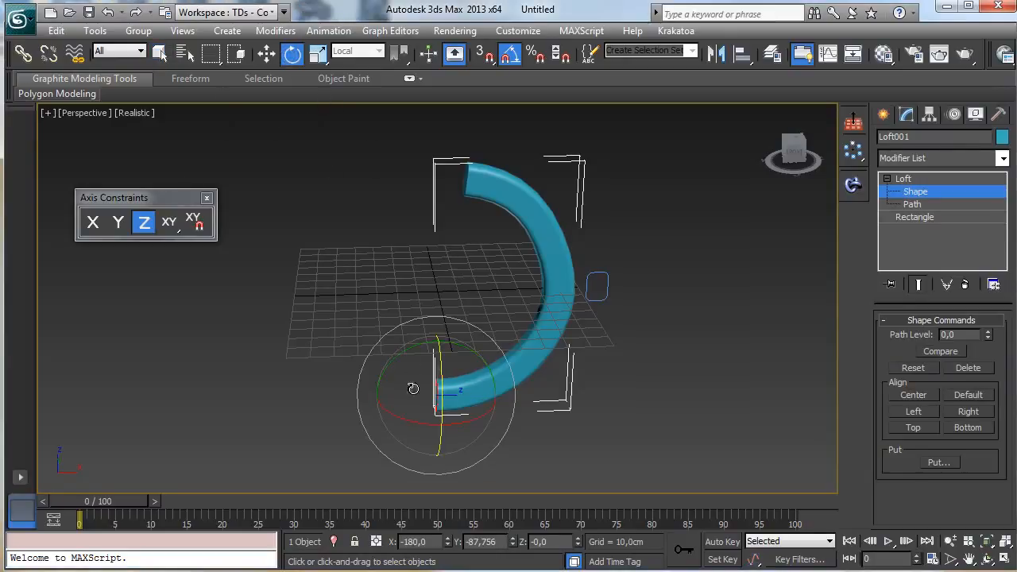
{"action": "left_click", "coordinate": [109, 14]}
{"action": "left_click", "coordinate": [109, 13]}
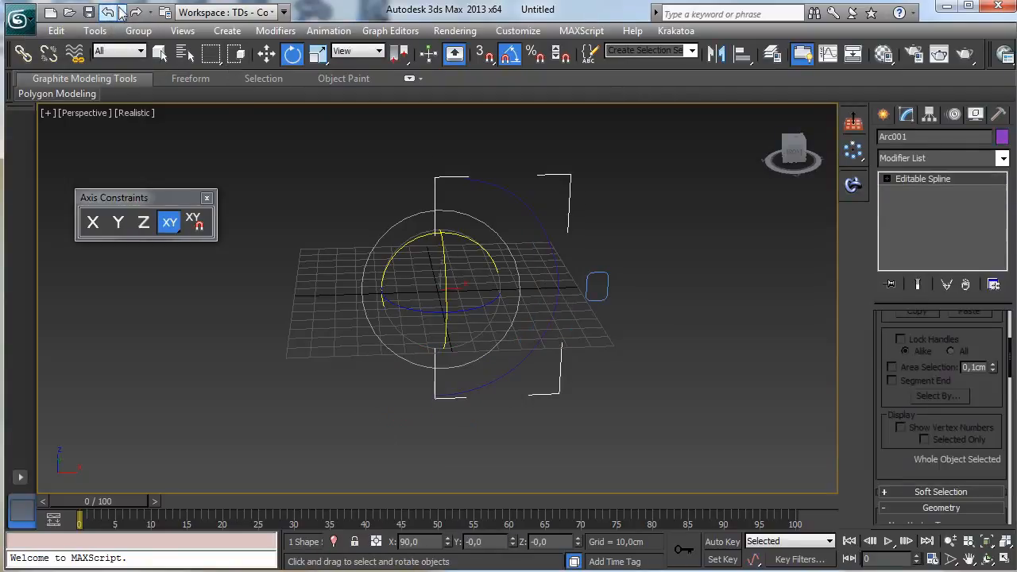
{"action": "left_click", "coordinate": [136, 14]}
{"action": "left_click", "coordinate": [136, 14]}
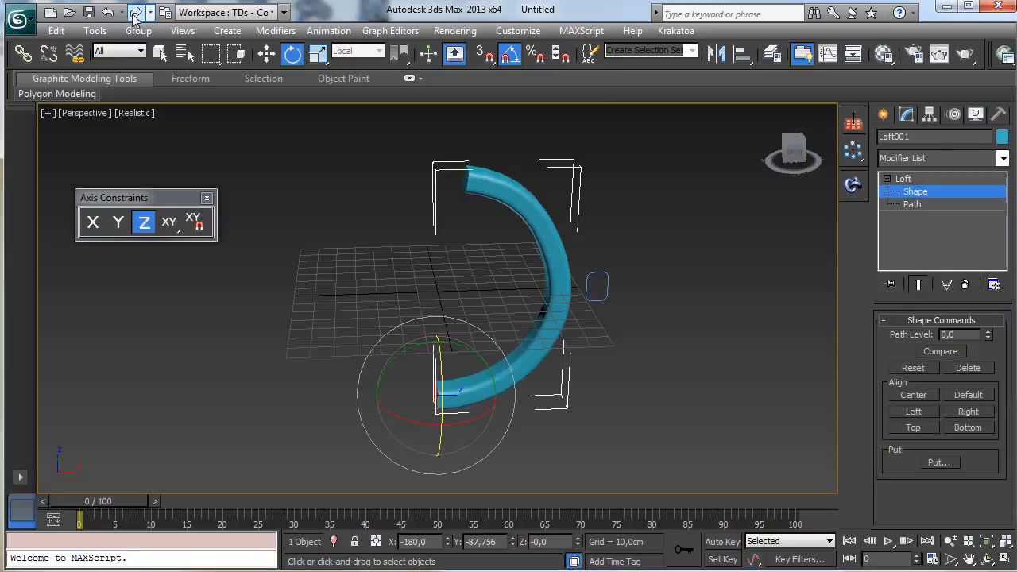
Step: Non-uniformly scale the loft's Shape sub-object along its local X axis to about 74 percent
{"action": "left_click", "coordinate": [987, 558]}
{"action": "left_click_drag", "start_coordinate": [449, 295], "coordinate": [482, 276]}
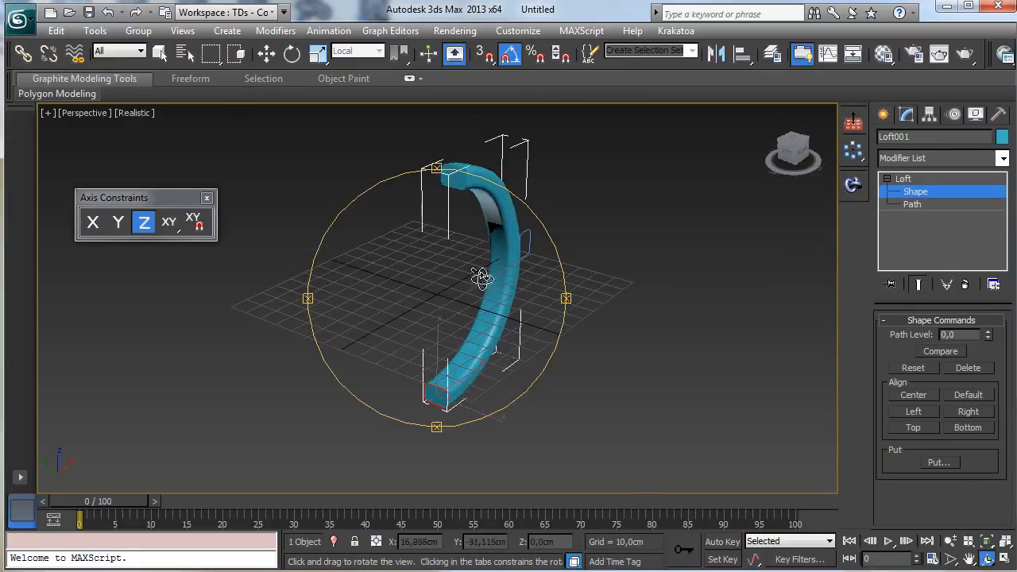
{"action": "left_click_drag", "start_coordinate": [317, 53], "coordinate": [319, 105]}
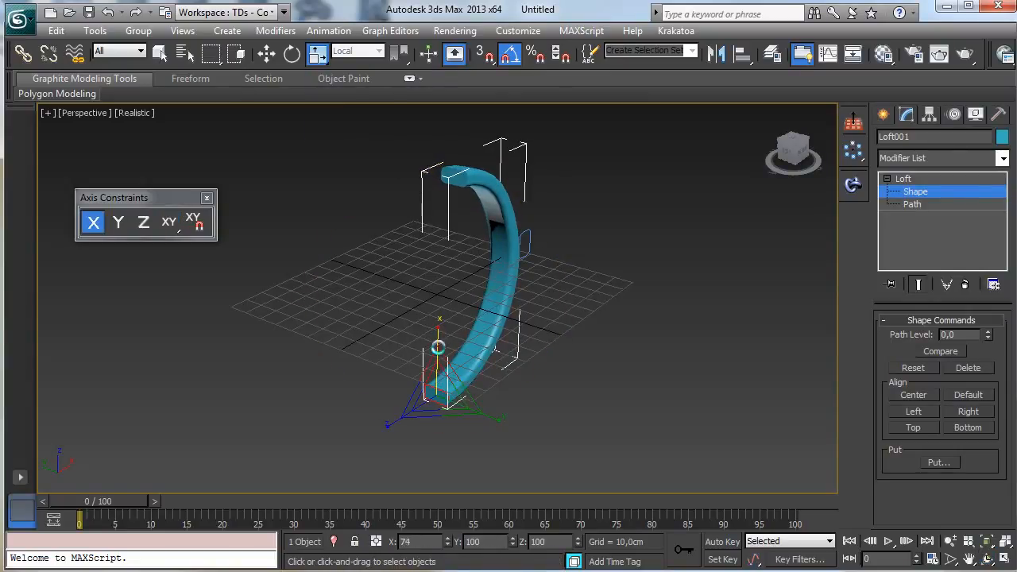
{"action": "left_click_drag", "start_coordinate": [437, 347], "coordinate": [440, 350]}
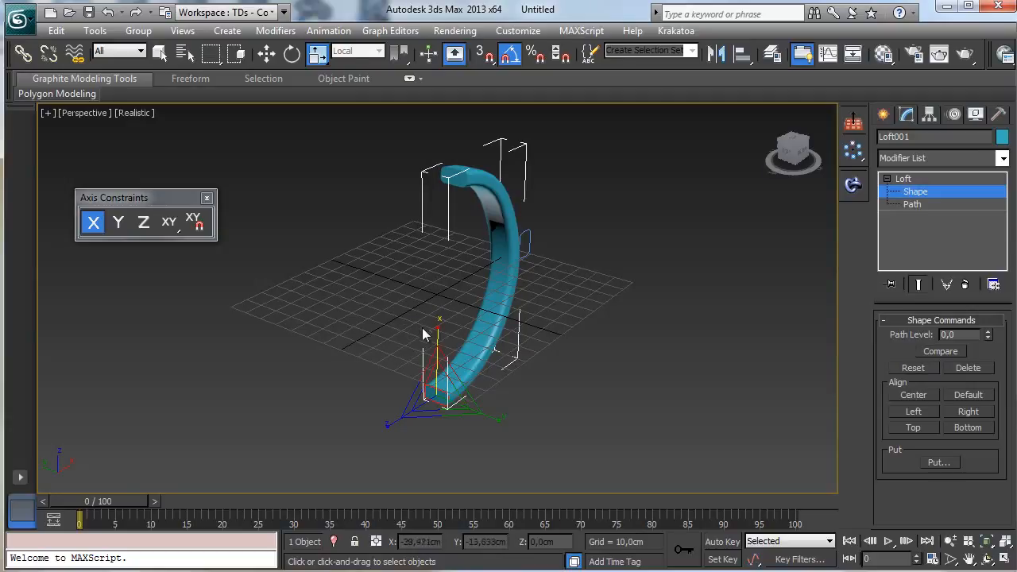
Step: Set the loft's skin to 4 shape steps and 10 path steps and enable Optimize Shapes
{"action": "left_click", "coordinate": [916, 183]}
{"action": "left_click", "coordinate": [924, 192]}
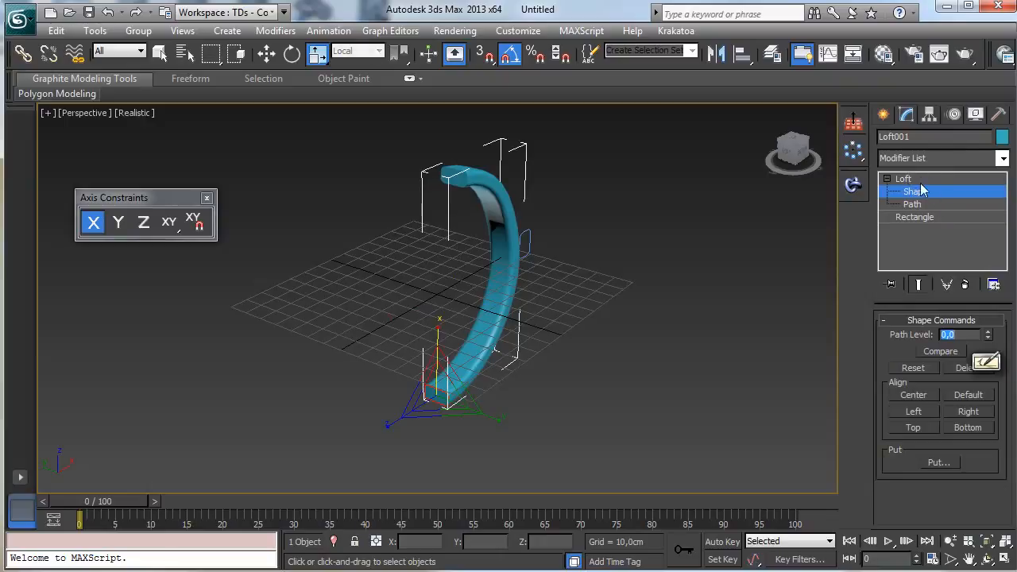
{"action": "left_click", "coordinate": [919, 182]}
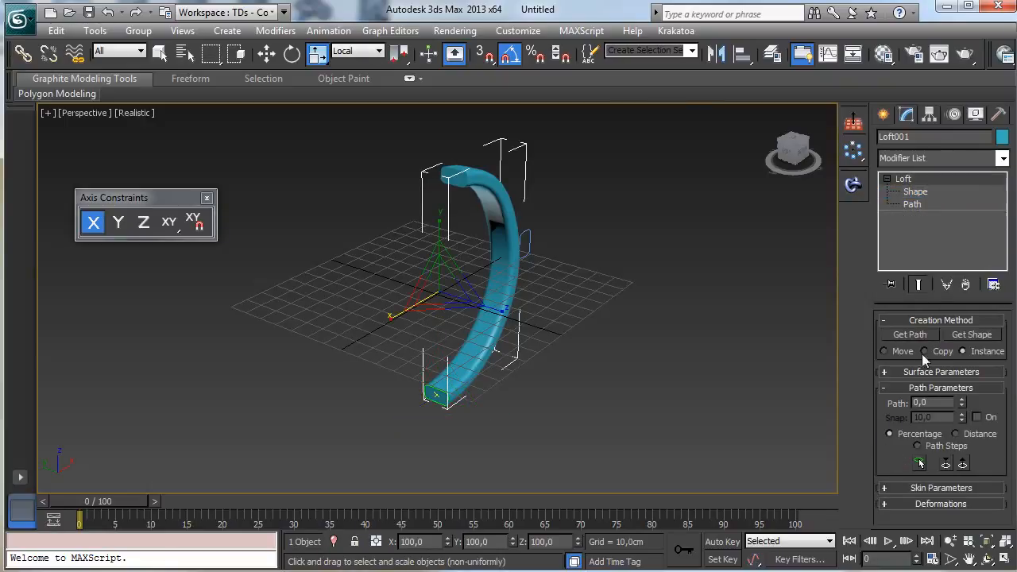
{"action": "left_click", "coordinate": [921, 489]}
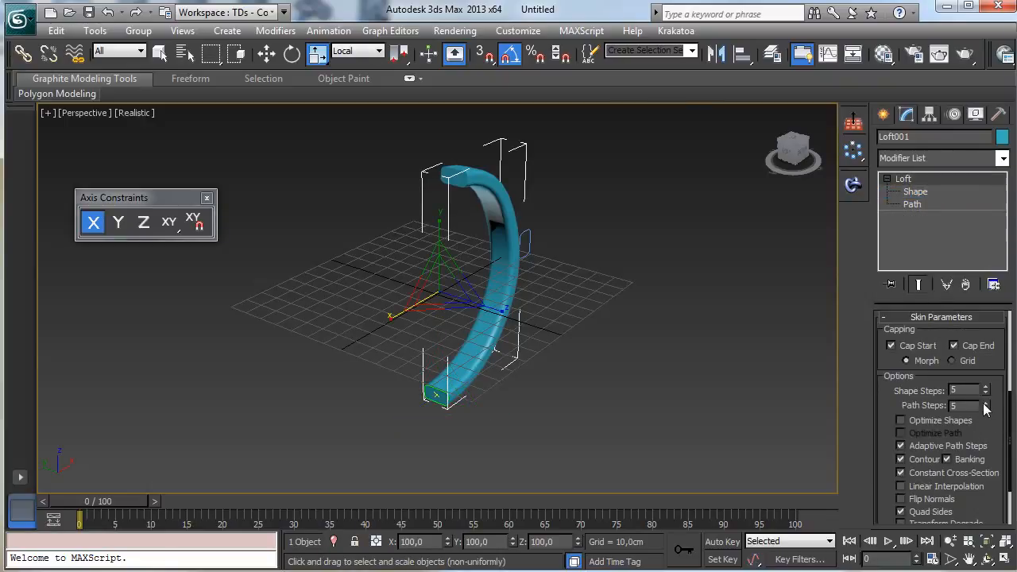
{"action": "left_click_drag", "start_coordinate": [985, 395], "coordinate": [999, 433]}
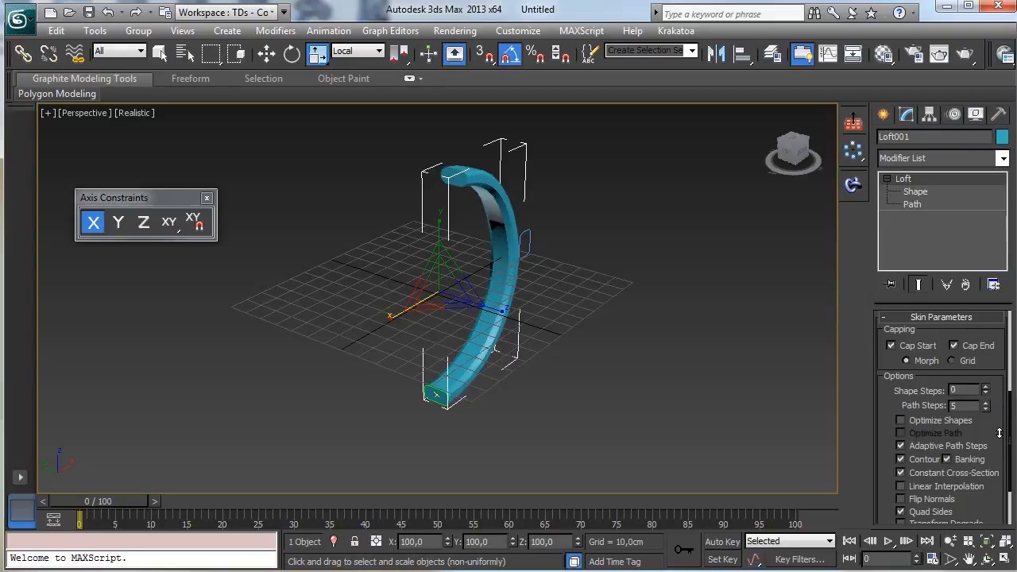
{"action": "left_click", "coordinate": [985, 387]}
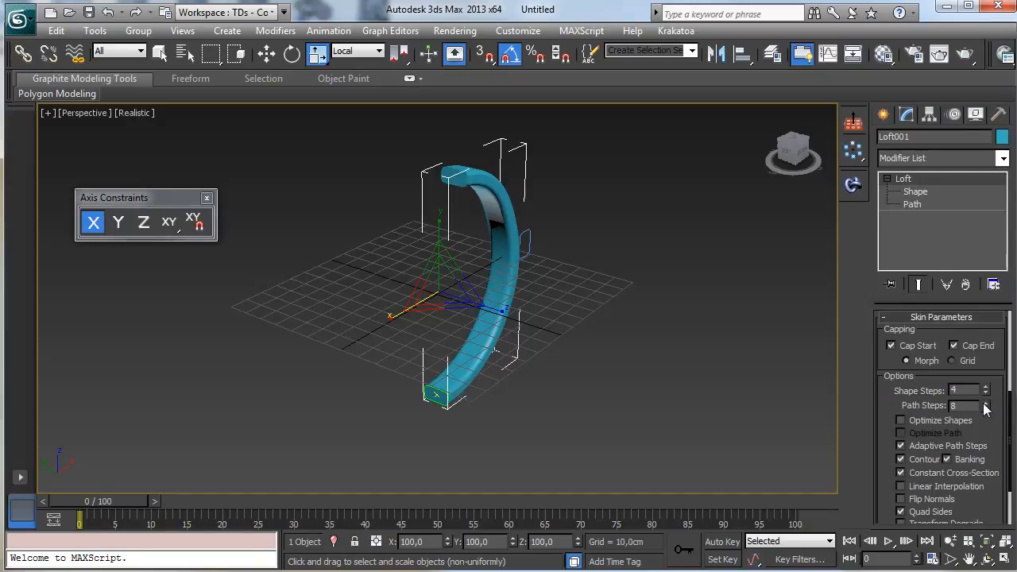
{"action": "left_click", "coordinate": [985, 402]}
{"action": "left_click", "coordinate": [985, 402]}
{"action": "left_click", "coordinate": [988, 559]}
{"action": "left_click_drag", "start_coordinate": [456, 265], "coordinate": [386, 250]}
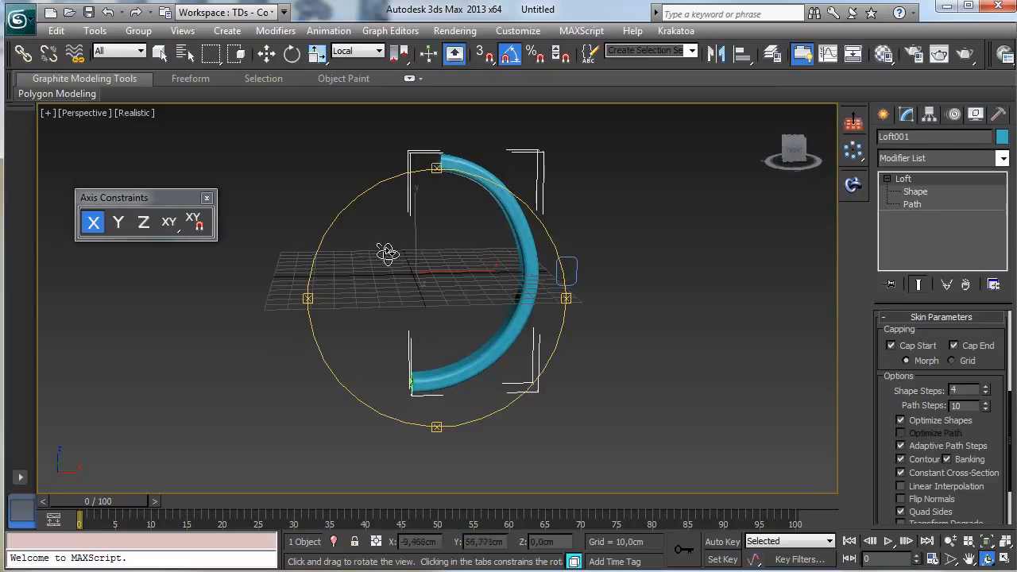
{"action": "left_click", "coordinate": [160, 52]}
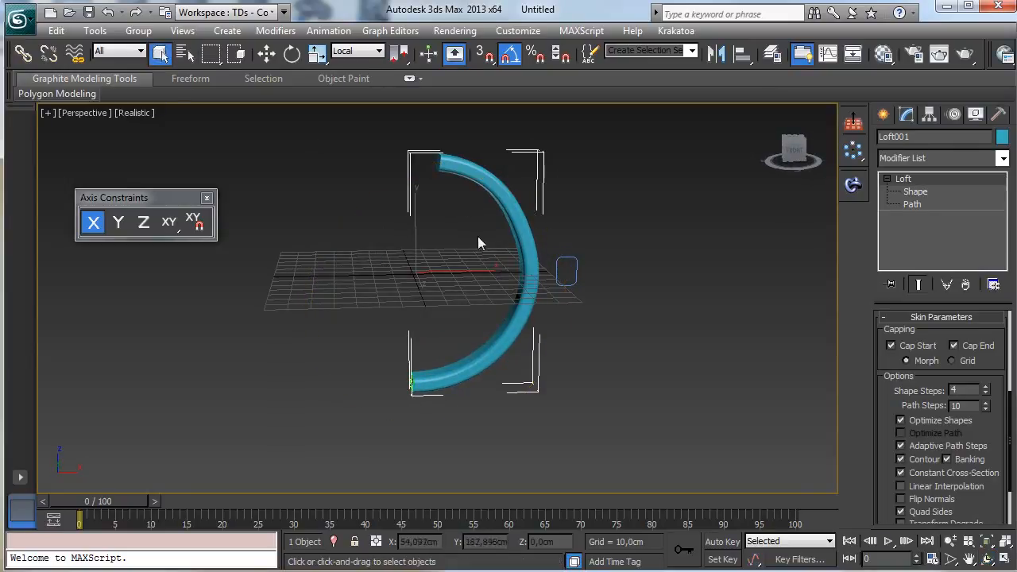
Step: Mirror the half-ring loft into an open ring with a Symmetry modifier
{"action": "left_click", "coordinate": [1003, 159]}
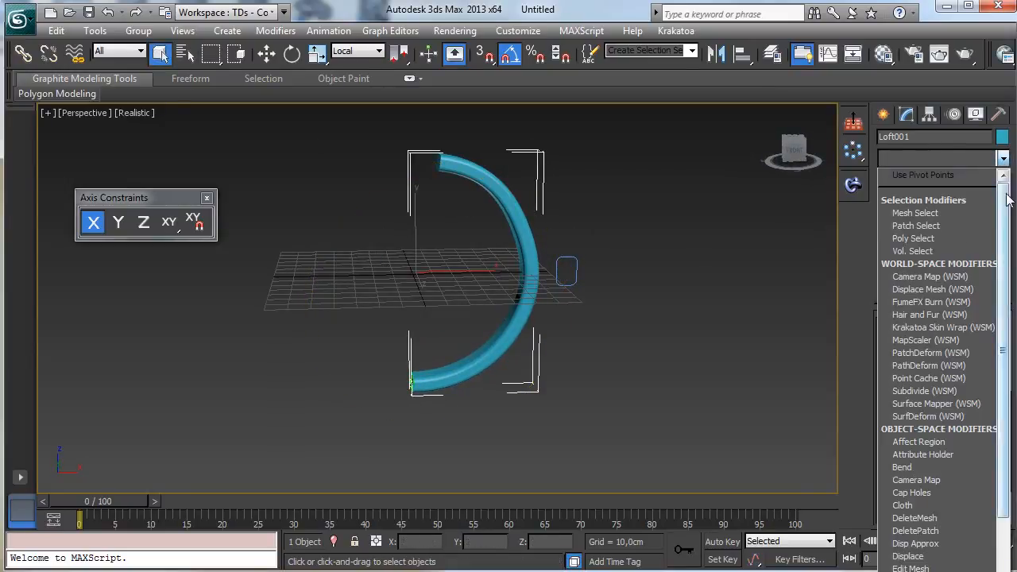
{"action": "scroll", "coordinate": [925, 477], "scroll_direction": "down", "scroll_amount": 15}
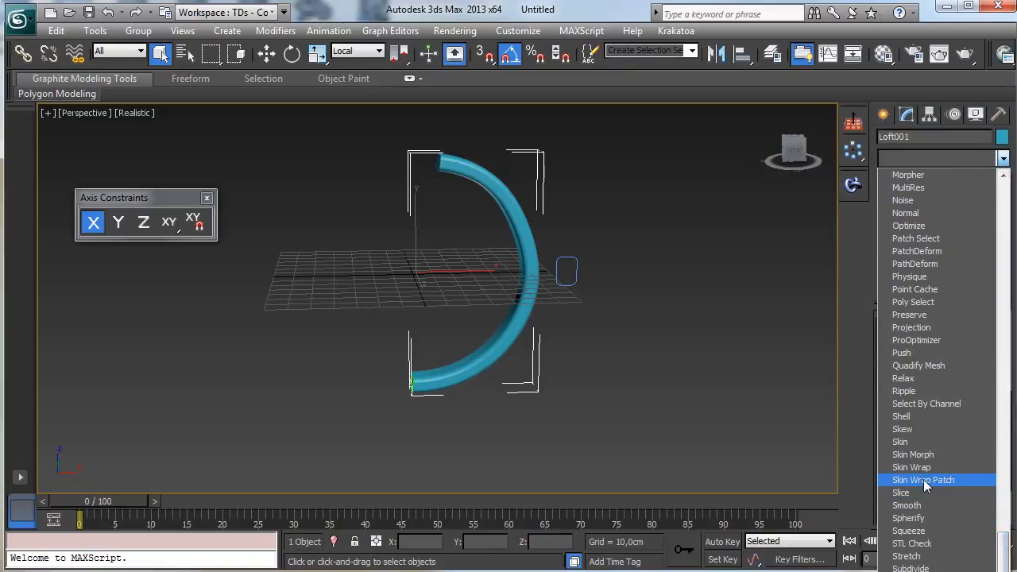
{"action": "left_click", "coordinate": [902, 570]}
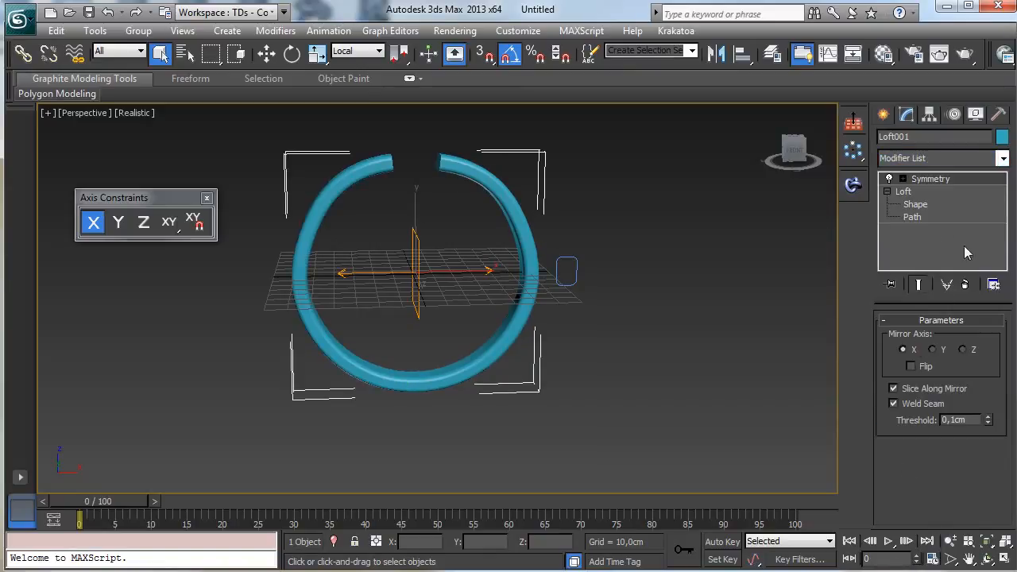
Step: Draw a circle spline with a radius of about 54.4 cm from the ring's center in the Front view
{"action": "left_click", "coordinate": [988, 541]}
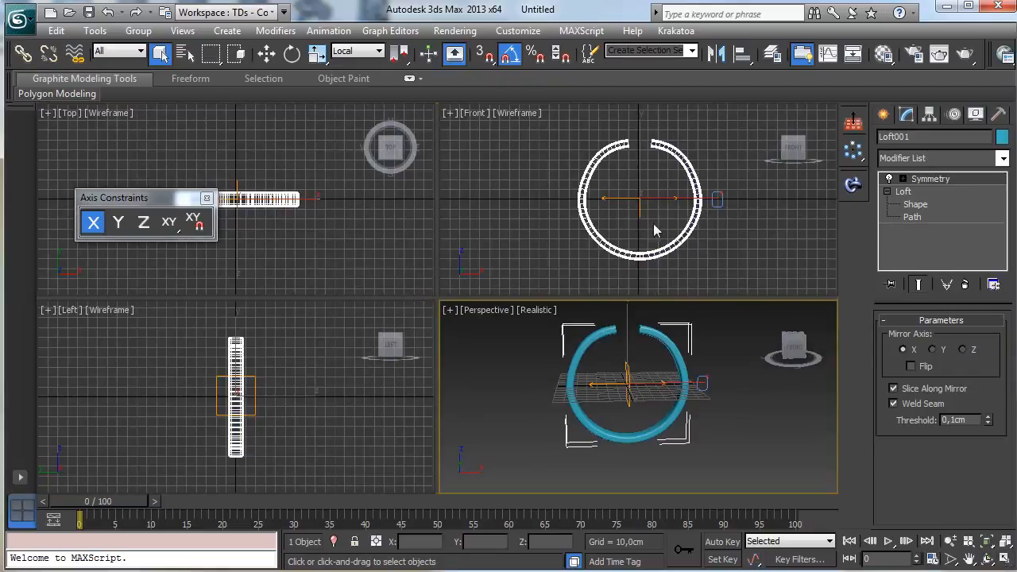
{"action": "left_click", "coordinate": [1004, 559]}
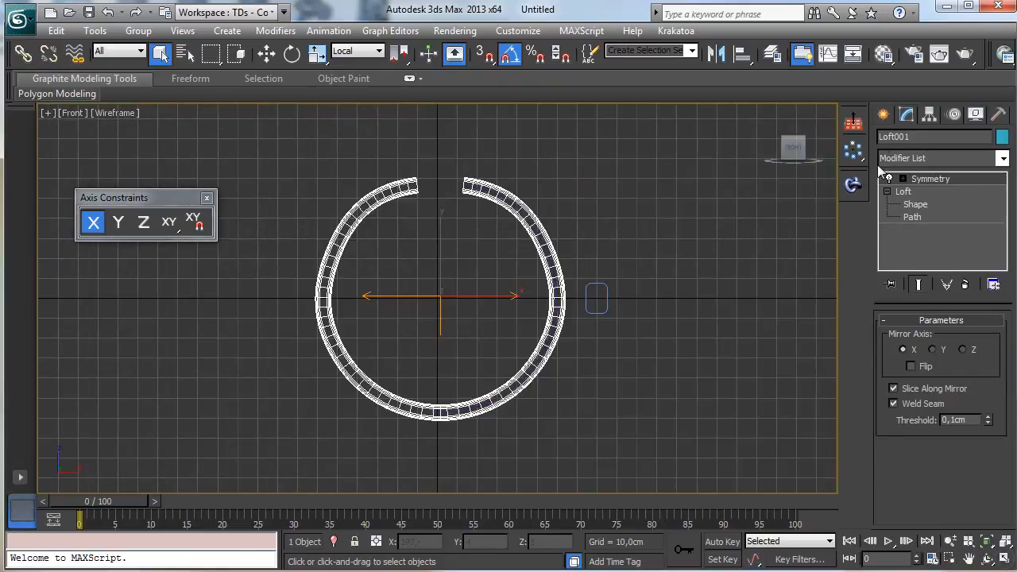
{"action": "left_click", "coordinate": [950, 541]}
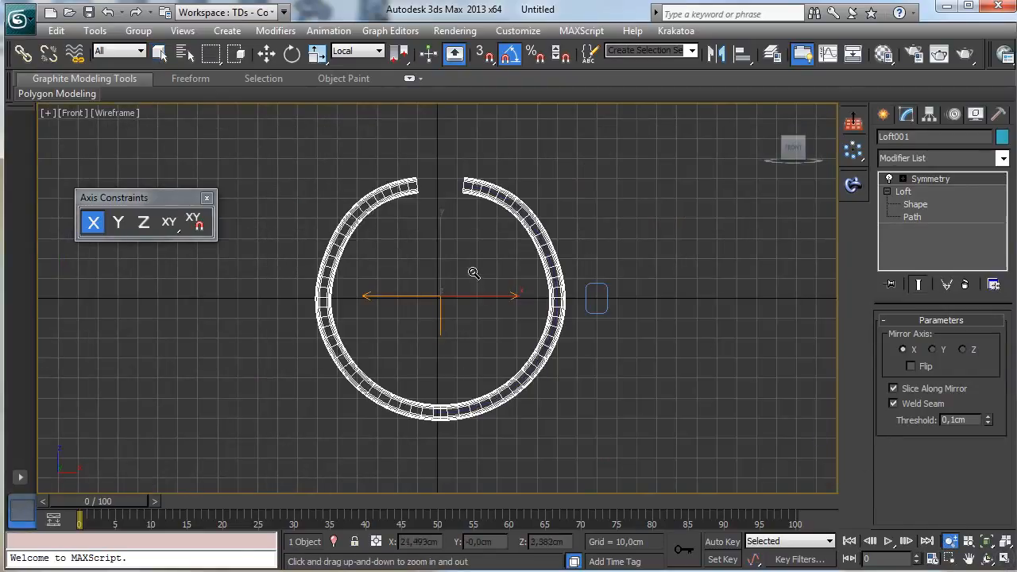
{"action": "left_click_drag", "start_coordinate": [472, 273], "coordinate": [469, 266]}
{"action": "left_click", "coordinate": [882, 116]}
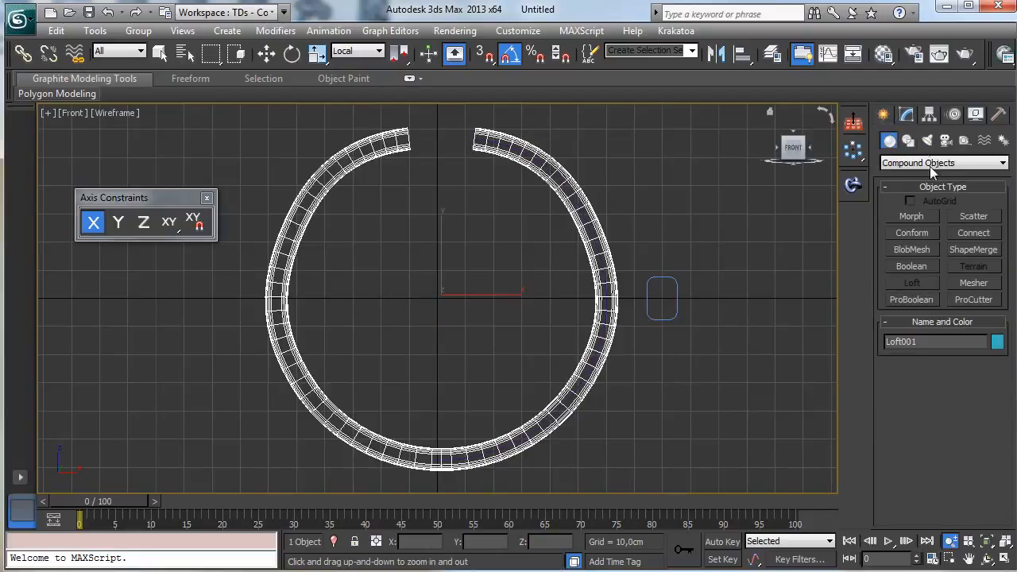
{"action": "left_click", "coordinate": [908, 141]}
{"action": "left_click", "coordinate": [912, 246]}
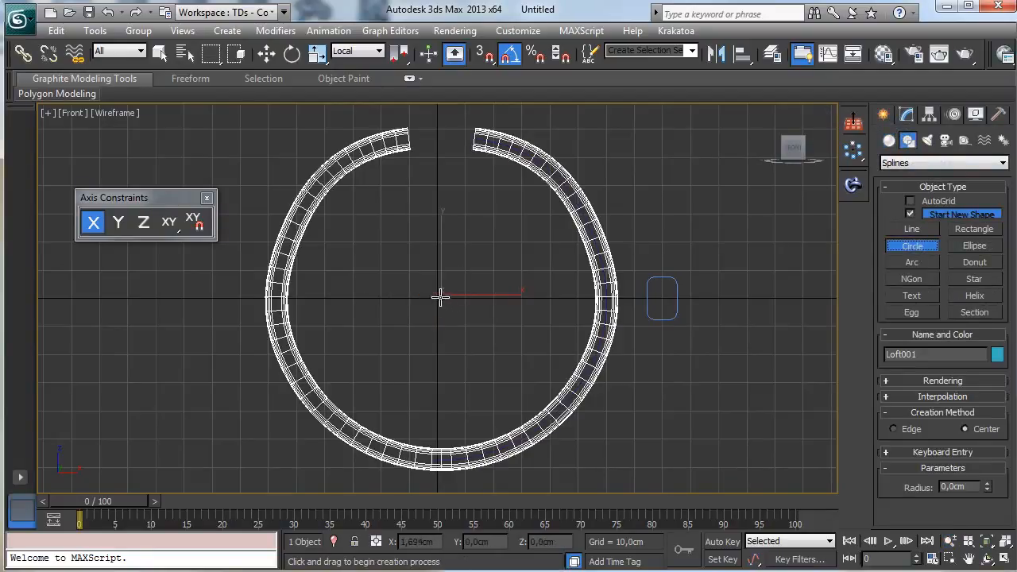
{"action": "left_click_drag", "start_coordinate": [440, 297], "coordinate": [523, 418]}
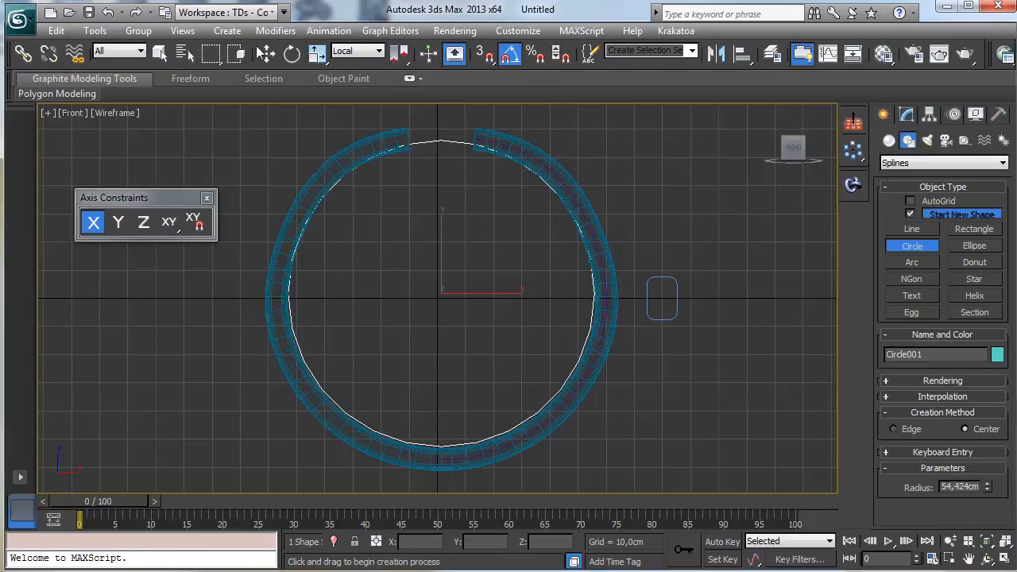
Step: Move the circle slightly down along Y to align with the ring's inner edge and enable Adaptive interpolation
{"action": "key", "text": "w"}
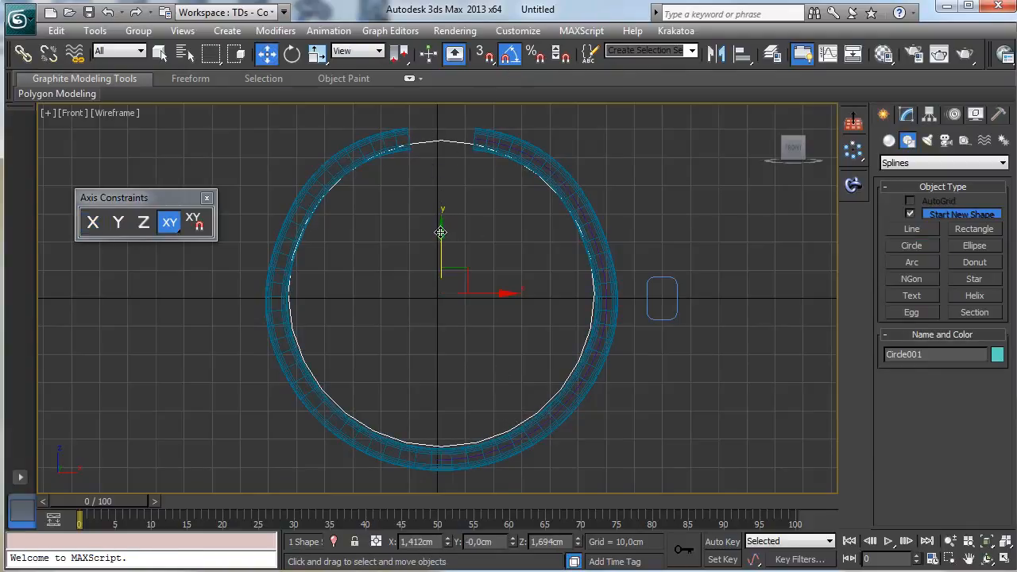
{"action": "mouse_move", "coordinate": [441, 235]}
{"action": "left_mouse_down"}
{"action": "mouse_move", "coordinate": [442, 247]}
{"action": "mouse_move", "coordinate": [440, 239]}
{"action": "left_mouse_up"}
{"action": "left_click", "coordinate": [907, 115]}
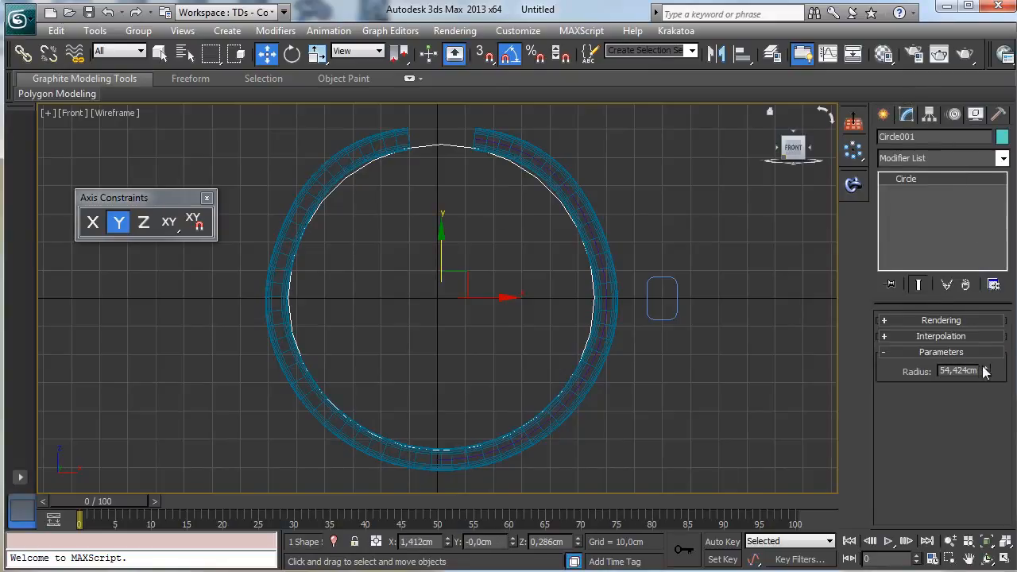
{"action": "left_click", "coordinate": [946, 336]}
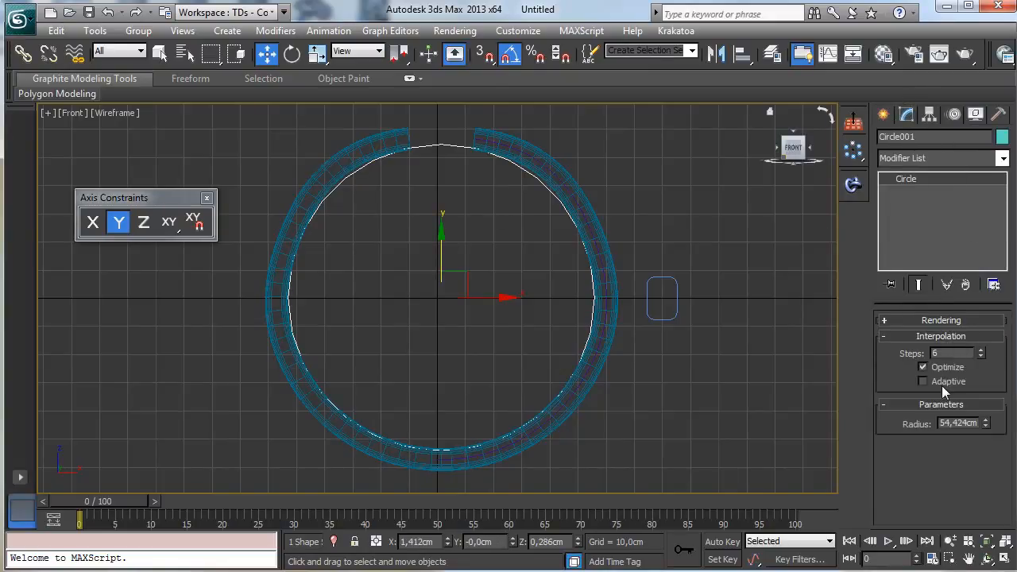
Step: Move the upper end vertex of the loft's path spline slightly upward, to about X 13.1 cm and Z 57.7 cm
{"action": "left_click", "coordinate": [543, 165]}
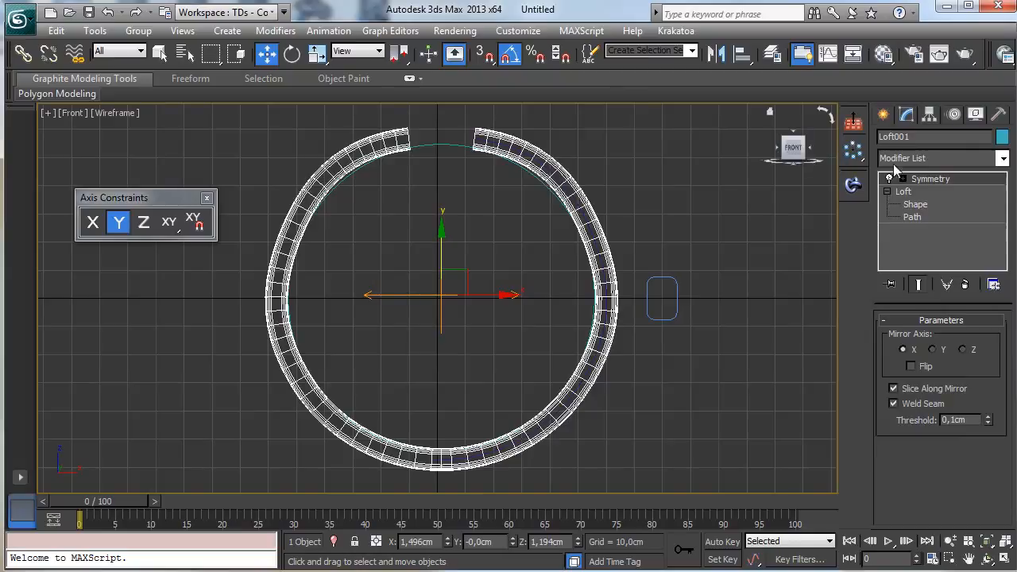
{"action": "left_click", "coordinate": [912, 217]}
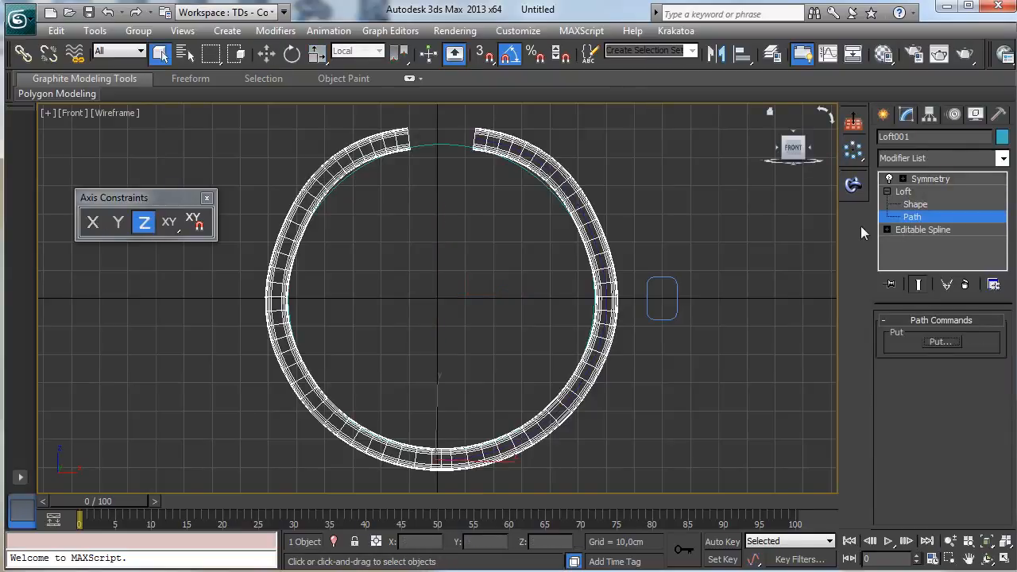
{"action": "left_click", "coordinate": [887, 230]}
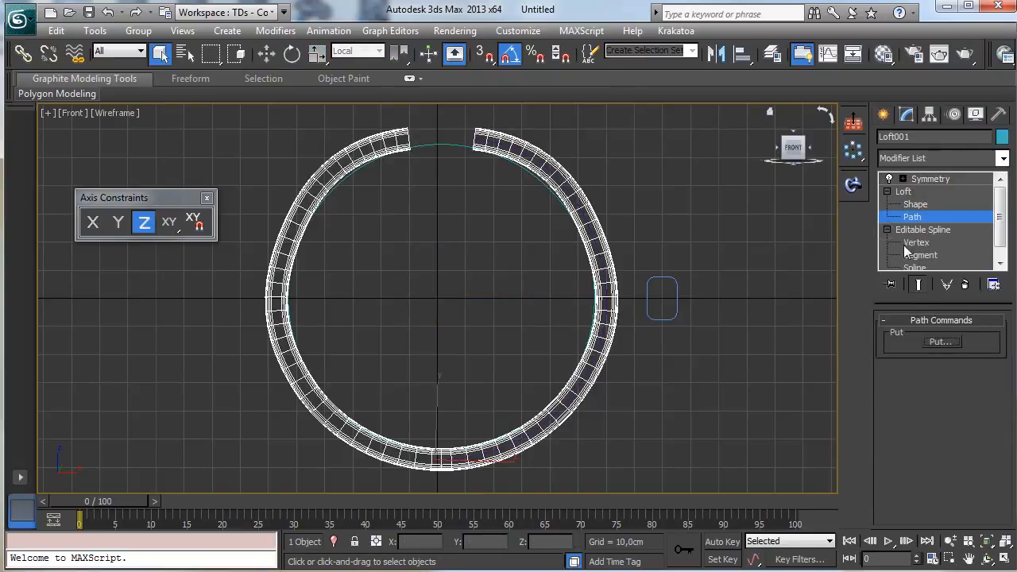
{"action": "left_click", "coordinate": [912, 243]}
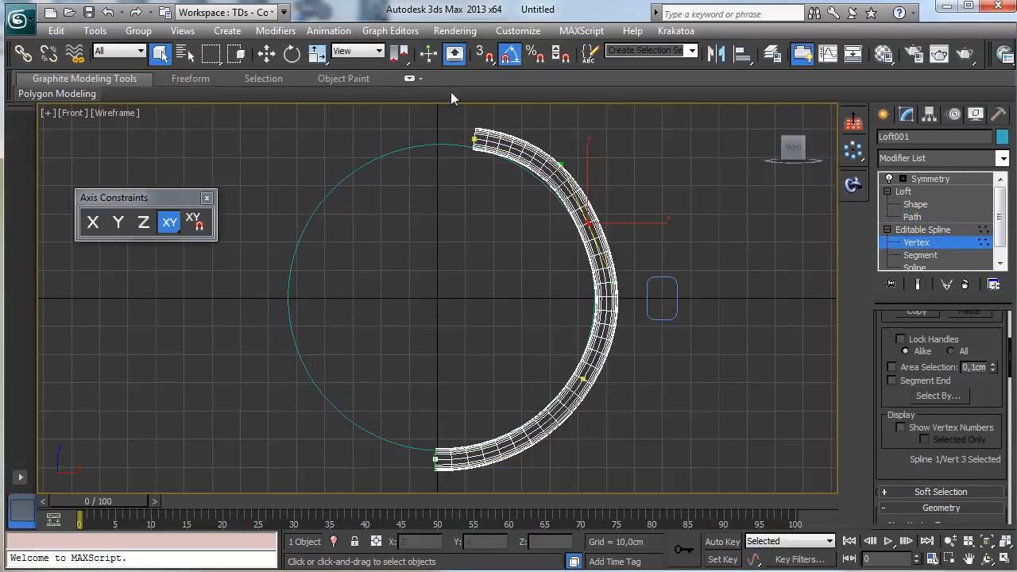
{"action": "left_click_drag", "start_coordinate": [465, 119], "coordinate": [540, 163]}
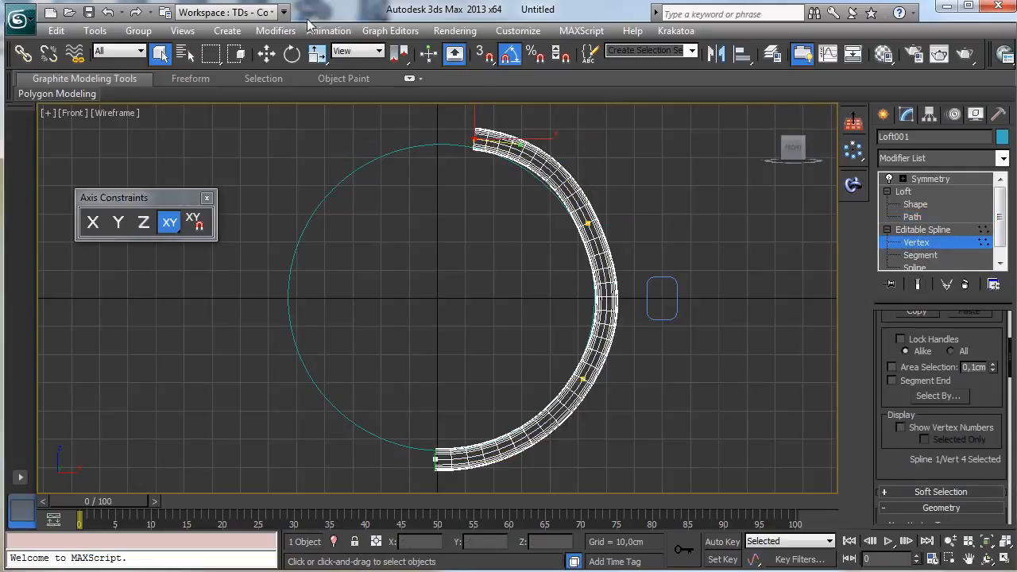
{"action": "left_click", "coordinate": [266, 53]}
{"action": "left_click_drag", "start_coordinate": [503, 103], "coordinate": [499, 111]}
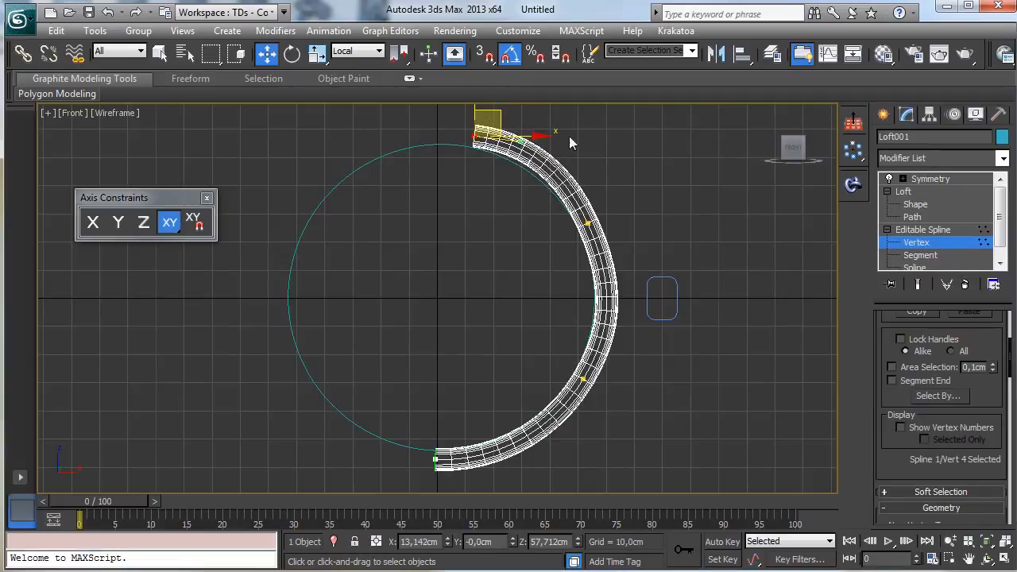
Step: Adjust the upper end vertex's Bezier handle so the half-ring follows the guide circle, and leave vertex editing
{"action": "left_click_drag", "start_coordinate": [580, 255], "coordinate": [578, 258]}
{"action": "mouse_move", "coordinate": [613, 199]}
{"action": "left_mouse_down"}
{"action": "mouse_move", "coordinate": [627, 190]}
{"action": "mouse_move", "coordinate": [615, 200]}
{"action": "left_mouse_up"}
{"action": "left_click_drag", "start_coordinate": [458, 131], "coordinate": [493, 147]}
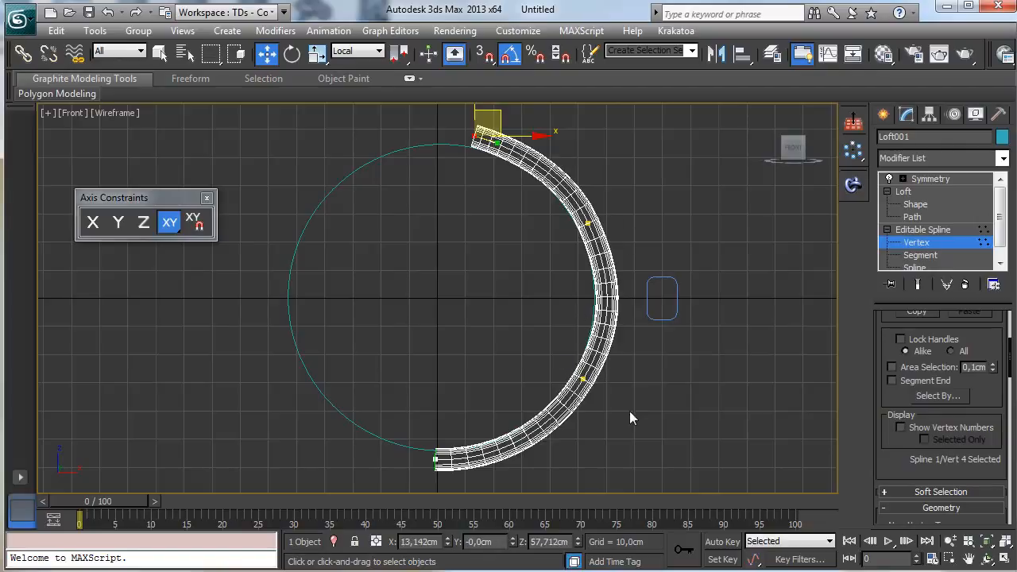
{"action": "left_click", "coordinate": [583, 378]}
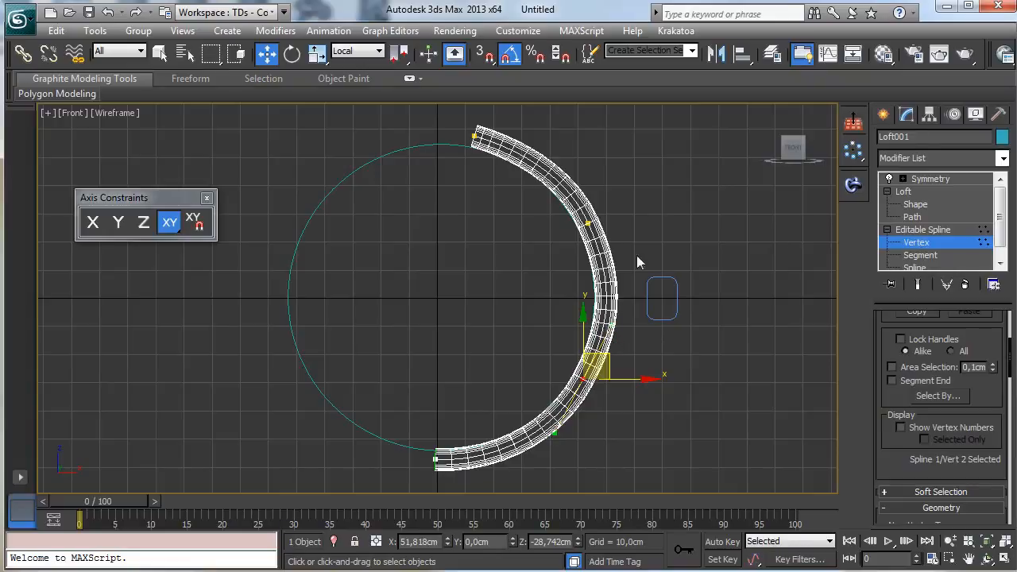
{"action": "left_click", "coordinate": [907, 244]}
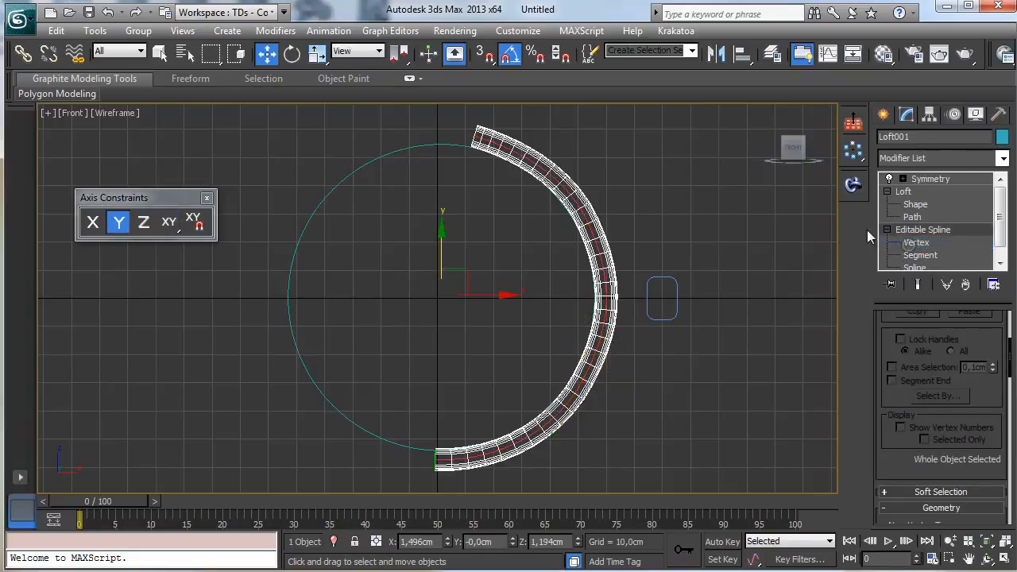
Step: Scale the guide circle in XY to about 115 percent to compare it with the ring's outer edge, and delete it
{"action": "left_click", "coordinate": [420, 145]}
{"action": "left_click", "coordinate": [316, 53]}
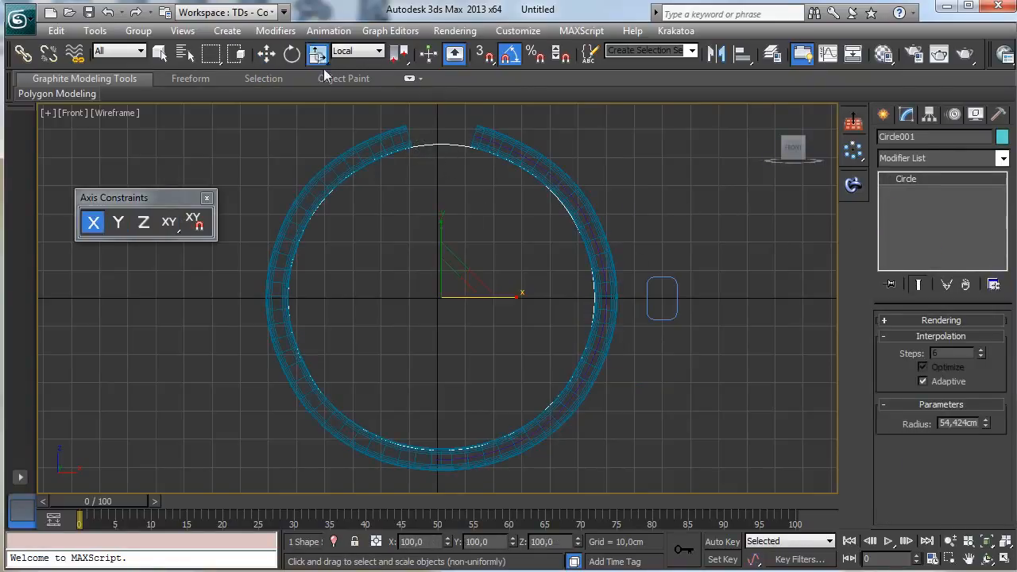
{"action": "left_click_drag", "start_coordinate": [471, 272], "coordinate": [478, 262]}
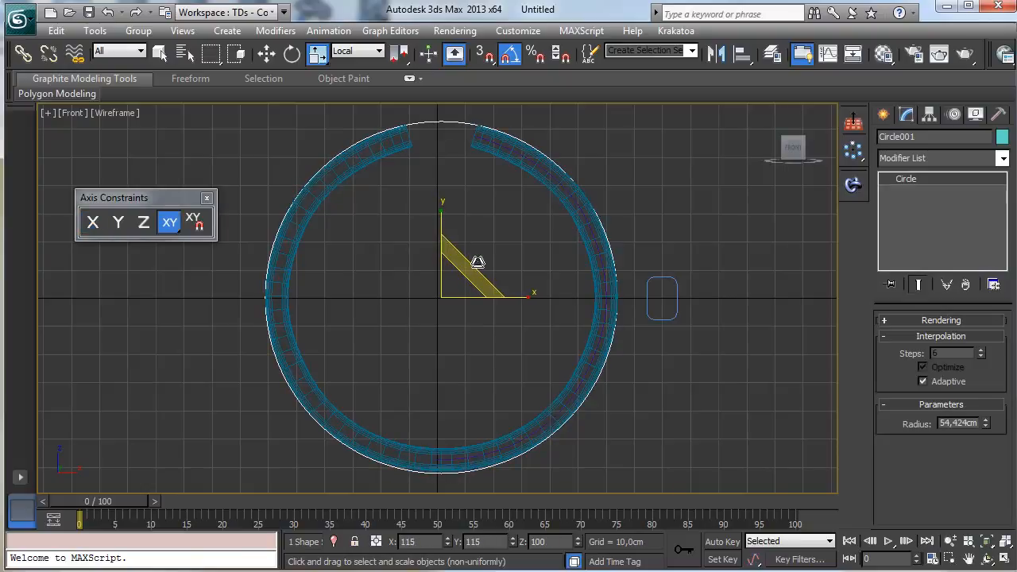
{"action": "key", "text": "ctrl+z"}
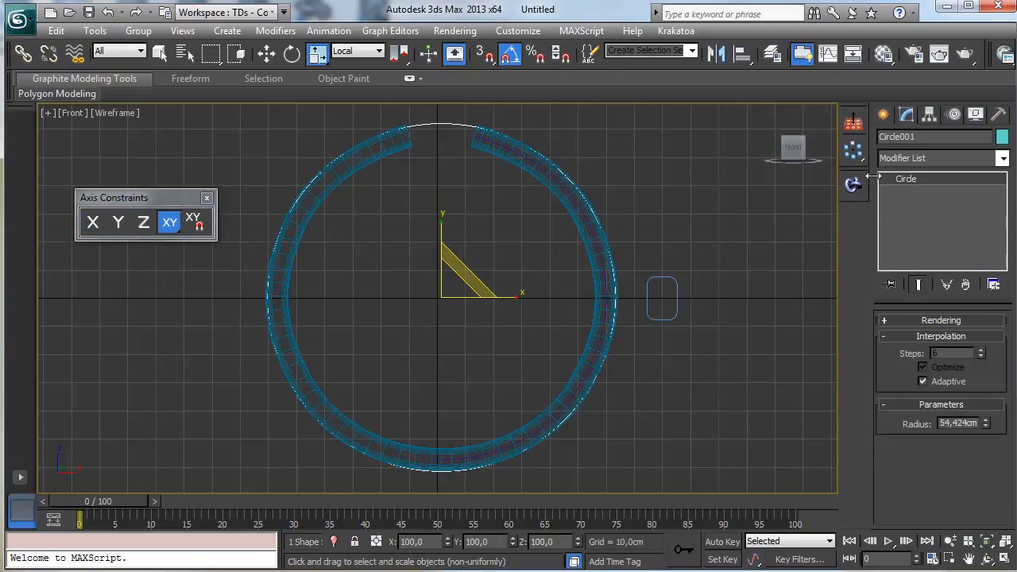
{"action": "left_click", "coordinate": [159, 52]}
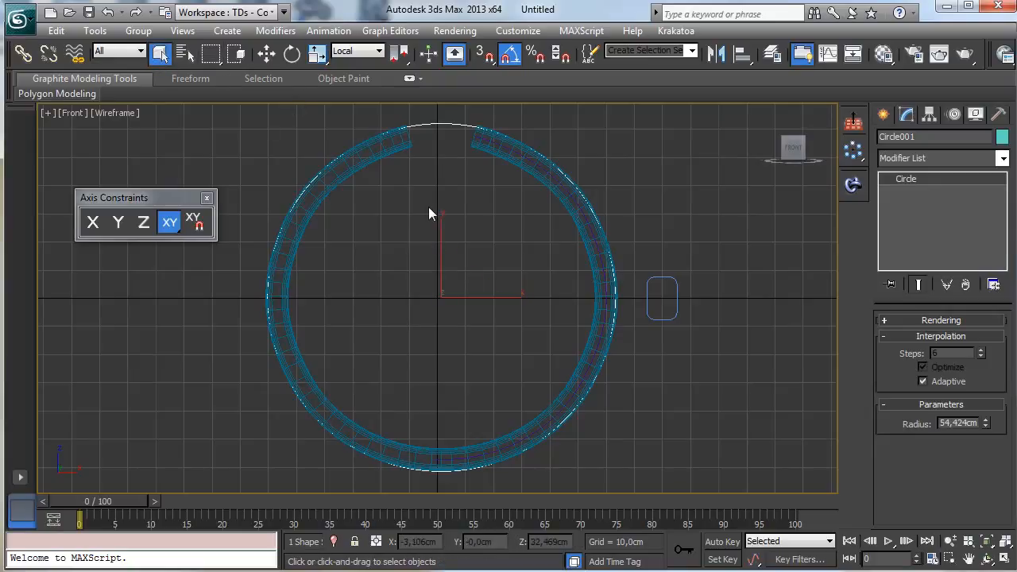
{"action": "key", "text": "Delete"}
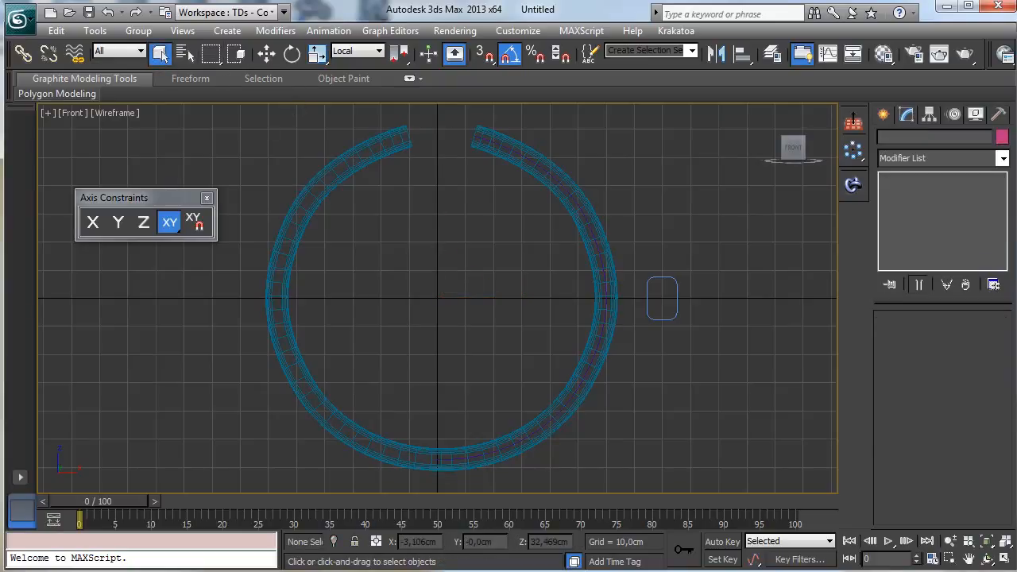
Step: Open the loft's Scale deformation graph beside the ring in the maximized Perspective view
{"action": "left_click", "coordinate": [1004, 559]}
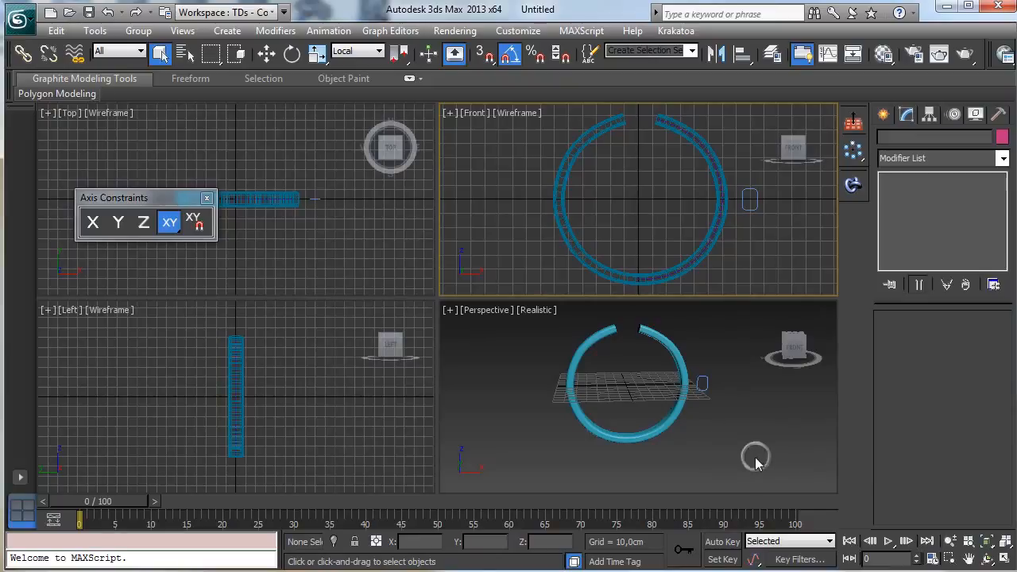
{"action": "left_click", "coordinate": [755, 459]}
{"action": "left_click", "coordinate": [1004, 559]}
{"action": "left_click", "coordinate": [986, 559]}
{"action": "left_click_drag", "start_coordinate": [595, 405], "coordinate": [509, 355]}
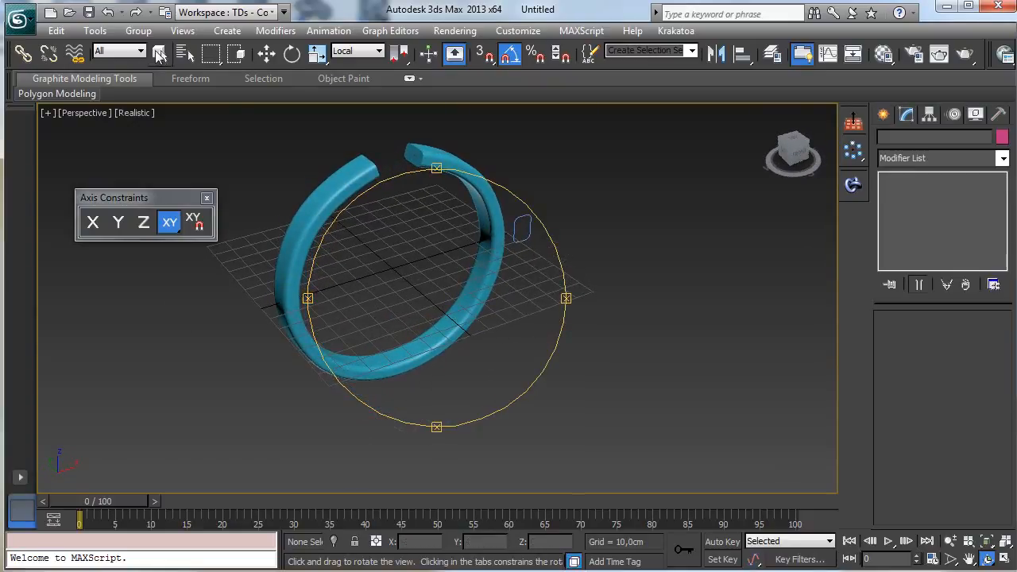
{"action": "left_click", "coordinate": [160, 53]}
{"action": "left_click", "coordinate": [429, 159]}
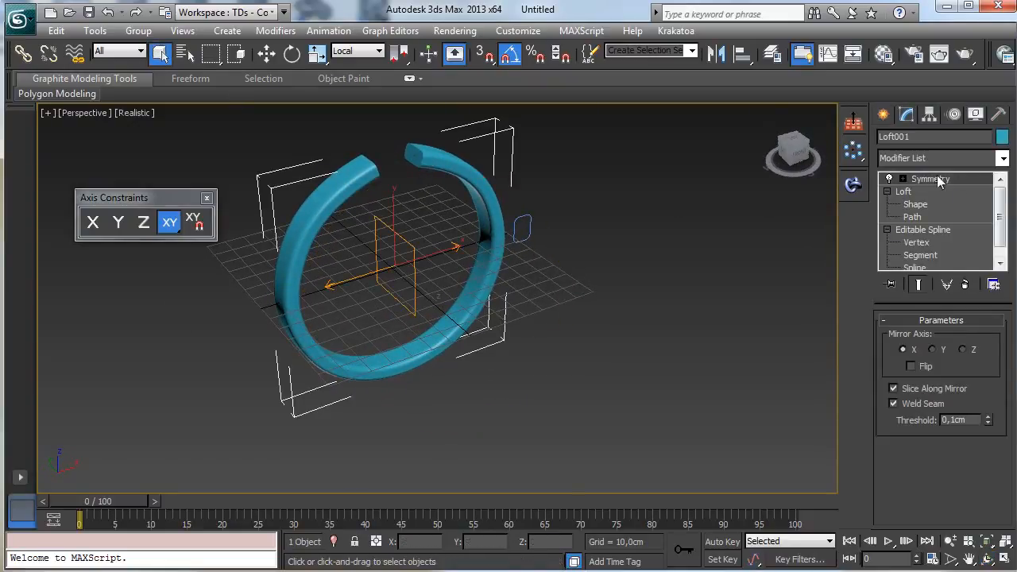
{"action": "left_click", "coordinate": [912, 216]}
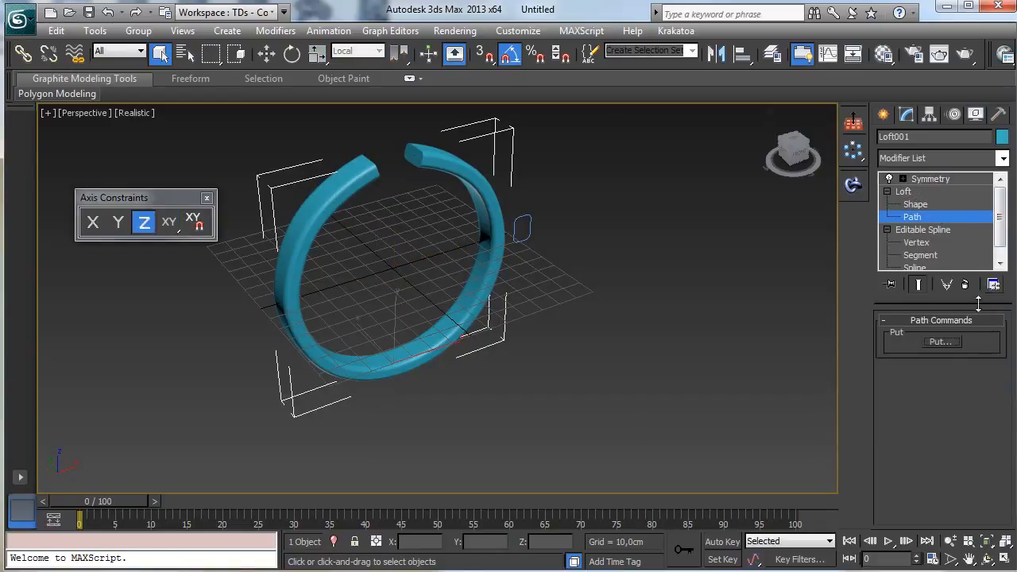
{"action": "mouse_move", "coordinate": [1001, 215]}
{"action": "left_mouse_down"}
{"action": "mouse_move", "coordinate": [1001, 231]}
{"action": "mouse_move", "coordinate": [1001, 221]}
{"action": "left_mouse_up"}
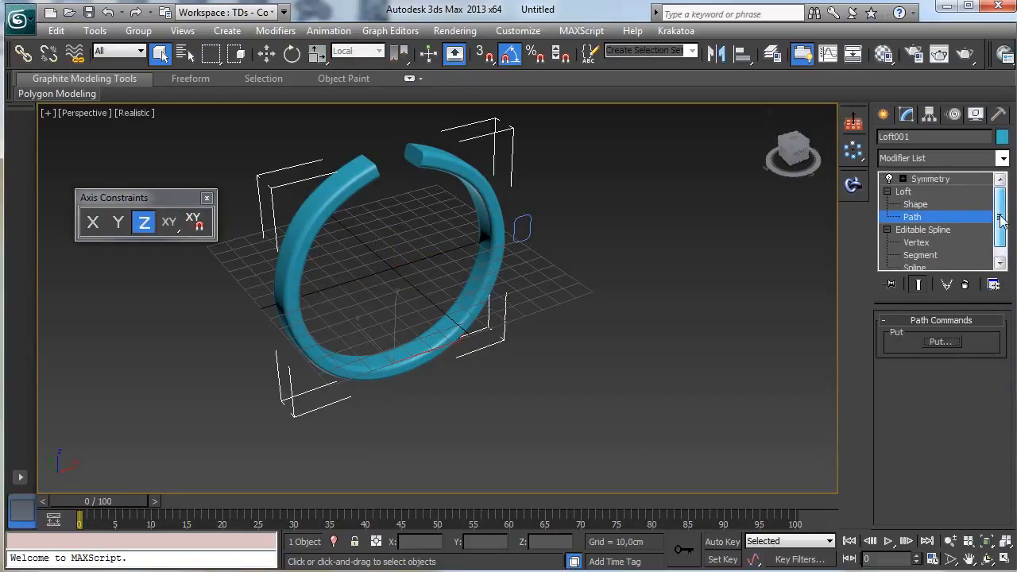
{"action": "left_click", "coordinate": [921, 192]}
{"action": "left_click_drag", "start_coordinate": [991, 467], "coordinate": [878, 233]}
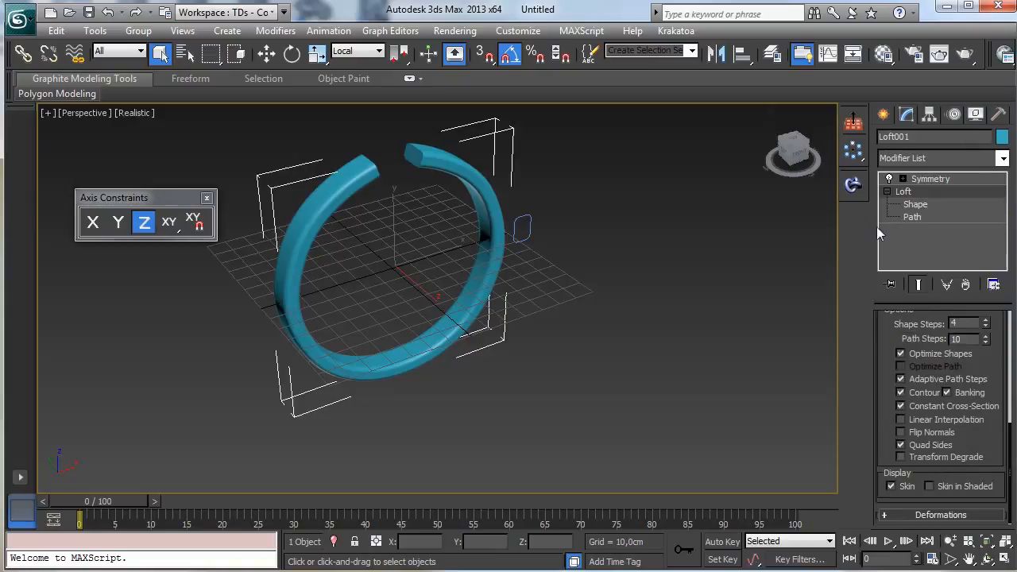
{"action": "left_click", "coordinate": [909, 514]}
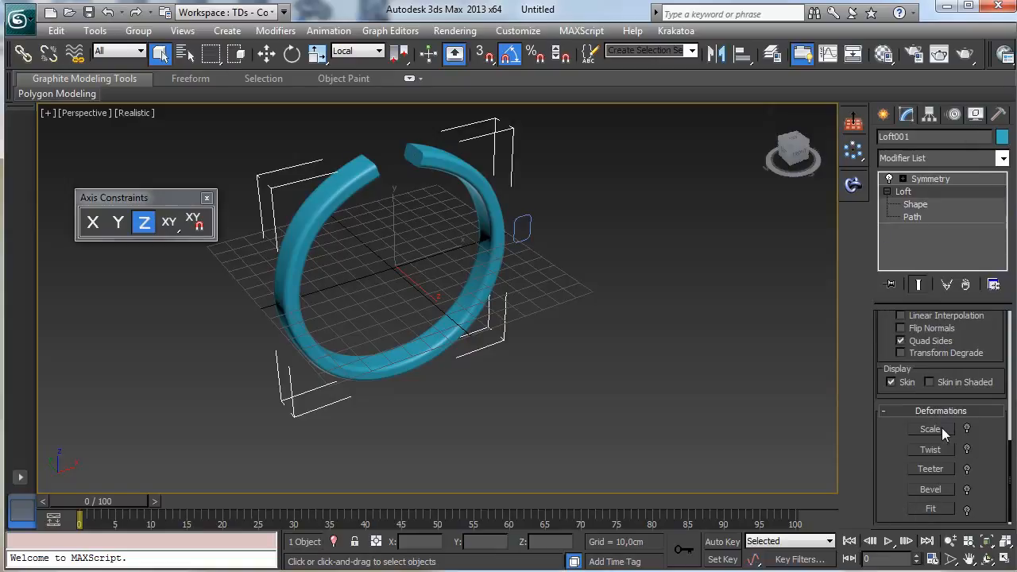
{"action": "left_click", "coordinate": [929, 429]}
{"action": "left_click_drag", "start_coordinate": [404, 112], "coordinate": [839, 347]}
Step: Raise the scale curve's end point at 100 to about 124 and lower its start point to about 50
{"action": "mouse_move", "coordinate": [928, 389]}
{"action": "left_mouse_down"}
{"action": "mouse_move", "coordinate": [929, 412]}
{"action": "mouse_move", "coordinate": [928, 377]}
{"action": "left_mouse_up"}
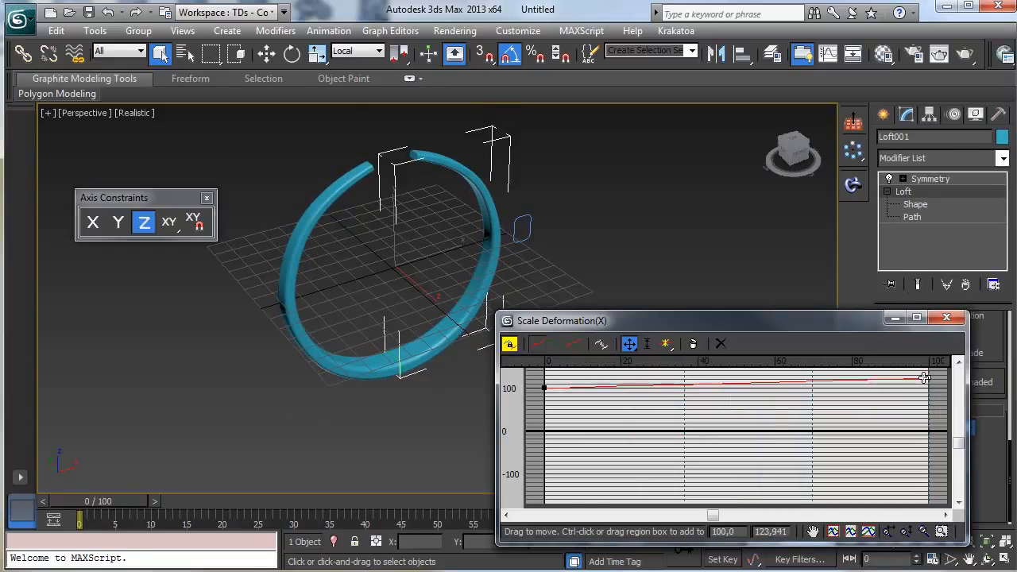
{"action": "left_click_drag", "start_coordinate": [544, 386], "coordinate": [544, 402]}
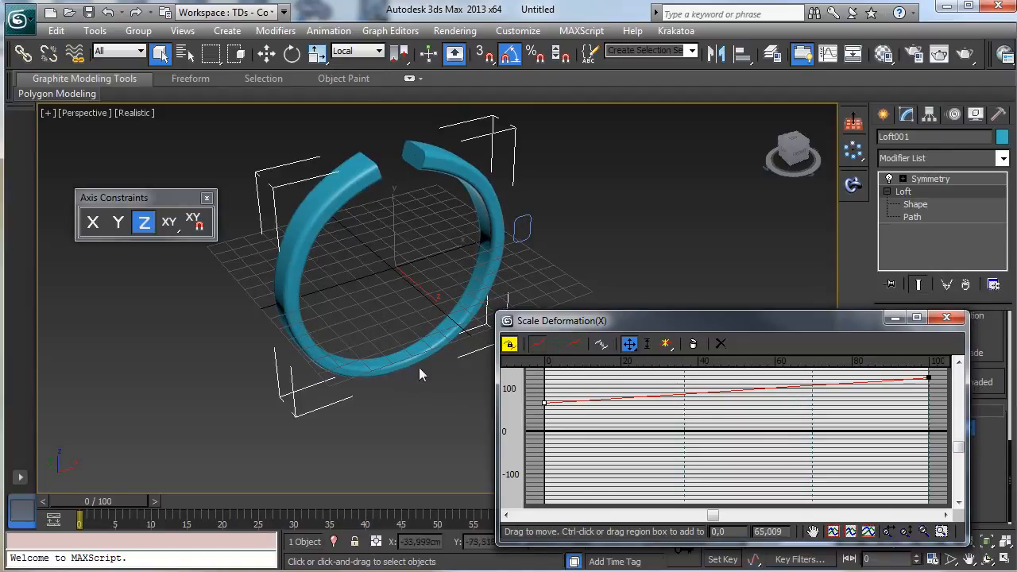
{"action": "left_click_drag", "start_coordinate": [545, 403], "coordinate": [541, 410]}
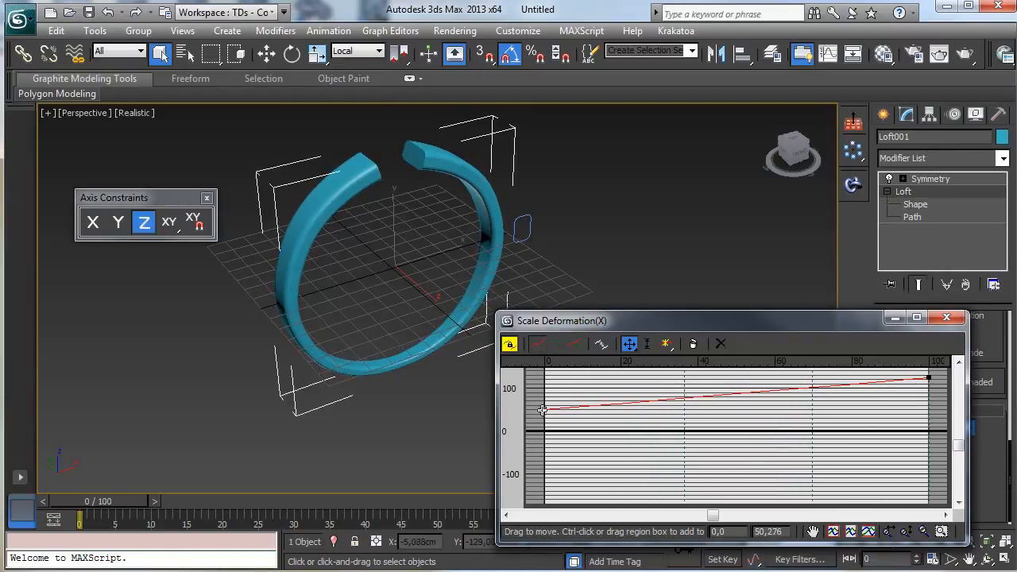
Step: Convert the scale curve's end point to Bezier-Corner, pull its handle down for a curved taper, and close the deformation graph
{"action": "left_click", "coordinate": [926, 379]}
{"action": "right_click", "coordinate": [929, 379]}
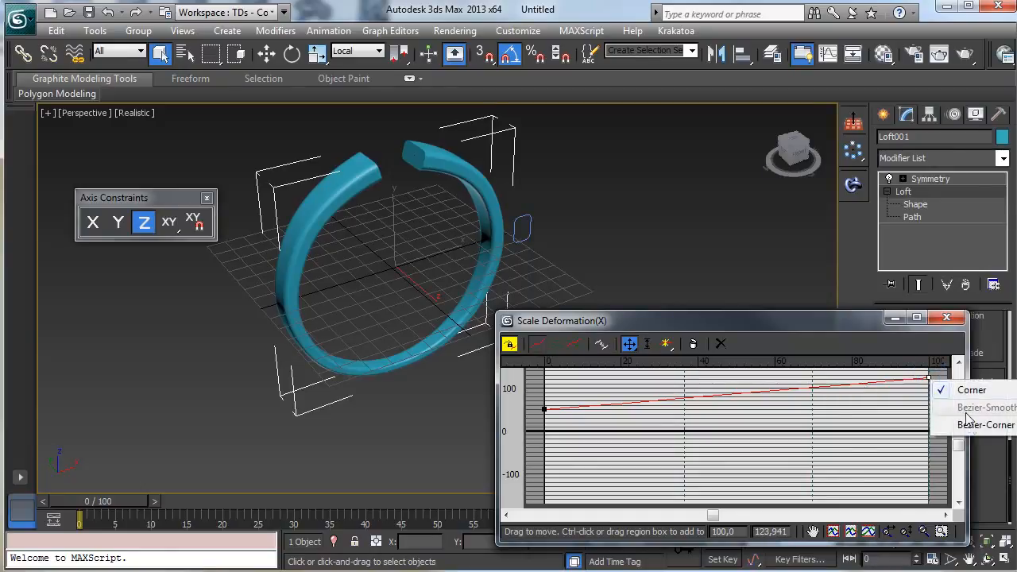
{"action": "left_click", "coordinate": [953, 390]}
{"action": "left_click_drag", "start_coordinate": [831, 386], "coordinate": [827, 407]}
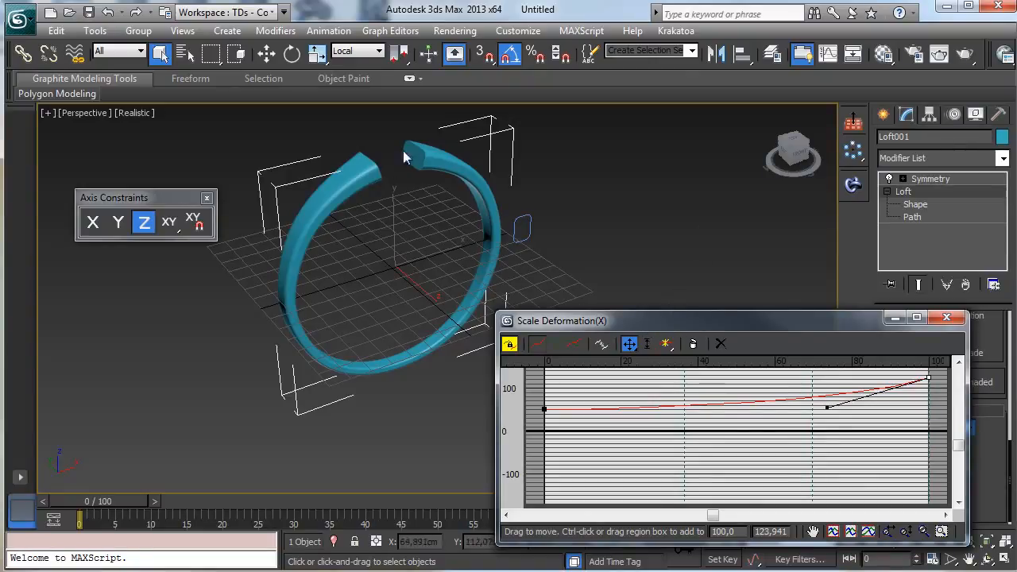
{"action": "left_click", "coordinate": [946, 317]}
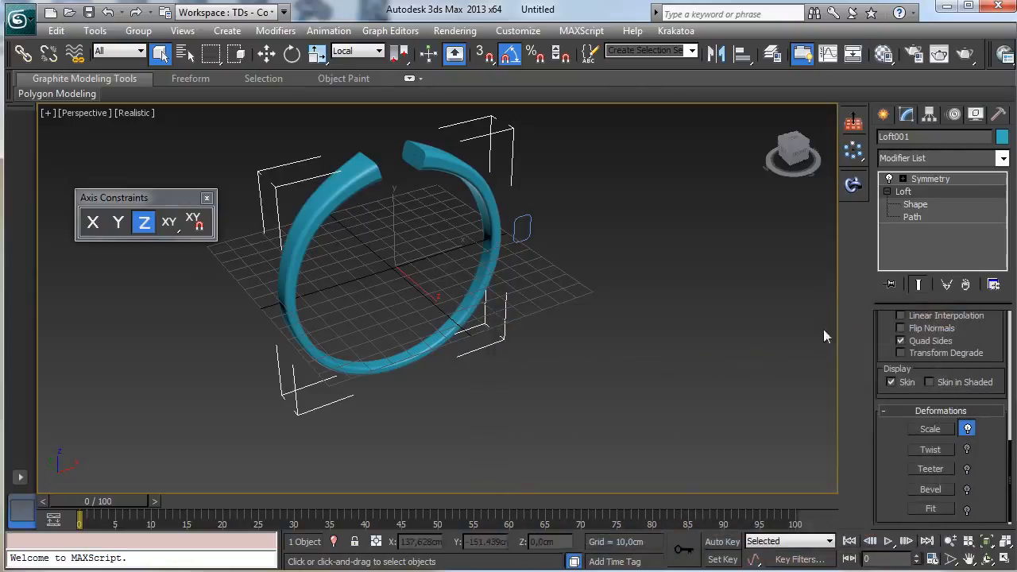
Step: Display edged faces in the Perspective view and examine the tapered ring's mesh up close
{"action": "left_click", "coordinate": [141, 114]}
{"action": "left_click", "coordinate": [184, 184]}
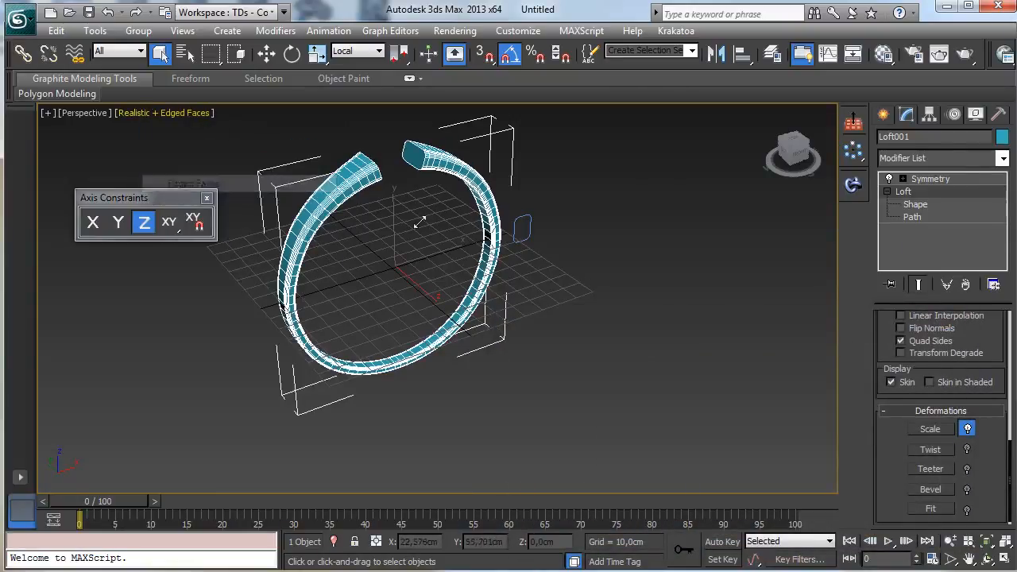
{"action": "left_click", "coordinate": [984, 541]}
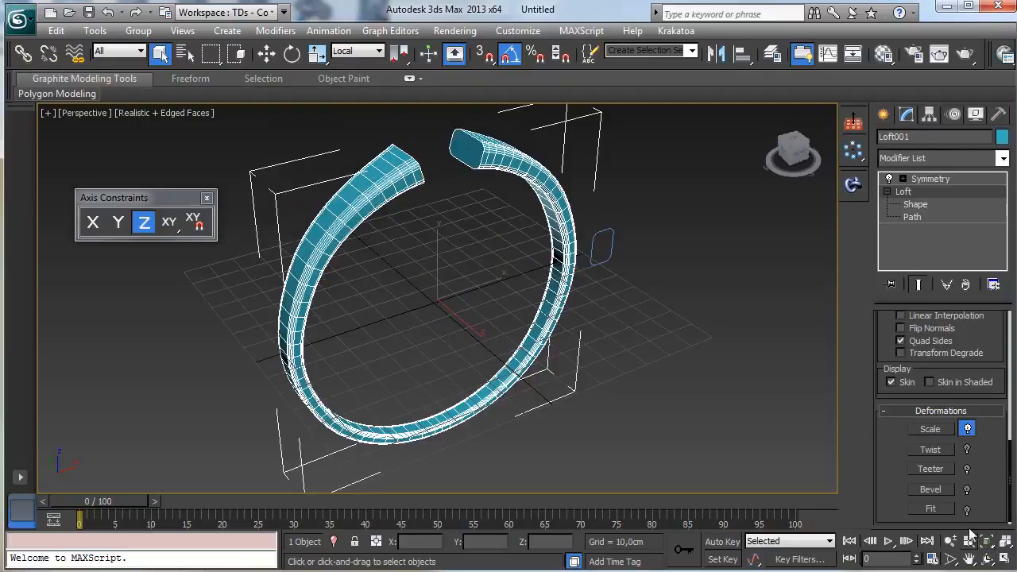
{"action": "left_click", "coordinate": [986, 559]}
{"action": "left_click_drag", "start_coordinate": [490, 341], "coordinate": [388, 345]}
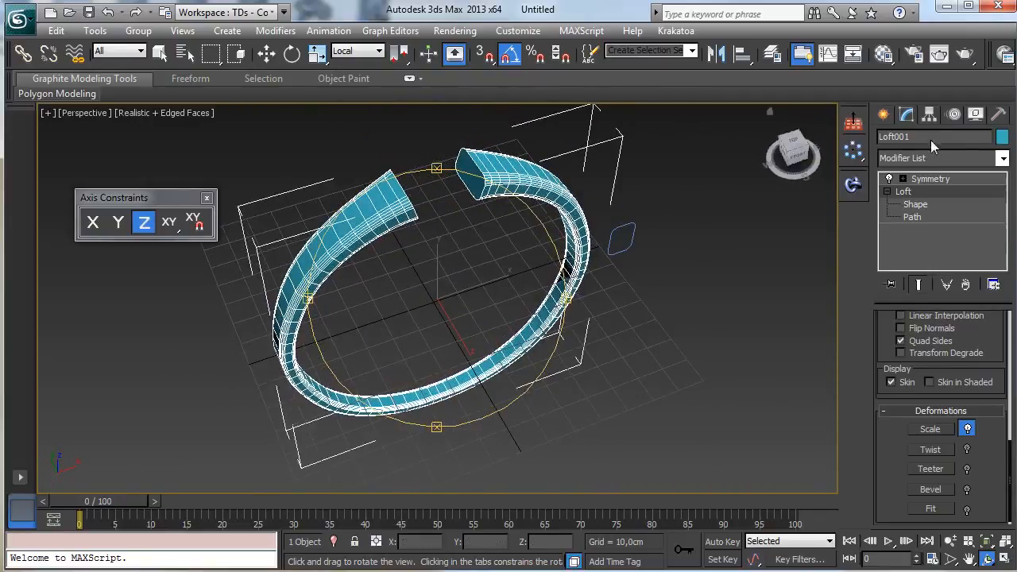
Step: Convert the mirrored ring, including its Symmetry modifier, to an Editable Poly
{"action": "left_click", "coordinate": [930, 179]}
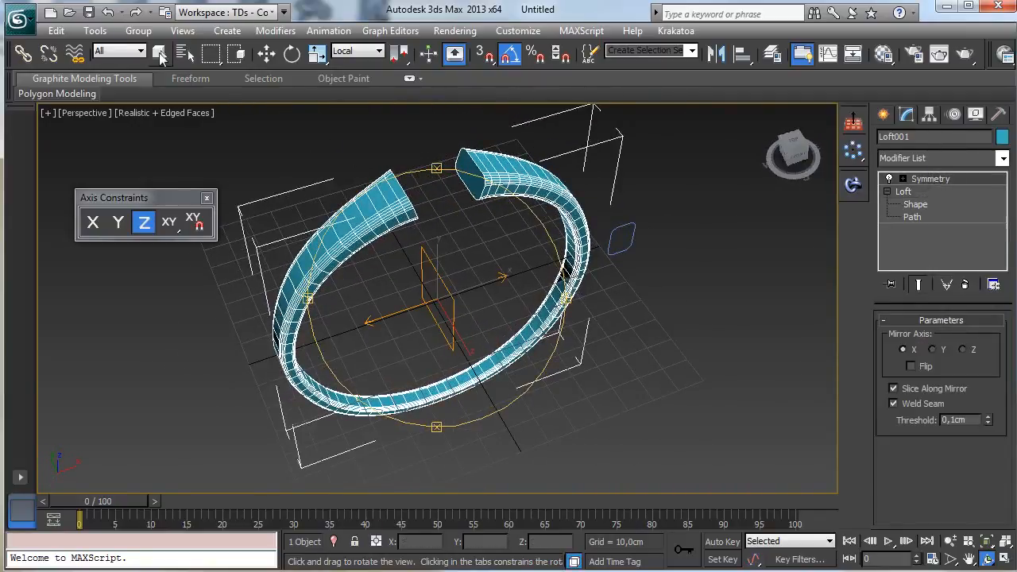
{"action": "left_click", "coordinate": [159, 54]}
{"action": "right_click", "coordinate": [477, 165]}
{"action": "mouse_move", "coordinate": [590, 315]}
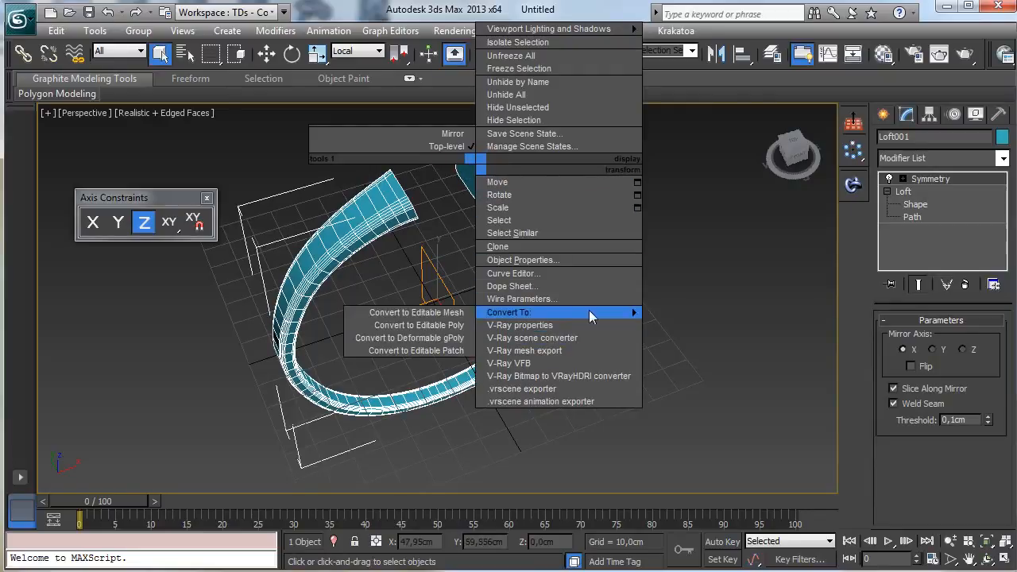
{"action": "left_click", "coordinate": [468, 325]}
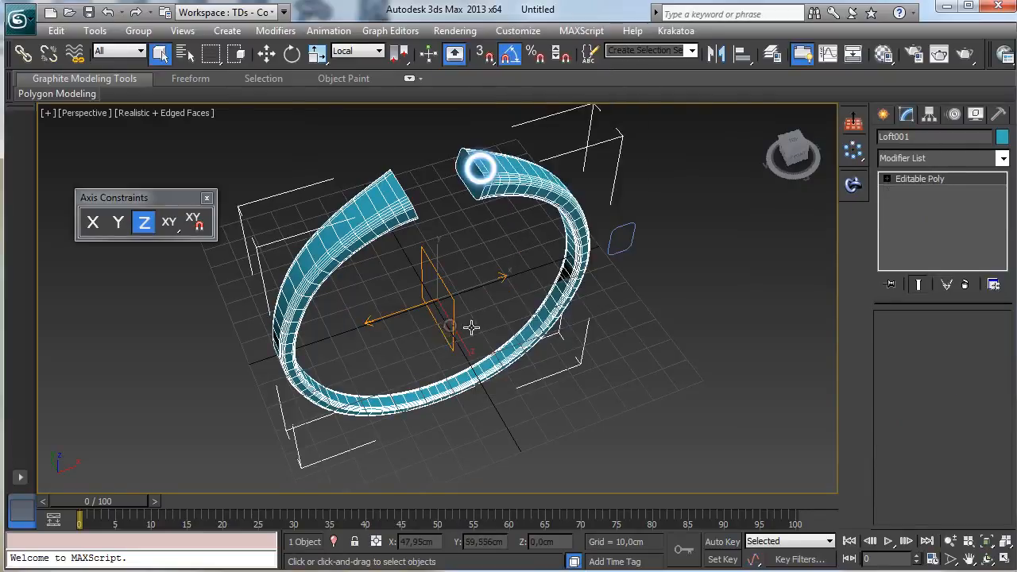
Step: Start saving the scene under a new name and browse to Dropbox's Tutorials folder, inside 2011 MAXCookie on Store_1TB (D:)
{"action": "left_click", "coordinate": [18, 17]}
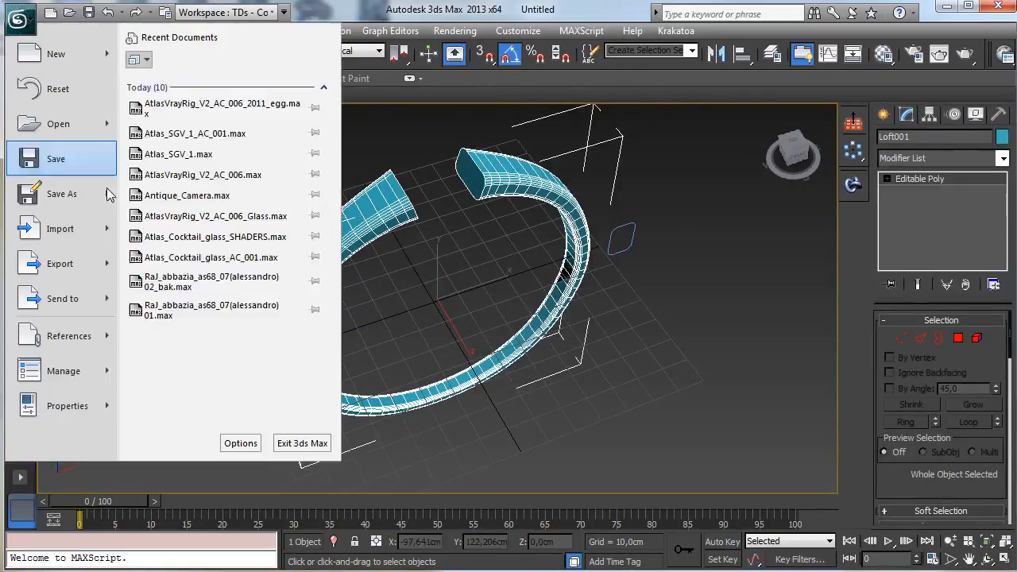
{"action": "left_click", "coordinate": [80, 194]}
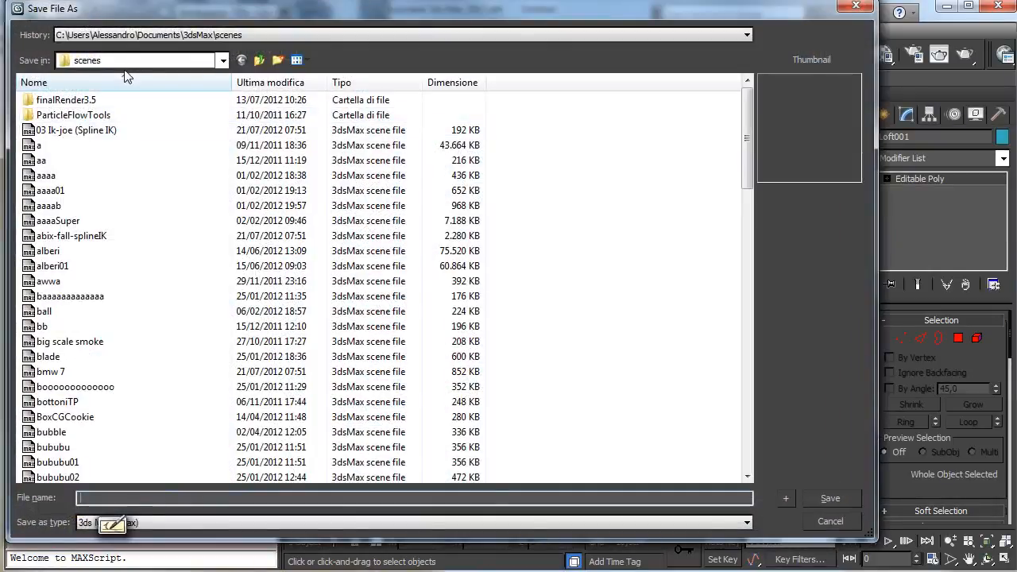
{"action": "left_click", "coordinate": [127, 61]}
{"action": "left_click", "coordinate": [119, 218]}
{"action": "left_click", "coordinate": [167, 60]}
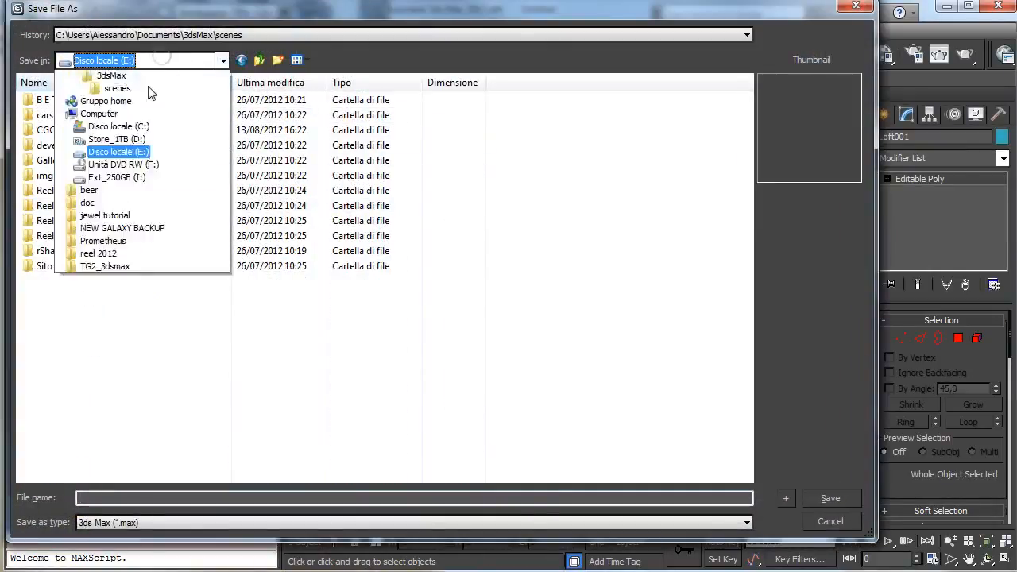
{"action": "left_click", "coordinate": [127, 204]}
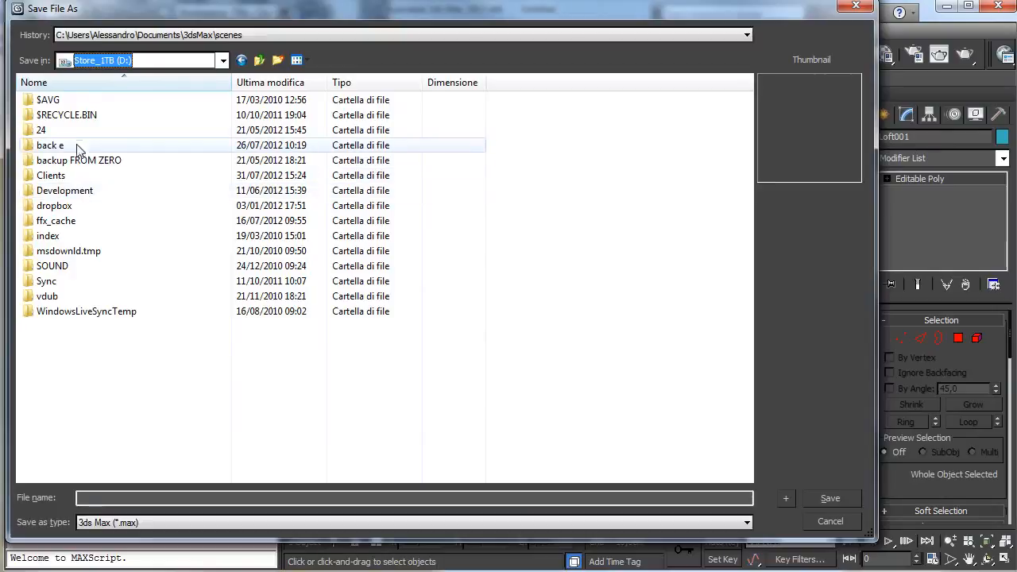
{"action": "double_click", "coordinate": [56, 175]}
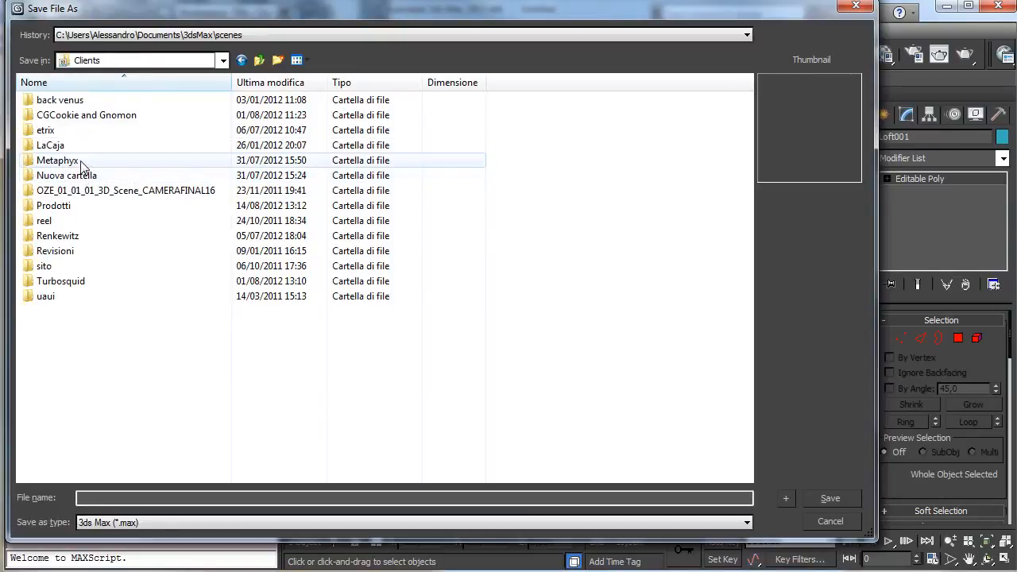
{"action": "left_click", "coordinate": [241, 61]}
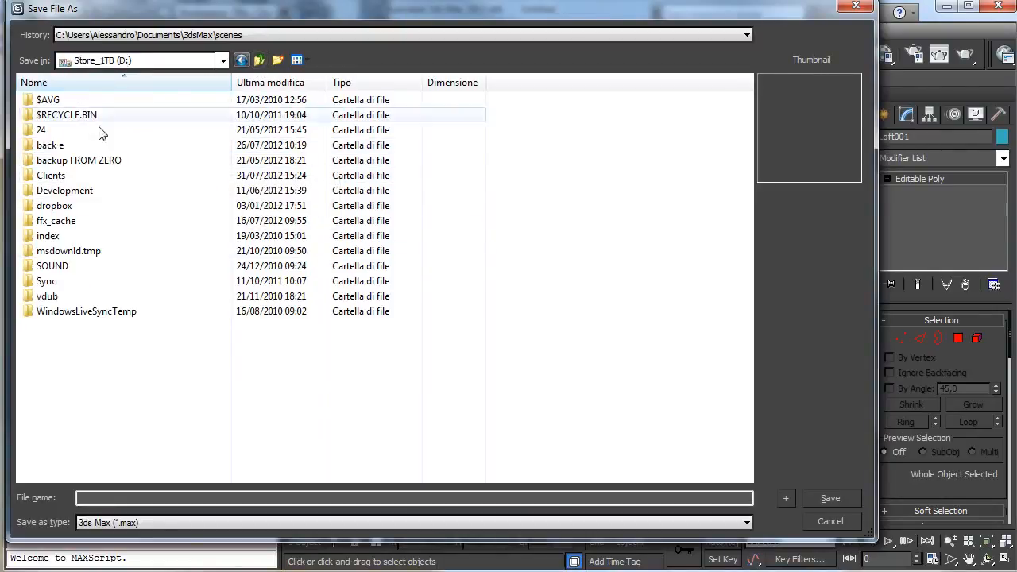
{"action": "double_click", "coordinate": [59, 205]}
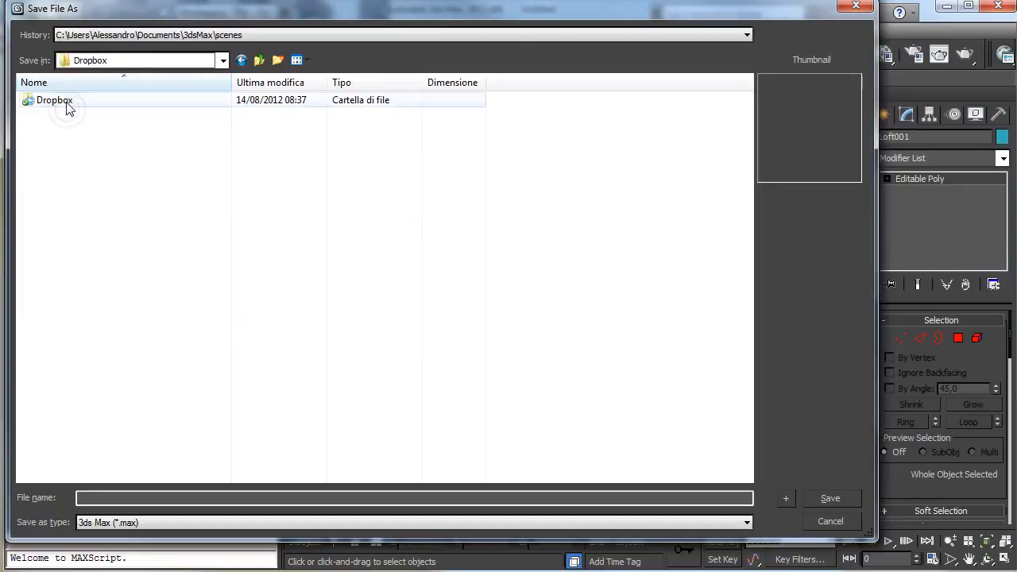
{"action": "double_click", "coordinate": [66, 104]}
{"action": "double_click", "coordinate": [64, 102]}
{"action": "double_click", "coordinate": [63, 144]}
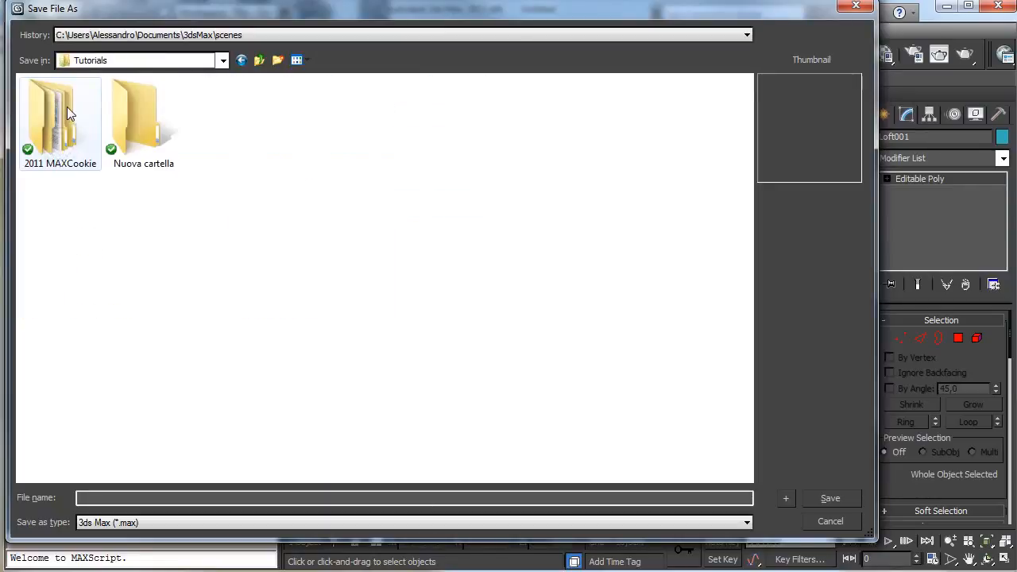
{"action": "double_click", "coordinate": [67, 111]}
Step: Create a new folder named 3dsmax_rendering_Jewels_with_iRay_Material and copy its name for reuse
{"action": "left_click", "coordinate": [277, 60]}
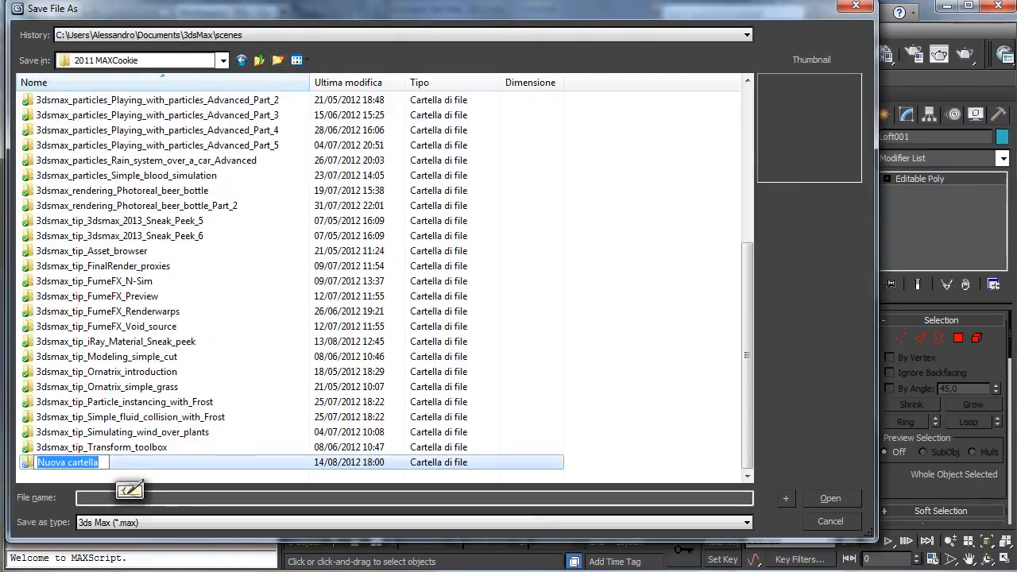
{"action": "type", "text": "3dsmax"}
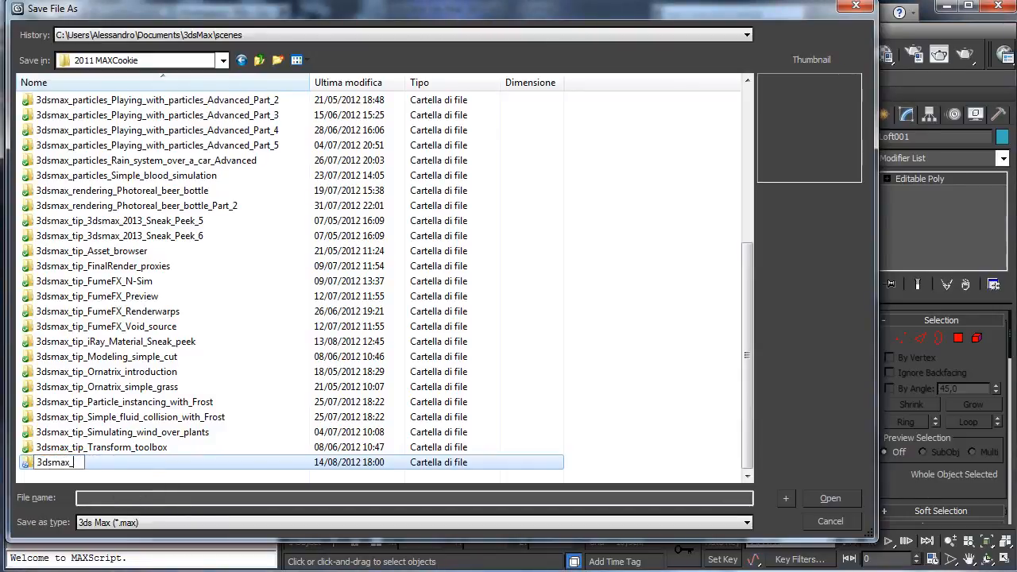
{"action": "type", "text": "_renderi"}
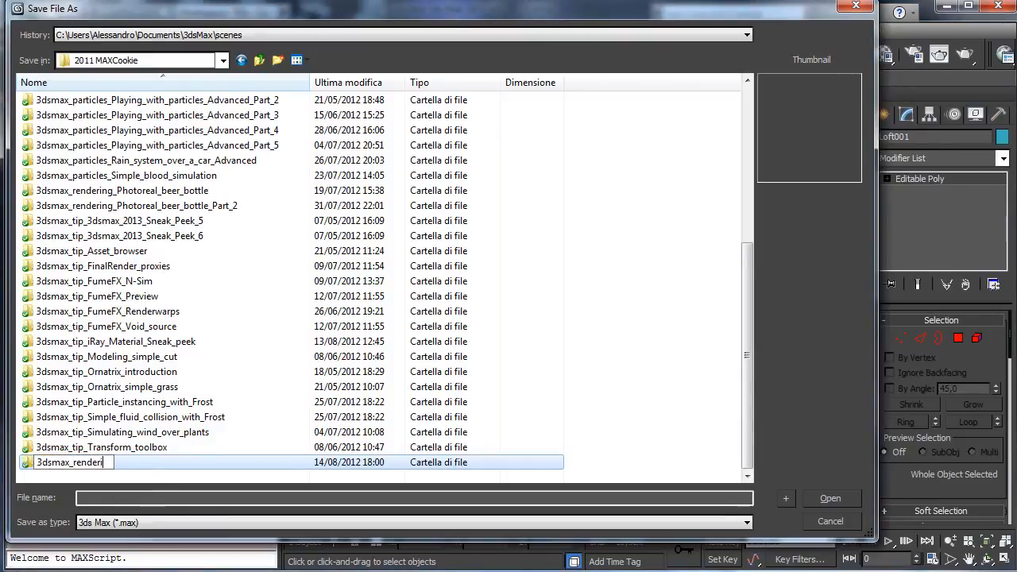
{"action": "type", "text": "ng_"}
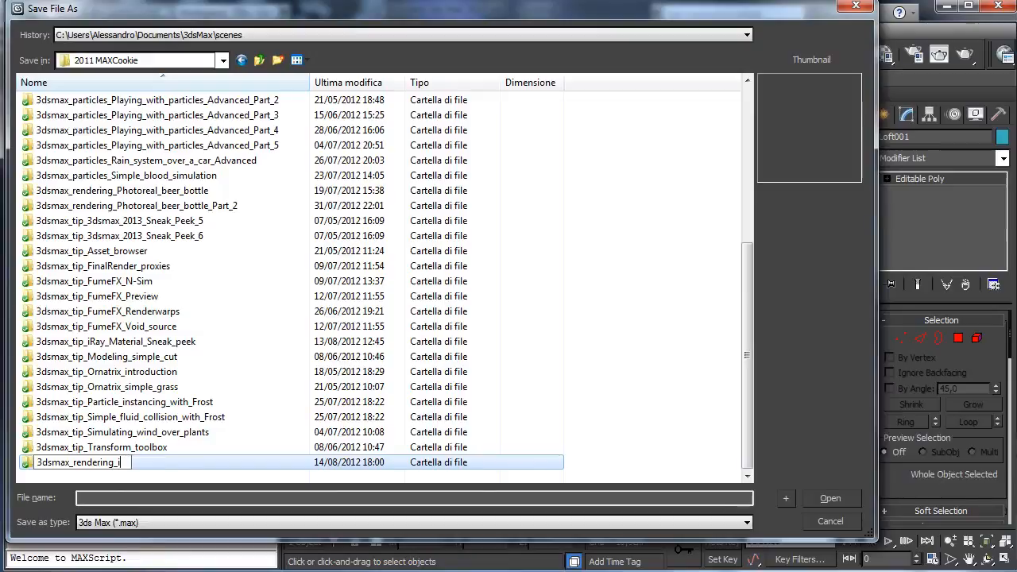
{"action": "type", "text": "iRay"}
{"action": "key", "text": "BackSpace"}
{"action": "key", "text": "BackSpace"}
{"action": "key", "text": "BackSpace"}
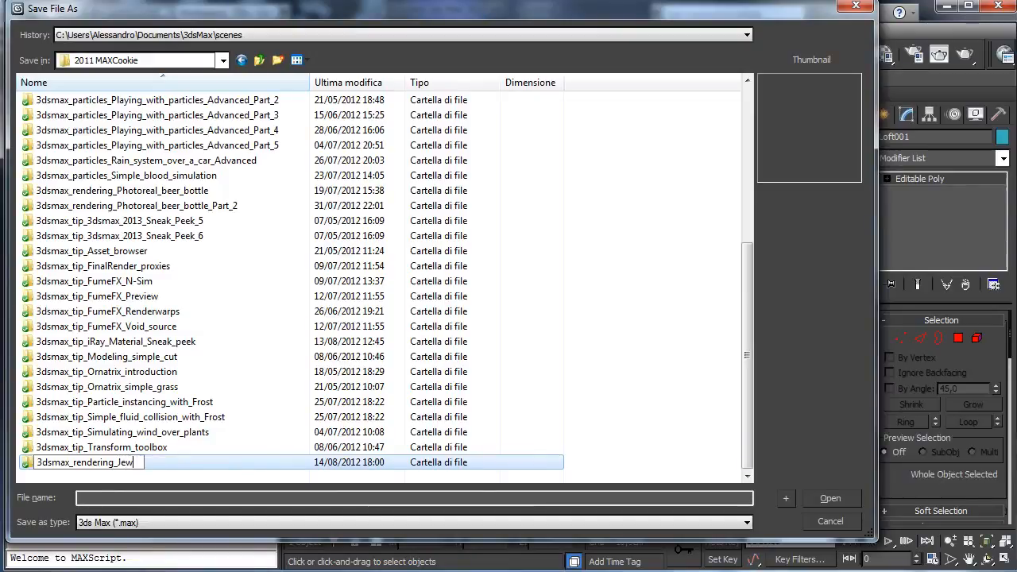
{"action": "type", "text": "Jewels_with_iRay"}
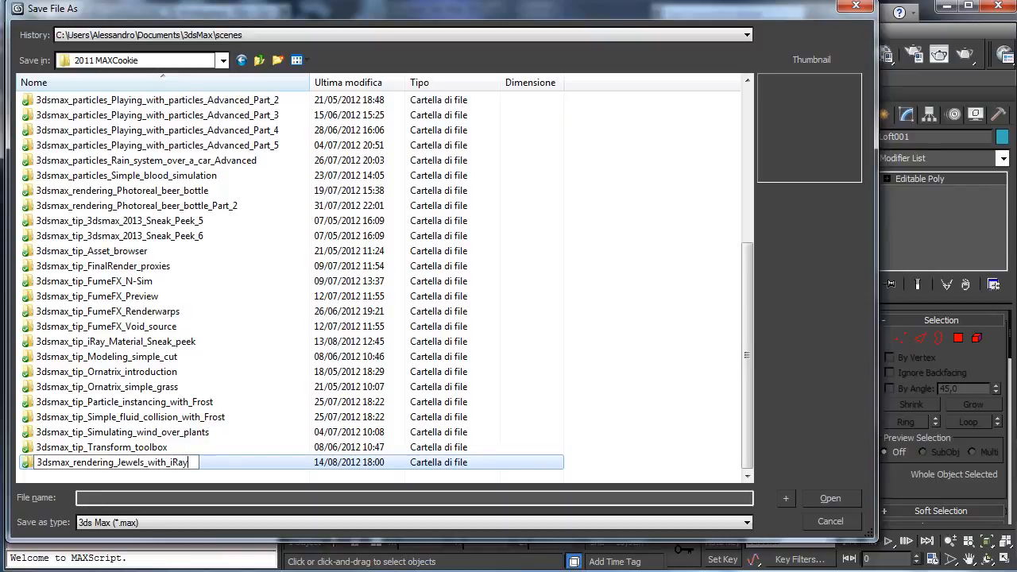
{"action": "type", "text": "_Material"}
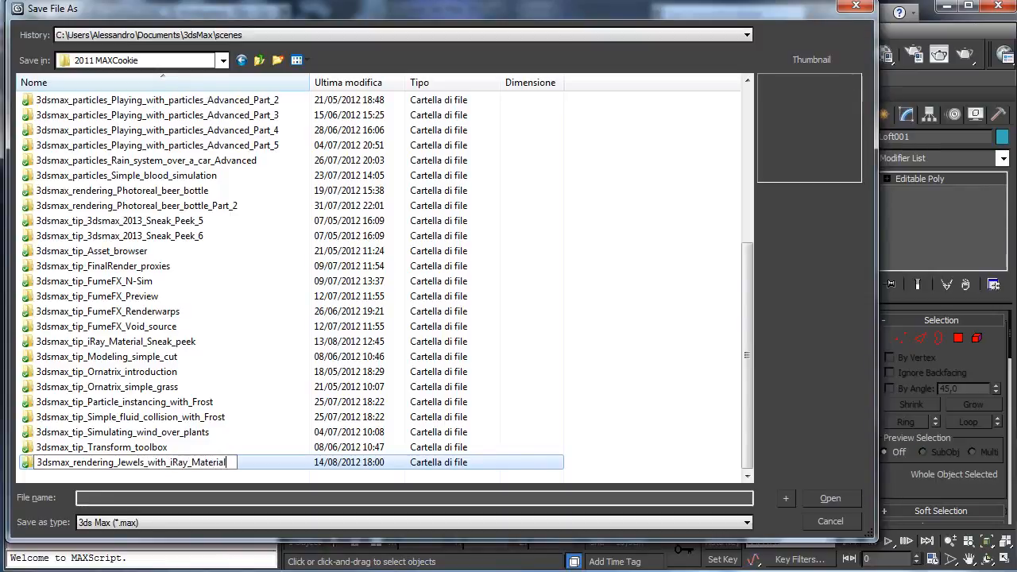
{"action": "key", "text": "shift+Left"}
{"action": "key", "text": "shift+Left"}
{"action": "key", "text": "shift+Left"}
{"action": "key", "text": "shift+Left"}
{"action": "key", "text": "shift+Left"}
{"action": "key", "text": "shift+Left"}
{"action": "key", "text": "shift+Left"}
{"action": "key", "text": "shift+Left"}
{"action": "key", "text": "shift+Left"}
{"action": "key", "text": "shift+Left"}
{"action": "key", "text": "shift+Left"}
{"action": "key", "text": "shift+Left"}
{"action": "key", "text": "shift+Left"}
{"action": "key", "text": "shift+Left"}
{"action": "key", "text": "shift+Left"}
{"action": "key", "text": "shift+Left"}
{"action": "key", "text": "shift+Left"}
{"action": "key", "text": "shift+Left"}
{"action": "key", "text": "shift+Left"}
{"action": "key", "text": "shift+Left"}
{"action": "key", "text": "ctrl+c"}
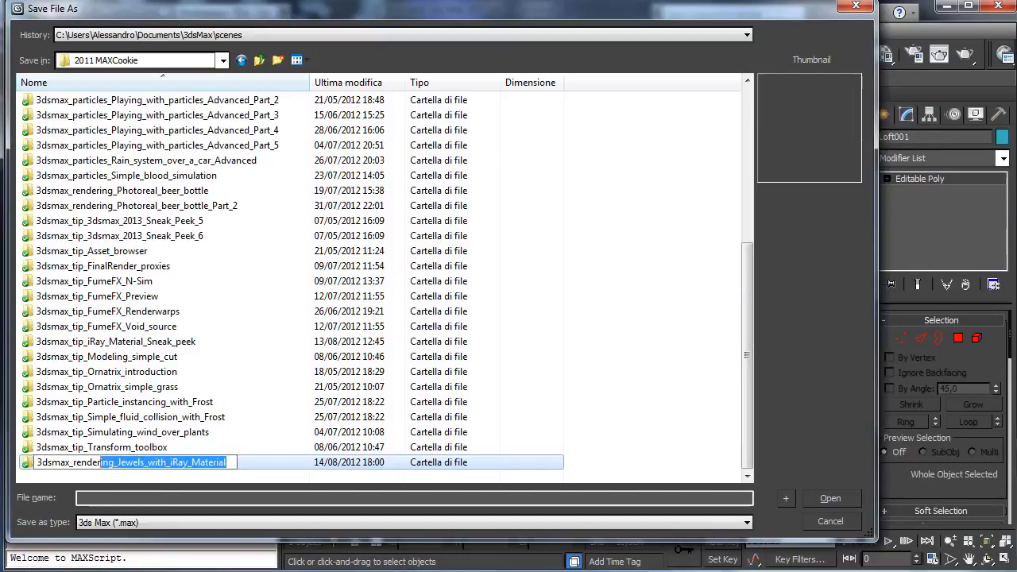
{"action": "key", "text": "Return"}
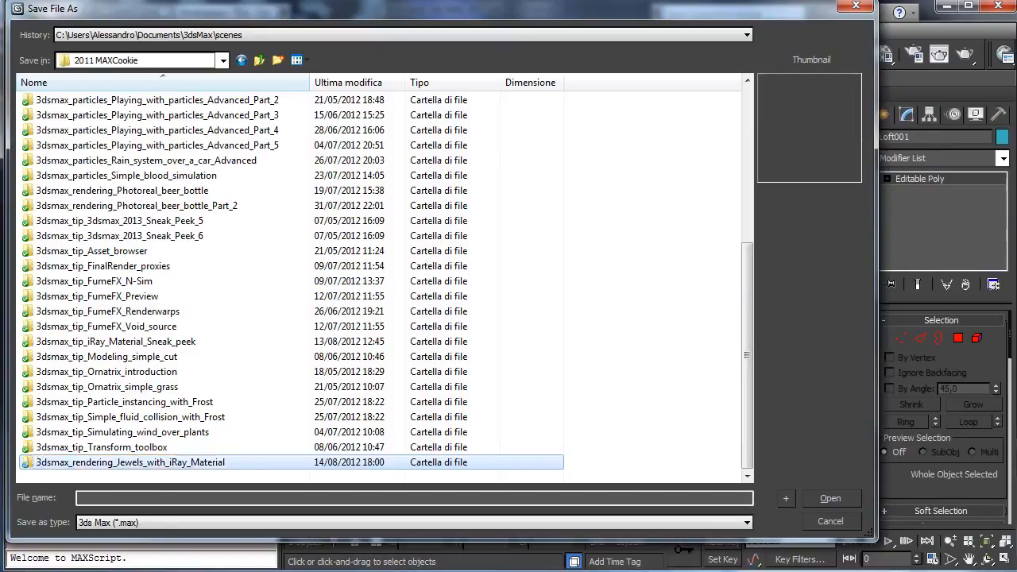
Step: Save the scene as 3dsmax_rendering_Jewels_with_iRay_Material inside the new folder
{"action": "key", "text": "Return"}
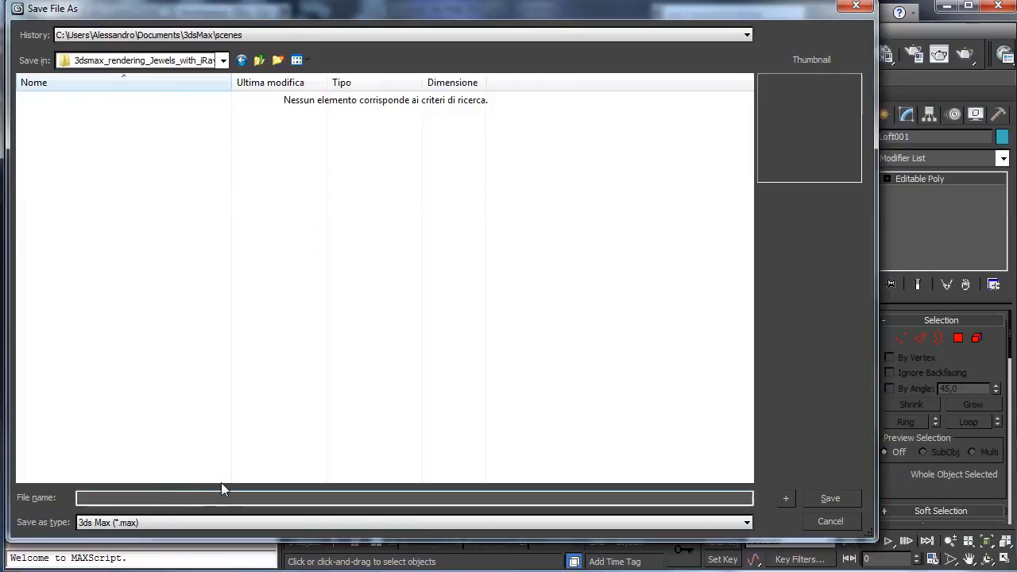
{"action": "key", "text": "ctrl+v"}
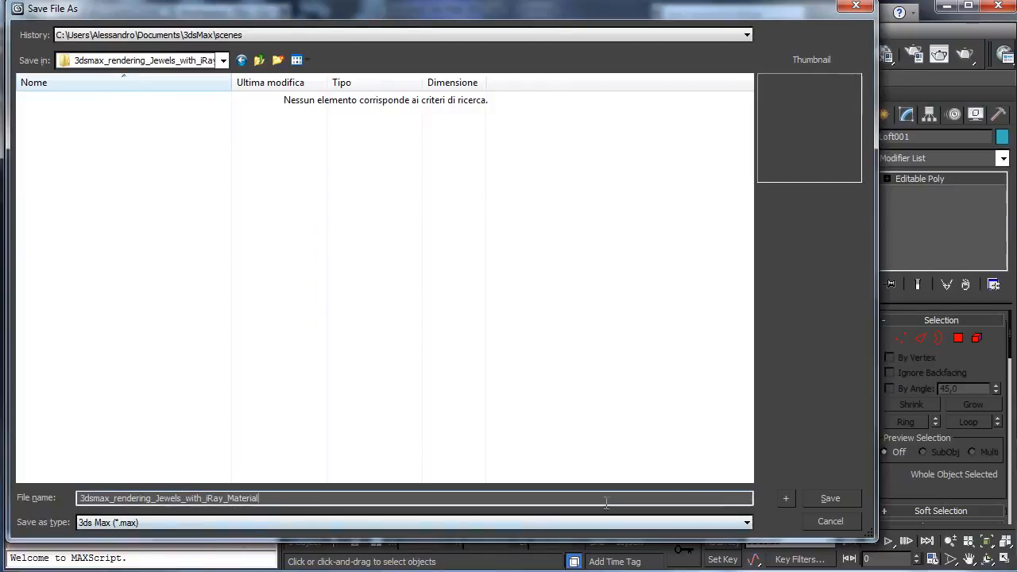
{"action": "left_click", "coordinate": [828, 498]}
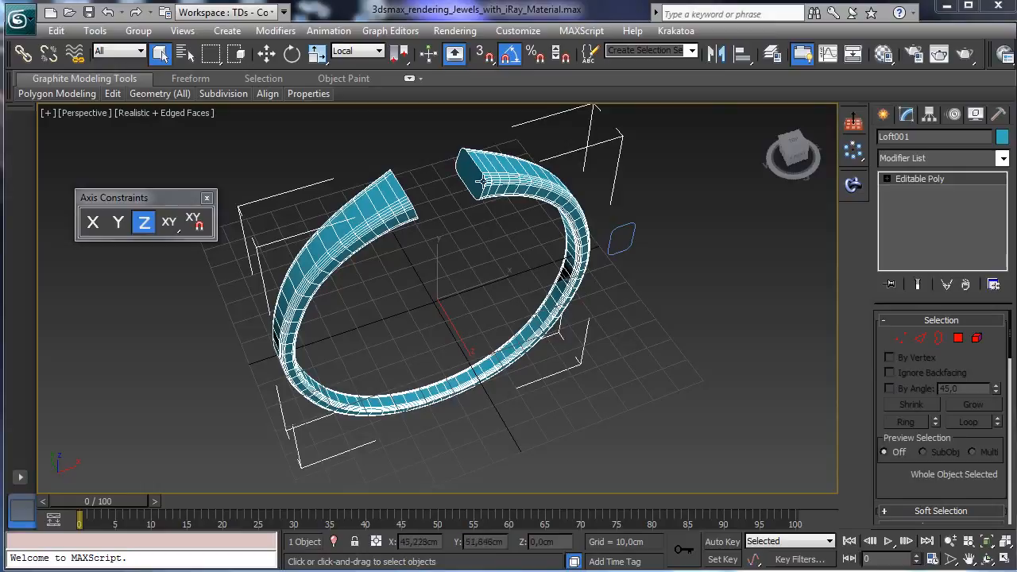
Step: Select the flat end-cap polygon facing the ring's gap and bevel it with height 10 cm and outline -1 cm
{"action": "left_click", "coordinate": [957, 337]}
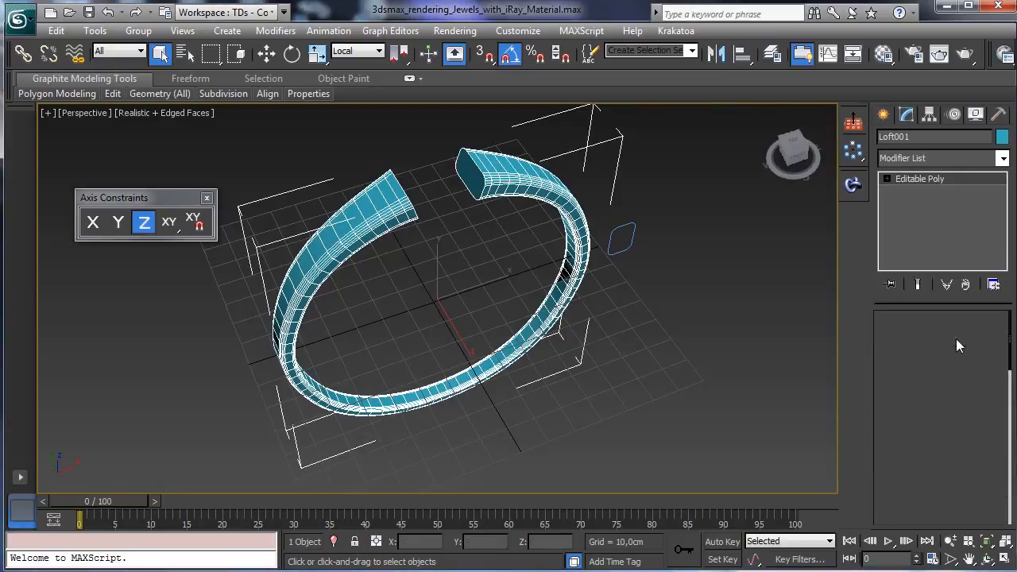
{"action": "left_click", "coordinate": [474, 175]}
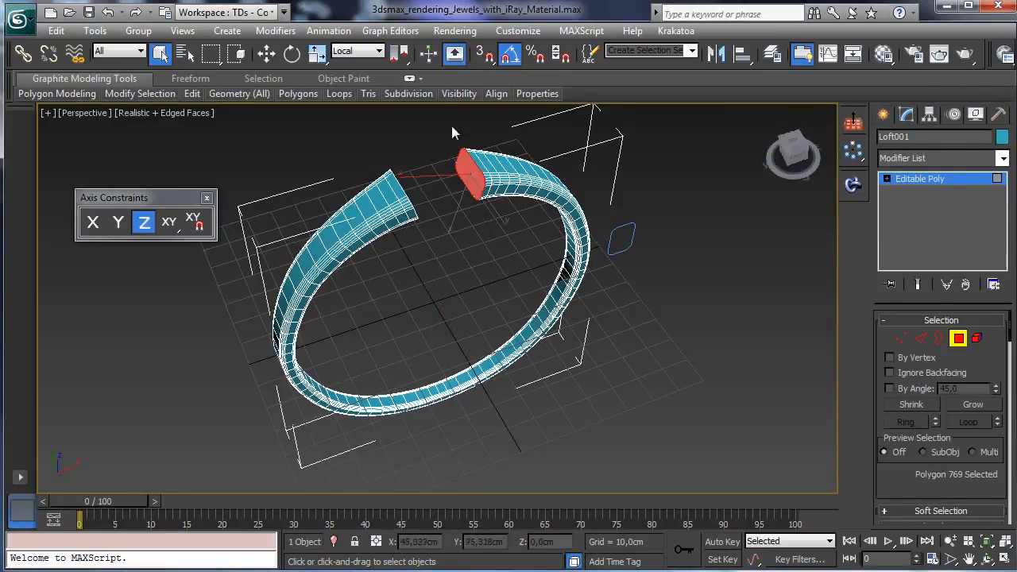
{"action": "left_click", "coordinate": [947, 543]}
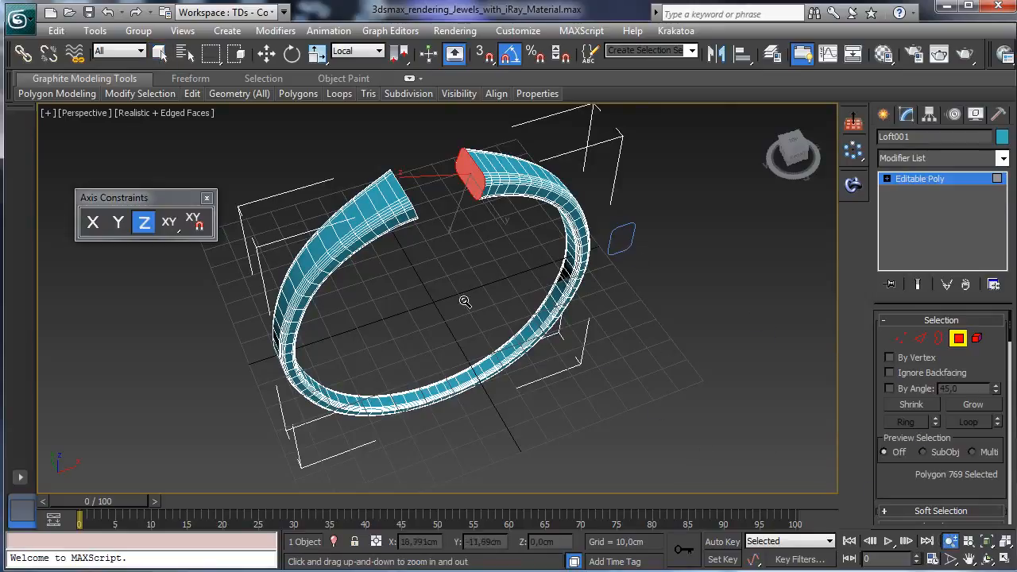
{"action": "left_click_drag", "start_coordinate": [464, 302], "coordinate": [460, 247]}
{"action": "left_click", "coordinate": [969, 560]}
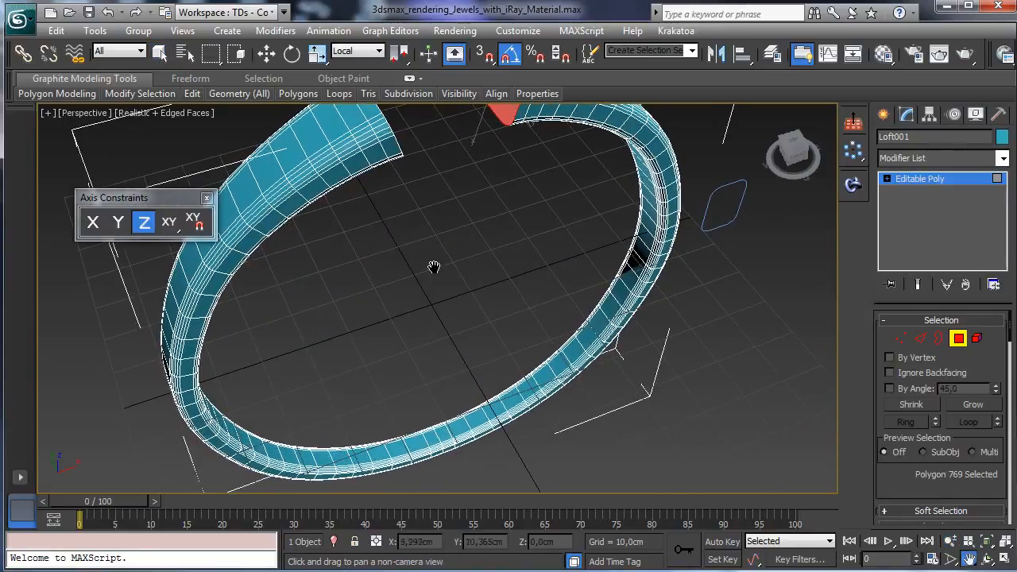
{"action": "middle_click_drag", "start_coordinate": [434, 267], "coordinate": [794, 323], "text": "alt"}
{"action": "scroll", "coordinate": [937, 377], "scroll_direction": "down", "scroll_amount": 4}
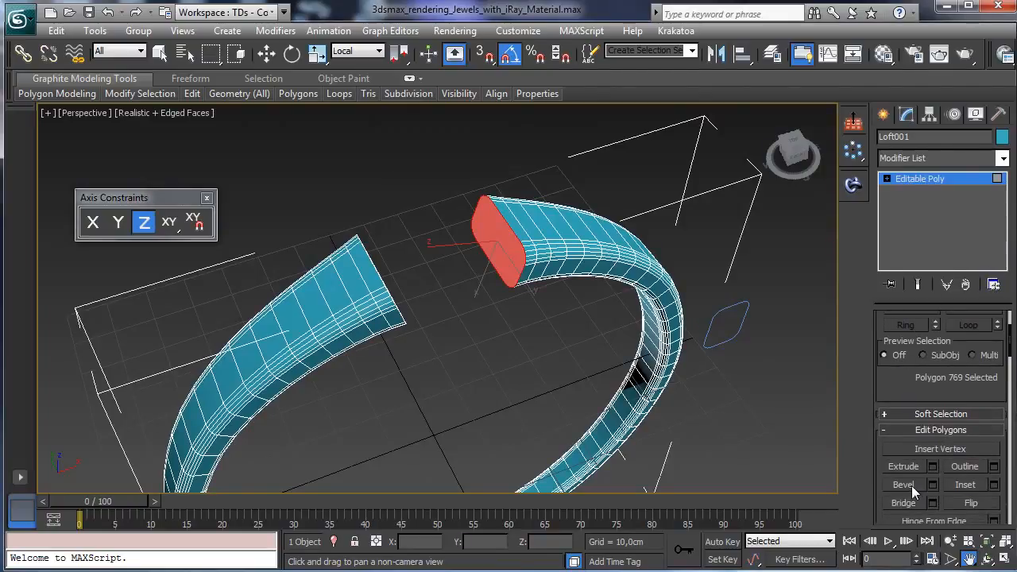
{"action": "left_click", "coordinate": [933, 485]}
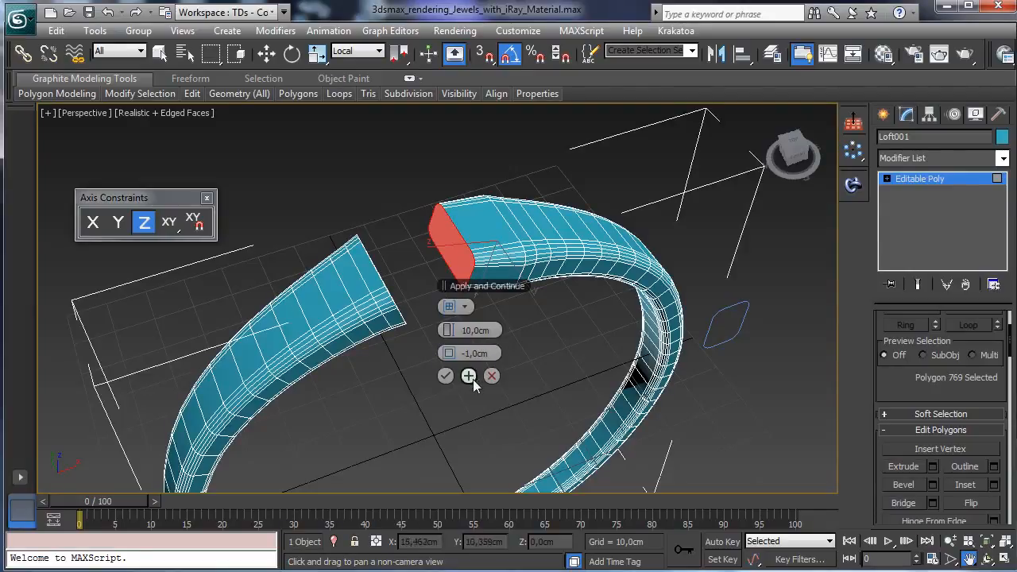
{"action": "left_click", "coordinate": [445, 377]}
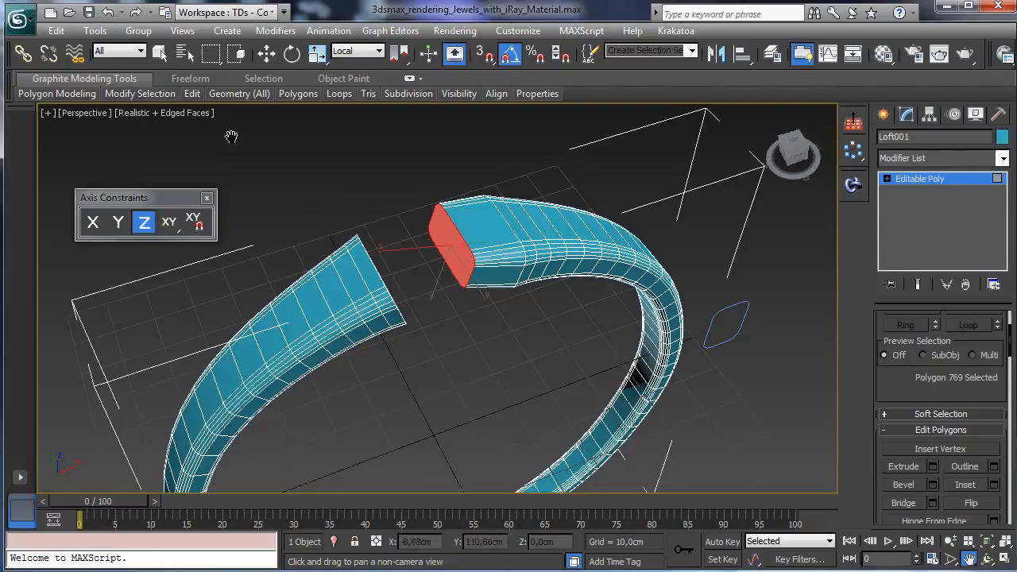
Step: Undo the end-cap bevel and the ring's Editable Poly conversion
{"action": "left_click", "coordinate": [108, 12]}
{"action": "left_click", "coordinate": [108, 12]}
{"action": "left_click", "coordinate": [108, 12]}
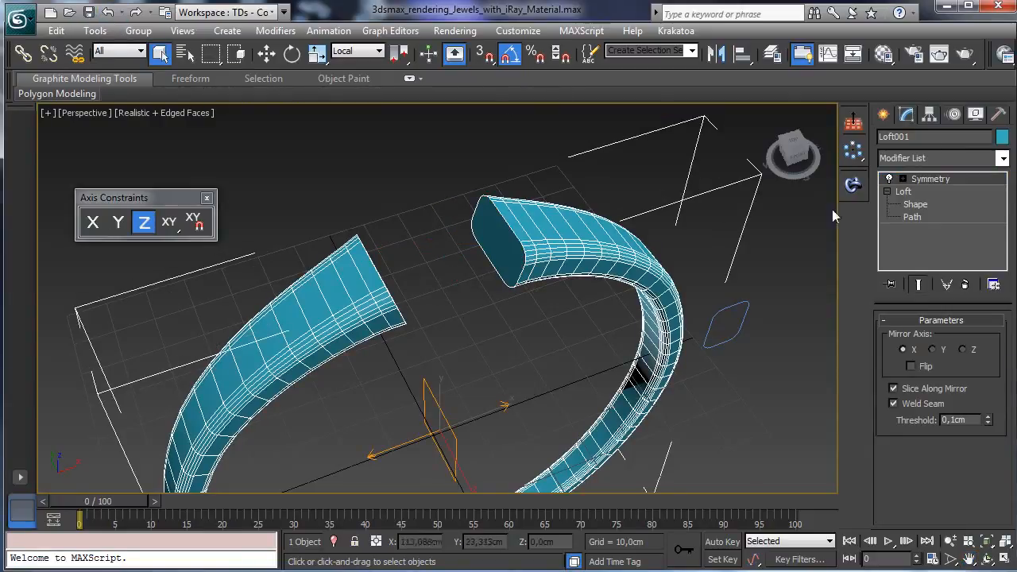
Step: Compare the ring with and without its Symmetry modifier, and remove that modifier from the loft
{"action": "left_click", "coordinate": [888, 179]}
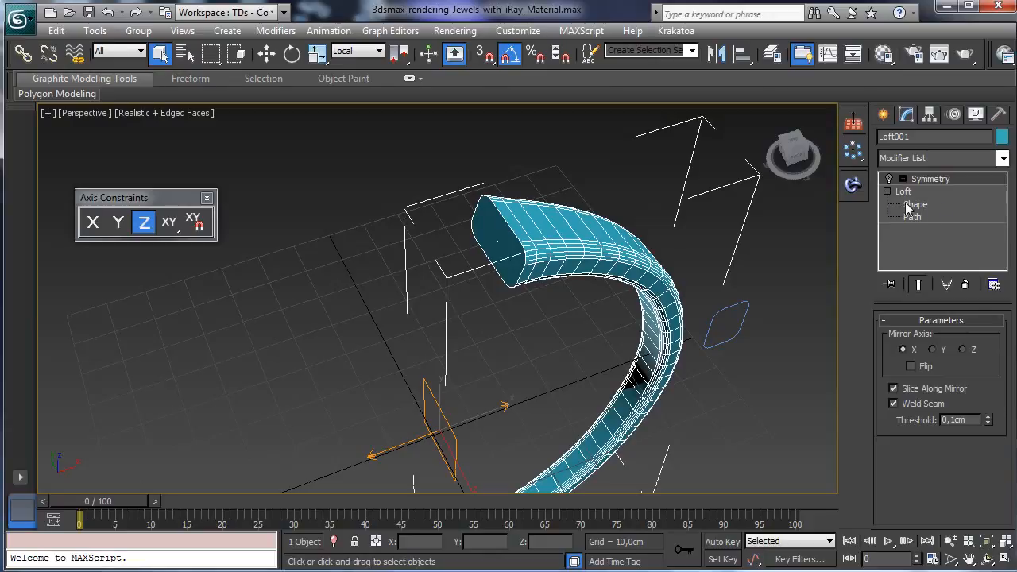
{"action": "left_click", "coordinate": [889, 178]}
{"action": "left_click", "coordinate": [915, 192]}
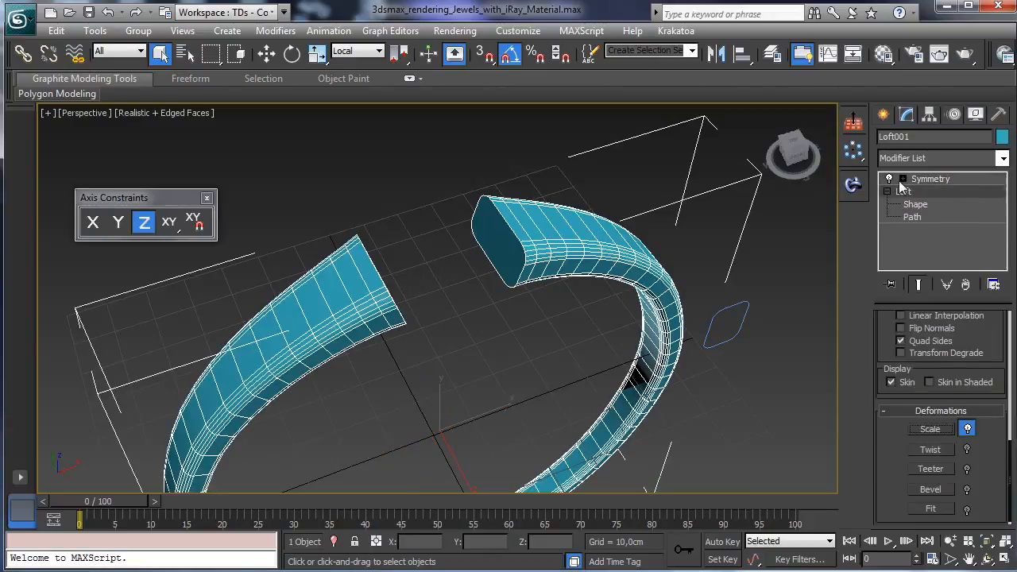
{"action": "left_click", "coordinate": [929, 179]}
{"action": "left_click", "coordinate": [966, 285]}
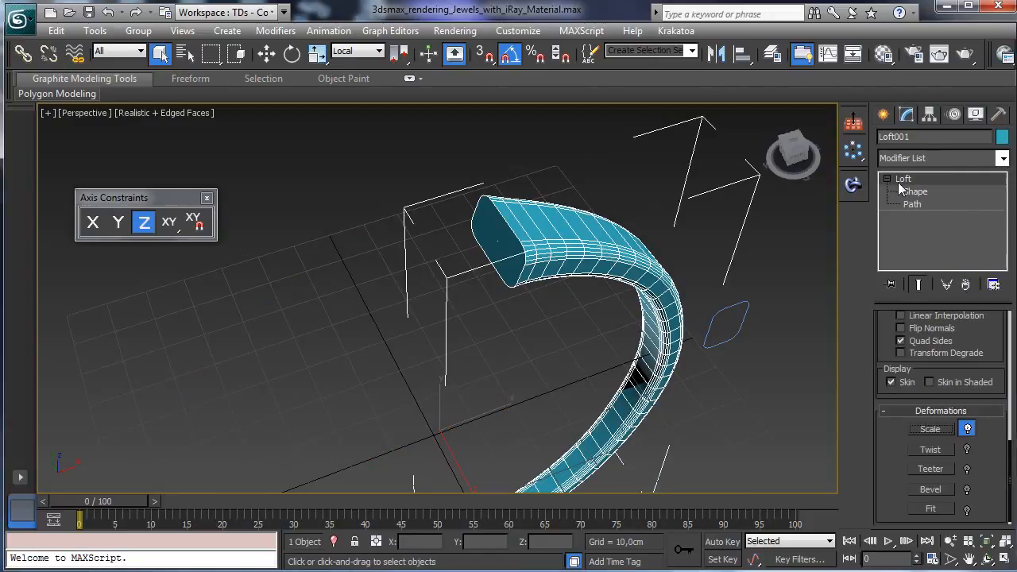
Step: Convert the lofted half ring to an Editable Poly
{"action": "right_click", "coordinate": [578, 249]}
{"action": "mouse_move", "coordinate": [696, 387]}
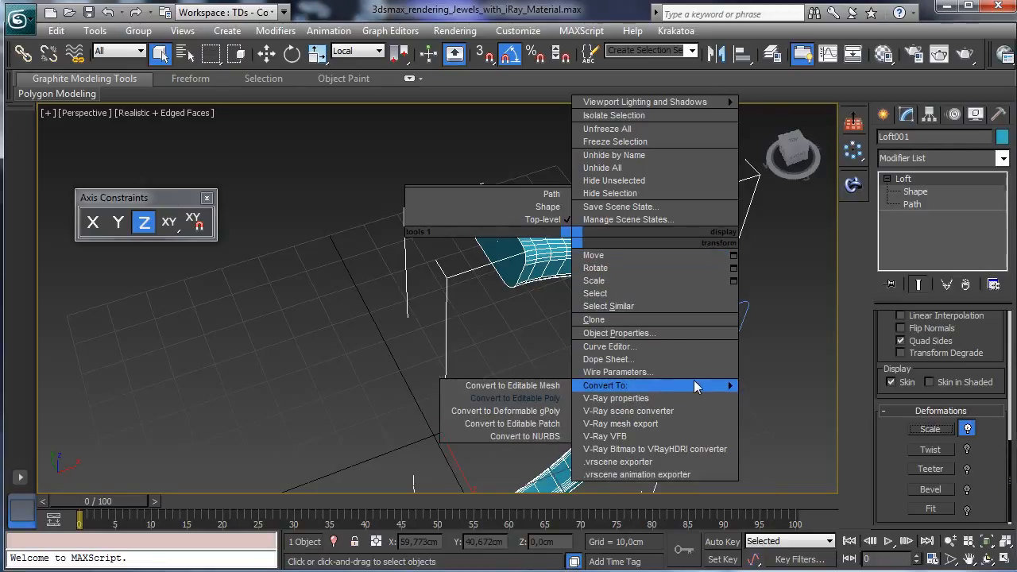
{"action": "left_click", "coordinate": [520, 398]}
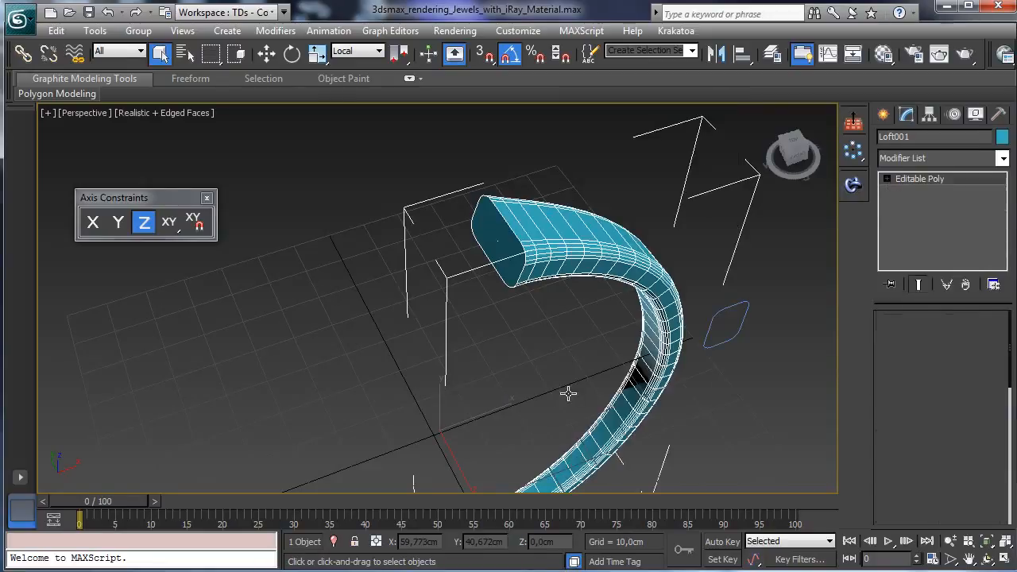
Step: Add a Symmetry modifier to the half ring and show the mirrored result while editing the Editable Poly level beneath it
{"action": "left_click", "coordinate": [1003, 158]}
{"action": "left_click_drag", "start_coordinate": [1005, 198], "coordinate": [1006, 555]}
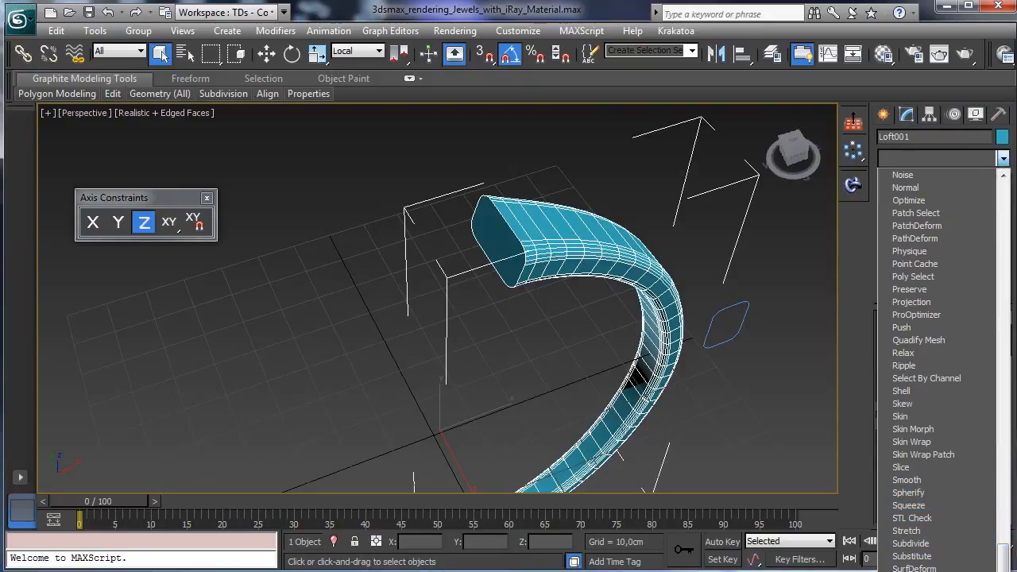
{"action": "left_click", "coordinate": [905, 571]}
{"action": "left_click", "coordinate": [910, 192]}
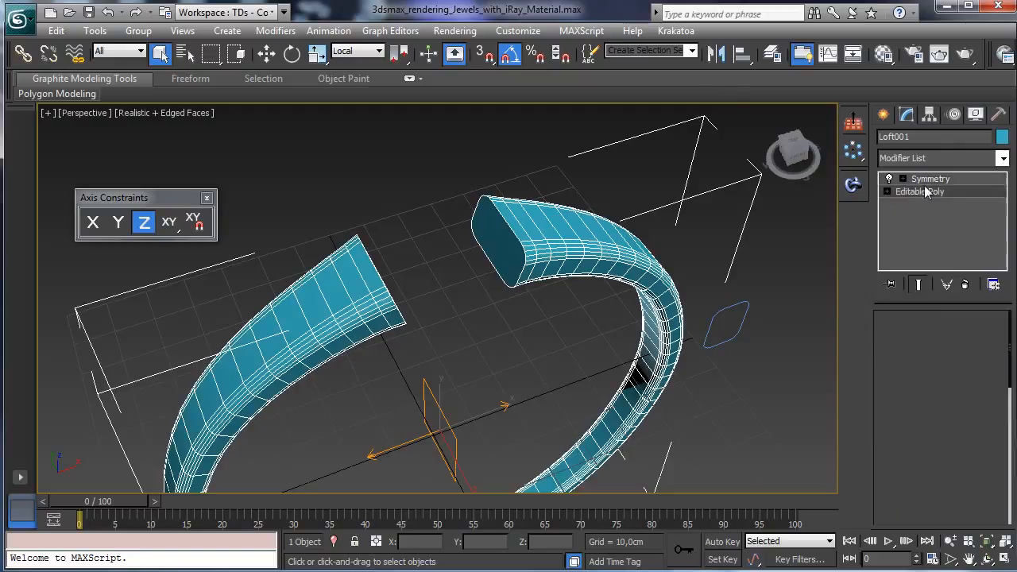
{"action": "left_click", "coordinate": [886, 193]}
{"action": "left_click", "coordinate": [919, 286]}
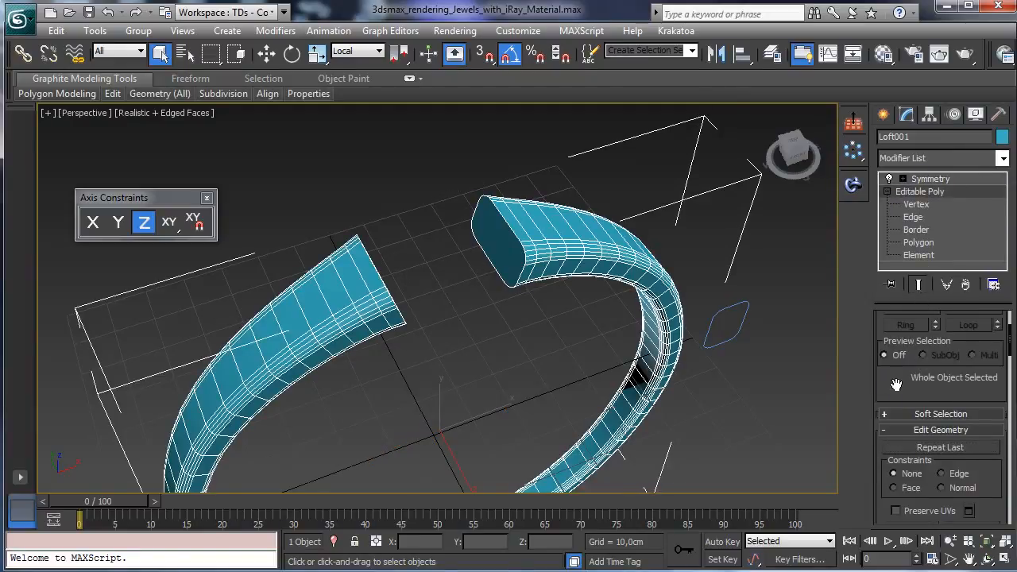
Step: Select the flat end-cap polygon at the ring's gap and start a Bevel with settings on it
{"action": "scroll", "coordinate": [897, 384], "scroll_direction": "up", "scroll_amount": 3}
{"action": "left_click", "coordinate": [959, 339]}
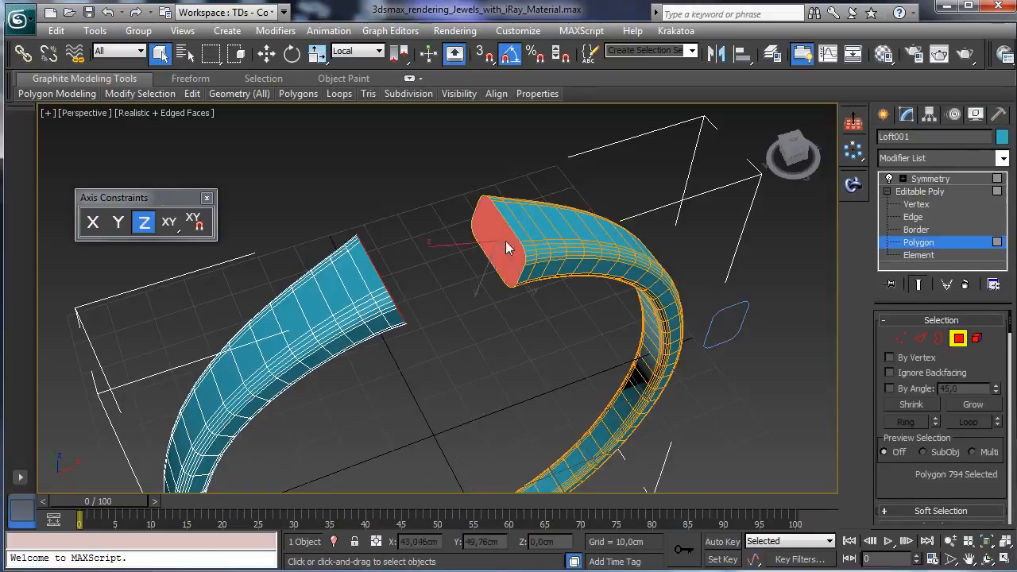
{"action": "scroll", "coordinate": [946, 356], "scroll_direction": "down", "scroll_amount": 2}
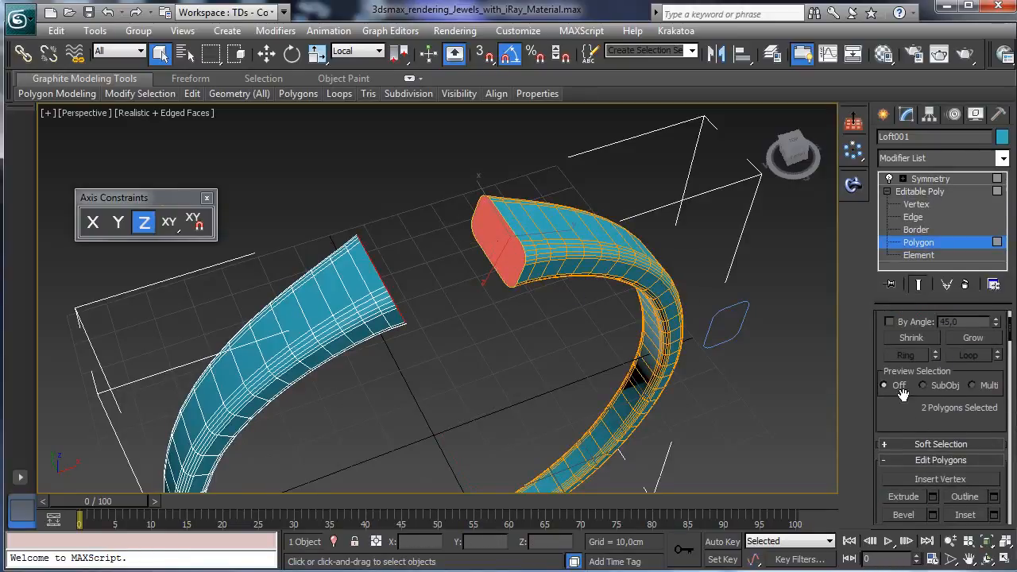
{"action": "scroll", "coordinate": [902, 395], "scroll_direction": "down", "scroll_amount": 5}
{"action": "left_click", "coordinate": [932, 363]}
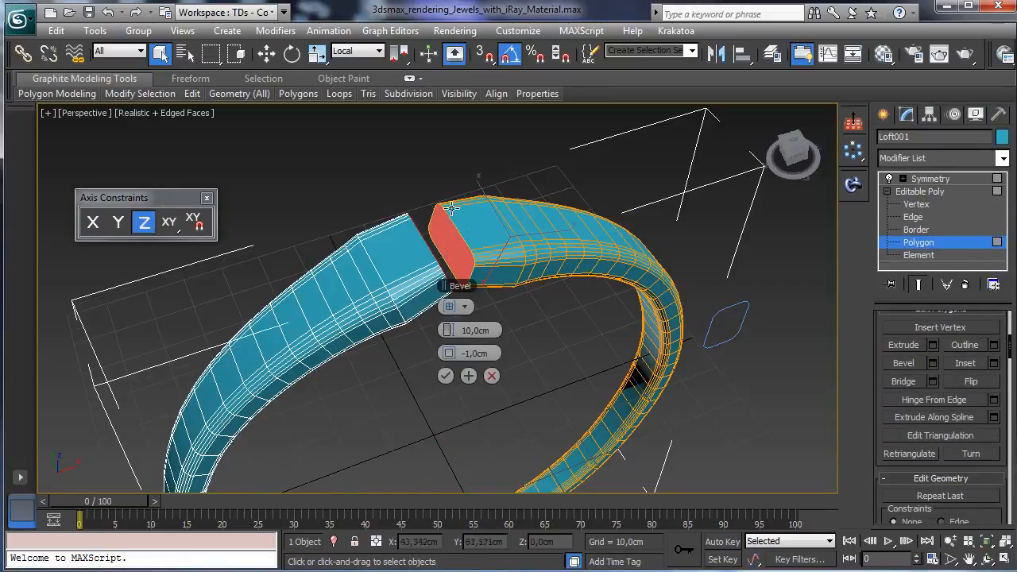
Step: Set the bevel height to 8.435 cm and its type to Local Normal, and inspect the ring's underside
{"action": "mouse_move", "coordinate": [451, 330]}
{"action": "left_mouse_down"}
{"action": "mouse_move", "coordinate": [430, 329]}
{"action": "mouse_move", "coordinate": [459, 328]}
{"action": "left_mouse_up"}
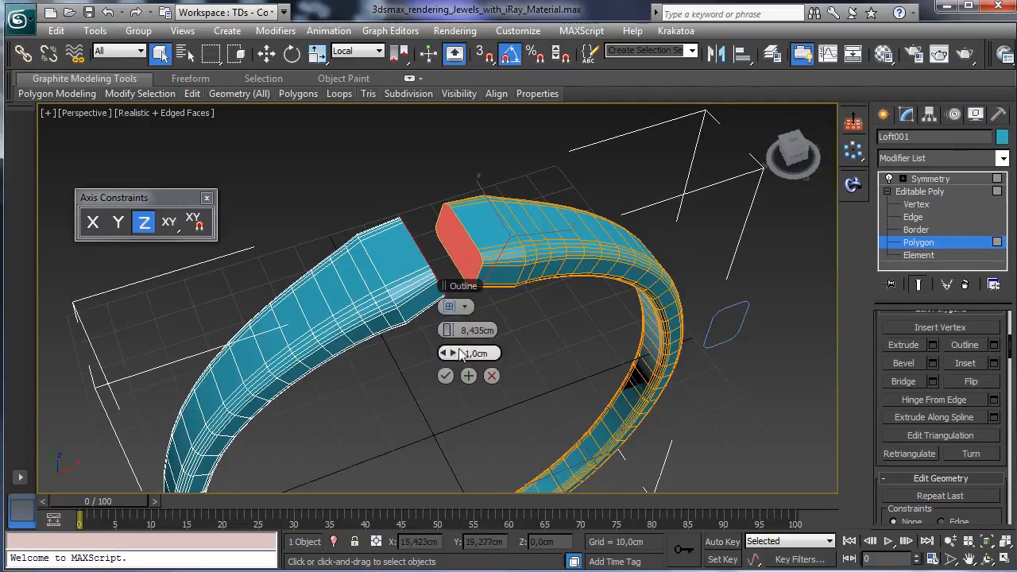
{"action": "left_click", "coordinate": [467, 308]}
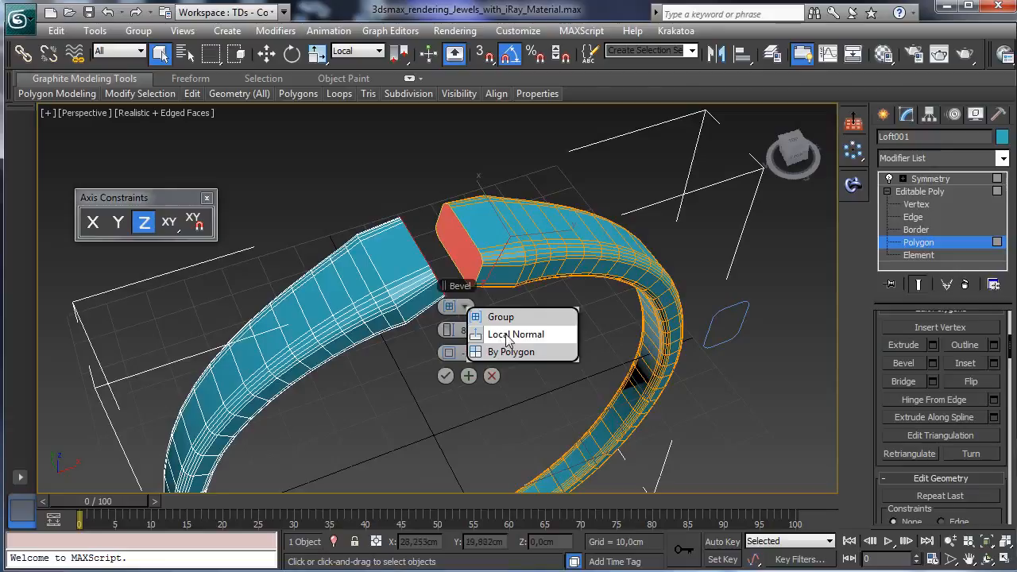
{"action": "left_click", "coordinate": [501, 335]}
{"action": "left_click_drag", "start_coordinate": [456, 354], "coordinate": [472, 352]}
{"action": "left_click", "coordinate": [987, 560]}
{"action": "left_click_drag", "start_coordinate": [508, 262], "coordinate": [495, 163]}
Step: Undo the bevel height change and the stray inner polygon's selection so that only the end cap is beveled
{"action": "left_click", "coordinate": [109, 12]}
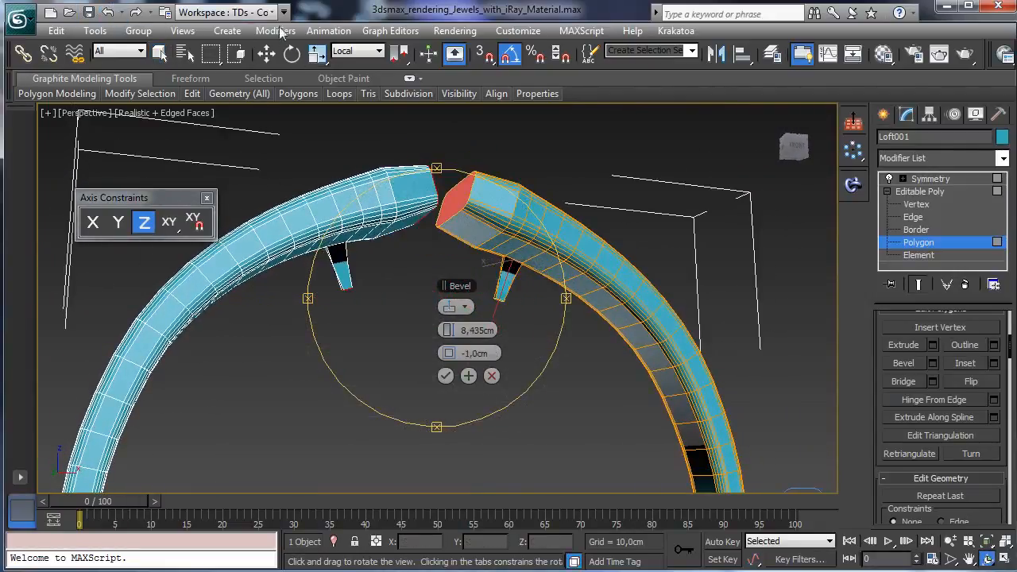
{"action": "left_click", "coordinate": [109, 12]}
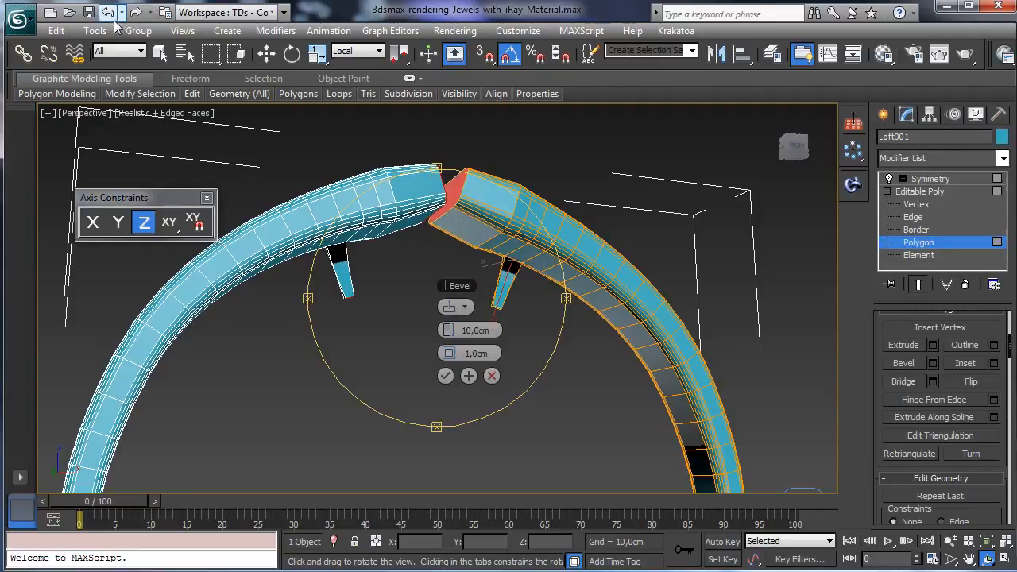
{"action": "left_click", "coordinate": [109, 12]}
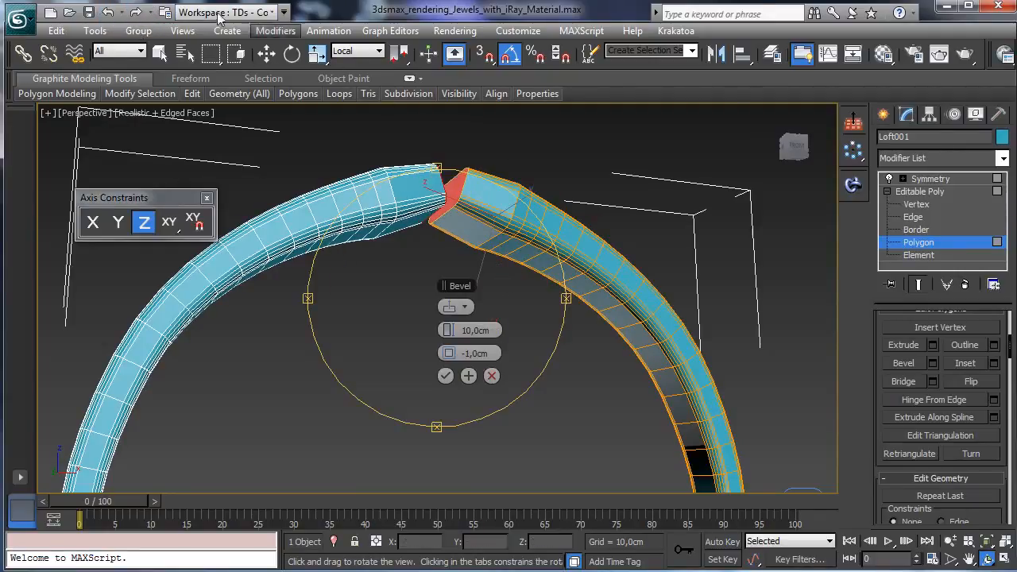
{"action": "left_click", "coordinate": [160, 53]}
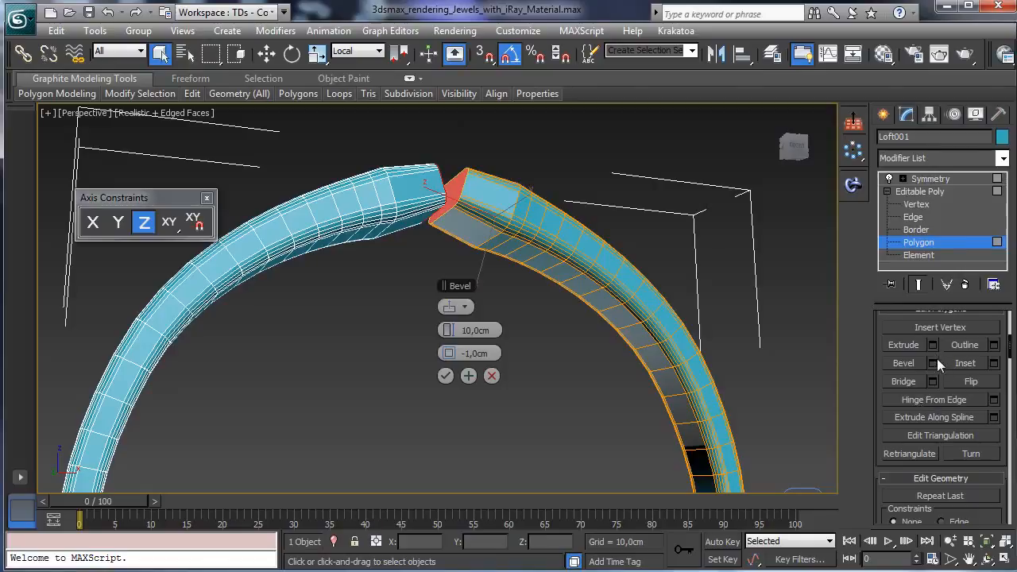
Step: Flare the end cap outward by beveling it with height 7.527 cm and outline 2.627 cm
{"action": "left_click", "coordinate": [109, 12]}
{"action": "key", "text": "ctrl+y"}
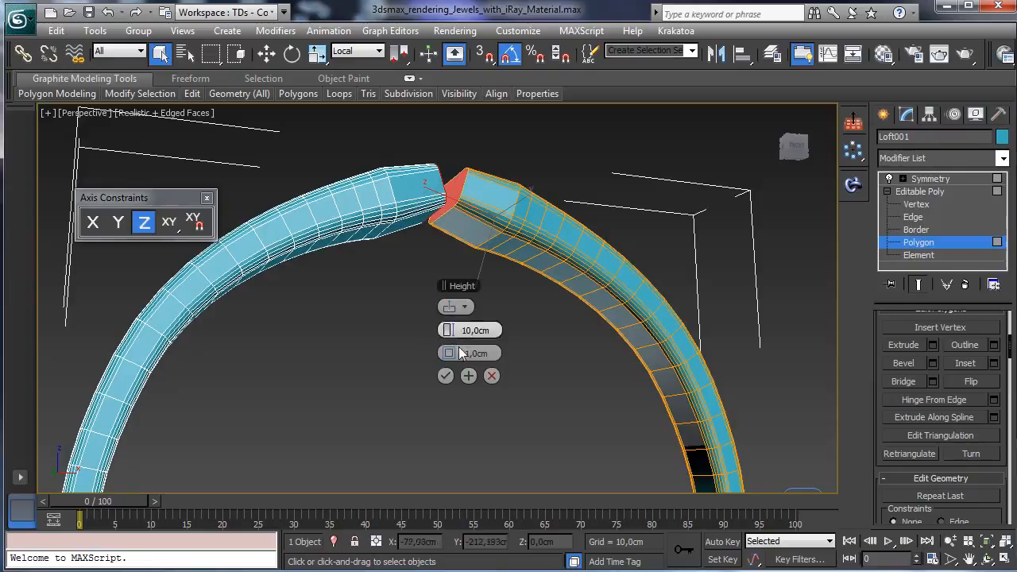
{"action": "left_click_drag", "start_coordinate": [453, 352], "coordinate": [441, 331]}
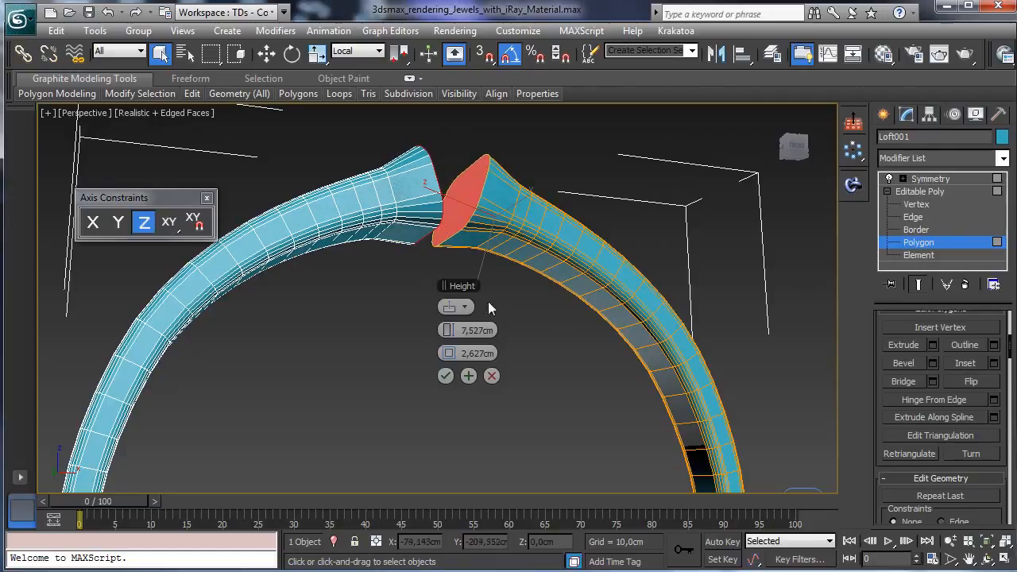
{"action": "left_click", "coordinate": [445, 376]}
Step: Extrude the flared end-cap polygon toward the gap by 7.527 cm as a group
{"action": "left_click", "coordinate": [987, 558]}
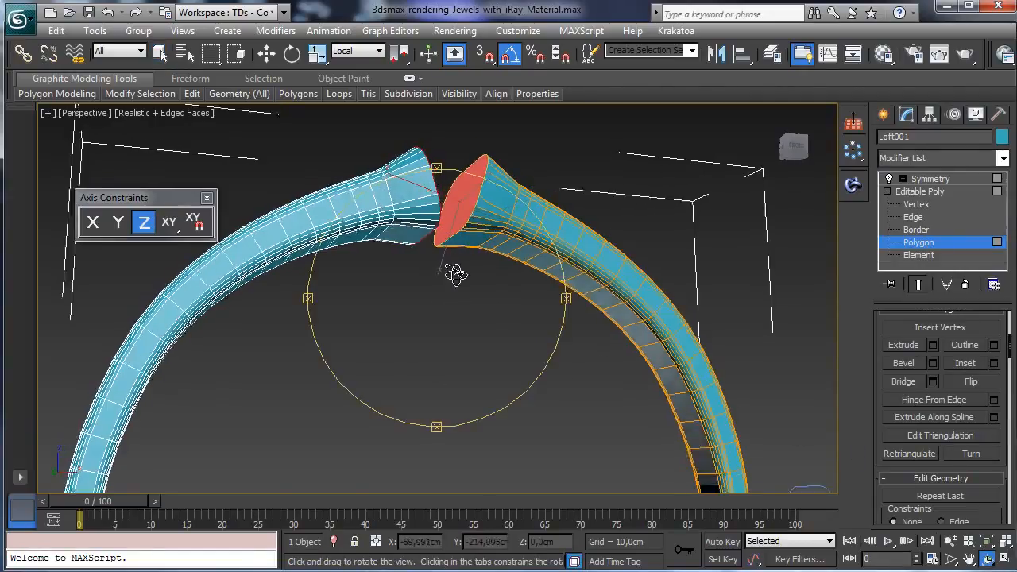
{"action": "left_click_drag", "start_coordinate": [454, 275], "coordinate": [431, 318]}
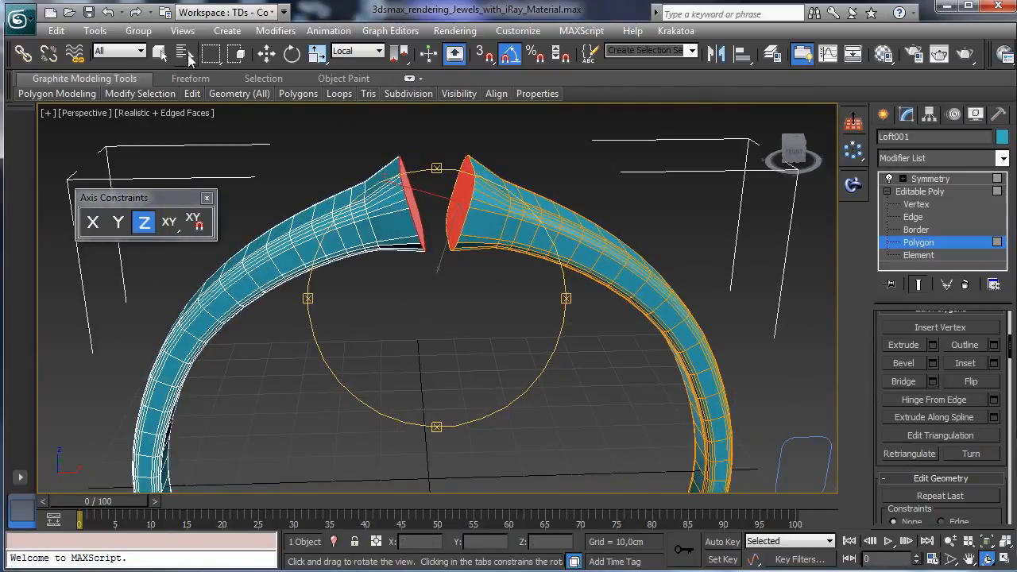
{"action": "left_click", "coordinate": [270, 53]}
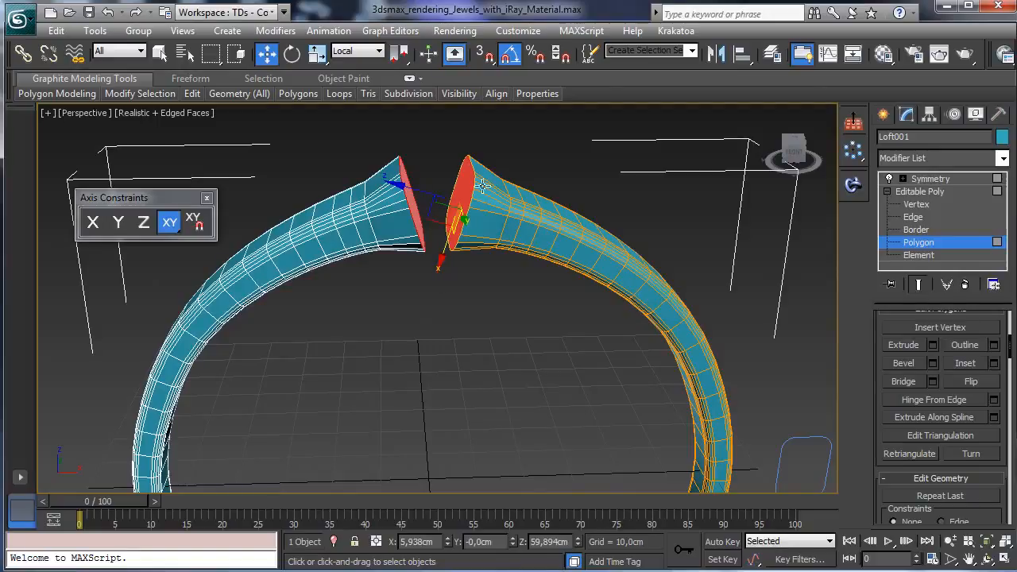
{"action": "left_click", "coordinate": [933, 346]}
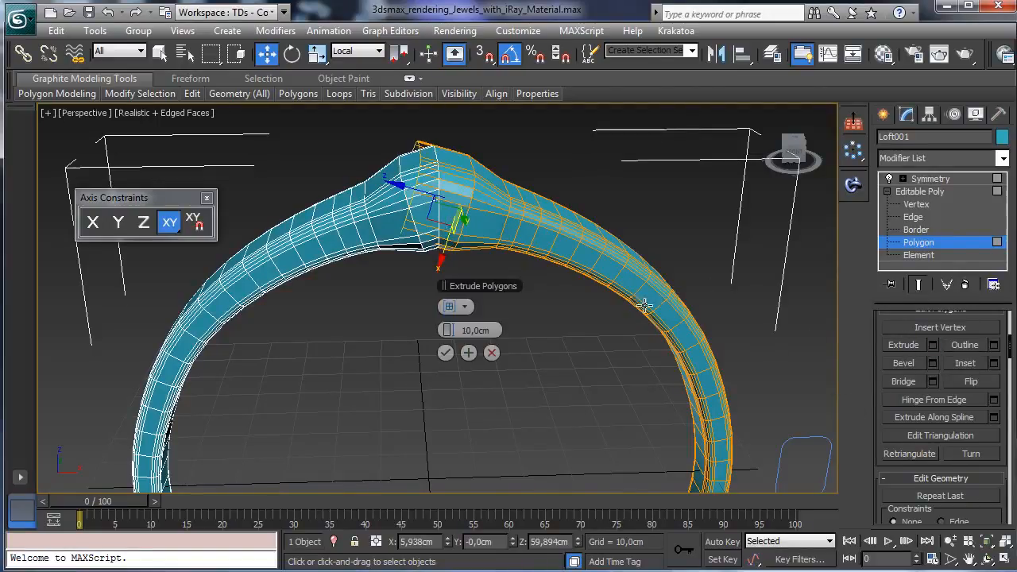
{"action": "left_click", "coordinate": [985, 543]}
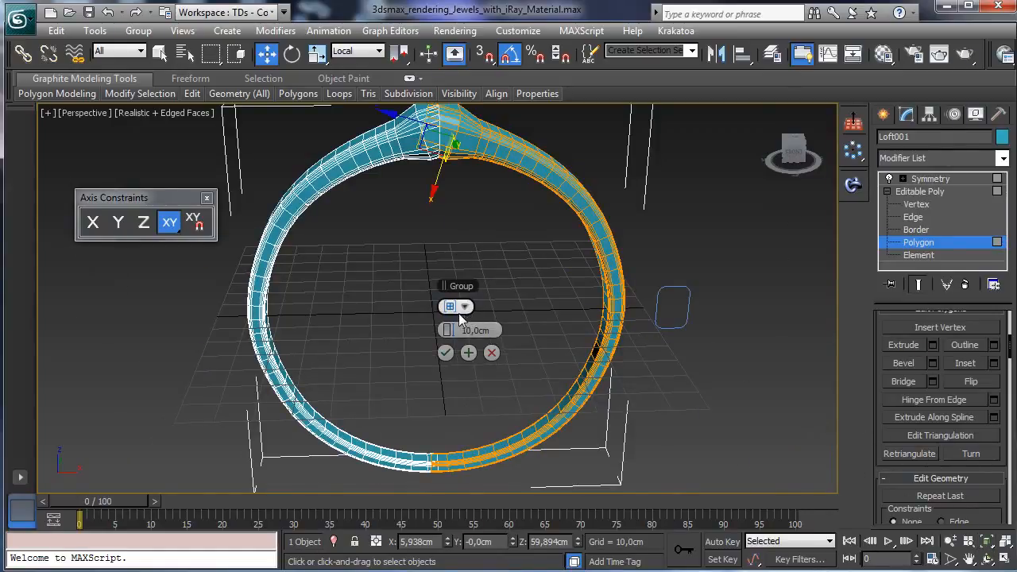
{"action": "left_click", "coordinate": [968, 560]}
{"action": "left_click_drag", "start_coordinate": [491, 242], "coordinate": [539, 361]}
{"action": "left_click", "coordinate": [951, 541]}
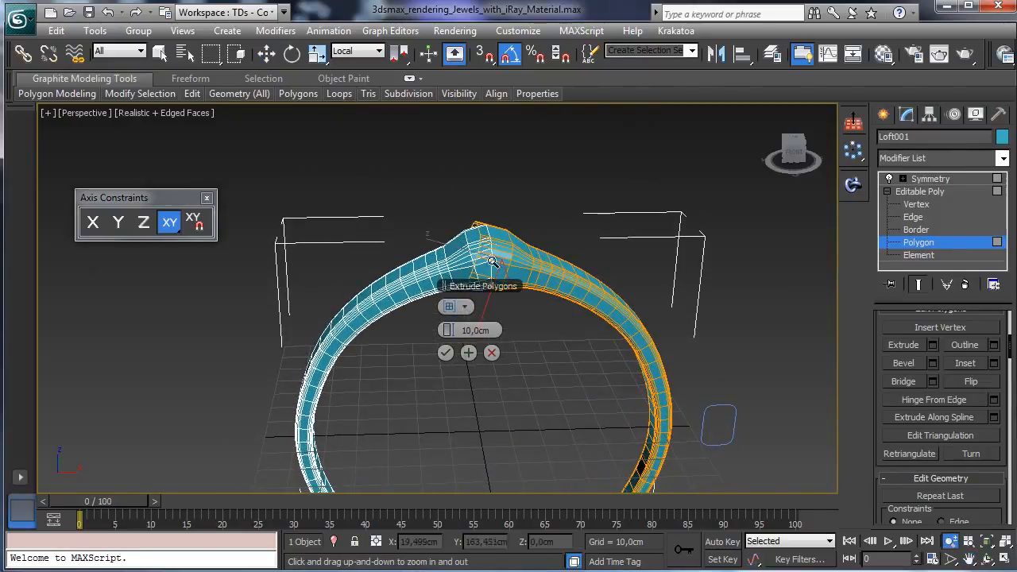
{"action": "left_click_drag", "start_coordinate": [491, 262], "coordinate": [511, 223]}
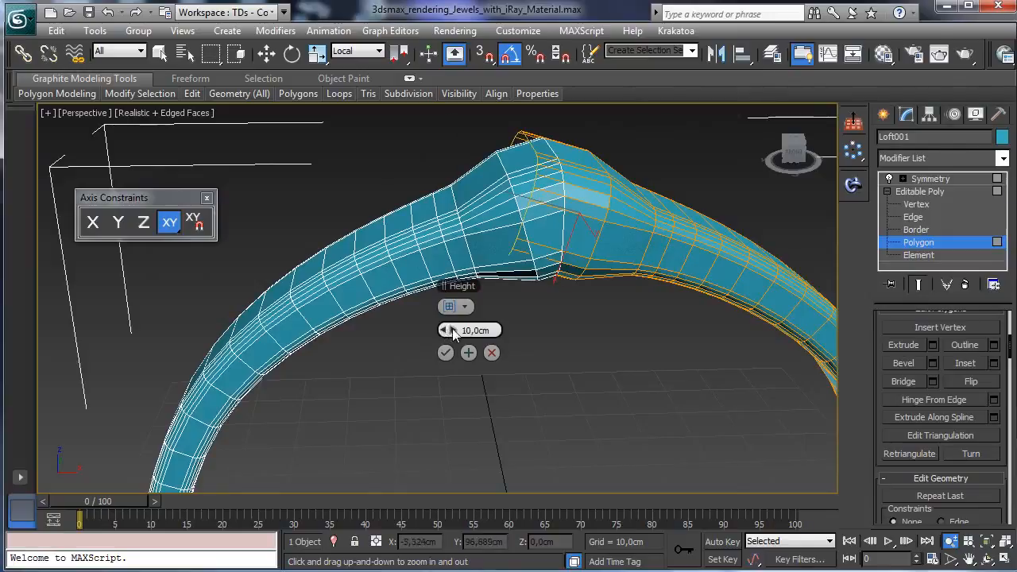
{"action": "left_click", "coordinate": [465, 307]}
{"action": "left_click", "coordinate": [468, 318]}
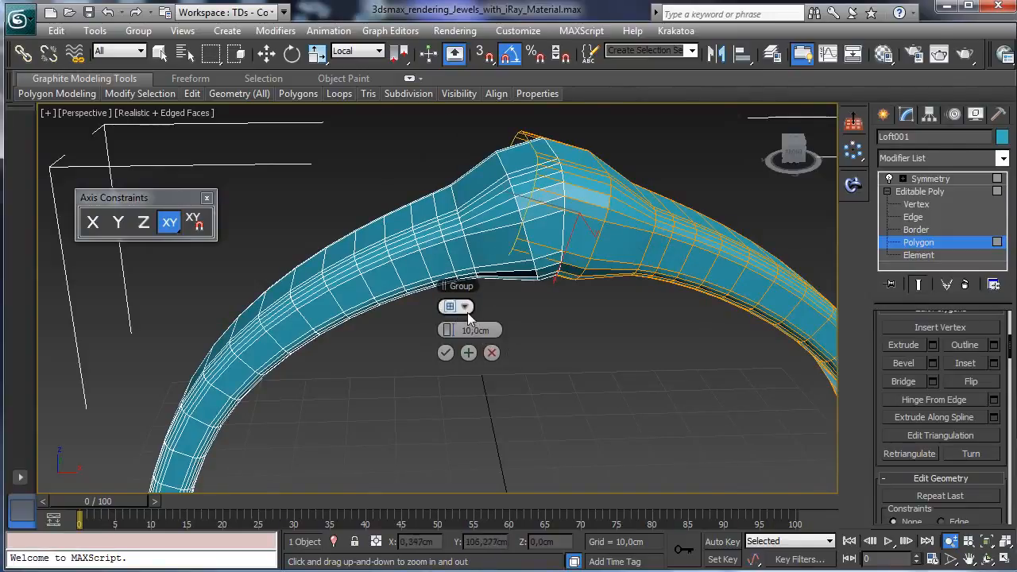
{"action": "mouse_move", "coordinate": [446, 329]}
{"action": "left_mouse_down"}
{"action": "mouse_move", "coordinate": [459, 329]}
{"action": "mouse_move", "coordinate": [410, 314]}
{"action": "mouse_move", "coordinate": [443, 312]}
{"action": "left_mouse_up"}
Step: Rotate the extruded end face 15° about its local Y axis, accept the extrusion and leave polygon editing
{"action": "key", "text": "e"}
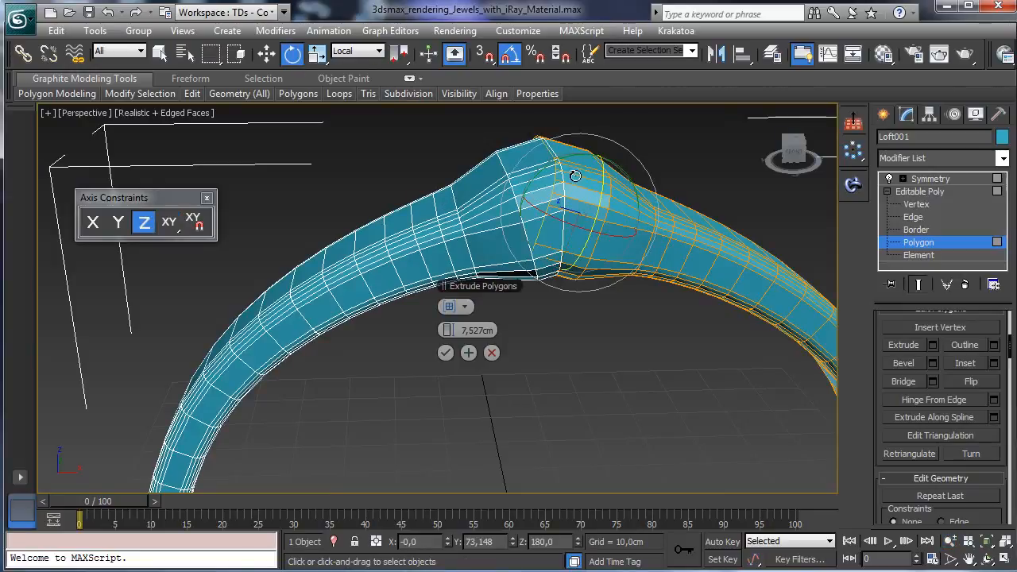
{"action": "left_click_drag", "start_coordinate": [579, 157], "coordinate": [569, 154]}
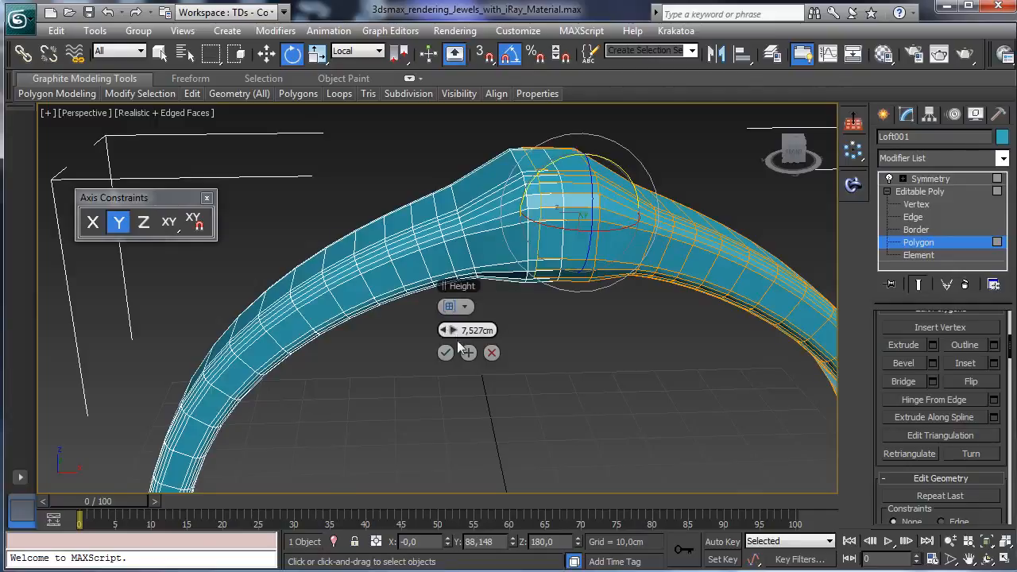
{"action": "left_click", "coordinate": [446, 351]}
{"action": "left_click", "coordinate": [926, 242]}
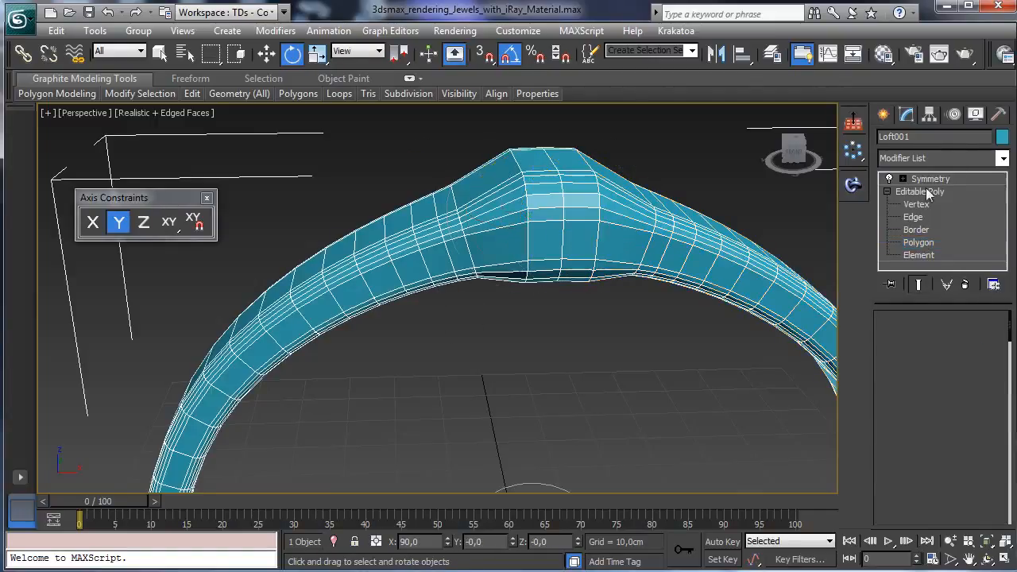
Step: Select the loop of vertices where the flared bevel meets the extruded block at the ring's top, ready for moving
{"action": "left_click", "coordinate": [986, 560]}
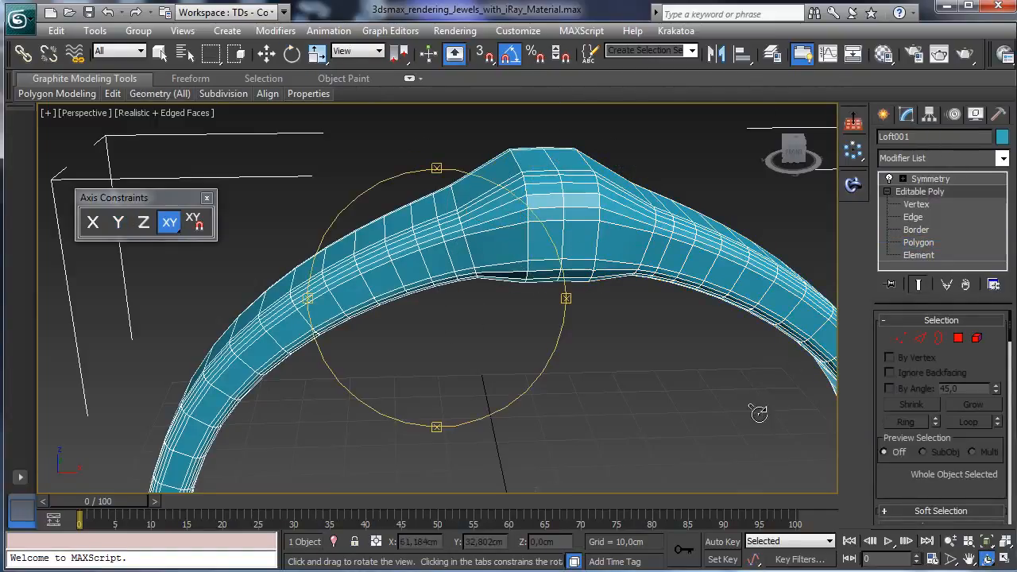
{"action": "left_click_drag", "start_coordinate": [480, 309], "coordinate": [517, 302]}
{"action": "left_click", "coordinate": [901, 338]}
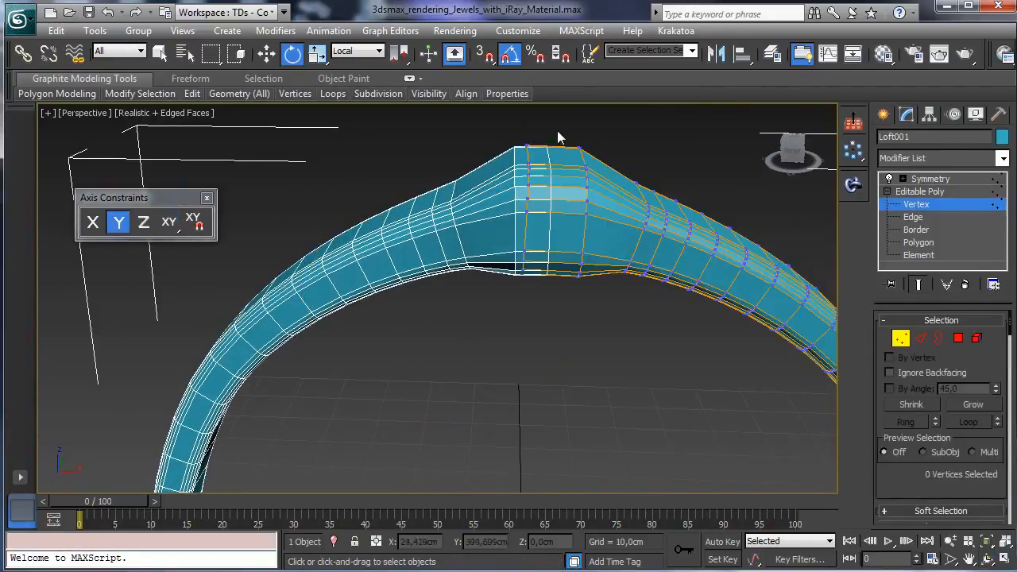
{"action": "left_click_drag", "start_coordinate": [557, 130], "coordinate": [605, 312]}
{"action": "key", "text": "w"}
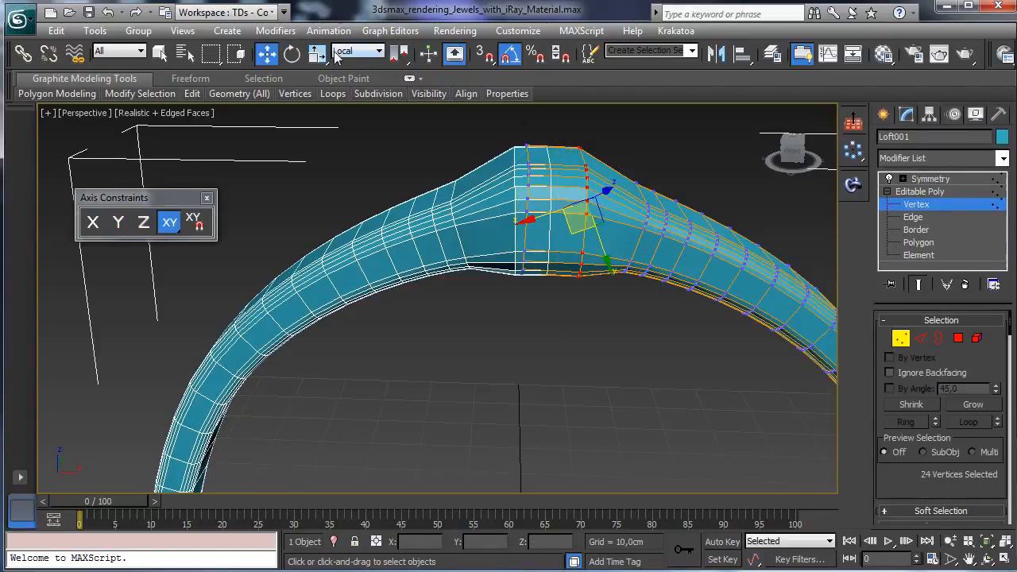
Step: Switch to the Screen coordinate system and move the selected 24-vertex loop slightly outward along X to about 6.47 cm in the Front view
{"action": "left_click", "coordinate": [1004, 561]}
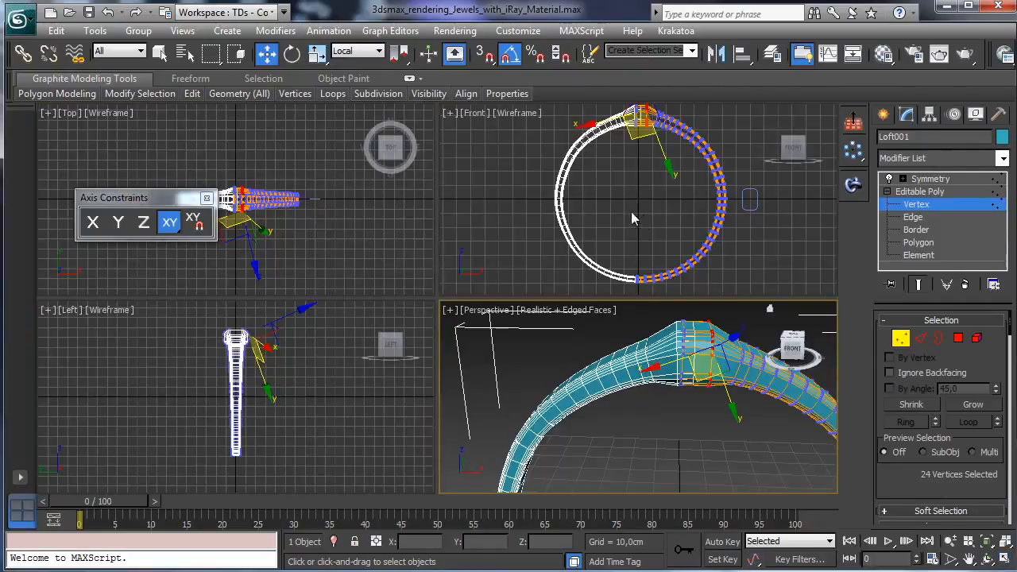
{"action": "left_click", "coordinate": [1003, 560]}
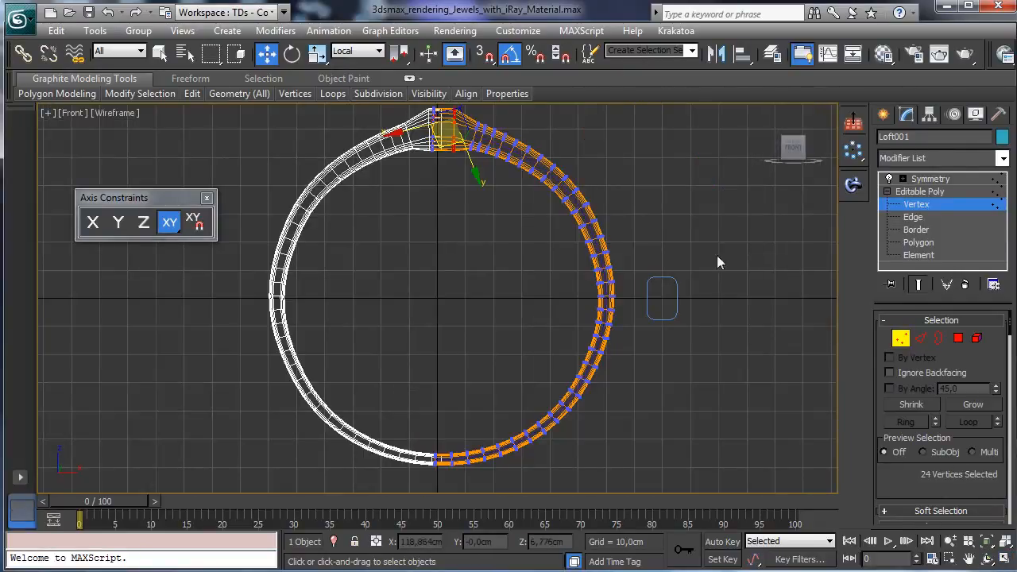
{"action": "left_click", "coordinate": [1001, 560]}
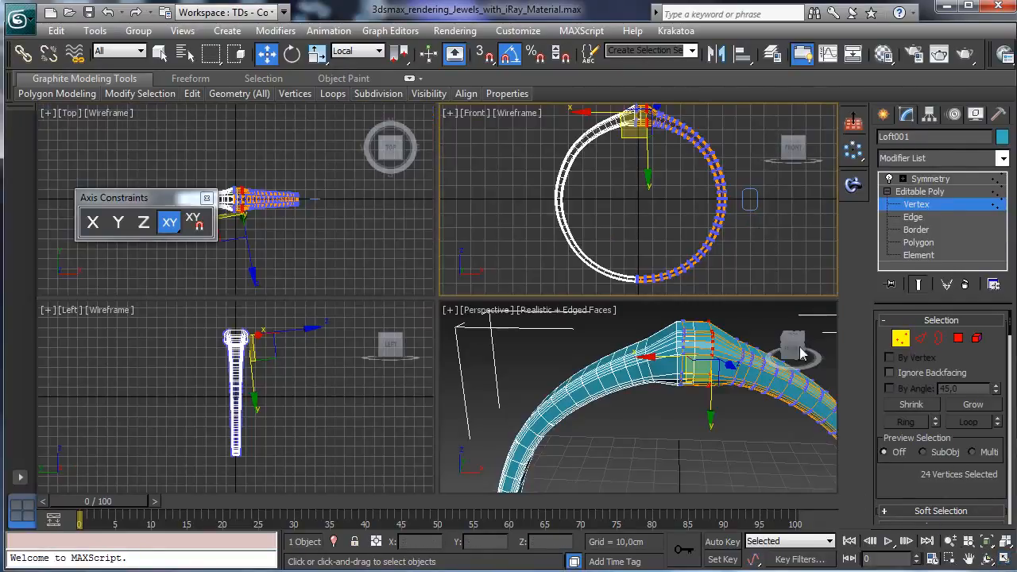
{"action": "left_click", "coordinate": [950, 559]}
{"action": "left_click_drag", "start_coordinate": [571, 135], "coordinate": [687, 103]}
{"action": "mouse_move", "coordinate": [551, 259]}
{"action": "left_mouse_down"}
{"action": "mouse_move", "coordinate": [739, 128]}
{"action": "mouse_move", "coordinate": [718, 132]}
{"action": "left_mouse_up"}
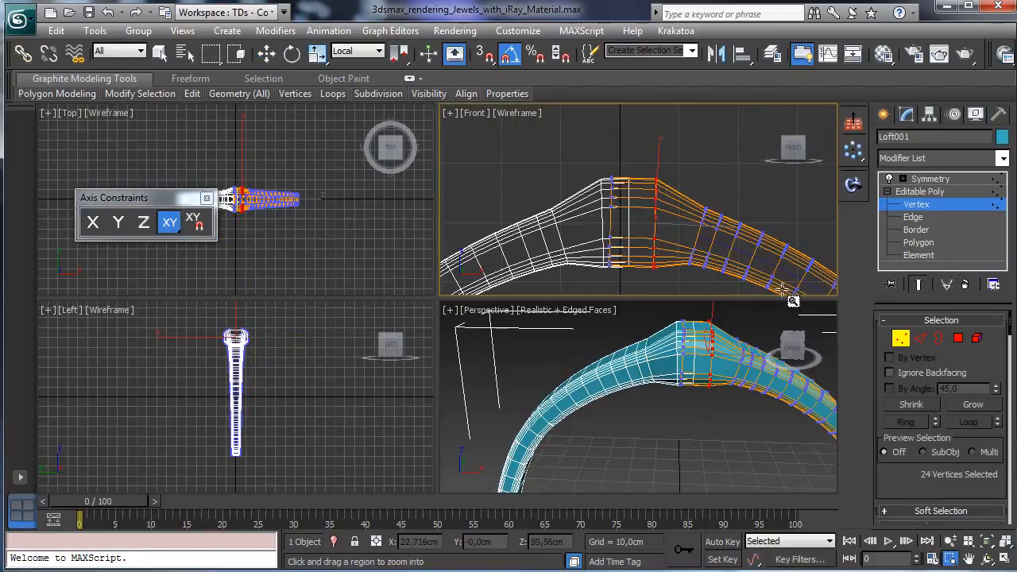
{"action": "left_click", "coordinate": [267, 55]}
{"action": "left_click", "coordinate": [358, 50]}
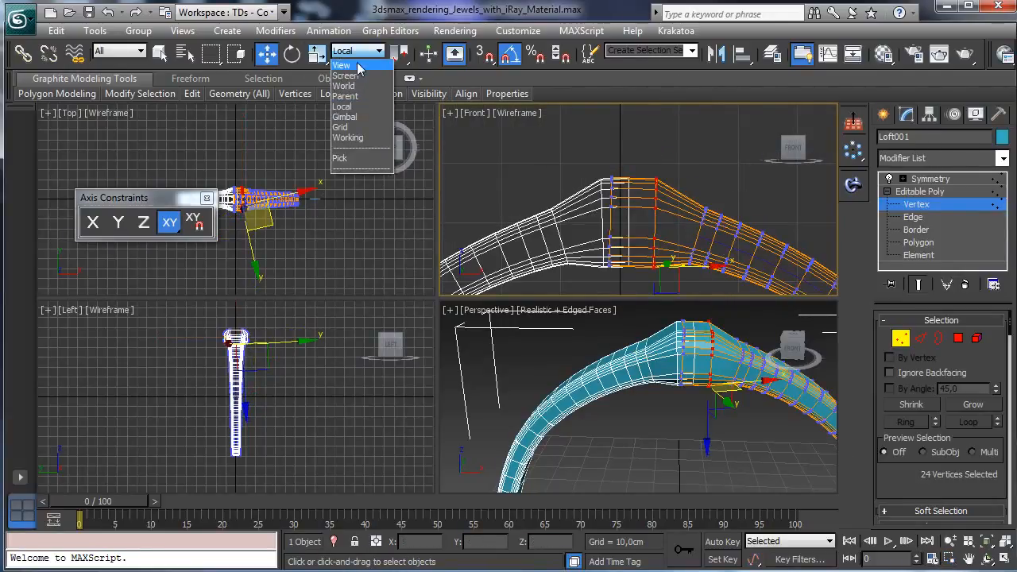
{"action": "left_click", "coordinate": [361, 73]}
{"action": "mouse_move", "coordinate": [718, 225]}
{"action": "left_mouse_down"}
{"action": "mouse_move", "coordinate": [727, 223]}
{"action": "mouse_move", "coordinate": [702, 219]}
{"action": "left_mouse_up"}
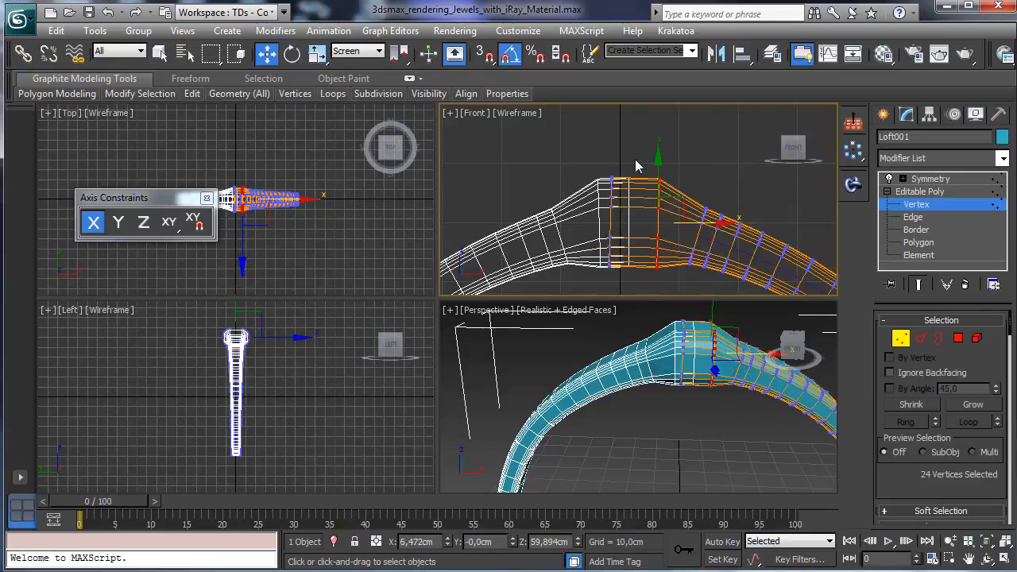
Step: Move only the upper 12 vertices of the loop outward along X to about 10.27 cm
{"action": "left_click_drag", "start_coordinate": [683, 216], "coordinate": [682, 216]}
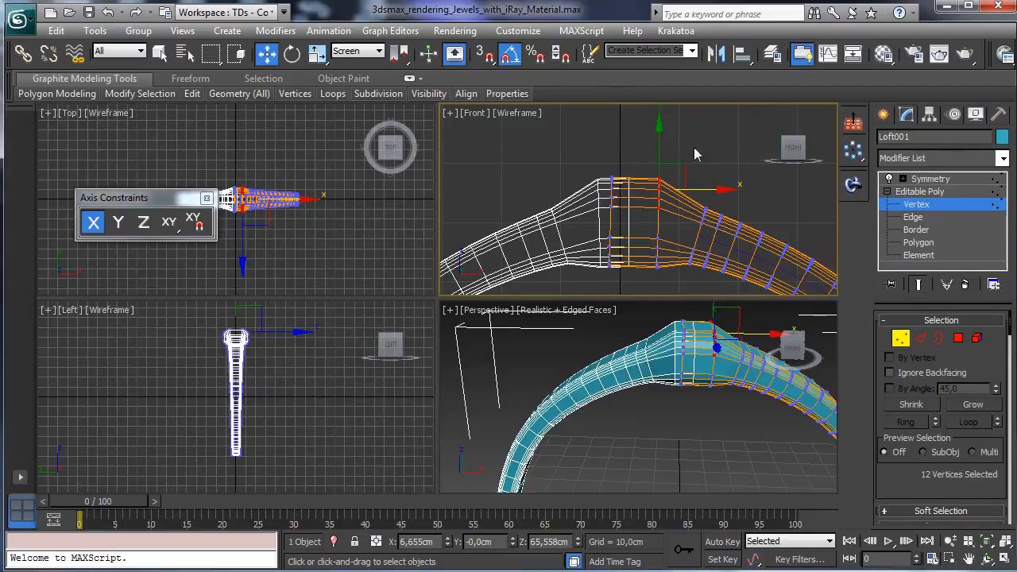
{"action": "left_click_drag", "start_coordinate": [691, 187], "coordinate": [718, 192]}
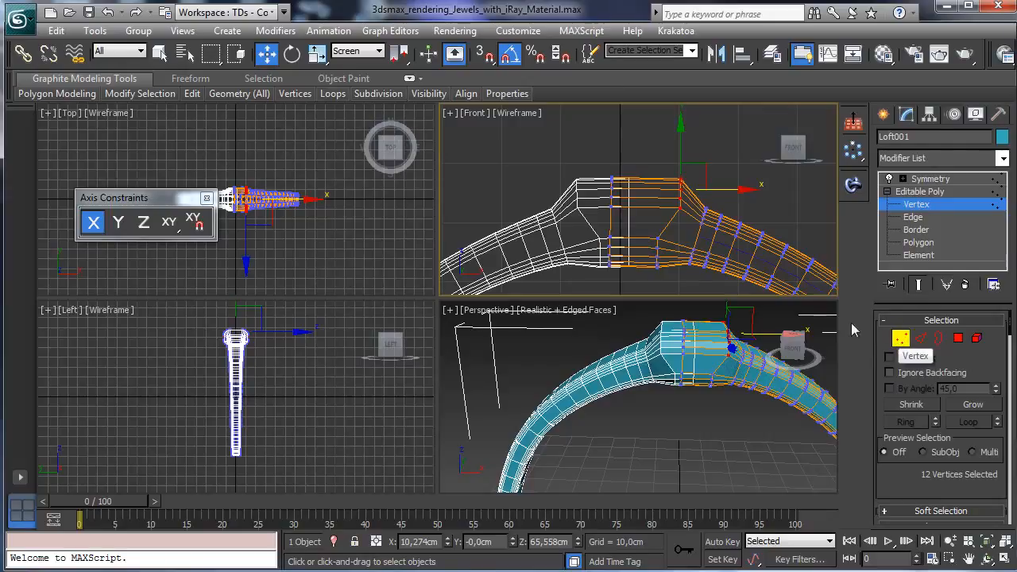
{"action": "right_click", "coordinate": [361, 405]}
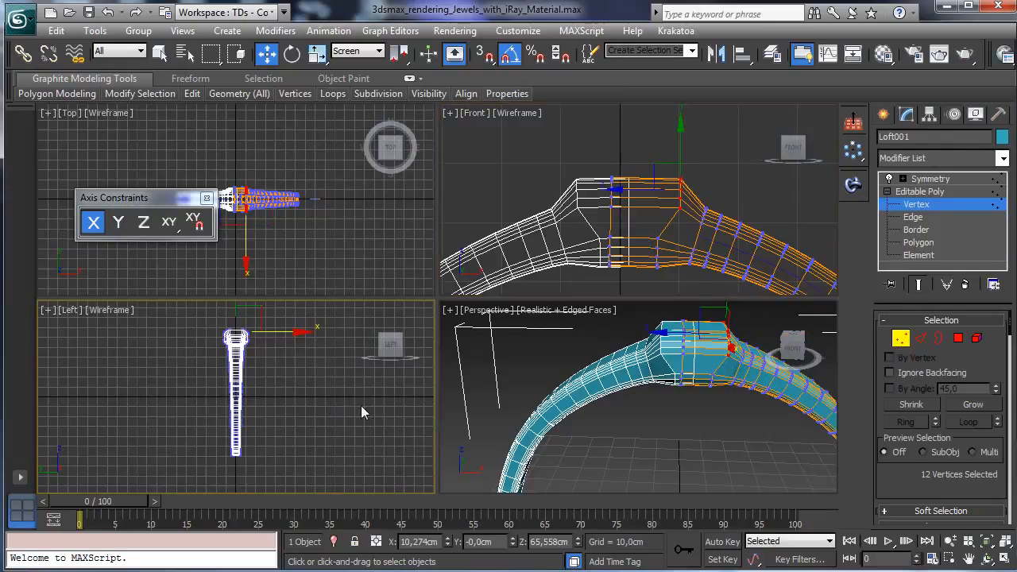
{"action": "left_click", "coordinate": [968, 559]}
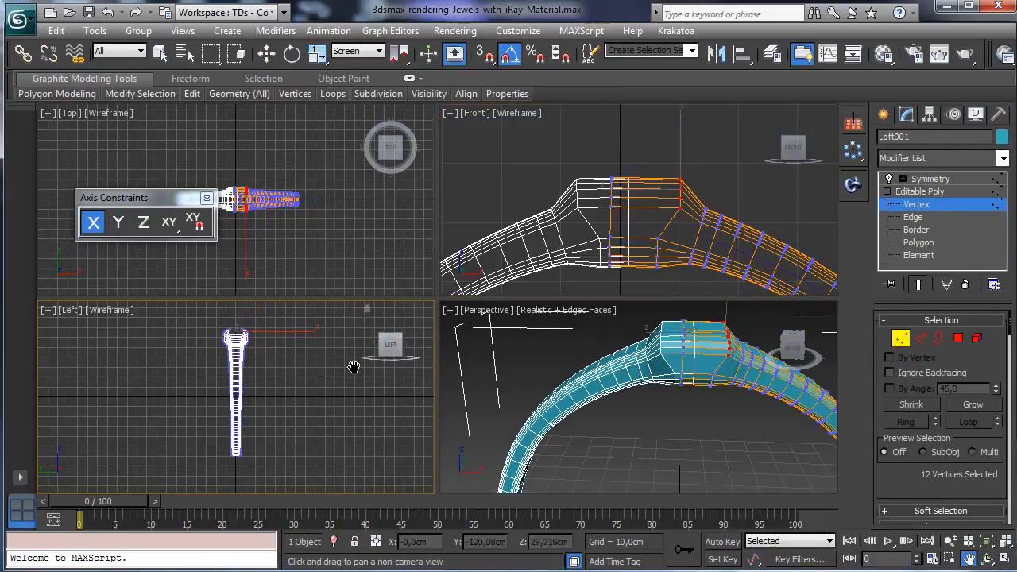
{"action": "left_click_drag", "start_coordinate": [352, 363], "coordinate": [477, 481]}
{"action": "left_click", "coordinate": [951, 559]}
{"action": "left_click_drag", "start_coordinate": [199, 413], "coordinate": [318, 484]}
{"action": "left_click_drag", "start_coordinate": [166, 336], "coordinate": [308, 433]}
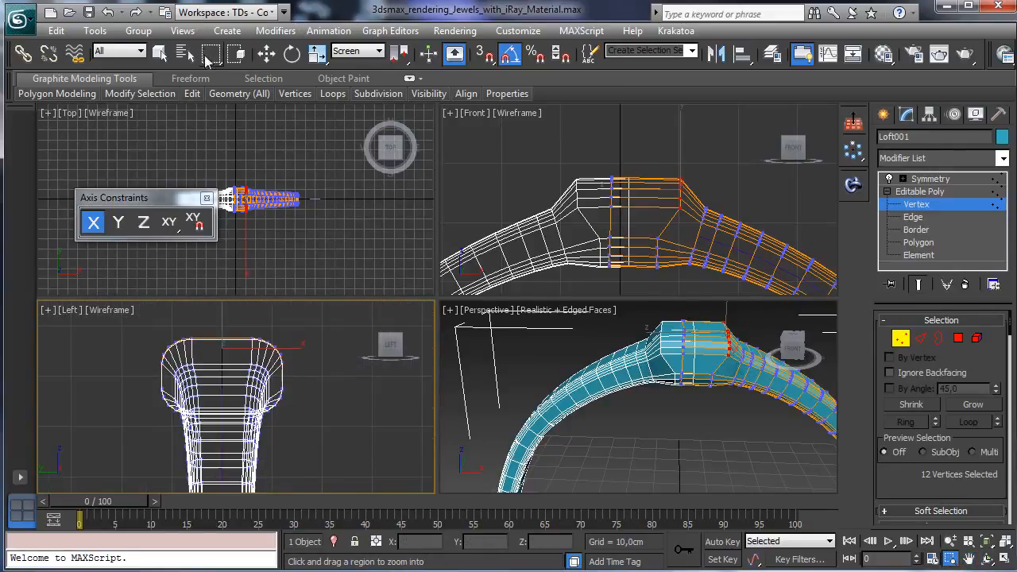
{"action": "left_click", "coordinate": [267, 53]}
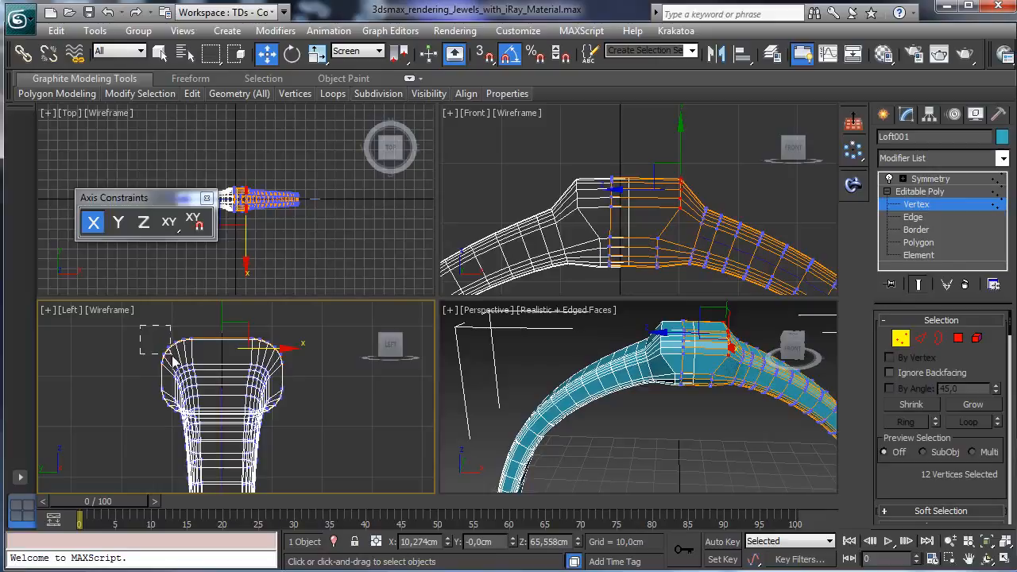
{"action": "left_click_drag", "start_coordinate": [185, 362], "coordinate": [187, 360]}
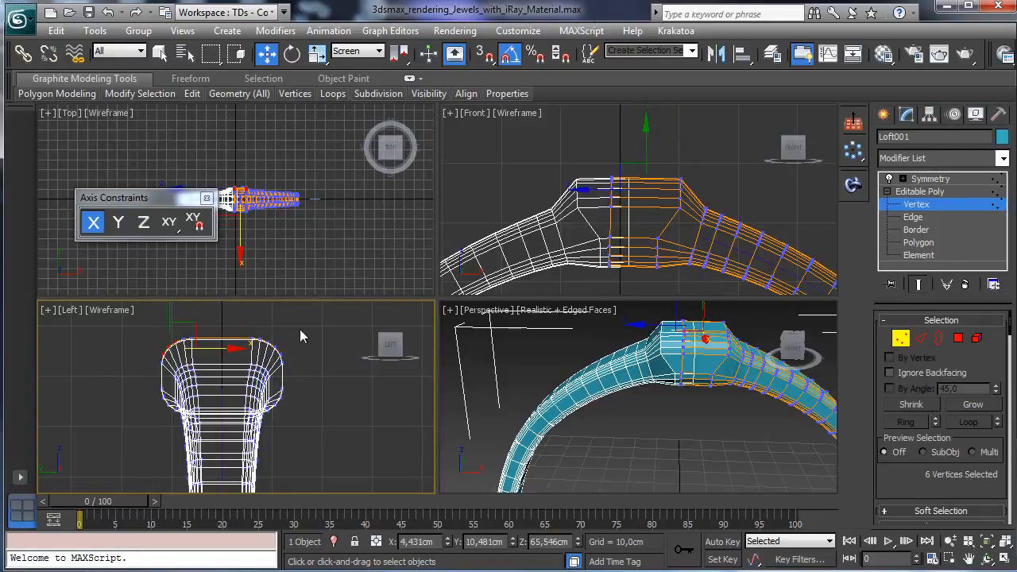
{"action": "left_click_drag", "start_coordinate": [265, 358], "coordinate": [275, 361], "text": "ctrl"}
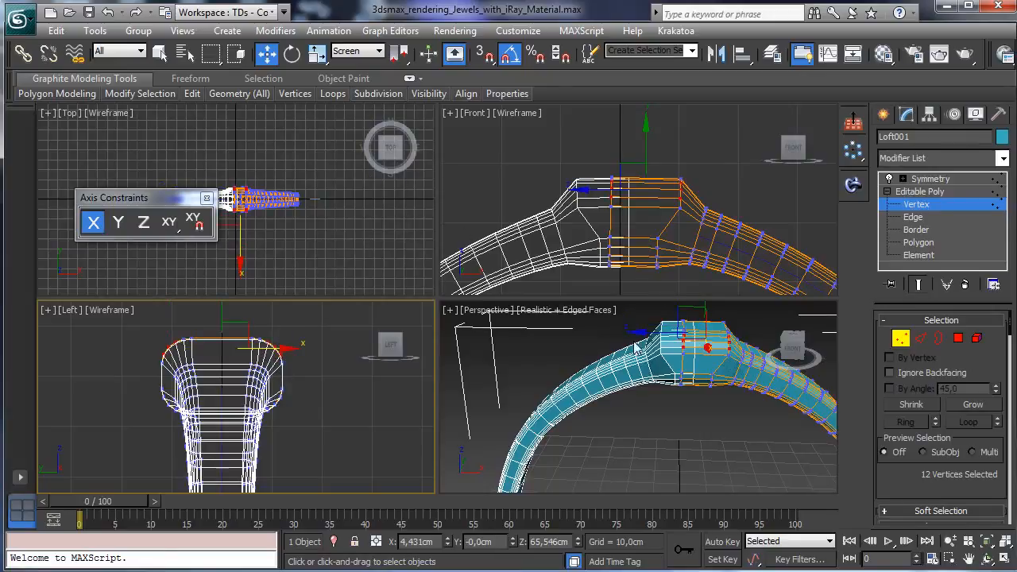
{"action": "left_click", "coordinate": [680, 436]}
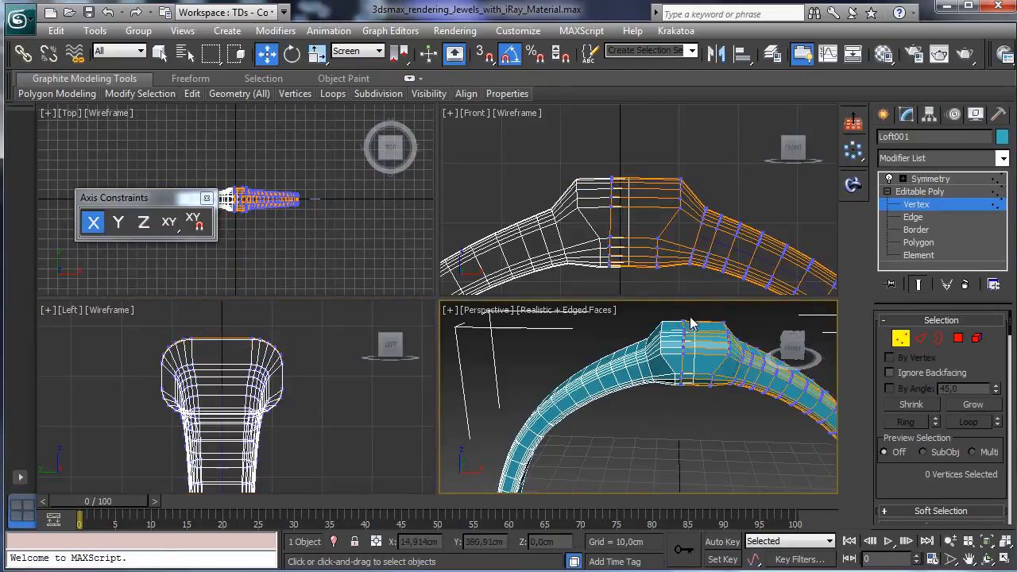
Step: Select the upper vertices along the setting's symmetry seam and scale them outward to widen the setting in the Left view
{"action": "left_click_drag", "start_coordinate": [703, 368], "coordinate": [703, 356]}
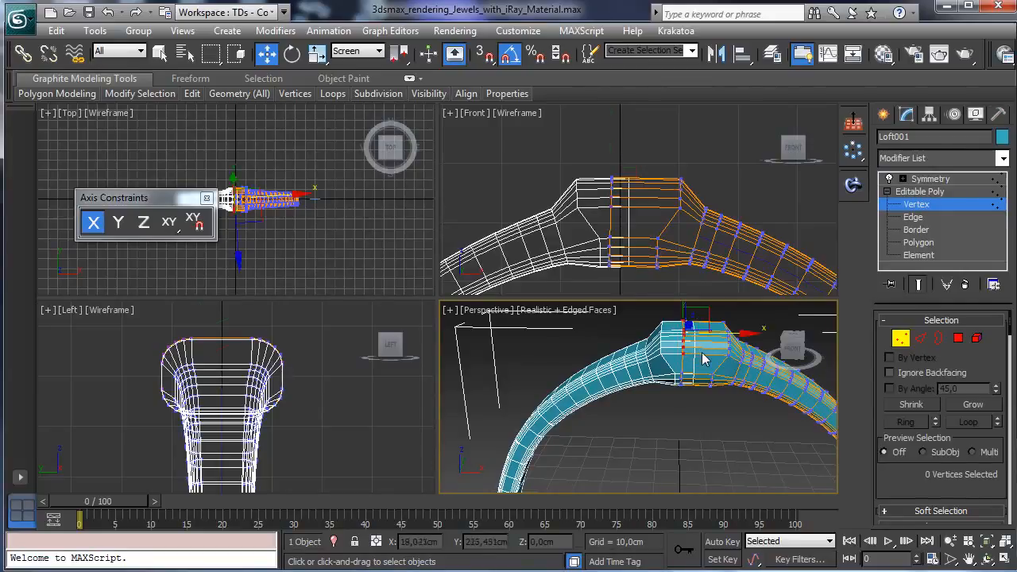
{"action": "right_click", "coordinate": [326, 379]}
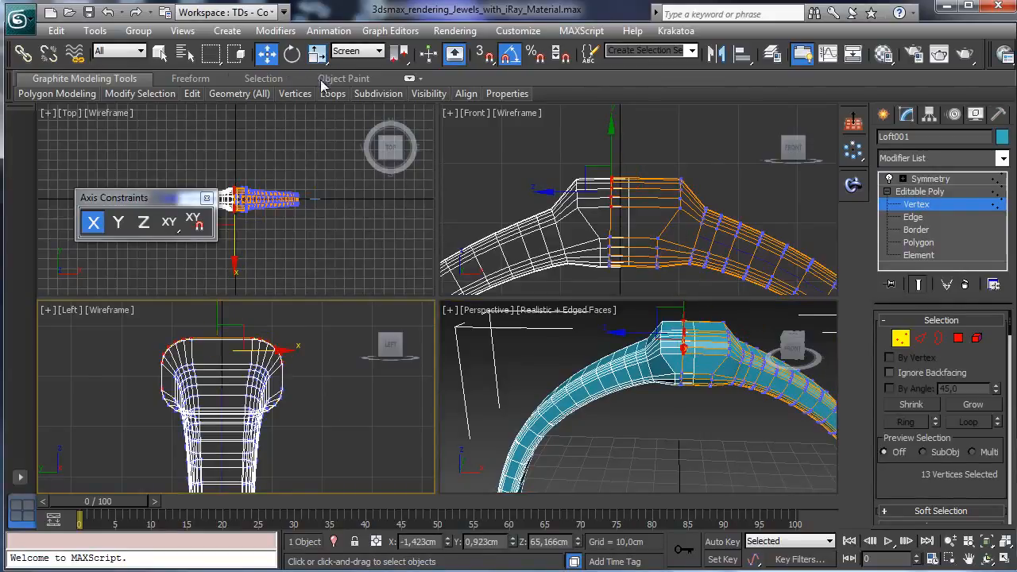
{"action": "left_click_drag", "start_coordinate": [321, 83], "coordinate": [317, 80]}
{"action": "left_click_drag", "start_coordinate": [283, 352], "coordinate": [319, 354]}
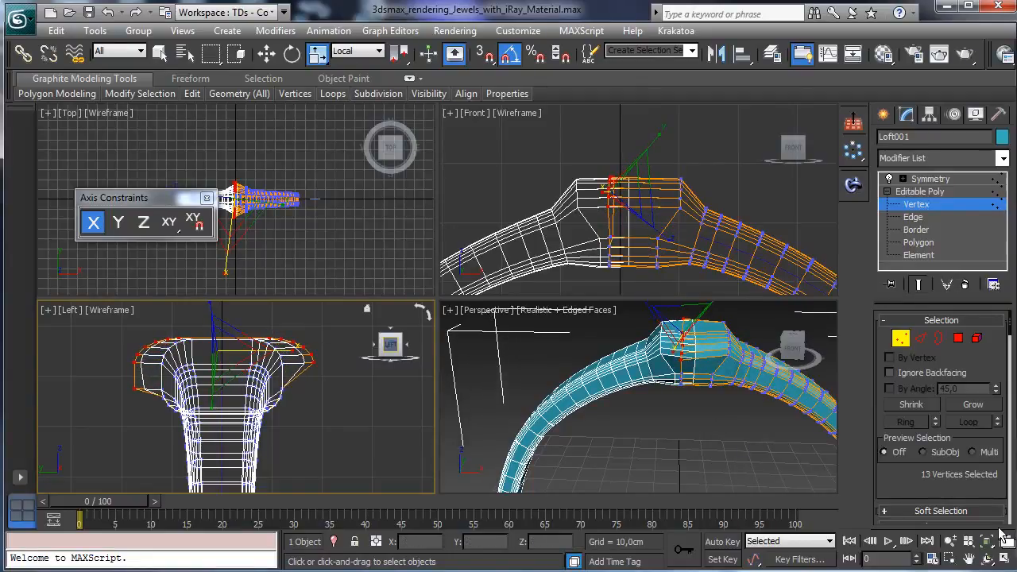
Step: Select the narrow upper side polygon of the widened setting and add its counterpart on the opposite side
{"action": "left_click", "coordinate": [989, 561]}
{"action": "left_click_drag", "start_coordinate": [651, 445], "coordinate": [640, 397]}
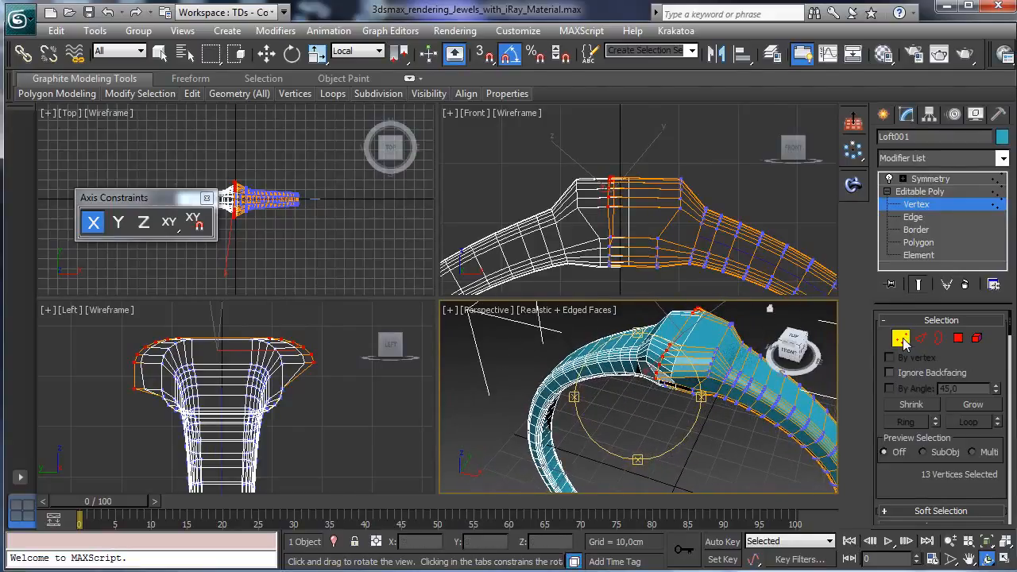
{"action": "left_click", "coordinate": [958, 337]}
{"action": "left_click", "coordinate": [679, 357]}
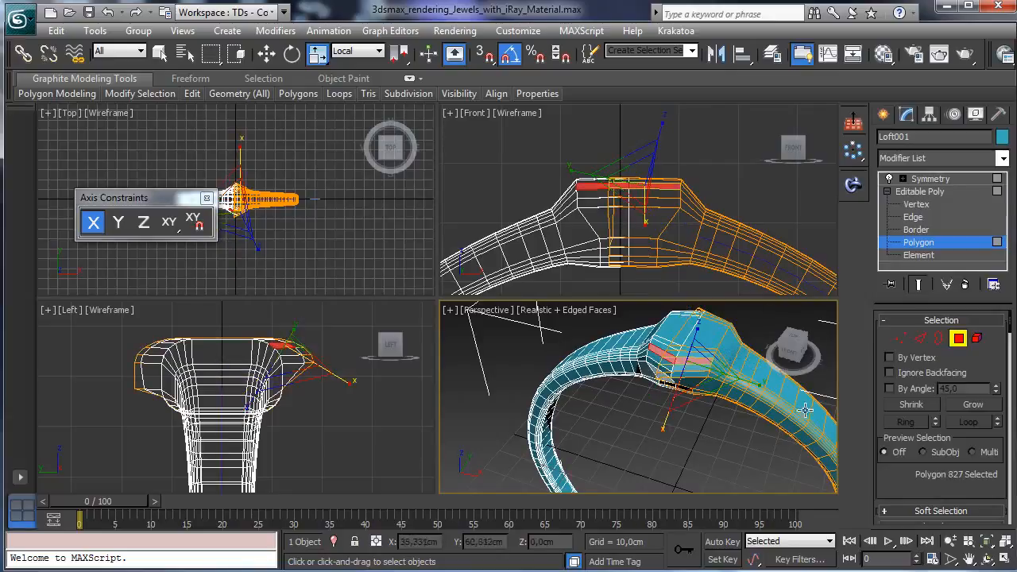
{"action": "left_click", "coordinate": [1004, 560]}
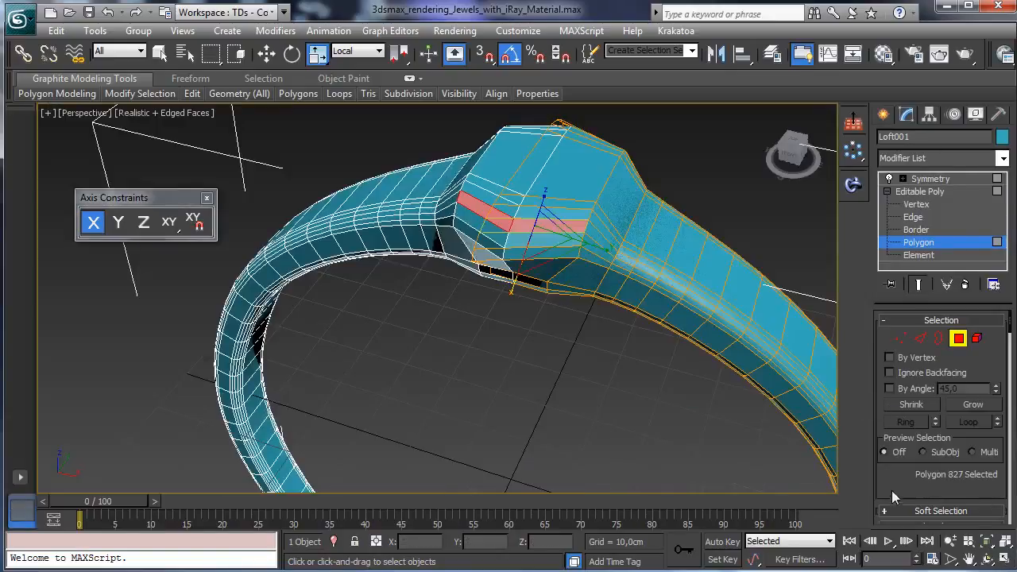
{"action": "left_click", "coordinate": [584, 242]}
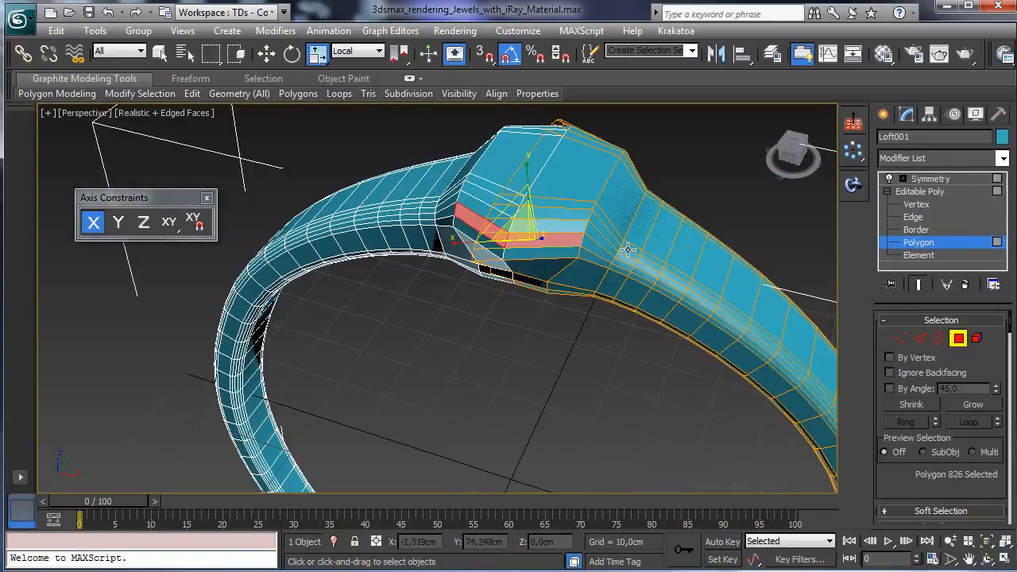
{"action": "left_click", "coordinate": [986, 559]}
{"action": "left_click_drag", "start_coordinate": [509, 342], "coordinate": [343, 274]}
{"action": "left_click", "coordinate": [267, 54]}
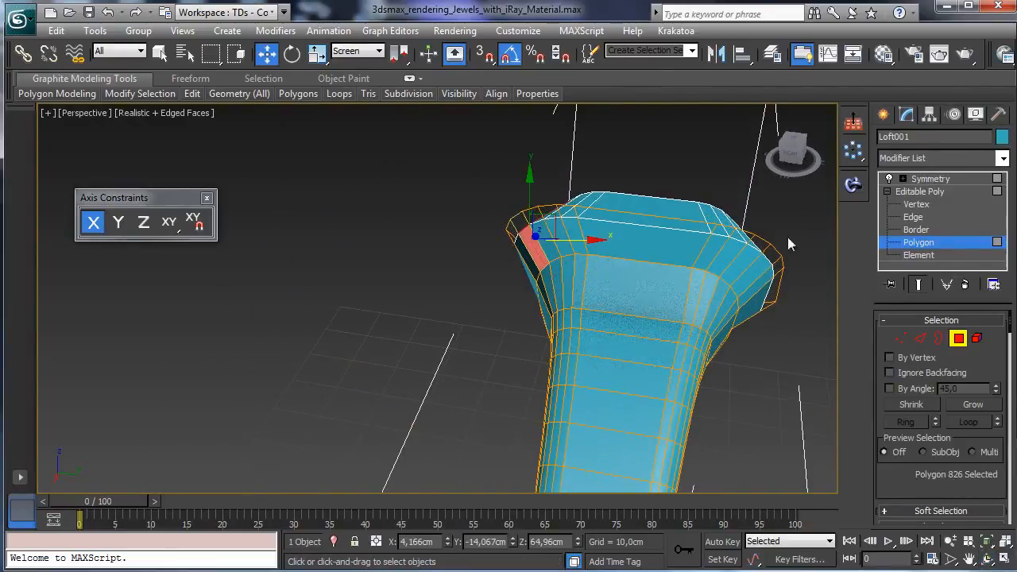
{"action": "left_click", "coordinate": [755, 271], "text": "ctrl"}
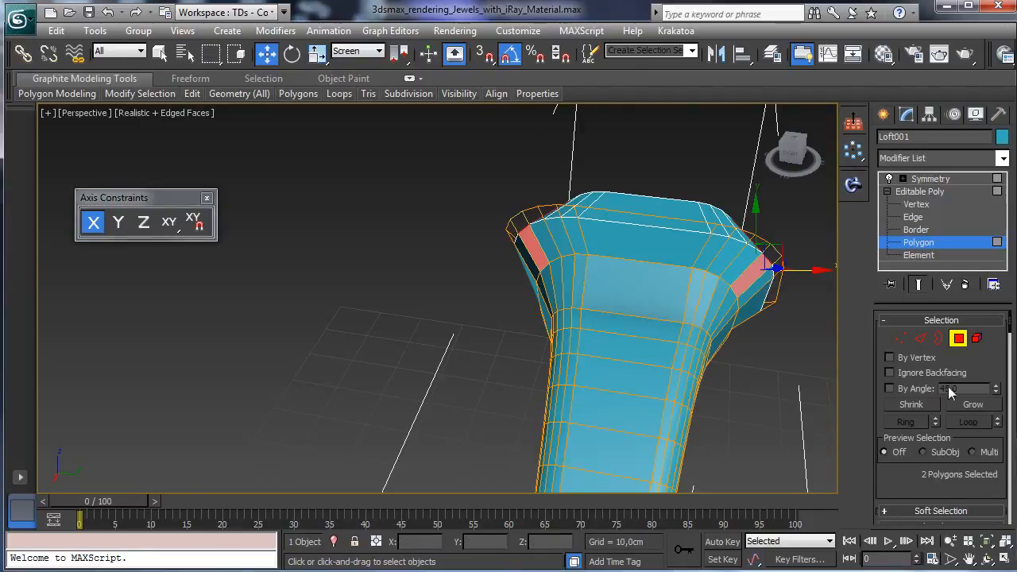
Step: Open the Extrude settings for the two selected side polygons of the setting
{"action": "left_click", "coordinate": [987, 559]}
{"action": "left_click_drag", "start_coordinate": [544, 326], "coordinate": [429, 299]}
{"action": "scroll", "coordinate": [929, 429], "scroll_direction": "down", "scroll_amount": 5}
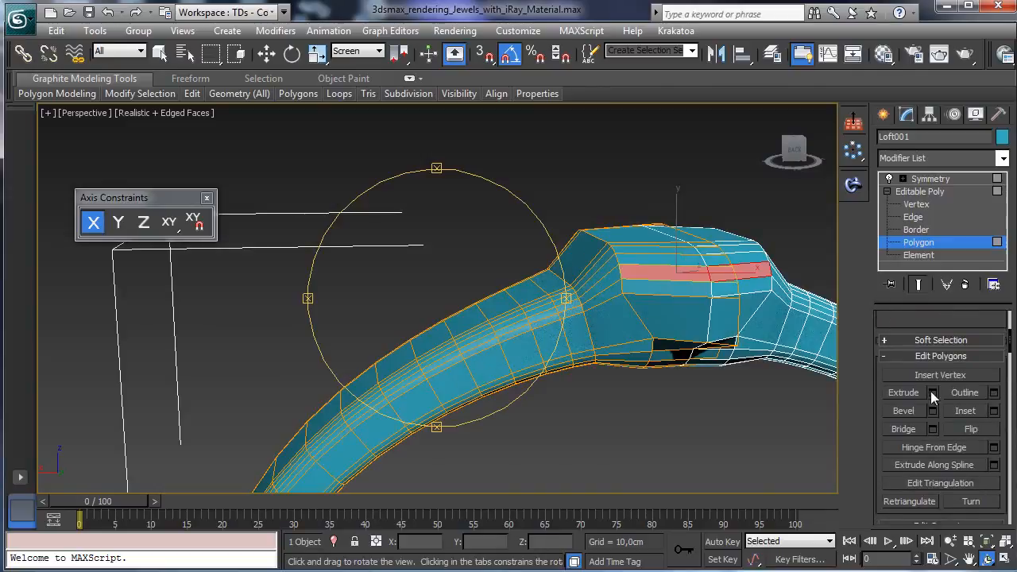
{"action": "left_click", "coordinate": [932, 392]}
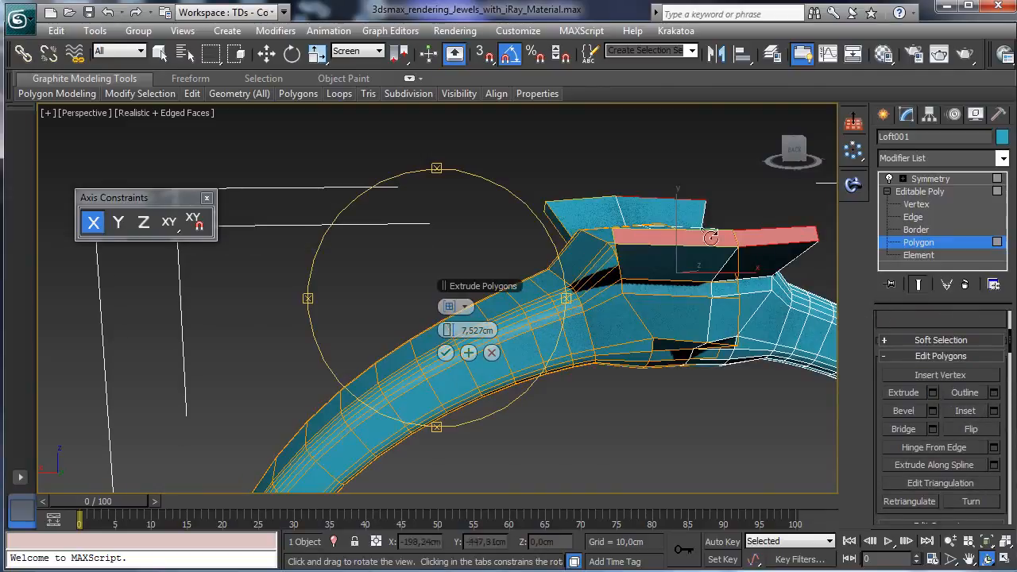
Step: Try the Local Normal and By Polygon extrusion types on the side polygons, switching back to Group
{"action": "left_click", "coordinate": [457, 306]}
{"action": "left_click", "coordinate": [483, 336]}
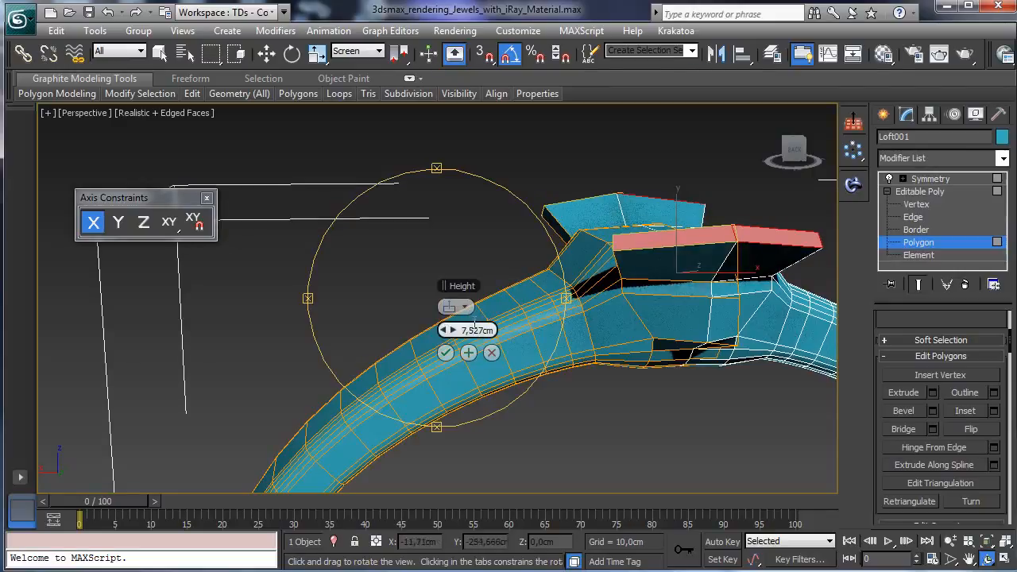
{"action": "left_click", "coordinate": [457, 306]}
{"action": "left_click", "coordinate": [495, 353]}
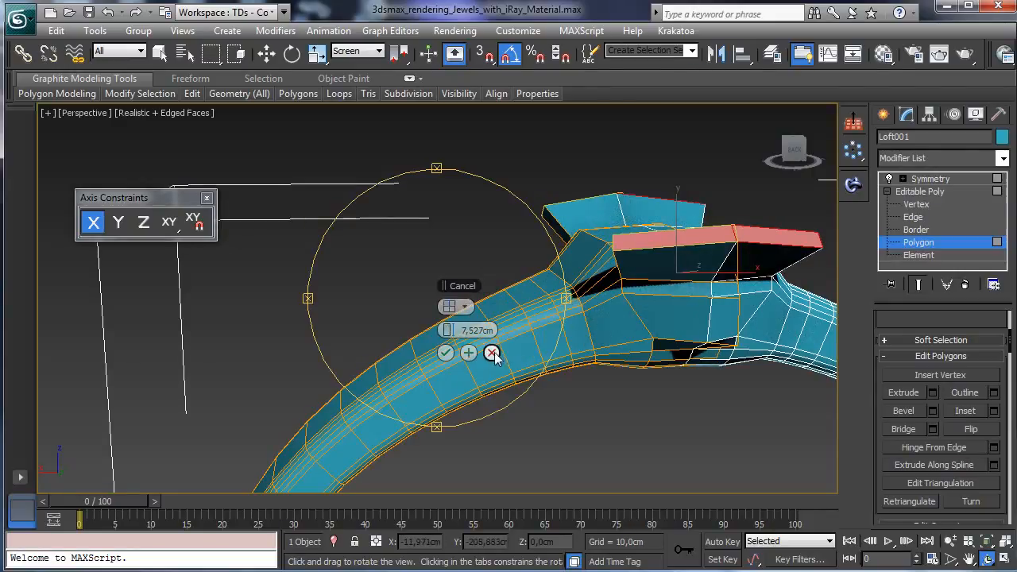
{"action": "left_click", "coordinate": [457, 307]}
{"action": "left_click", "coordinate": [499, 355]}
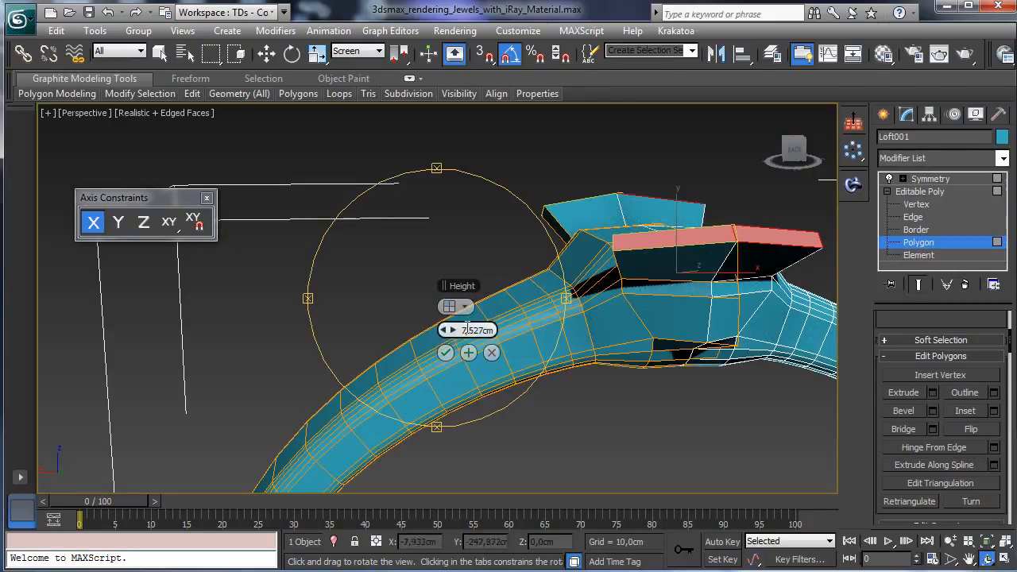
{"action": "left_click", "coordinate": [466, 309]}
{"action": "left_click", "coordinate": [494, 335]}
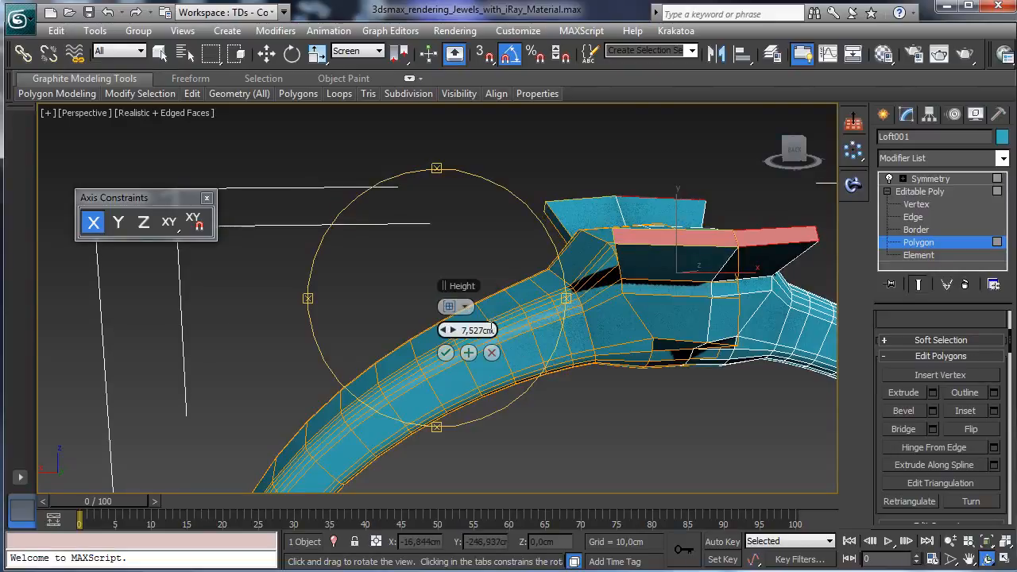
{"action": "left_click", "coordinate": [467, 308]}
{"action": "left_click", "coordinate": [486, 323]}
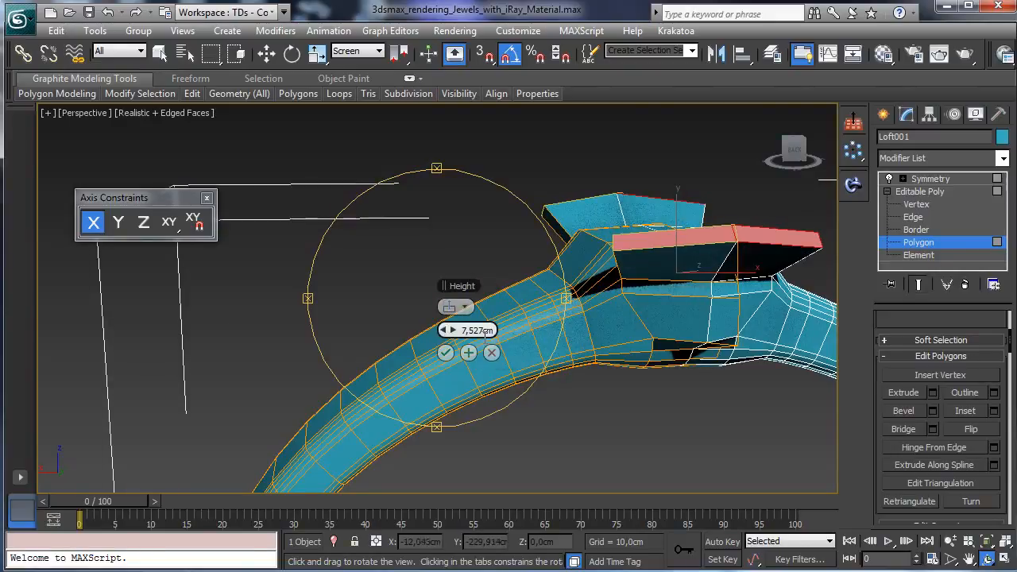
{"action": "left_click", "coordinate": [465, 309]}
{"action": "left_click", "coordinate": [491, 352]}
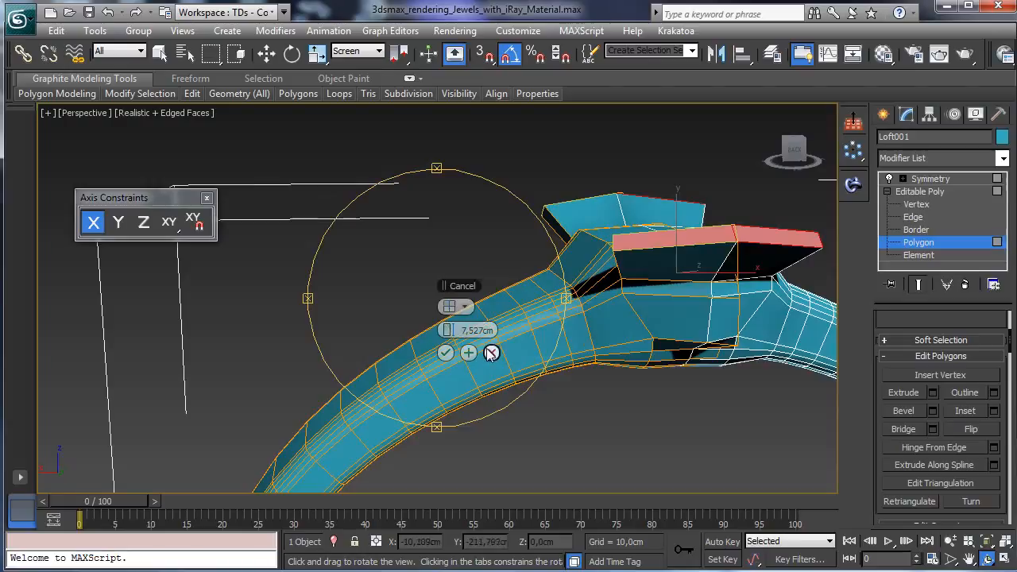
{"action": "left_click", "coordinate": [469, 309]}
{"action": "left_click", "coordinate": [488, 337]}
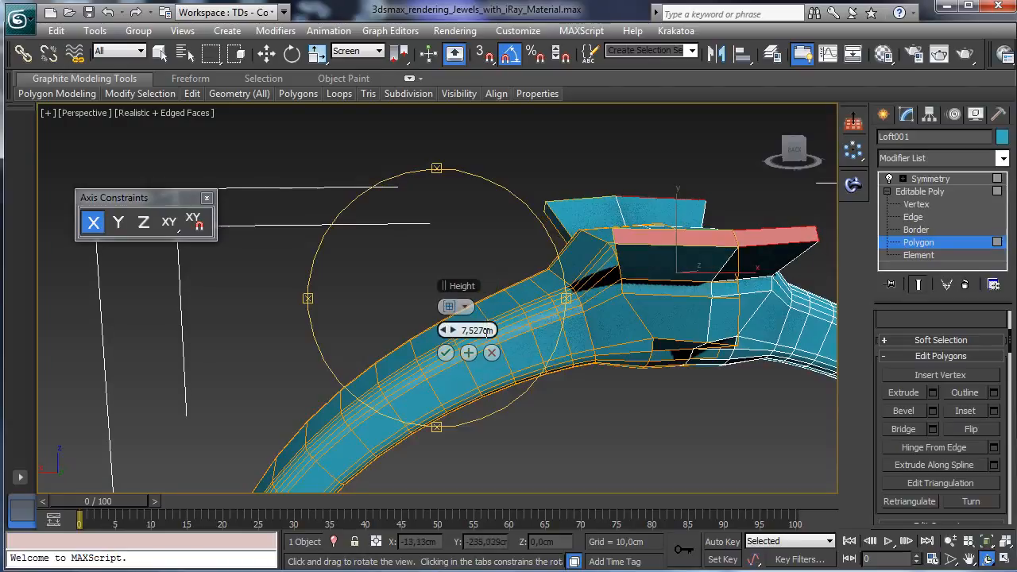
Step: Set the extrusion height of the two side polygons to 4.724 cm and inspect the preview from another angle
{"action": "left_click_drag", "start_coordinate": [450, 330], "coordinate": [450, 343]}
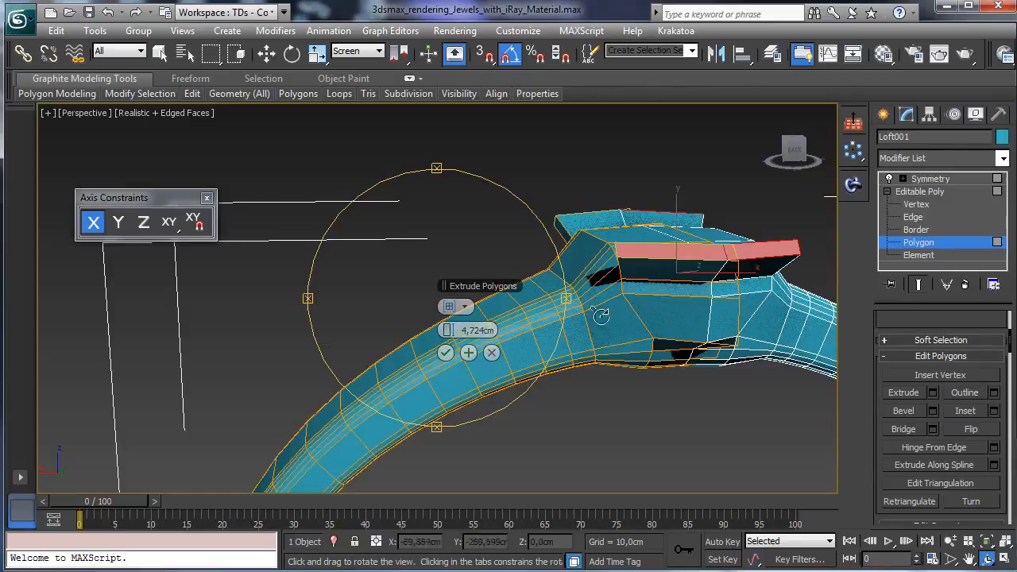
{"action": "left_click_drag", "start_coordinate": [452, 252], "coordinate": [685, 260]}
{"action": "left_click_drag", "start_coordinate": [486, 262], "coordinate": [452, 286]}
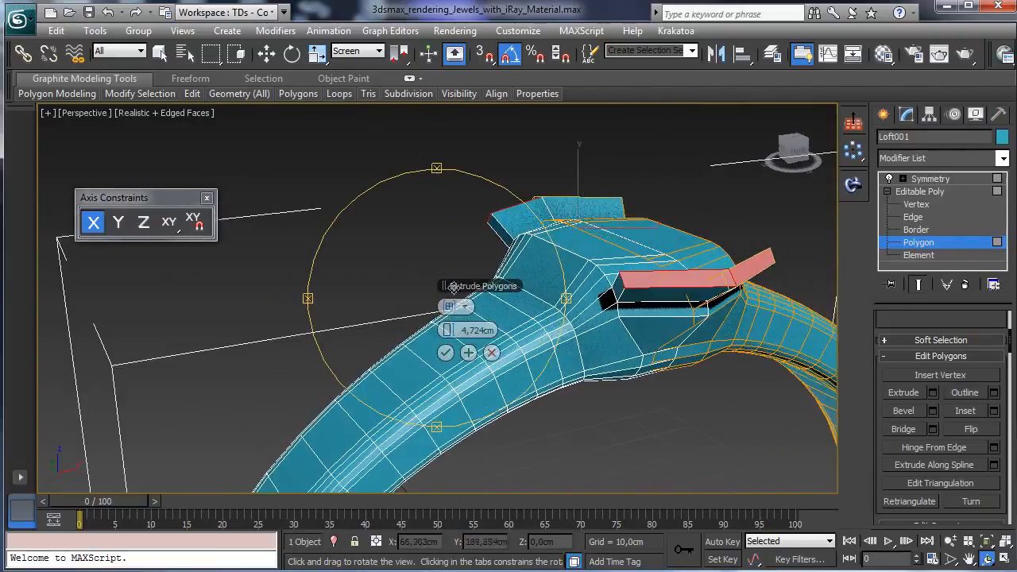
Step: Apply the 4.724 cm extrusion two more times to lengthen the prongs on both sides of the setting
{"action": "double_click", "coordinate": [468, 353]}
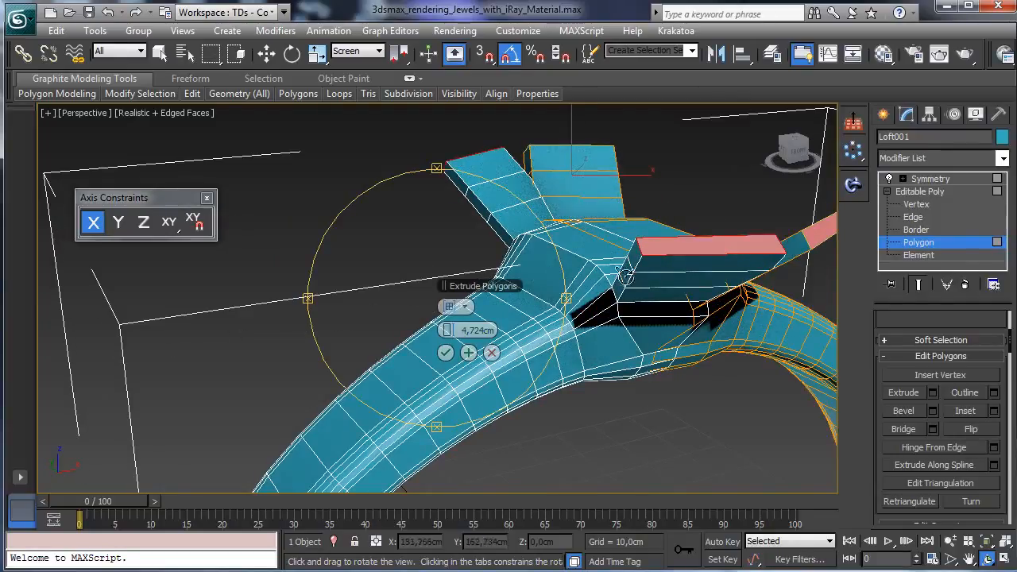
{"action": "left_click_drag", "start_coordinate": [521, 307], "coordinate": [444, 286]}
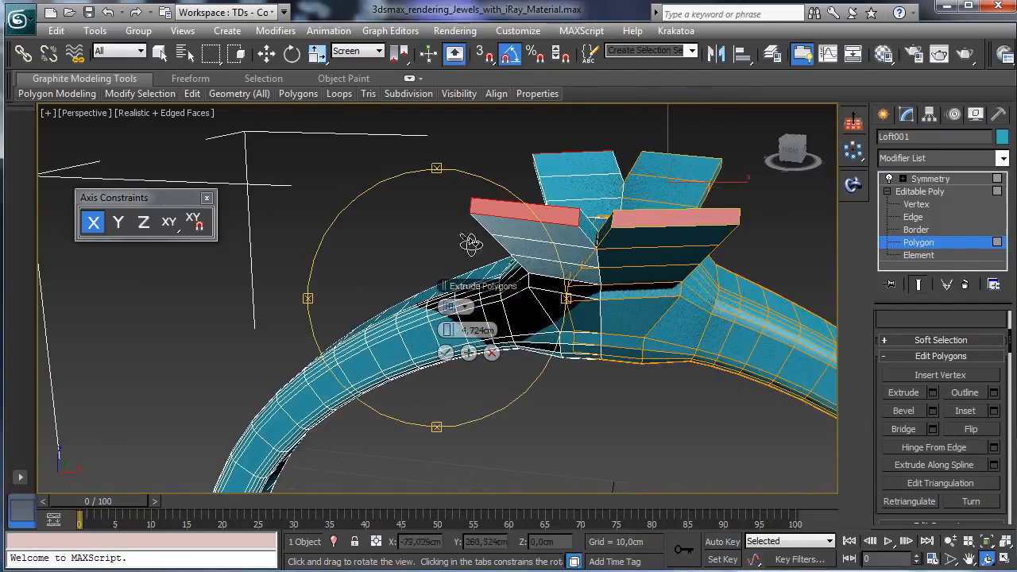
Step: Try moving the prongs' end polygons inward along X toward the mirror plane, and undo the moves
{"action": "left_click", "coordinate": [266, 54]}
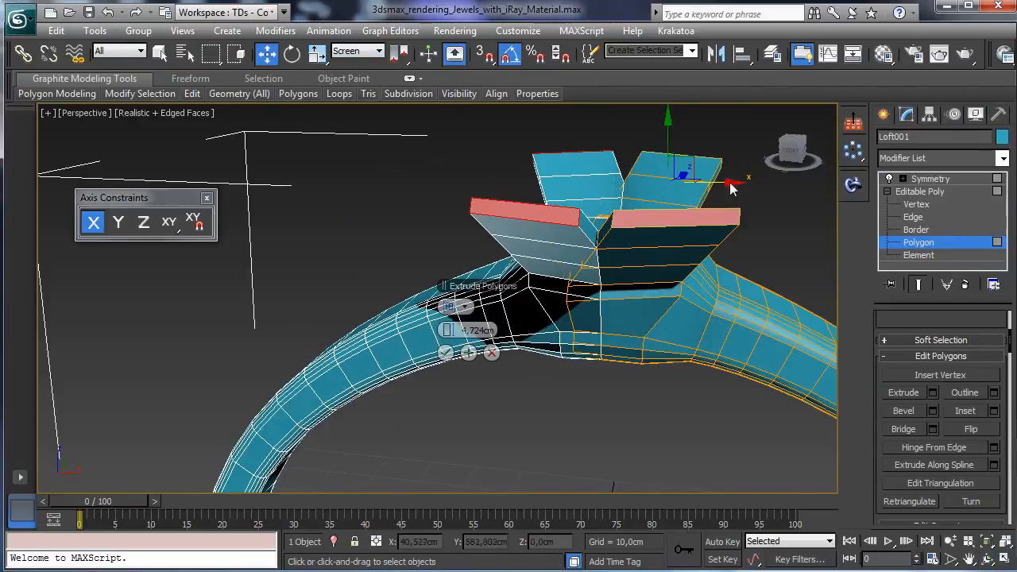
{"action": "left_click_drag", "start_coordinate": [715, 184], "coordinate": [699, 182]}
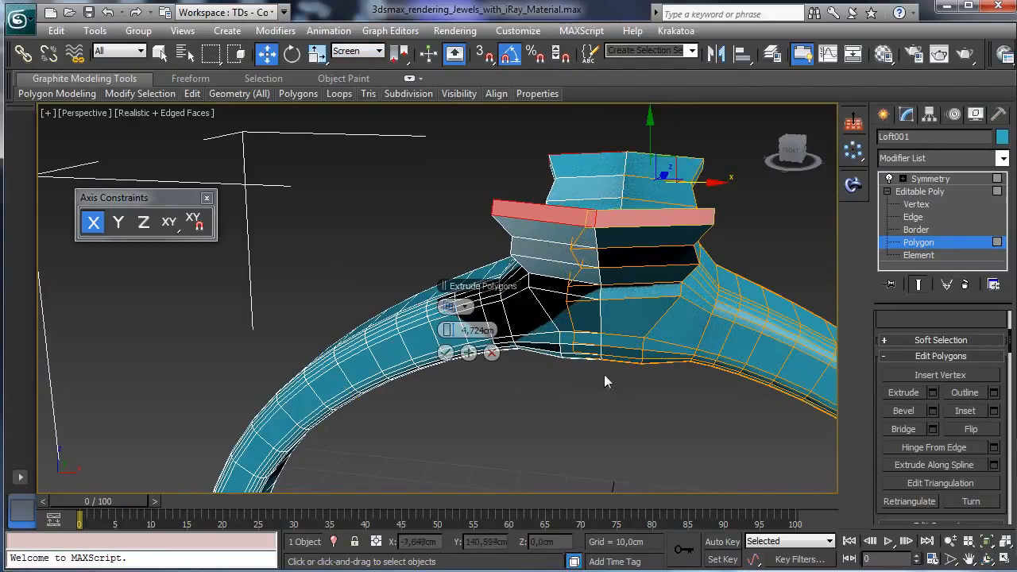
{"action": "left_click", "coordinate": [985, 560]}
{"action": "left_click_drag", "start_coordinate": [455, 241], "coordinate": [343, 245]}
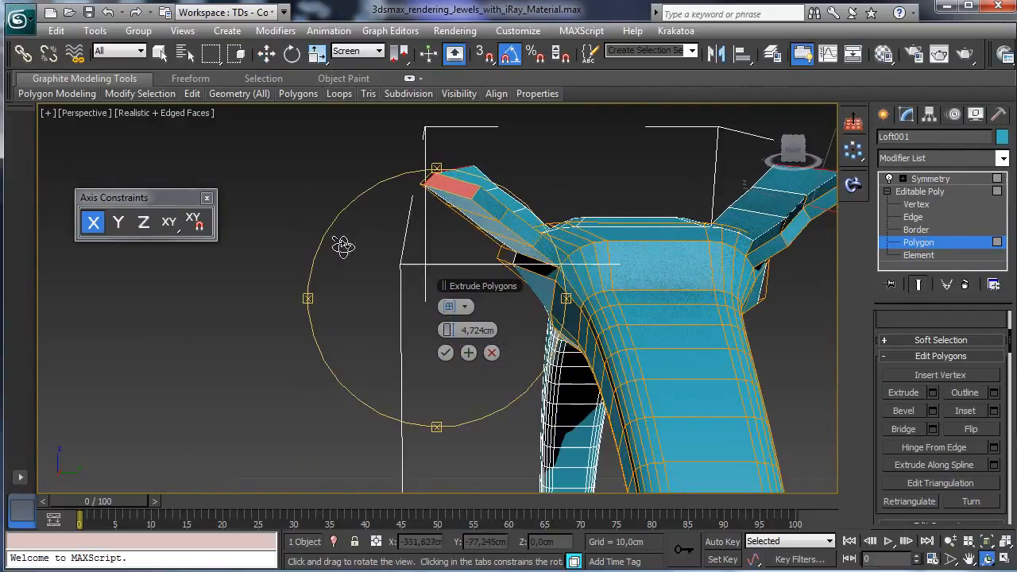
{"action": "left_click", "coordinate": [266, 53]}
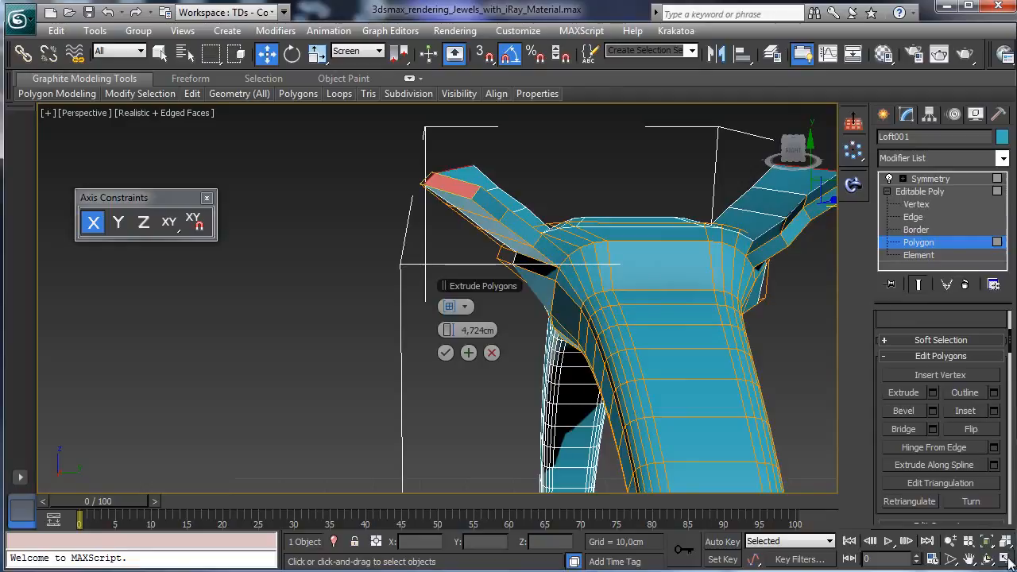
{"action": "key", "text": "alt+w"}
{"action": "right_click", "coordinate": [713, 193]}
{"action": "left_click_drag", "start_coordinate": [704, 158], "coordinate": [667, 157]}
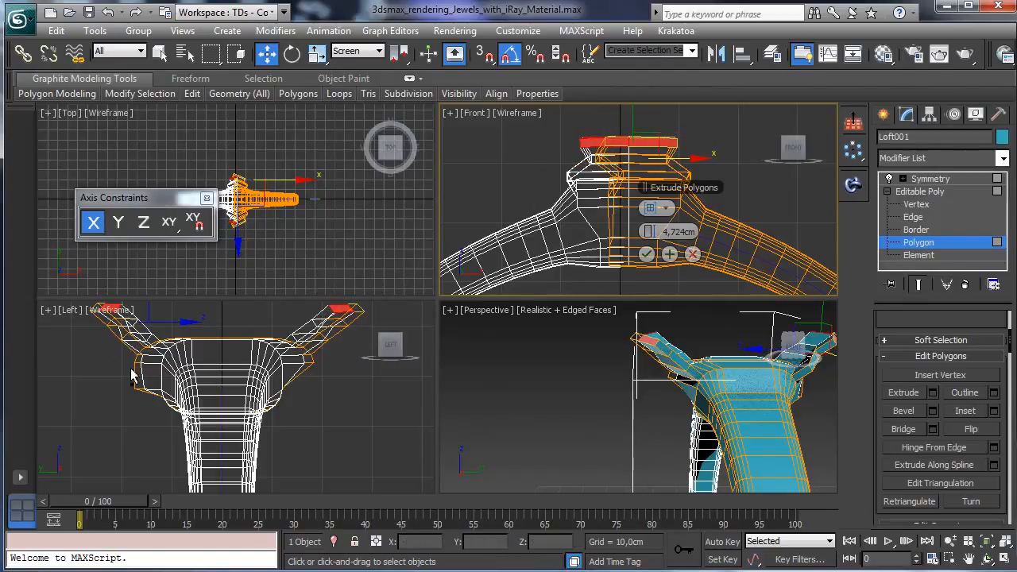
{"action": "key", "text": "ctrl+z"}
{"action": "right_click", "coordinate": [245, 354]}
{"action": "mouse_move", "coordinate": [188, 322]}
{"action": "left_mouse_down"}
{"action": "mouse_move", "coordinate": [199, 326]}
{"action": "mouse_move", "coordinate": [187, 323]}
{"action": "left_mouse_up"}
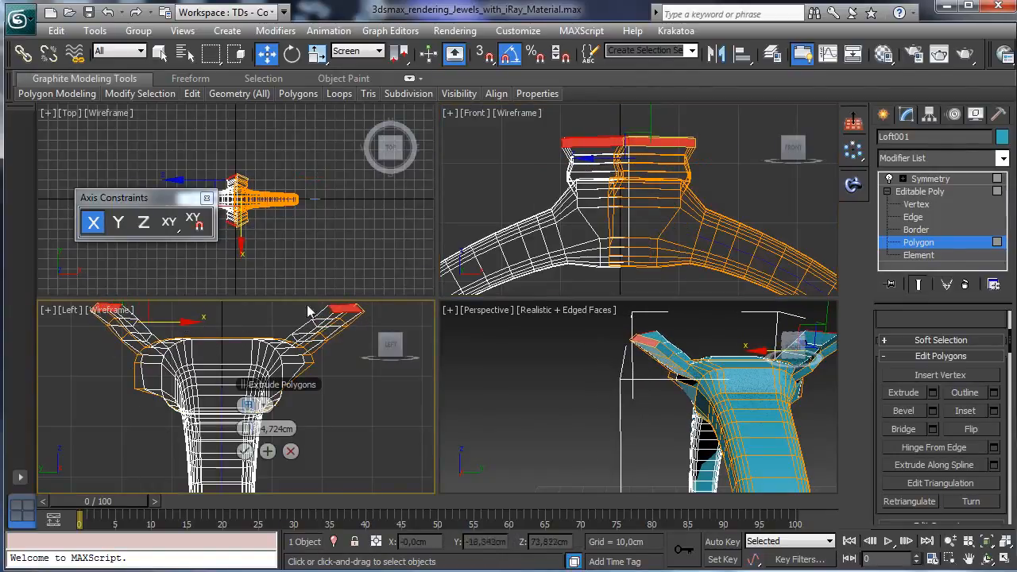
{"action": "key", "text": "ctrl+z"}
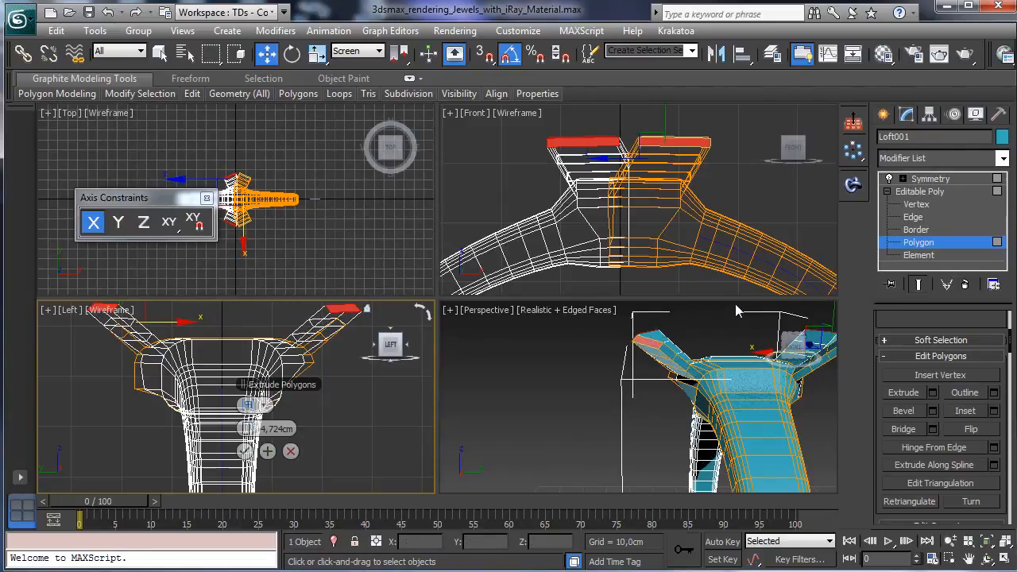
Step: Confirm the prong extrusion, switch to vertex editing, and view the prongs in the maximized Perspective view
{"action": "left_click", "coordinate": [245, 451]}
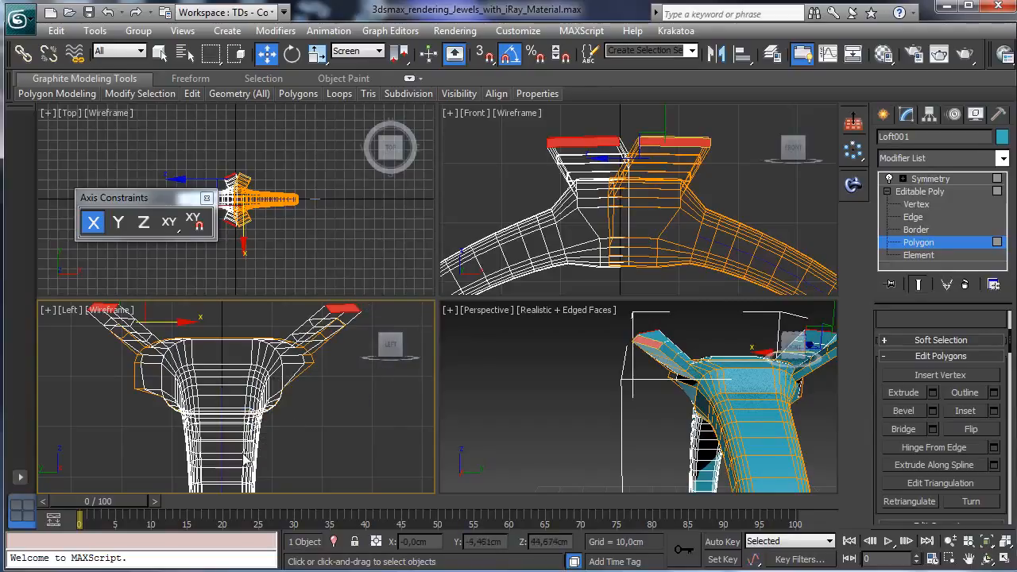
{"action": "left_click", "coordinate": [922, 205]}
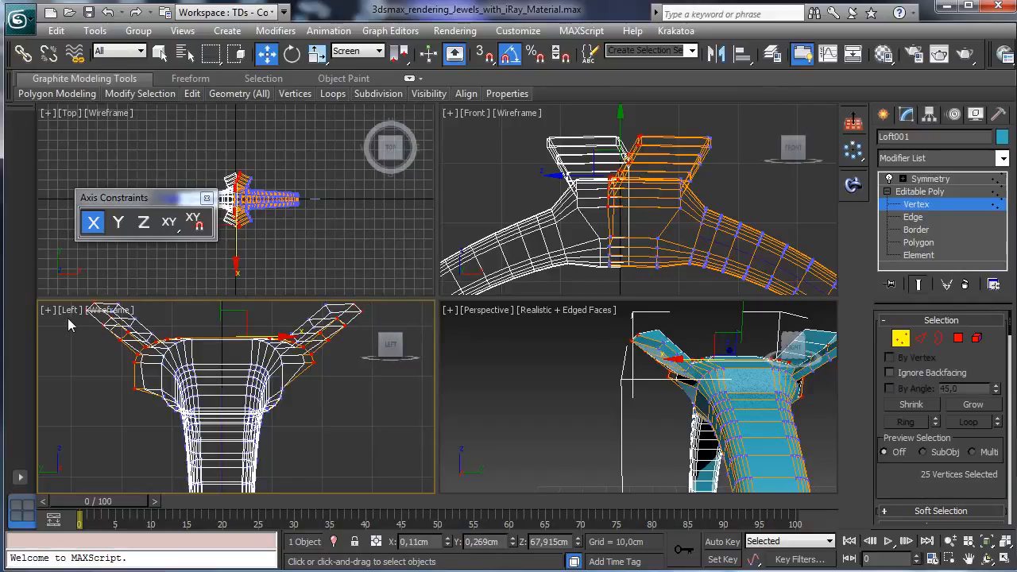
{"action": "right_click", "coordinate": [759, 460]}
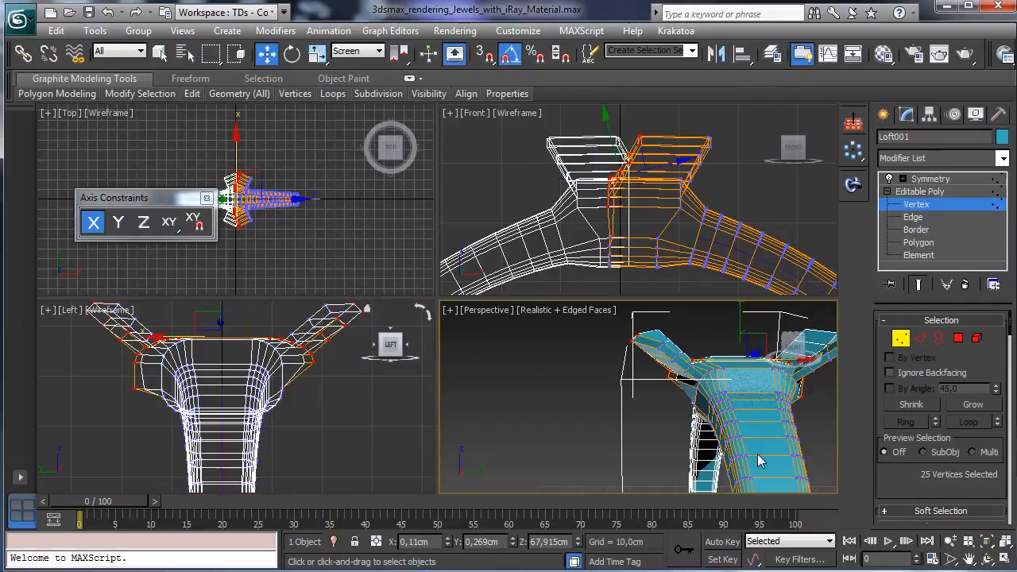
{"action": "left_click", "coordinate": [1005, 559]}
{"action": "left_click", "coordinate": [986, 559]}
{"action": "left_click_drag", "start_coordinate": [714, 380], "coordinate": [539, 306]}
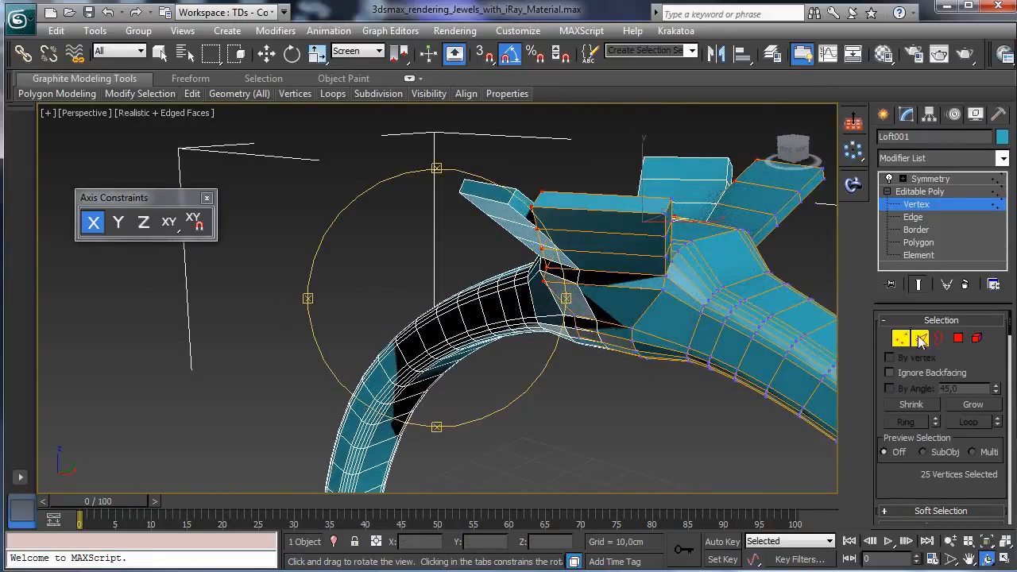
Step: In edge editing, select five lengthwise edge segments along the outer narrow side of the near prong
{"action": "left_click", "coordinate": [920, 338]}
{"action": "key", "text": "w"}
{"action": "left_click", "coordinate": [666, 249]}
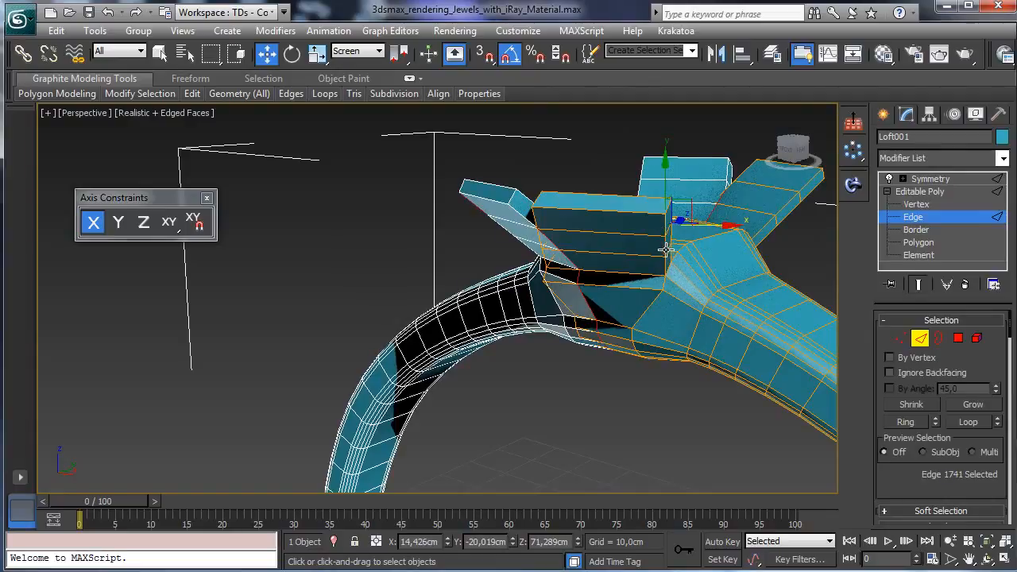
{"action": "left_click", "coordinate": [667, 258], "text": "ctrl"}
{"action": "left_click", "coordinate": [665, 260], "text": "ctrl"}
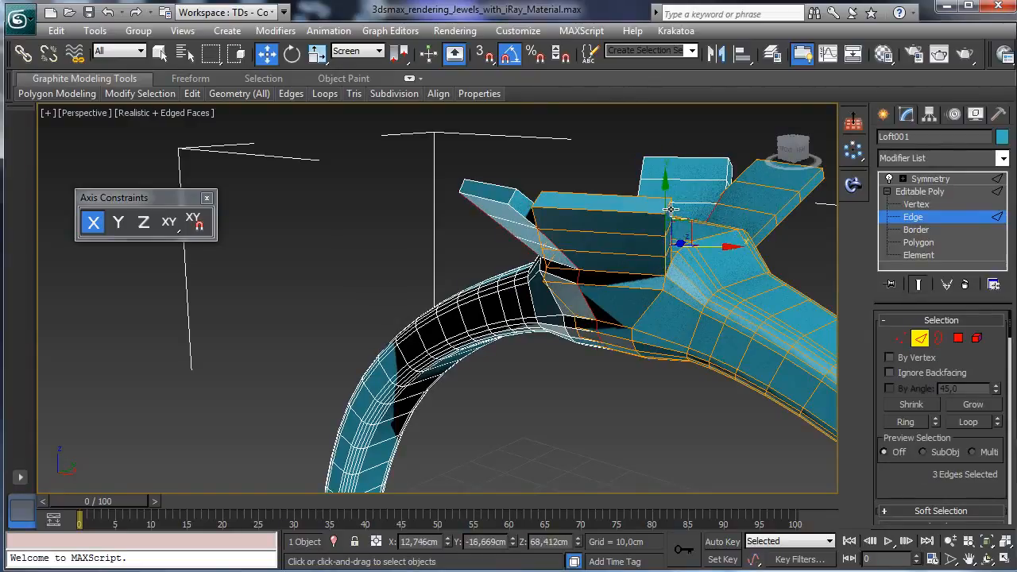
{"action": "left_click", "coordinate": [669, 209], "text": "ctrl"}
{"action": "left_click", "coordinate": [672, 232], "text": "ctrl"}
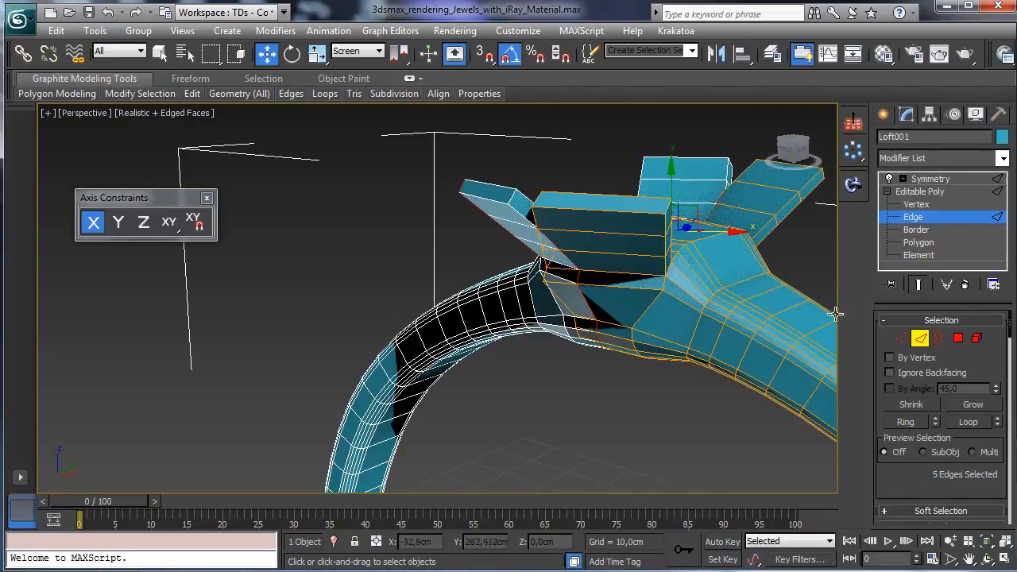
Step: Turn off the Symmetry modifier so only the modelled half of the ring is displayed
{"action": "left_click", "coordinate": [983, 542]}
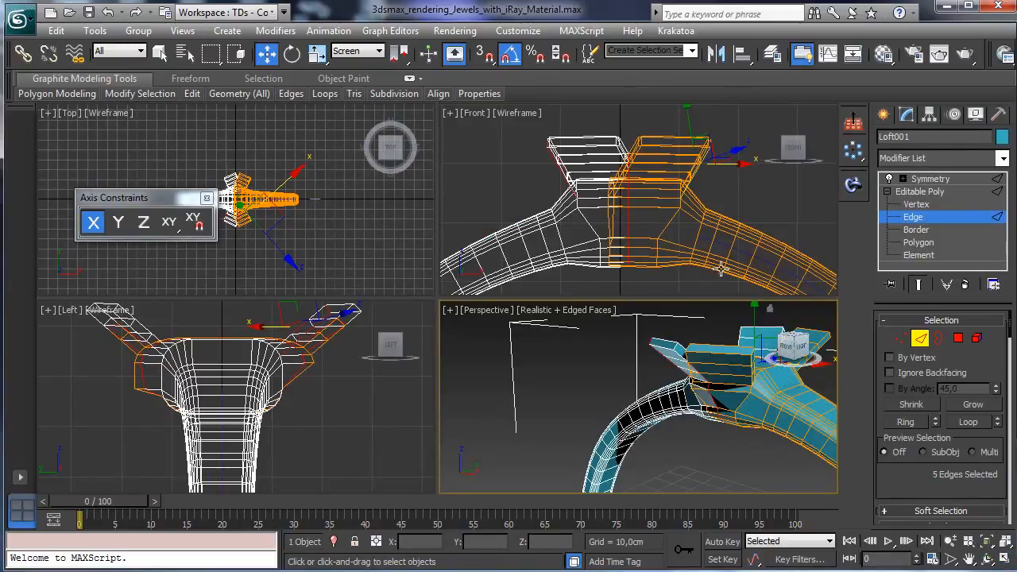
{"action": "left_click", "coordinate": [888, 180]}
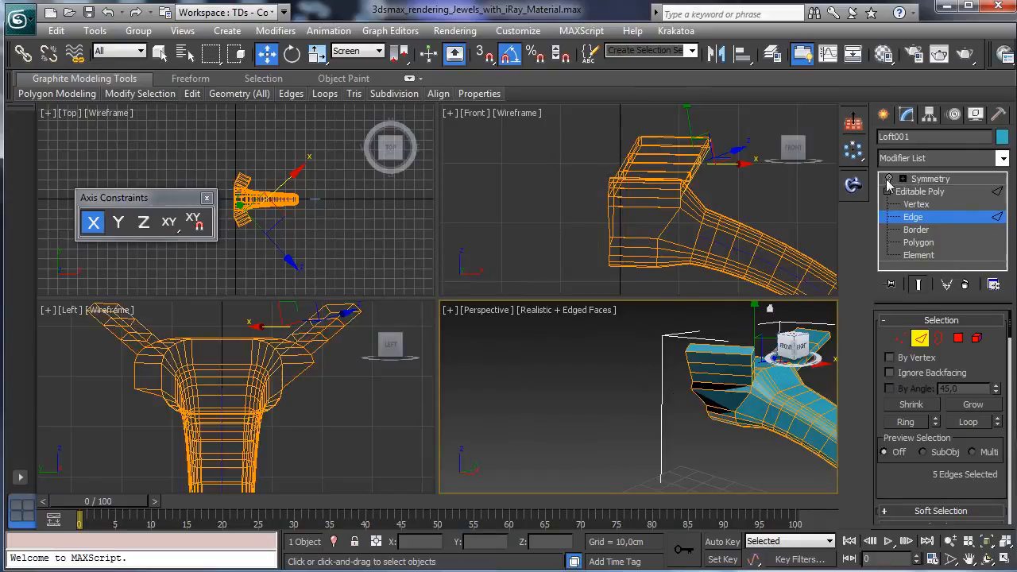
{"action": "left_click", "coordinate": [1001, 560]}
{"action": "left_click", "coordinate": [986, 560]}
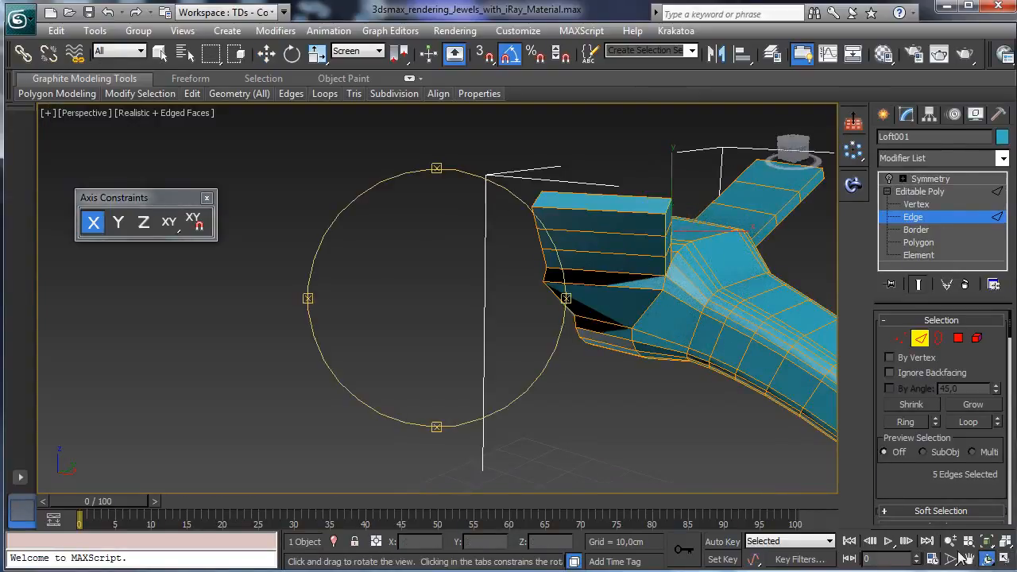
{"action": "left_click_drag", "start_coordinate": [586, 287], "coordinate": [318, 275]}
Step: Start a new edge selection with the lengthwise edge segments along the narrow side of the far prong
{"action": "left_click", "coordinate": [159, 54]}
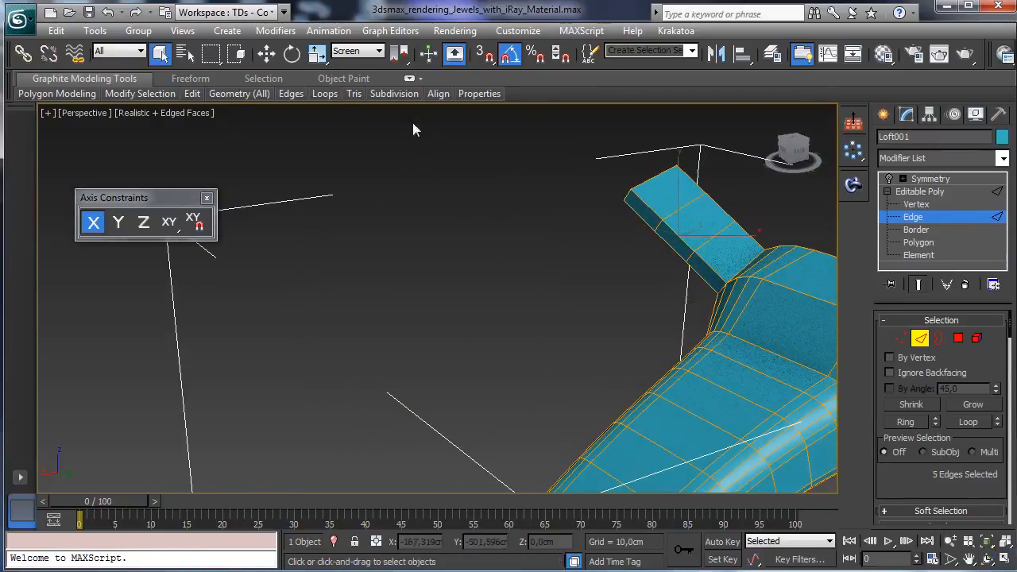
{"action": "left_click", "coordinate": [639, 198]}
{"action": "left_click", "coordinate": [641, 222], "text": "ctrl"}
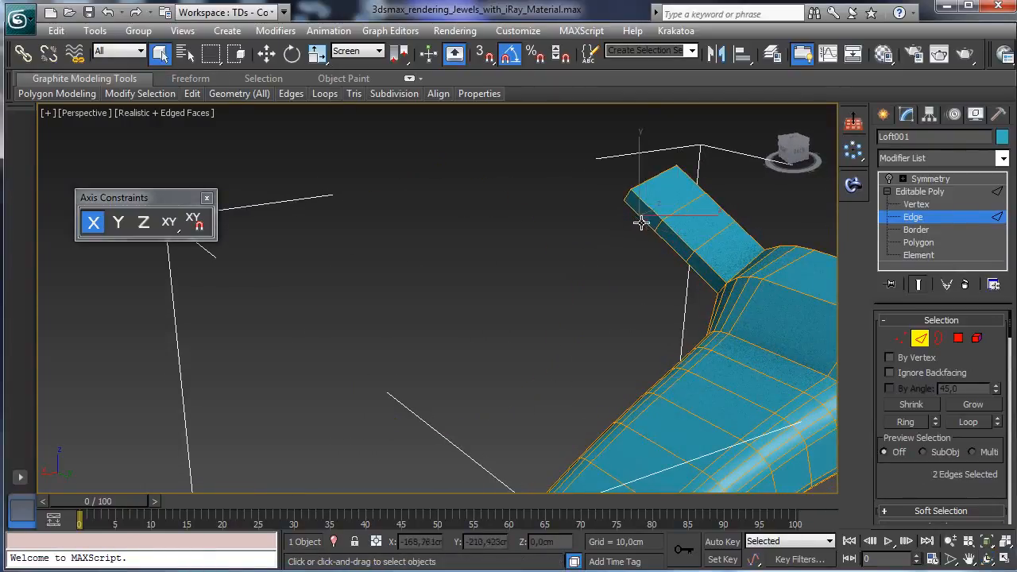
{"action": "left_click", "coordinate": [665, 243], "text": "ctrl"}
{"action": "left_click", "coordinate": [694, 256], "text": "ctrl"}
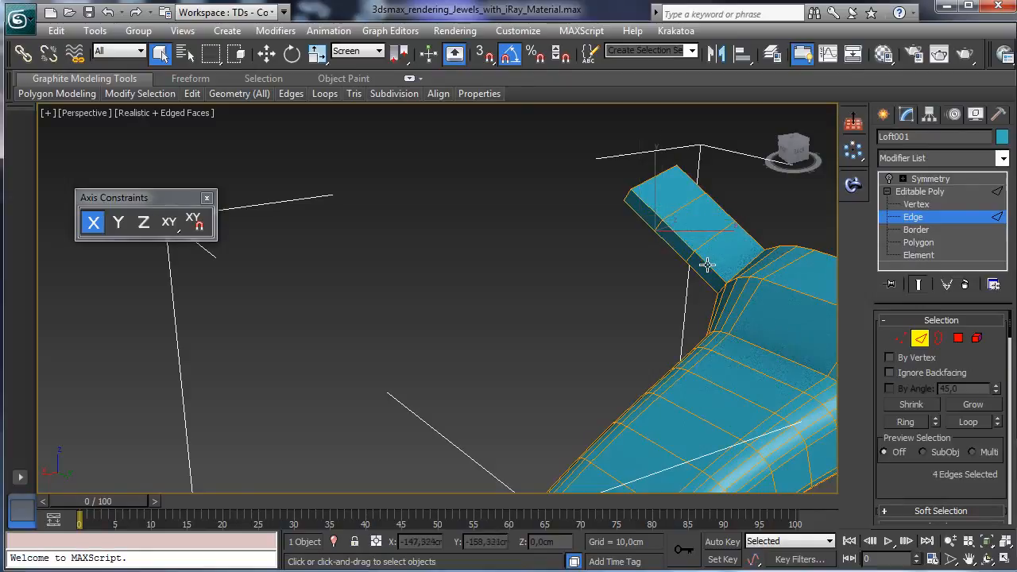
{"action": "left_click", "coordinate": [707, 264], "text": "ctrl"}
{"action": "left_click", "coordinate": [721, 309], "text": "ctrl"}
{"action": "key", "text": "ctrl+p"}
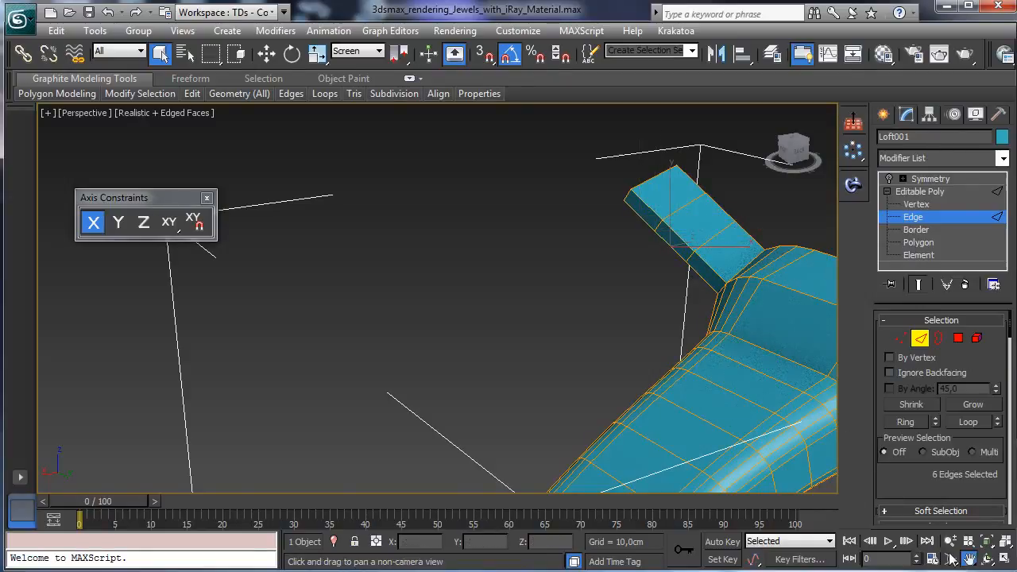
{"action": "left_click_drag", "start_coordinate": [603, 322], "coordinate": [400, 315]}
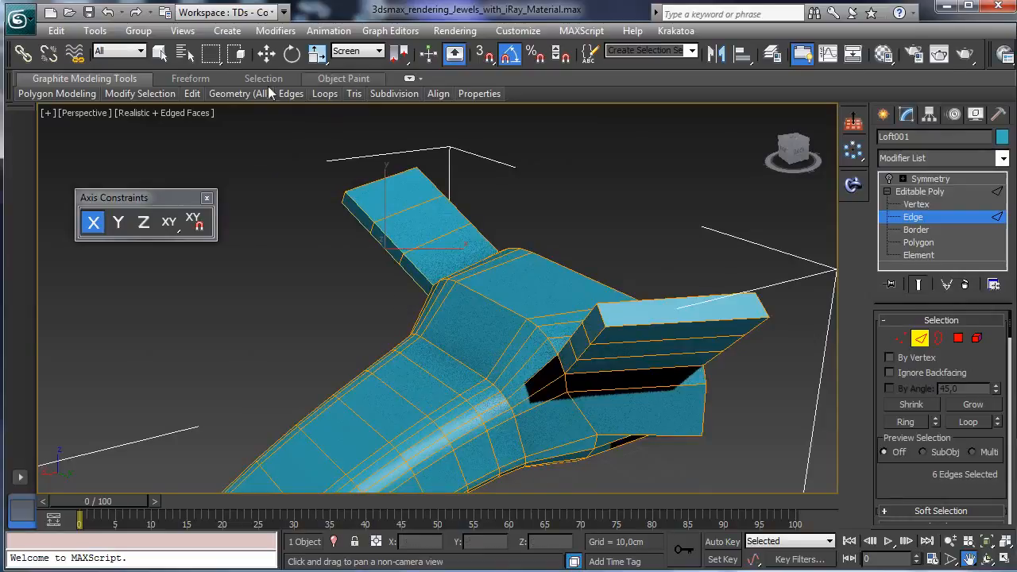
{"action": "left_click", "coordinate": [160, 53]}
{"action": "left_click", "coordinate": [374, 212], "text": "ctrl"}
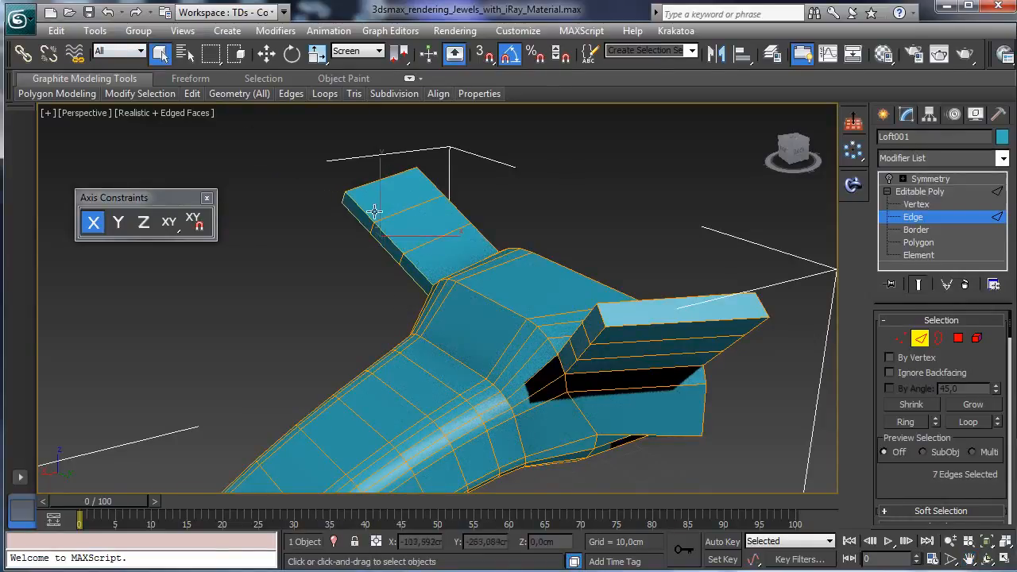
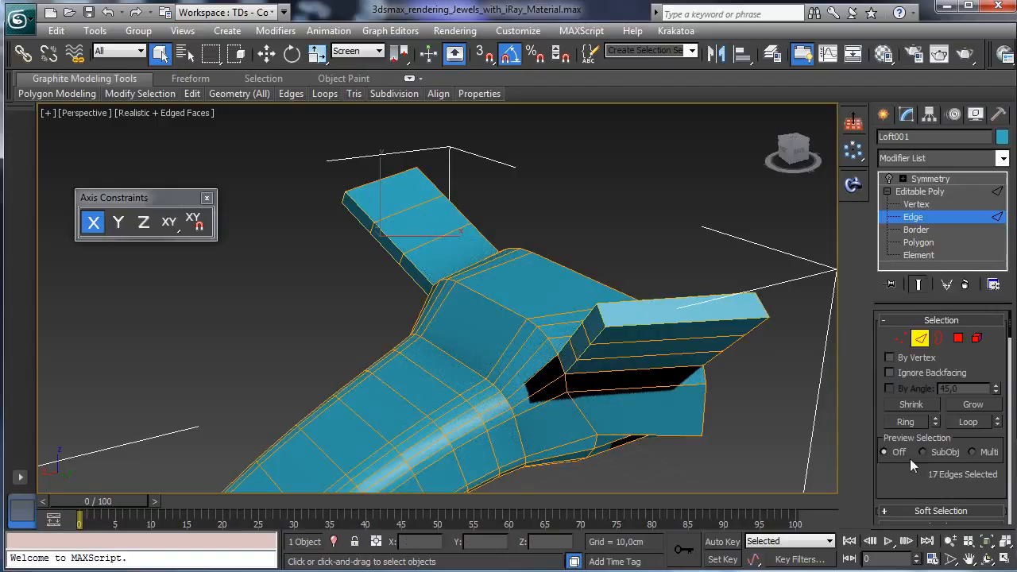
Step: Add the remaining edges around the outer end of the other prong to the edge selection
{"action": "left_click", "coordinate": [984, 560]}
{"action": "left_click_drag", "start_coordinate": [452, 328], "coordinate": [600, 326]}
{"action": "left_click_drag", "start_coordinate": [605, 324], "coordinate": [584, 326]}
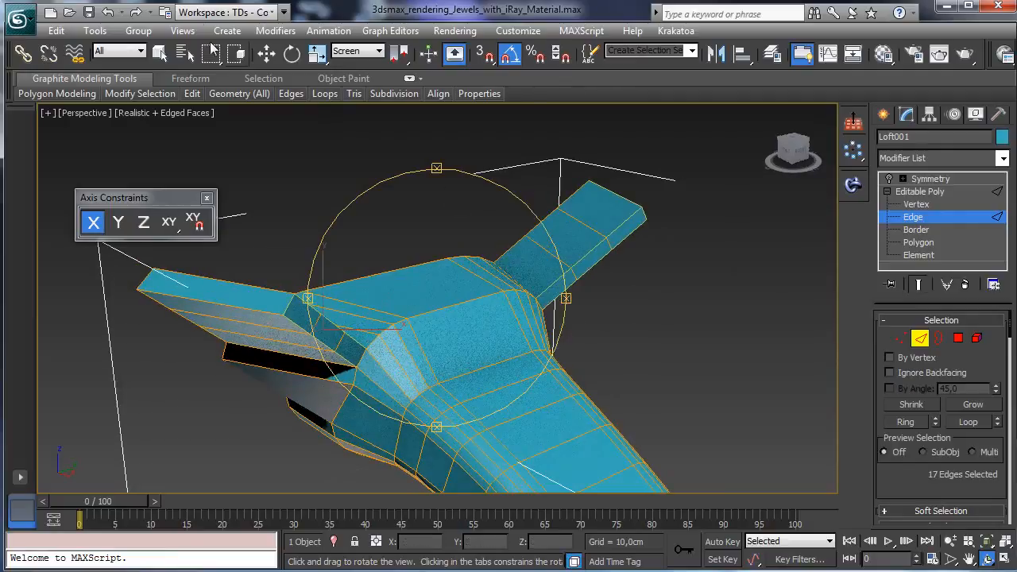
{"action": "left_click", "coordinate": [160, 53]}
{"action": "left_click", "coordinate": [232, 290], "text": "ctrl"}
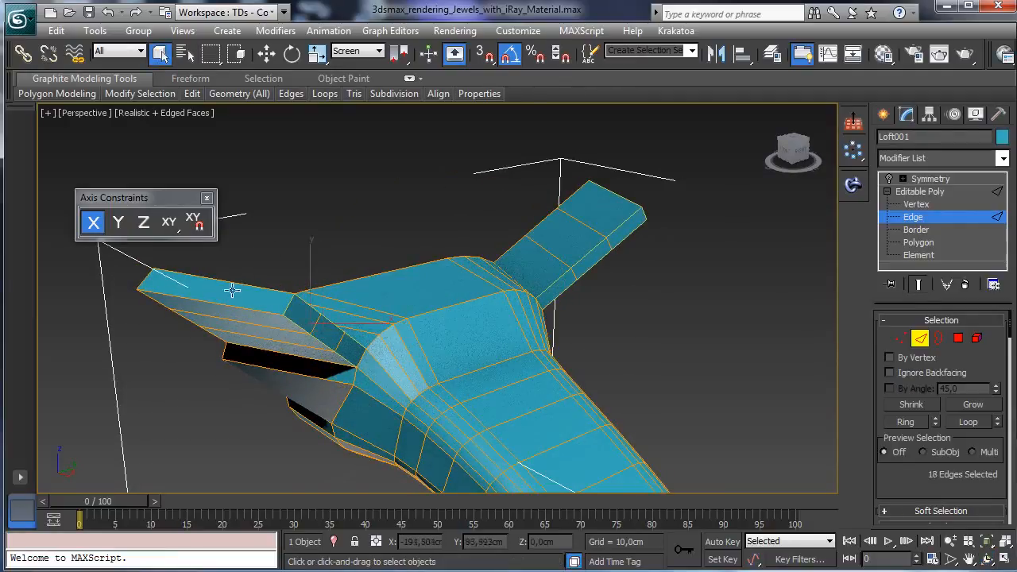
{"action": "left_click", "coordinate": [187, 298], "text": "ctrl"}
{"action": "left_click", "coordinate": [565, 387], "text": "ctrl"}
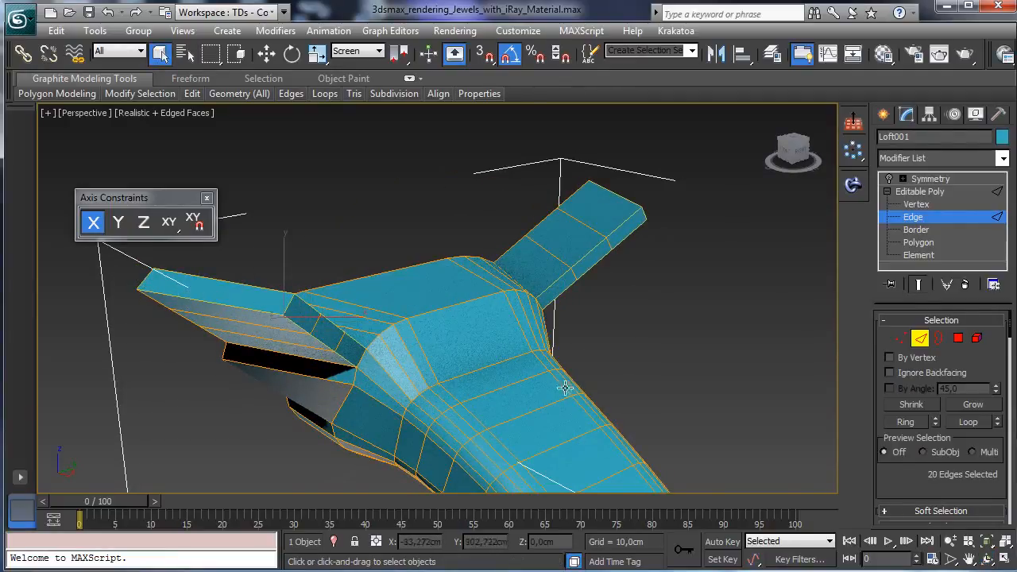
Step: Add the lengthwise edges on the mirror-plane side of the prongs to the edge selection
{"action": "left_click", "coordinate": [988, 558]}
{"action": "left_click_drag", "start_coordinate": [404, 320], "coordinate": [548, 328]}
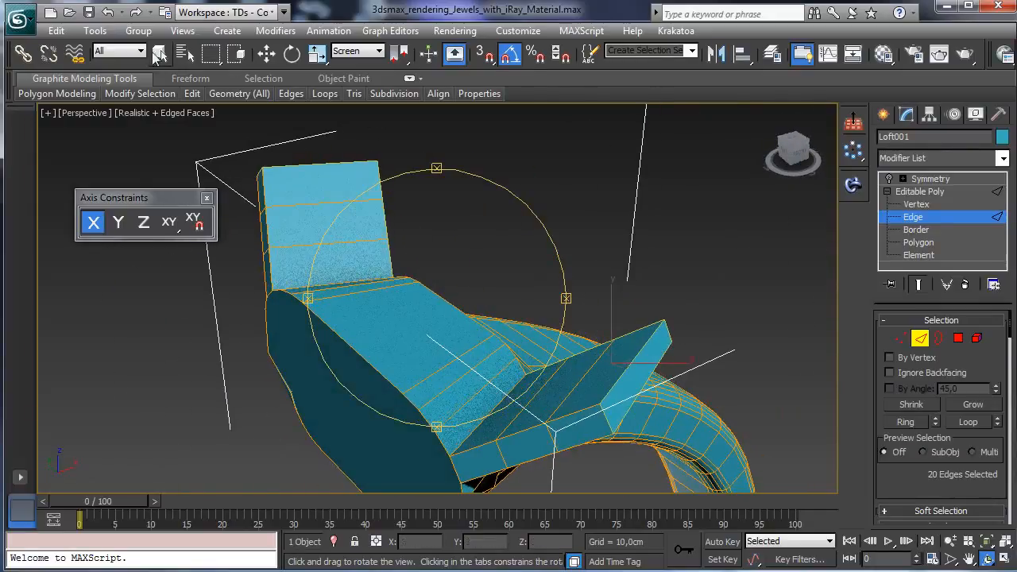
{"action": "left_click", "coordinate": [159, 53]}
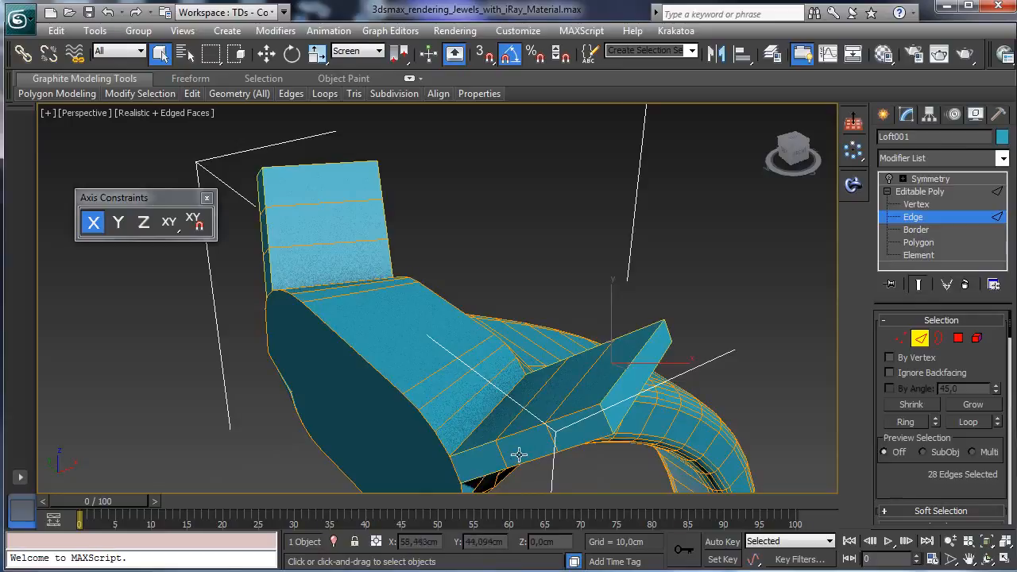
{"action": "left_click", "coordinate": [582, 427], "text": "ctrl"}
{"action": "left_click", "coordinate": [682, 433], "text": "ctrl"}
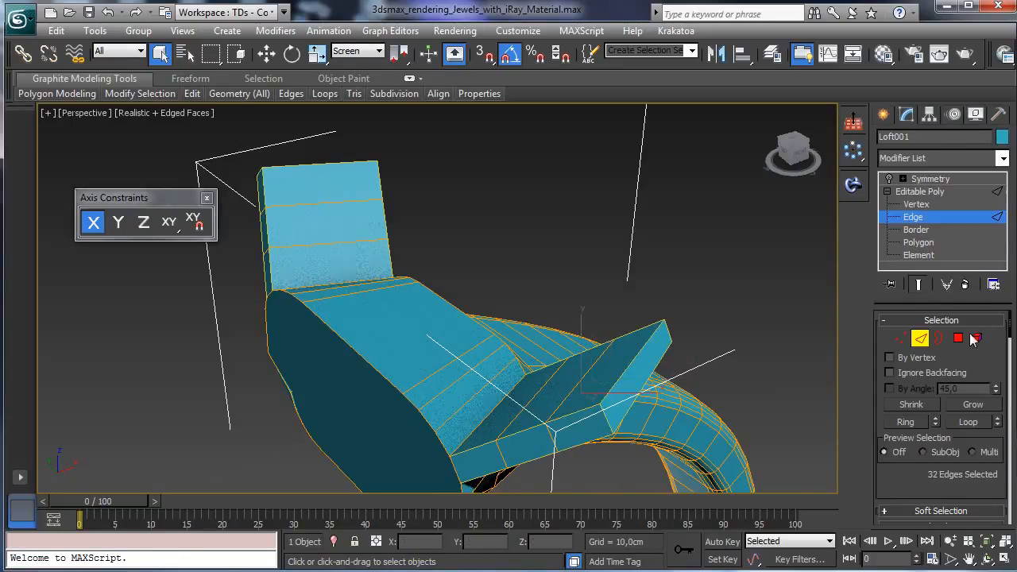
Step: Chamfer the selected prong edges by 0.186 cm with 5 connecting segments
{"action": "scroll", "coordinate": [992, 226], "scroll_direction": "down", "scroll_amount": 5}
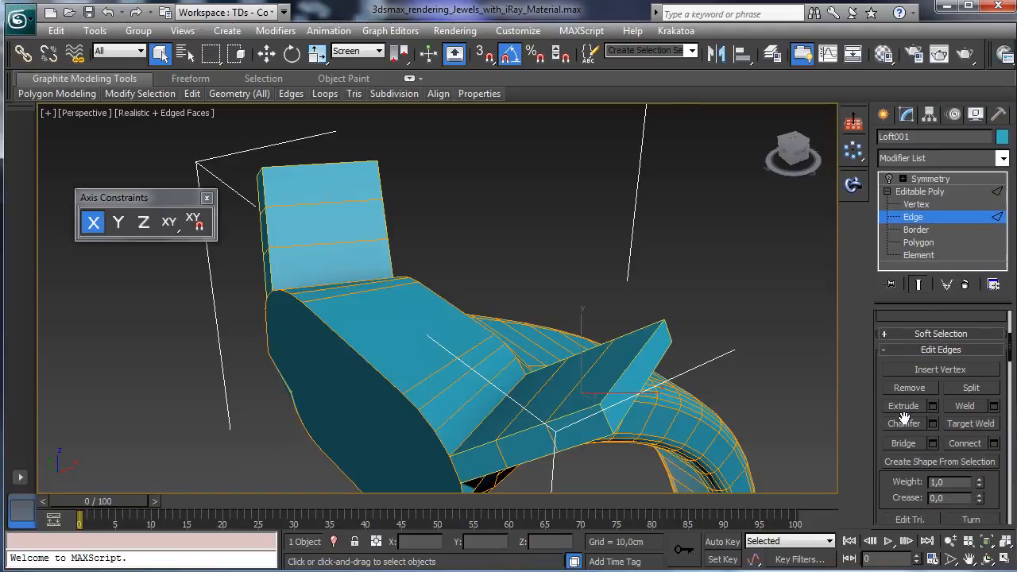
{"action": "left_click", "coordinate": [933, 424]}
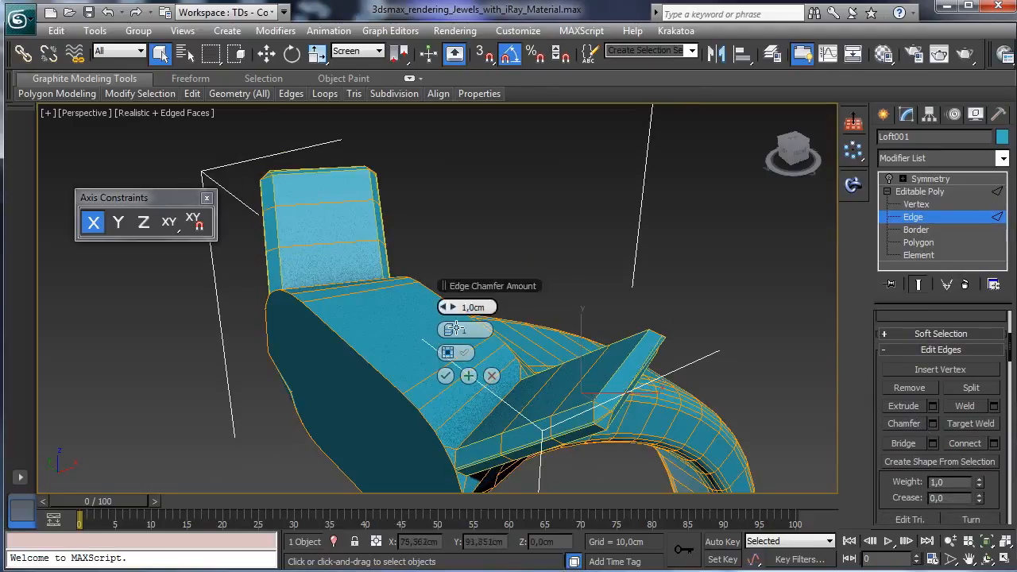
{"action": "left_click", "coordinate": [454, 331]}
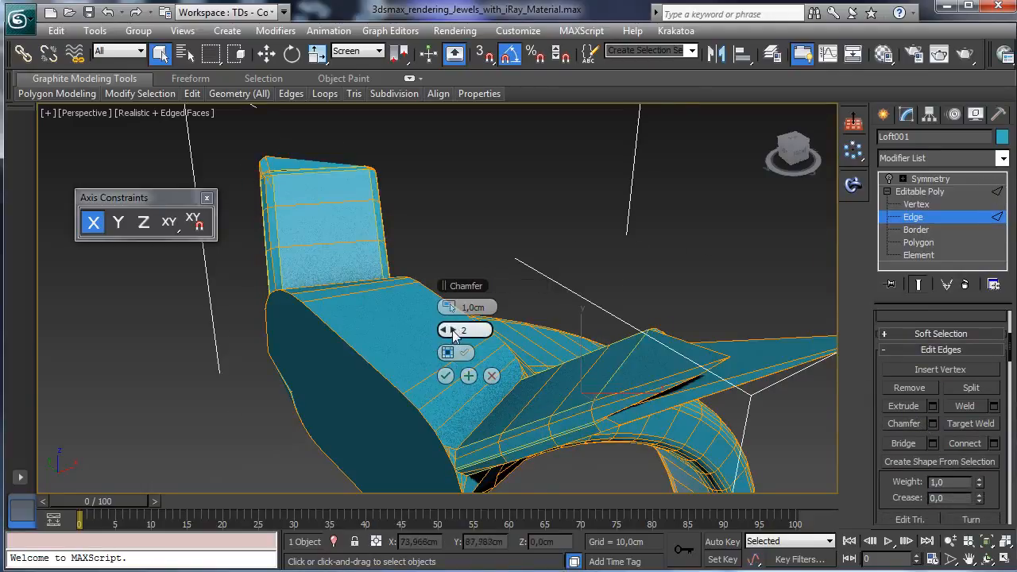
{"action": "left_click", "coordinate": [455, 332]}
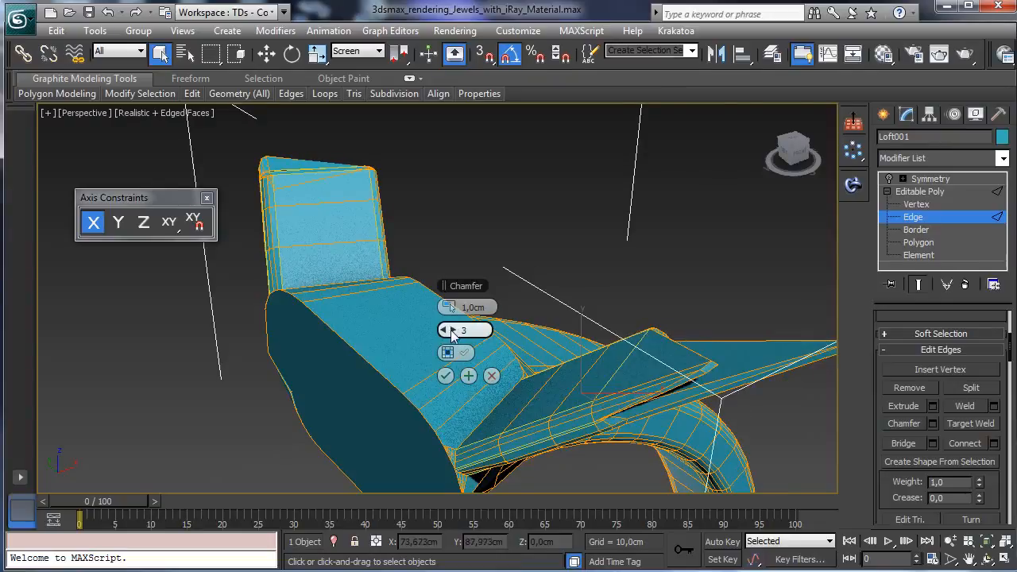
{"action": "left_click", "coordinate": [454, 331]}
{"action": "left_click", "coordinate": [455, 334]}
{"action": "left_click_drag", "start_coordinate": [454, 309], "coordinate": [445, 307]}
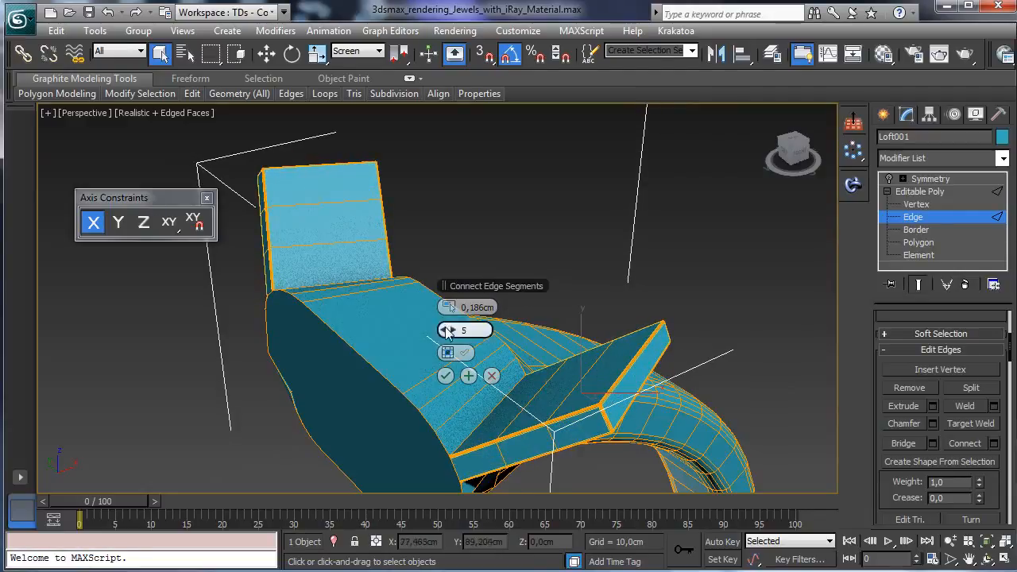
{"action": "left_click", "coordinate": [445, 376]}
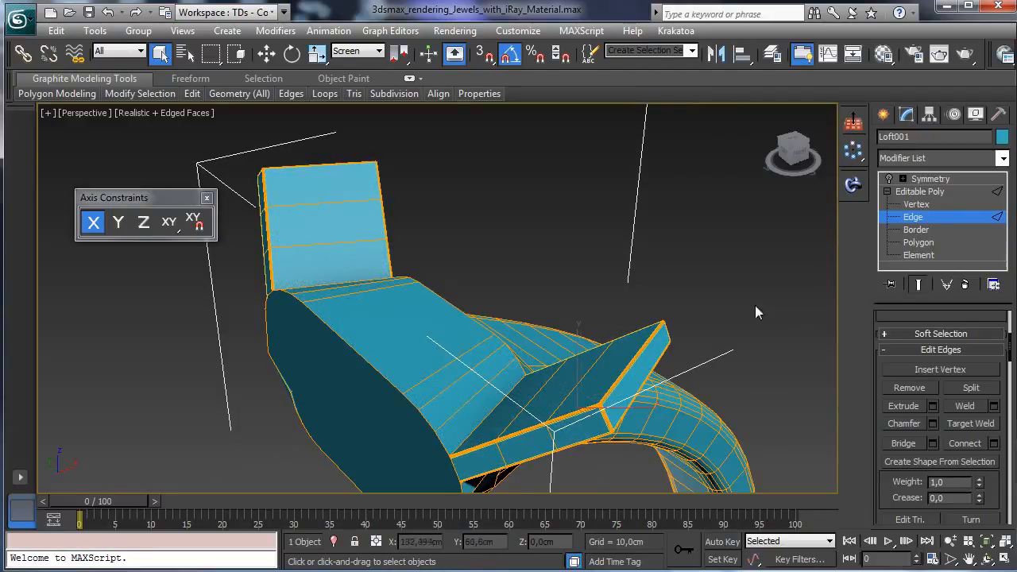
Step: Leave edge editing and turn the Symmetry modifier back on to display the complete ring
{"action": "left_click", "coordinate": [919, 191]}
{"action": "left_click", "coordinate": [889, 179]}
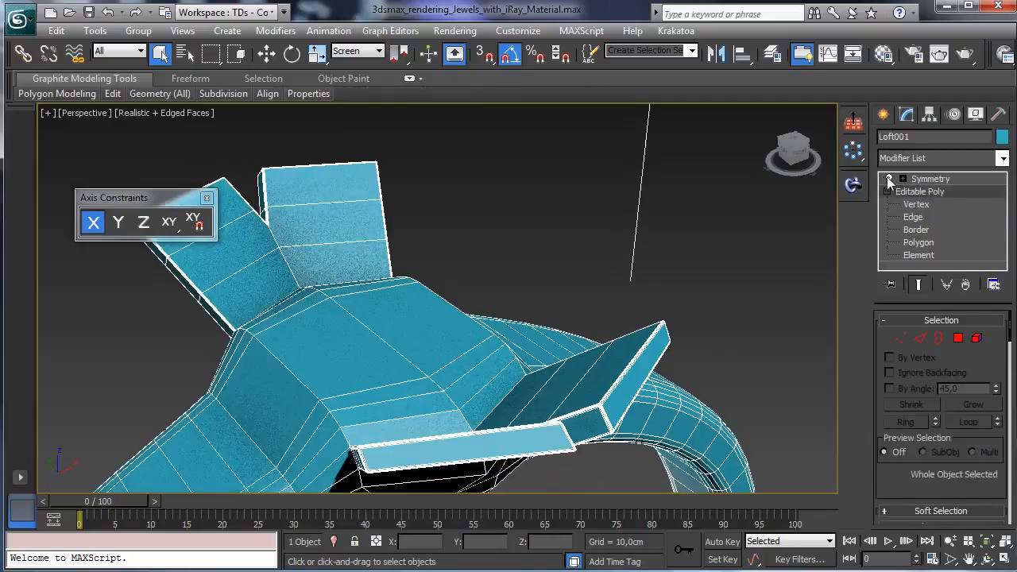
{"action": "left_click", "coordinate": [989, 560]}
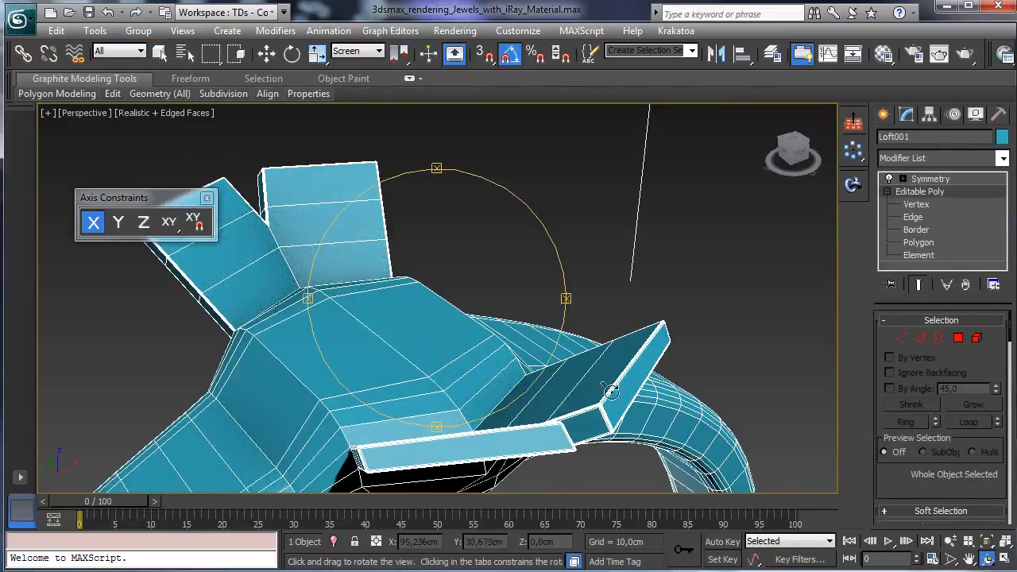
{"action": "left_click_drag", "start_coordinate": [416, 328], "coordinate": [483, 305]}
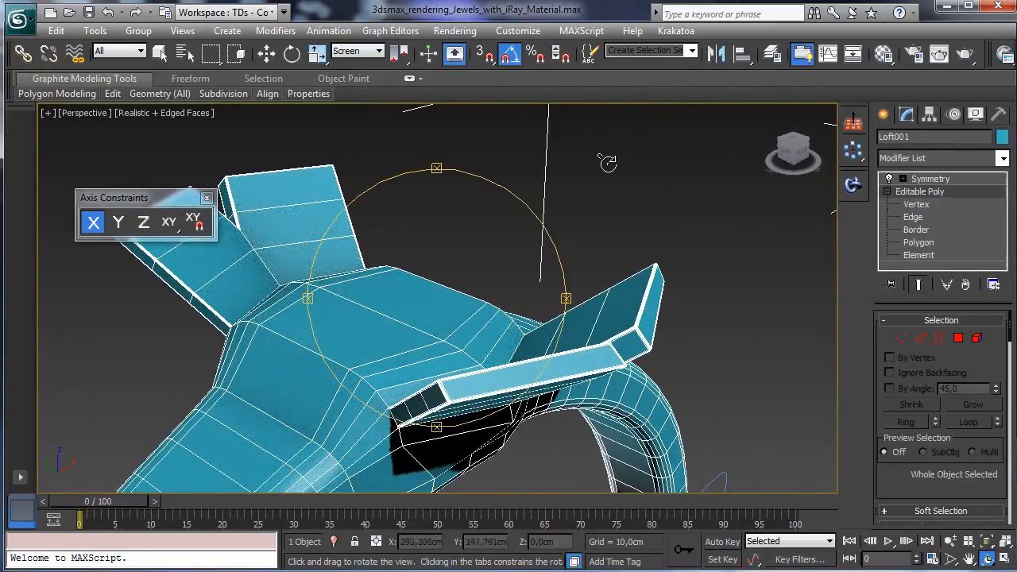
Step: Bevel the flat polygon between the prongs downward and inward to form a recessed seat on both halves
{"action": "left_click", "coordinate": [957, 338]}
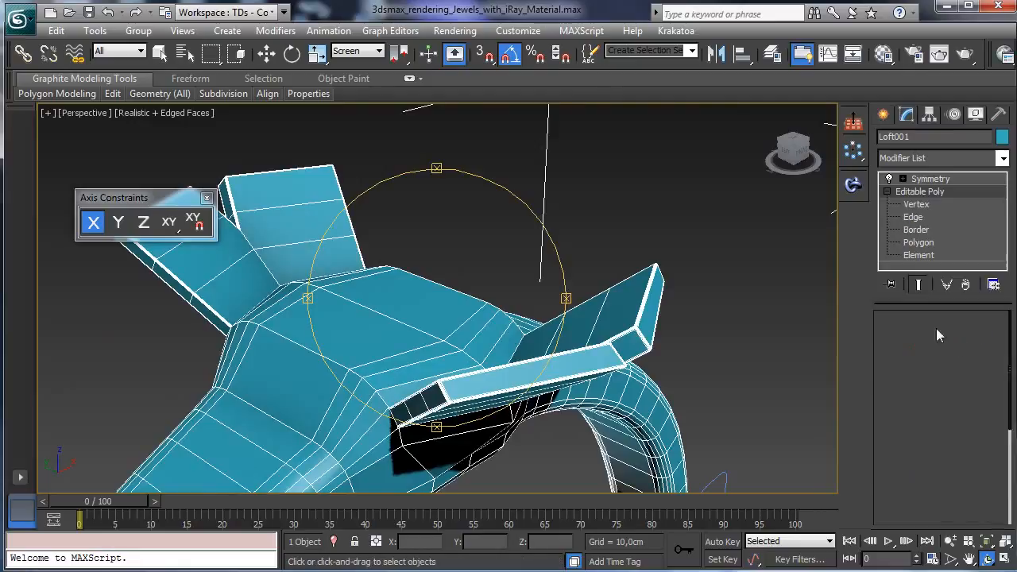
{"action": "left_click", "coordinate": [406, 308]}
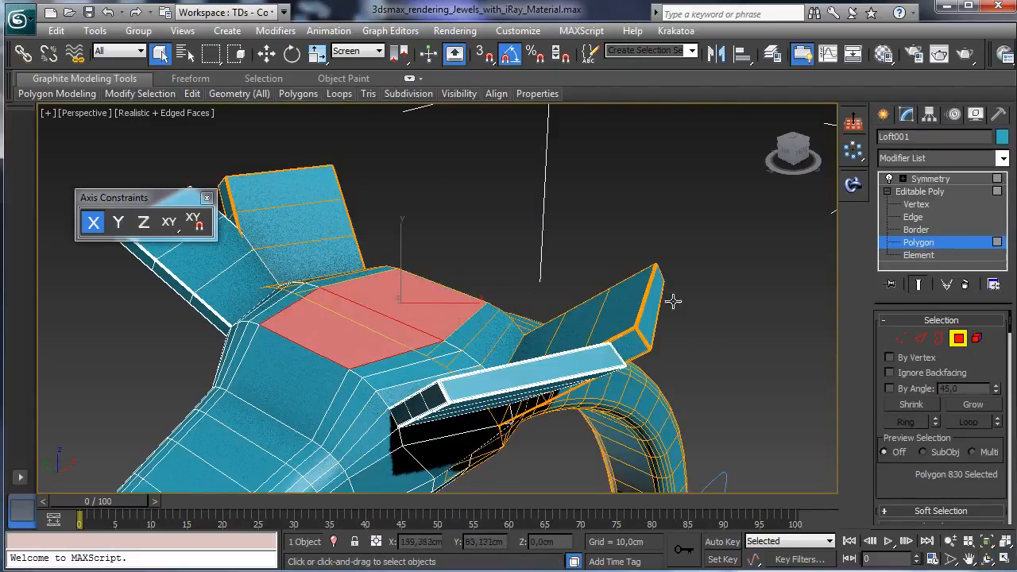
{"action": "left_click_drag", "start_coordinate": [906, 476], "coordinate": [880, 284]}
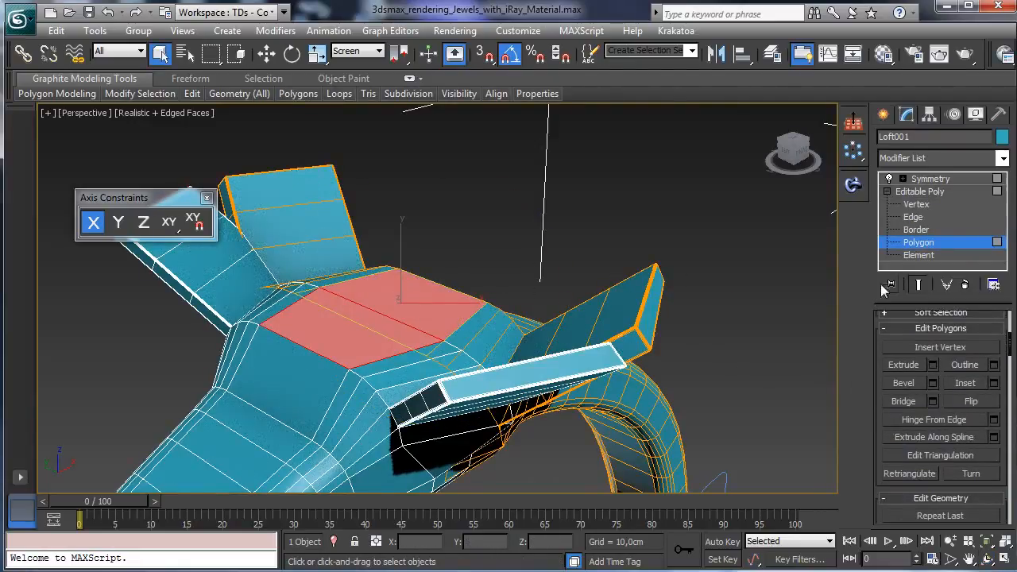
{"action": "left_click", "coordinate": [933, 383]}
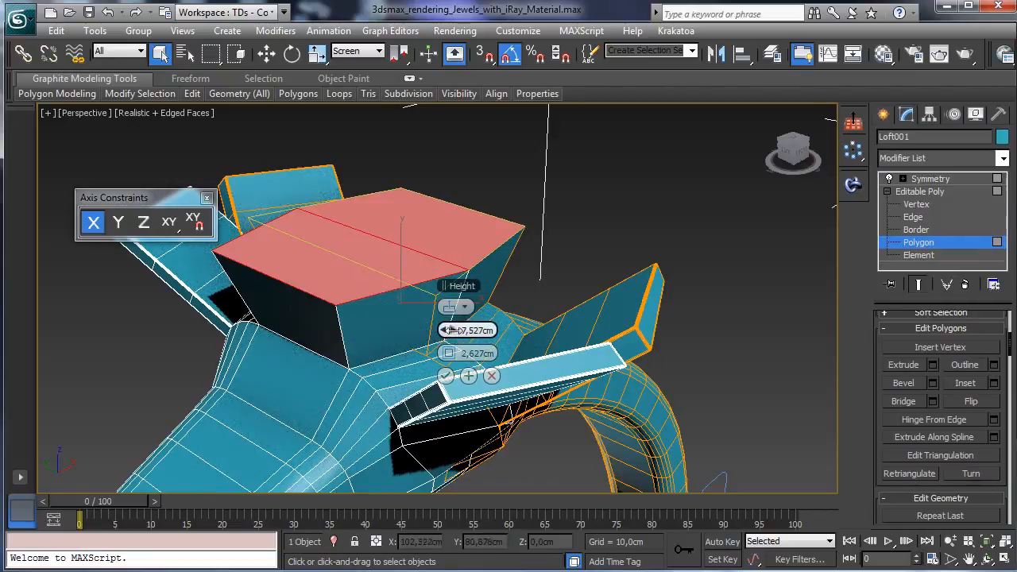
{"action": "mouse_move", "coordinate": [449, 329]}
{"action": "left_mouse_down"}
{"action": "mouse_move", "coordinate": [397, 323]}
{"action": "mouse_move", "coordinate": [452, 328]}
{"action": "mouse_move", "coordinate": [449, 354]}
{"action": "mouse_move", "coordinate": [432, 351]}
{"action": "mouse_move", "coordinate": [448, 329]}
{"action": "mouse_move", "coordinate": [461, 332]}
{"action": "left_mouse_up"}
{"action": "left_click", "coordinate": [445, 375]}
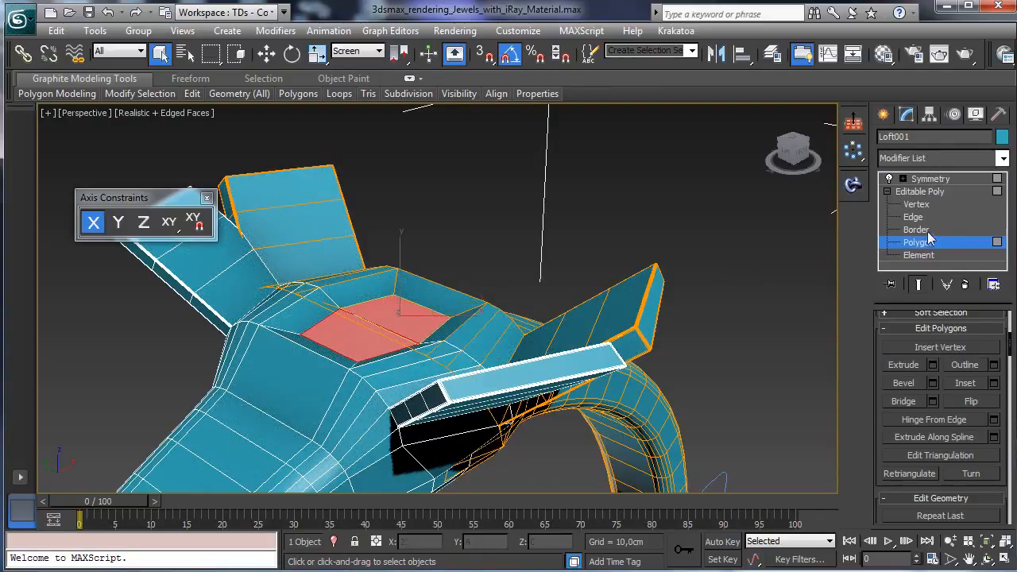
{"action": "left_click", "coordinate": [931, 243]}
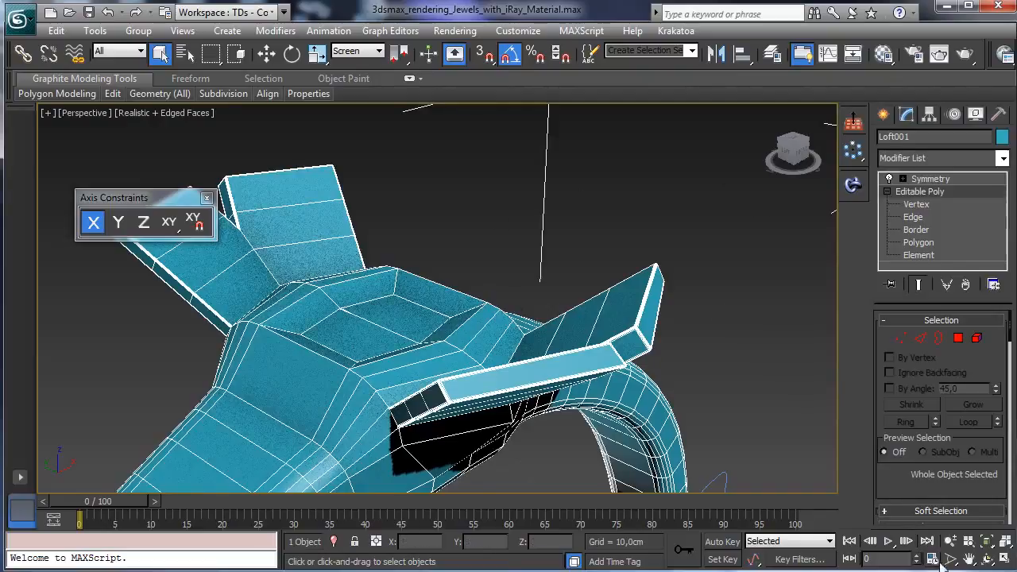
Step: Frame the whole ring in perspective and return to the four-viewport layout
{"action": "left_click", "coordinate": [950, 541]}
{"action": "left_click_drag", "start_coordinate": [700, 382], "coordinate": [700, 443]}
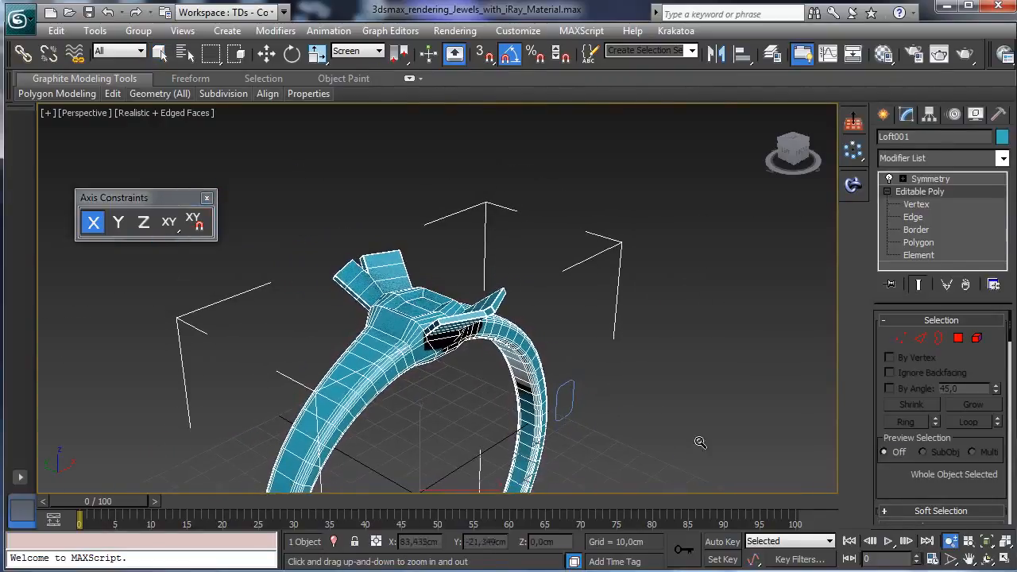
{"action": "left_click", "coordinate": [968, 559]}
{"action": "left_click_drag", "start_coordinate": [500, 416], "coordinate": [527, 307]}
{"action": "left_click", "coordinate": [162, 54]}
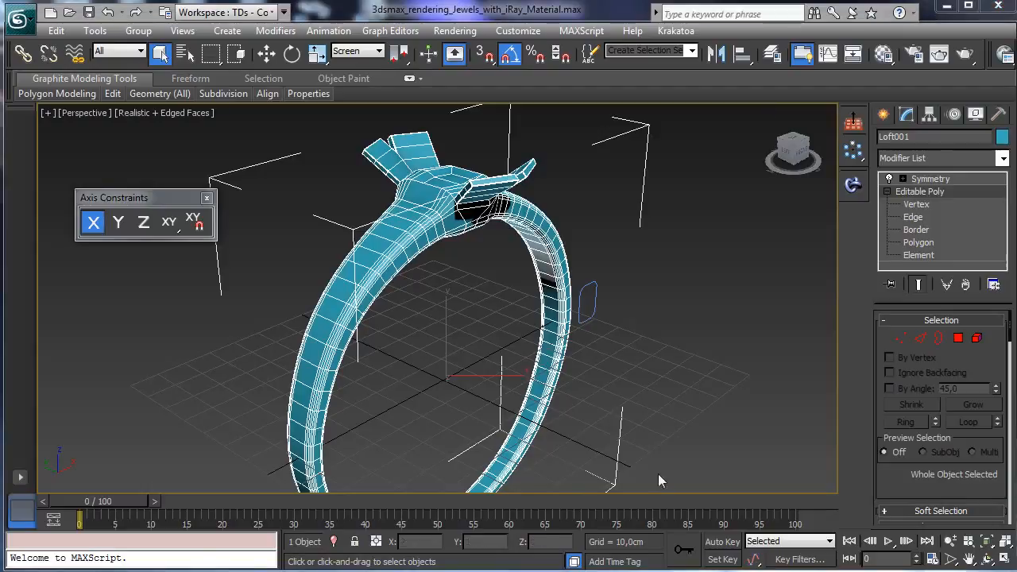
{"action": "left_click", "coordinate": [1003, 561]}
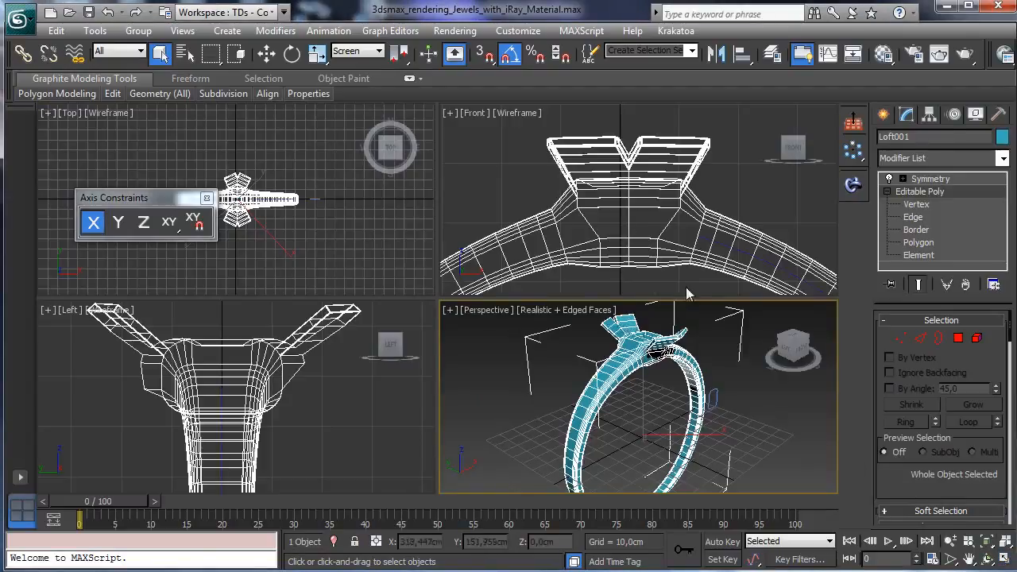
Step: Bring up the Extended Primitives category for creating new geometry
{"action": "left_click", "coordinate": [883, 114]}
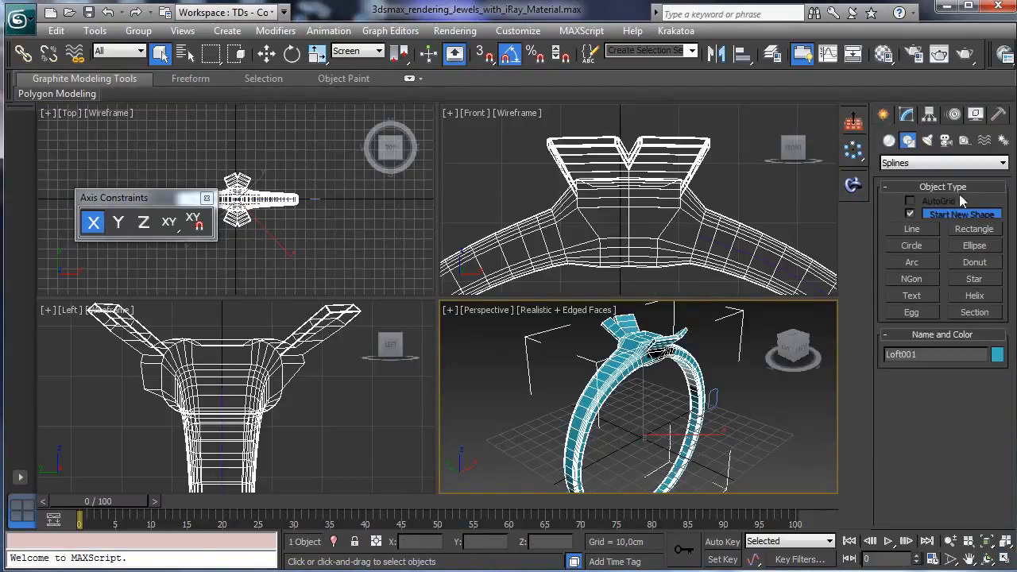
{"action": "left_click", "coordinate": [889, 139]}
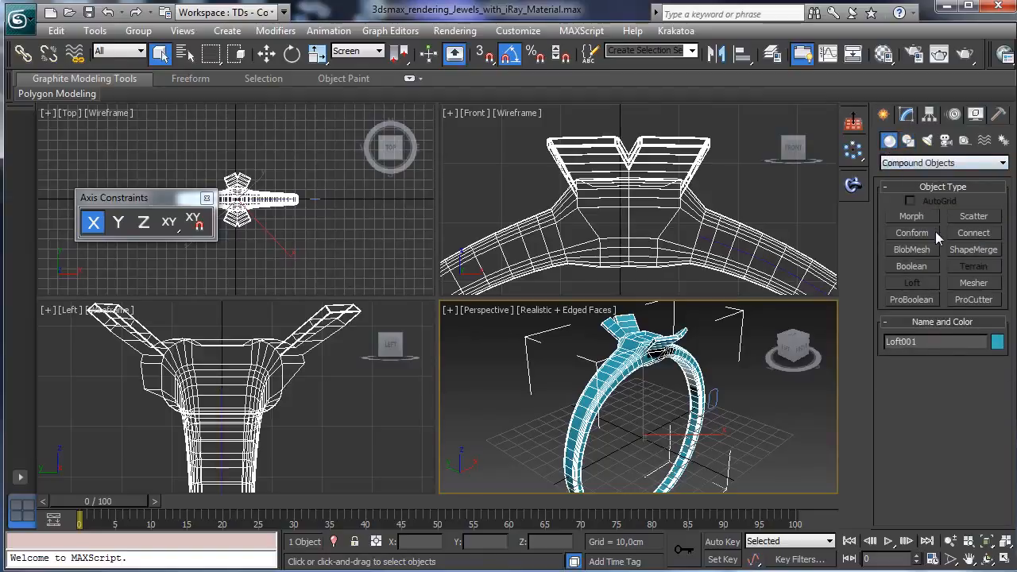
{"action": "left_click", "coordinate": [903, 162]}
{"action": "left_click", "coordinate": [914, 173]}
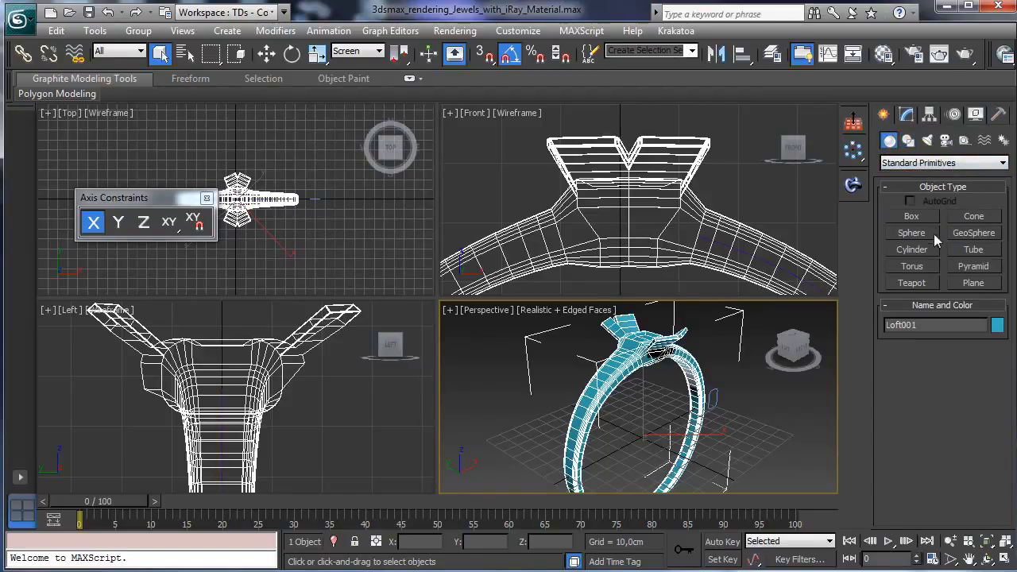
{"action": "left_click", "coordinate": [912, 233]}
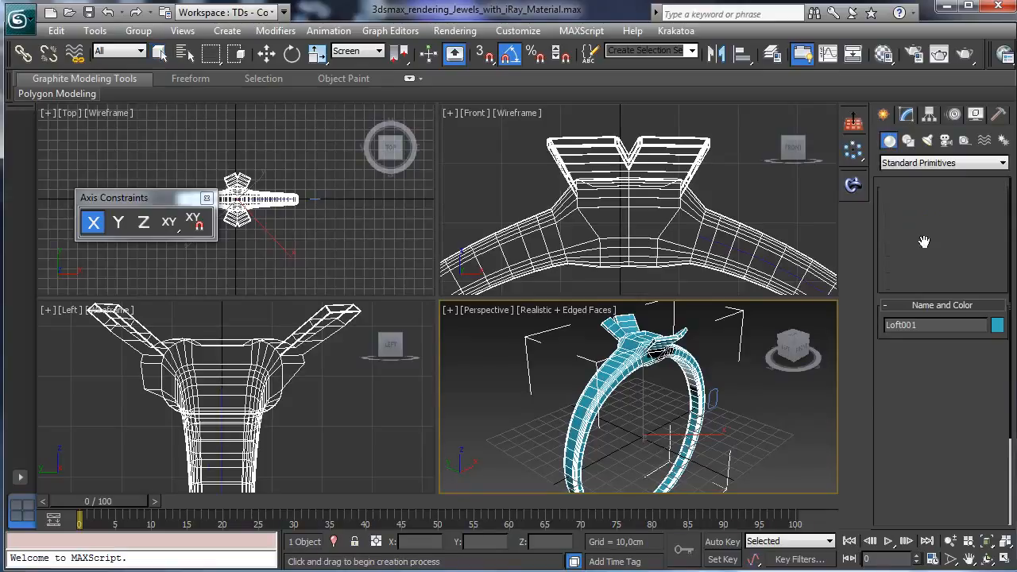
{"action": "left_click", "coordinate": [917, 162]}
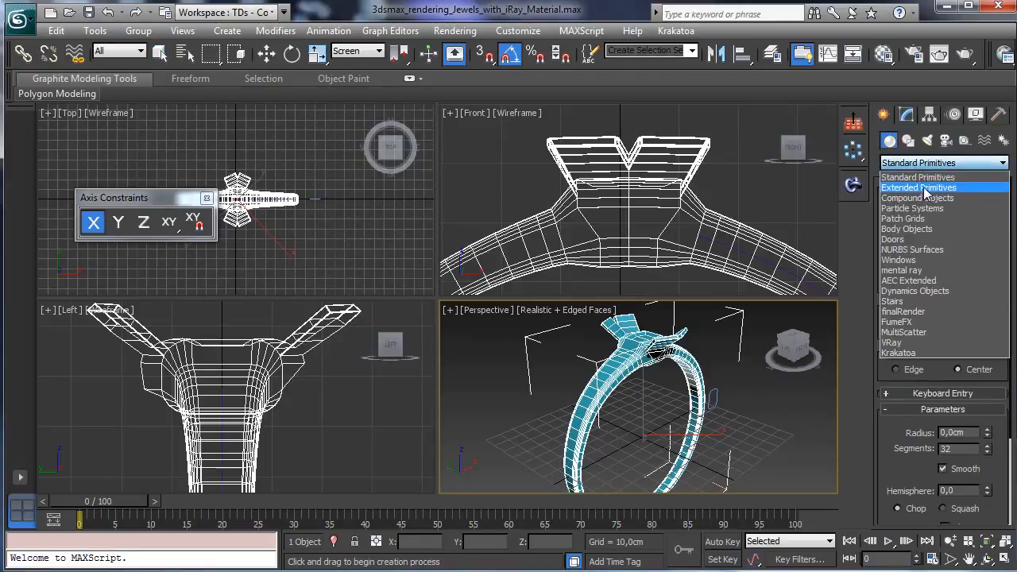
{"action": "left_click", "coordinate": [924, 187]}
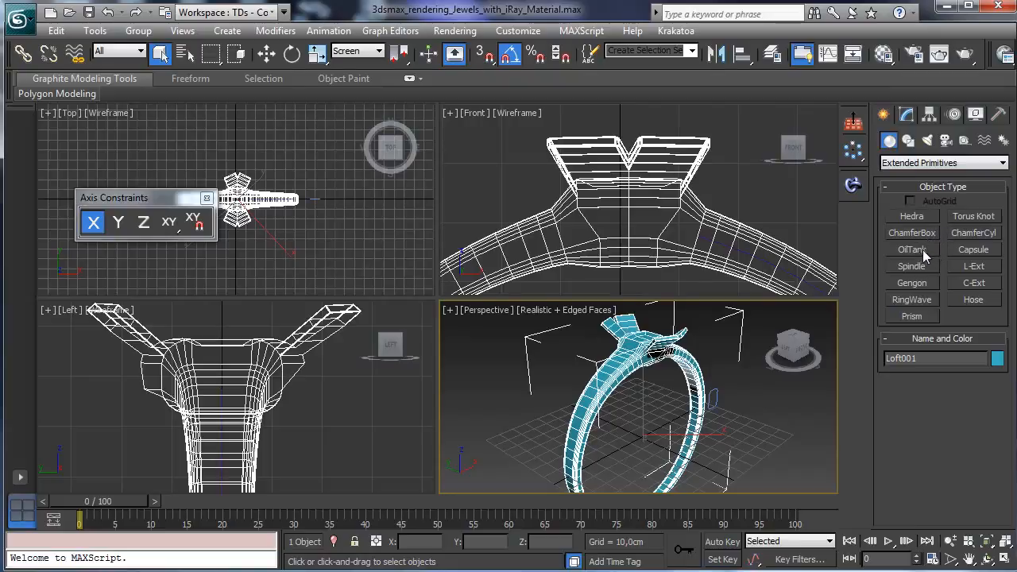
Step: Try a capsule of about 53 cm radius and 179 cm height with 6 sides beside the ring, and delete it
{"action": "left_click", "coordinate": [974, 250]}
{"action": "left_click_drag", "start_coordinate": [341, 213], "coordinate": [370, 258]}
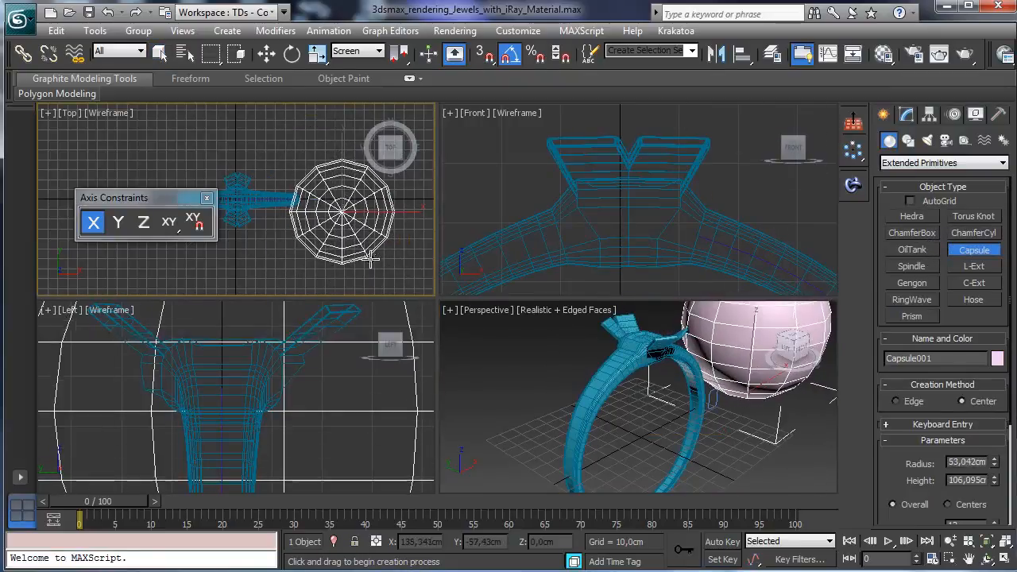
{"action": "left_click", "coordinate": [362, 184]}
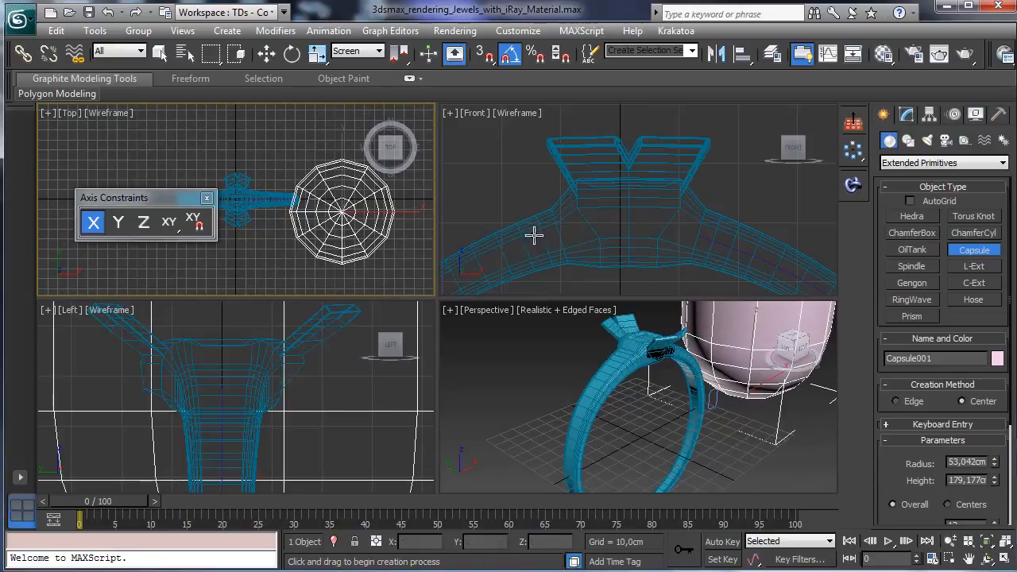
{"action": "scroll", "coordinate": [994, 486], "scroll_direction": "down", "scroll_amount": 3}
{"action": "left_click_drag", "start_coordinate": [993, 415], "coordinate": [988, 463]}
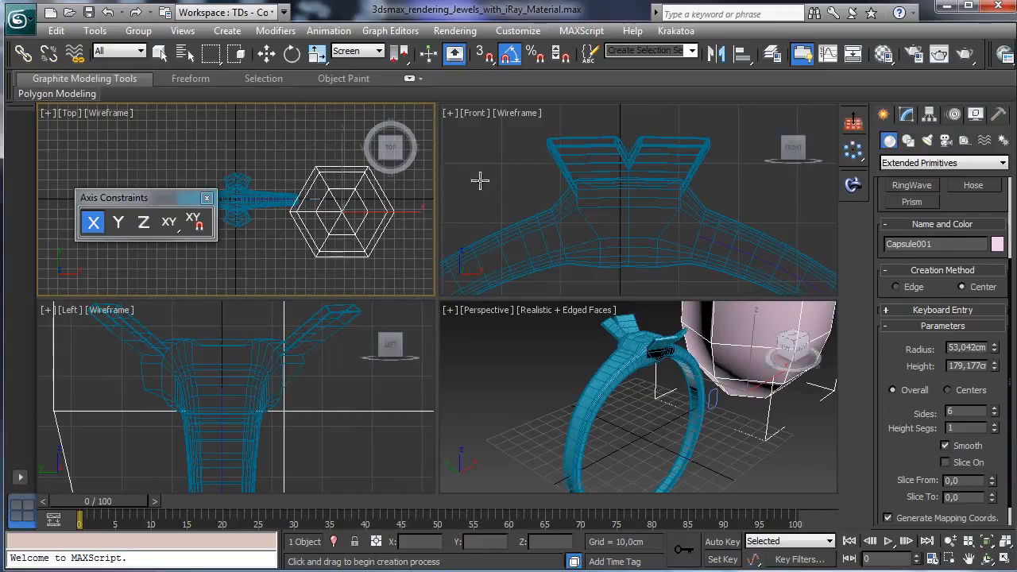
{"action": "key", "text": "Delete"}
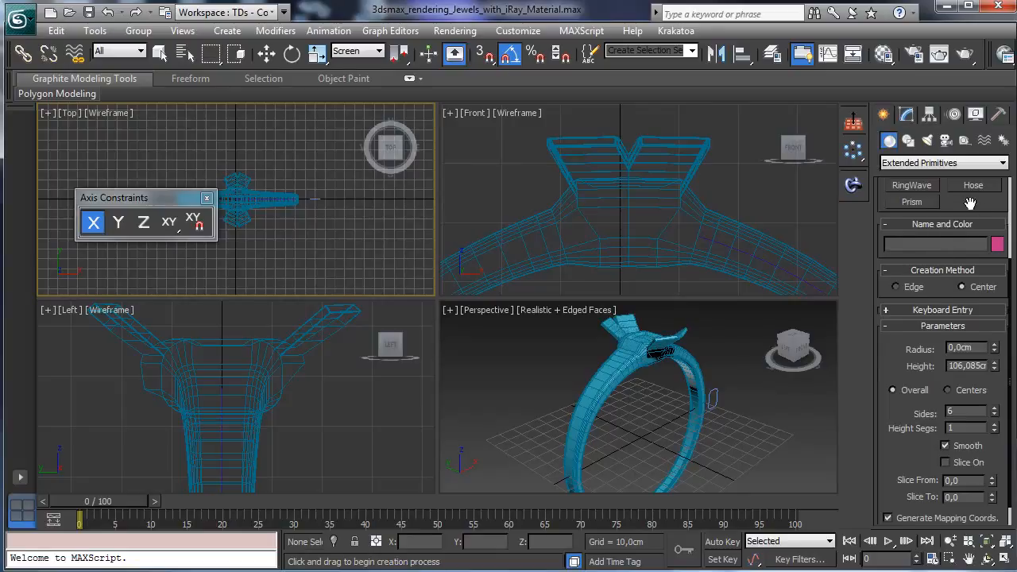
Step: Create a ChamferBox over the setting in the Top view, about 42 cm long, 25 cm wide and 23 cm high, with a fillet of about 7 cm
{"action": "left_click_drag", "start_coordinate": [970, 204], "coordinate": [938, 314]}
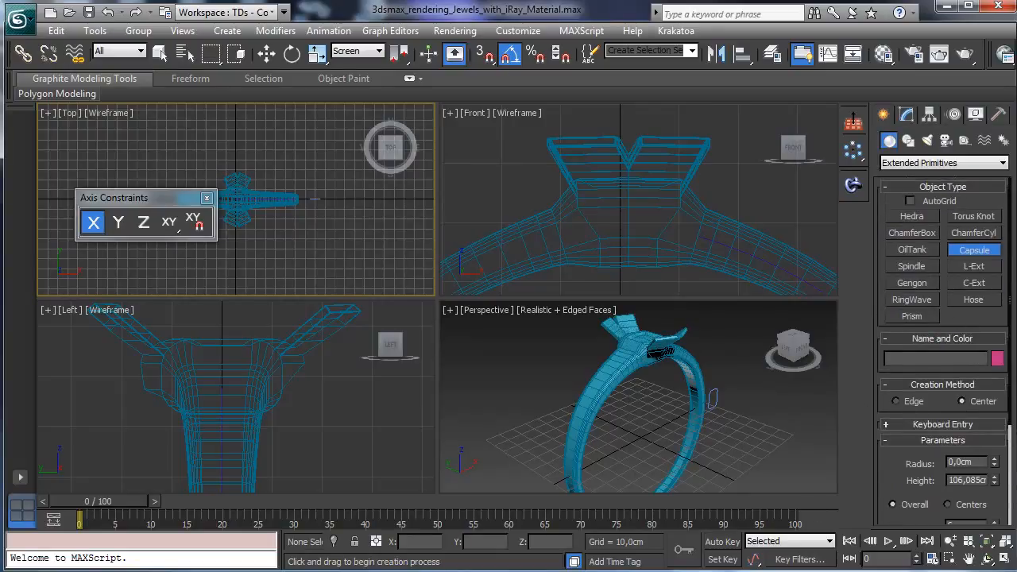
{"action": "left_click", "coordinate": [974, 232]}
{"action": "left_click", "coordinate": [911, 232]}
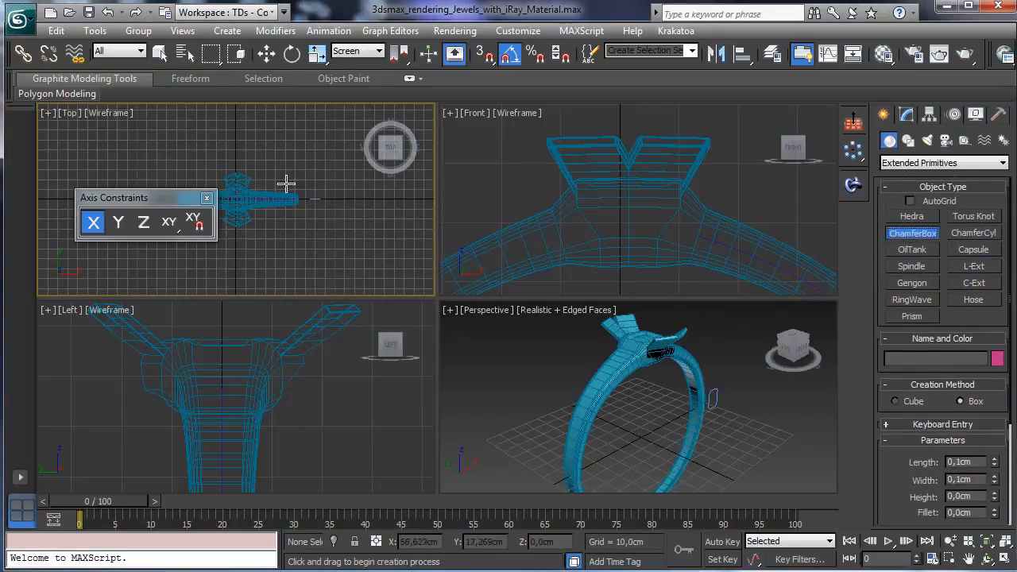
{"action": "left_click_drag", "start_coordinate": [223, 181], "coordinate": [251, 220]}
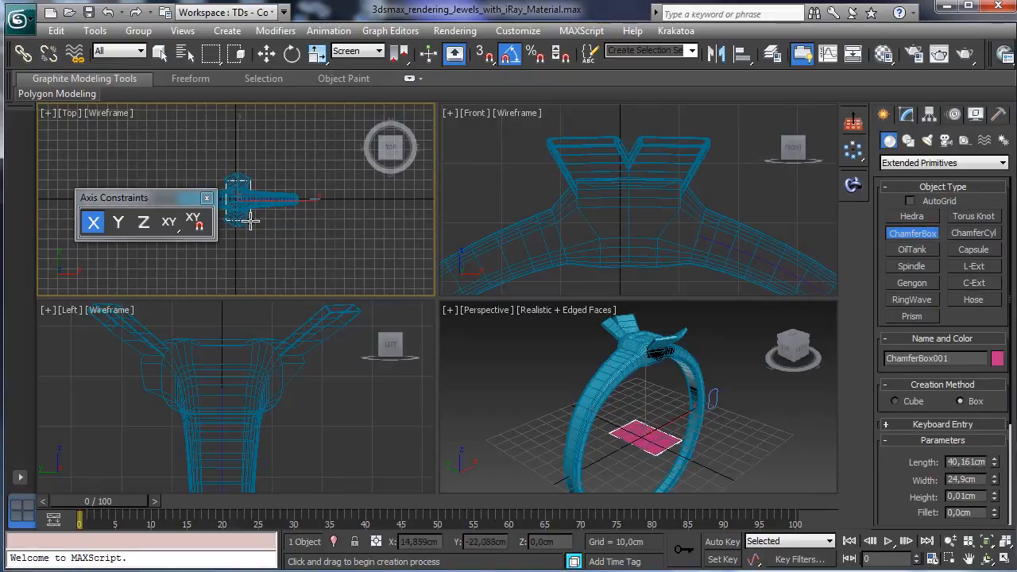
{"action": "left_click", "coordinate": [241, 190]}
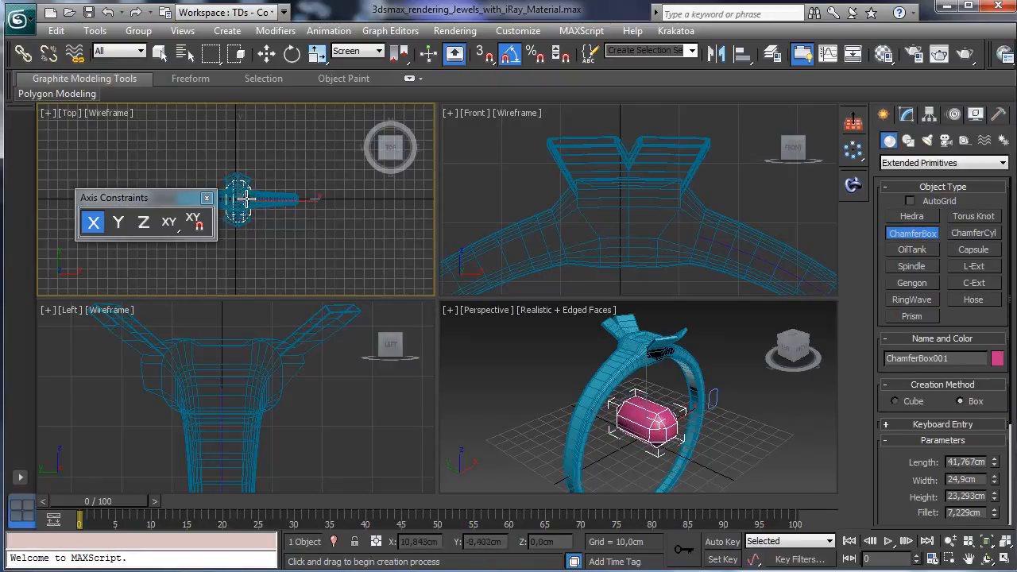
Step: Align the chamfer box's centre with the ring's centre in X and Y position, leaving Z position out
{"action": "left_click", "coordinate": [266, 53]}
{"action": "right_click", "coordinate": [682, 378]}
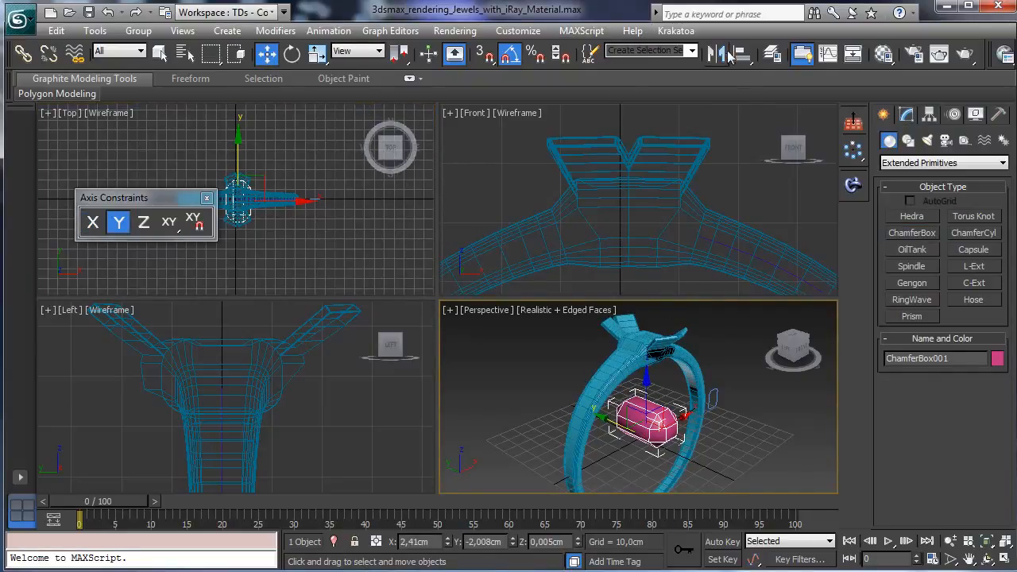
{"action": "left_click", "coordinate": [731, 54]}
{"action": "left_click", "coordinate": [687, 370]}
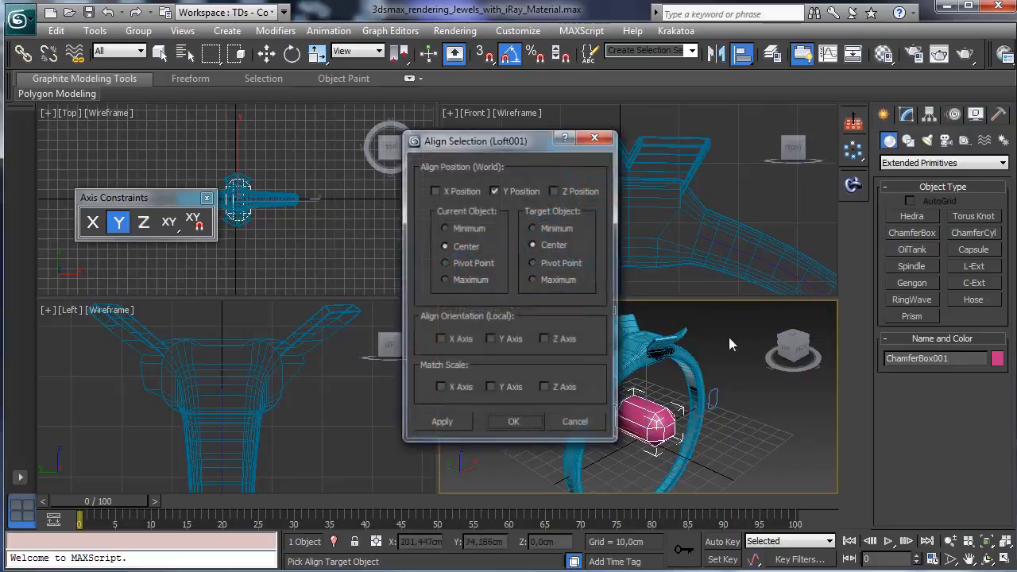
{"action": "left_click", "coordinate": [467, 191]}
{"action": "left_click_drag", "start_coordinate": [517, 148], "coordinate": [355, 235]}
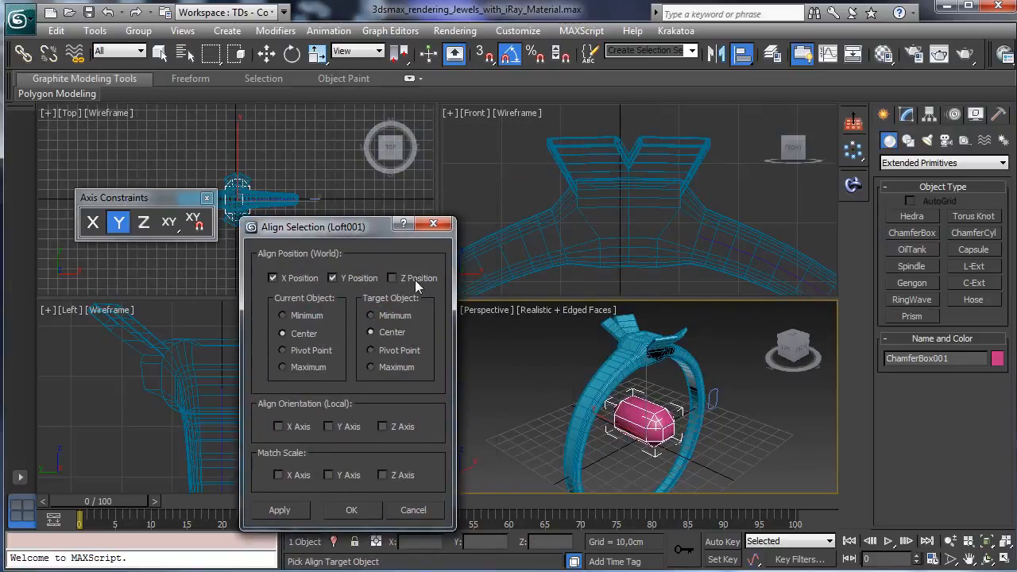
{"action": "left_click", "coordinate": [342, 509]}
Step: Move the chamfer box straight up into the ring's setting, to a Z position of about 67 cm
{"action": "left_click_drag", "start_coordinate": [642, 395], "coordinate": [633, 294]}
{"action": "right_click", "coordinate": [730, 290]}
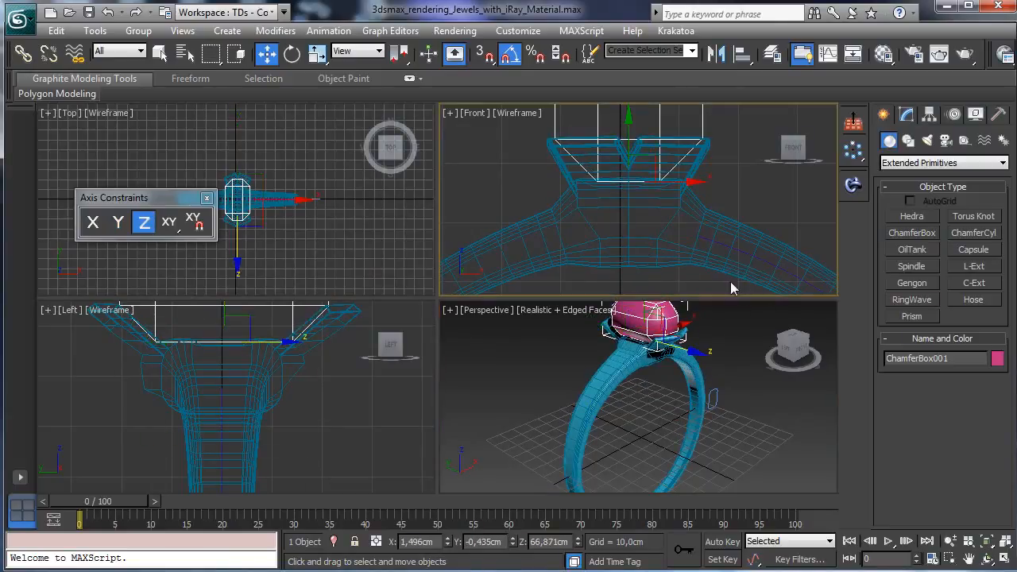
{"action": "right_click", "coordinate": [826, 482]}
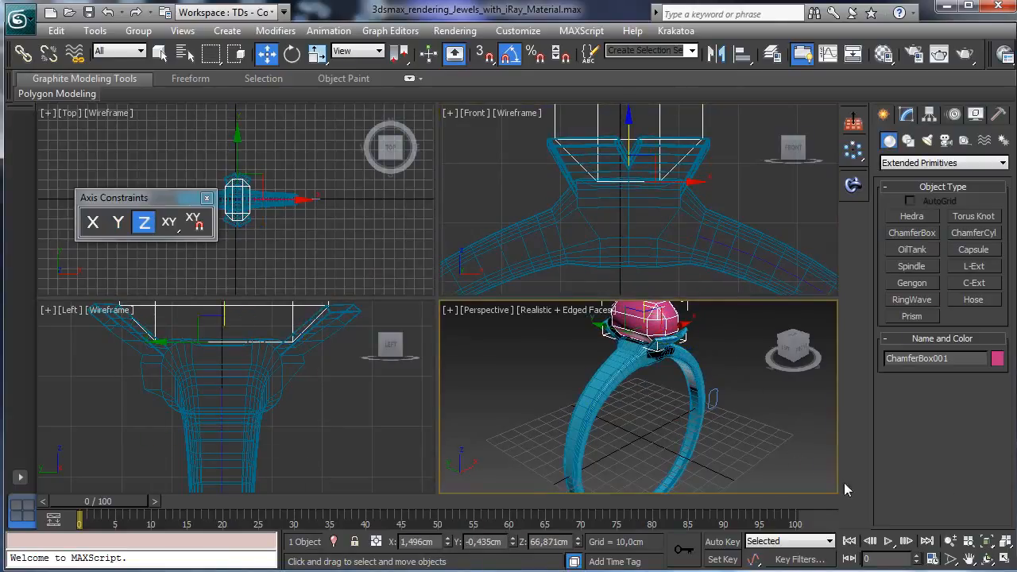
Step: Raise the stone slightly along Z between the prongs, to a Z position of about 71 cm
{"action": "left_click", "coordinate": [1004, 560]}
{"action": "left_click", "coordinate": [970, 559]}
{"action": "left_click_drag", "start_coordinate": [533, 344], "coordinate": [524, 488]}
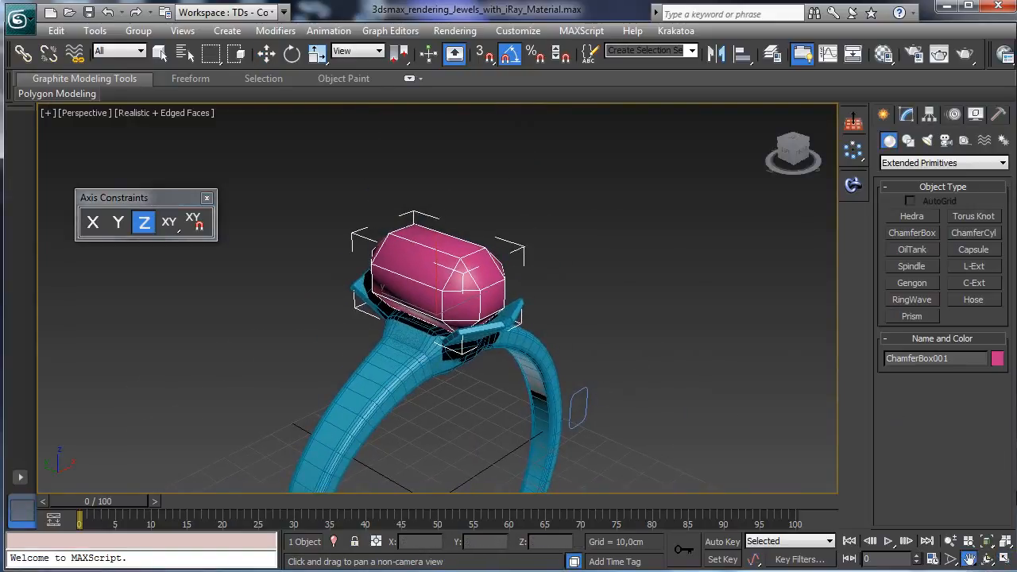
{"action": "left_click", "coordinate": [989, 562]}
{"action": "left_click_drag", "start_coordinate": [437, 334], "coordinate": [500, 314]}
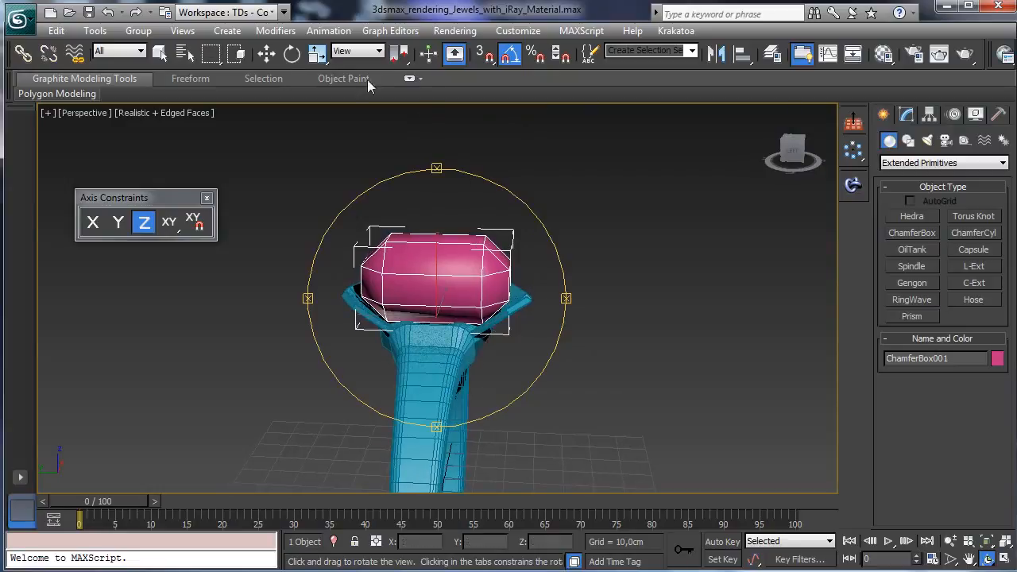
{"action": "left_click", "coordinate": [162, 52]}
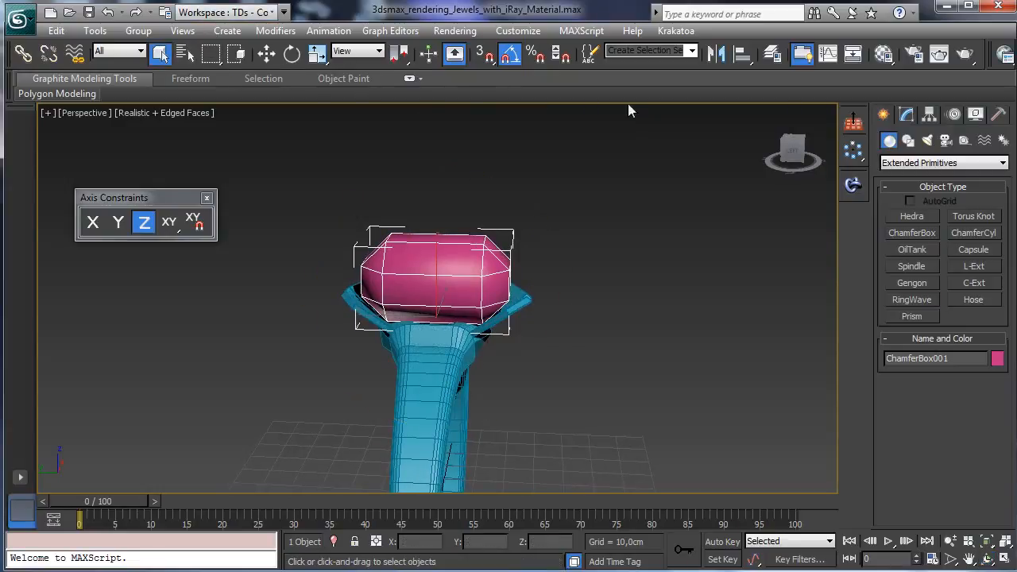
{"action": "left_click", "coordinate": [905, 115]}
{"action": "key", "text": "w"}
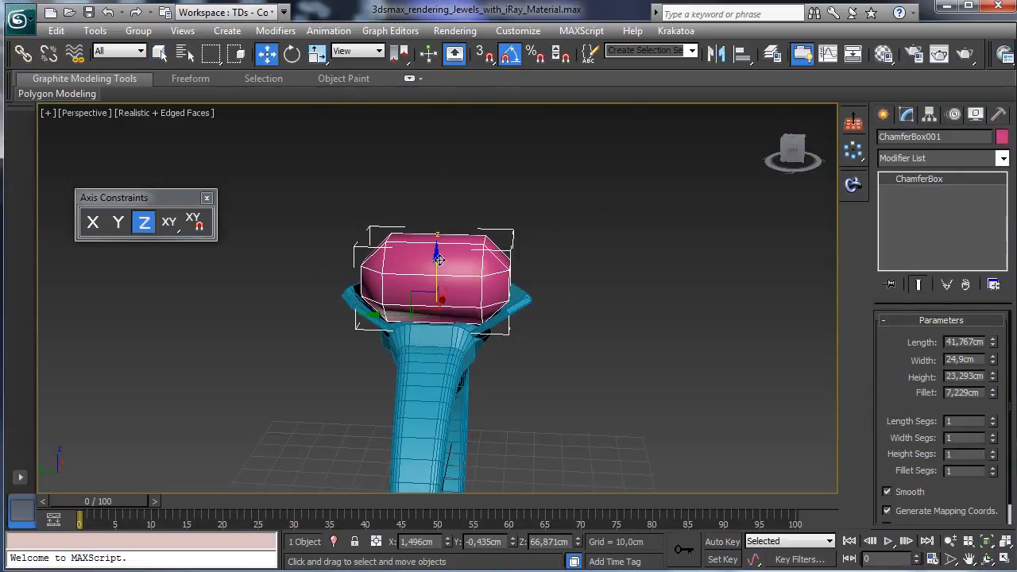
{"action": "left_click_drag", "start_coordinate": [439, 259], "coordinate": [438, 240]}
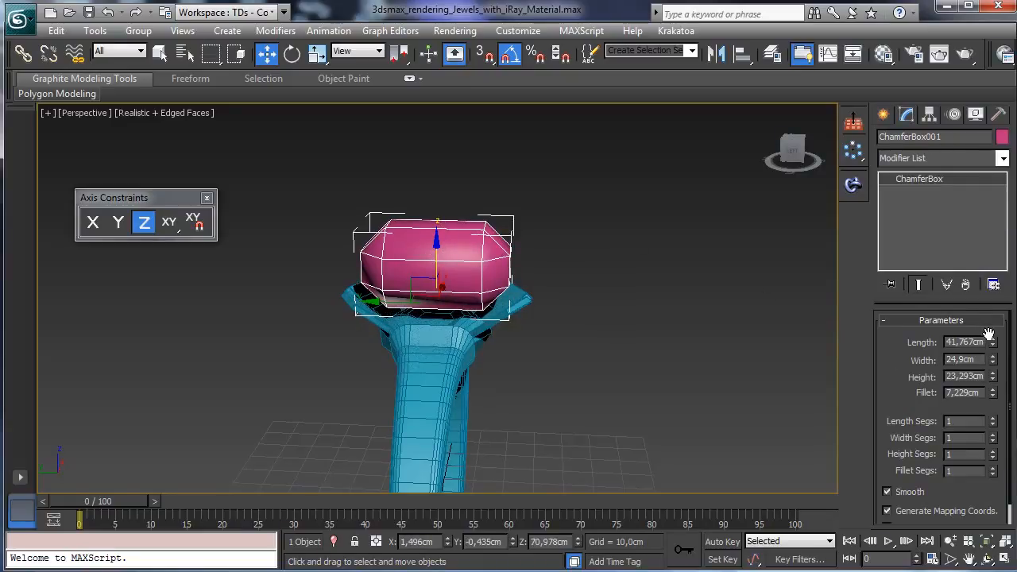
Step: Resize the stone to about 48.5 cm long, 32 cm wide and 18 cm high, with a fillet of about 7.5 cm
{"action": "left_click_drag", "start_coordinate": [993, 341], "coordinate": [984, 332]}
{"action": "left_click", "coordinate": [987, 559]}
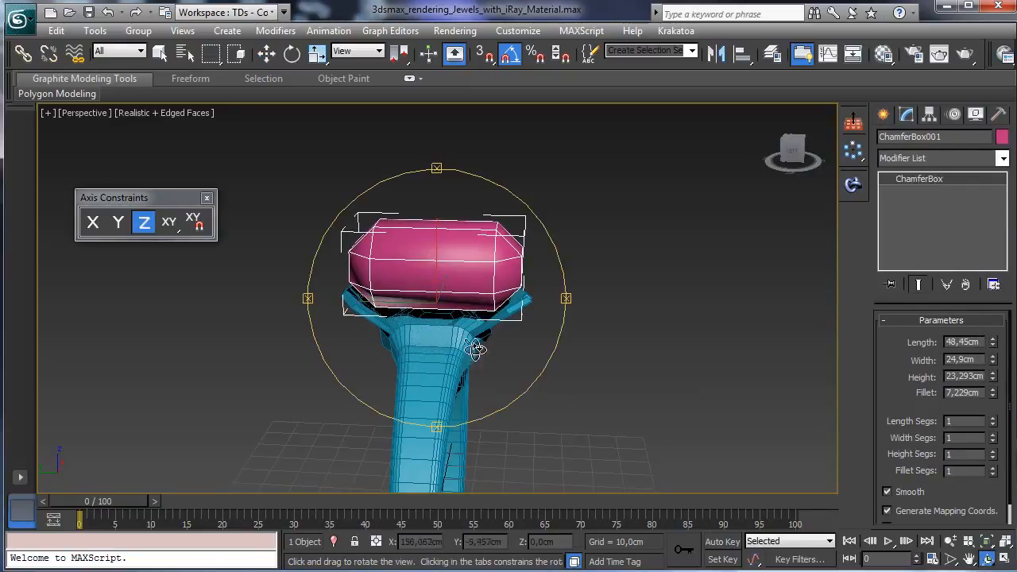
{"action": "left_click_drag", "start_coordinate": [476, 347], "coordinate": [383, 350]}
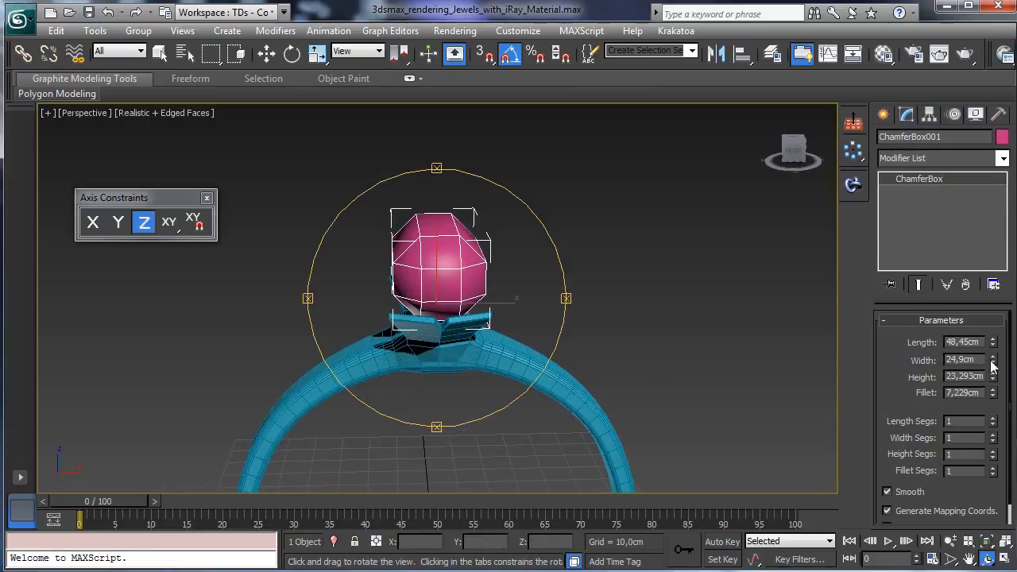
{"action": "left_click_drag", "start_coordinate": [992, 361], "coordinate": [978, 337]}
{"action": "left_click_drag", "start_coordinate": [471, 358], "coordinate": [730, 330]}
{"action": "mouse_move", "coordinate": [995, 382]}
{"action": "left_mouse_down"}
{"action": "mouse_move", "coordinate": [992, 395]}
{"action": "mouse_move", "coordinate": [996, 383]}
{"action": "left_mouse_up"}
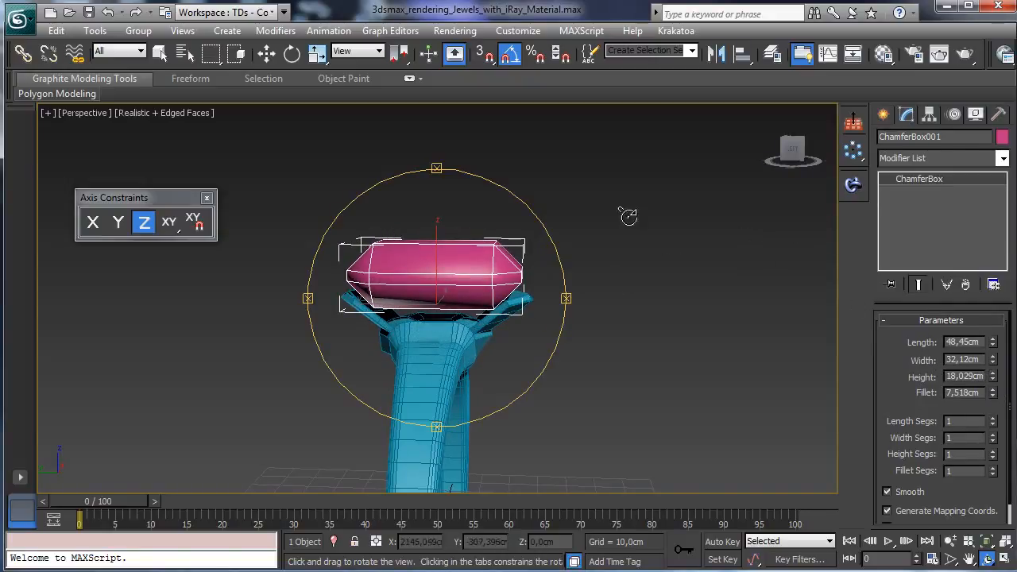
Step: Lift the stone clear of the prongs to a Z position of about 80 cm and convert it to Editable Poly
{"action": "left_click", "coordinate": [266, 54]}
{"action": "left_click_drag", "start_coordinate": [436, 252], "coordinate": [469, 208]}
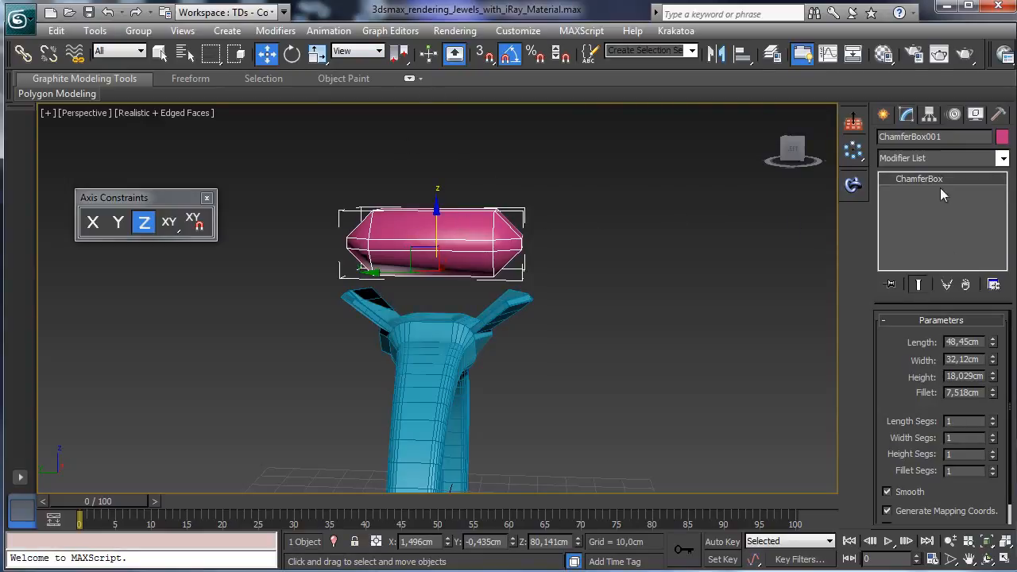
{"action": "right_click", "coordinate": [447, 242]}
{"action": "mouse_move", "coordinate": [555, 383]}
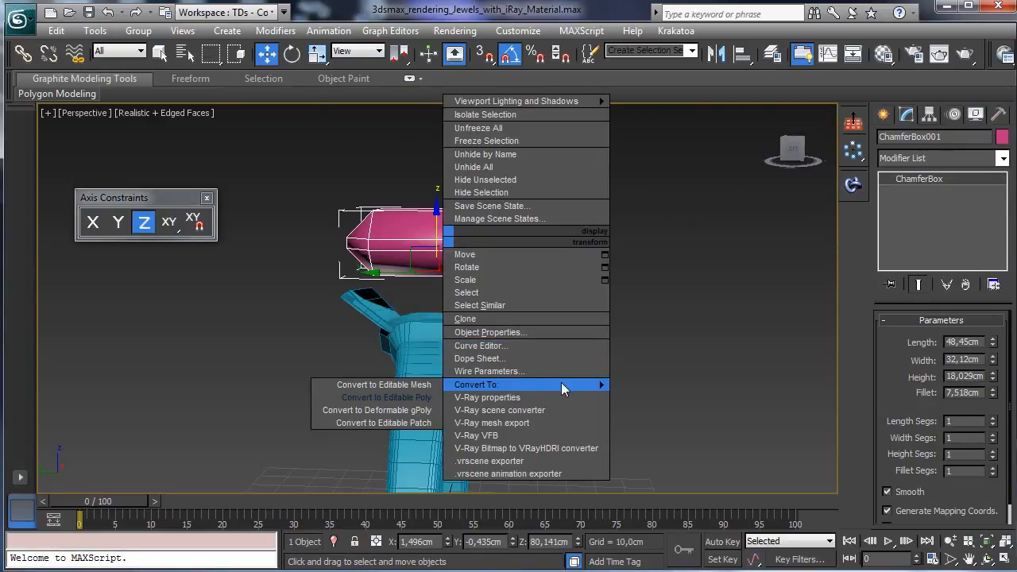
{"action": "left_click", "coordinate": [390, 397]}
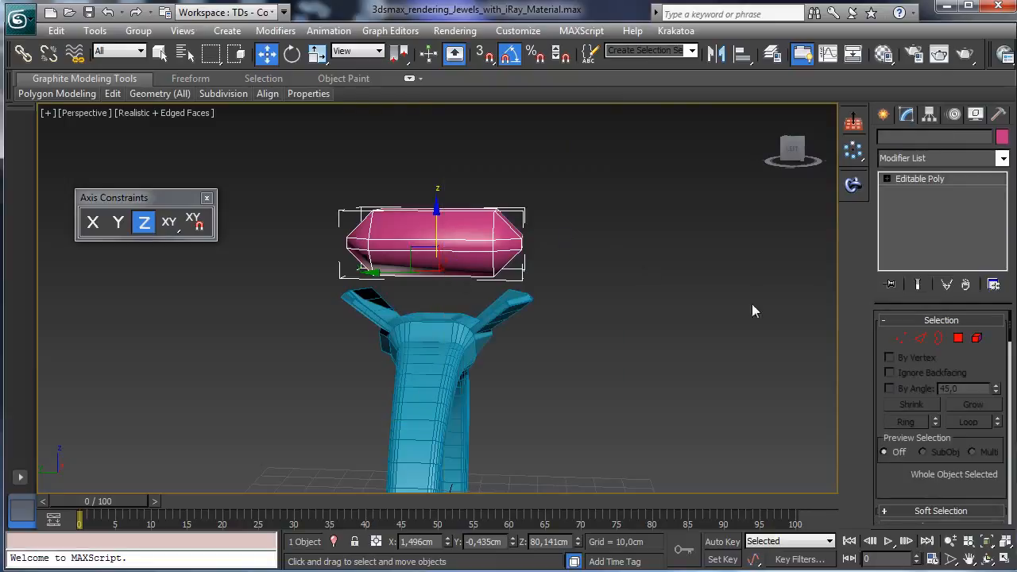
Step: Select the ring of long polygons running around the top, sides and underside of the stone at polygon level
{"action": "left_click", "coordinate": [918, 338]}
{"action": "left_click", "coordinate": [958, 340]}
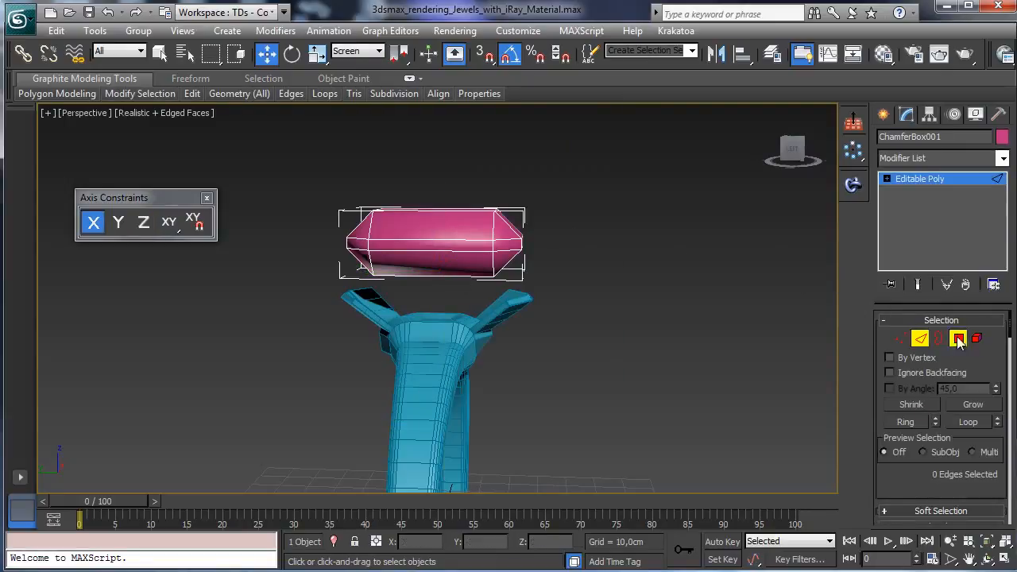
{"action": "left_click", "coordinate": [421, 211]}
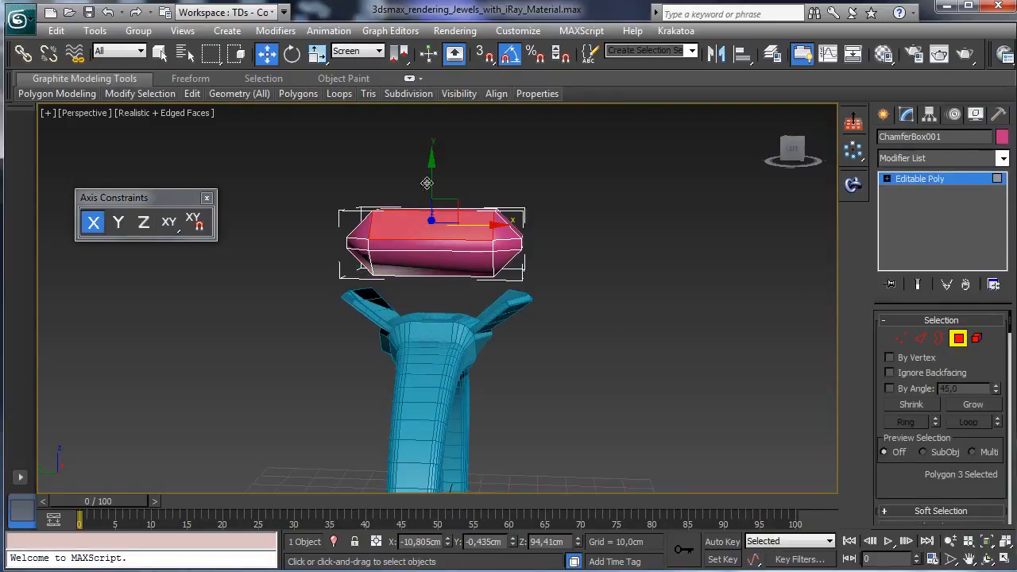
{"action": "left_click", "coordinate": [453, 274], "text": "shift"}
{"action": "left_click", "coordinate": [986, 558]}
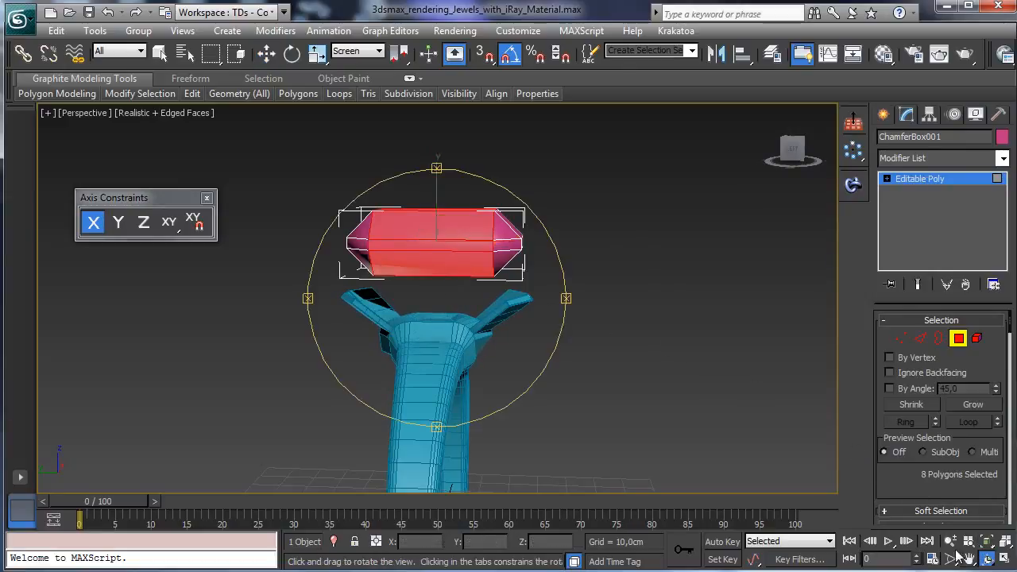
{"action": "left_click_drag", "start_coordinate": [419, 310], "coordinate": [395, 326]}
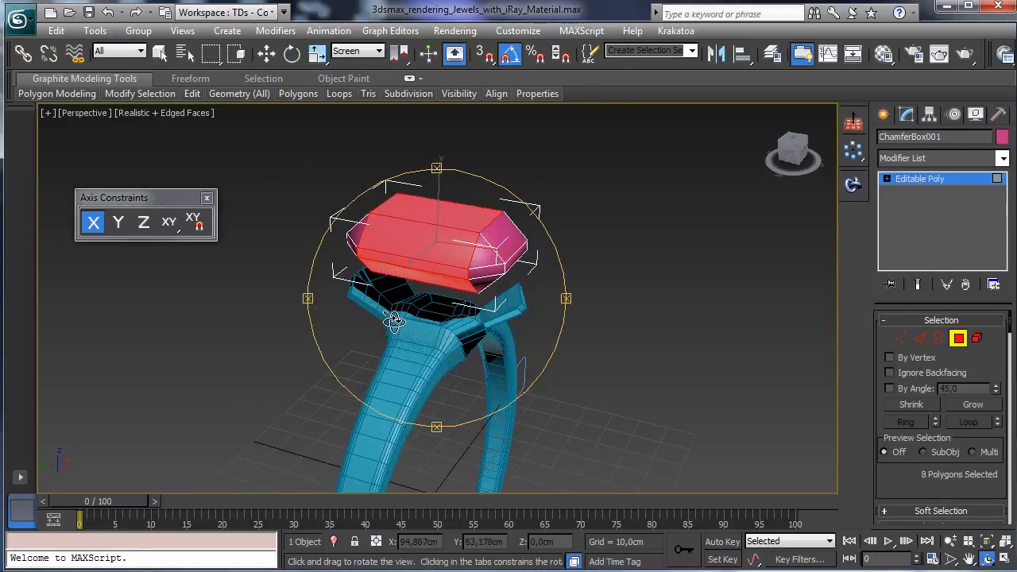
Step: Slice the selected polygons lengthwise and crosswise through the stone's middle, rotating the slice plane to Y -90° and X 90°
{"action": "left_click_drag", "start_coordinate": [993, 361], "coordinate": [981, 271]}
{"action": "left_click_drag", "start_coordinate": [894, 389], "coordinate": [906, 288]}
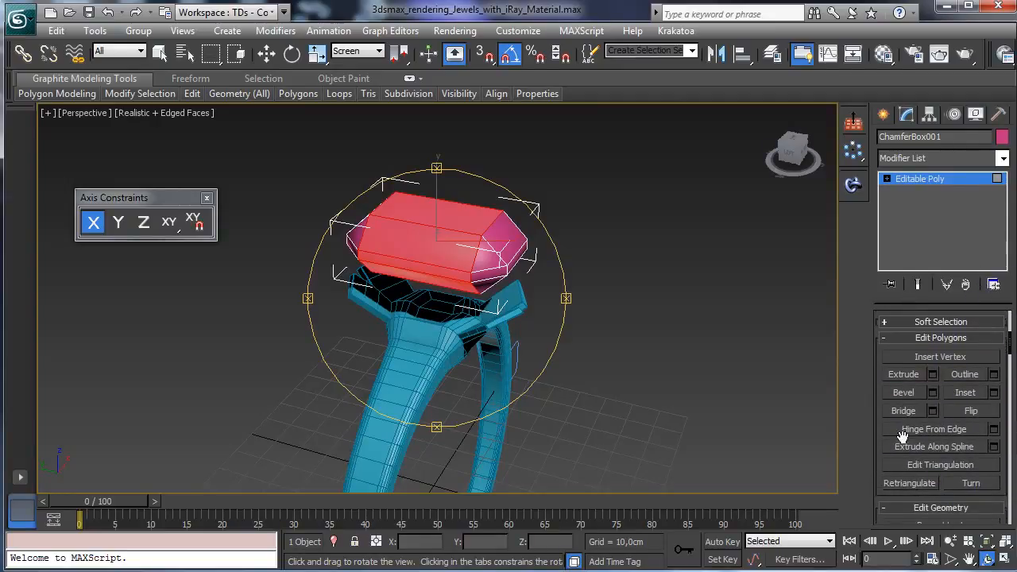
{"action": "scroll", "coordinate": [940, 488], "scroll_direction": "down", "scroll_amount": 5}
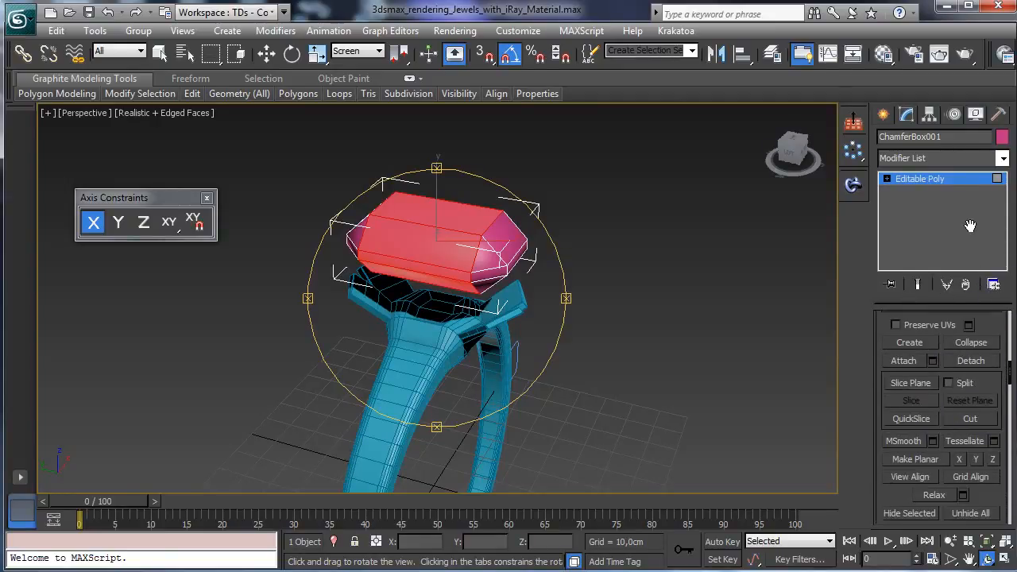
{"action": "left_click", "coordinate": [924, 378]}
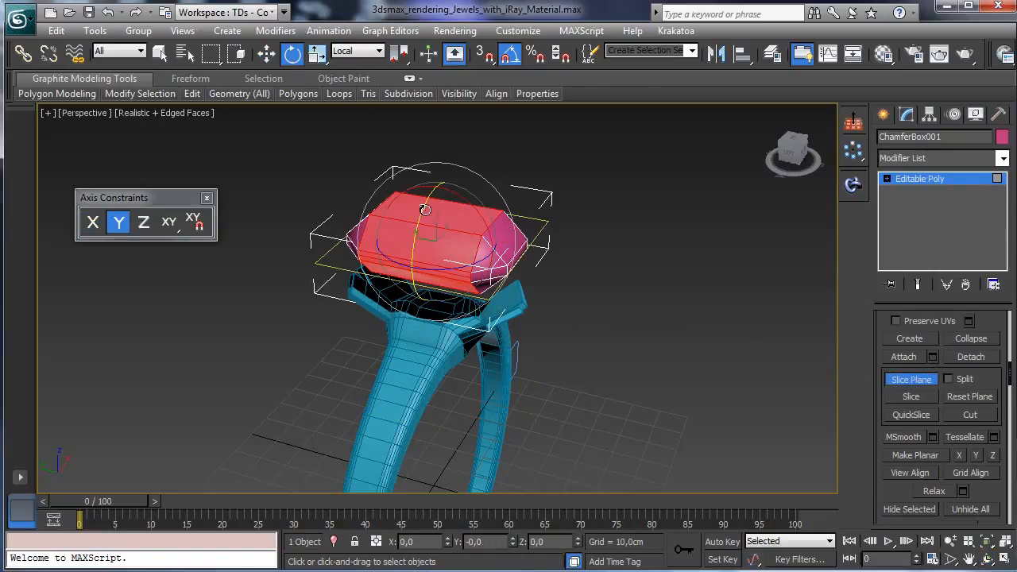
{"action": "left_click_drag", "start_coordinate": [431, 185], "coordinate": [390, 263]}
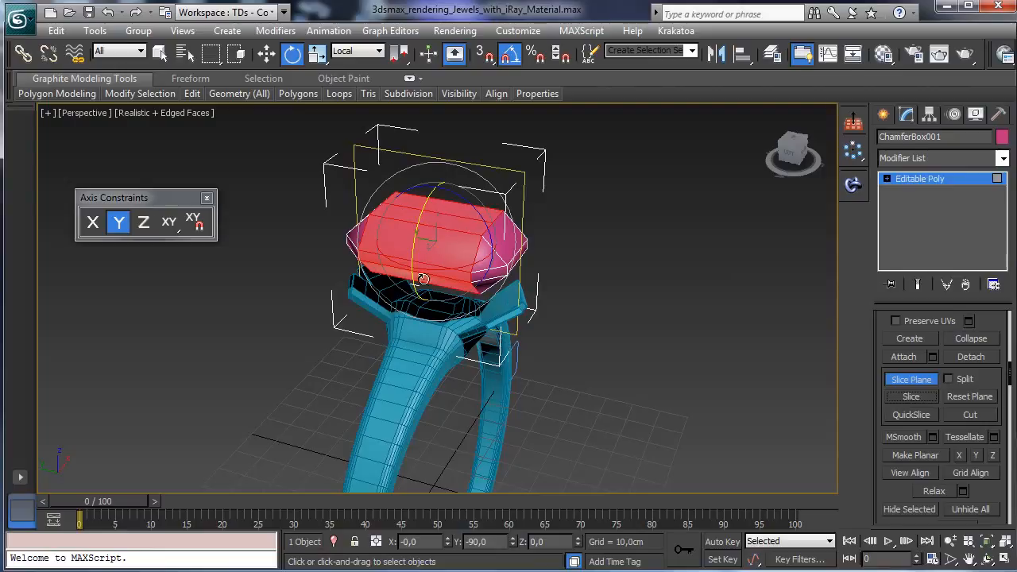
{"action": "left_click_drag", "start_coordinate": [424, 280], "coordinate": [501, 278]}
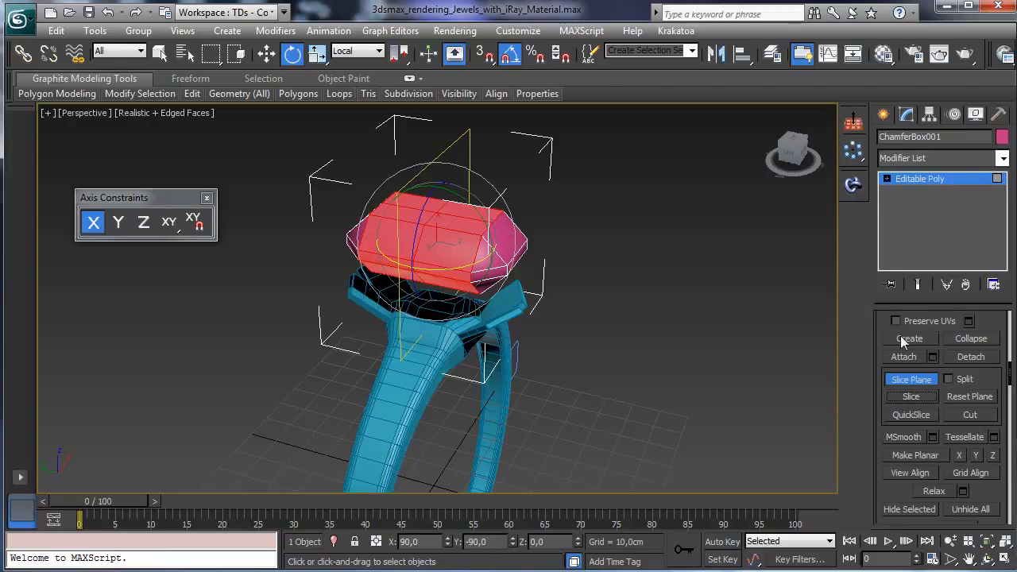
{"action": "left_click", "coordinate": [920, 381]}
Step: Select the vertex at the centre of the stone's top face and restrict transforms to the Y axis
{"action": "left_click", "coordinate": [888, 178]}
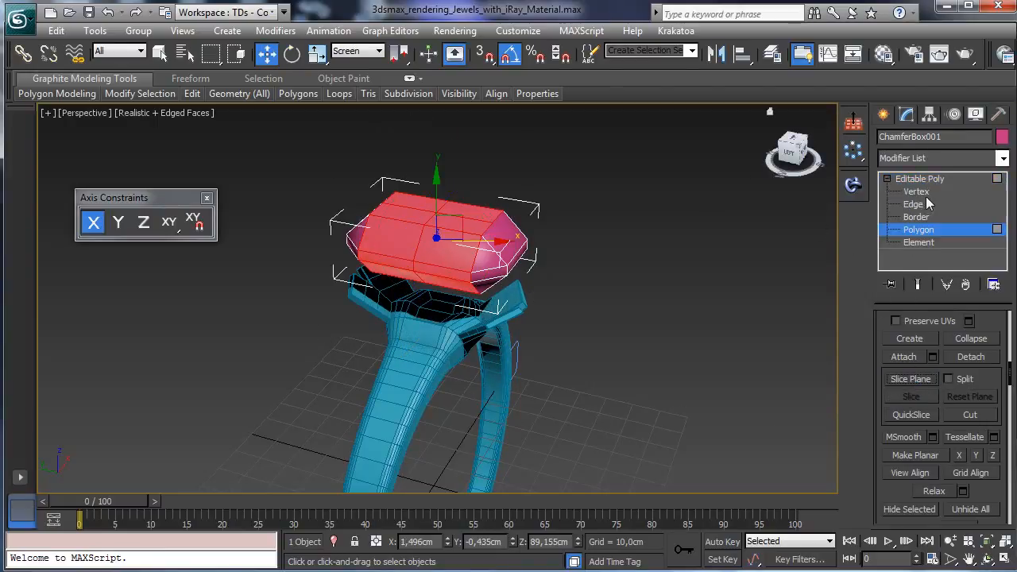
{"action": "left_click", "coordinate": [916, 191]}
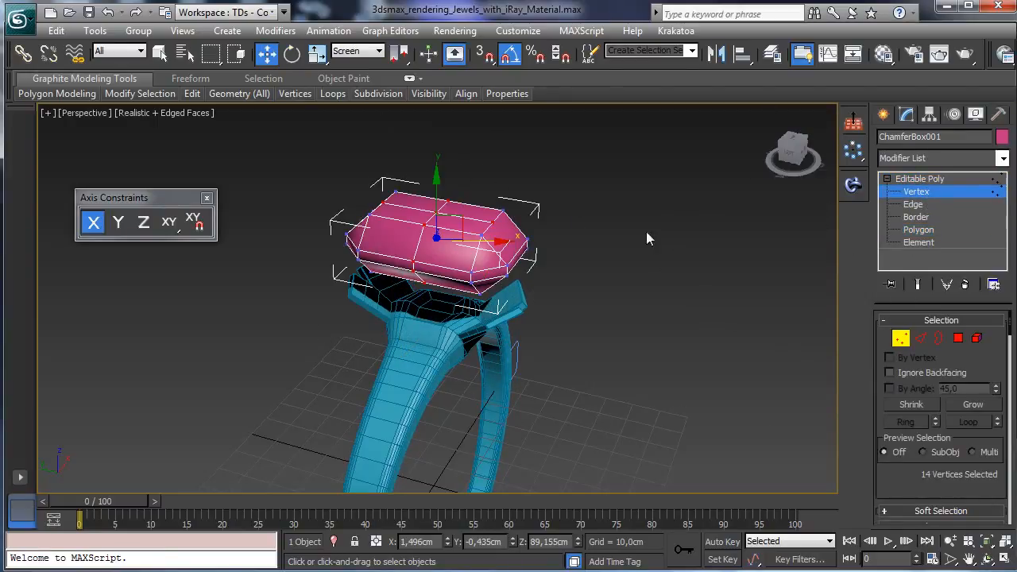
{"action": "key", "text": "F6"}
{"action": "left_click", "coordinate": [436, 209]}
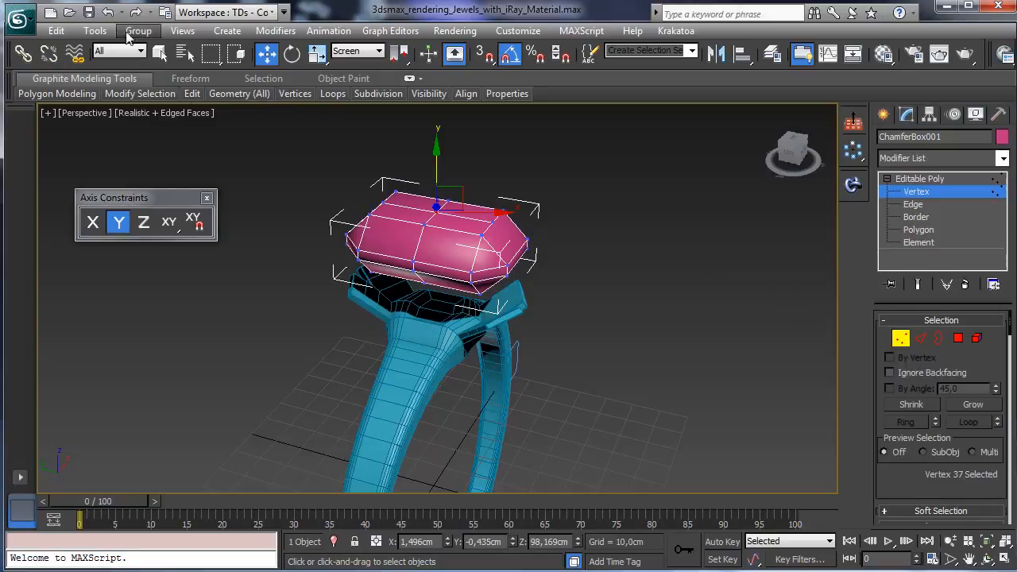
Step: Undo the recent vertex edit and slice cuts on the pink gem
{"action": "left_click", "coordinate": [108, 12]}
{"action": "left_click", "coordinate": [109, 14]}
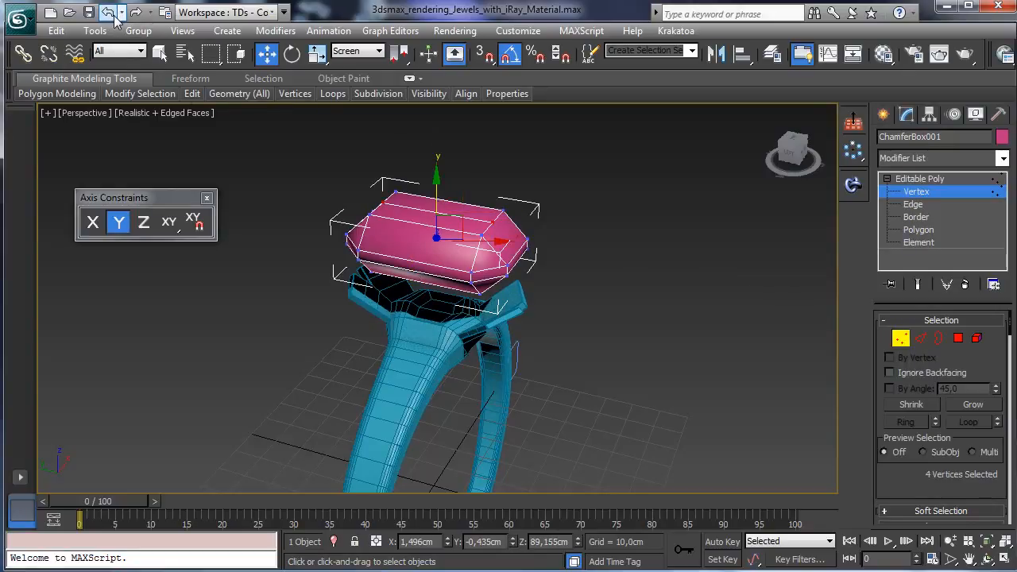
{"action": "left_click", "coordinate": [108, 12]}
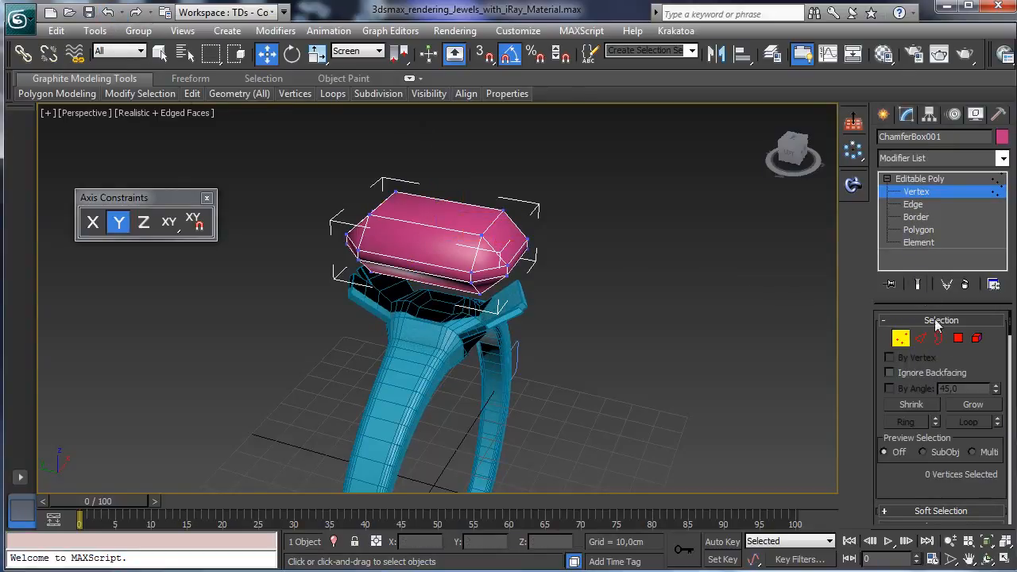
Step: Select all polygons of the gem and slice them lengthwise through the centre with a vertical slice plane
{"action": "left_click", "coordinate": [957, 338]}
{"action": "left_click_drag", "start_coordinate": [298, 171], "coordinate": [638, 342]}
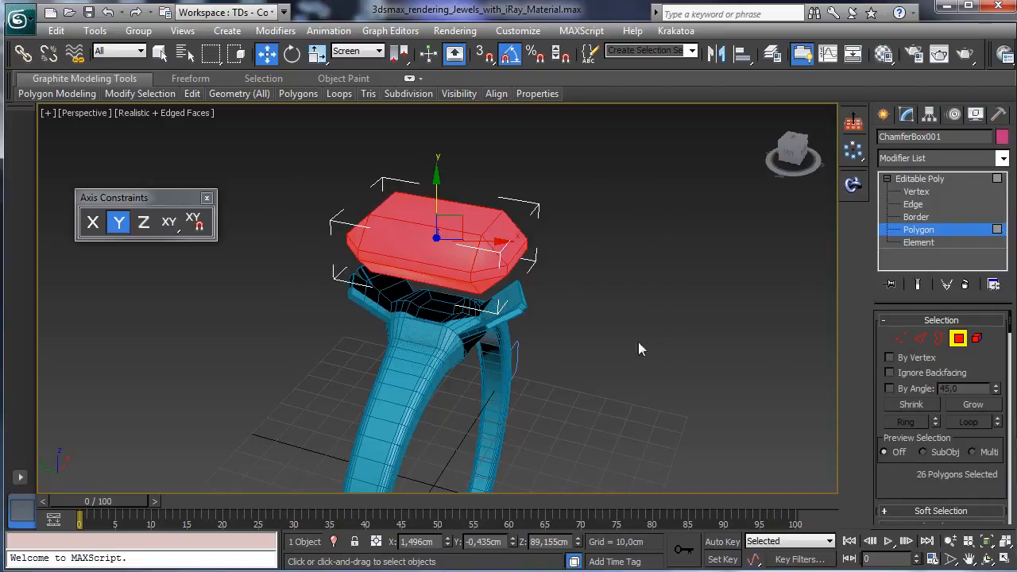
{"action": "scroll", "coordinate": [987, 372], "scroll_direction": "down", "scroll_amount": 3}
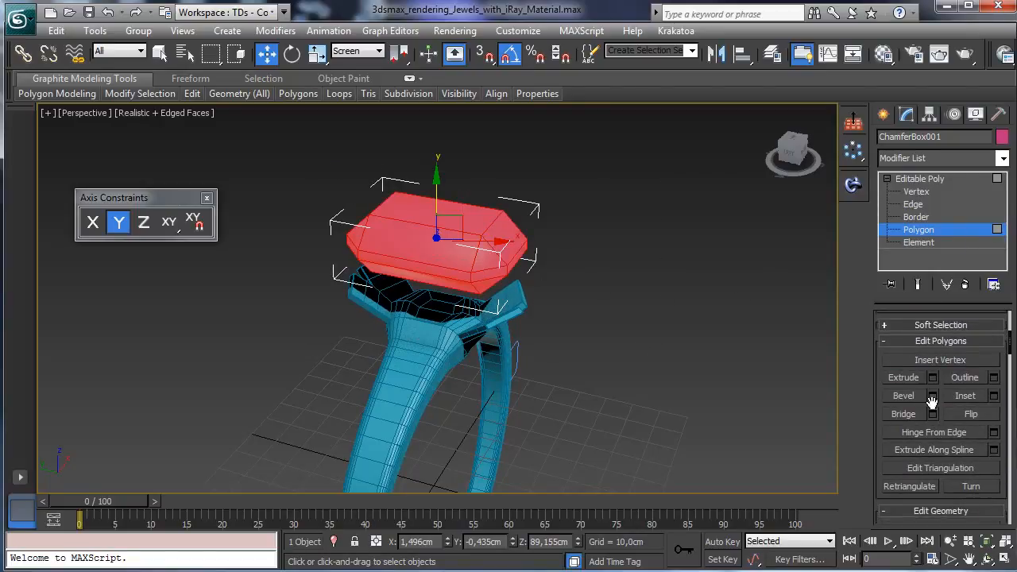
{"action": "scroll", "coordinate": [888, 496], "scroll_direction": "down", "scroll_amount": 5}
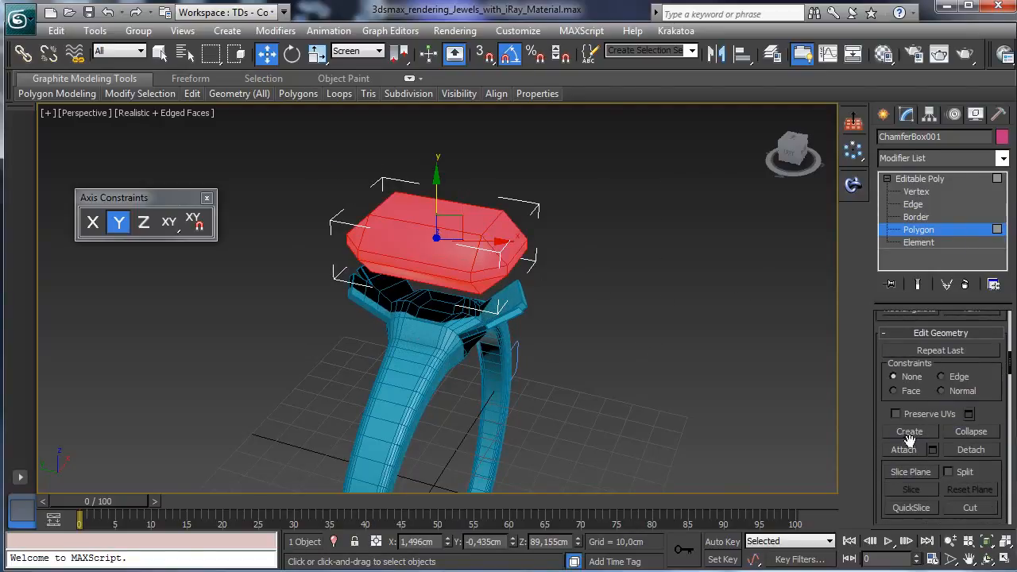
{"action": "left_click", "coordinate": [911, 472]}
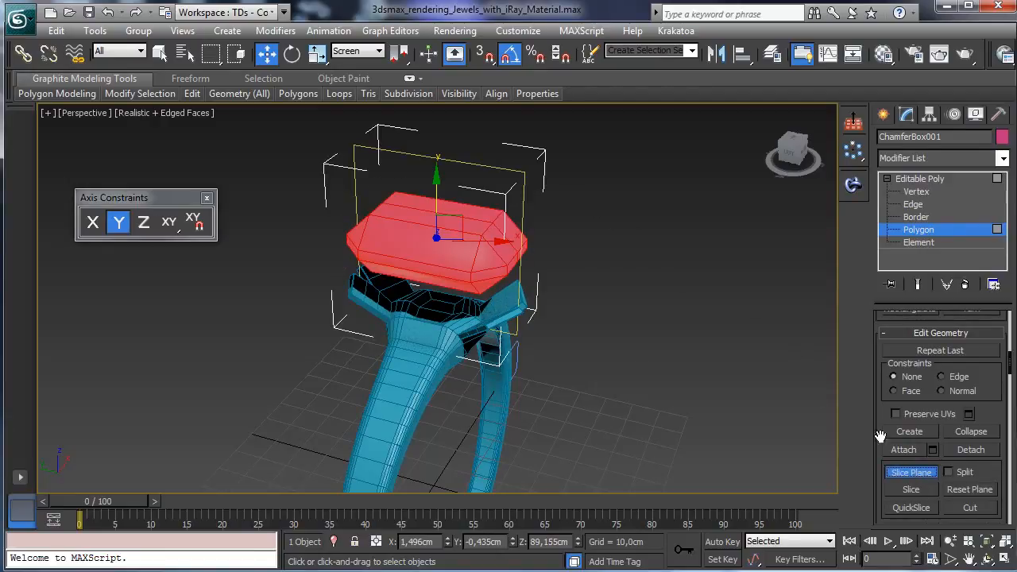
Step: Rotate the slice plane 90° about the vertical axis and slice the gem crosswise through its centre
{"action": "left_click", "coordinate": [292, 53]}
{"action": "left_click_drag", "start_coordinate": [463, 265], "coordinate": [517, 270]}
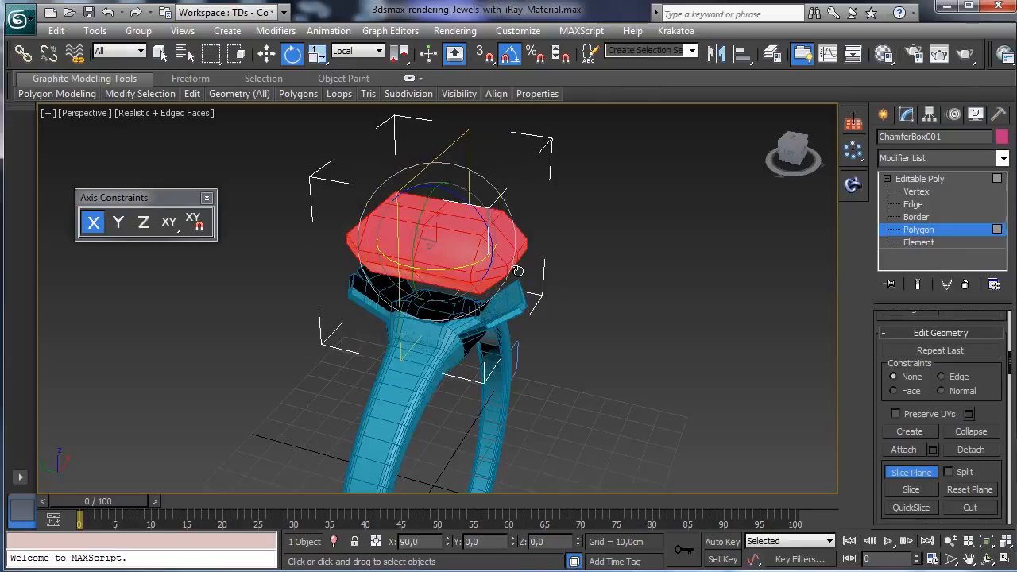
{"action": "left_click", "coordinate": [912, 473]}
Step: Select the gem's middle column of vertices in the front view and scale them outward along the Z axis
{"action": "left_click", "coordinate": [915, 191]}
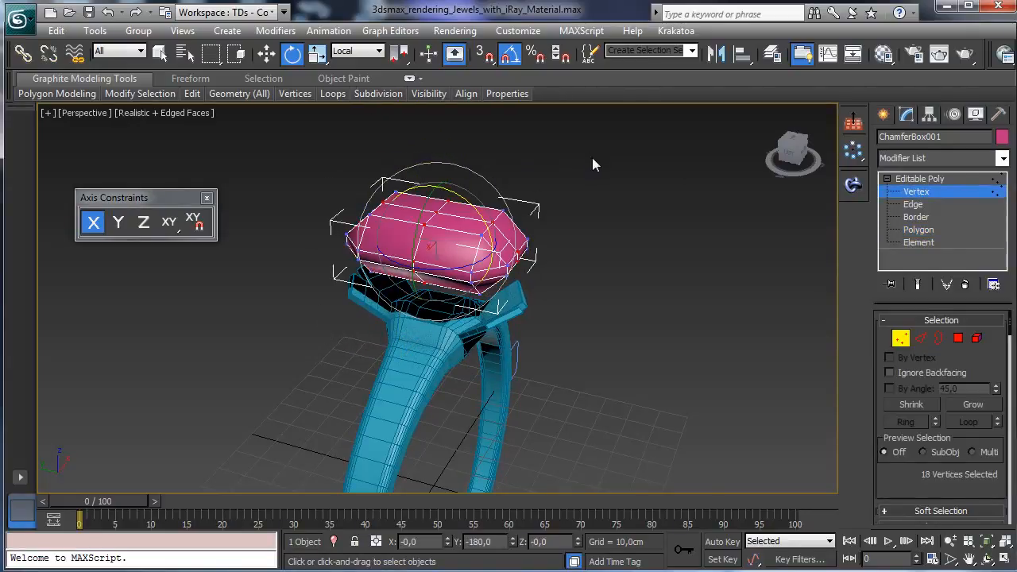
{"action": "left_click", "coordinate": [1003, 559]}
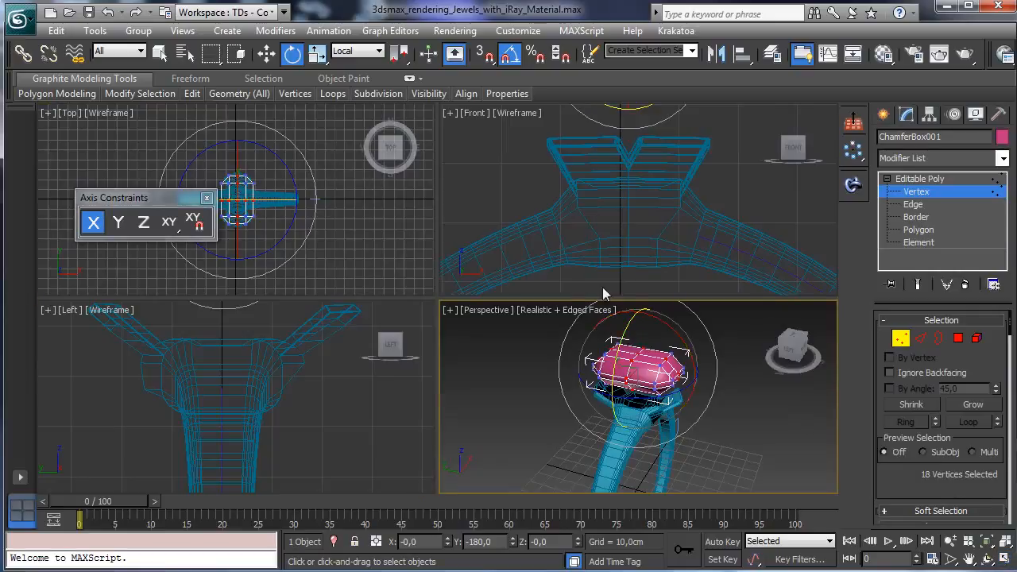
{"action": "left_click", "coordinate": [363, 260]}
{"action": "left_click", "coordinate": [392, 397]}
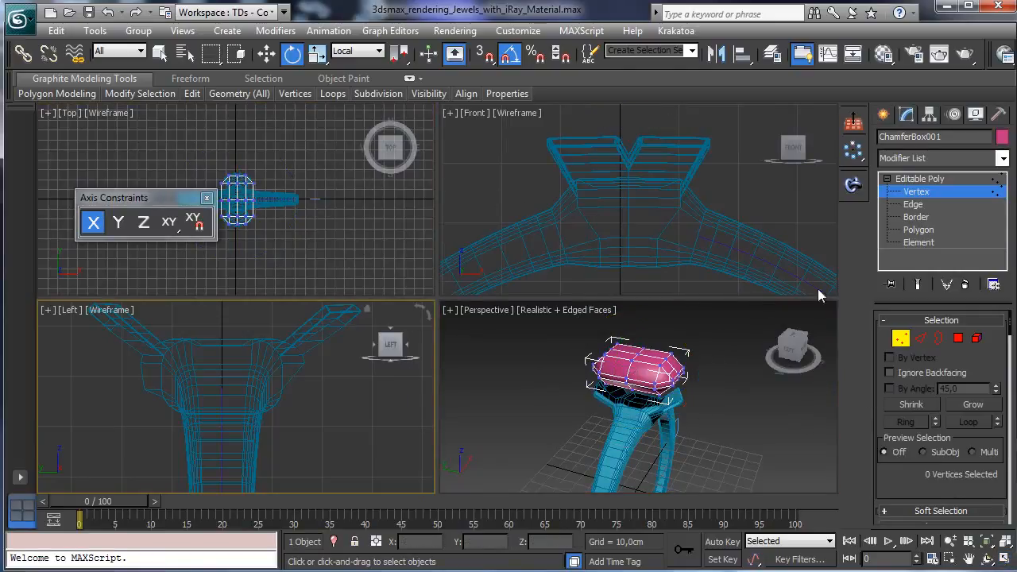
{"action": "left_click", "coordinate": [702, 231]}
{"action": "left_click", "coordinate": [968, 559]}
{"action": "left_click_drag", "start_coordinate": [702, 204], "coordinate": [700, 356]}
{"action": "left_click", "coordinate": [159, 52]}
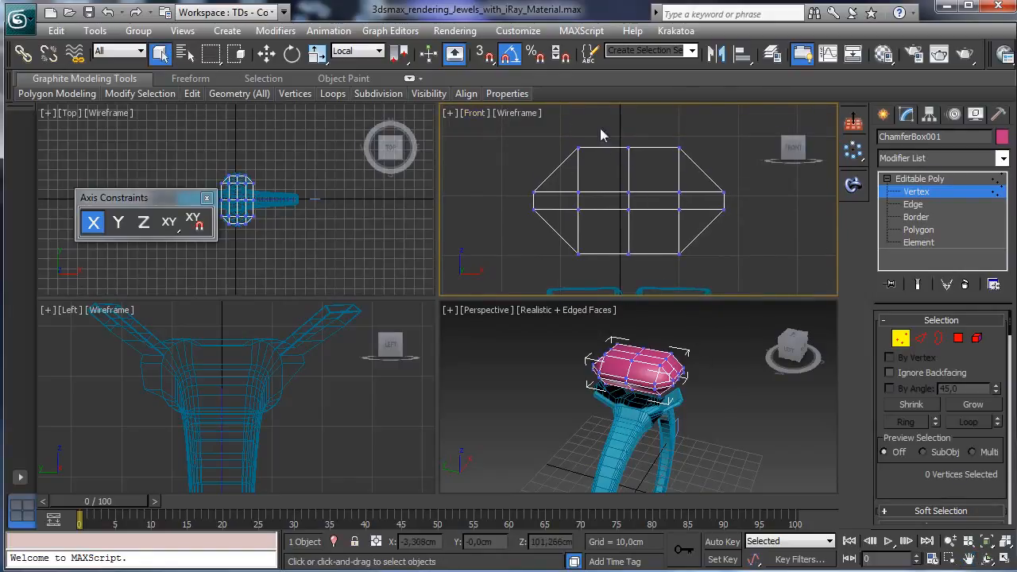
{"action": "left_click_drag", "start_coordinate": [620, 123], "coordinate": [643, 283]}
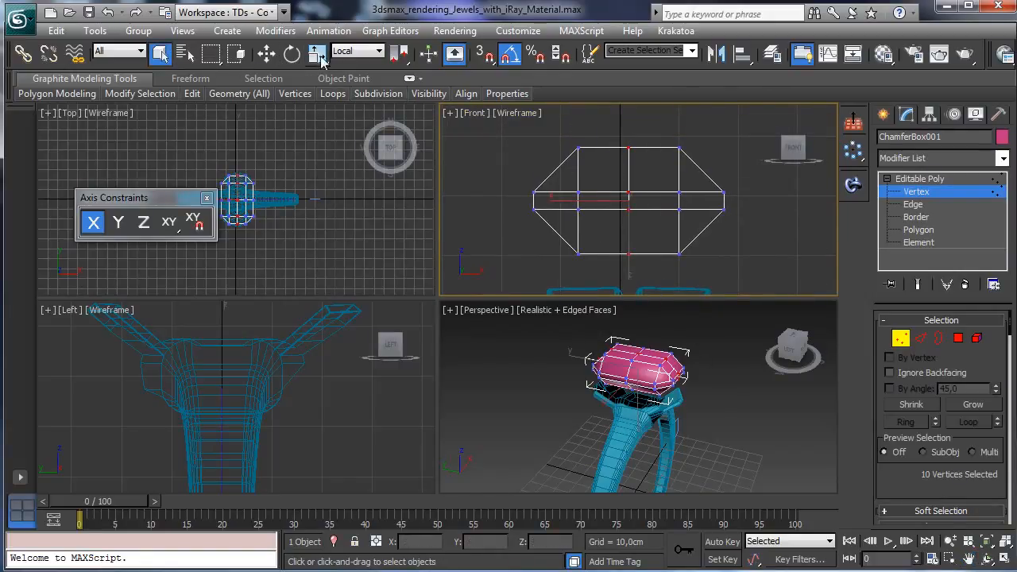
{"action": "left_click_drag", "start_coordinate": [316, 53], "coordinate": [319, 109]}
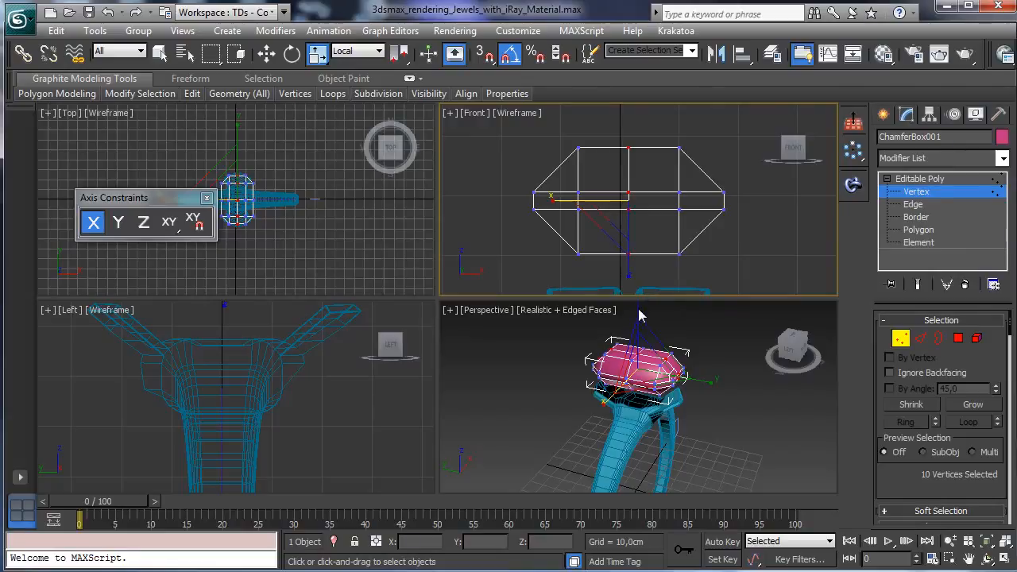
{"action": "mouse_move", "coordinate": [636, 316]}
{"action": "left_mouse_down"}
{"action": "mouse_move", "coordinate": [638, 298]}
{"action": "mouse_move", "coordinate": [625, 303]}
{"action": "left_mouse_up"}
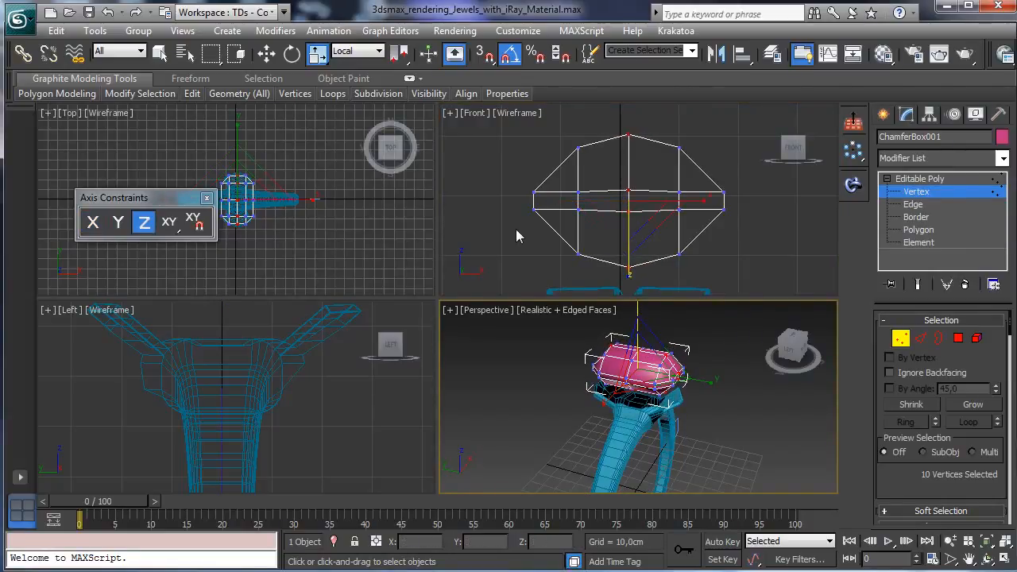
Step: Select the gem's central column of vertices in the left view and scale them to 131% along the Z axis
{"action": "right_click", "coordinate": [282, 400]}
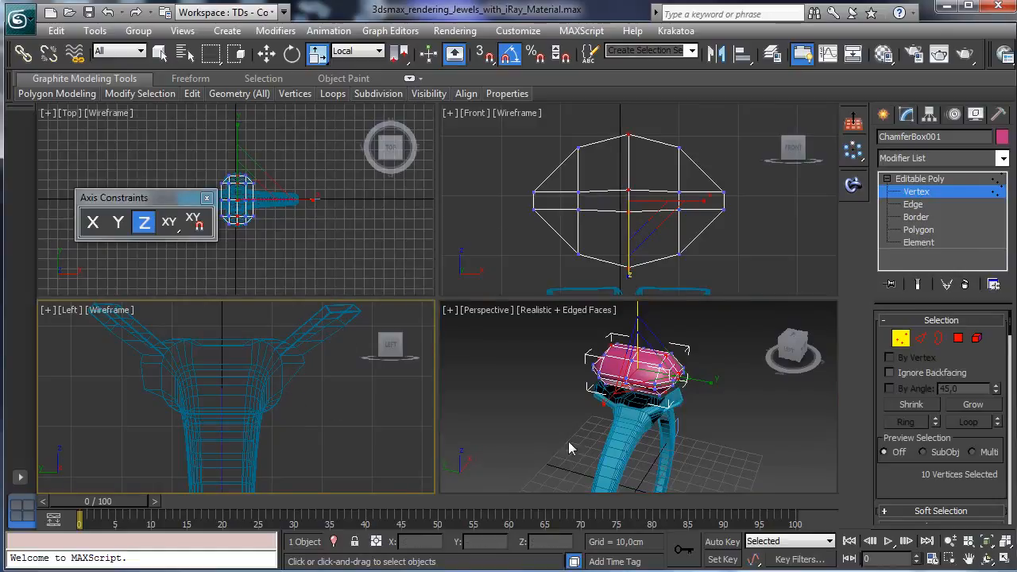
{"action": "left_click", "coordinate": [967, 560]}
{"action": "left_click_drag", "start_coordinate": [238, 341], "coordinate": [238, 476]}
{"action": "key", "text": "w"}
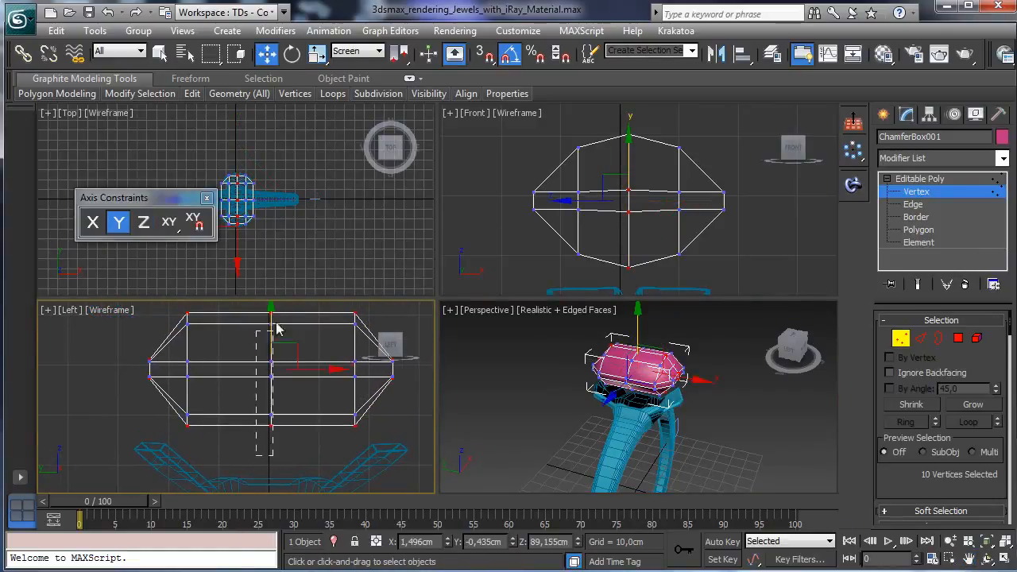
{"action": "left_click_drag", "start_coordinate": [277, 329], "coordinate": [277, 328]}
{"action": "left_click_drag", "start_coordinate": [314, 57], "coordinate": [318, 107]}
{"action": "left_click_drag", "start_coordinate": [274, 442], "coordinate": [274, 467]}
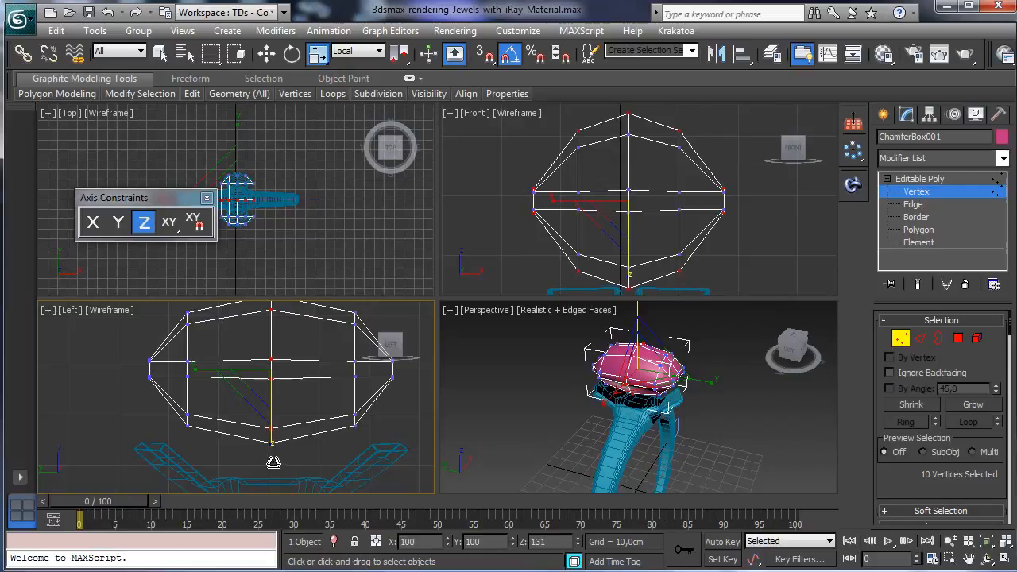
Step: Select all edges of the gem and frame it in the maximized perspective view
{"action": "left_click", "coordinate": [901, 339]}
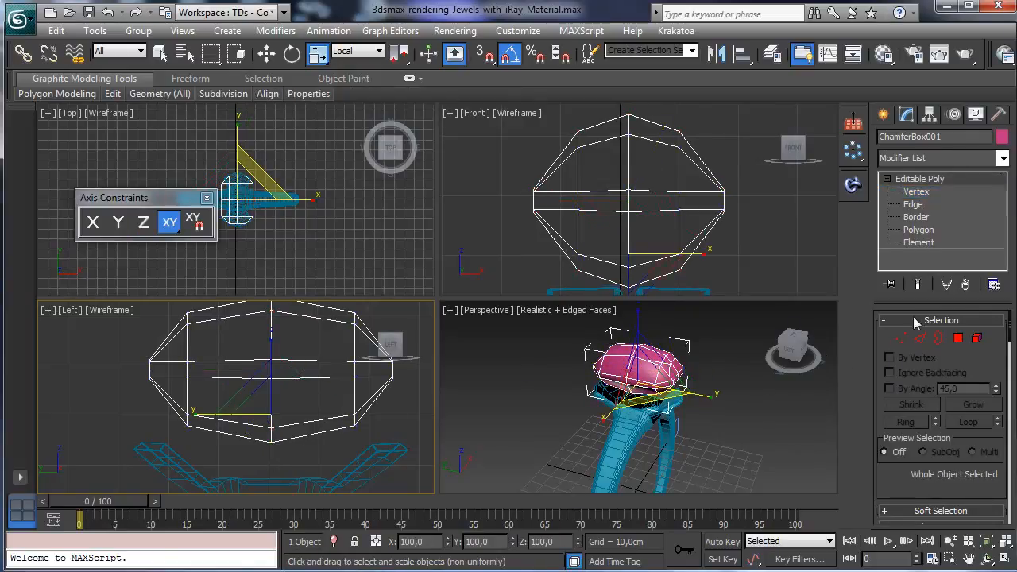
{"action": "left_click", "coordinate": [920, 339]}
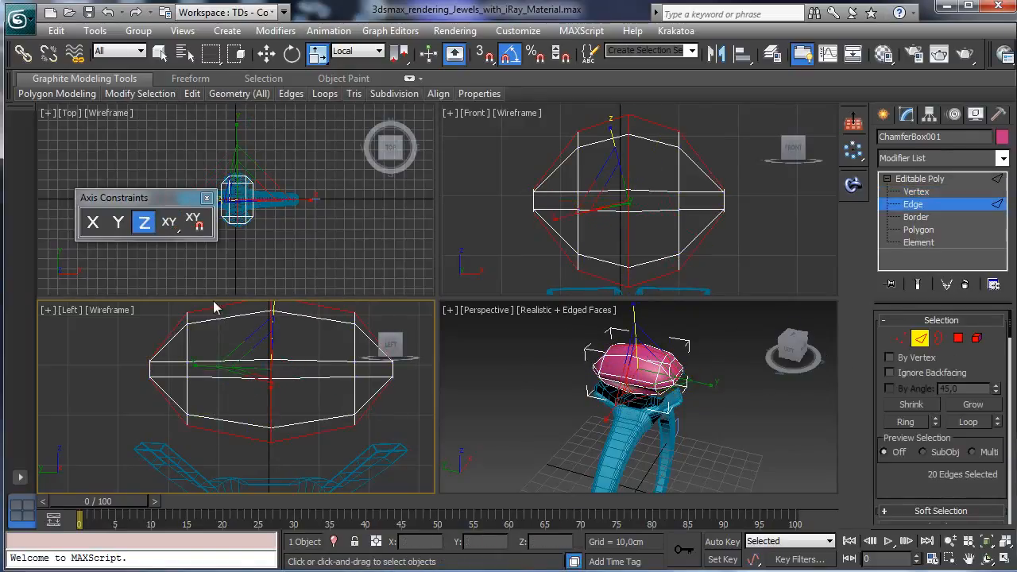
{"action": "left_click_drag", "start_coordinate": [148, 140], "coordinate": [318, 258]}
{"action": "right_click", "coordinate": [733, 361]}
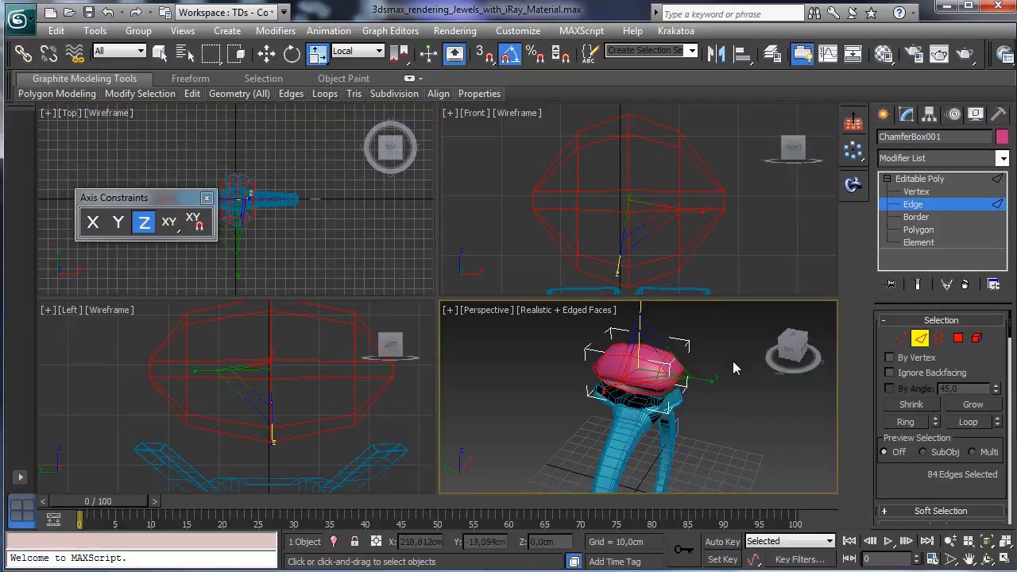
{"action": "left_click", "coordinate": [1005, 559]}
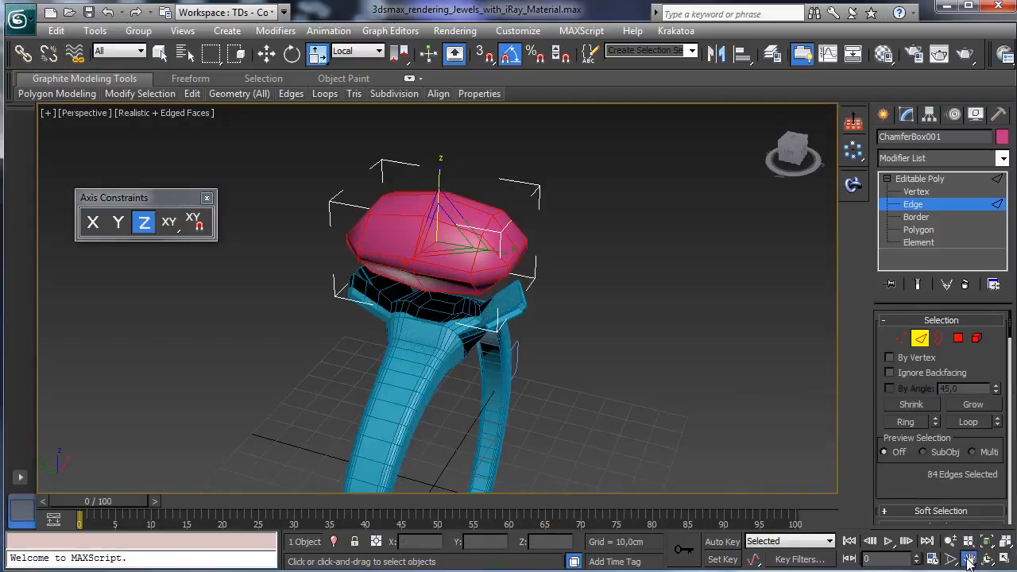
{"action": "left_click", "coordinate": [986, 541]}
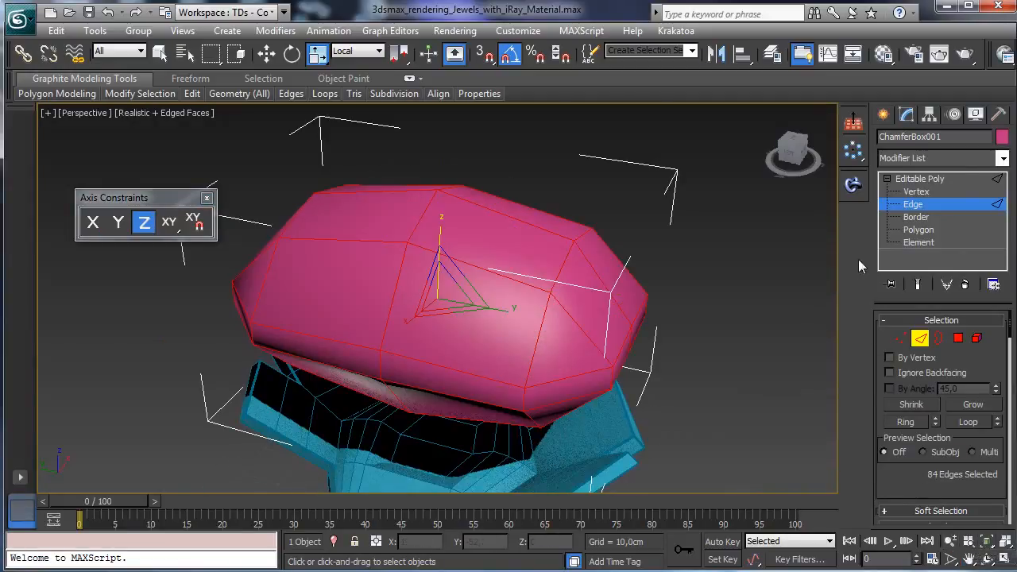
Step: Chamfer the selected gem edges by 0.361 cm with 2 segments and leave edge editing
{"action": "scroll", "coordinate": [1001, 356], "scroll_direction": "down", "scroll_amount": 5}
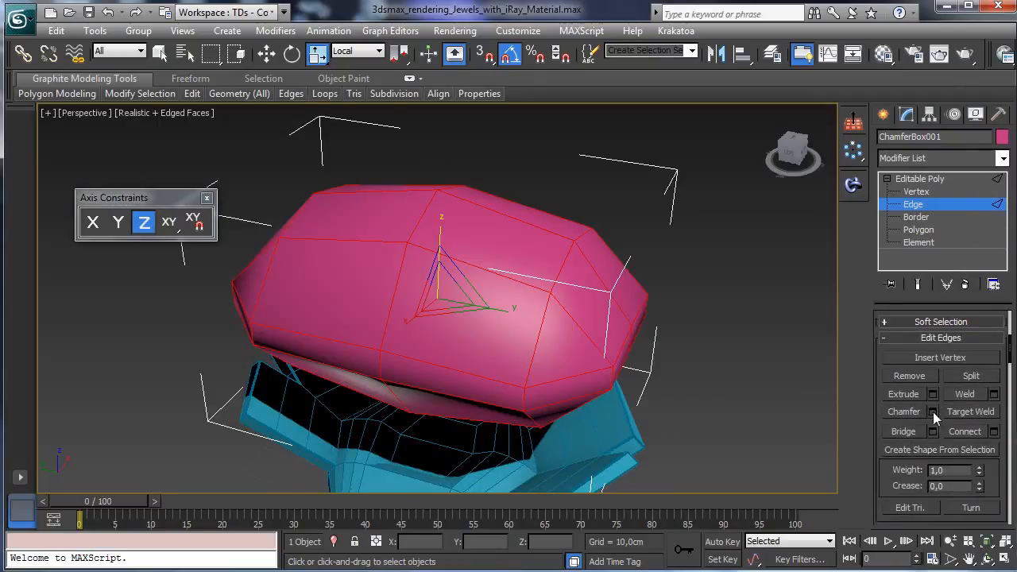
{"action": "left_click", "coordinate": [933, 412]}
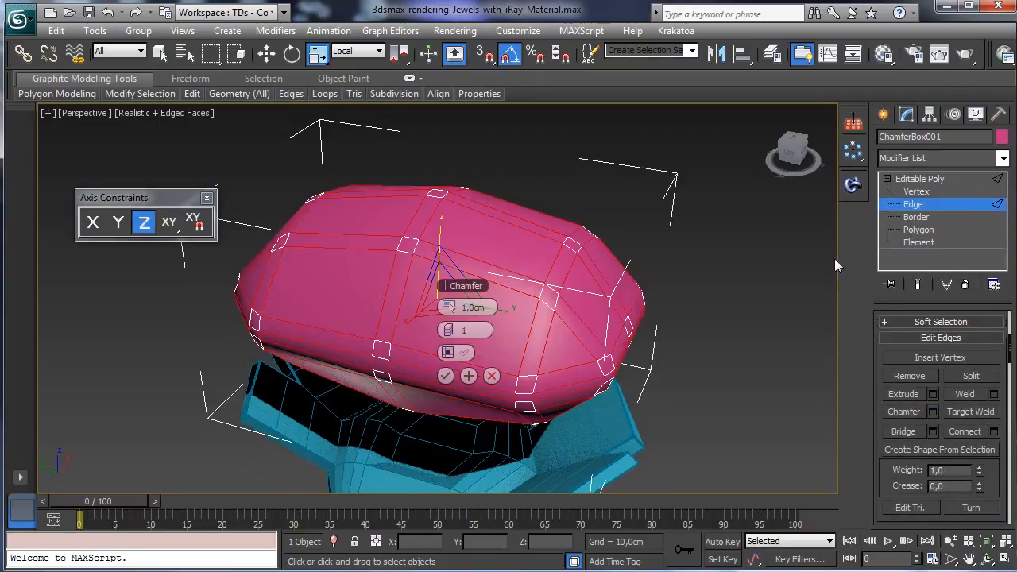
{"action": "left_click_drag", "start_coordinate": [448, 307], "coordinate": [451, 309]}
{"action": "left_click", "coordinate": [452, 330]}
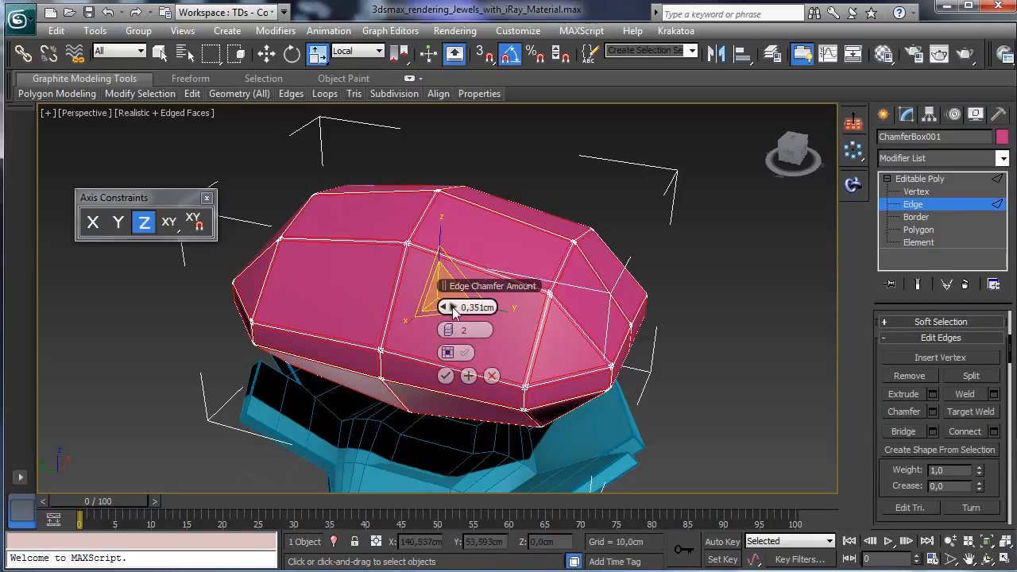
{"action": "left_click_drag", "start_coordinate": [445, 308], "coordinate": [449, 306]}
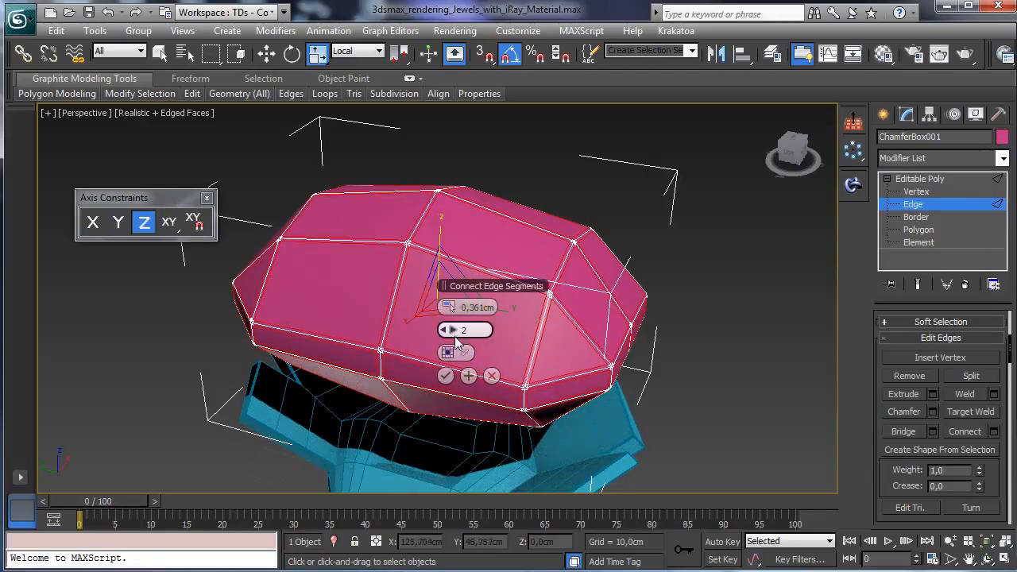
{"action": "left_click", "coordinate": [446, 375]}
{"action": "left_click", "coordinate": [937, 203]}
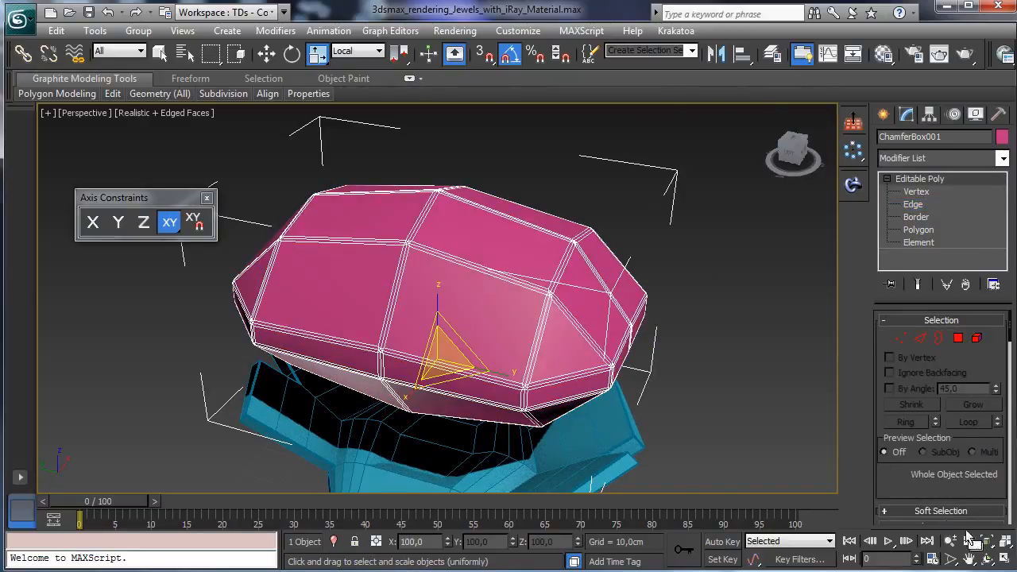
Step: Lower the whole gem vertically into the ring's setting in the left view, to a Z position of about 71.6 cm
{"action": "left_click", "coordinate": [1005, 558]}
{"action": "right_click", "coordinate": [390, 408]}
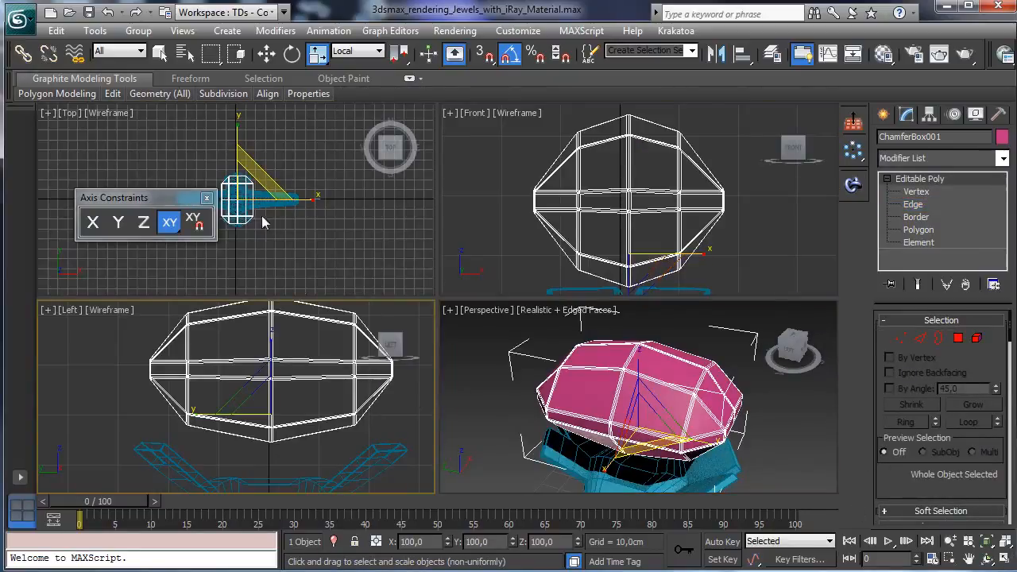
{"action": "left_click", "coordinate": [266, 53]}
{"action": "left_click_drag", "start_coordinate": [271, 368], "coordinate": [272, 410]}
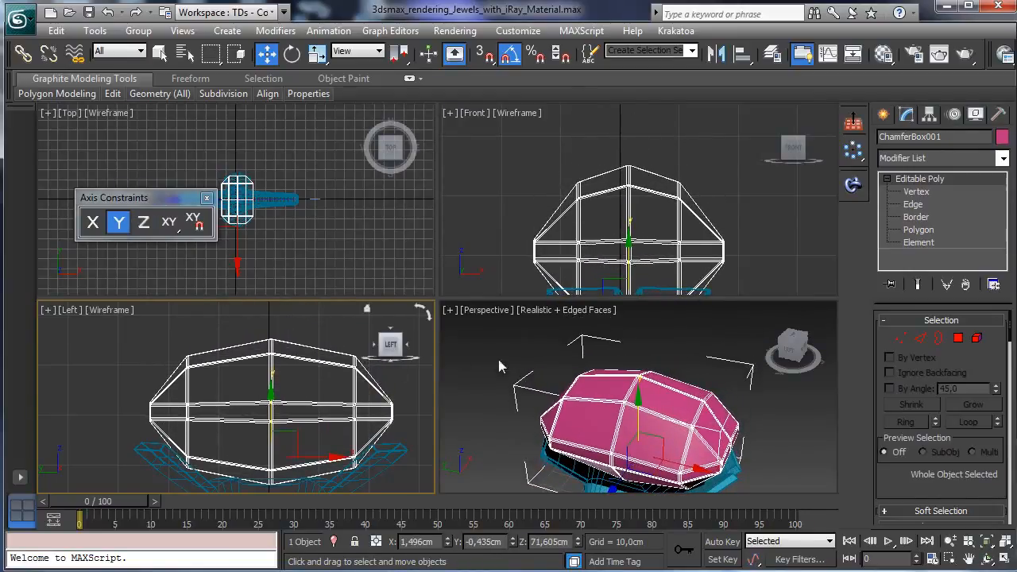
Step: Examine the chamfered gem in its setting from several sides, as well as the complete ring in perspective
{"action": "right_click", "coordinate": [662, 408]}
{"action": "left_click", "coordinate": [987, 541]}
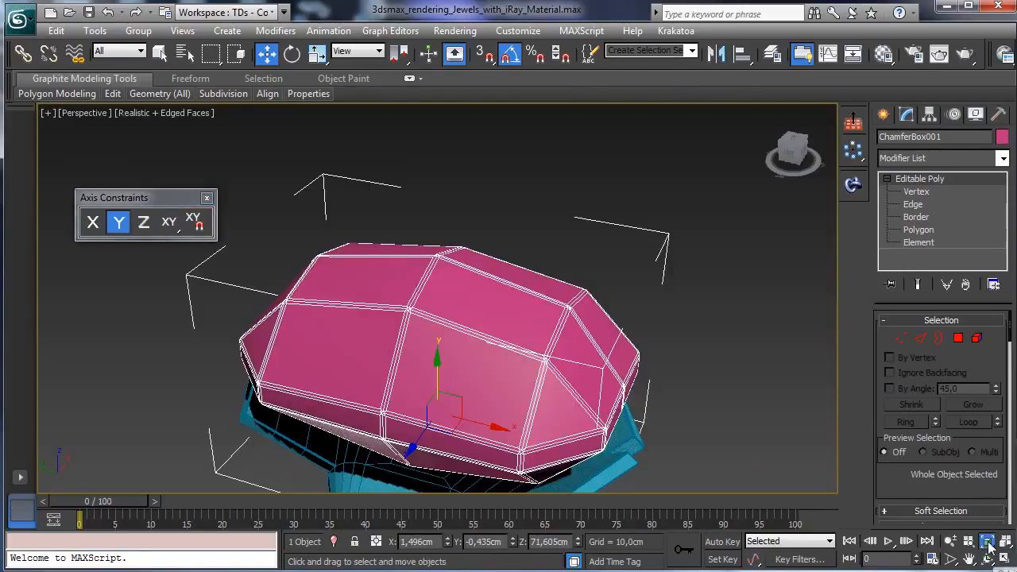
{"action": "left_click", "coordinate": [950, 541]}
{"action": "left_click_drag", "start_coordinate": [438, 341], "coordinate": [480, 475]}
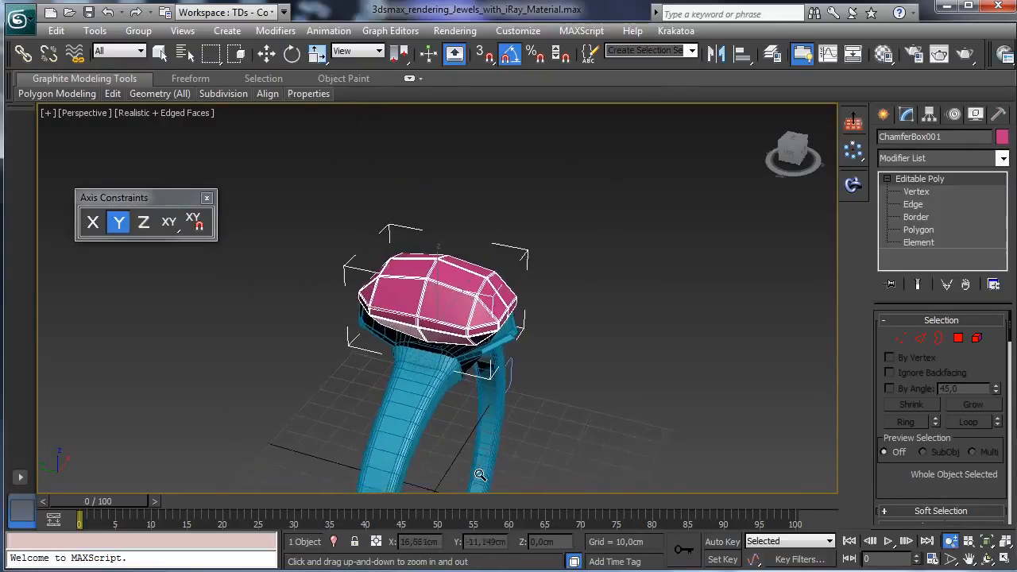
{"action": "left_click", "coordinate": [986, 541]}
{"action": "left_click", "coordinate": [987, 558]}
{"action": "left_click_drag", "start_coordinate": [398, 333], "coordinate": [363, 332]}
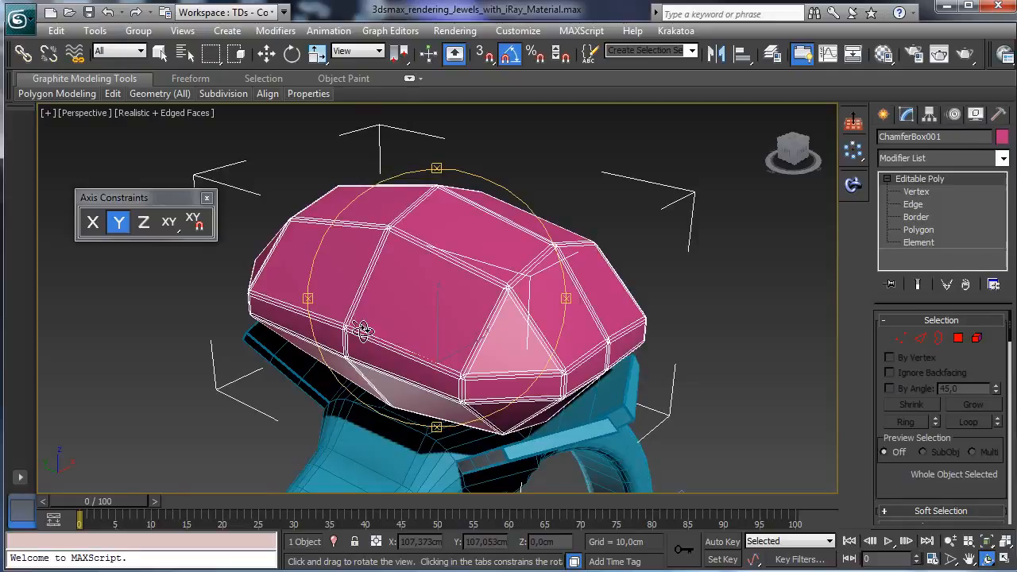
{"action": "left_click_drag", "start_coordinate": [363, 331], "coordinate": [601, 336]}
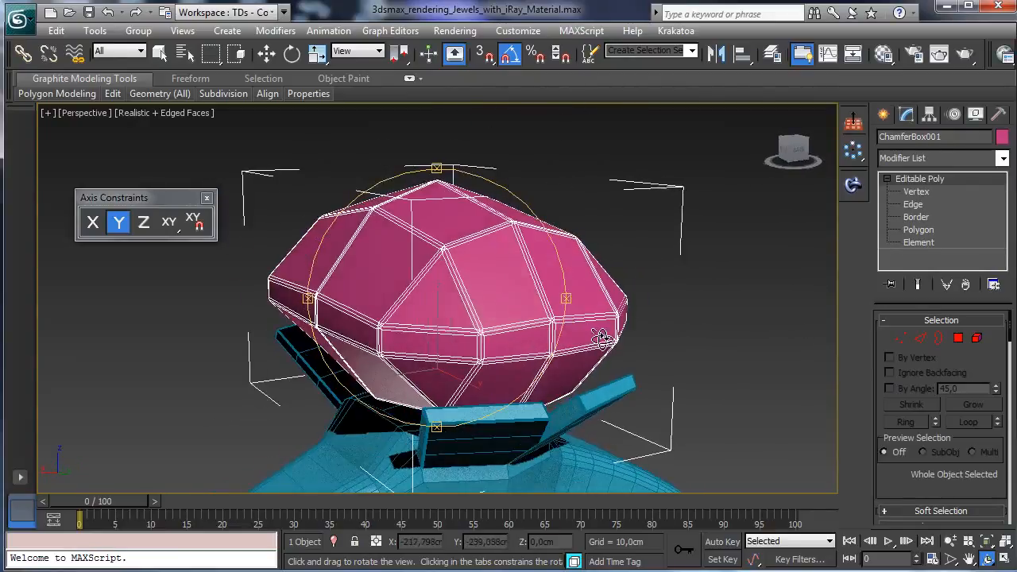
{"action": "left_click", "coordinate": [949, 541]}
{"action": "left_click_drag", "start_coordinate": [471, 351], "coordinate": [506, 539]}
{"action": "left_click", "coordinate": [968, 558]}
{"action": "left_click_drag", "start_coordinate": [531, 414], "coordinate": [542, 258]}
{"action": "left_click", "coordinate": [159, 52]}
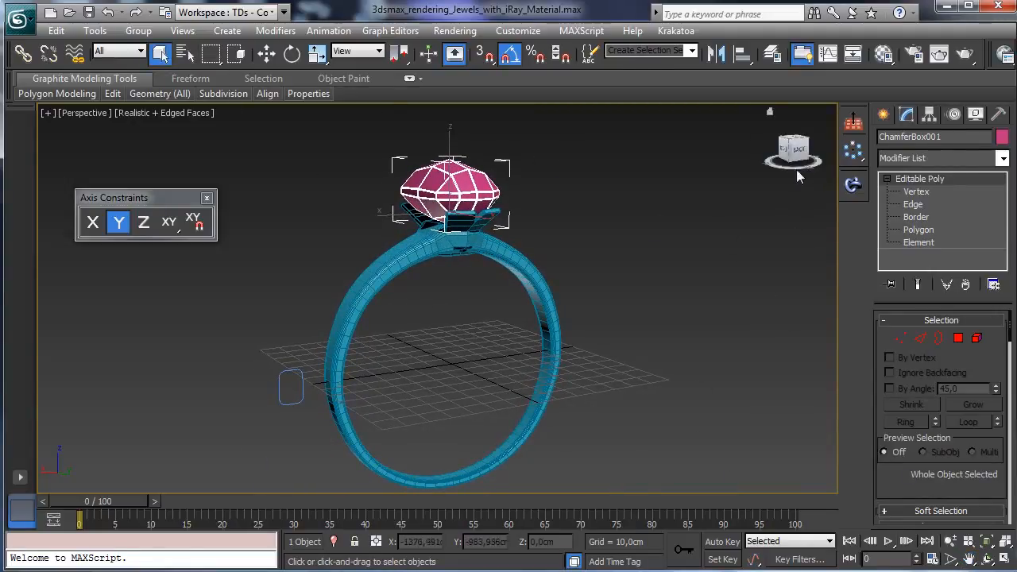
{"action": "left_click", "coordinate": [1003, 560]}
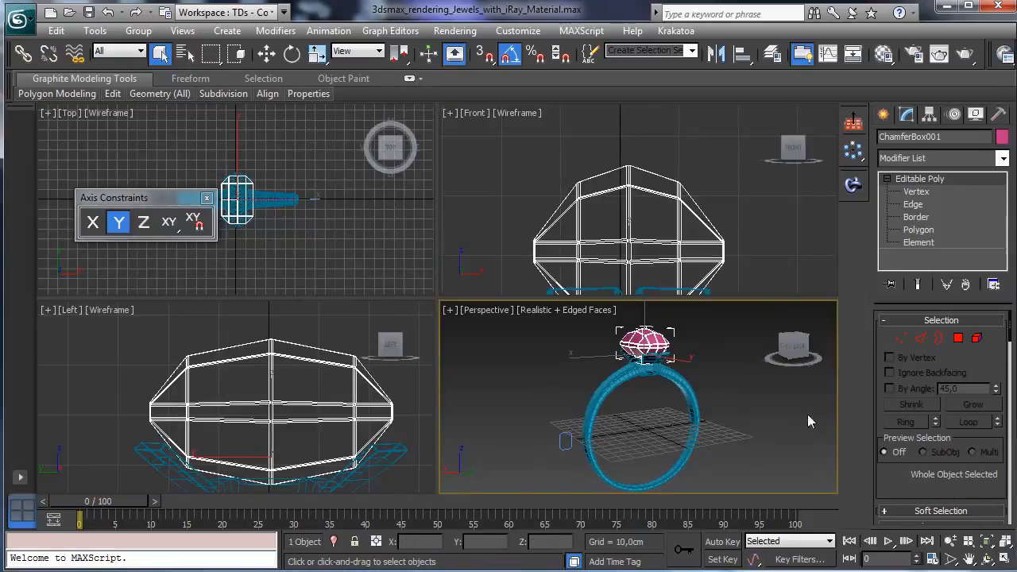
Step: Group the gem and the ring band under the name Ring_1
{"action": "left_click", "coordinate": [883, 115]}
{"action": "left_click", "coordinate": [206, 198]}
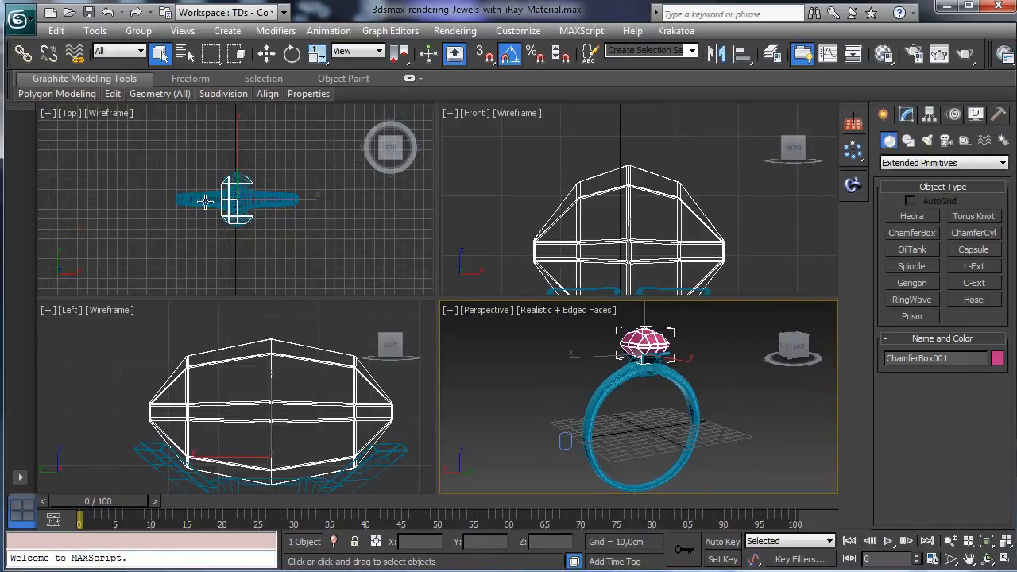
{"action": "left_click", "coordinate": [632, 212]}
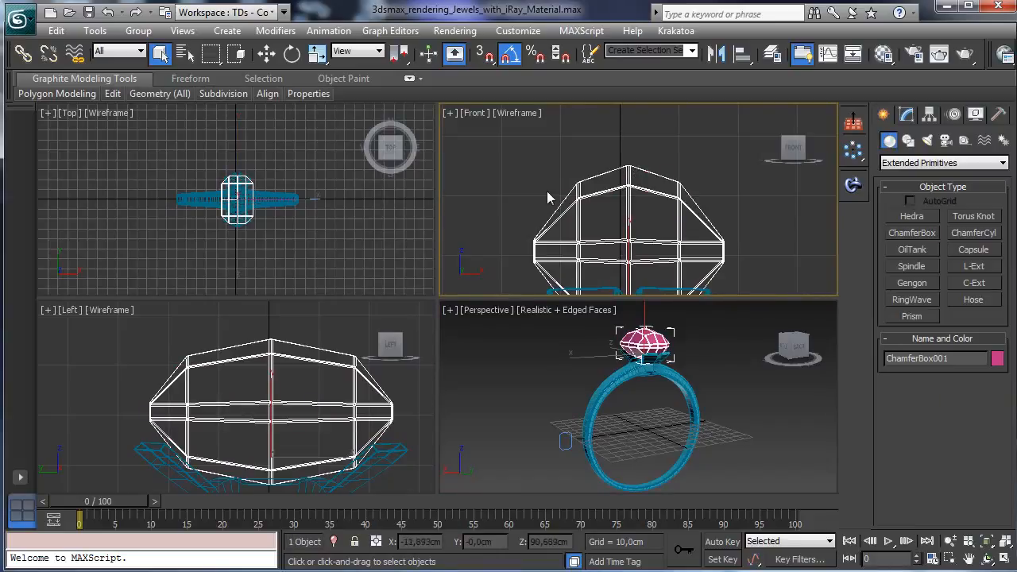
{"action": "left_click", "coordinate": [603, 384], "text": "ctrl"}
{"action": "left_click", "coordinate": [138, 30]}
{"action": "left_click", "coordinate": [144, 45]}
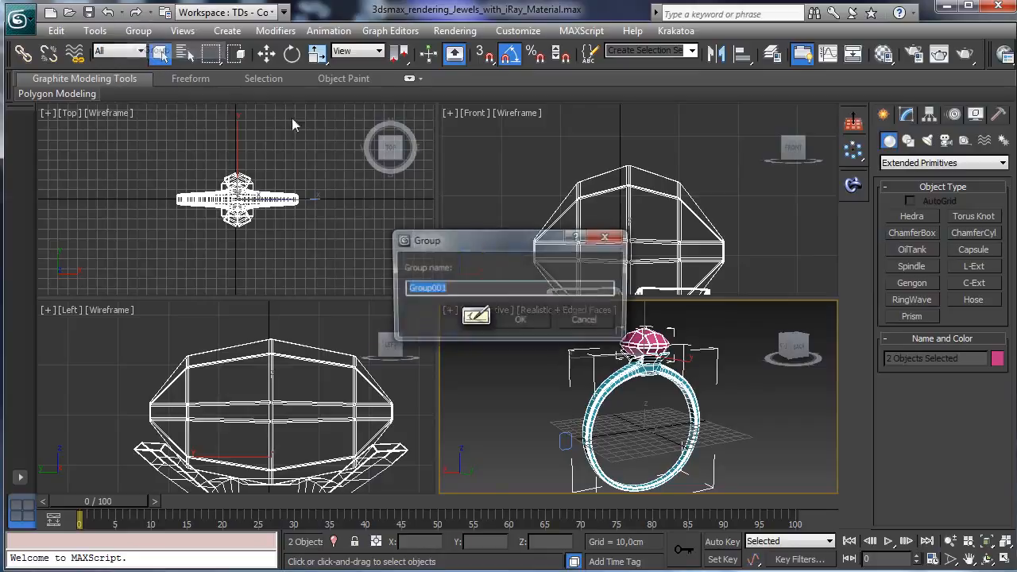
{"action": "type", "text": "Ring_1"}
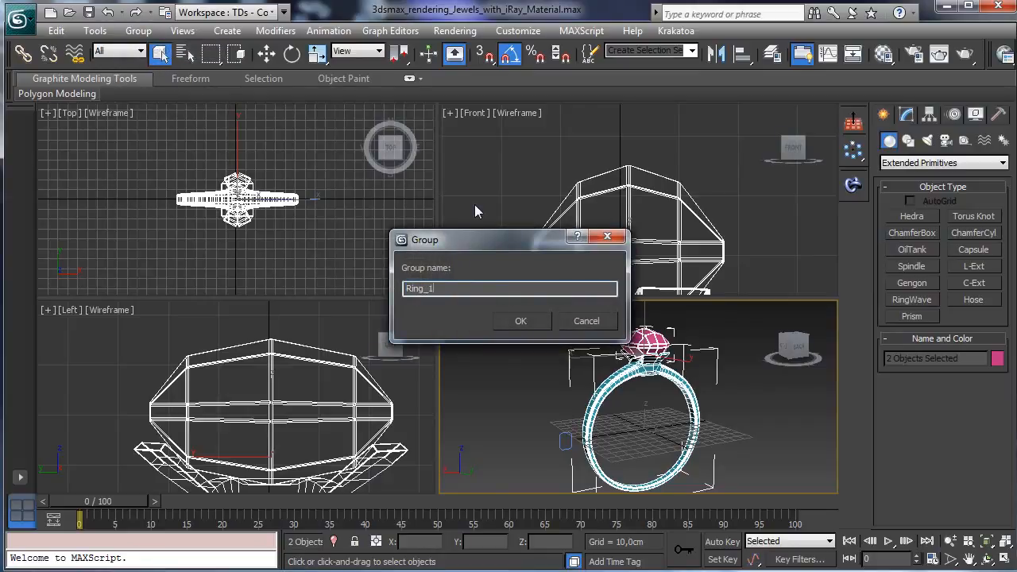
{"action": "key", "text": "Return"}
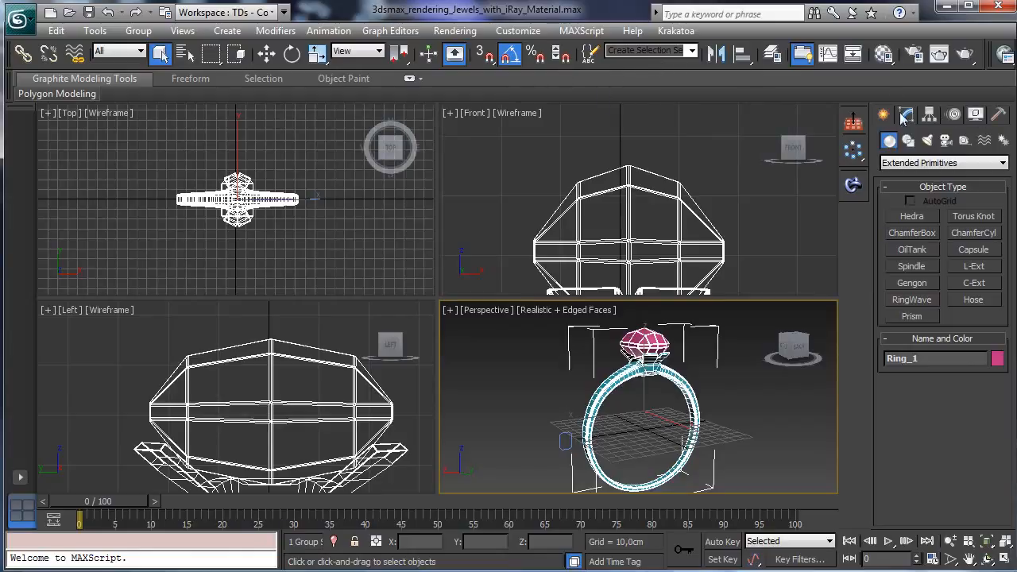
Step: Measure the ring's outer width with a Tape helper in the top view
{"action": "left_click", "coordinate": [966, 143]}
{"action": "left_click", "coordinate": [973, 266]}
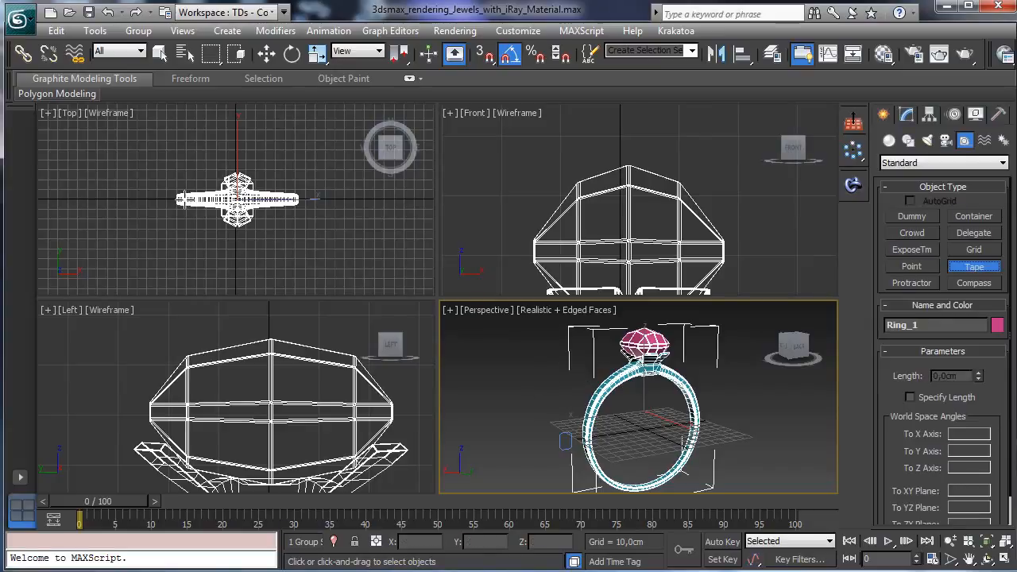
{"action": "left_click_drag", "start_coordinate": [179, 199], "coordinate": [294, 199]}
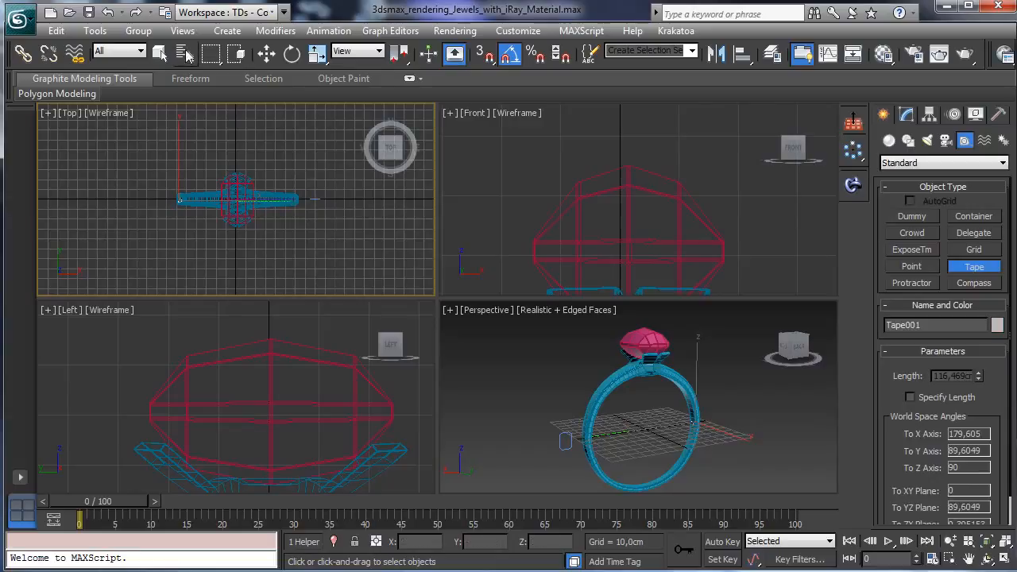
{"action": "left_click", "coordinate": [160, 53]}
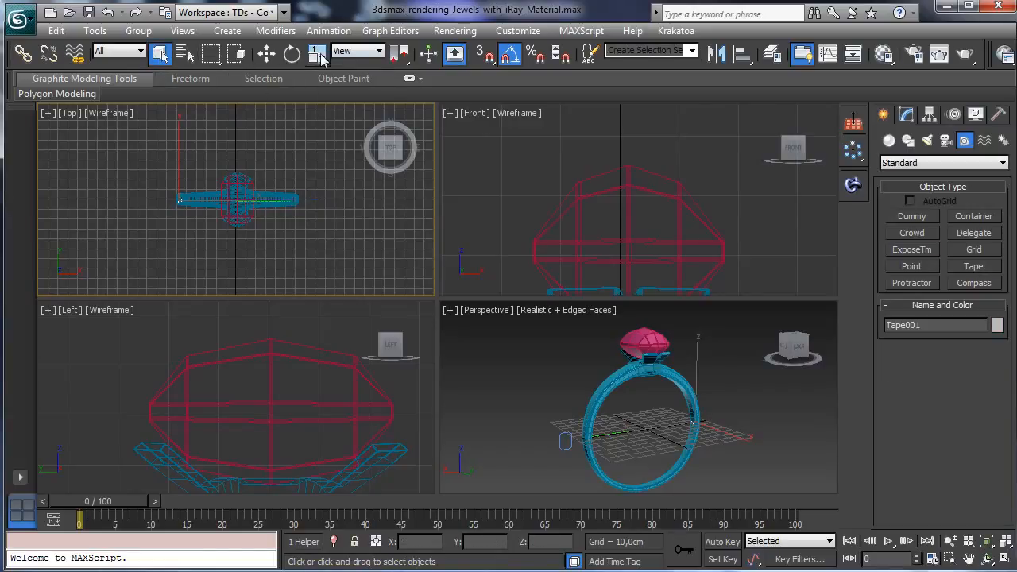
Step: Scale the Ring_1 group to an absolute local scale of 10 on X, Y and Z
{"action": "left_click", "coordinate": [317, 54]}
{"action": "left_click", "coordinate": [579, 200]}
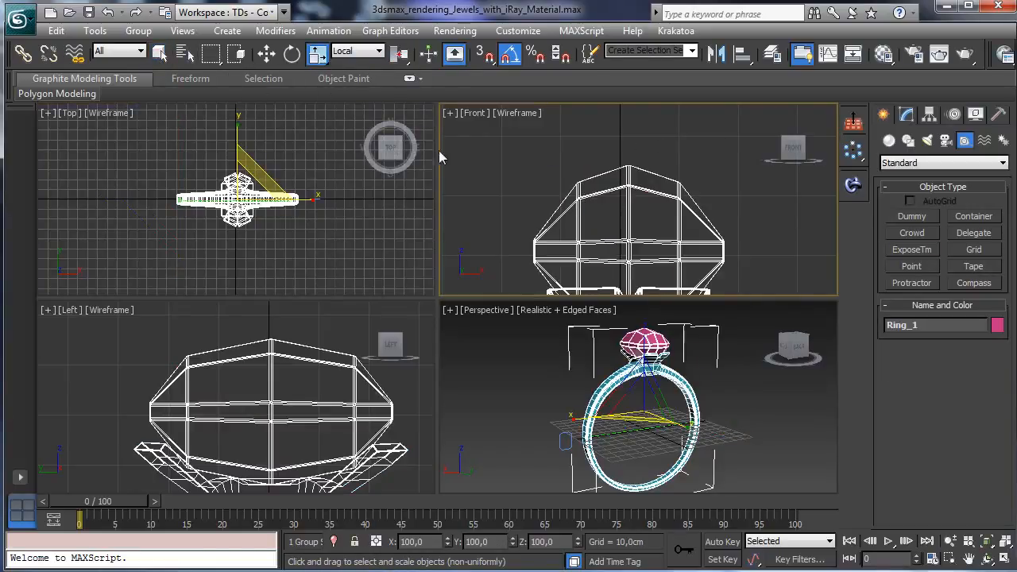
{"action": "right_click", "coordinate": [316, 54]}
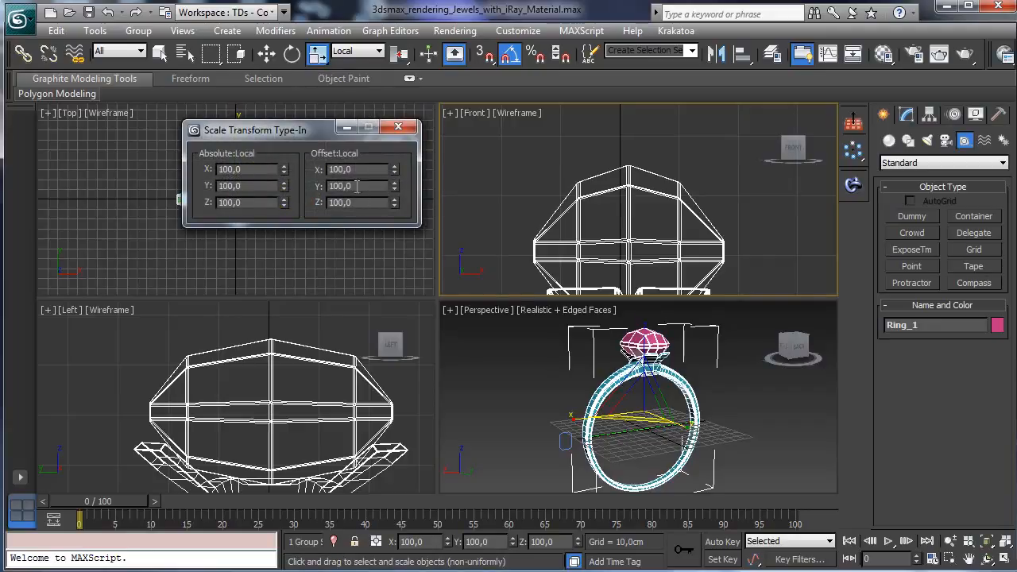
{"action": "left_click_drag", "start_coordinate": [252, 169], "coordinate": [142, 94]}
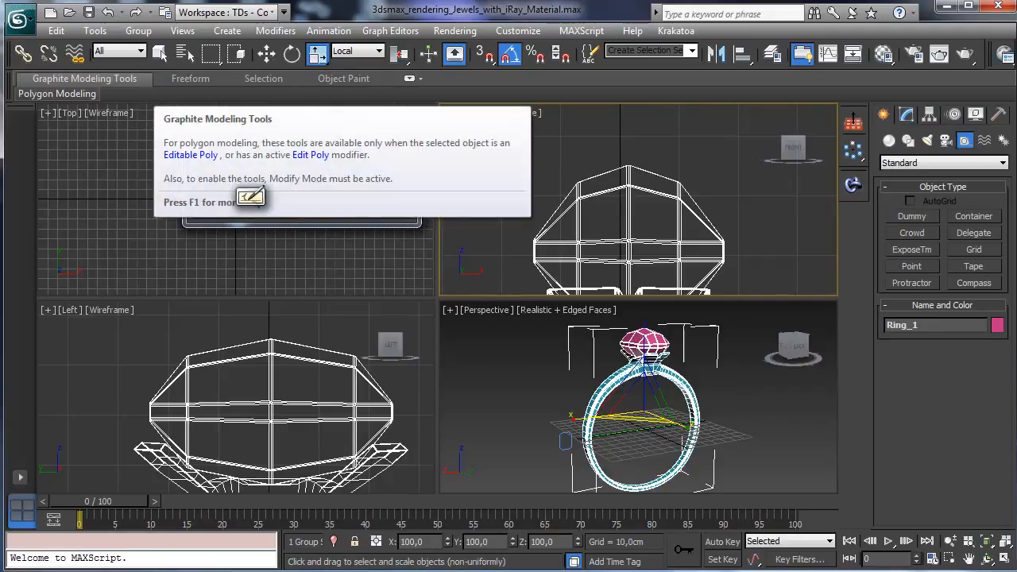
{"action": "type", "text": "10"}
{"action": "key", "text": "Return"}
{"action": "type", "text": "10"}
{"action": "key", "text": "Tab"}
{"action": "type", "text": "10"}
{"action": "key", "text": "Return"}
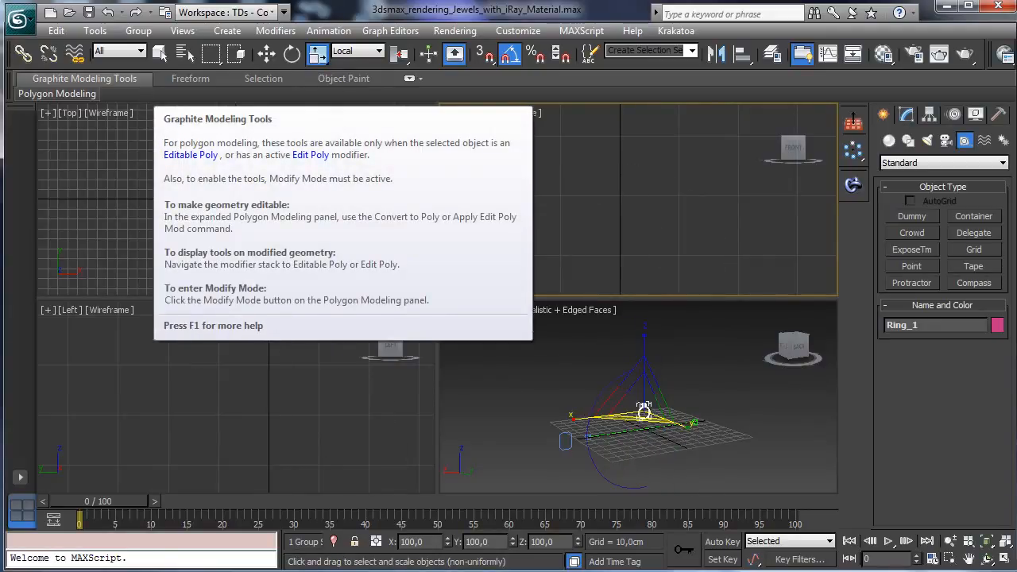
{"action": "left_click", "coordinate": [412, 124]}
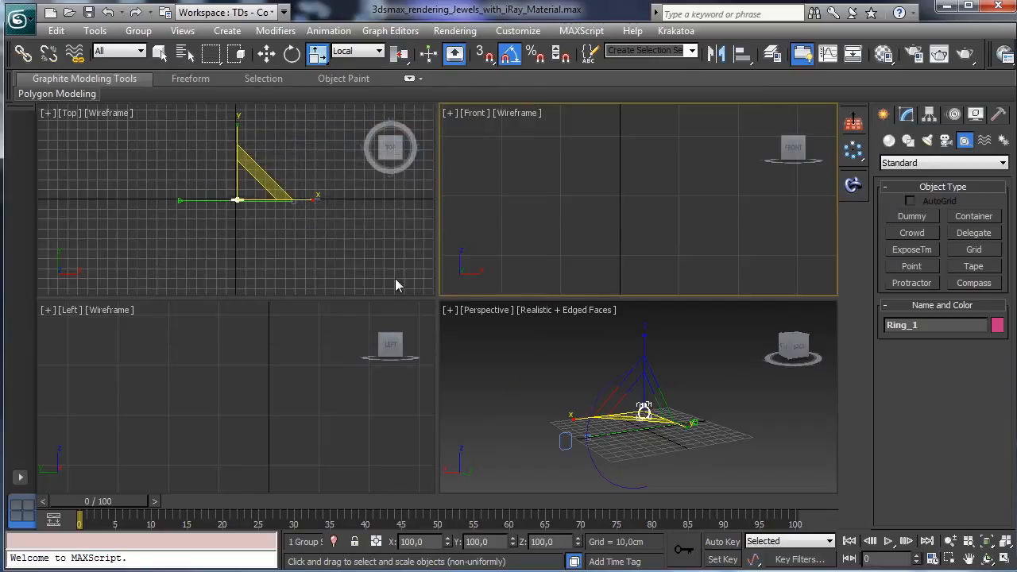
Step: Delete the tape helper, the leftover rounded-rectangle profile and the large arc beside the ring
{"action": "left_click", "coordinate": [1004, 540]}
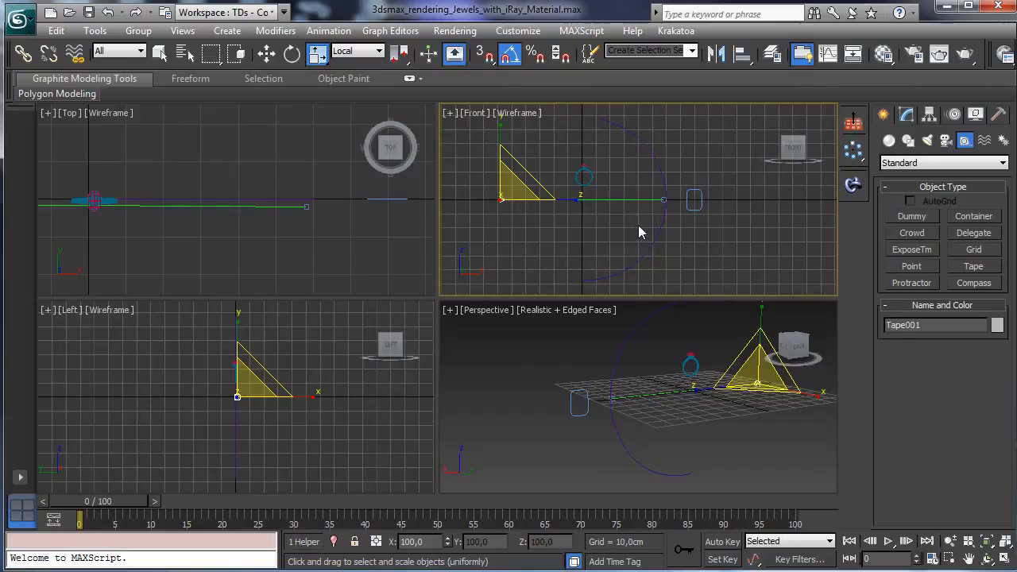
{"action": "left_click", "coordinate": [721, 201]}
{"action": "left_click", "coordinate": [701, 203]}
{"action": "key", "text": "Delete"}
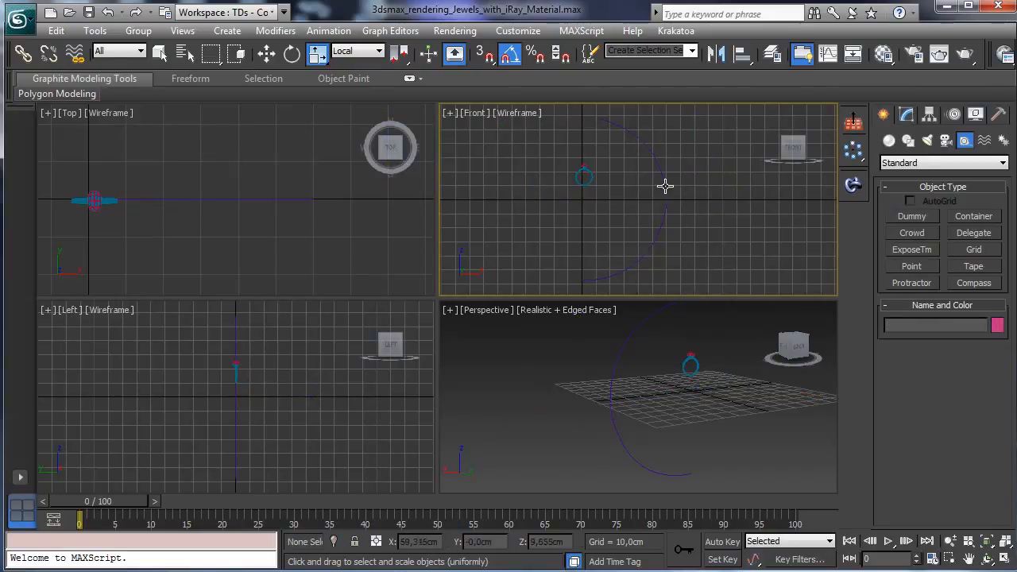
{"action": "left_click", "coordinate": [665, 186]}
{"action": "key", "text": "Delete"}
{"action": "left_click", "coordinate": [1004, 540]}
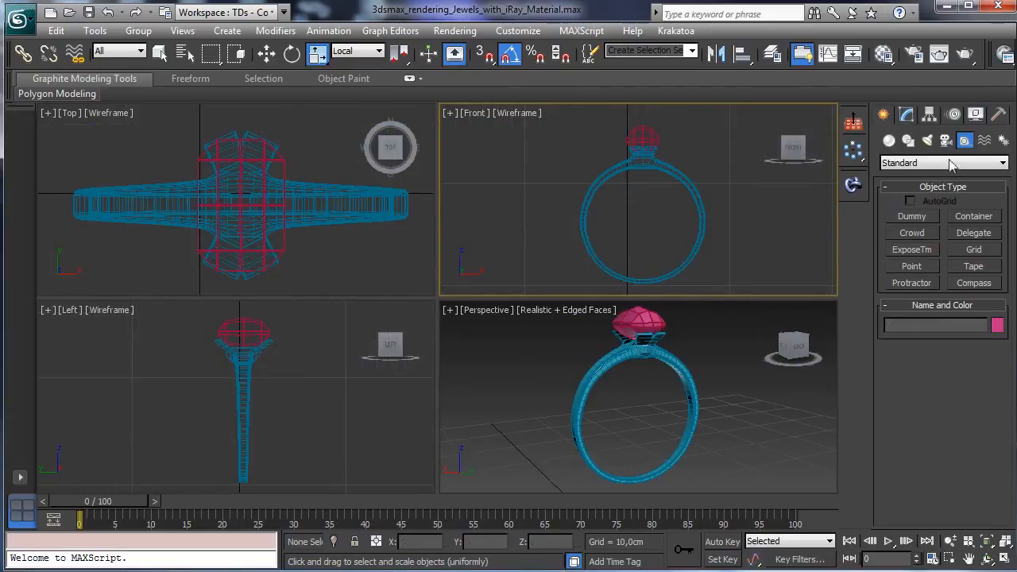
Step: Measure the outer diameter of the ring band with a Tape helper in the front view
{"action": "left_click", "coordinate": [974, 266]}
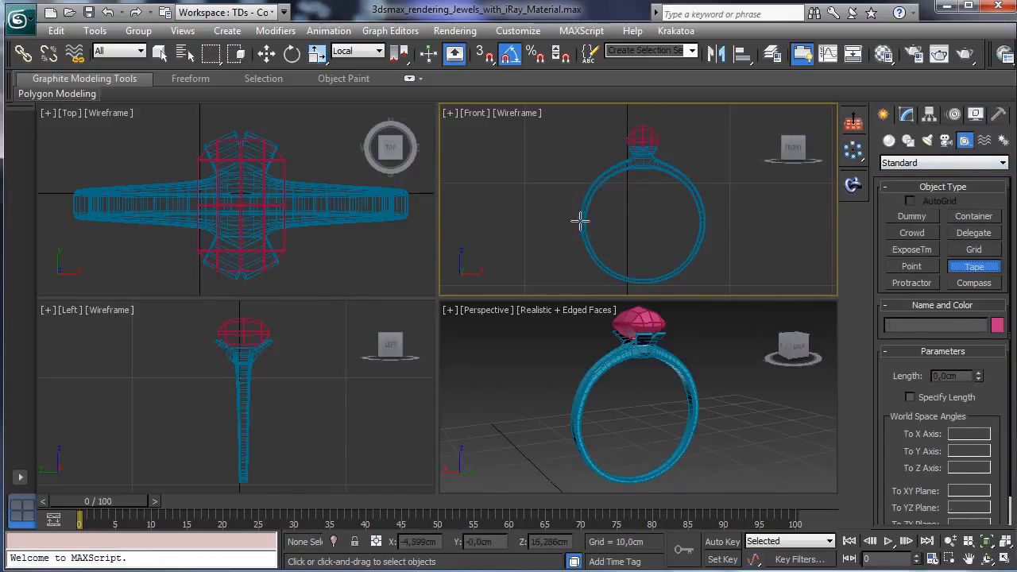
{"action": "left_click_drag", "start_coordinate": [582, 221], "coordinate": [703, 221]}
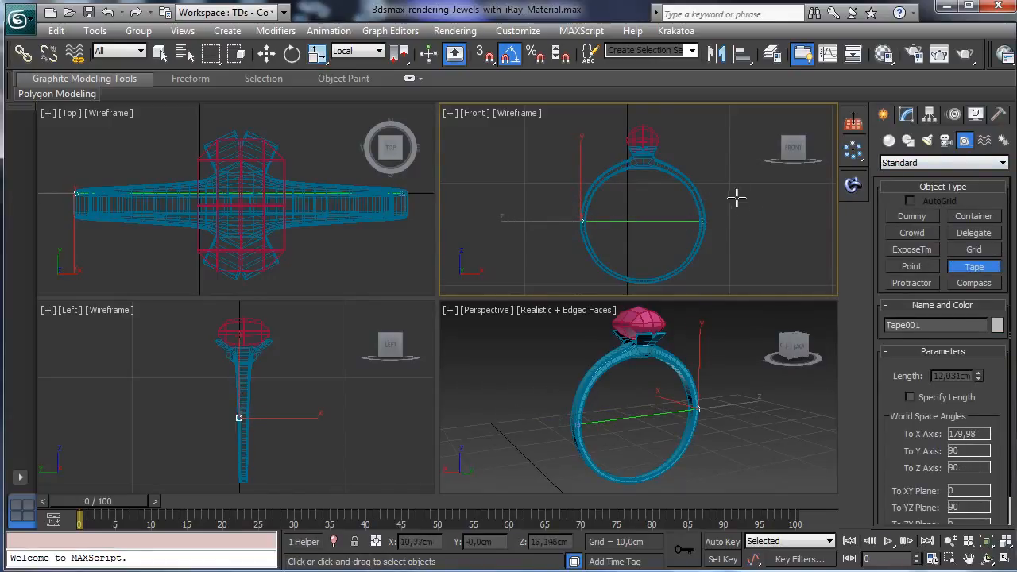
{"action": "left_click", "coordinate": [159, 52]}
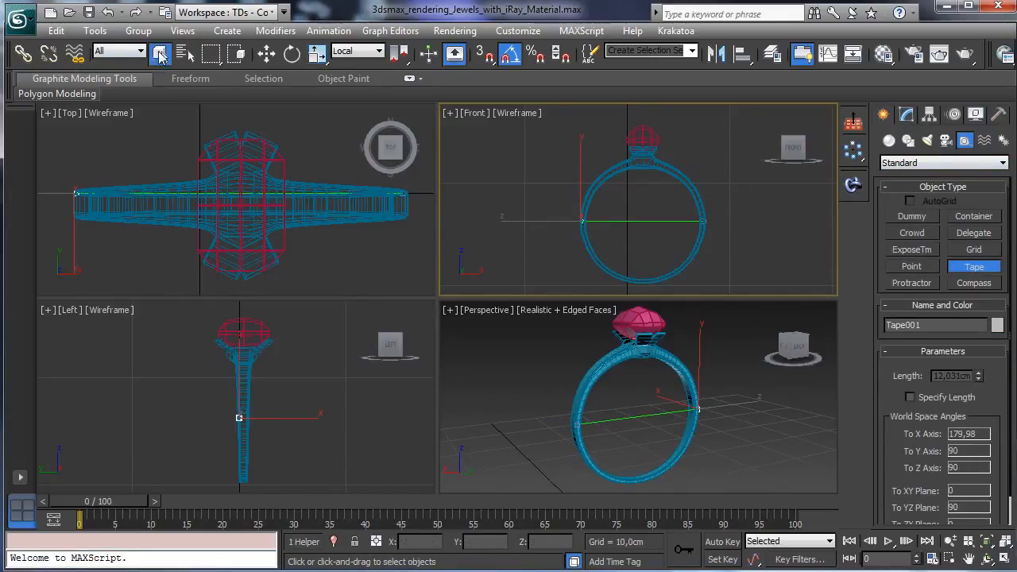
Step: Scale the Ring_1 group to an absolute local scale of 3 on X, Y and Z
{"action": "left_click", "coordinate": [637, 162]}
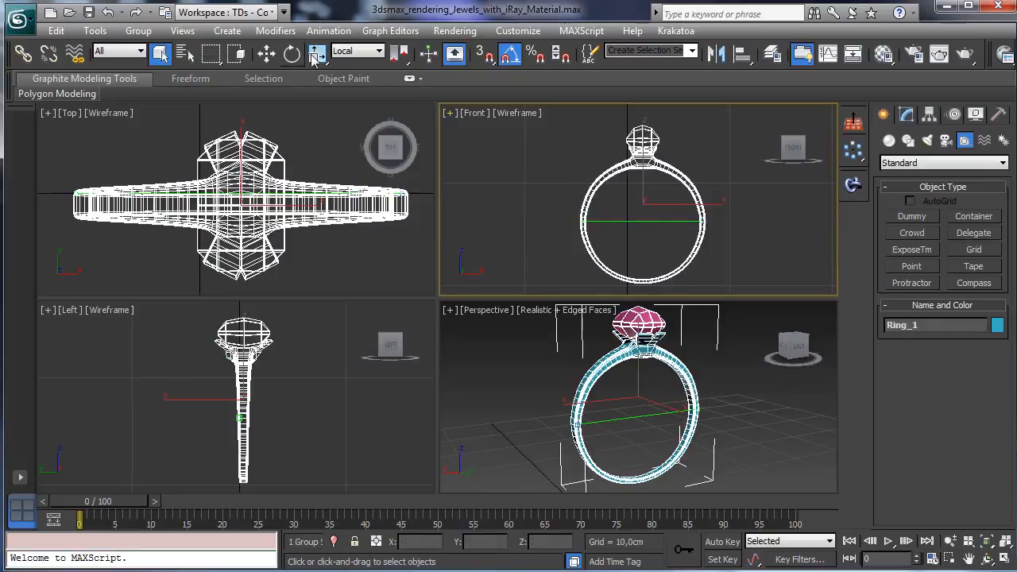
{"action": "left_click", "coordinate": [314, 54]}
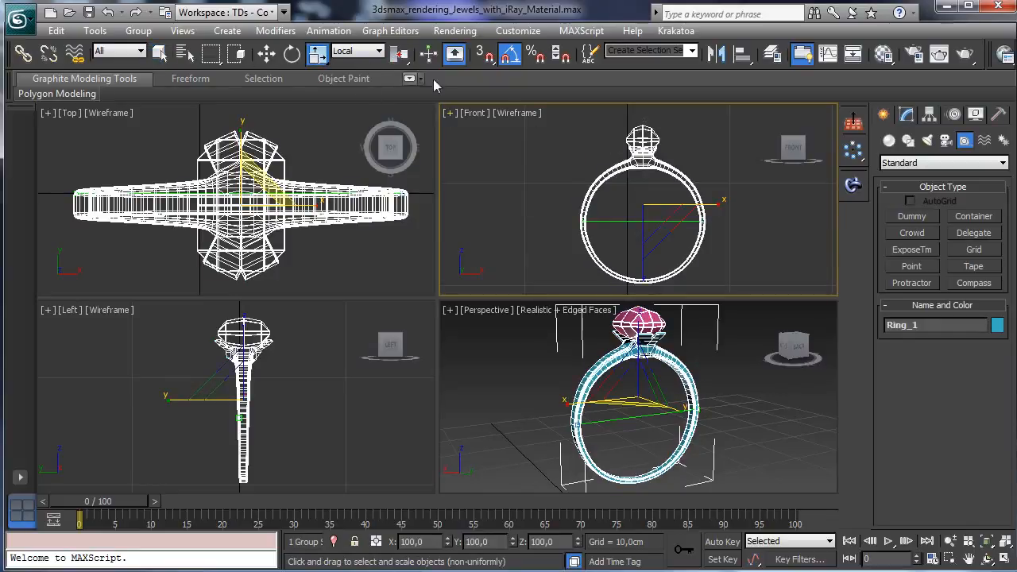
{"action": "right_click", "coordinate": [317, 56]}
{"action": "double_click", "coordinate": [243, 168]}
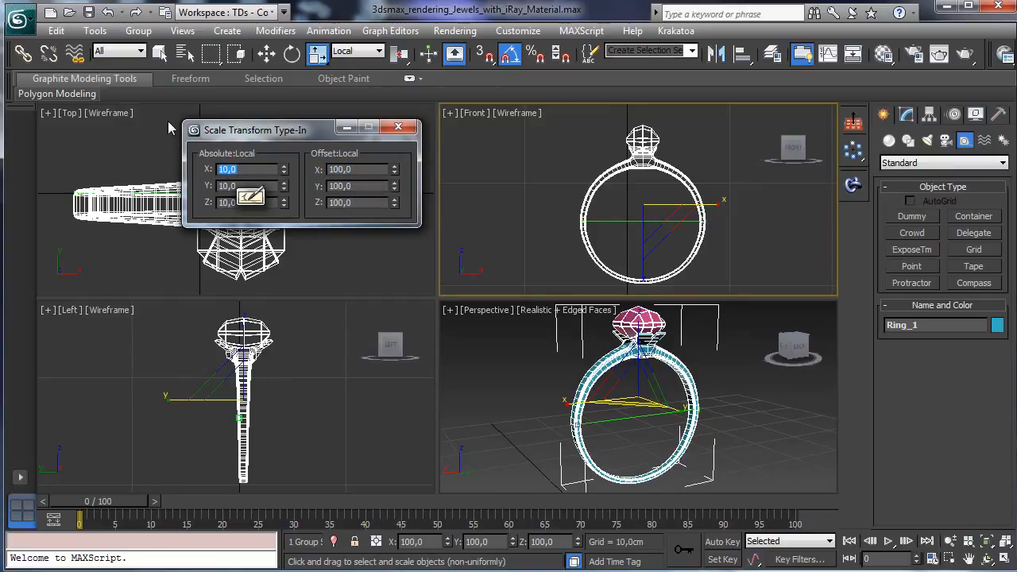
{"action": "type", "text": "3"}
{"action": "key", "text": "Tab"}
{"action": "type", "text": "3"}
{"action": "key", "text": "Tab"}
{"action": "type", "text": "3"}
{"action": "key", "text": "Tab"}
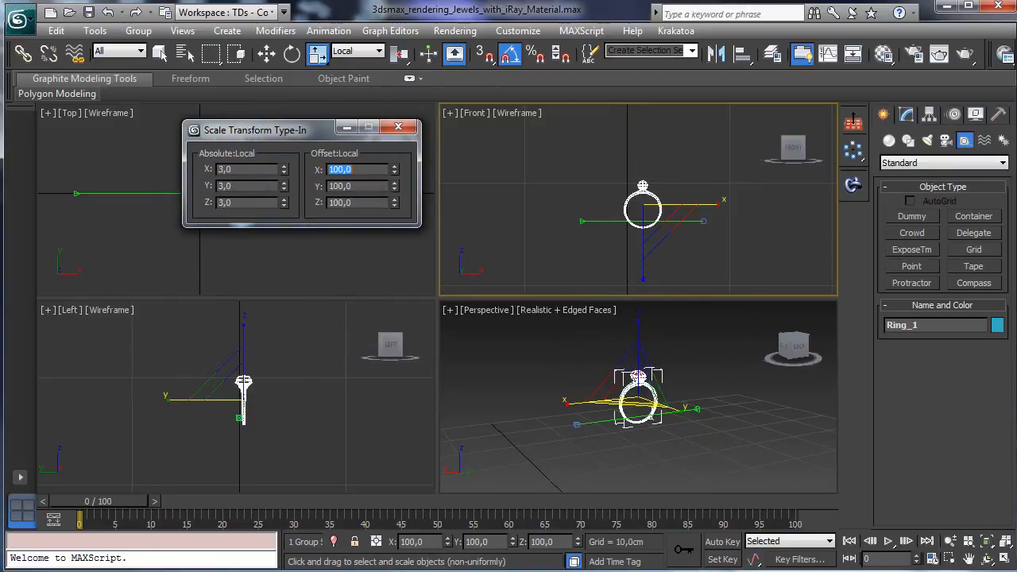
{"action": "left_click", "coordinate": [398, 127]}
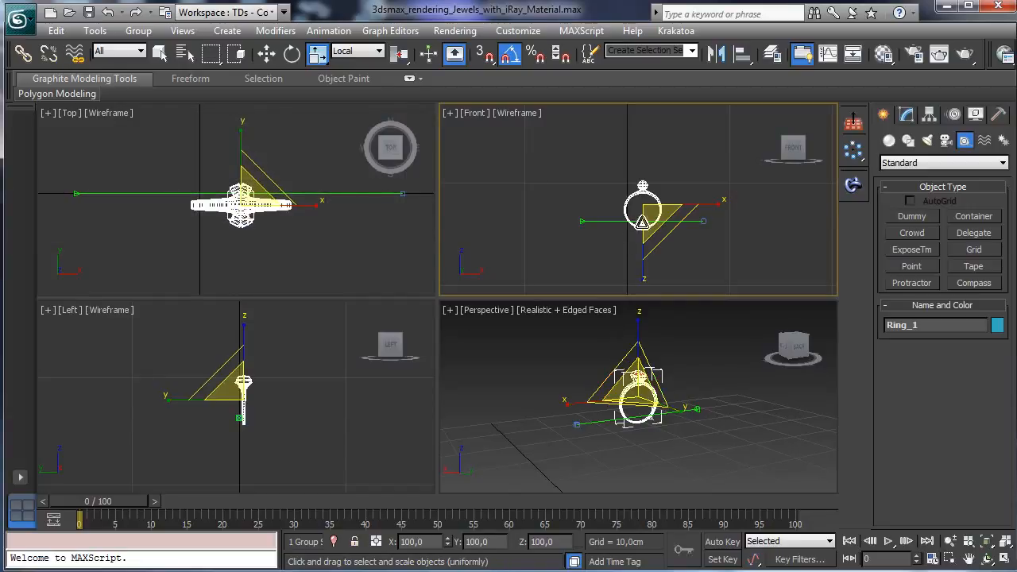
Step: Remove the old tape helper and measure the reduced ring's outer diameter with a new one in the front view
{"action": "left_click", "coordinate": [580, 220]}
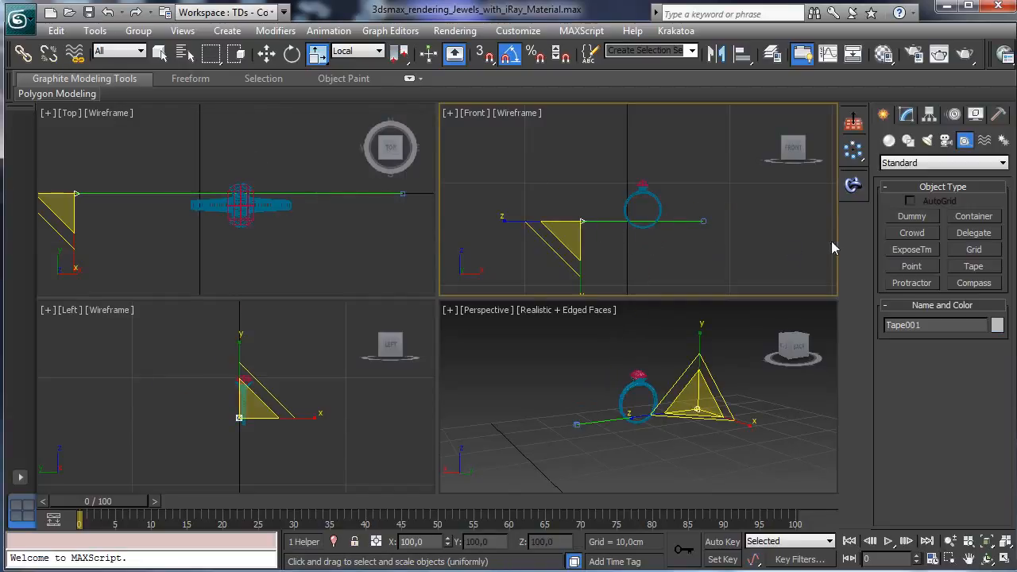
{"action": "left_click", "coordinate": [973, 266]}
{"action": "left_click_drag", "start_coordinate": [630, 210], "coordinate": [663, 210]}
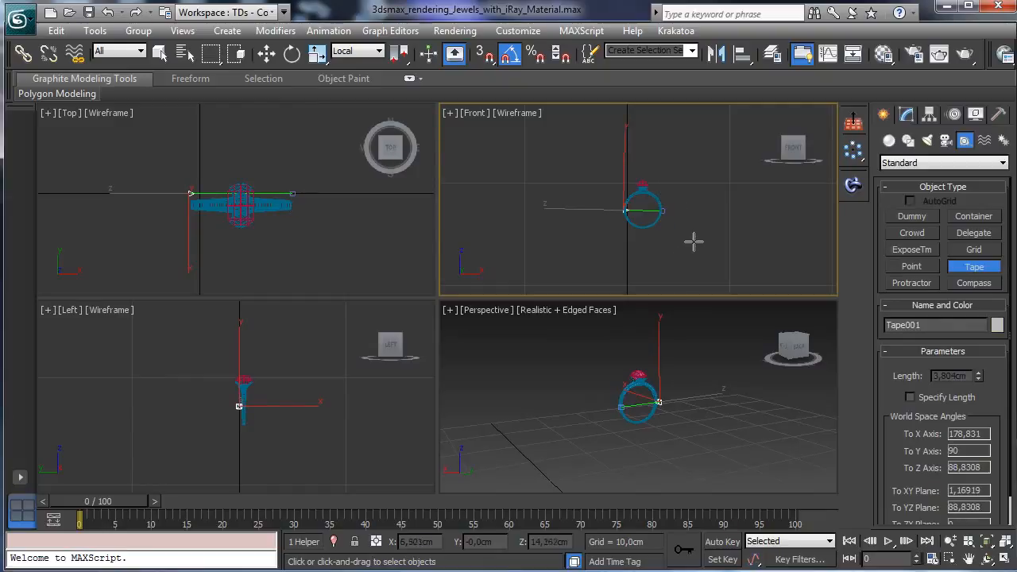
{"action": "left_click", "coordinate": [267, 54]}
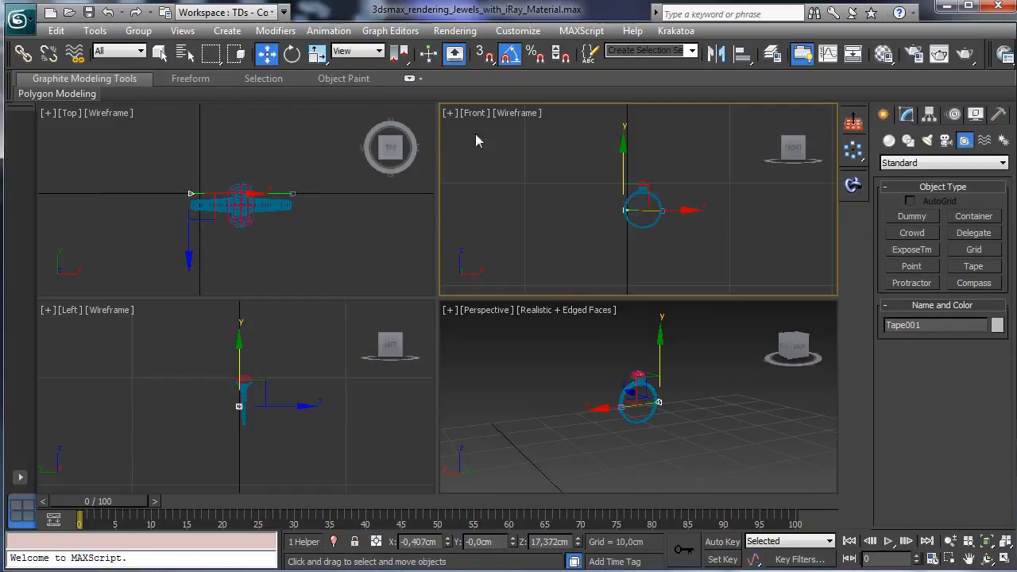
Step: Scale the Ring_1 group to an absolute local scale of 1,5 on X, Y and Z
{"action": "left_click", "coordinate": [642, 192]}
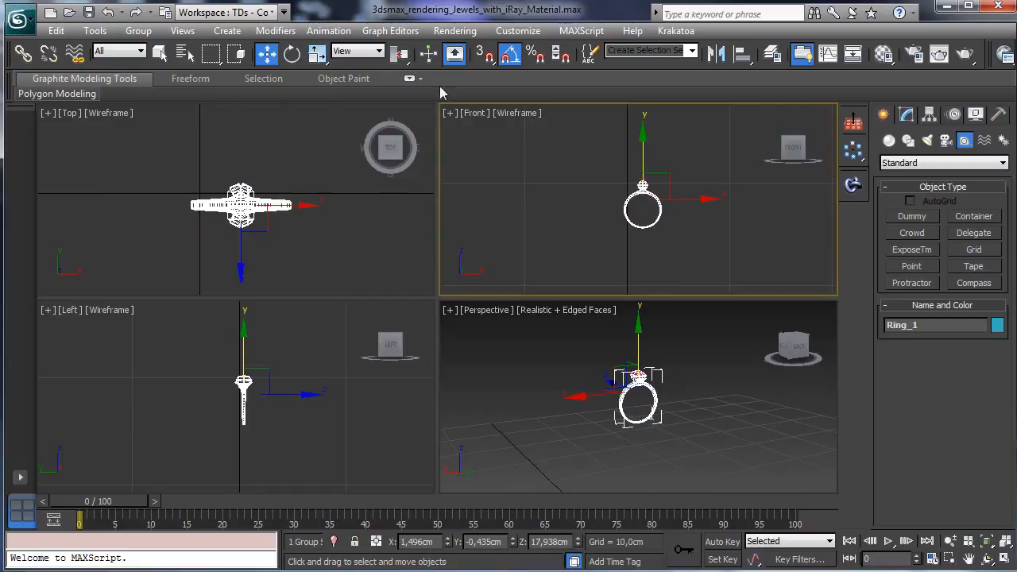
{"action": "left_click", "coordinate": [317, 54]}
{"action": "right_click", "coordinate": [318, 57]}
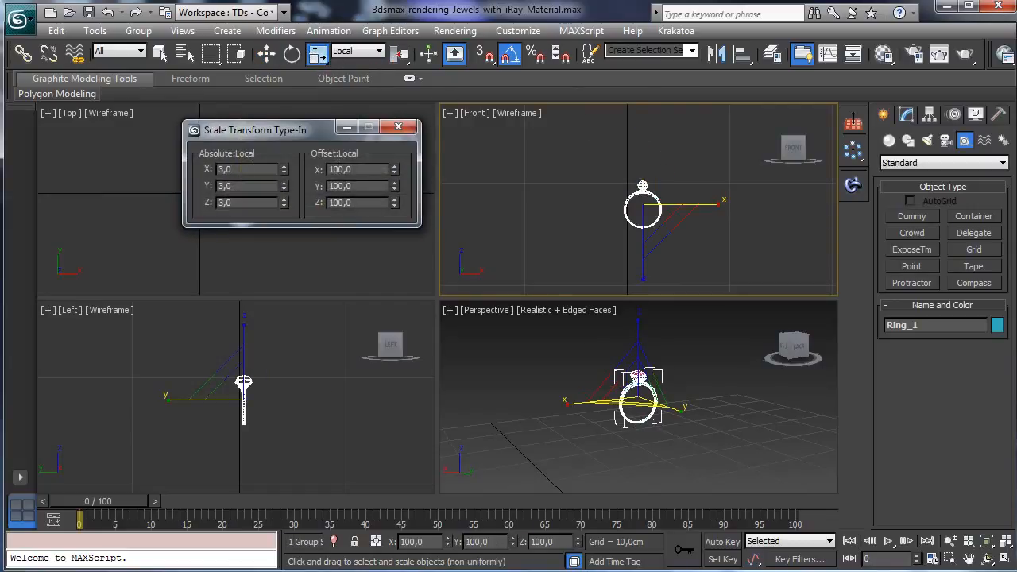
{"action": "double_click", "coordinate": [227, 169]}
{"action": "type", "text": "1,5"}
{"action": "key", "text": "Tab"}
{"action": "key", "text": "Tab"}
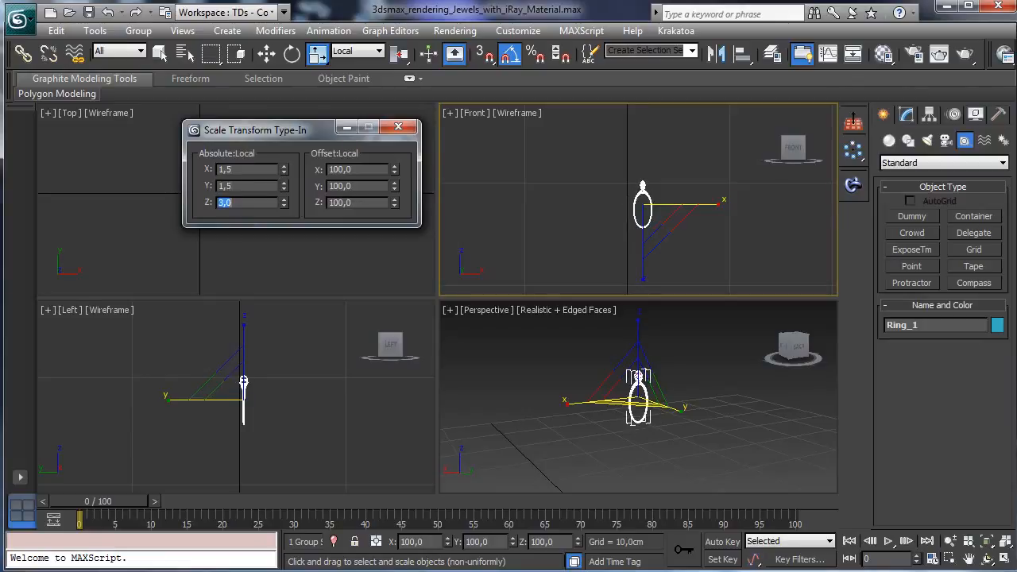
{"action": "key", "text": "Return"}
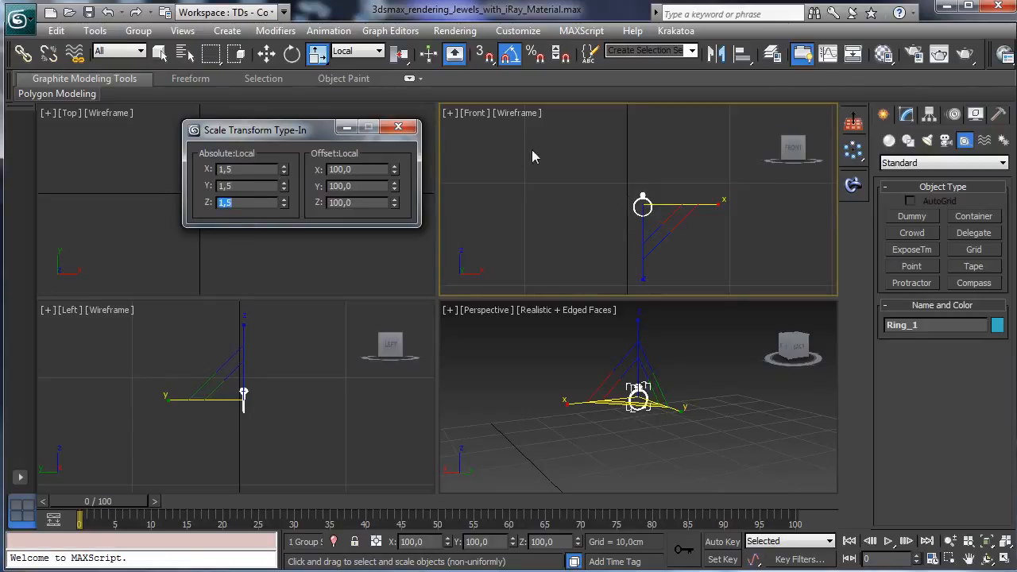
{"action": "left_click", "coordinate": [406, 127]}
Step: Create a standard primitive Plane in the top view beneath the ring, about 1.09 cm long and 1.33 cm wide
{"action": "left_click", "coordinate": [991, 541]}
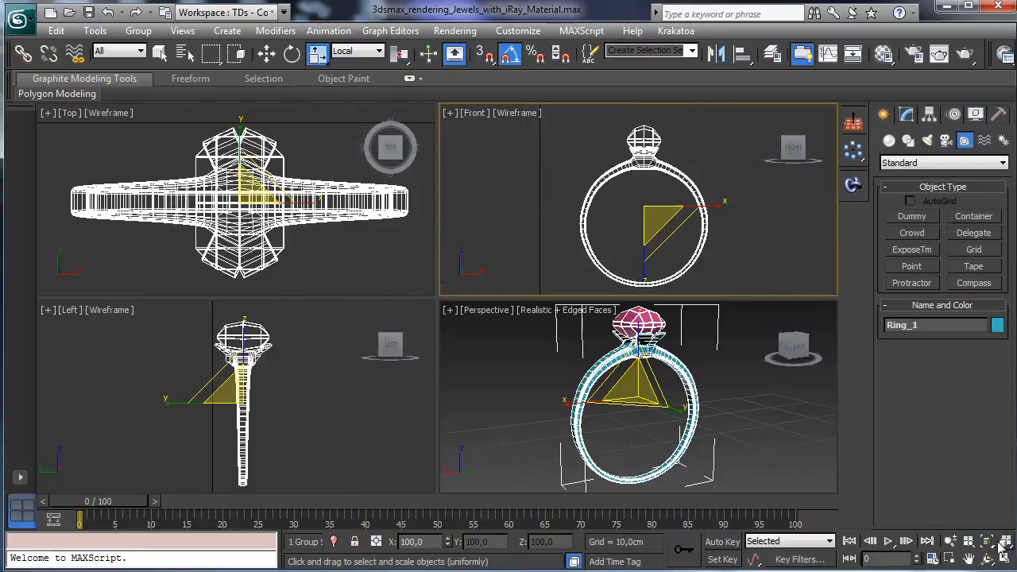
{"action": "left_click", "coordinate": [986, 558]}
{"action": "left_click", "coordinate": [648, 449]}
{"action": "mouse_move", "coordinate": [647, 449]}
{"action": "left_mouse_down"}
{"action": "mouse_move", "coordinate": [640, 445]}
{"action": "mouse_move", "coordinate": [650, 441]}
{"action": "left_mouse_up"}
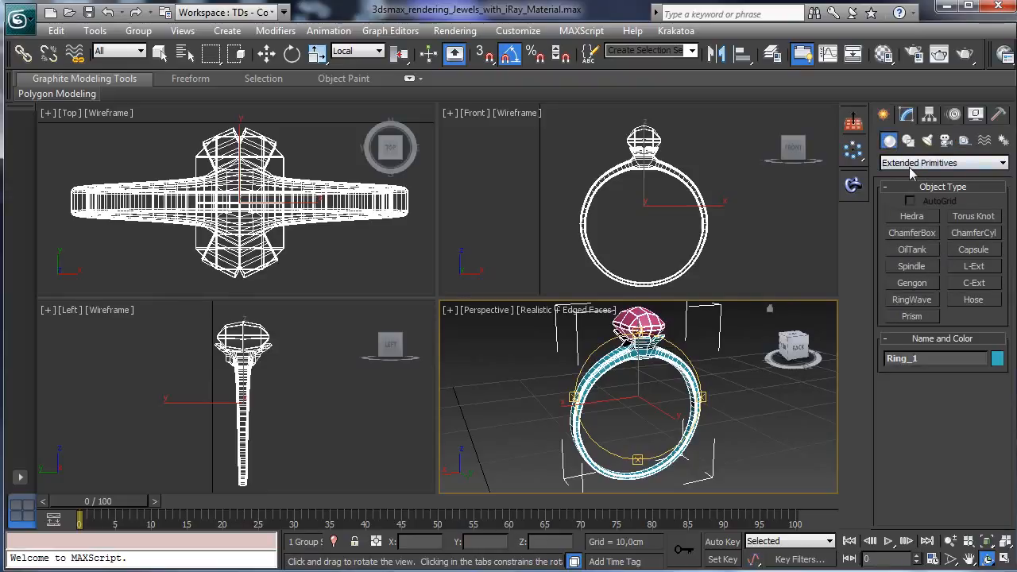
{"action": "left_click", "coordinate": [911, 164]}
{"action": "left_click", "coordinate": [914, 177]}
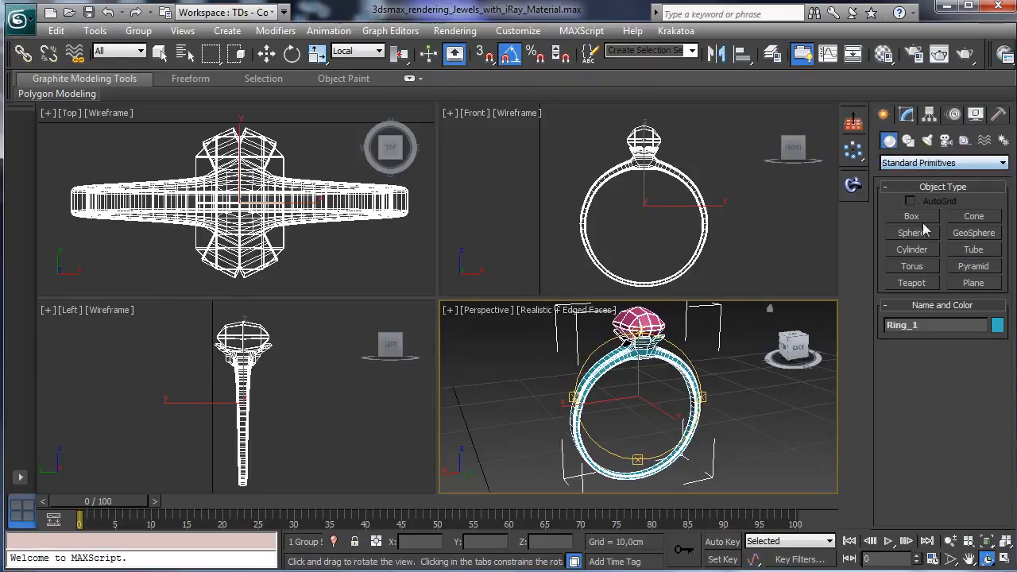
{"action": "left_click", "coordinate": [974, 283]}
{"action": "left_click_drag", "start_coordinate": [132, 159], "coordinate": [374, 352]}
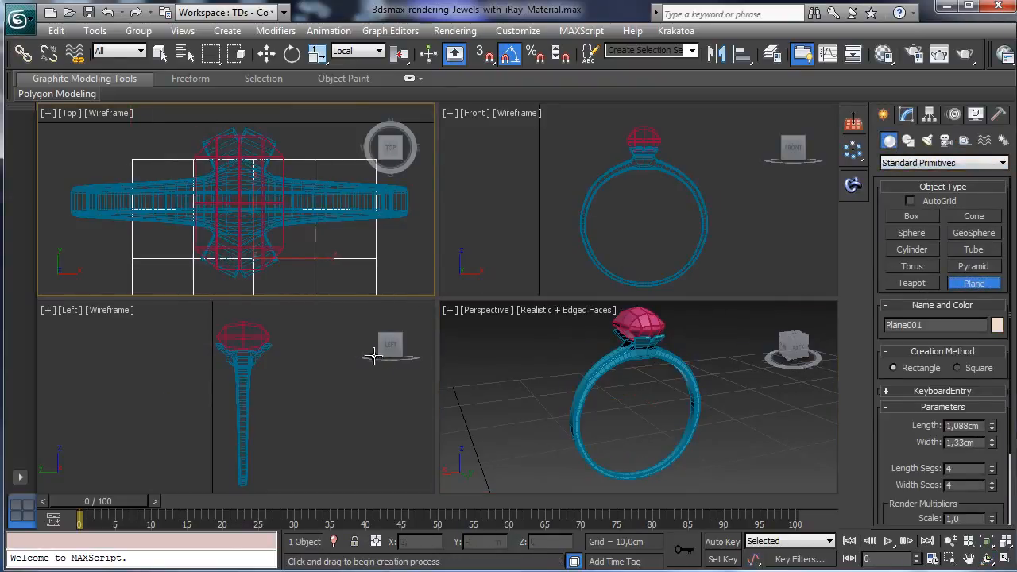
Step: Move the plane in the top view to centre it beneath the ring, at about X 1,515 cm and Y -0,419 cm
{"action": "left_click", "coordinate": [267, 53]}
{"action": "left_click_drag", "start_coordinate": [281, 235], "coordinate": [268, 175]}
{"action": "left_click", "coordinate": [740, 240]}
Step: Set the plane's length and width to 50 cm each
{"action": "left_click", "coordinate": [906, 116]}
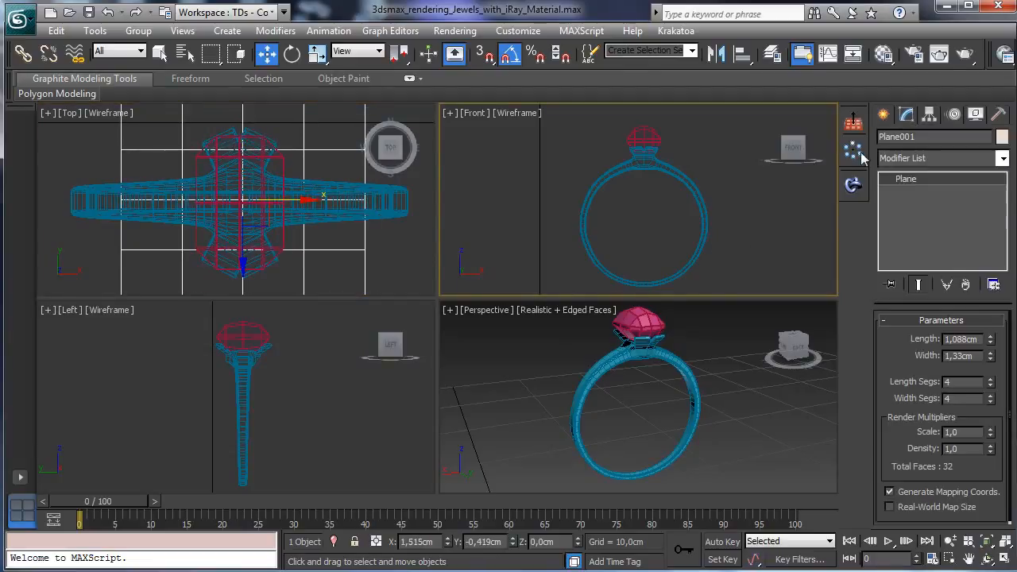
{"action": "right_click", "coordinate": [828, 329]}
{"action": "double_click", "coordinate": [976, 339]}
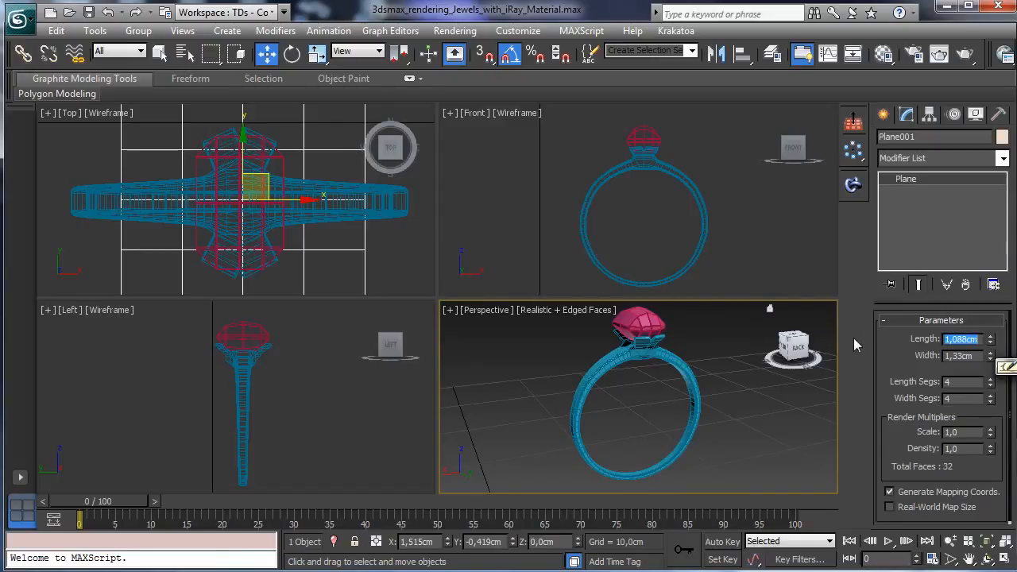
{"action": "type", "text": "50"}
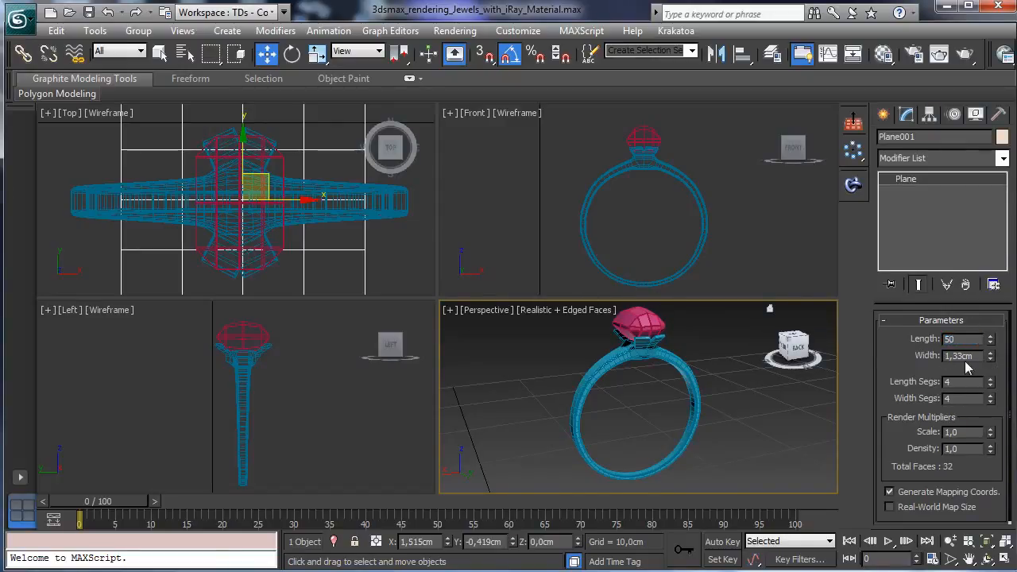
{"action": "key", "text": "Tab"}
{"action": "type", "text": "50"}
{"action": "key", "text": "Return"}
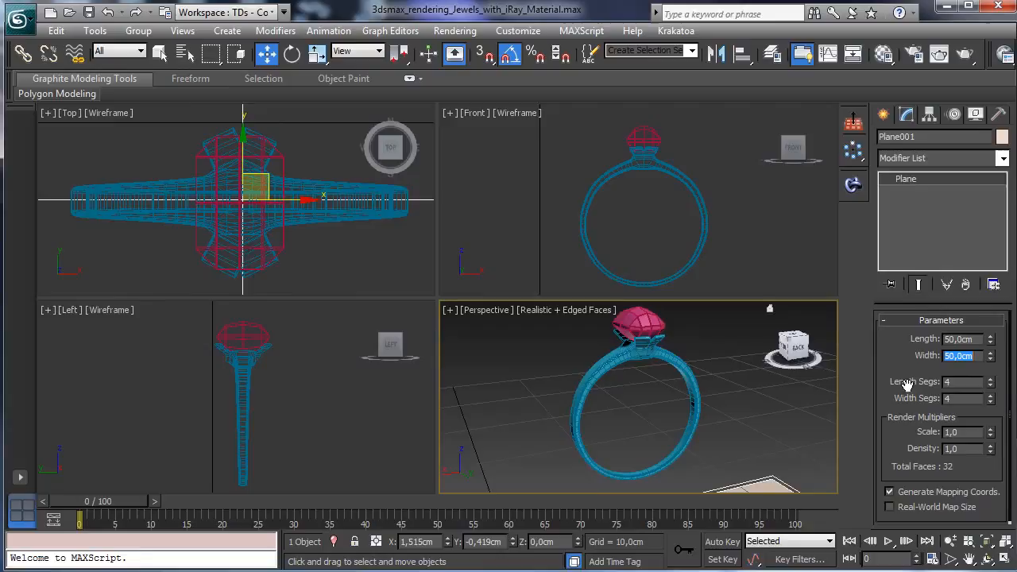
{"action": "right_click", "coordinate": [772, 452]}
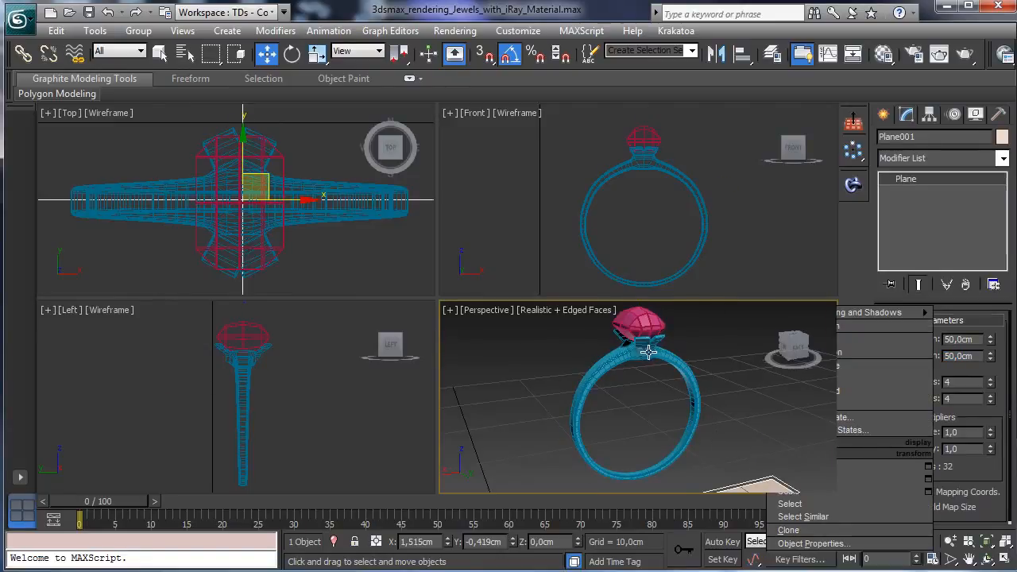
Step: Align the Ring_1 group to the plane, center to center, on the Z position only
{"action": "left_click", "coordinate": [648, 349]}
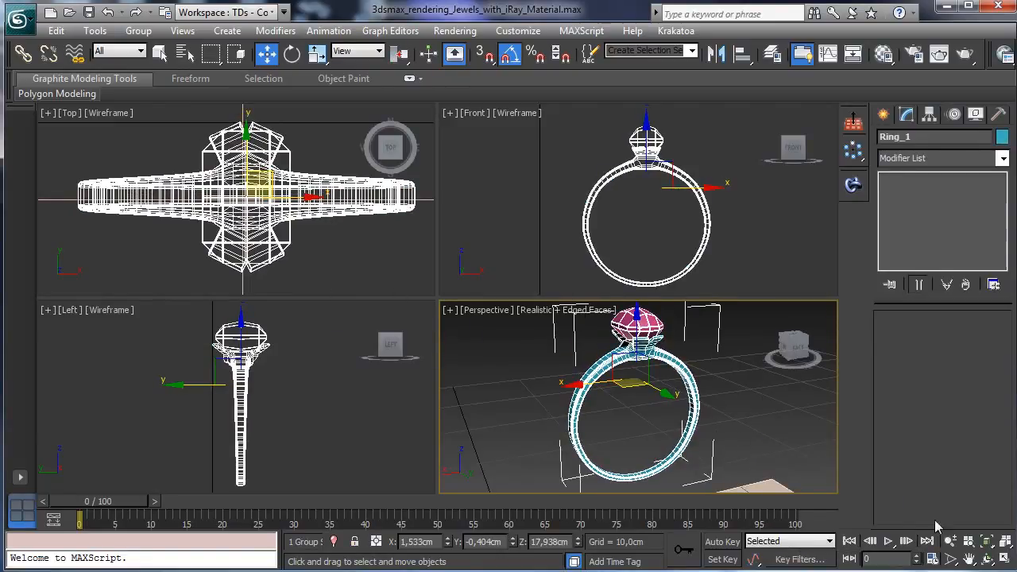
{"action": "left_click", "coordinate": [950, 541]}
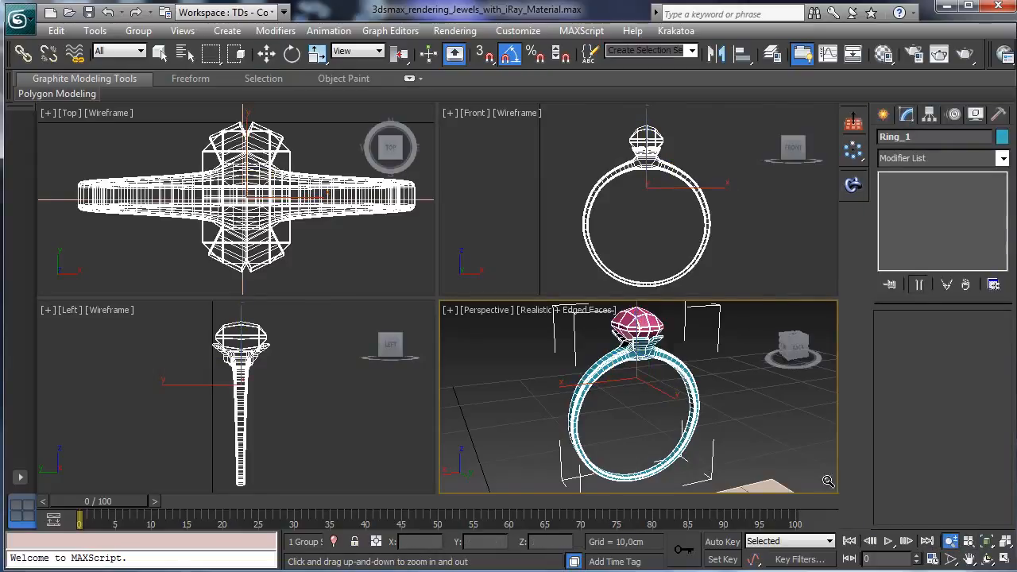
{"action": "left_click_drag", "start_coordinate": [639, 374], "coordinate": [638, 428]}
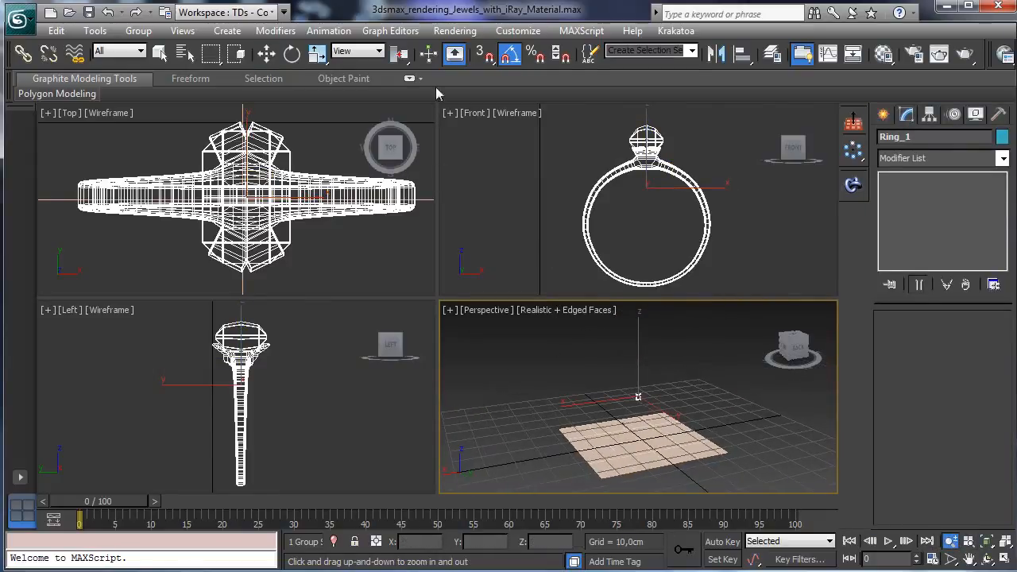
{"action": "left_click", "coordinate": [266, 54]}
{"action": "left_click", "coordinate": [742, 54]}
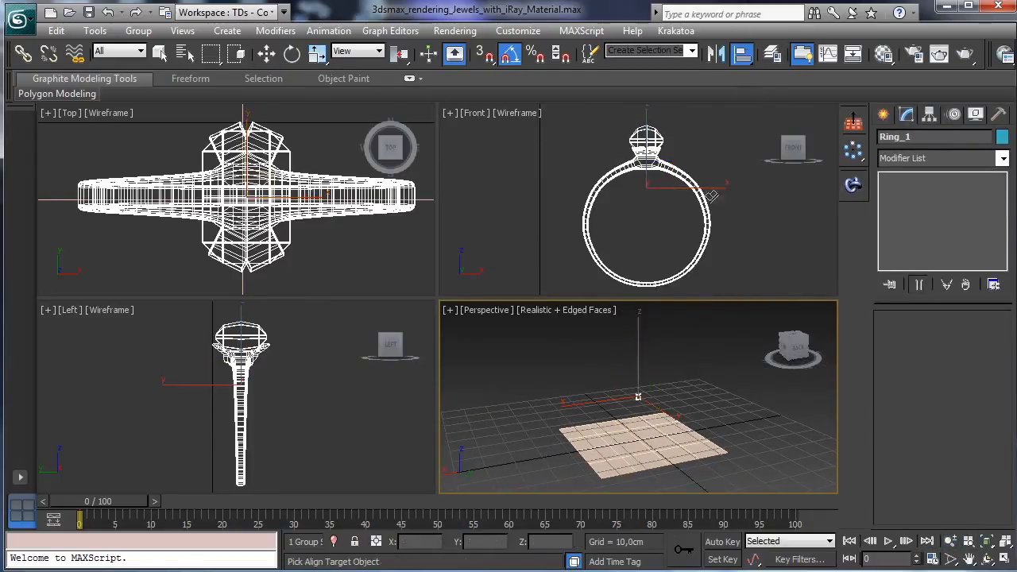
{"action": "left_click", "coordinate": [638, 445]}
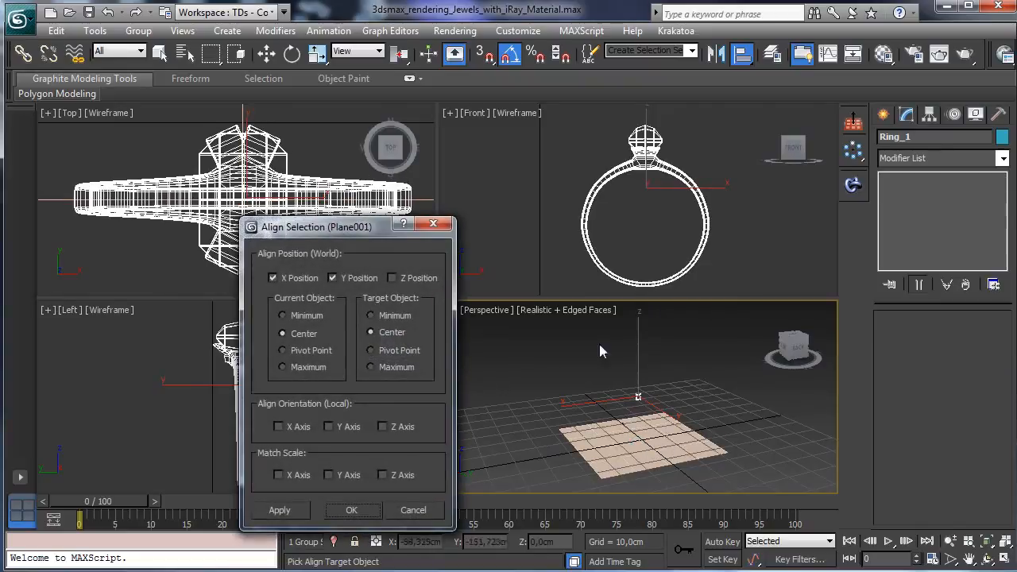
{"action": "left_click", "coordinate": [392, 278]}
{"action": "left_click", "coordinate": [273, 278]}
{"action": "left_click", "coordinate": [332, 277]}
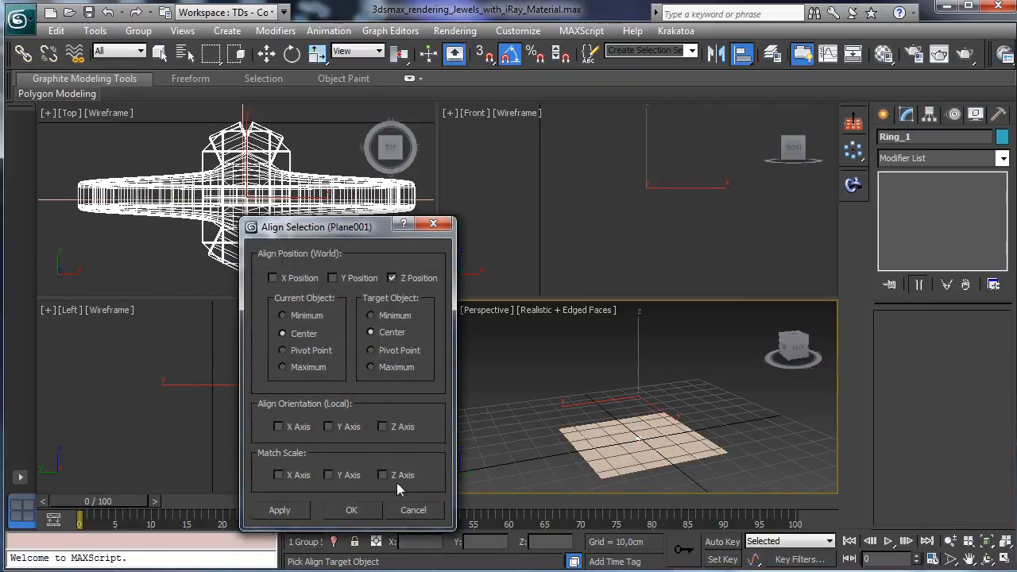
{"action": "left_click", "coordinate": [350, 510]}
Step: Raise the Ring_1 group along Z to about 1,163 cm so the band rests on the plane
{"action": "left_click", "coordinate": [986, 541]}
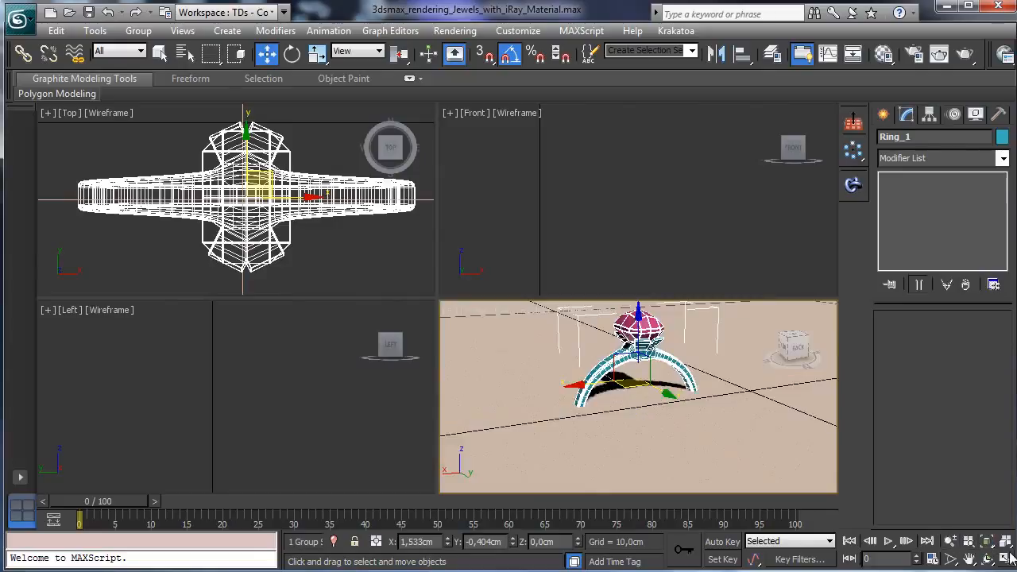
{"action": "left_click", "coordinate": [1004, 559]}
{"action": "left_click_drag", "start_coordinate": [439, 216], "coordinate": [423, 52]}
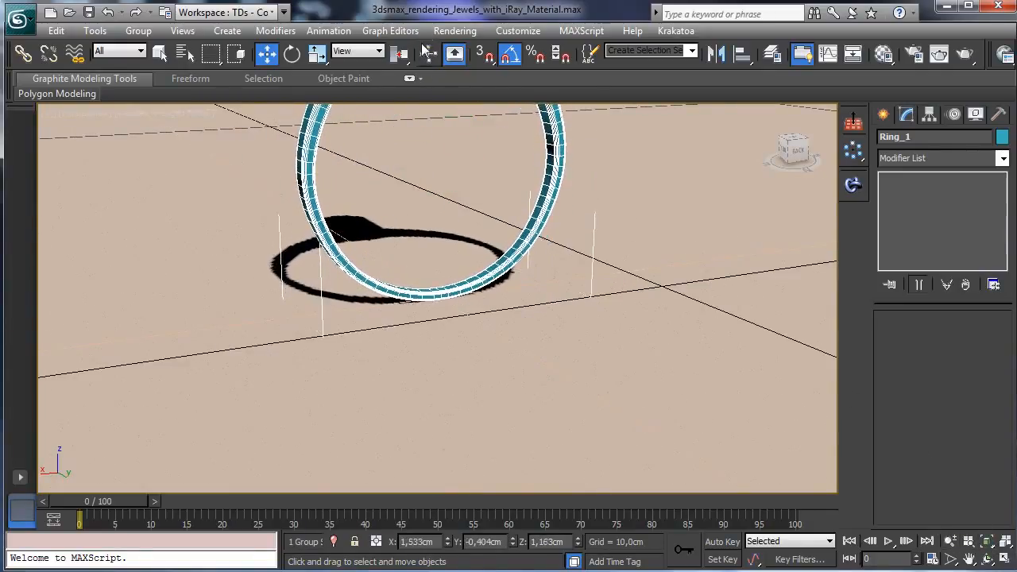
Step: Frame the ring from a slightly higher angle, select the ground plane and open the Material Editor
{"action": "left_click", "coordinate": [986, 541]}
{"action": "left_click", "coordinate": [950, 541]}
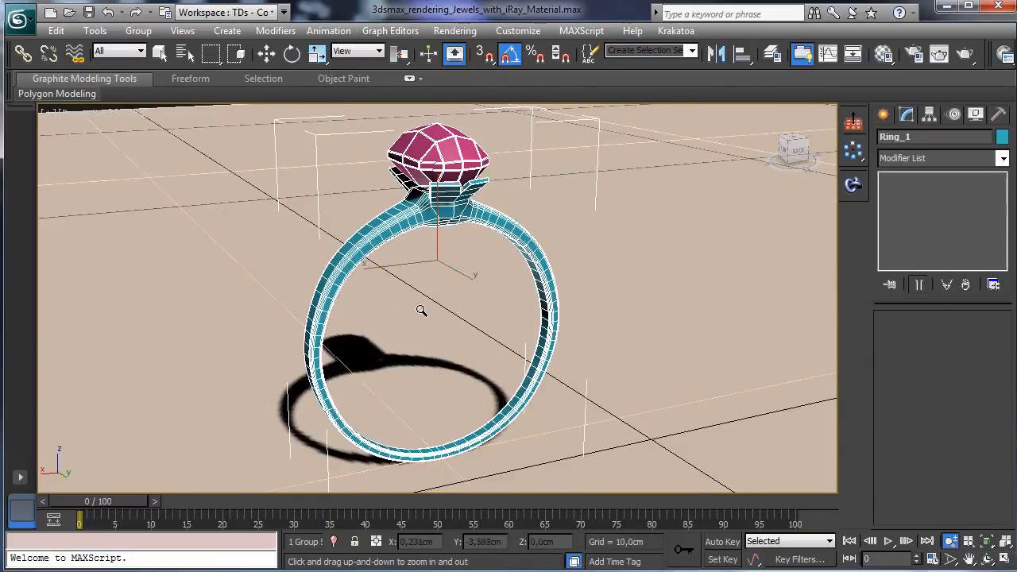
{"action": "left_click_drag", "start_coordinate": [420, 306], "coordinate": [456, 309]}
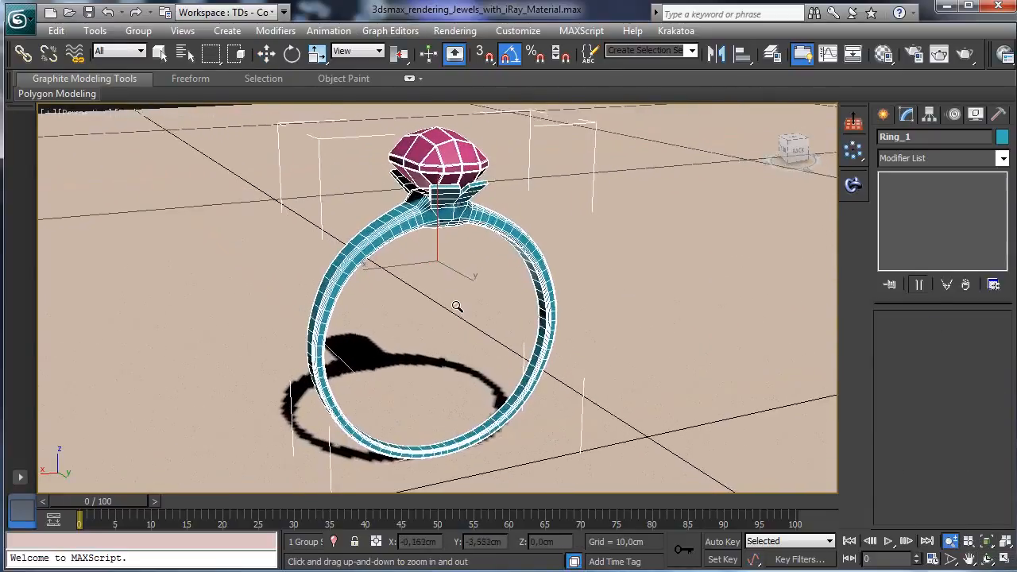
{"action": "left_click", "coordinate": [158, 54]}
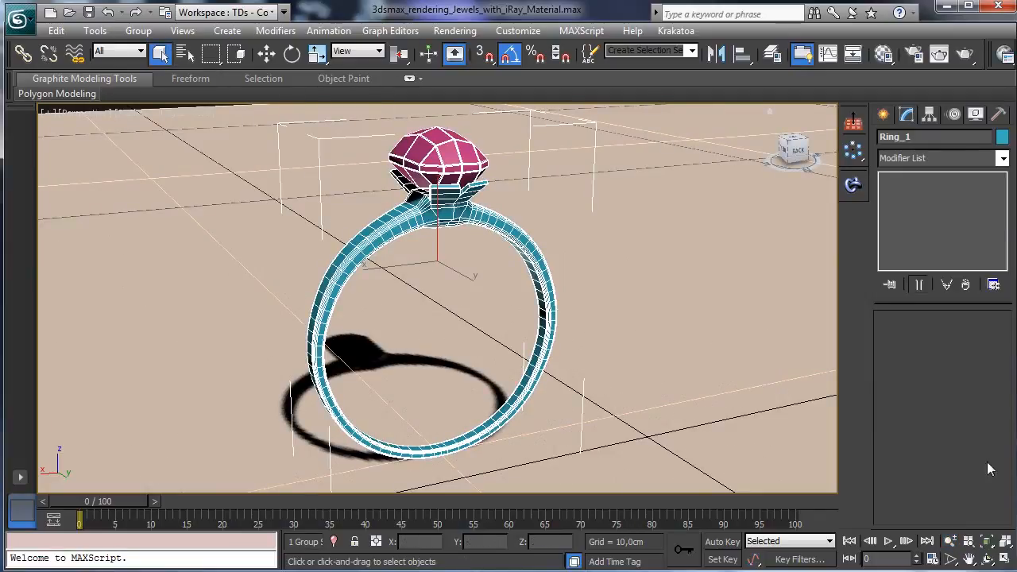
{"action": "left_click", "coordinate": [987, 558]}
{"action": "mouse_move", "coordinate": [465, 325]}
{"action": "left_mouse_down"}
{"action": "mouse_move", "coordinate": [458, 348]}
{"action": "mouse_move", "coordinate": [473, 336]}
{"action": "left_mouse_up"}
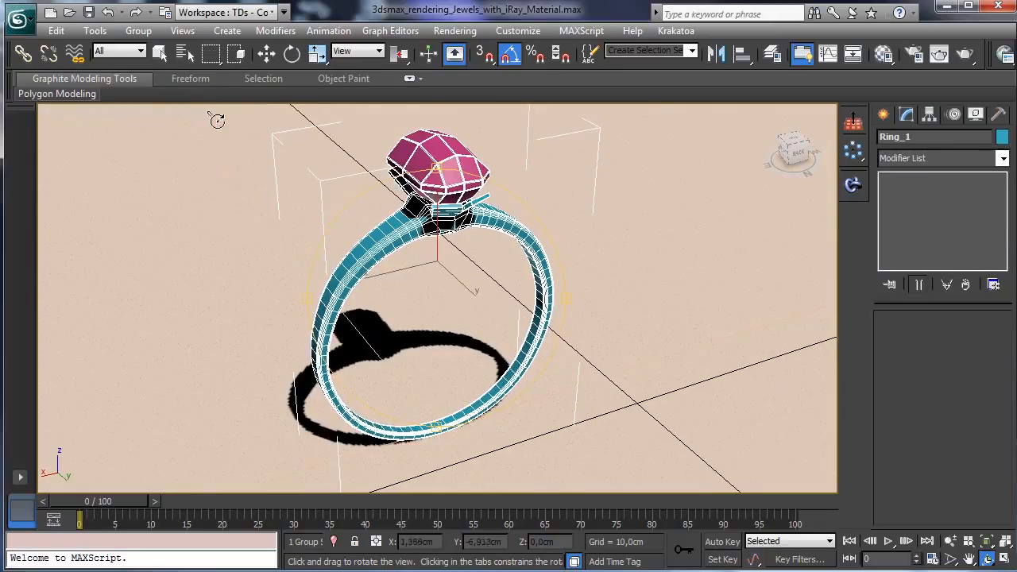
{"action": "left_click", "coordinate": [159, 53]}
{"action": "left_click", "coordinate": [734, 211]}
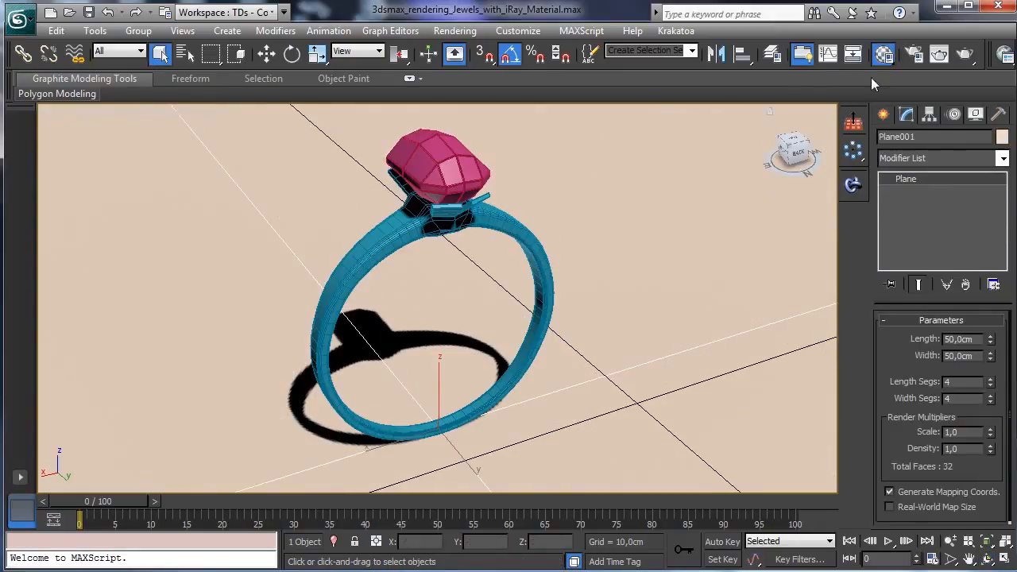
{"action": "key", "text": "m"}
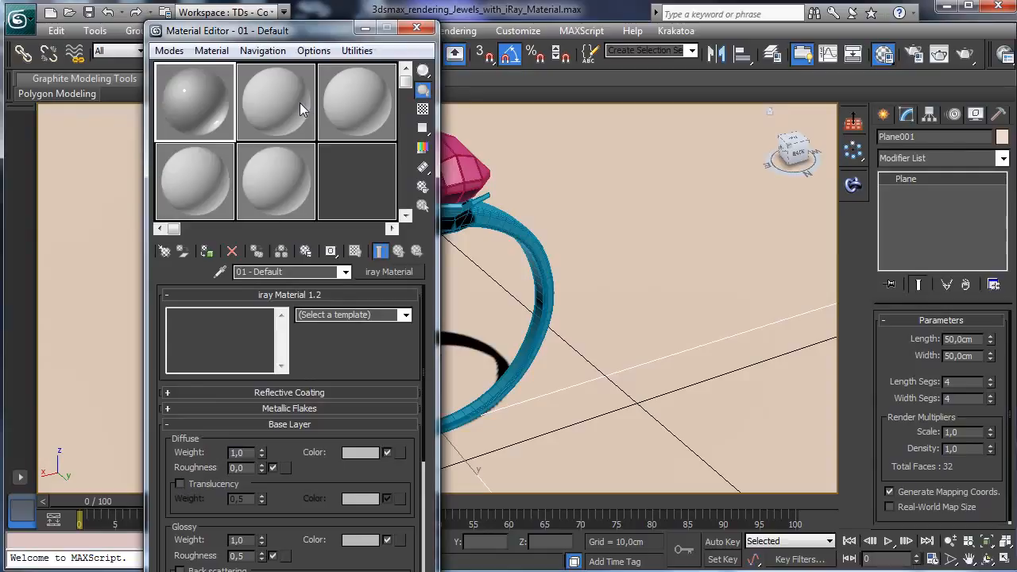
{"action": "left_click", "coordinate": [298, 103]}
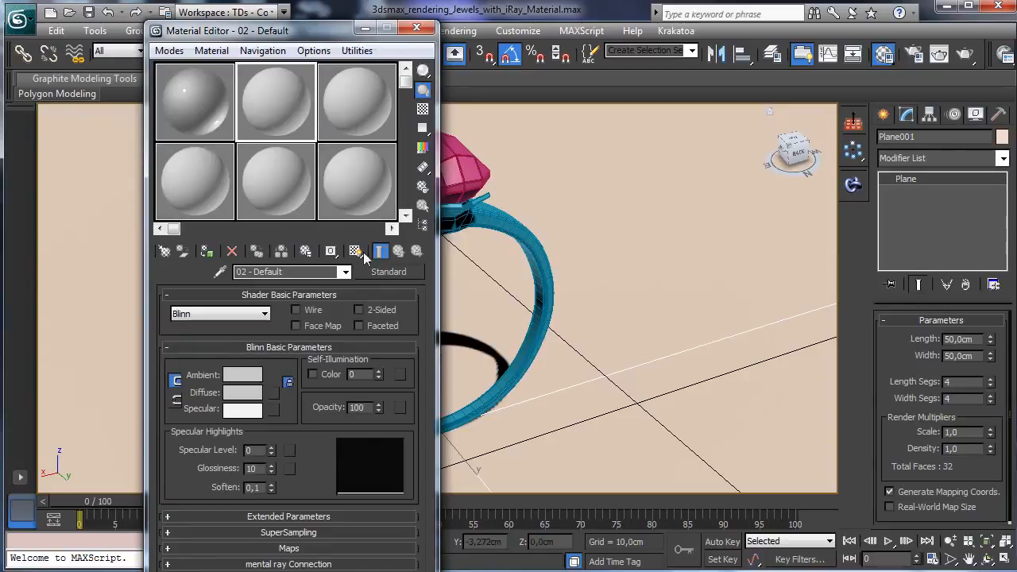
{"action": "left_click", "coordinate": [407, 272]}
{"action": "left_click", "coordinate": [499, 568]}
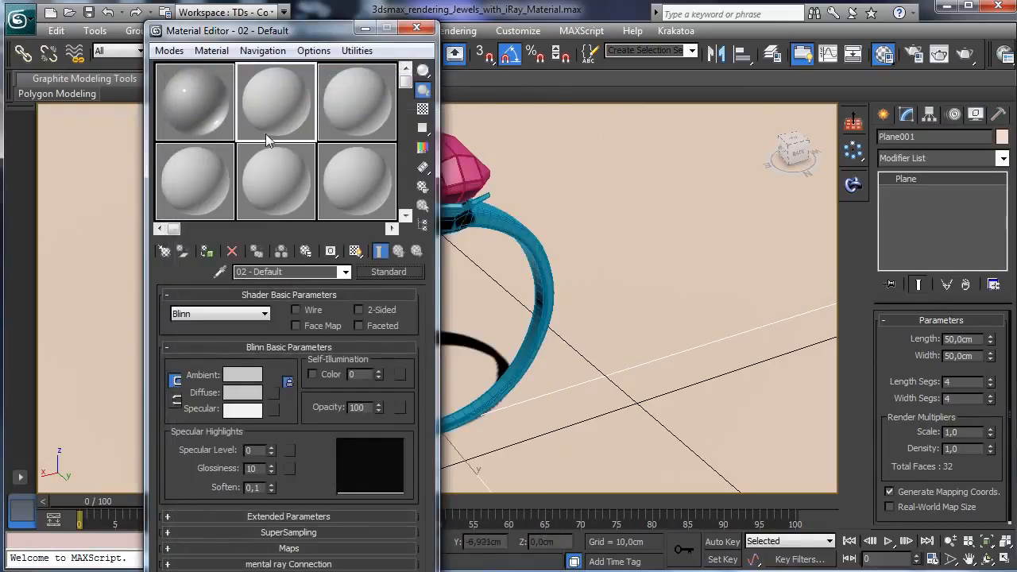
Step: Rename the iray material in the first sample slot as Ground
{"action": "left_click", "coordinate": [213, 119]}
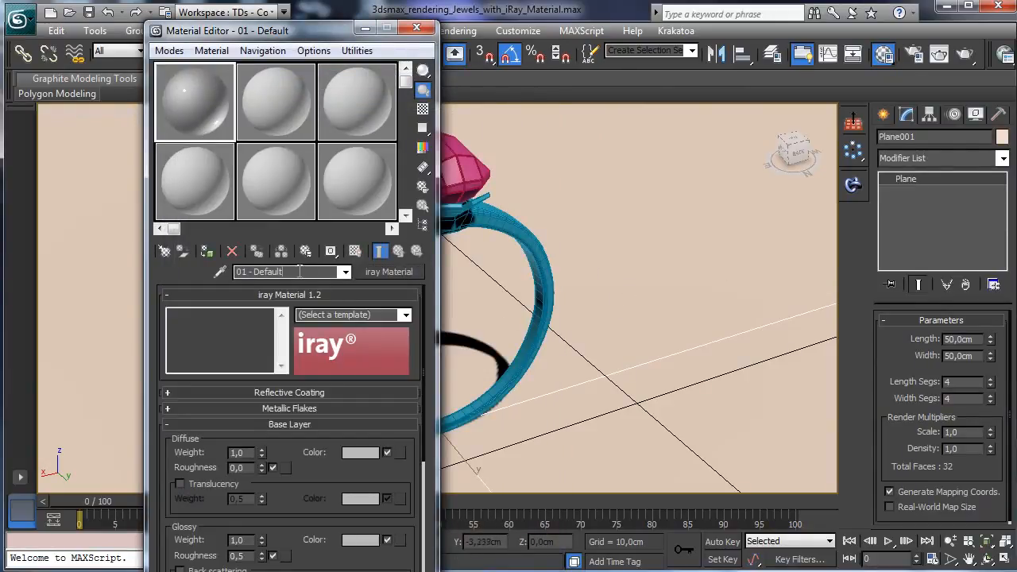
{"action": "left_click_drag", "start_coordinate": [300, 272], "coordinate": [148, 255]}
{"action": "type", "text": "Ground"}
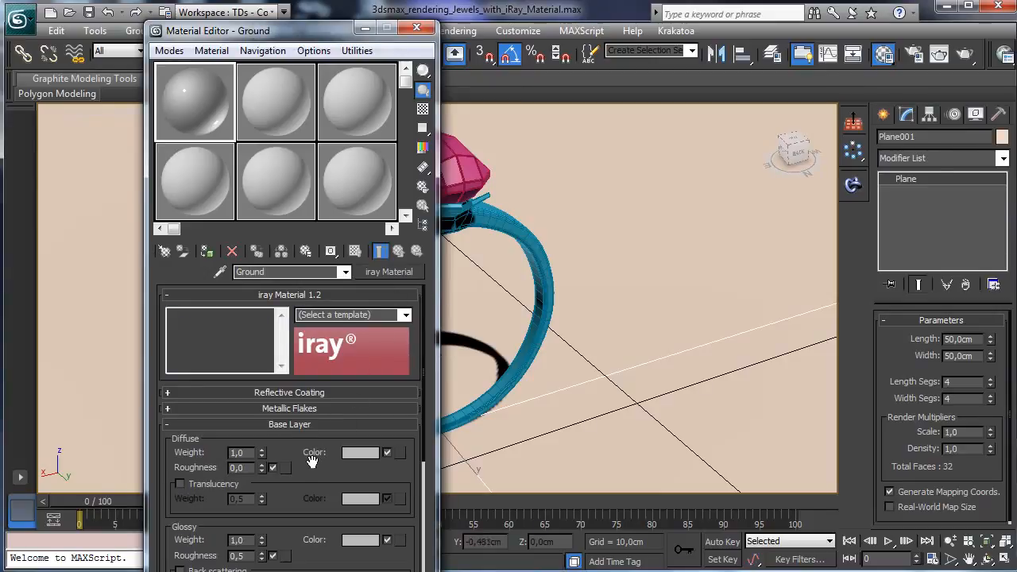
Step: Change the Ground material's diffuse color to a muted grey-blue with hue 0,6
{"action": "scroll", "coordinate": [309, 460], "scroll_direction": "down", "scroll_amount": 1}
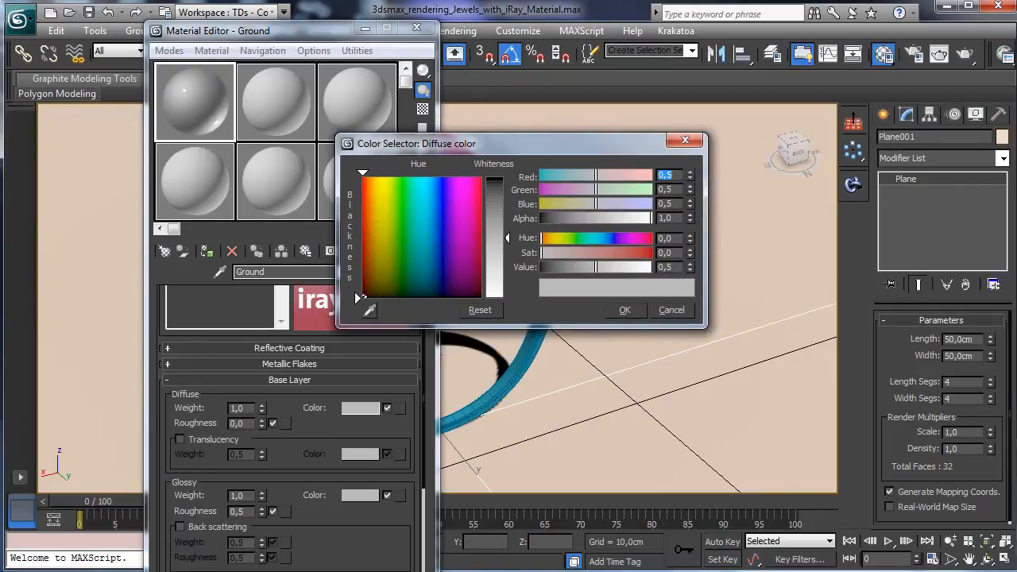
{"action": "left_click", "coordinate": [433, 270]}
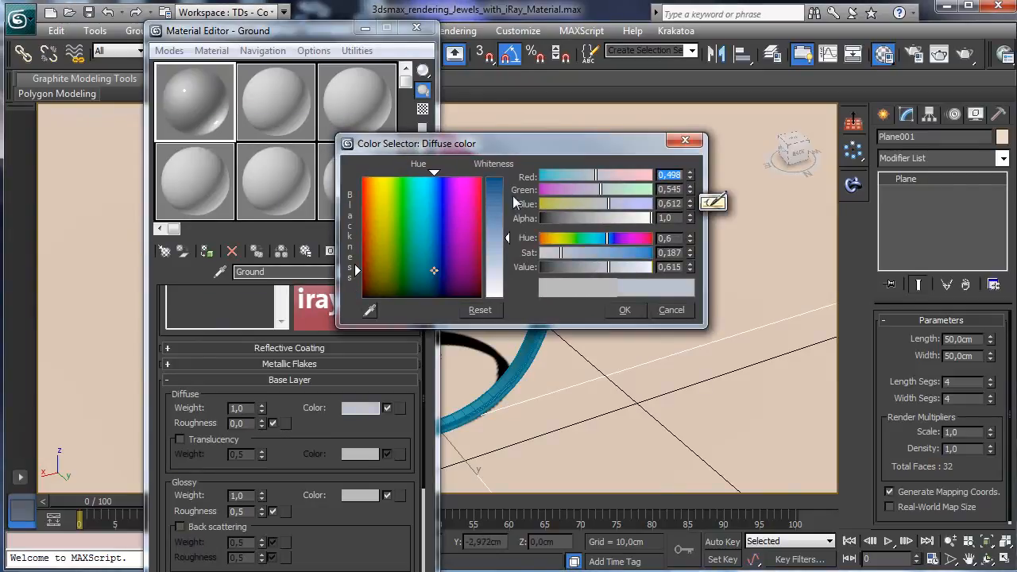
{"action": "left_click", "coordinate": [578, 252]}
{"action": "left_click", "coordinate": [624, 310]}
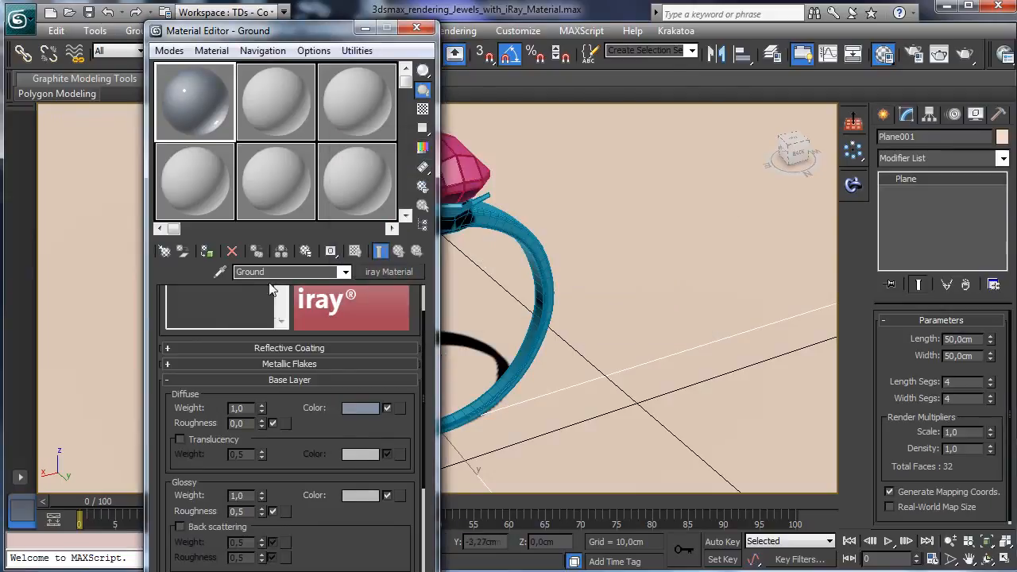
Step: Set the Ground material's diffuse roughness to 0,2
{"action": "scroll", "coordinate": [315, 358], "scroll_direction": "down", "scroll_amount": 2}
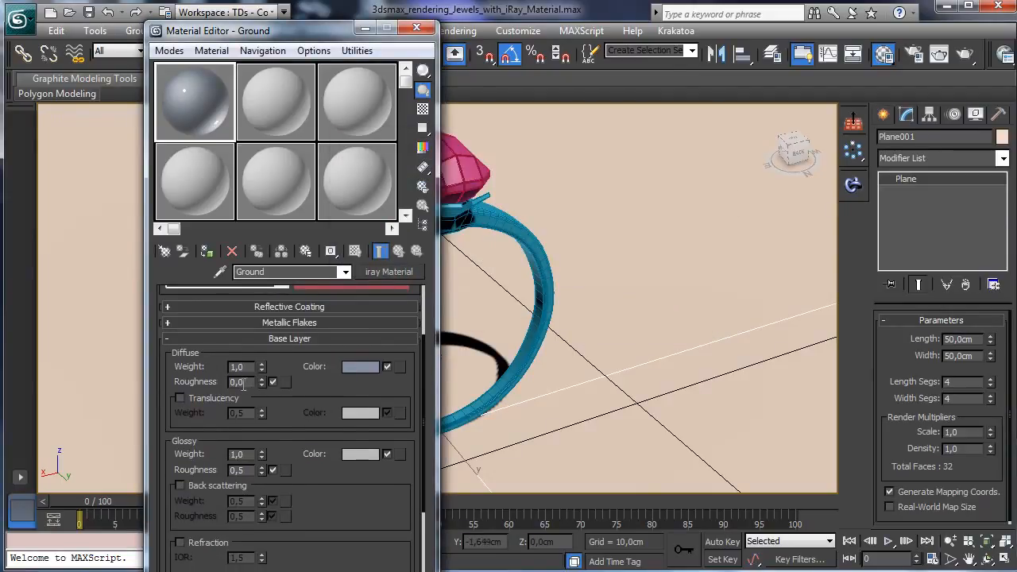
{"action": "key", "text": "BackSpace"}
{"action": "type", "text": "2"}
{"action": "key", "text": "Return"}
Step: Set the Ground material's glossy weight to 0,25 with roughness 0,49, and its diffuse weight to 0,75
{"action": "scroll", "coordinate": [302, 365], "scroll_direction": "down", "scroll_amount": 3}
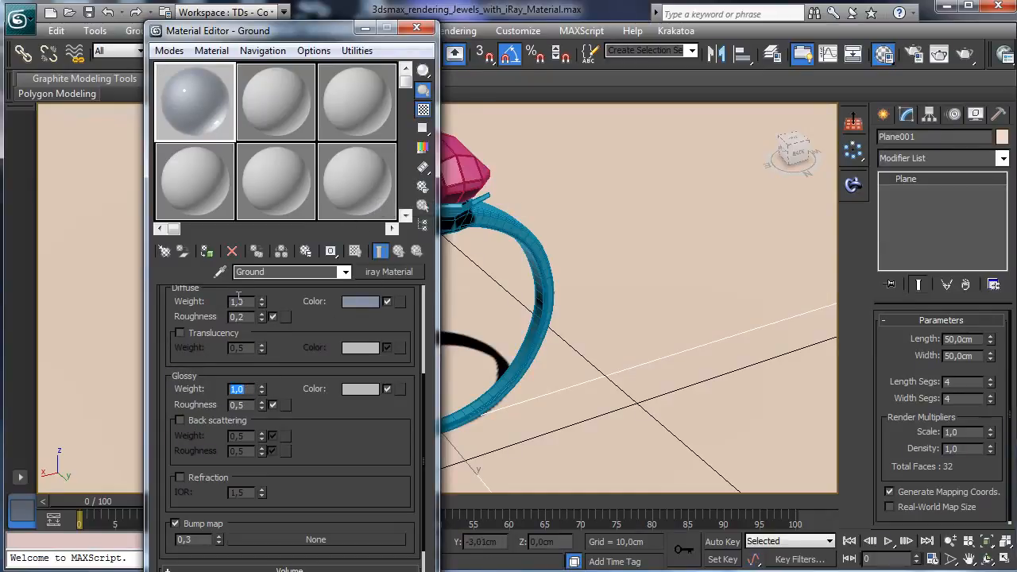
{"action": "type", "text": "0,25"}
{"action": "key", "text": "Return"}
{"action": "left_click", "coordinate": [238, 302]}
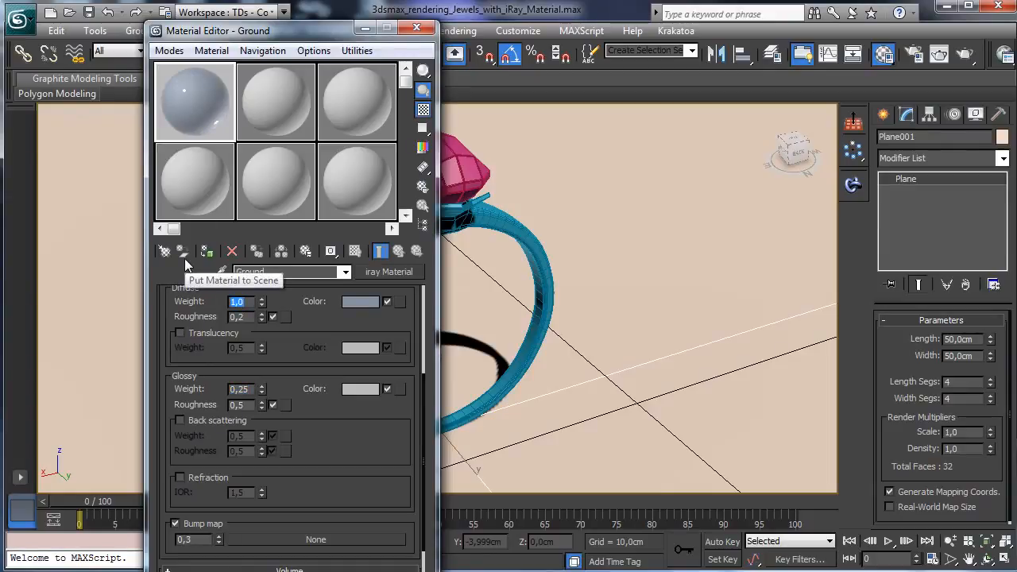
{"action": "type", "text": "0,75"}
{"action": "key", "text": "Return"}
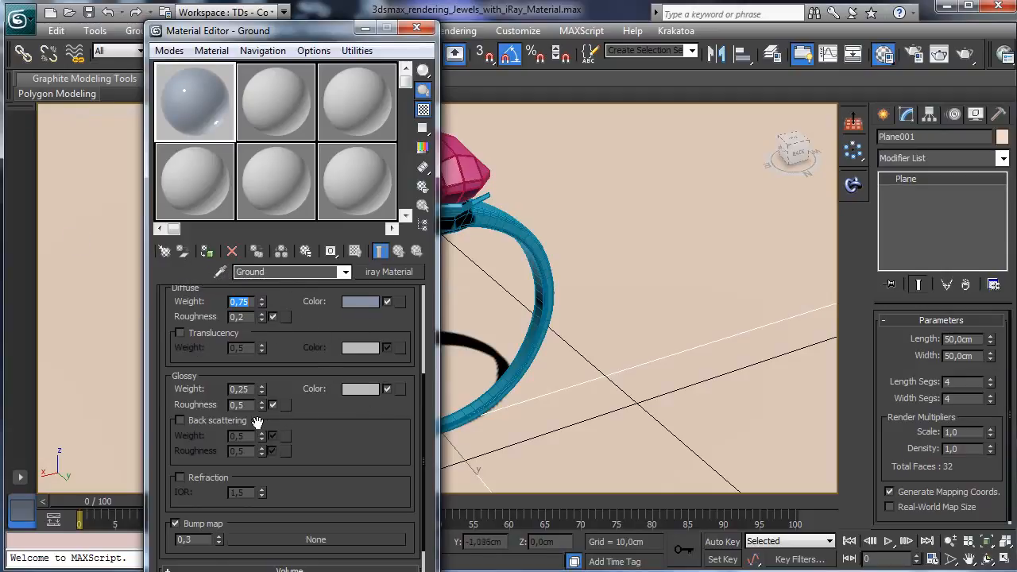
{"action": "left_click_drag", "start_coordinate": [259, 409], "coordinate": [262, 387]}
{"action": "left_click_drag", "start_coordinate": [268, 404], "coordinate": [267, 407]}
Step: Set the reflective coating to weight 0,49, roughness 0,31 and Fresnel IOR 1,6, and assign the Ground material to the selected plane
{"action": "left_click_drag", "start_coordinate": [301, 354], "coordinate": [294, 524]}
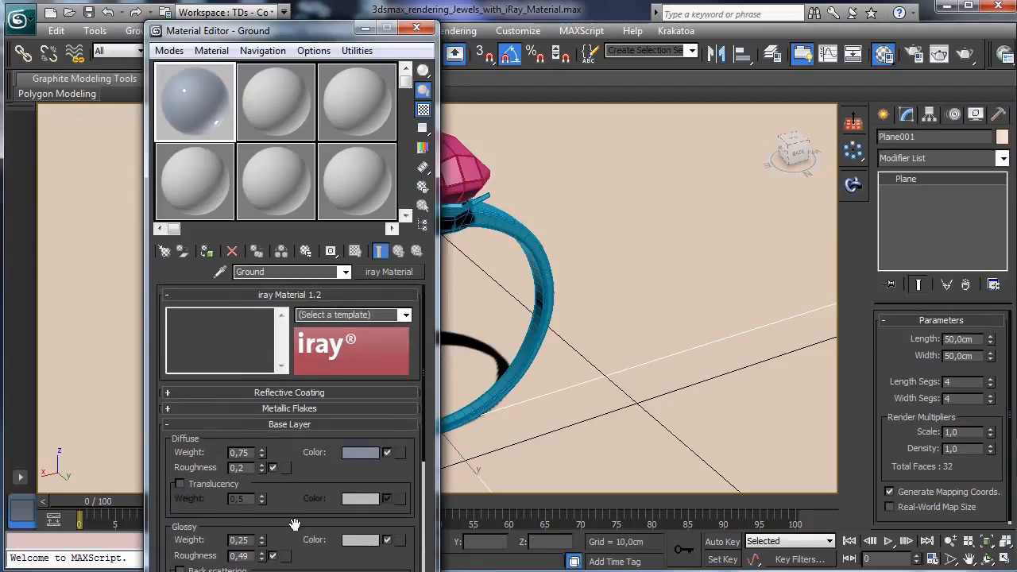
{"action": "left_click", "coordinate": [296, 393]}
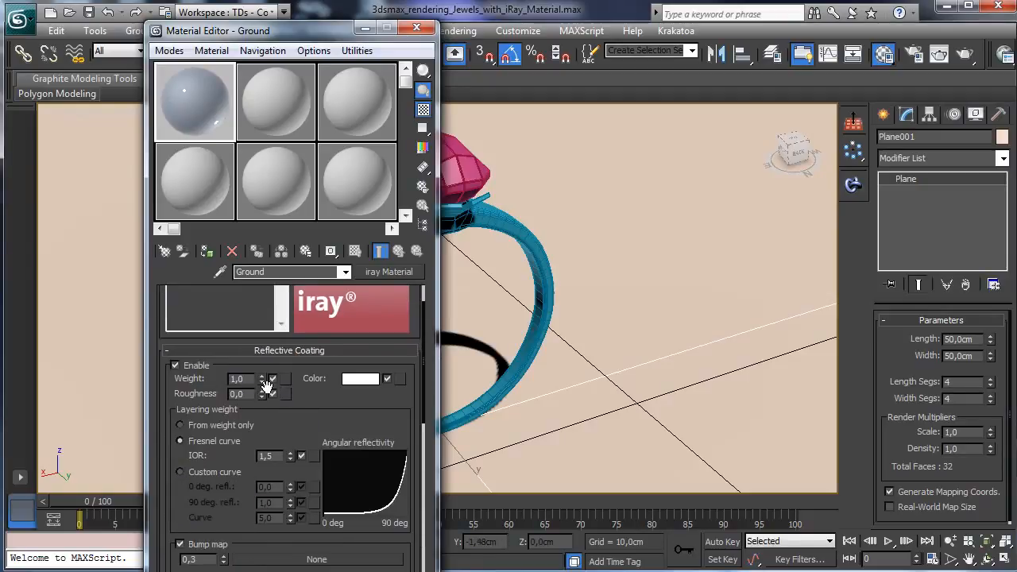
{"action": "left_click_drag", "start_coordinate": [262, 382], "coordinate": [380, 407]}
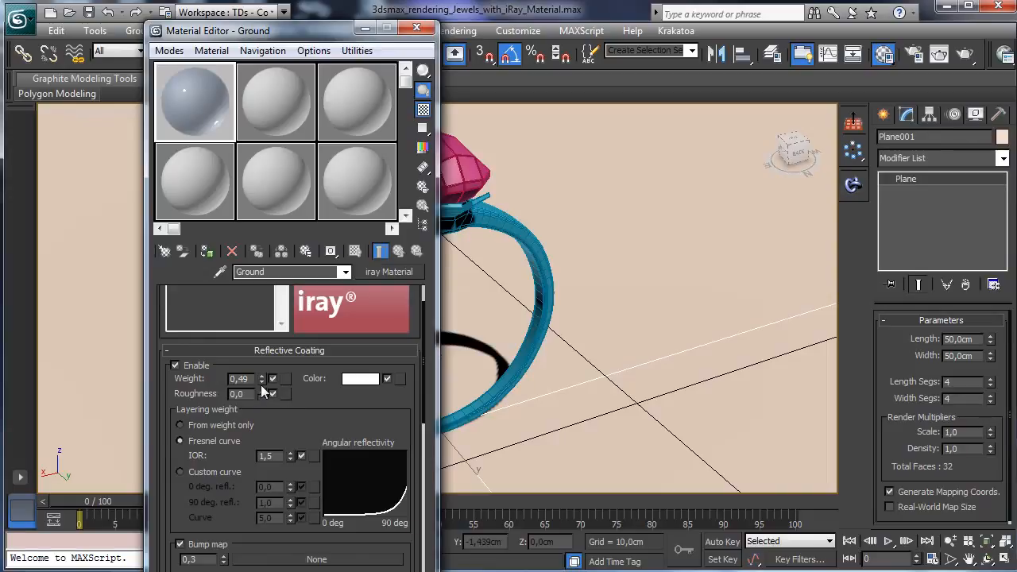
{"action": "left_click_drag", "start_coordinate": [261, 393], "coordinate": [262, 374]}
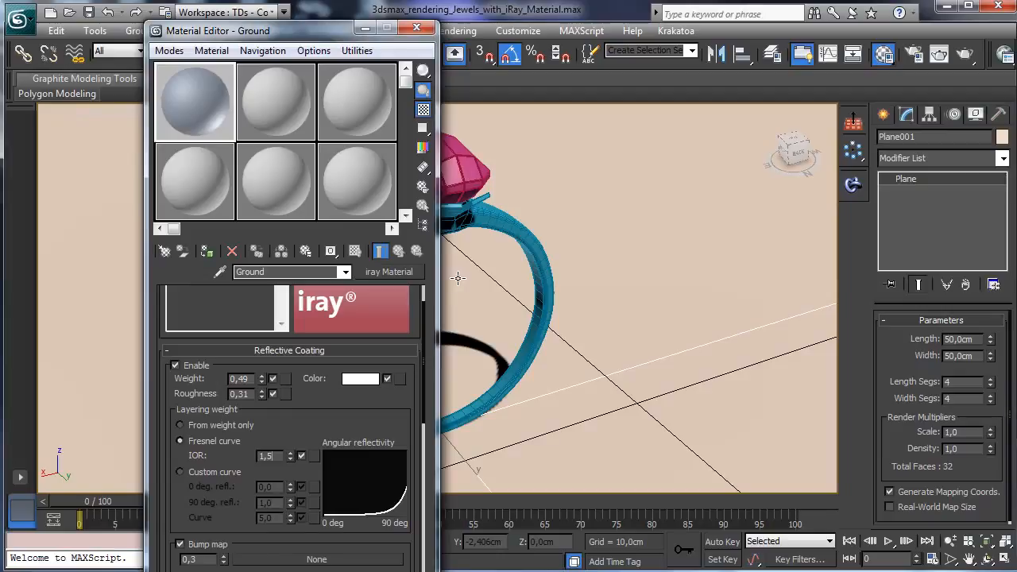
{"action": "key", "text": "Return"}
{"action": "left_click", "coordinate": [207, 251]}
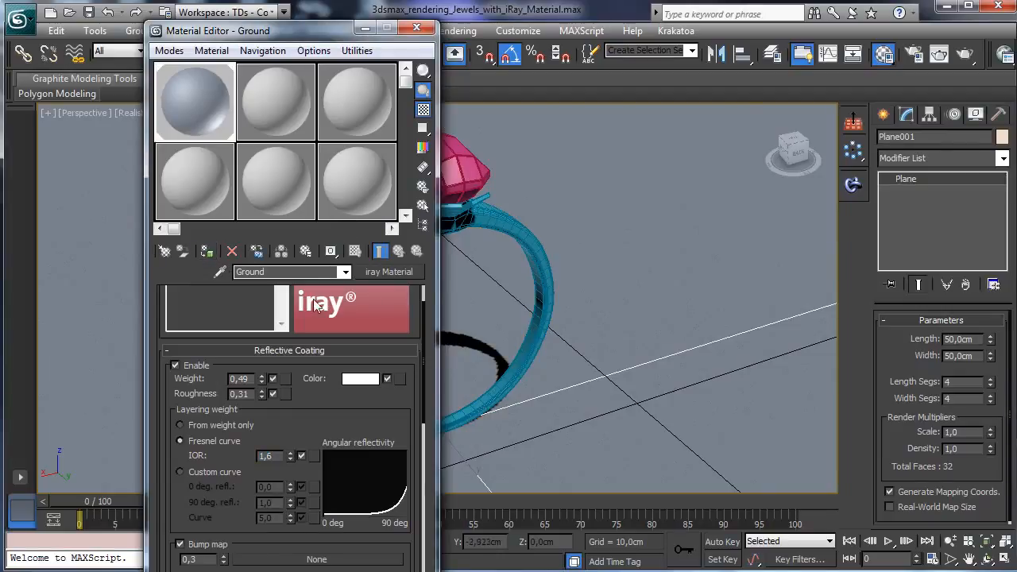
Step: Open the Ring_1 group and select the ring band inside it
{"action": "left_click", "coordinate": [506, 246]}
{"action": "left_click_drag", "start_coordinate": [315, 36], "coordinate": [194, 169]}
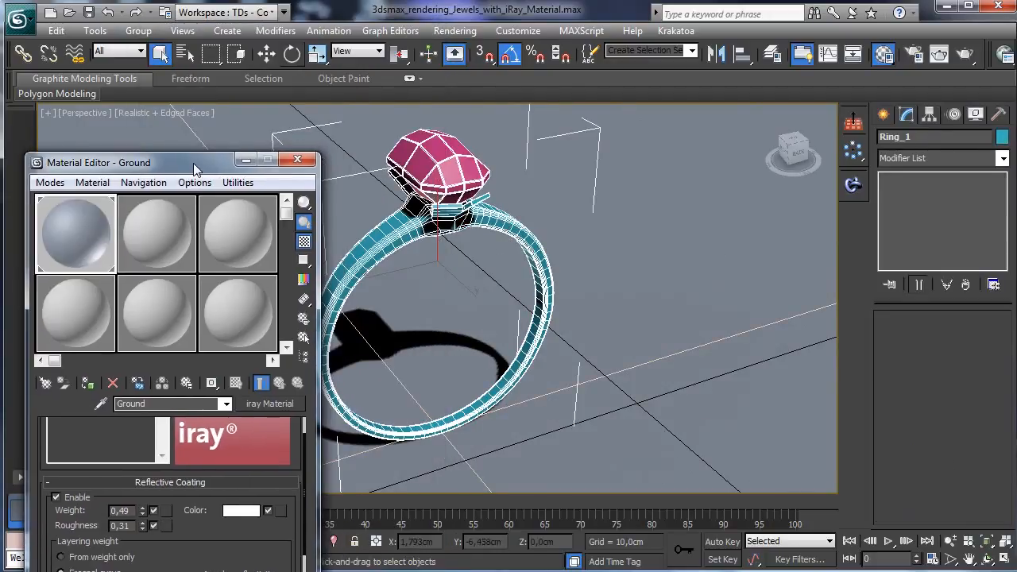
{"action": "left_click", "coordinate": [138, 30]}
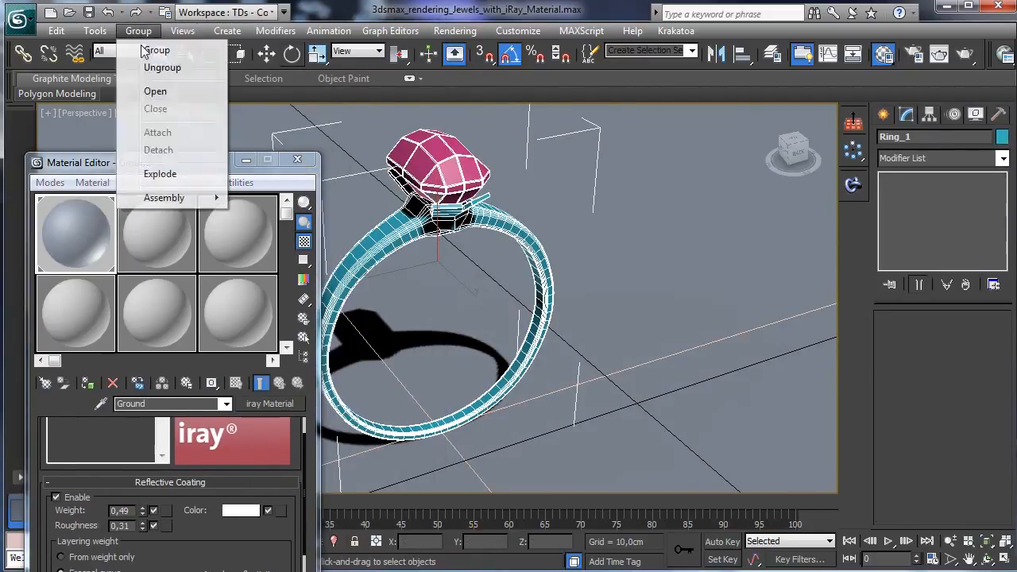
{"action": "left_click", "coordinate": [155, 91]}
{"action": "left_click", "coordinate": [480, 223]}
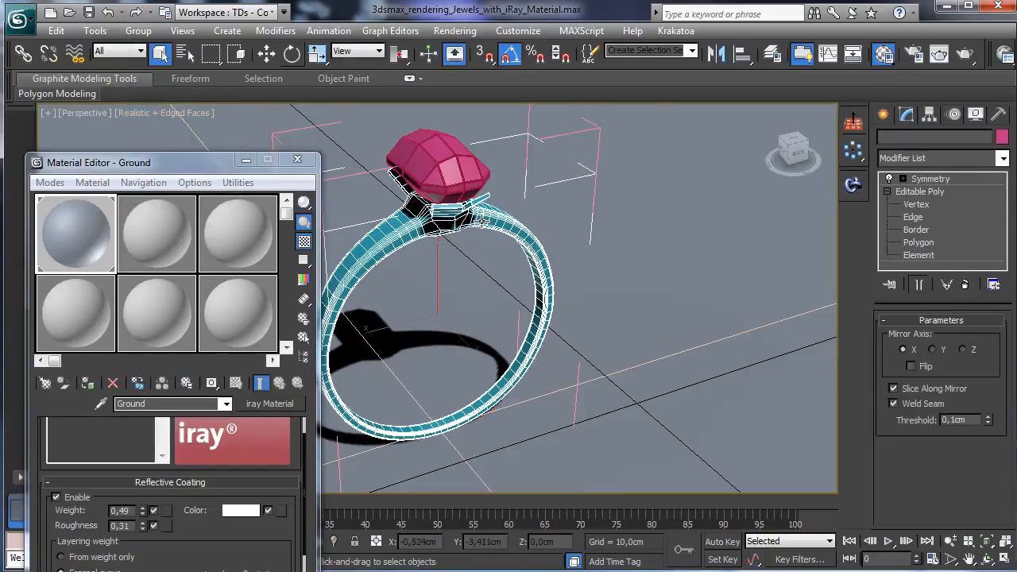
Step: Name the second sample material White gold and assign it to the selected ring band
{"action": "left_click", "coordinate": [135, 221]}
{"action": "left_click", "coordinate": [159, 403]}
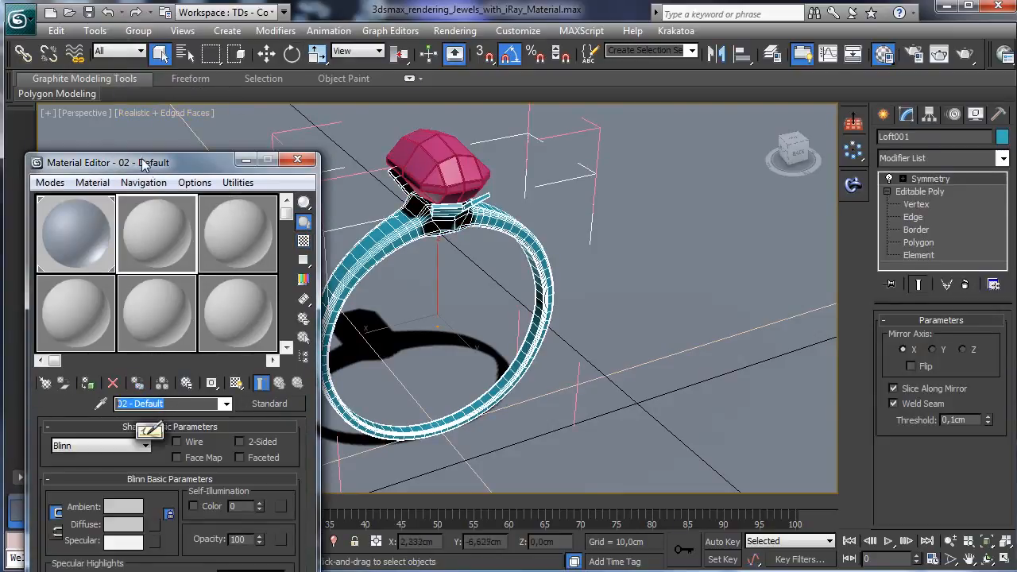
{"action": "left_click_drag", "start_coordinate": [143, 163], "coordinate": [149, 55]}
{"action": "type", "text": "Wh"}
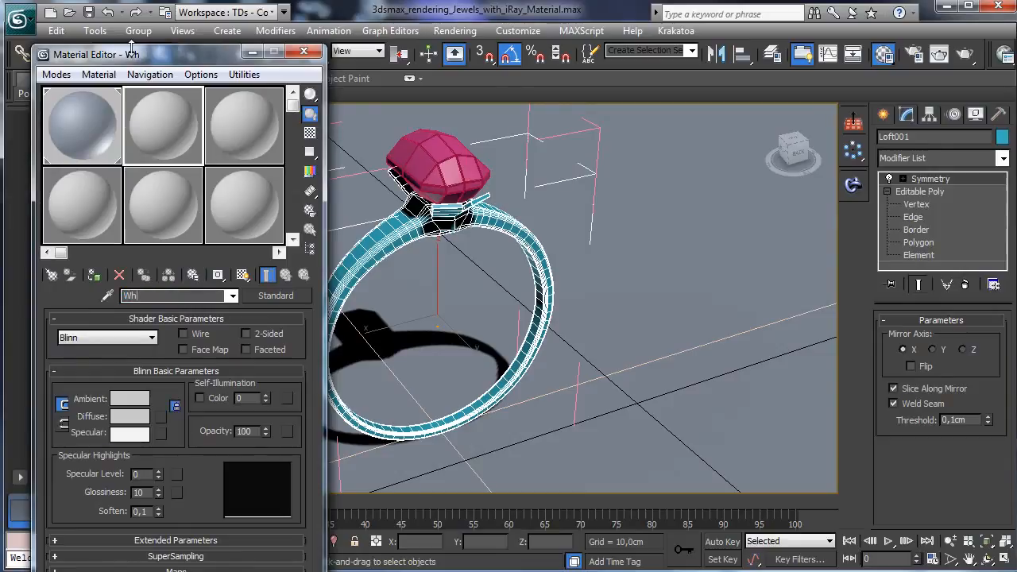
{"action": "type", "text": "ite gold"}
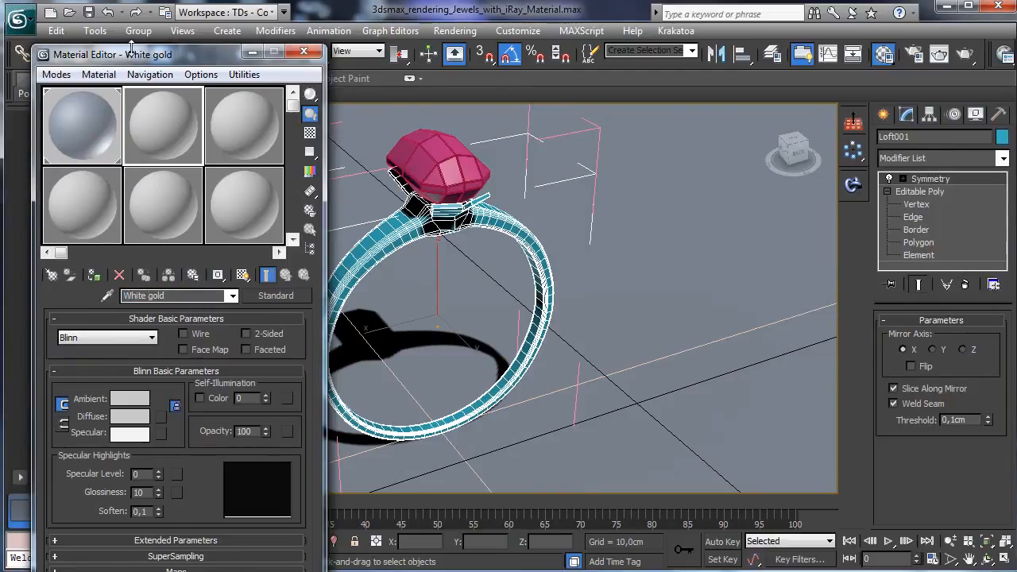
{"action": "left_click", "coordinate": [94, 275]}
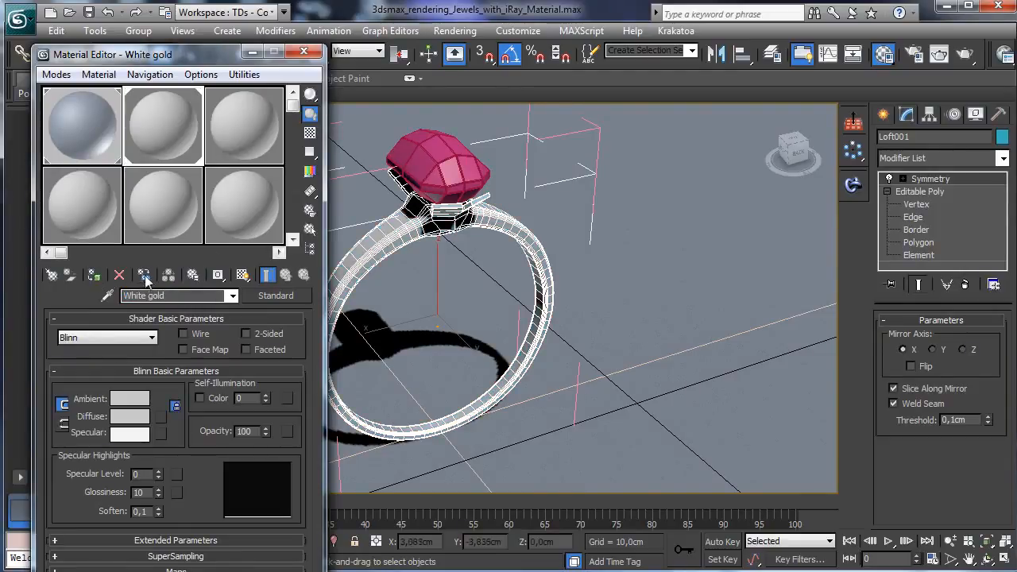
Step: Select the gem, name the third sample material Diamond _1 and assign it to the gem
{"action": "left_click", "coordinate": [414, 185]}
{"action": "left_click", "coordinate": [261, 135]}
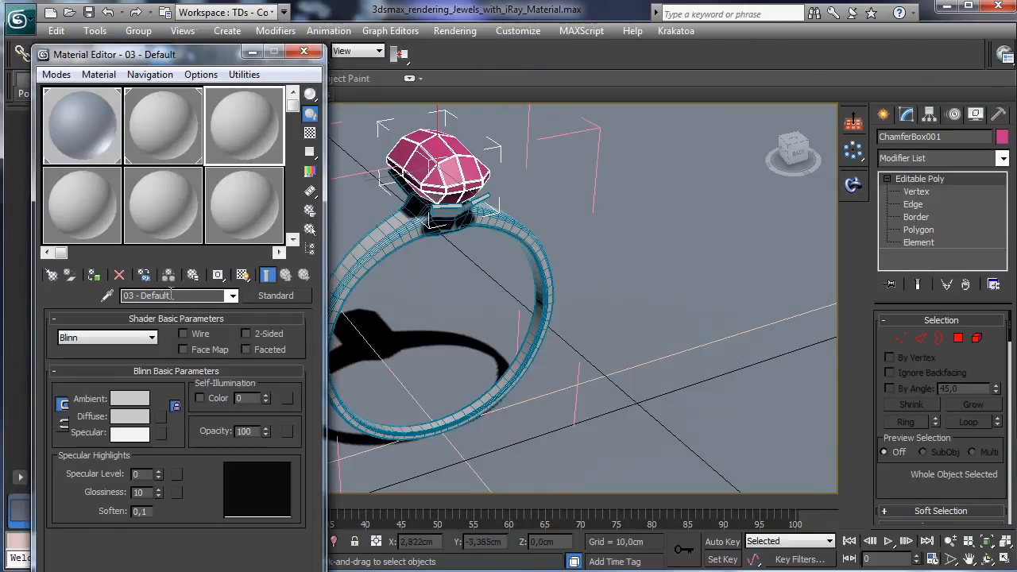
{"action": "left_click_drag", "start_coordinate": [171, 294], "coordinate": [63, 254]}
{"action": "type", "text": "Diamo"}
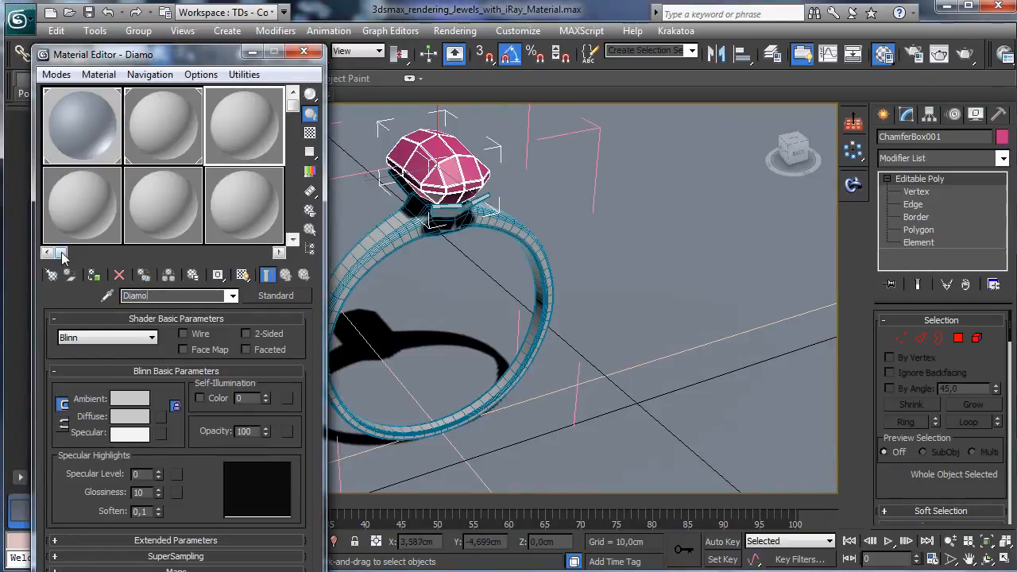
{"action": "type", "text": "nd "}
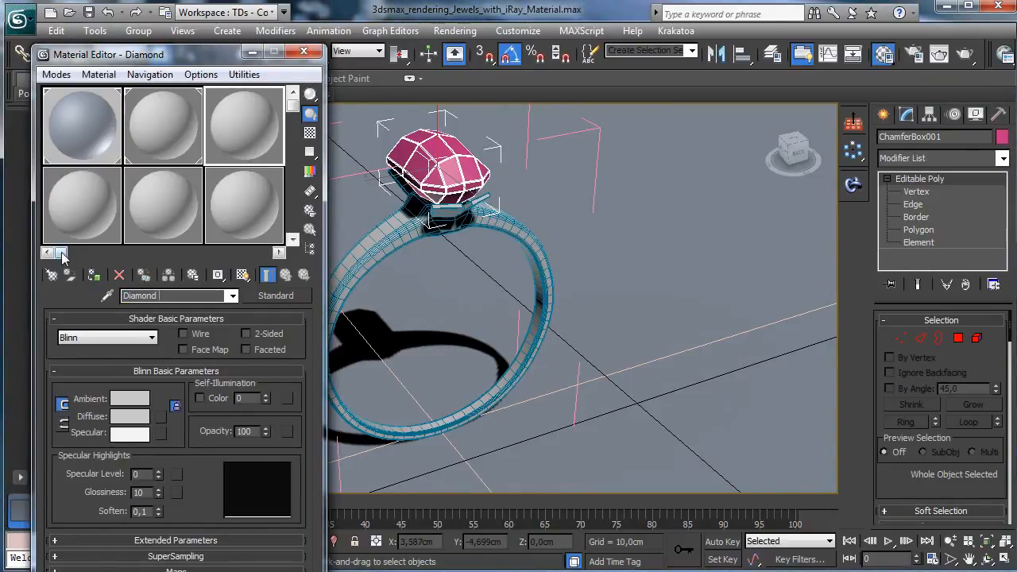
{"action": "type", "text": "_1"}
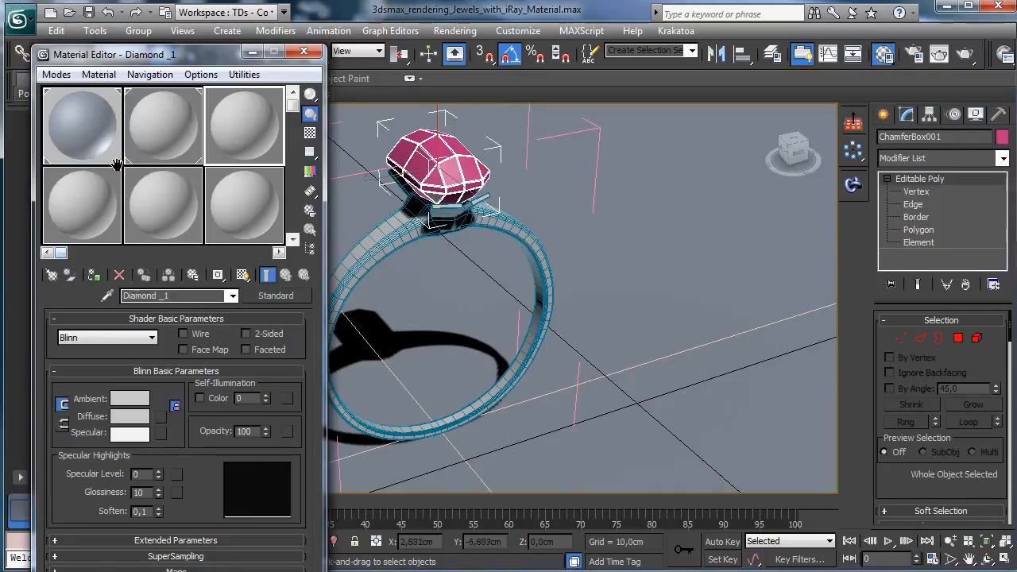
{"action": "left_click", "coordinate": [95, 276]}
Step: Select the ring band and change its White gold material's type to iray Material
{"action": "left_click", "coordinate": [359, 246]}
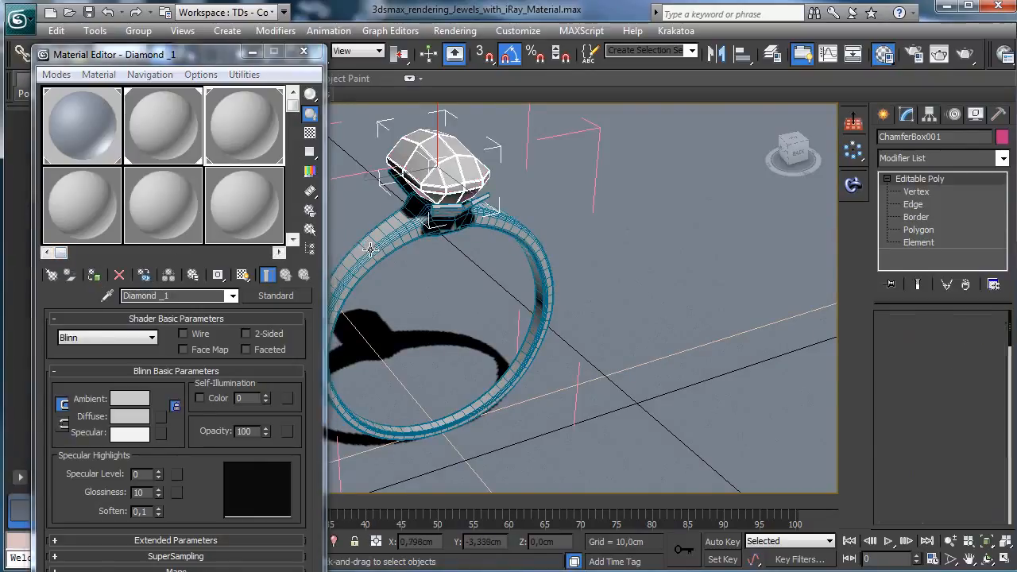
{"action": "left_click", "coordinate": [187, 139]}
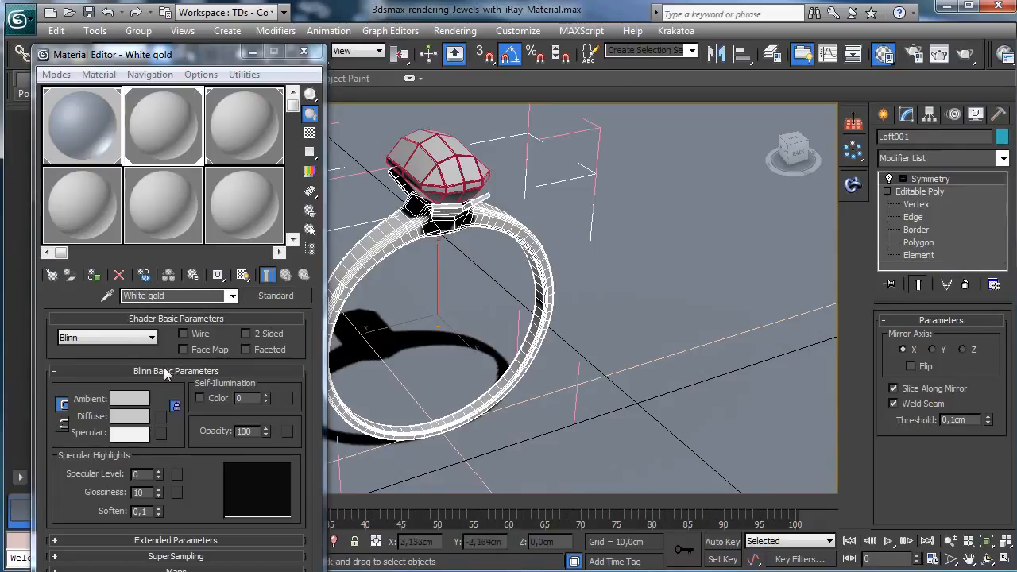
{"action": "left_click", "coordinate": [275, 295]}
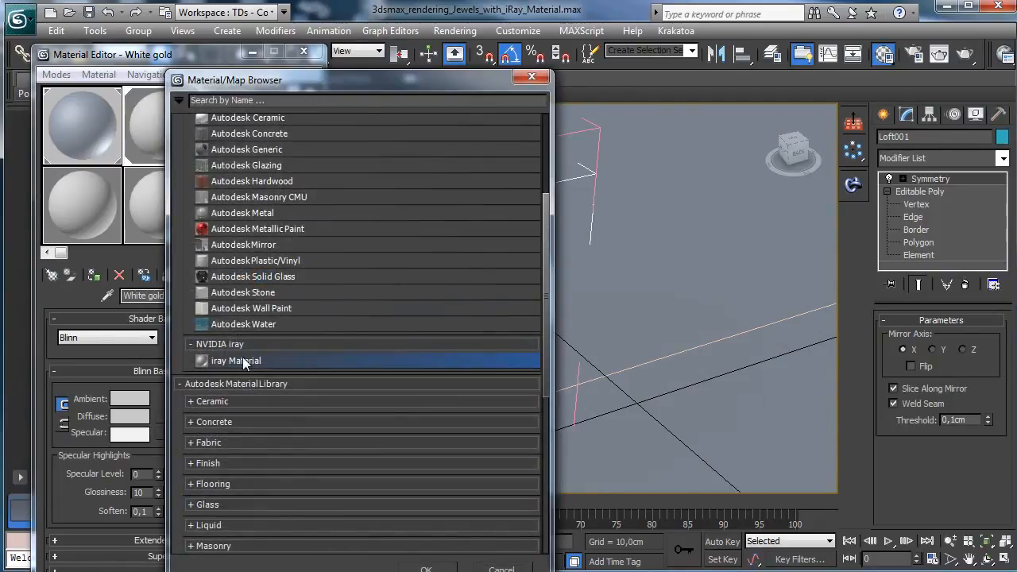
{"action": "double_click", "coordinate": [246, 361]}
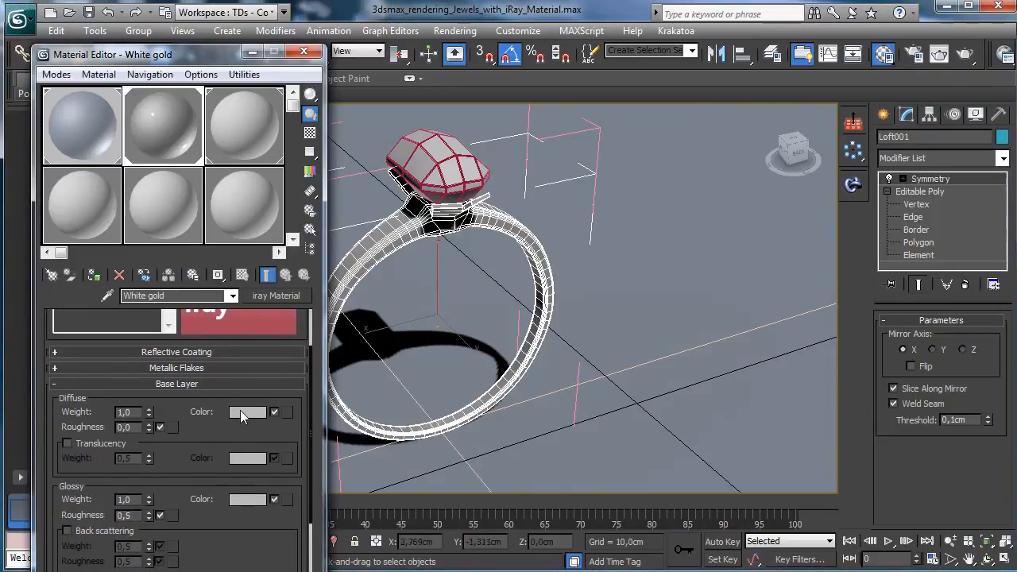
Step: Darken the White gold diffuse color to a neutral grey with value about 0,336, and set its glossy weight to 0
{"action": "left_click", "coordinate": [243, 413]}
{"action": "left_click_drag", "start_coordinate": [507, 228], "coordinate": [507, 220]}
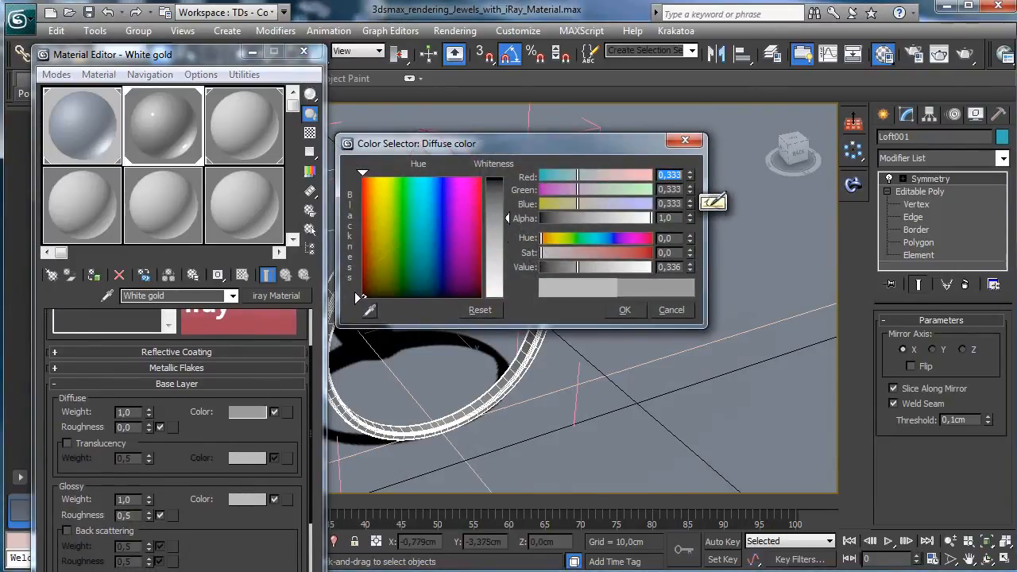
{"action": "left_click", "coordinate": [618, 311]}
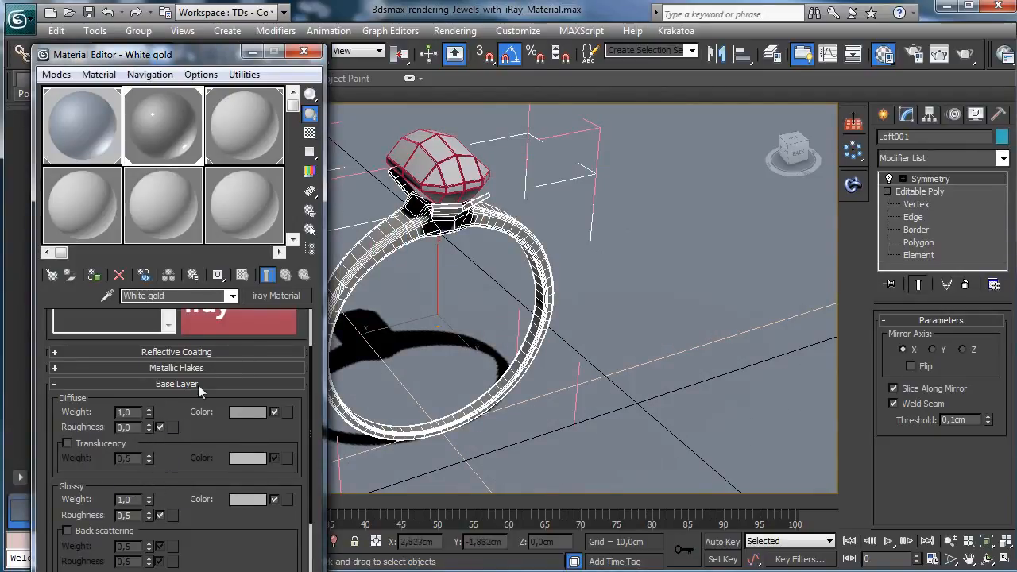
{"action": "right_click", "coordinate": [148, 497]}
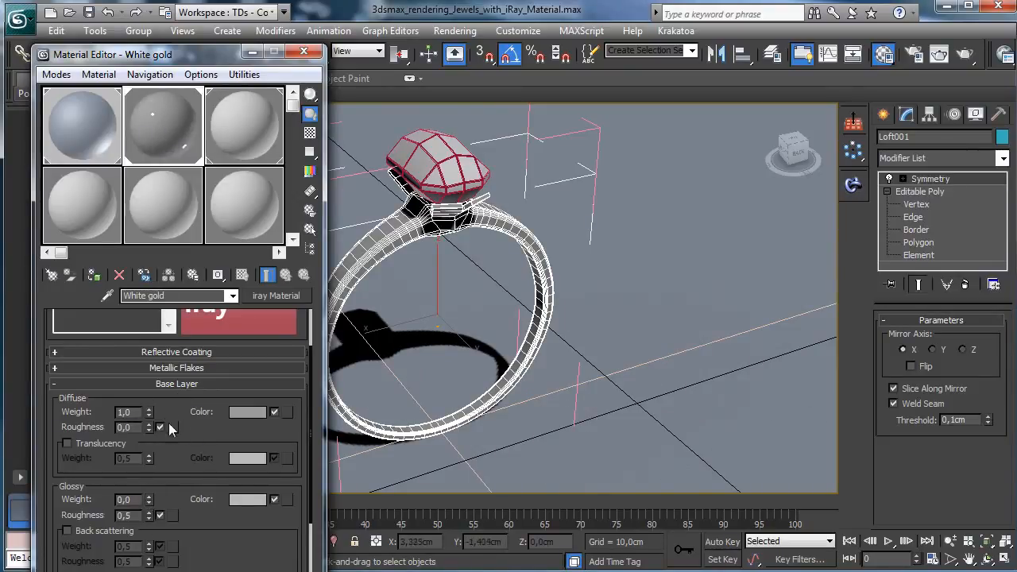
Step: Set the Fresnel IOR of White gold's reflective coating to 8
{"action": "left_click_drag", "start_coordinate": [190, 429], "coordinate": [162, 558]}
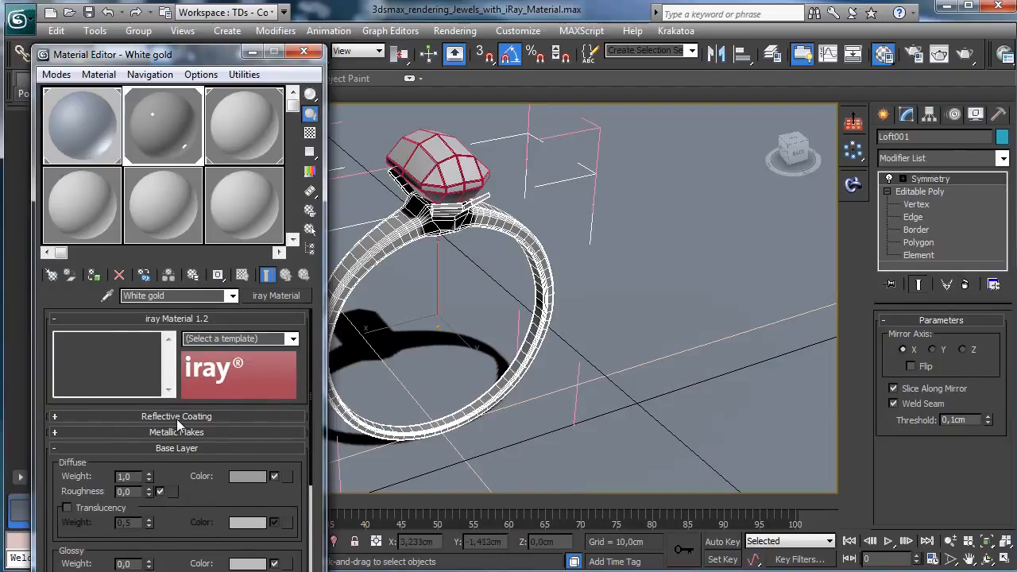
{"action": "left_click", "coordinate": [176, 416]}
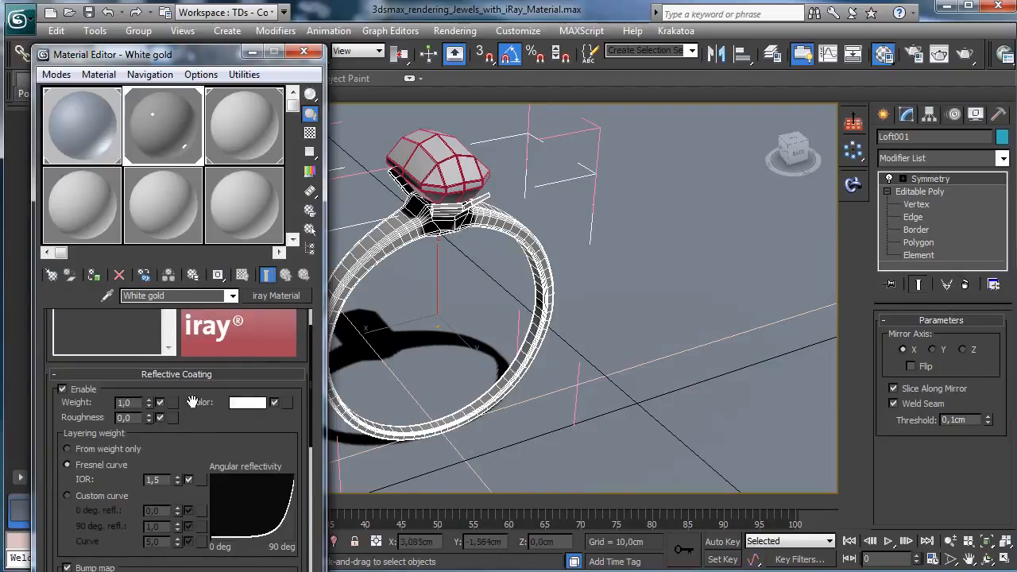
{"action": "double_click", "coordinate": [160, 480]}
{"action": "type", "text": "8"}
{"action": "key", "text": "Return"}
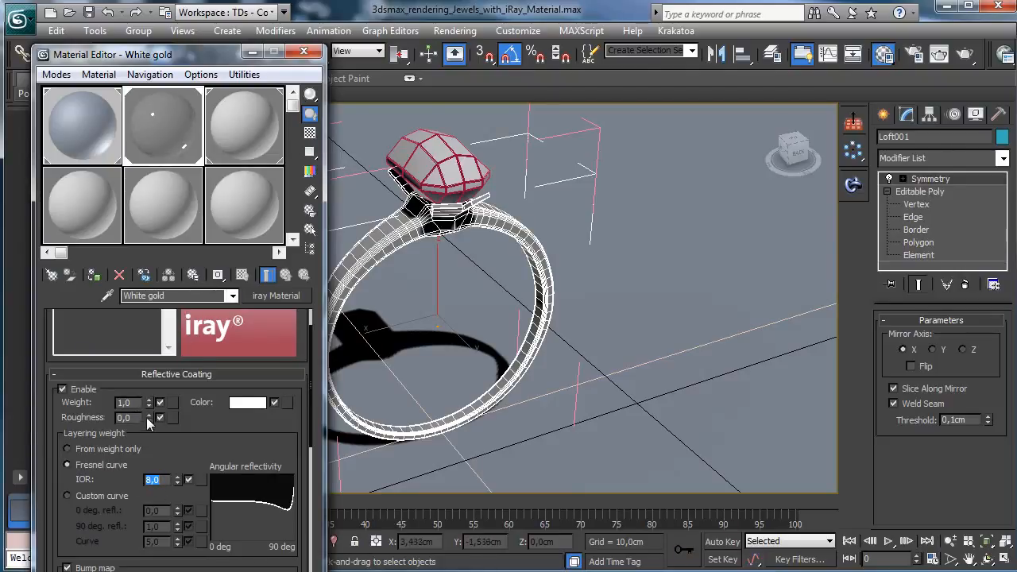
Step: Set the roughness of White gold's reflective coating to 0,3
{"action": "key", "text": "BackSpace"}
{"action": "type", "text": "2"}
{"action": "key", "text": "Return"}
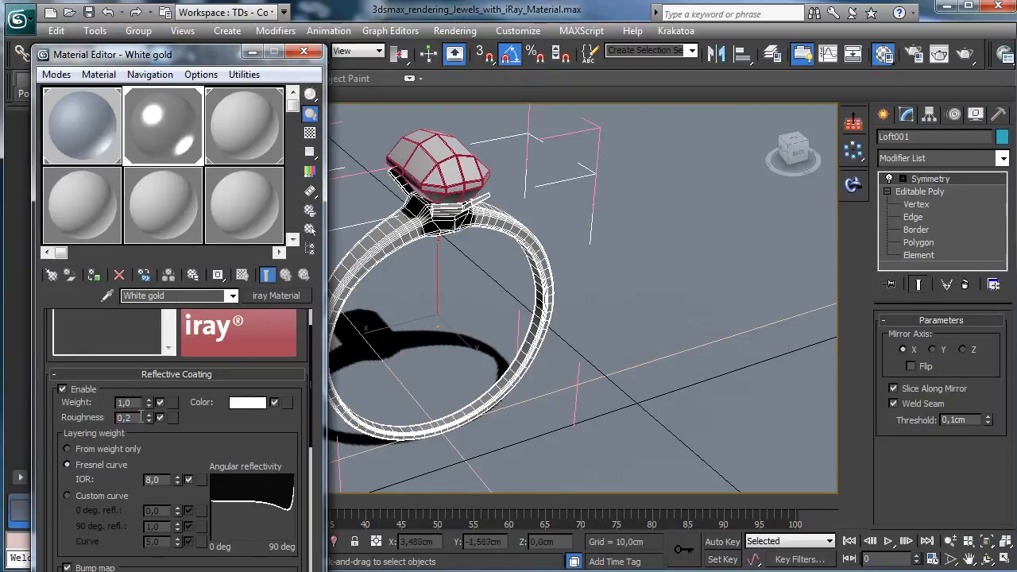
{"action": "type", "text": "3"}
{"action": "key", "text": "Return"}
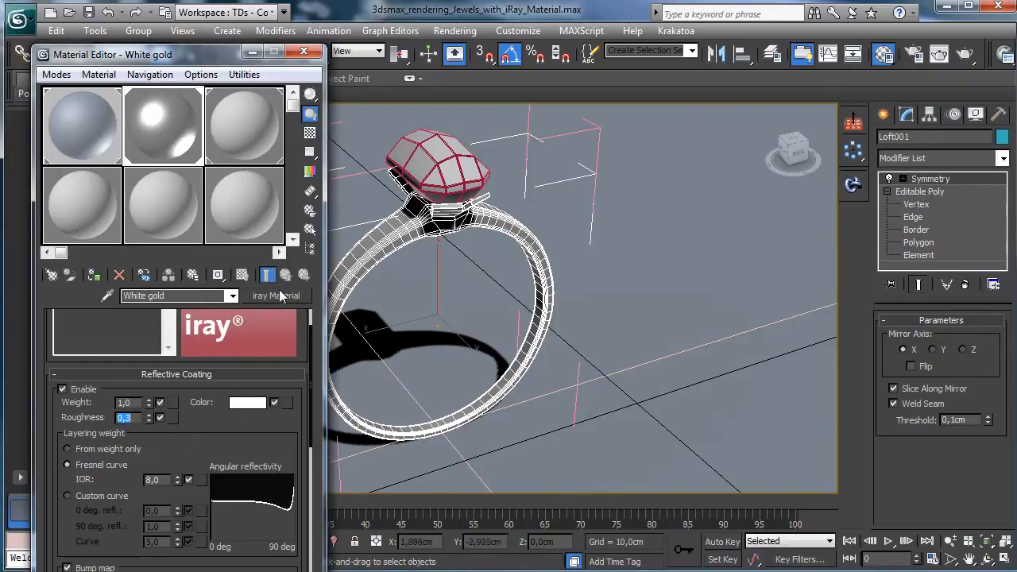
Step: Change the gem's Diamond _1 material to iray Material with the Diamond template, and close the material editor
{"action": "left_click_drag", "start_coordinate": [211, 52], "coordinate": [214, 38]}
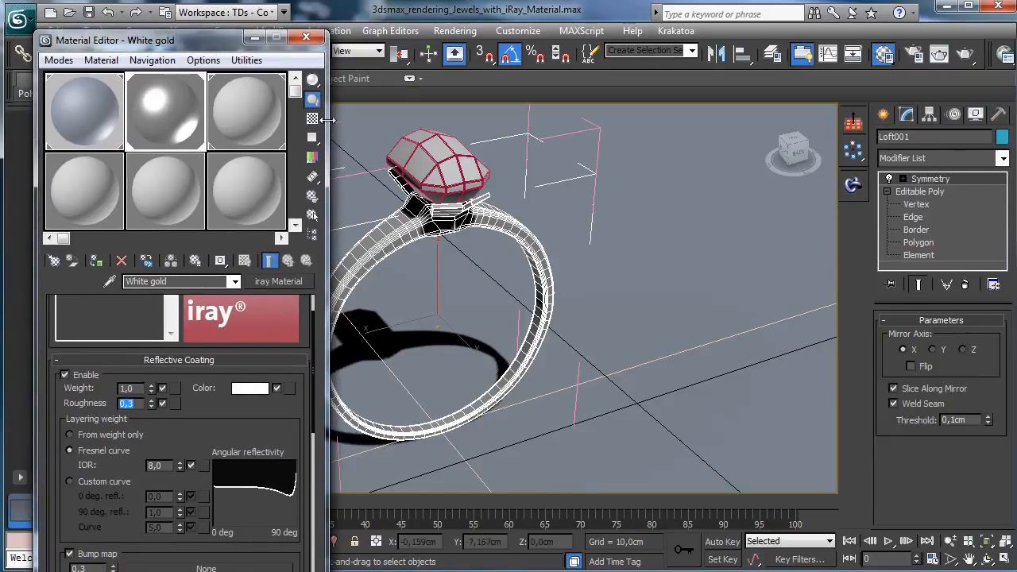
{"action": "left_click", "coordinate": [428, 153]}
{"action": "left_click", "coordinate": [246, 112]}
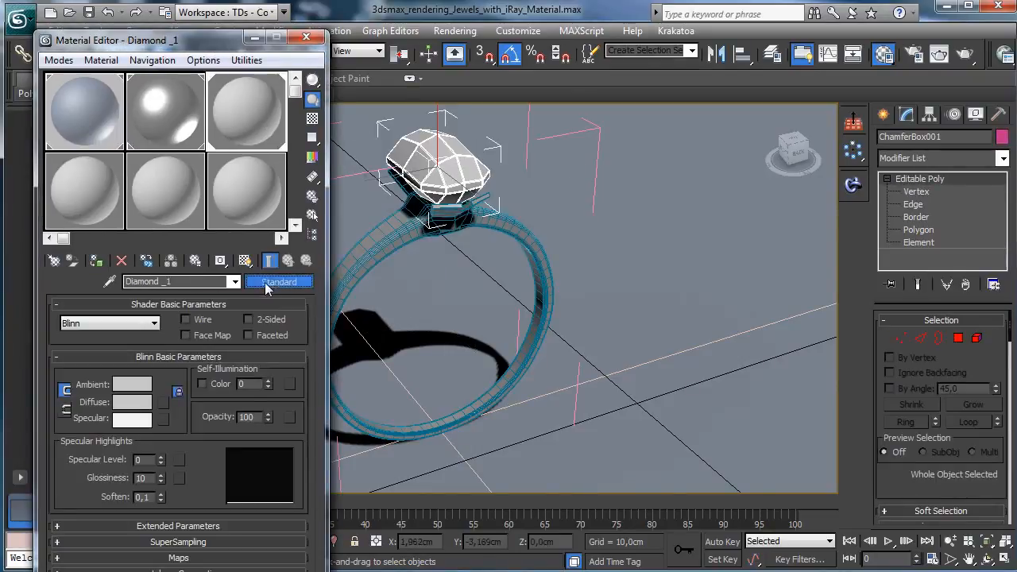
{"action": "left_click", "coordinate": [267, 282]}
{"action": "double_click", "coordinate": [259, 361]}
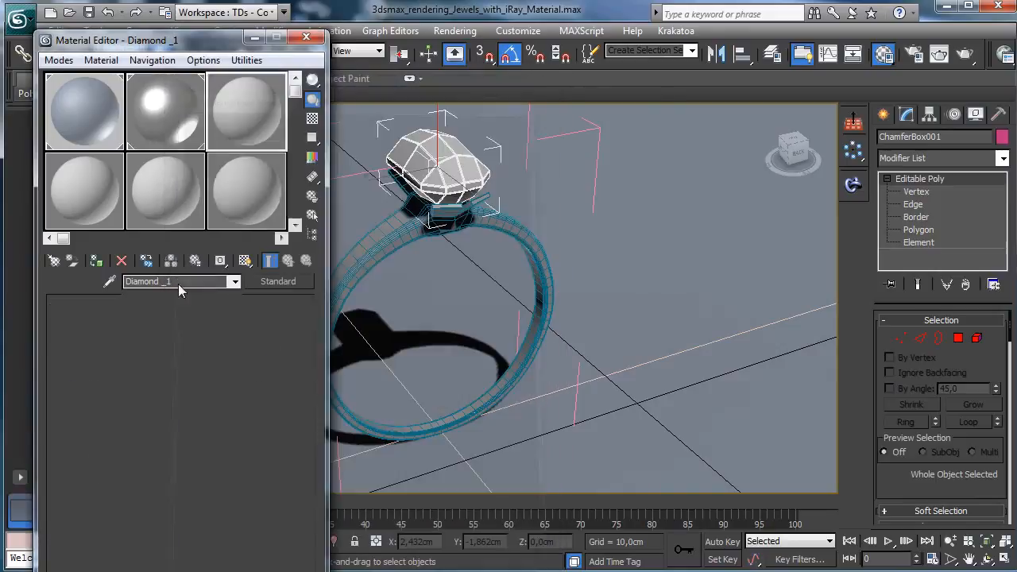
{"action": "left_click", "coordinate": [295, 324]}
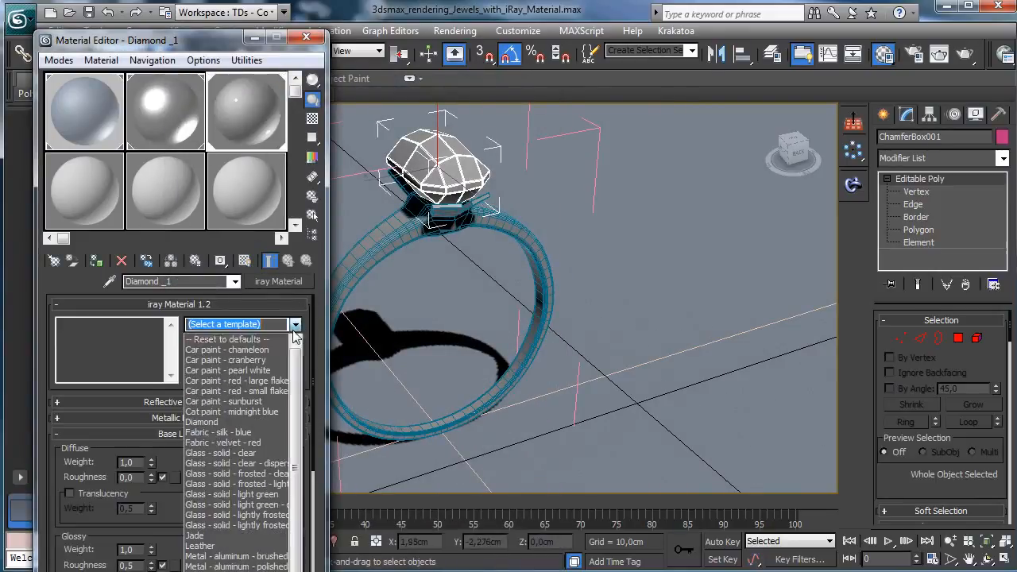
{"action": "left_click", "coordinate": [205, 423]}
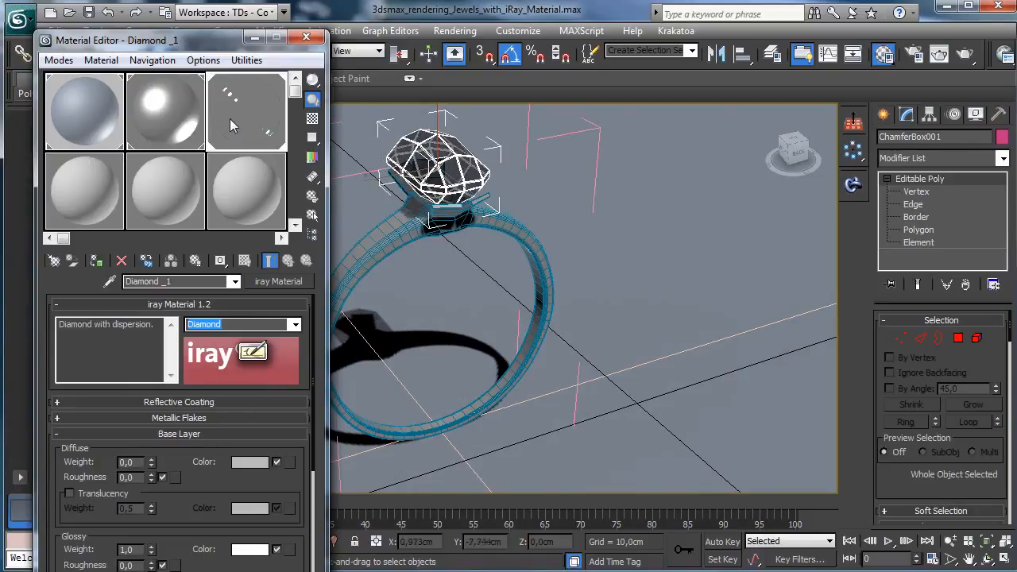
{"action": "left_click", "coordinate": [306, 37]}
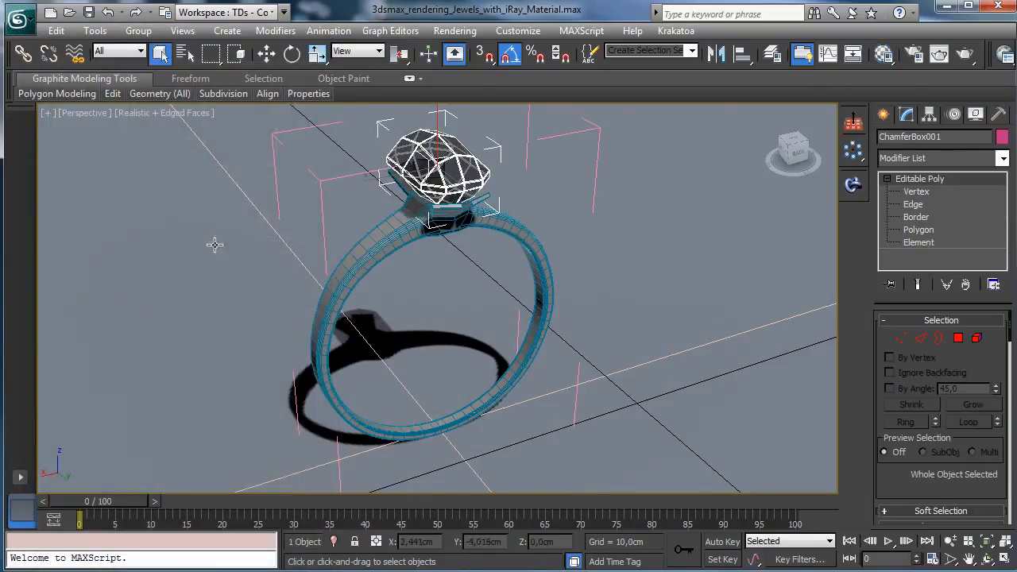
Step: Restore the four-viewport layout and show the Standard camera types after checking the VRay ones
{"action": "left_click", "coordinate": [1004, 560]}
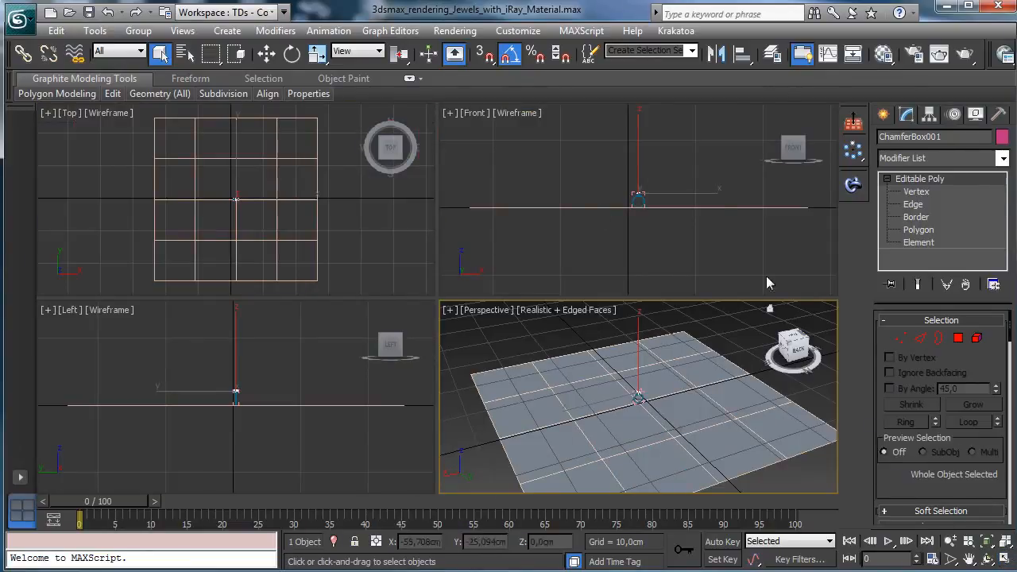
{"action": "left_click", "coordinate": [884, 116]}
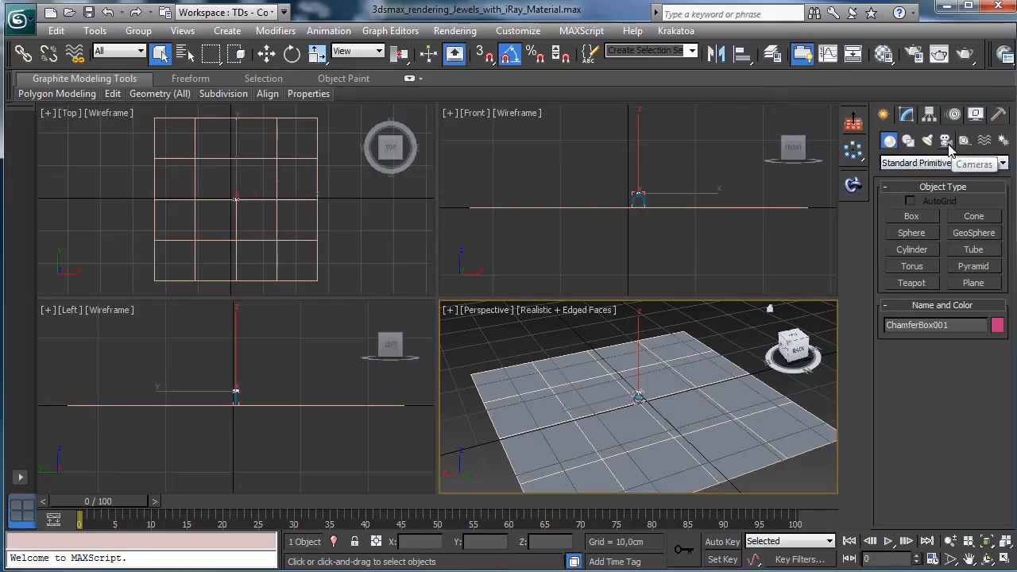
{"action": "left_click", "coordinate": [945, 140]}
{"action": "left_click", "coordinate": [926, 163]}
{"action": "left_click", "coordinate": [894, 187]}
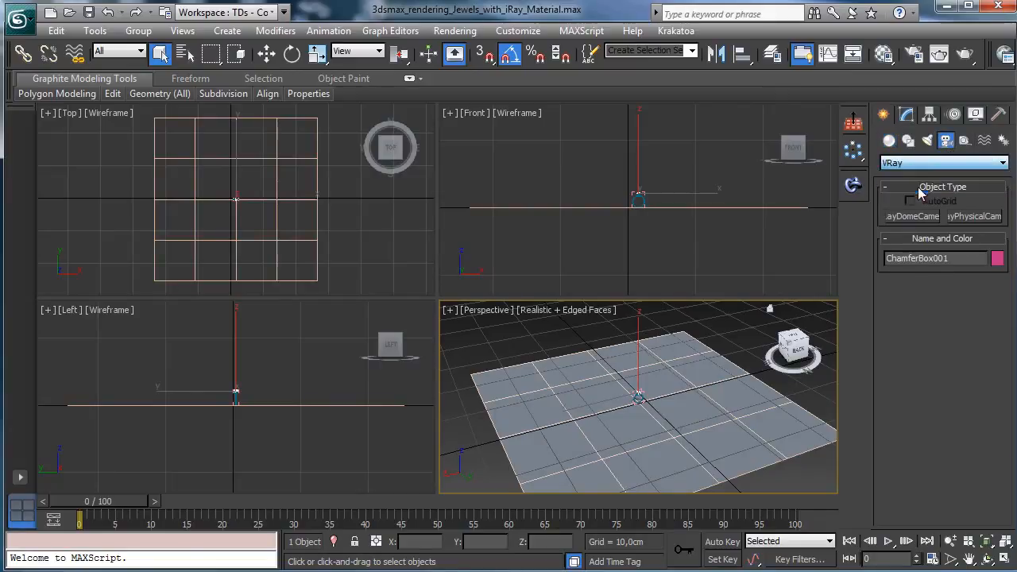
{"action": "left_click", "coordinate": [921, 163]}
{"action": "left_click", "coordinate": [915, 179]}
Step: Look through the Standard and VRay light types, and return to the Photometric ones
{"action": "left_click", "coordinate": [927, 140]}
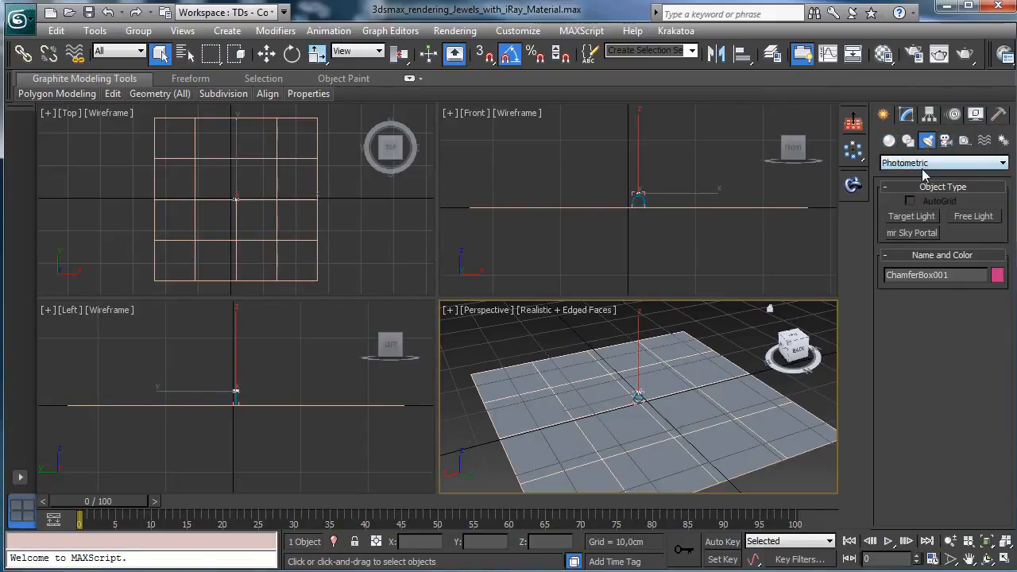
{"action": "left_click", "coordinate": [924, 163]}
{"action": "left_click", "coordinate": [924, 176]}
{"action": "left_click", "coordinate": [924, 163]}
{"action": "left_click", "coordinate": [922, 177]}
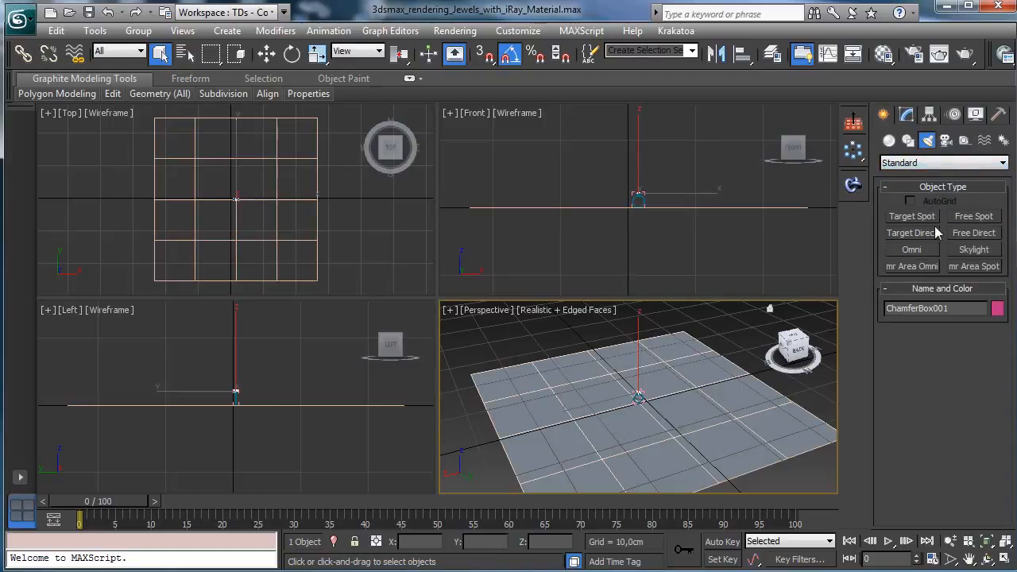
{"action": "left_click", "coordinate": [928, 166]}
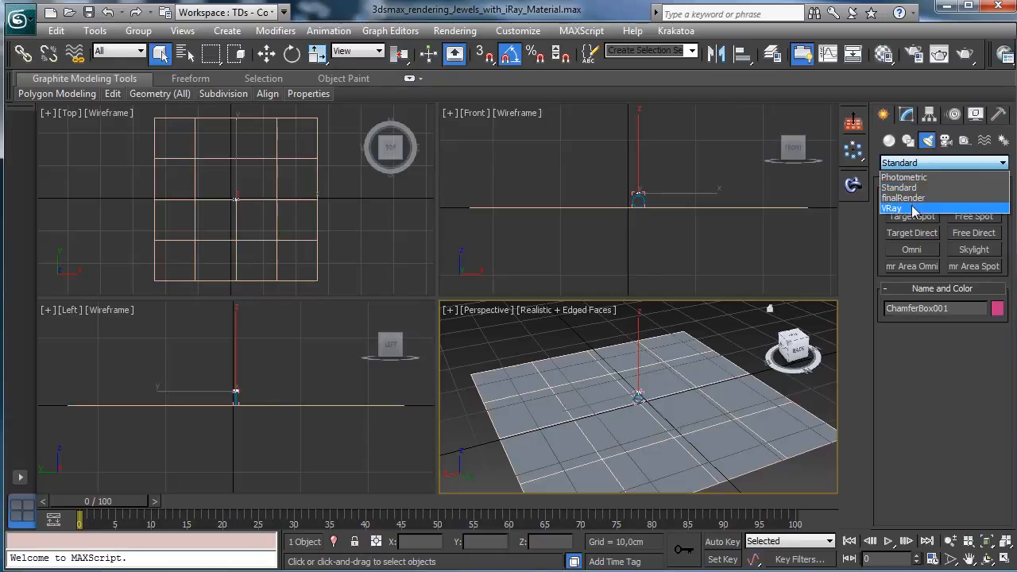
{"action": "left_click", "coordinate": [926, 196]}
{"action": "left_click", "coordinate": [924, 163]}
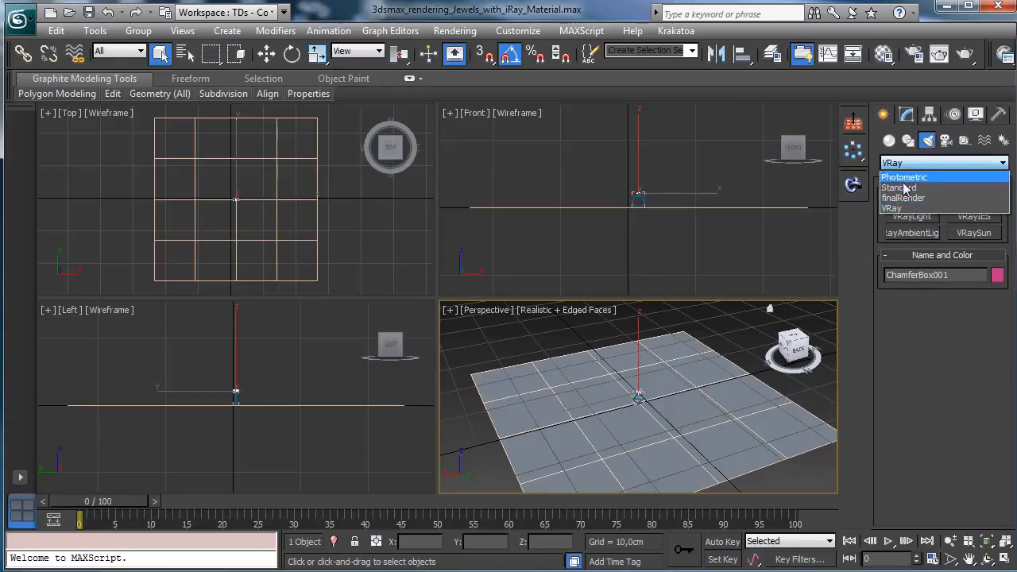
{"action": "left_click", "coordinate": [914, 171]}
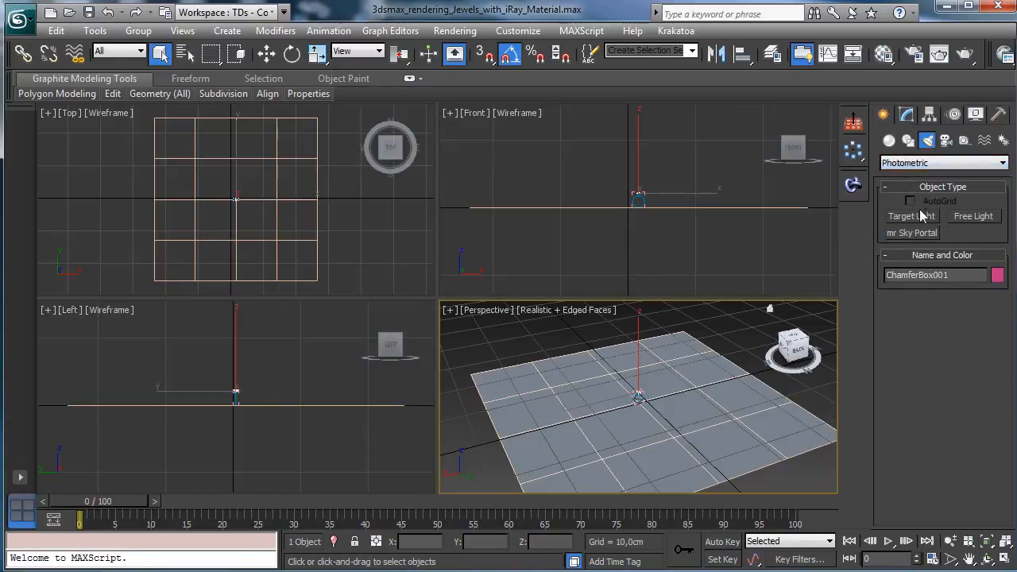
Step: Create a photometric Target Light in the Front view about 12 cm from its target at the ring, accepting the recommended mr Photographic Exposure Control
{"action": "left_click", "coordinate": [912, 216]}
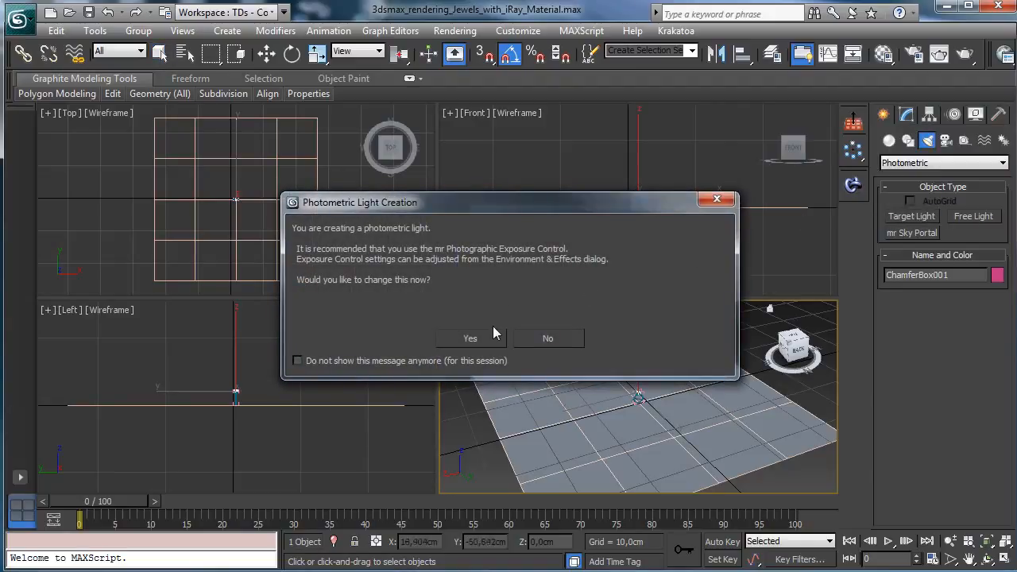
{"action": "left_click", "coordinate": [471, 338]}
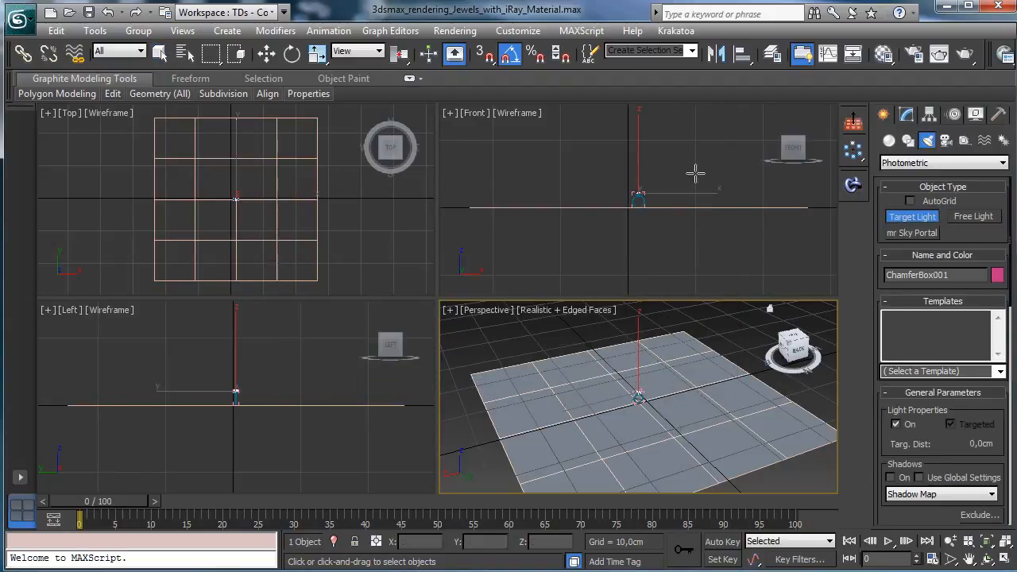
{"action": "left_click_drag", "start_coordinate": [711, 170], "coordinate": [638, 205]}
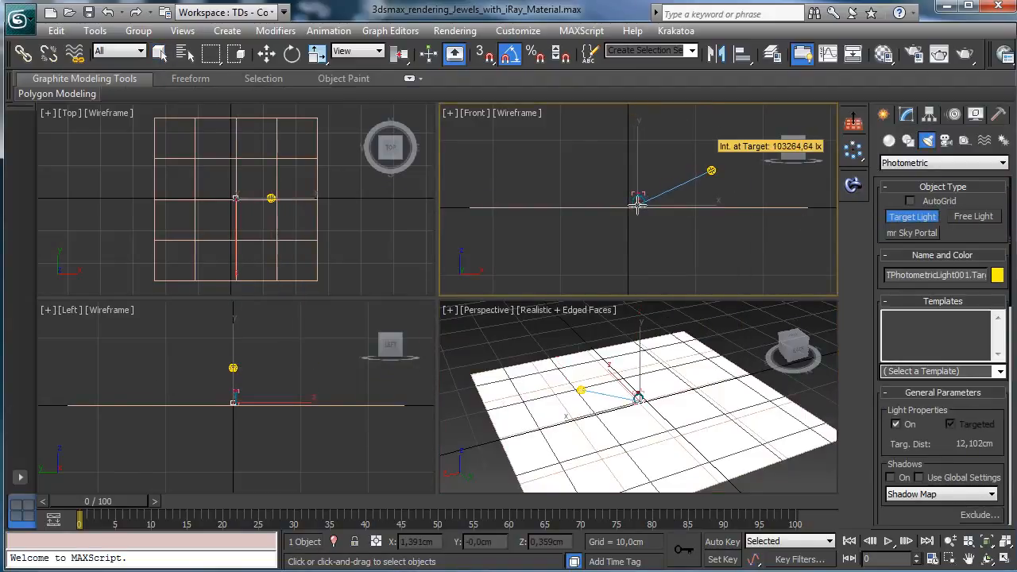
Step: Move the light in the Top view to about X 13,3 cm, Y -10 cm, diagonally in front of the ring
{"action": "left_click", "coordinate": [266, 53]}
{"action": "left_click", "coordinate": [292, 175]}
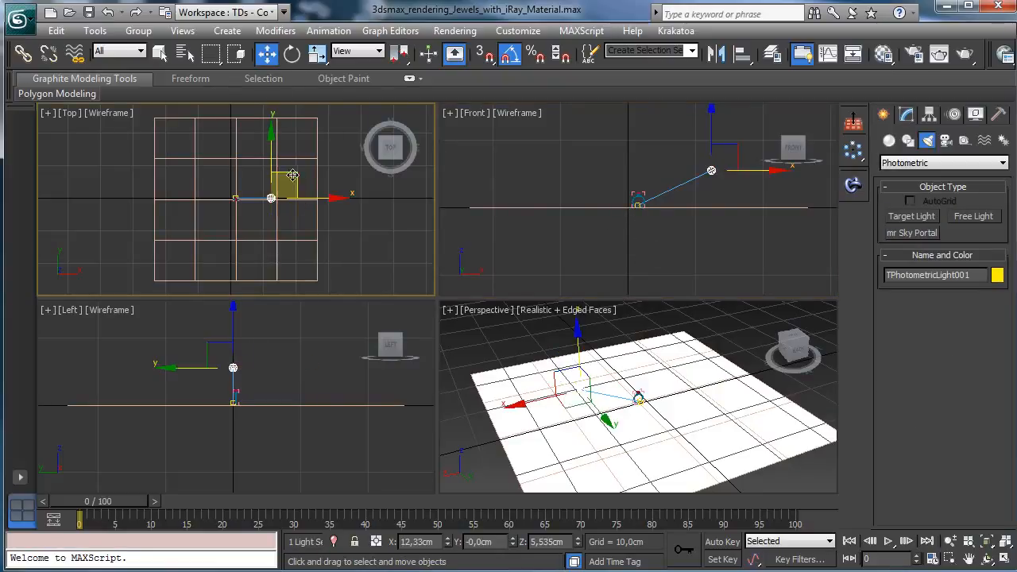
{"action": "left_click_drag", "start_coordinate": [292, 174], "coordinate": [295, 207]}
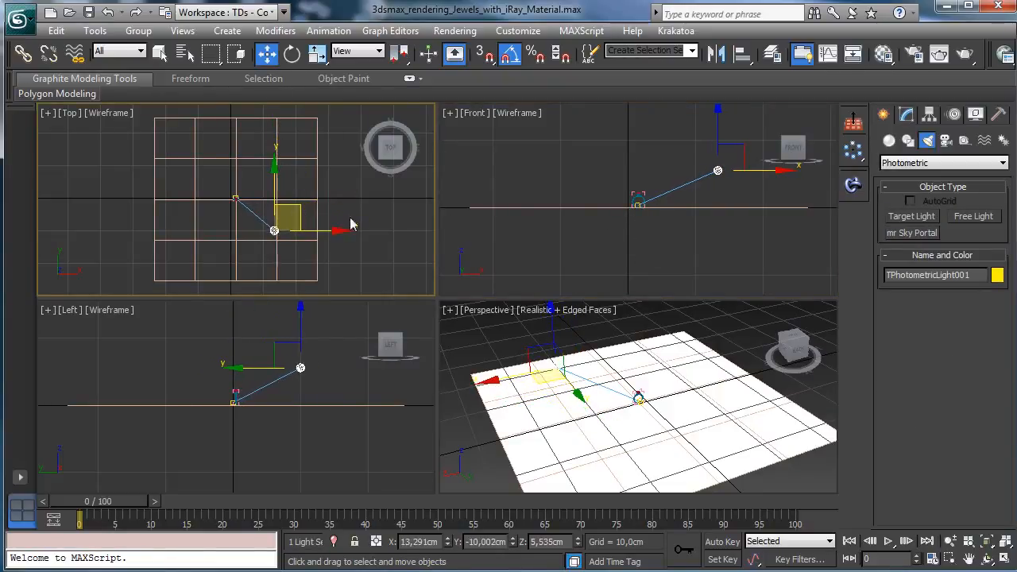
Step: Change the light's emitting shape to Rectangle and reduce it to about 13,3 cm long and 11,8 cm wide
{"action": "right_click", "coordinate": [646, 328]}
{"action": "left_click", "coordinate": [903, 117]}
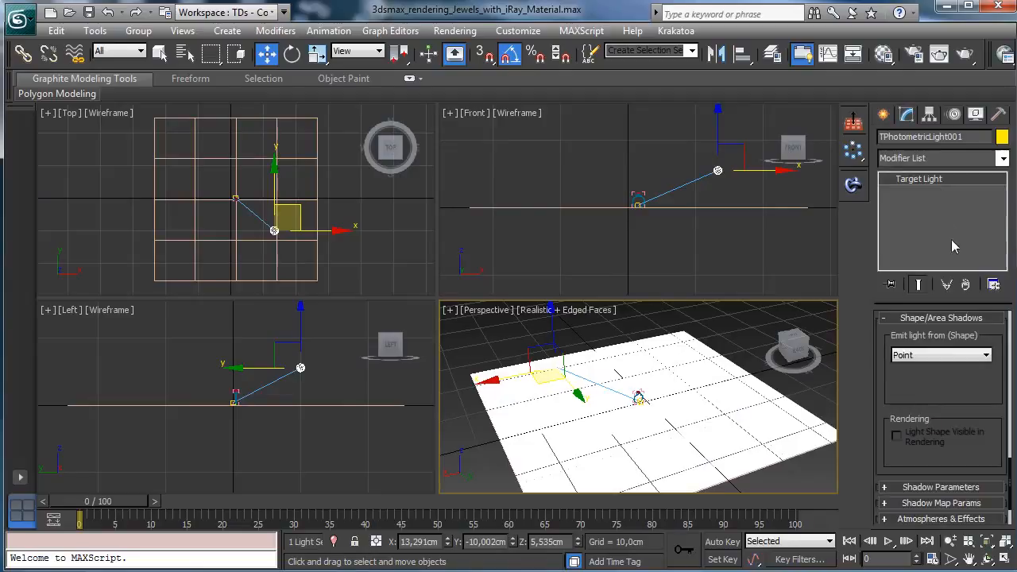
{"action": "left_click", "coordinate": [985, 356]}
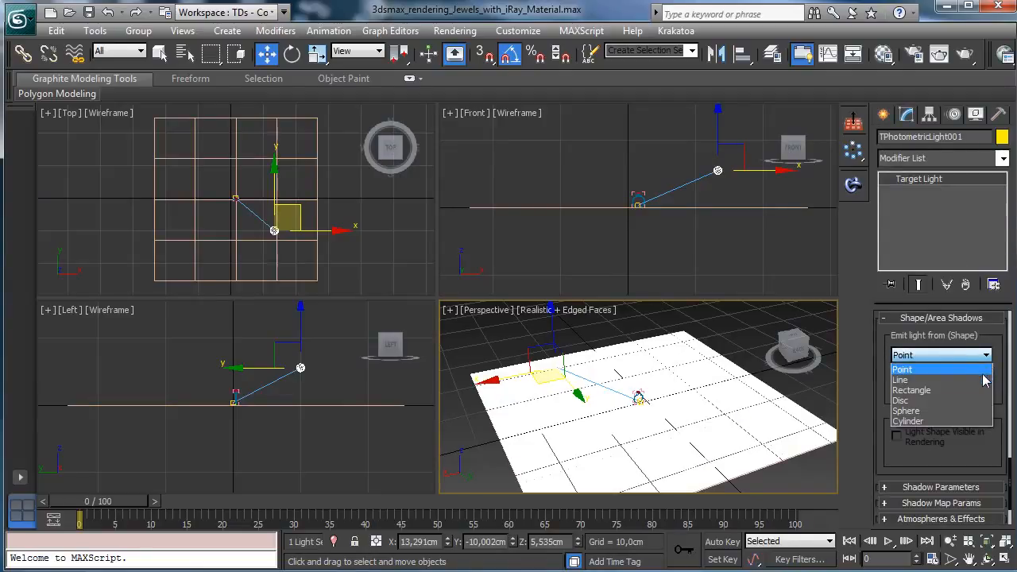
{"action": "left_click", "coordinate": [965, 390]}
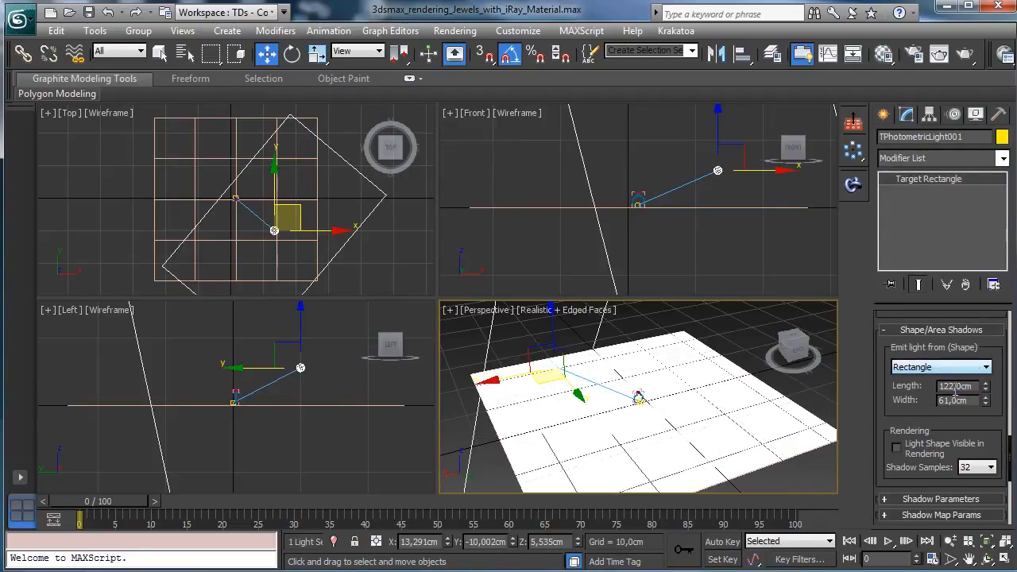
{"action": "scroll", "coordinate": [968, 419], "scroll_direction": "down", "scroll_amount": 1}
{"action": "left_click_drag", "start_coordinate": [986, 355], "coordinate": [985, 401]}
{"action": "left_click_drag", "start_coordinate": [985, 356], "coordinate": [993, 414]}
Step: Select Ring_1, frame it at an angle in the Perspective view, and turn off that view's edged faces
{"action": "right_click", "coordinate": [701, 389]}
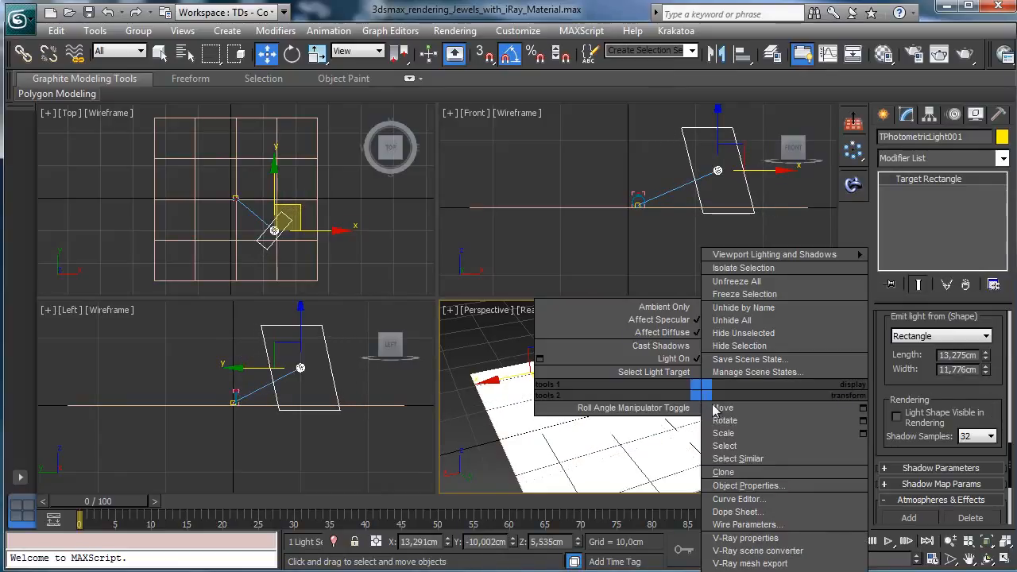
{"action": "left_click", "coordinate": [984, 557]}
{"action": "left_click_drag", "start_coordinate": [661, 396], "coordinate": [860, 389]}
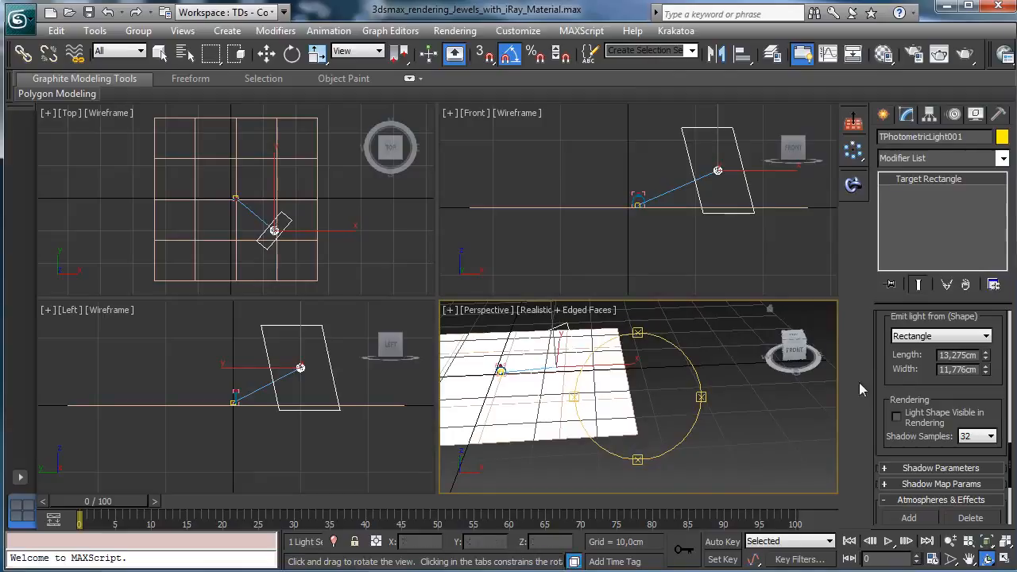
{"action": "left_click", "coordinate": [266, 53]}
{"action": "left_click", "coordinate": [627, 197]}
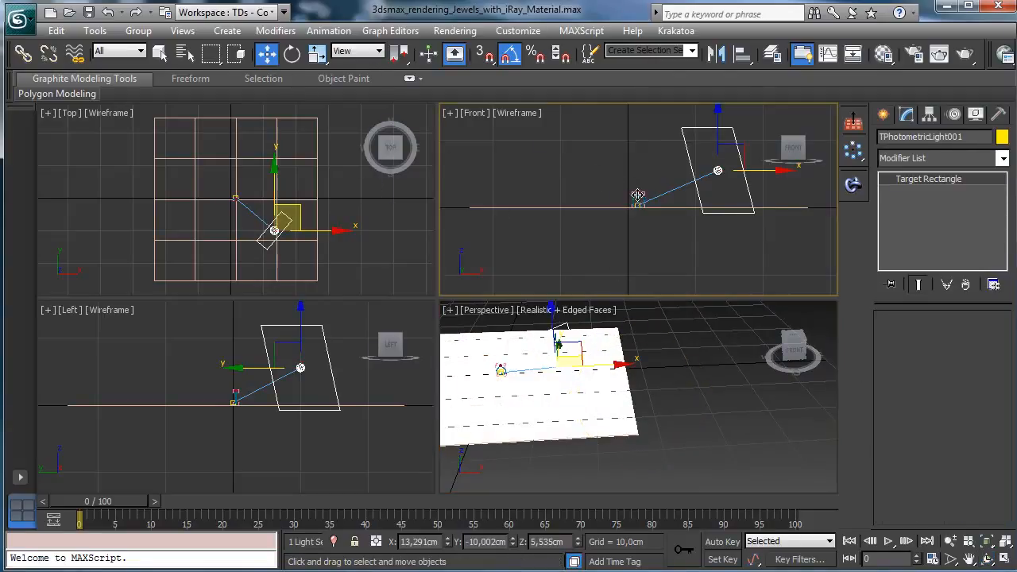
{"action": "right_click", "coordinate": [725, 409]}
{"action": "left_click", "coordinate": [986, 541]}
{"action": "left_click", "coordinate": [986, 558]}
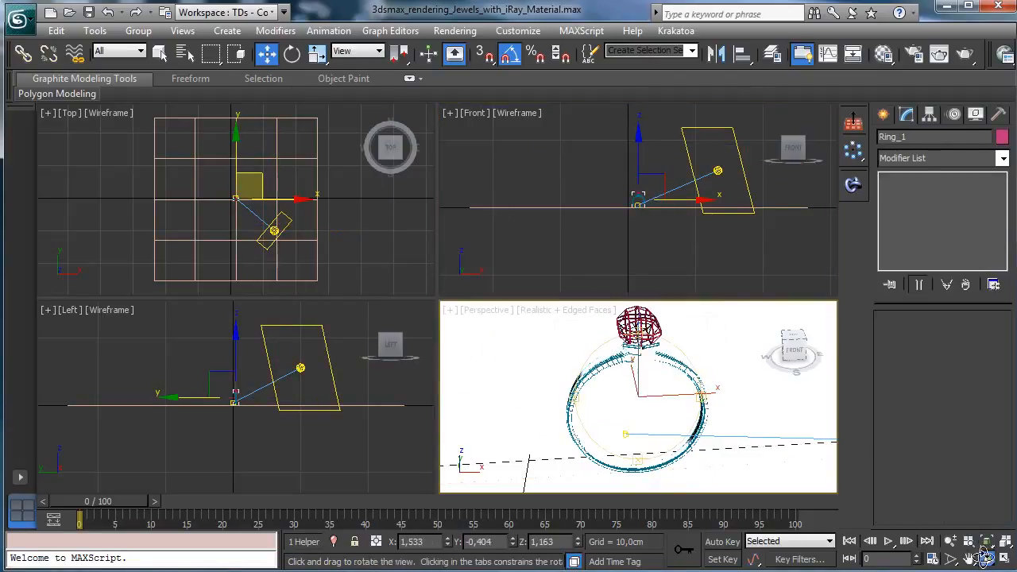
{"action": "left_click_drag", "start_coordinate": [642, 403], "coordinate": [648, 405]}
{"action": "left_click", "coordinate": [572, 311]}
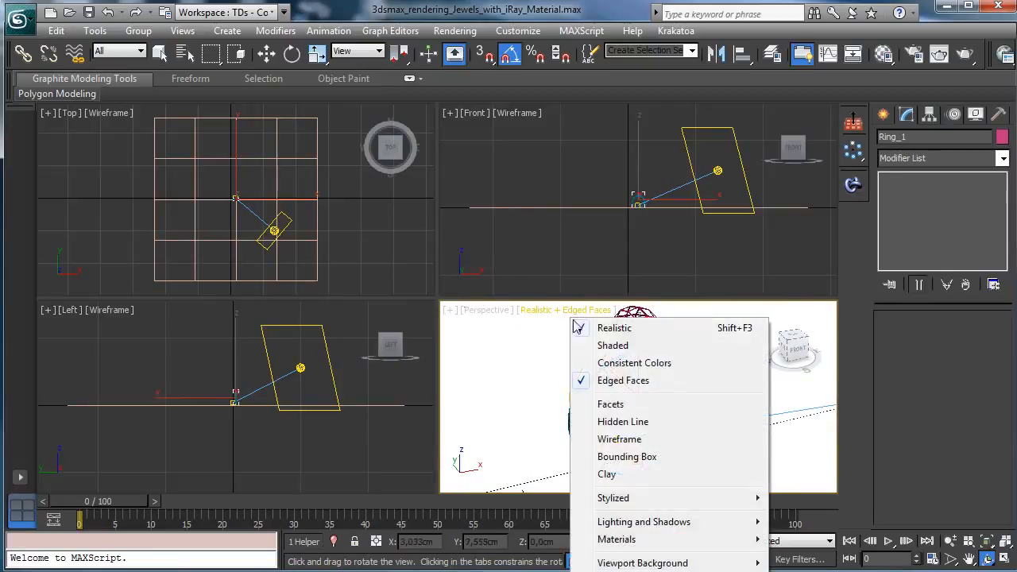
{"action": "left_click", "coordinate": [623, 380]}
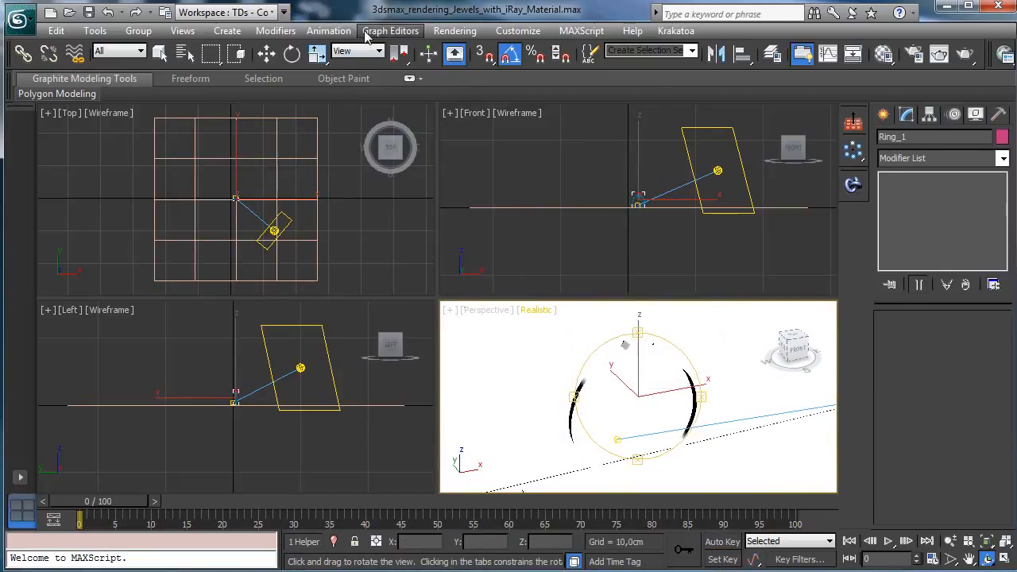
Step: Set the mr Photographic Exposure Control preset to Physically Based Lighting, Indoor Daylight, and close the environment settings
{"action": "left_click", "coordinate": [455, 32]}
{"action": "left_click", "coordinate": [468, 132]}
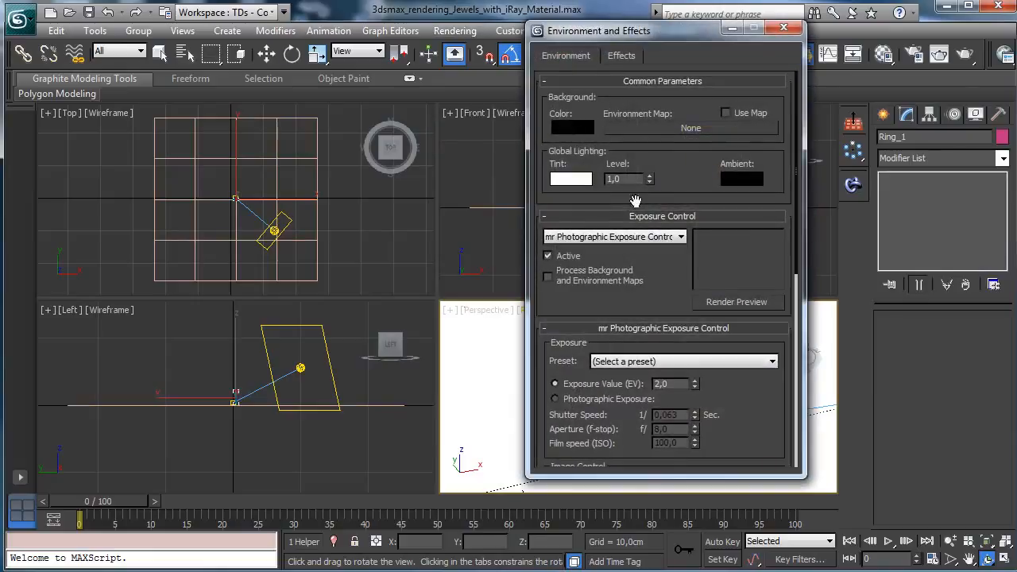
{"action": "left_click", "coordinate": [665, 362]}
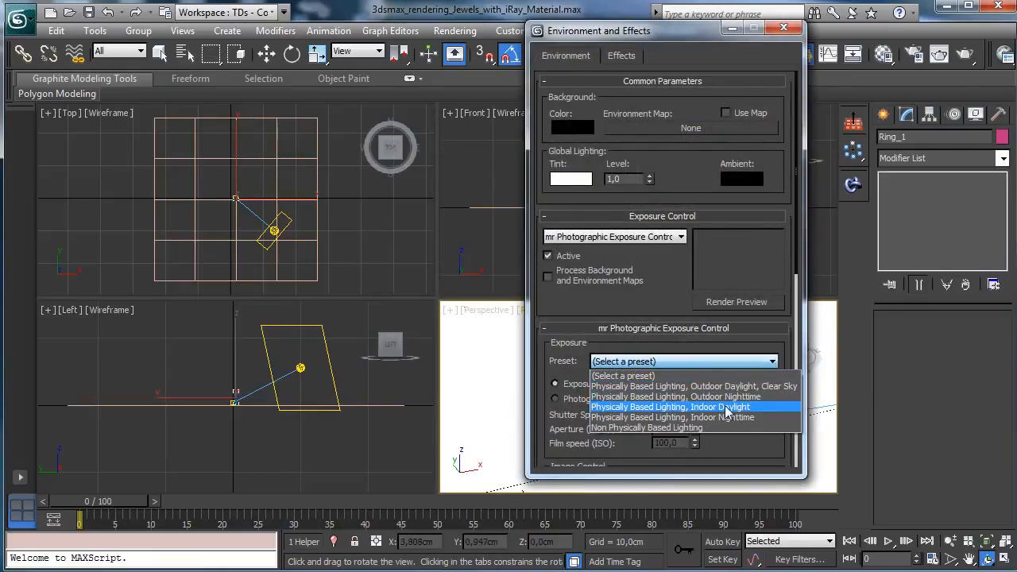
{"action": "left_click", "coordinate": [749, 407]}
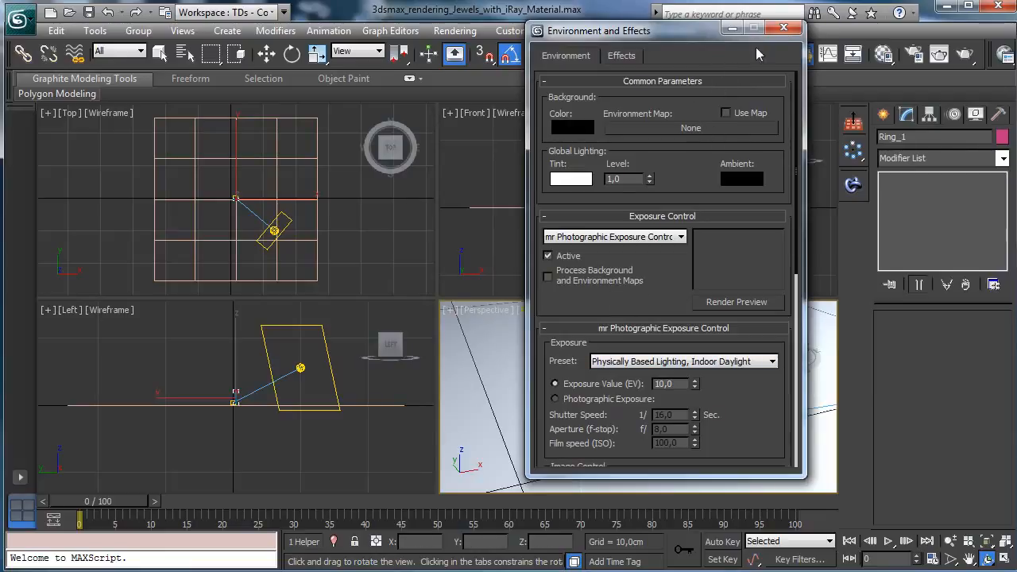
{"action": "left_click", "coordinate": [783, 28]}
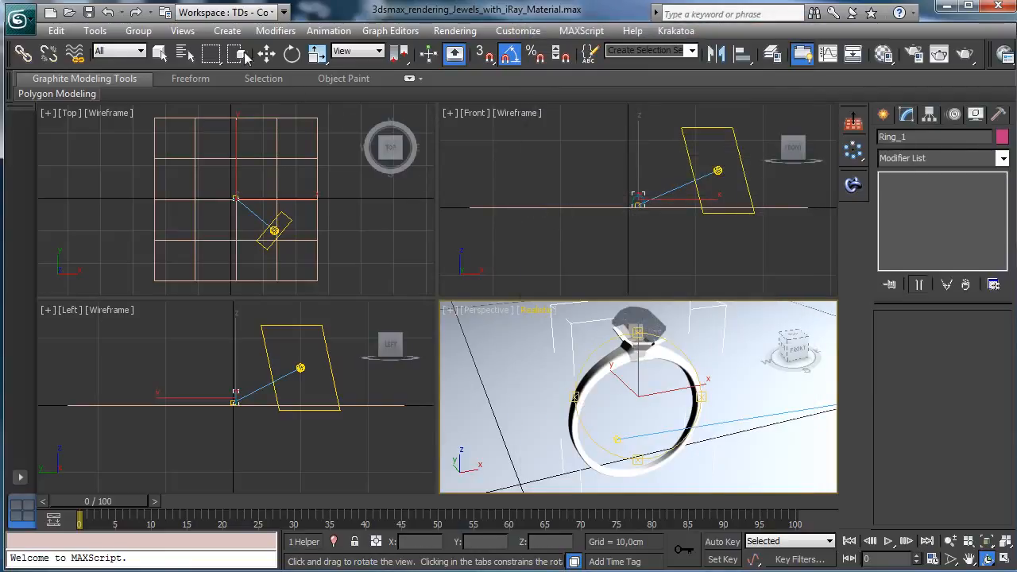
Step: Select the rectangular photometric light and save the scene
{"action": "left_click", "coordinate": [160, 54]}
{"action": "left_click", "coordinate": [733, 136]}
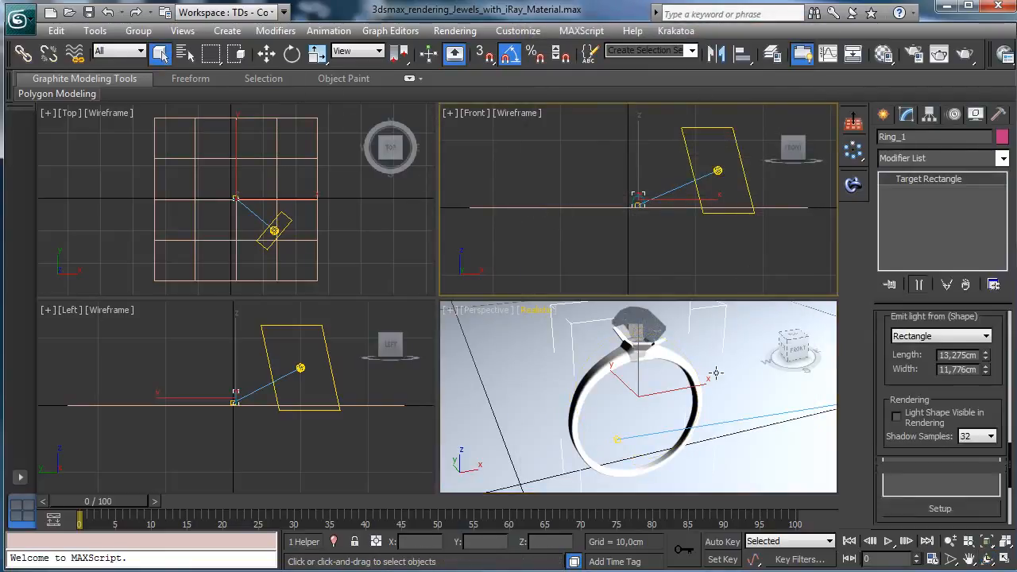
{"action": "left_click", "coordinate": [950, 541]}
{"action": "mouse_move", "coordinate": [648, 421]}
{"action": "left_mouse_down"}
{"action": "mouse_move", "coordinate": [648, 411]}
{"action": "mouse_move", "coordinate": [647, 421]}
{"action": "left_mouse_up"}
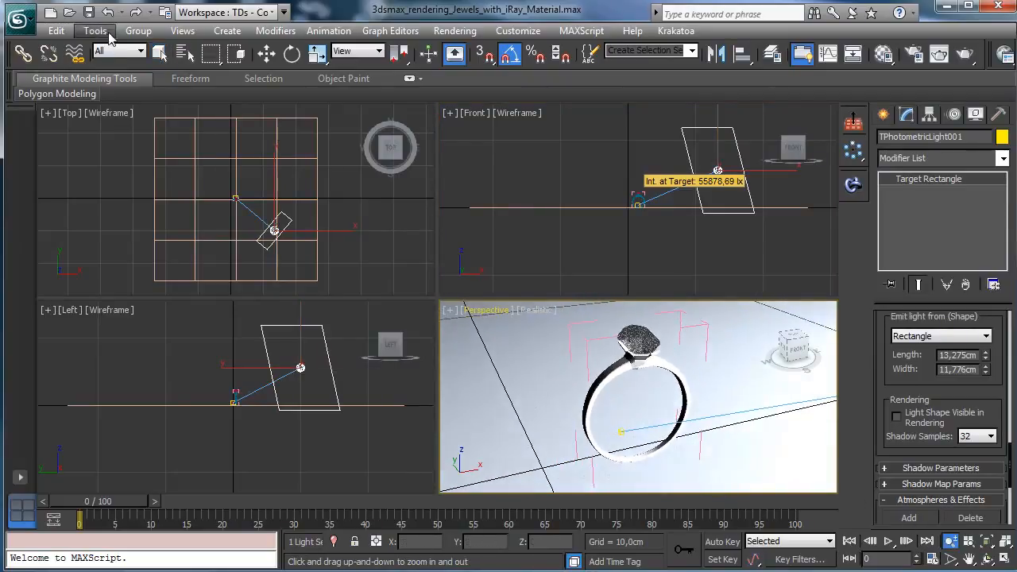
{"action": "left_click", "coordinate": [89, 12]}
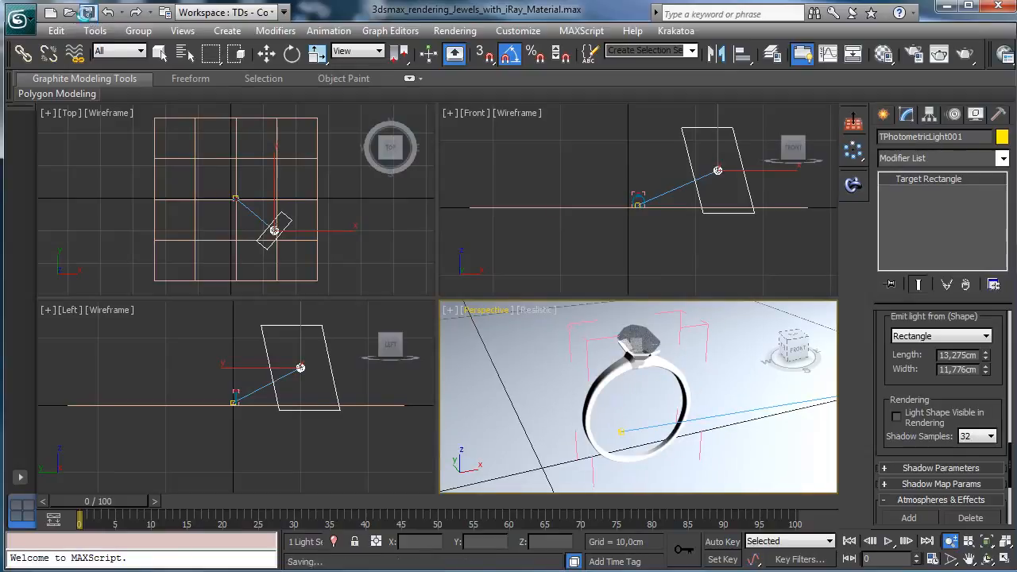
Step: Set the render output size to 900 by 400, lock the image aspect, and change the width to 600
{"action": "left_click", "coordinate": [914, 54]}
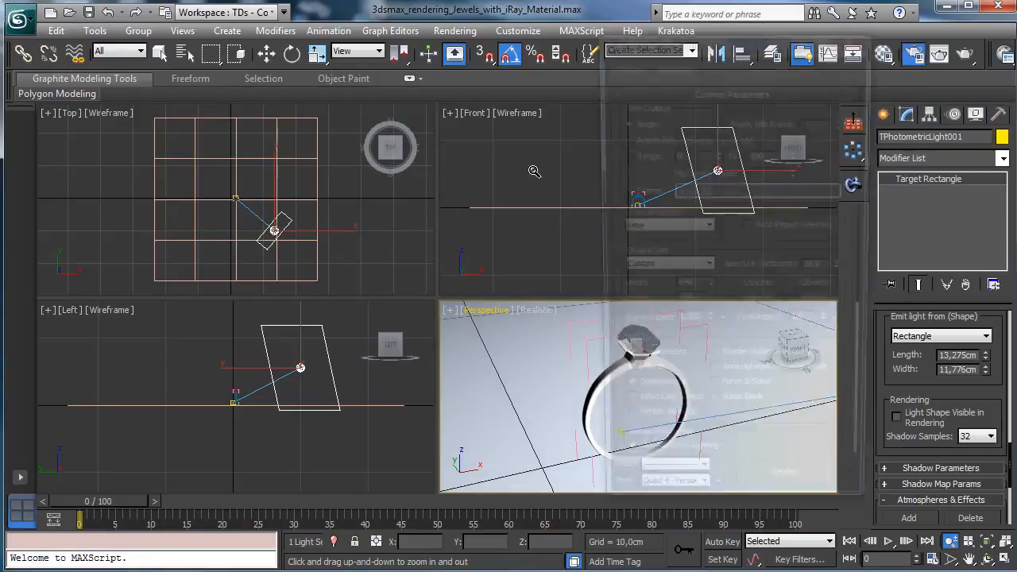
{"action": "double_click", "coordinate": [683, 288]}
{"action": "type", "text": "90"}
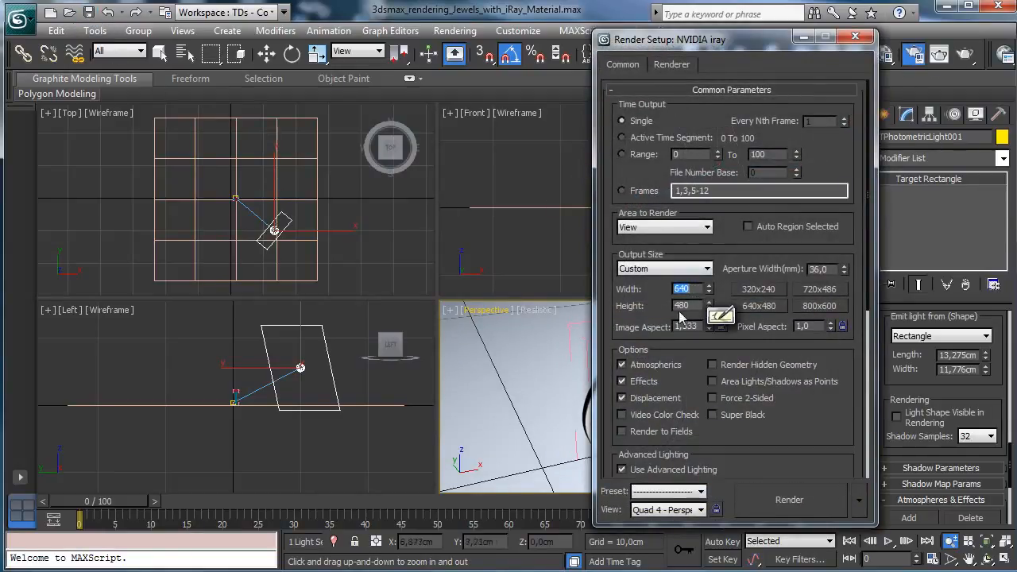
{"action": "type", "text": "0"}
{"action": "key", "text": "Tab"}
{"action": "type", "text": "400"}
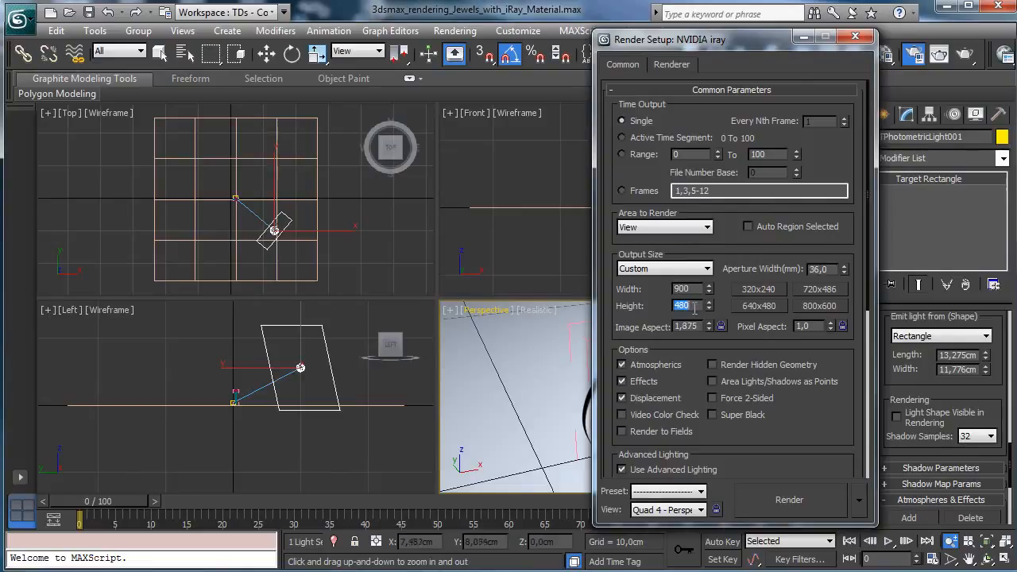
{"action": "key", "text": "Return"}
{"action": "left_click", "coordinate": [721, 326]}
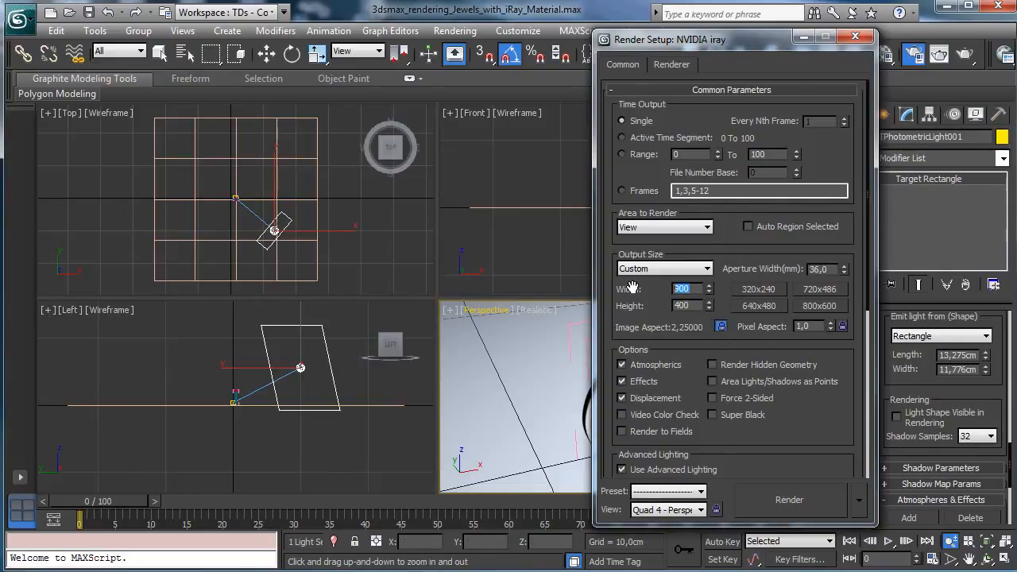
{"action": "type", "text": "600"}
Step: Set the number of CPUs allocated to iray to 4 in the renderer's hardware resources
{"action": "left_click", "coordinate": [671, 64]}
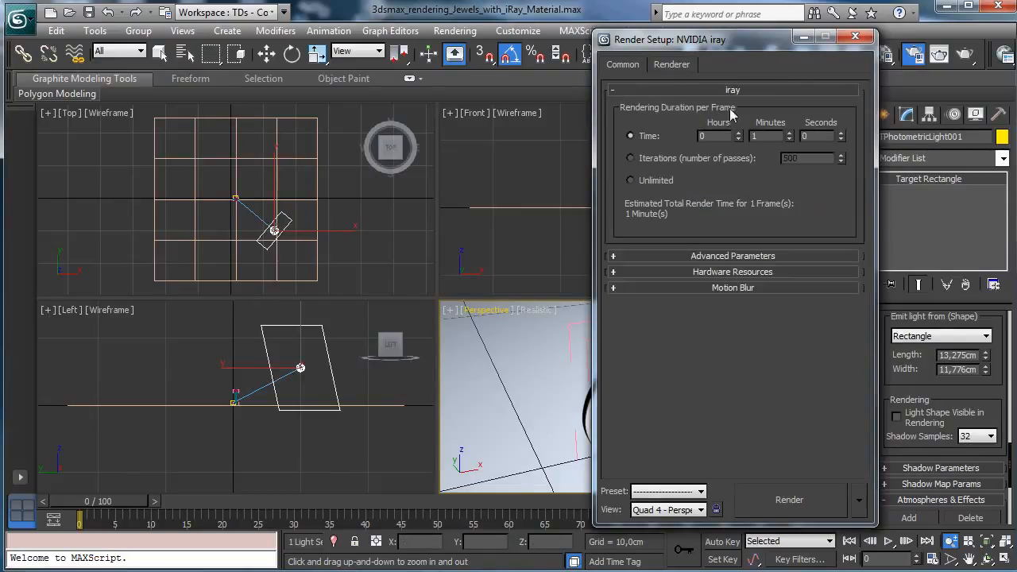
{"action": "left_click", "coordinate": [704, 273]}
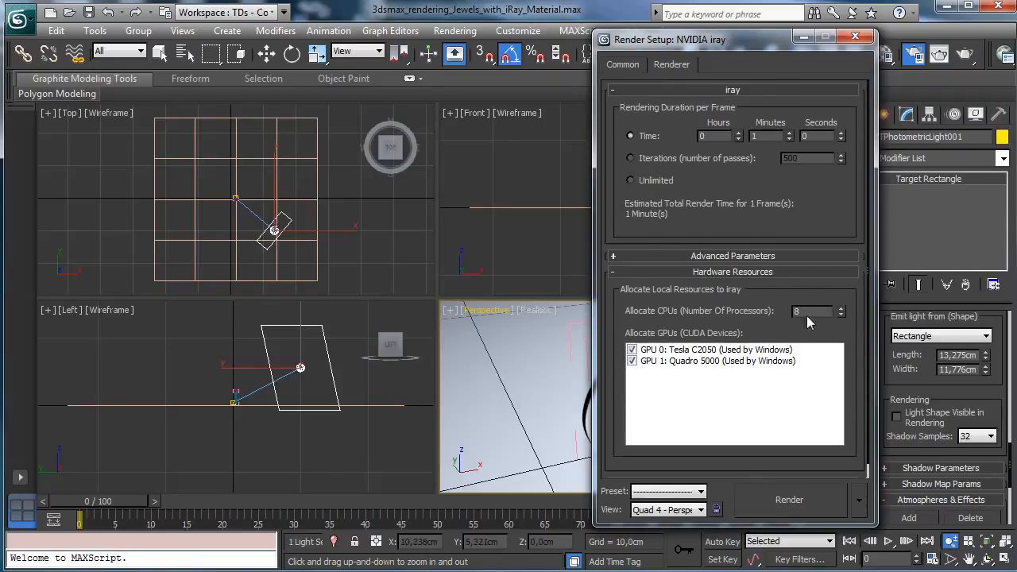
{"action": "type", "text": "4"}
{"action": "key", "text": "Return"}
Step: Render the Perspective view with iray and minimize the rendered frame window
{"action": "left_click", "coordinate": [622, 64]}
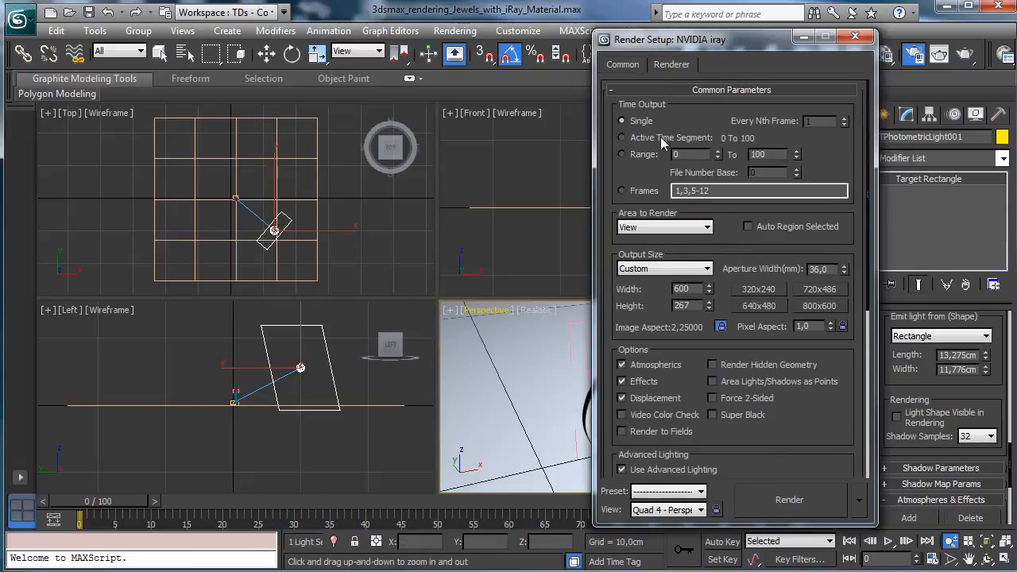
{"action": "left_click", "coordinate": [768, 488]}
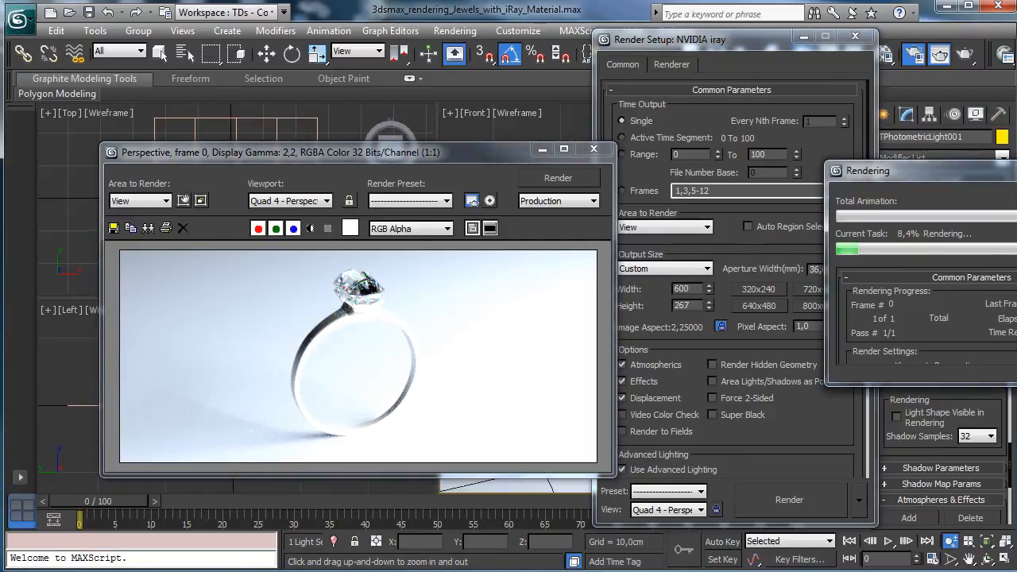
{"action": "left_click", "coordinate": [541, 150]}
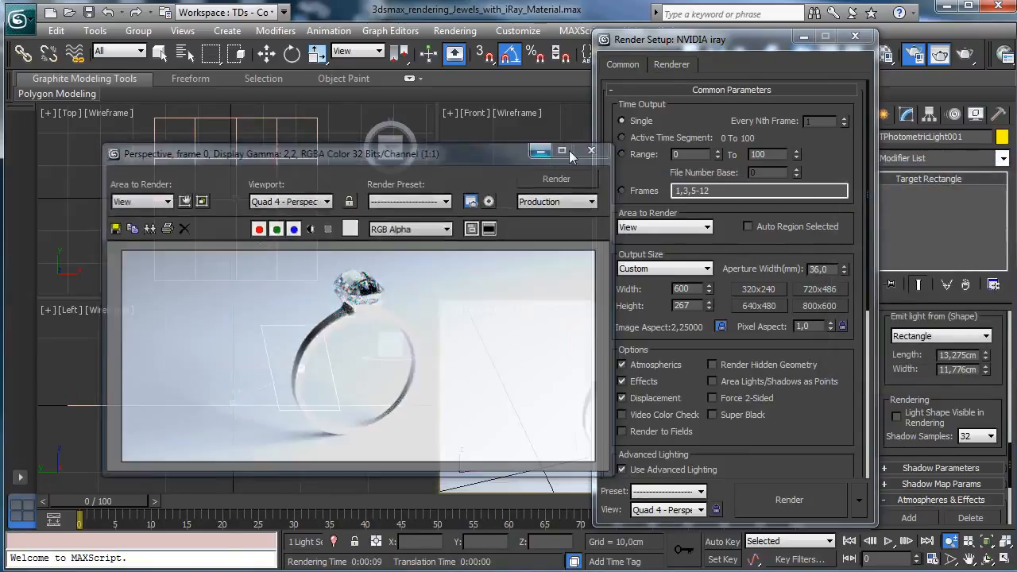
Step: Reduce the intensity of the rectangular photometric light to 427 cd
{"action": "left_click", "coordinate": [804, 36]}
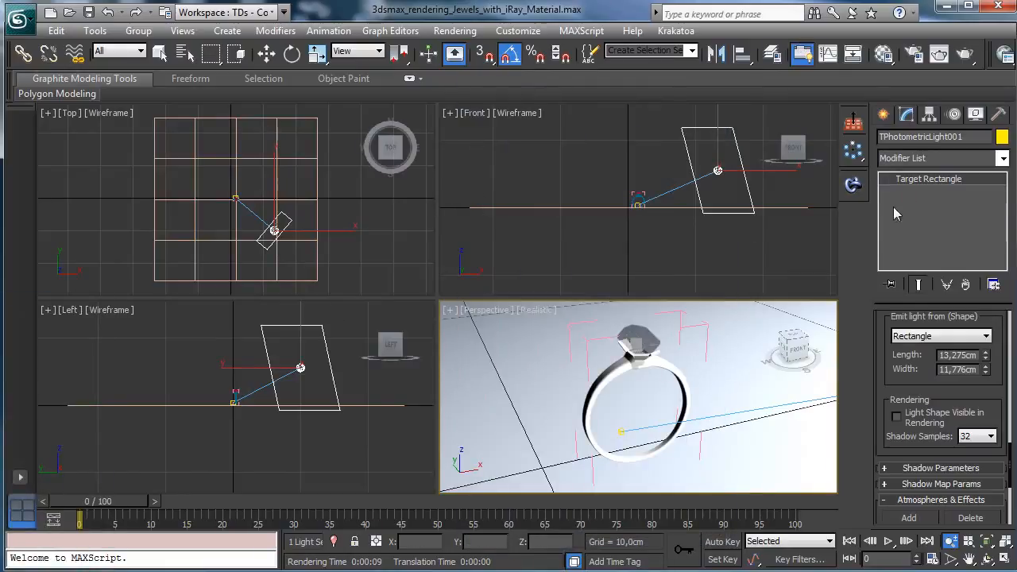
{"action": "scroll", "coordinate": [945, 389], "scroll_direction": "up", "scroll_amount": 5}
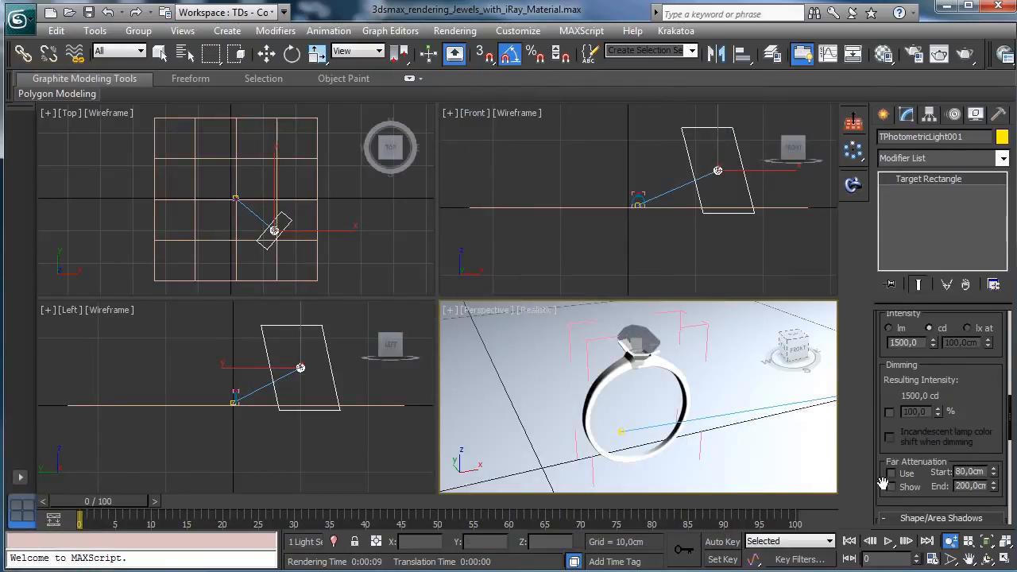
{"action": "double_click", "coordinate": [914, 341]}
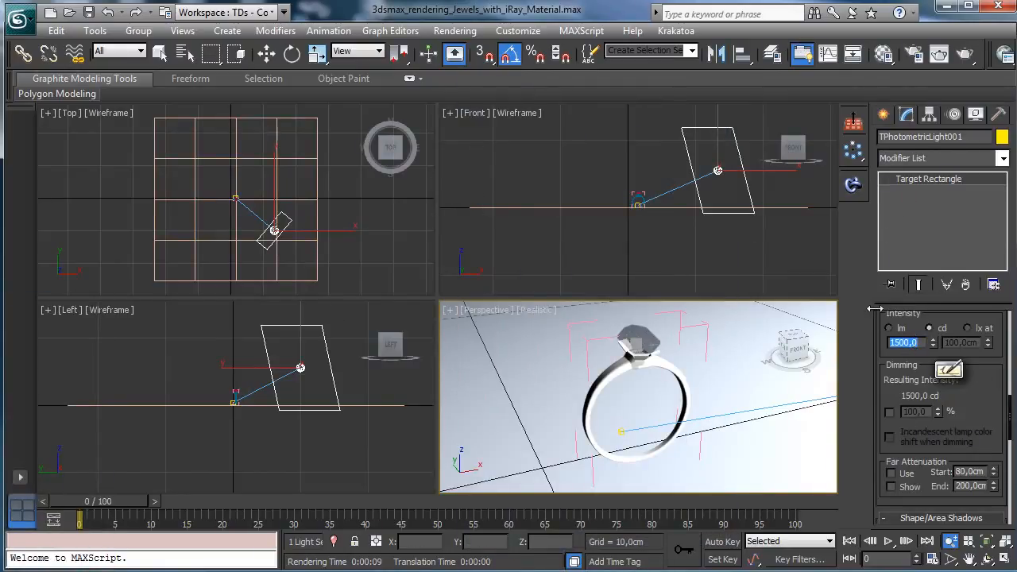
{"action": "type", "text": "250"}
{"action": "key", "text": "Return"}
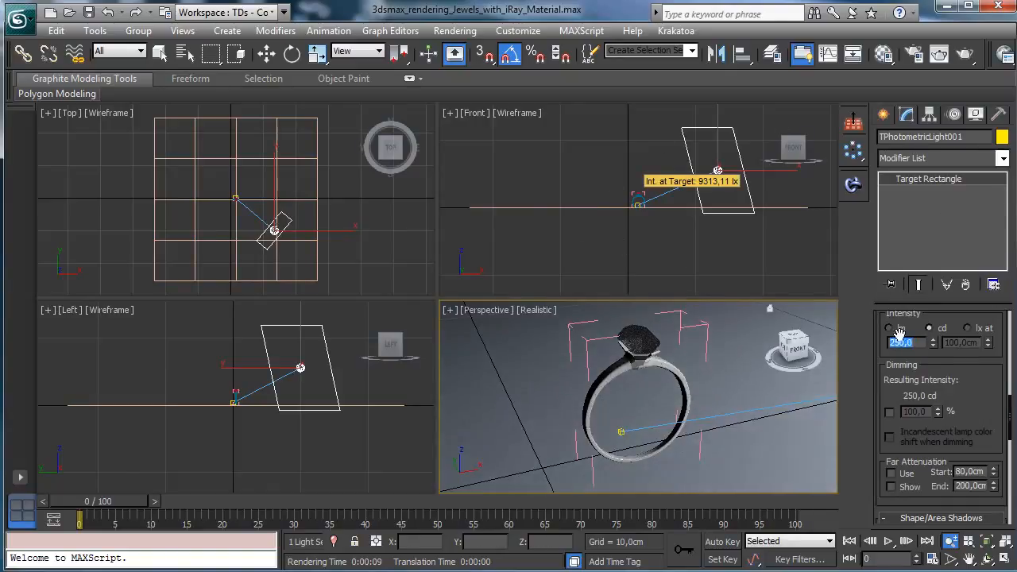
{"action": "left_click_drag", "start_coordinate": [933, 343], "coordinate": [937, 208]}
Step: Open the environment and exposure control settings and place their window clear of the Perspective view
{"action": "left_click", "coordinate": [455, 30]}
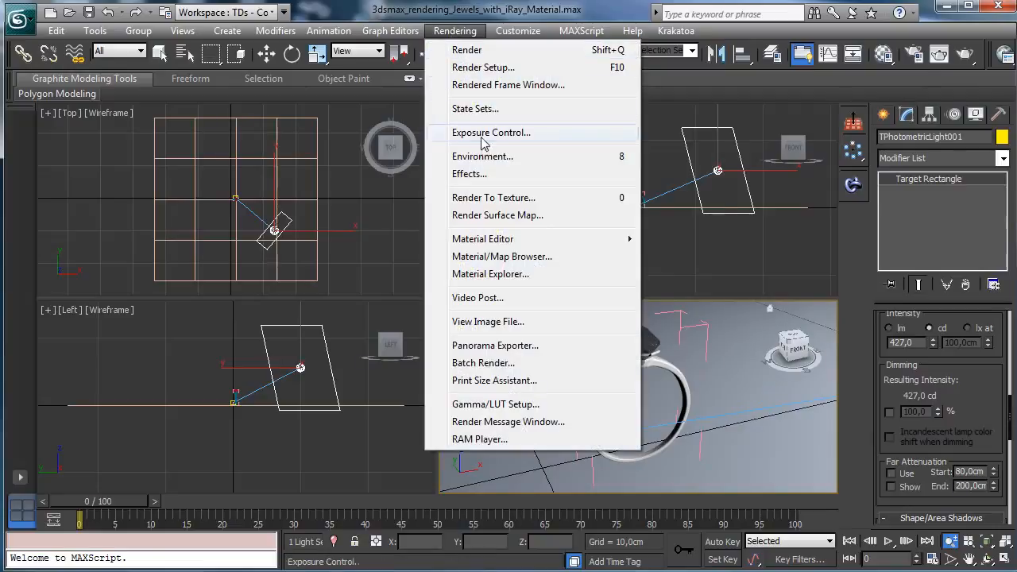
{"action": "left_click", "coordinate": [489, 133]}
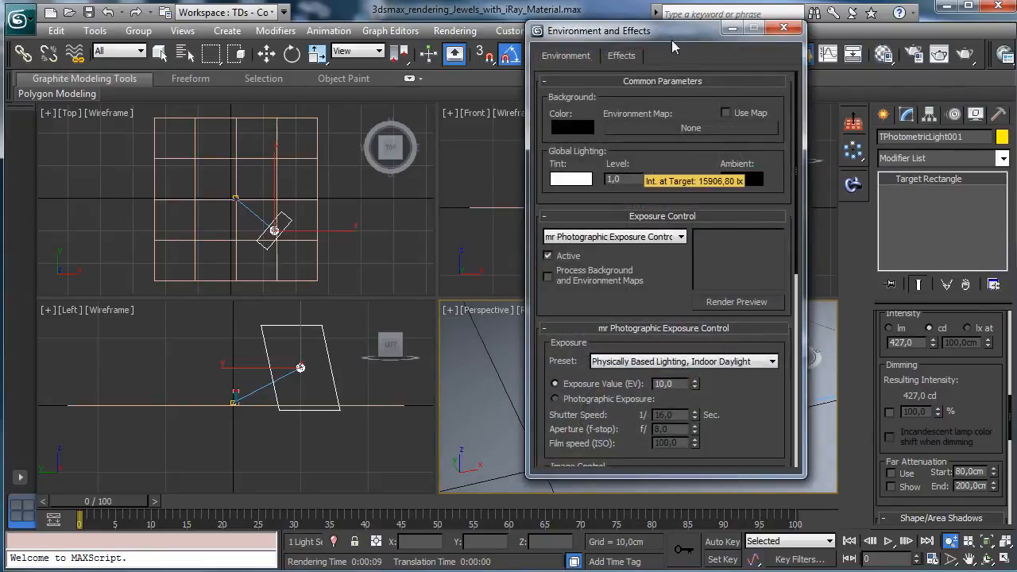
{"action": "left_click_drag", "start_coordinate": [672, 40], "coordinate": [391, 56]}
Step: Assign a Bitmap map to the diffuse color of the unused 07 - Default material
{"action": "left_click", "coordinate": [883, 54]}
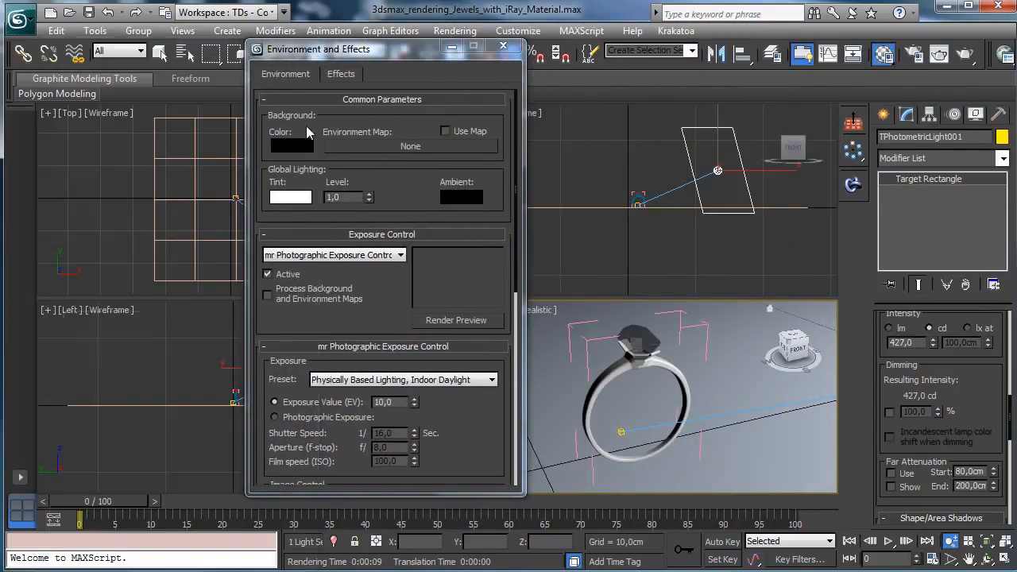
{"action": "left_click", "coordinate": [70, 198]}
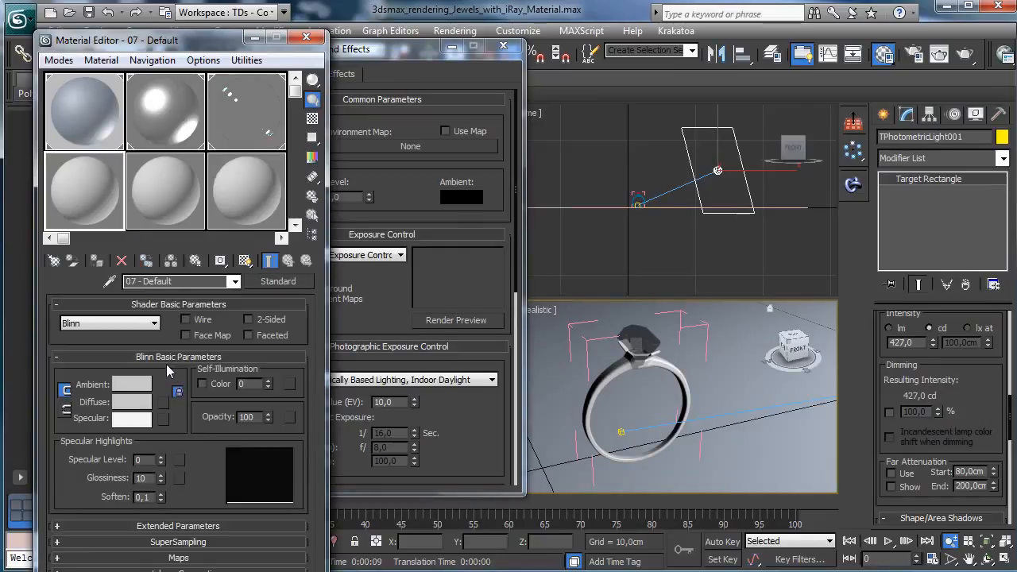
{"action": "left_click", "coordinate": [163, 403]}
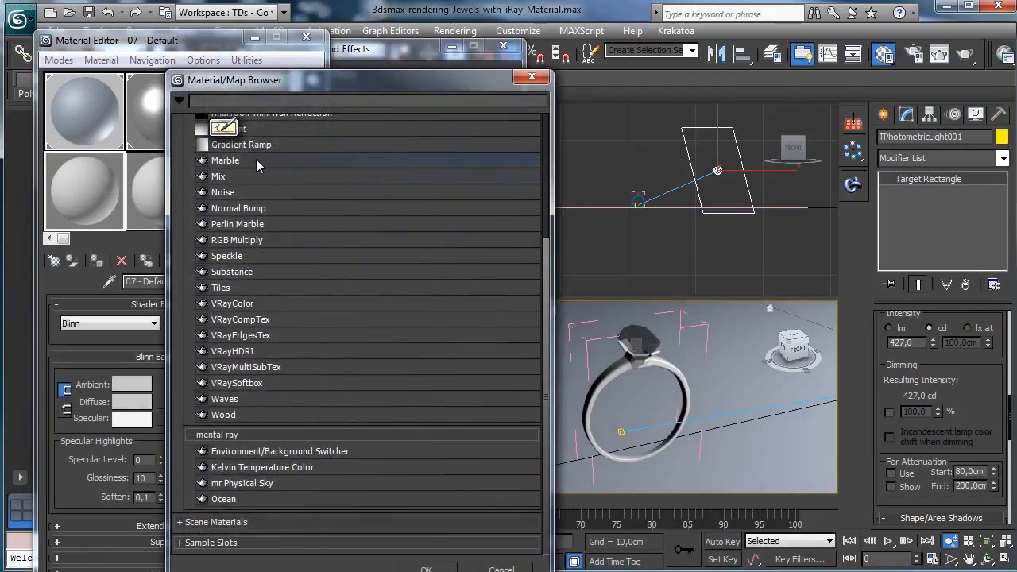
{"action": "left_click_drag", "start_coordinate": [544, 292], "coordinate": [517, 135]}
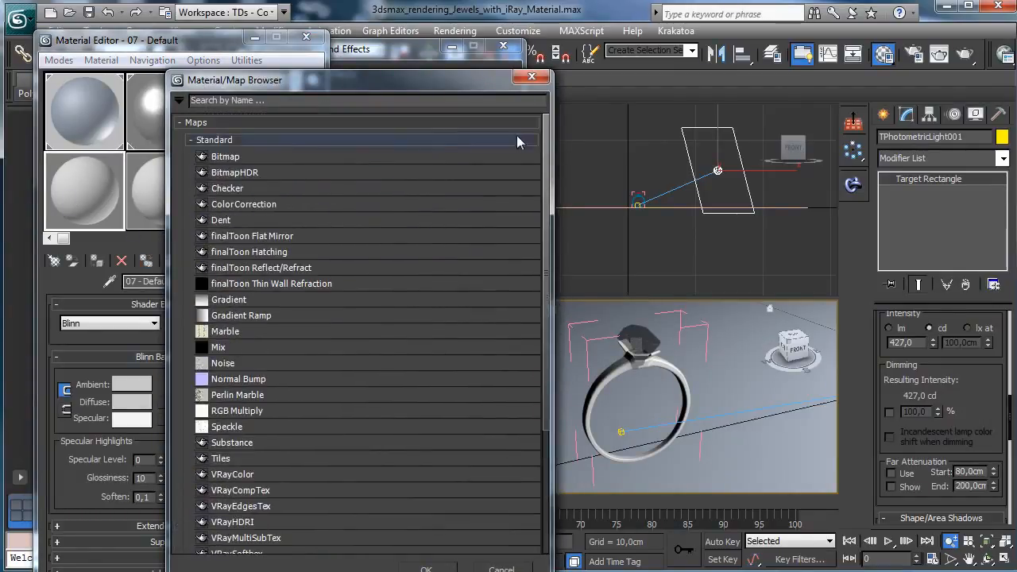
{"action": "left_click", "coordinate": [236, 158]}
{"action": "double_click", "coordinate": [237, 158]}
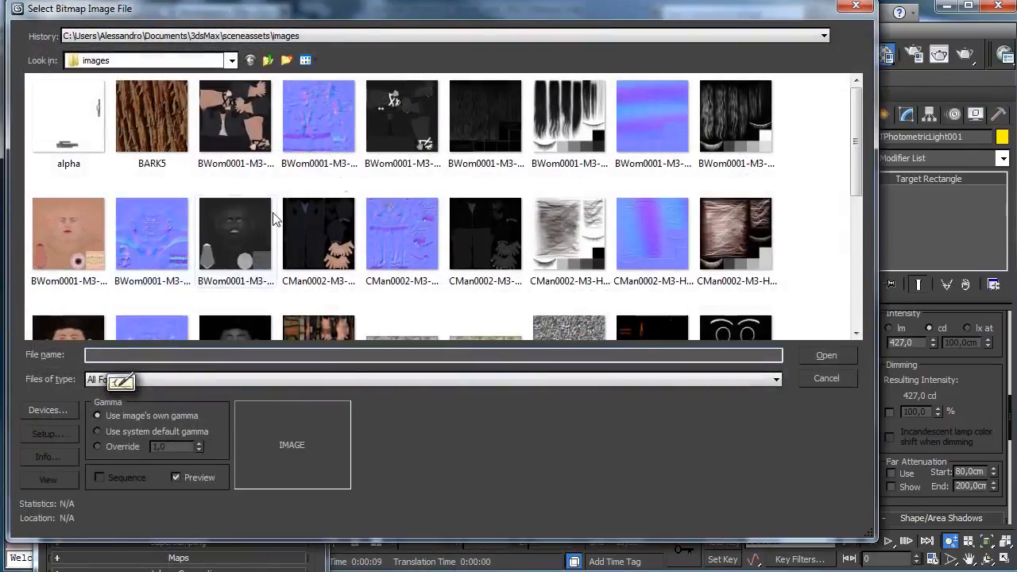
Step: Load Desk_Lrg.hdr from the HDRs folder of the 3ds Max 2012 maps, with 16 bit/chan Linear internal storage
{"action": "left_click", "coordinate": [267, 60]}
{"action": "left_click", "coordinate": [231, 60]}
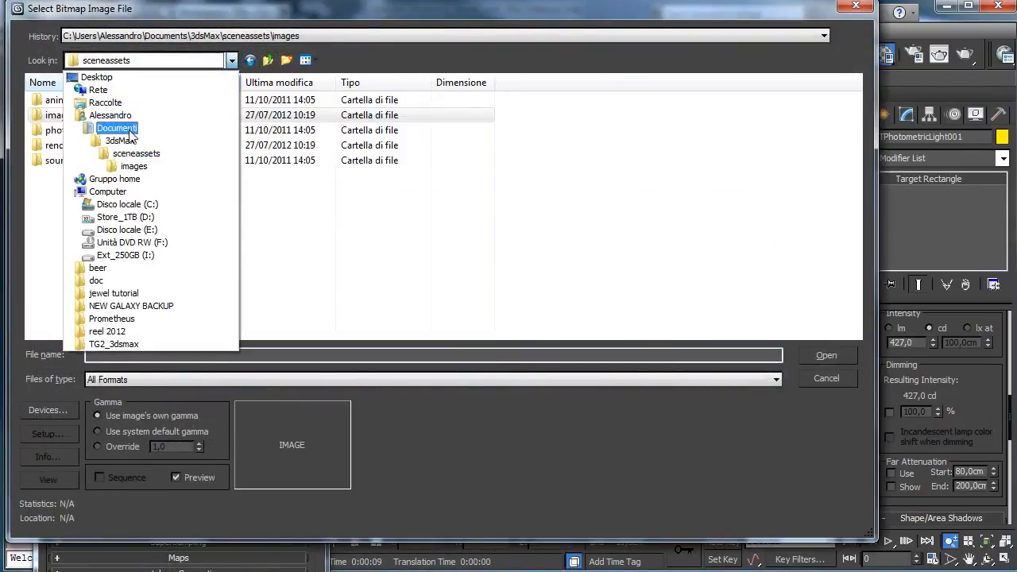
{"action": "left_click", "coordinate": [119, 204]}
{"action": "double_click", "coordinate": [88, 283]}
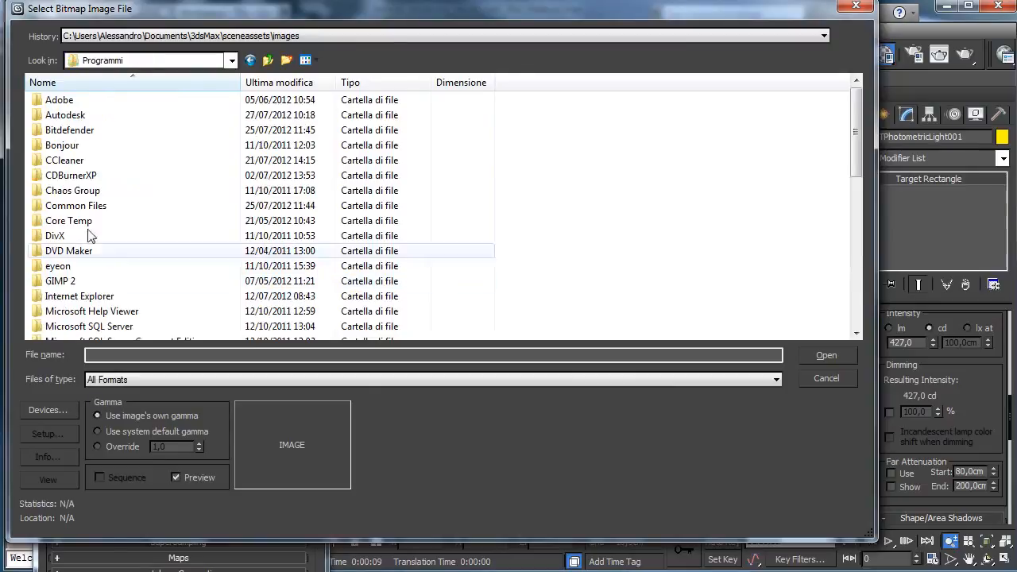
{"action": "double_click", "coordinate": [79, 115]}
{"action": "double_click", "coordinate": [83, 101]}
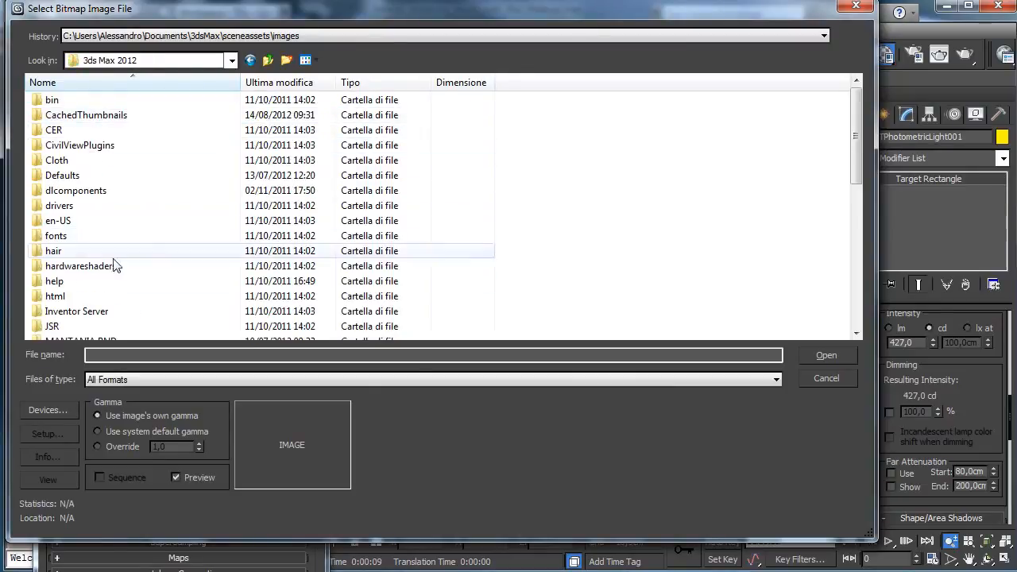
{"action": "left_click_drag", "start_coordinate": [852, 117], "coordinate": [839, 147]}
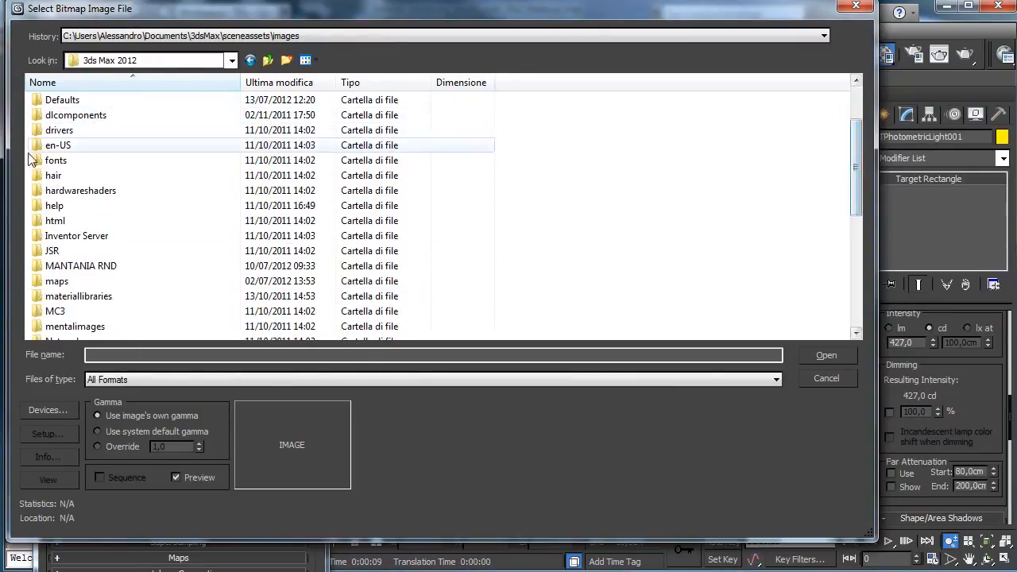
{"action": "double_click", "coordinate": [57, 282]}
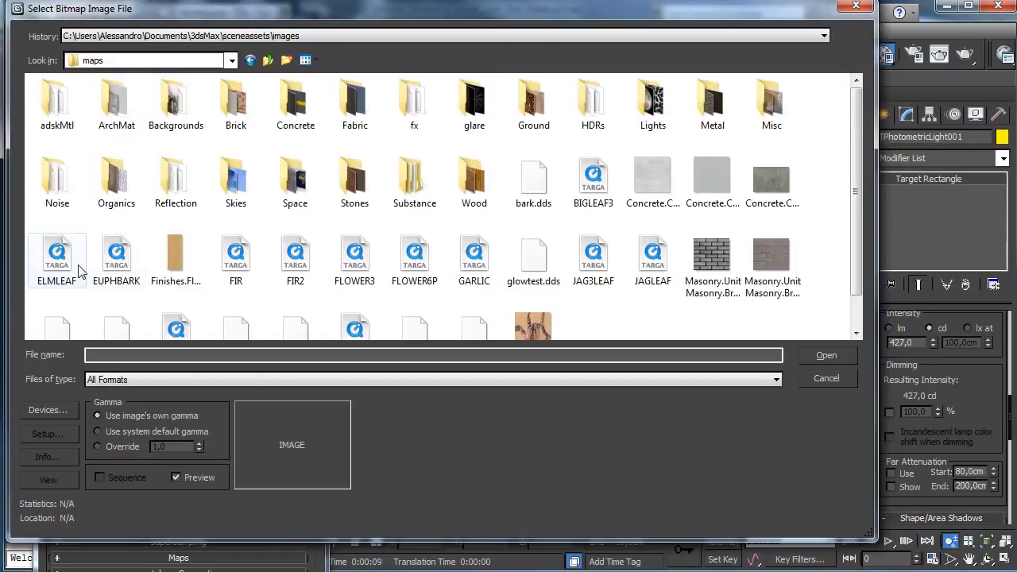
{"action": "double_click", "coordinate": [590, 110]}
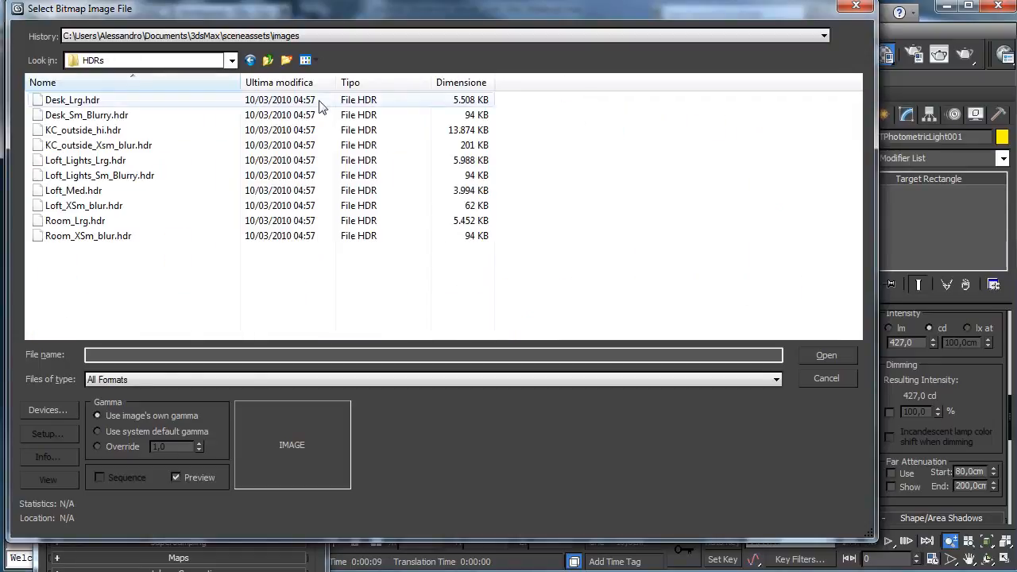
{"action": "left_click", "coordinate": [94, 102]}
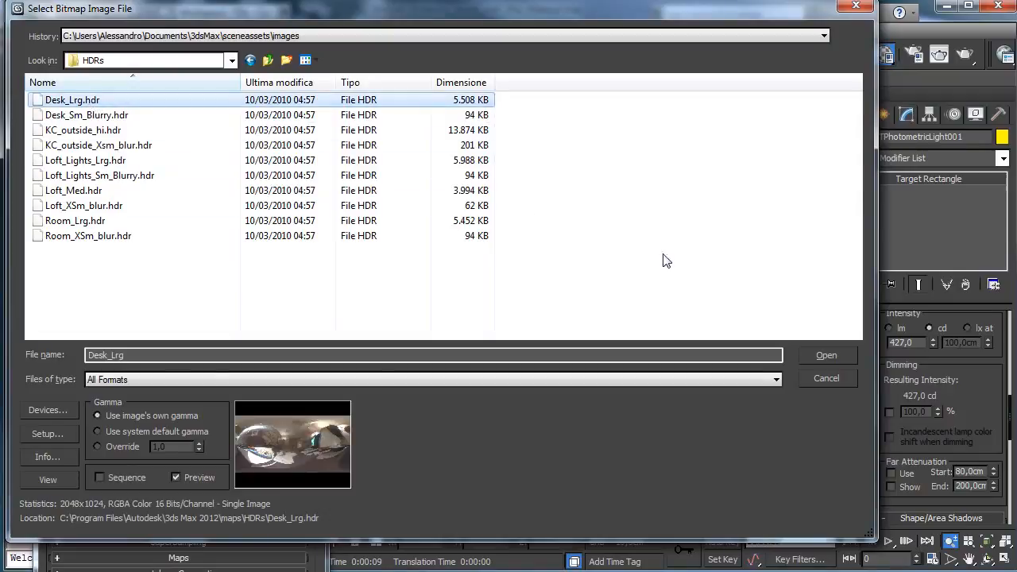
{"action": "left_click", "coordinate": [831, 357]}
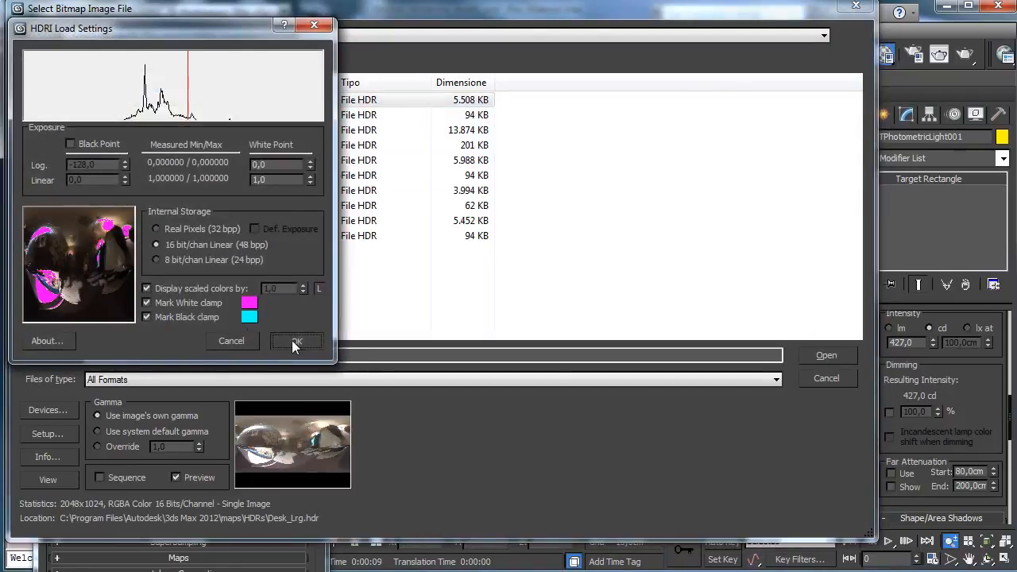
{"action": "left_click", "coordinate": [295, 343]}
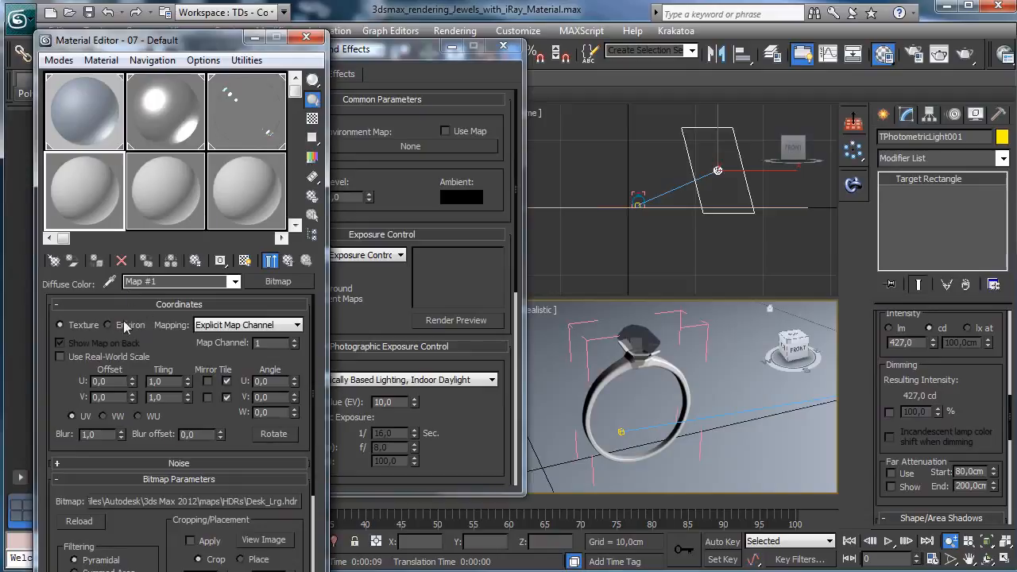
Step: Set the HDR bitmap's coordinates to Environ with Spherical Environment mapping
{"action": "left_click", "coordinate": [119, 326]}
{"action": "left_click", "coordinate": [234, 325]}
{"action": "left_click", "coordinate": [224, 337]}
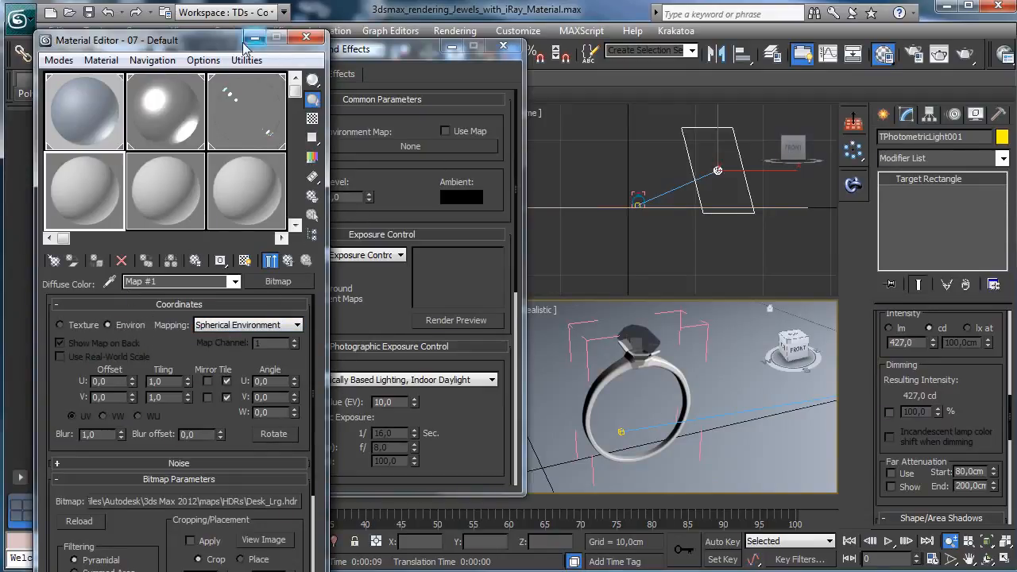
Step: Assign the Desk_Lrg.hdr bitmap as an instance to the scene's environment map and close the environment and material windows
{"action": "left_click_drag", "start_coordinate": [238, 39], "coordinate": [852, 26]}
{"action": "left_click_drag", "start_coordinate": [892, 270], "coordinate": [401, 148]}
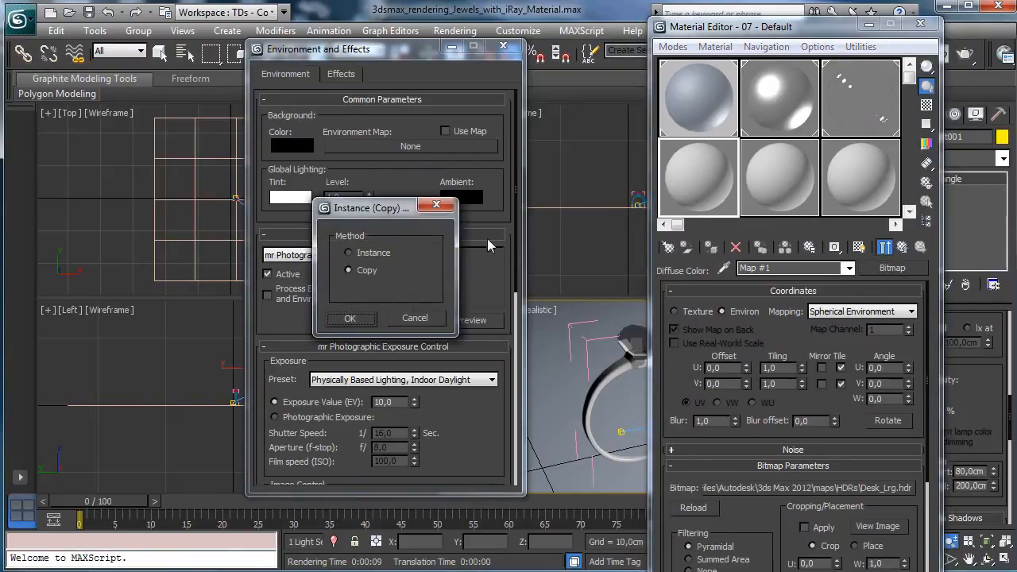
{"action": "left_click", "coordinate": [350, 319]}
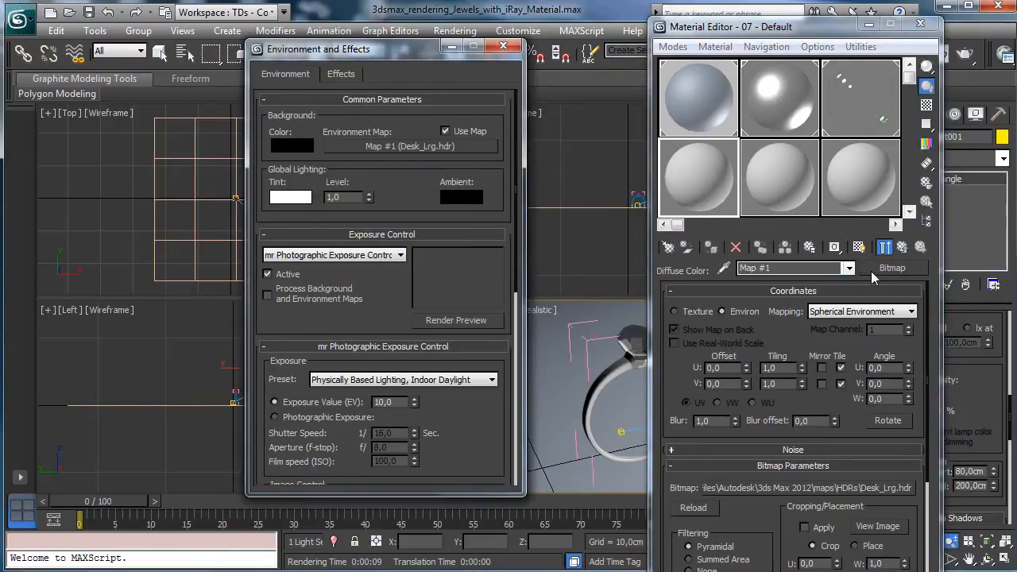
{"action": "left_click_drag", "start_coordinate": [874, 275], "coordinate": [433, 149]}
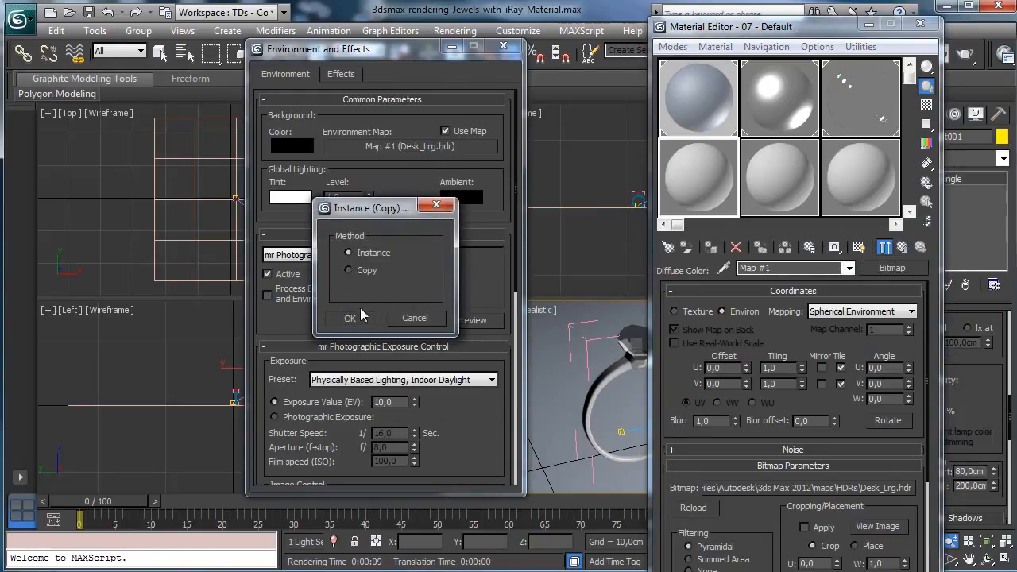
{"action": "left_click", "coordinate": [350, 317]}
{"action": "left_click", "coordinate": [509, 47]}
{"action": "left_click", "coordinate": [920, 23]}
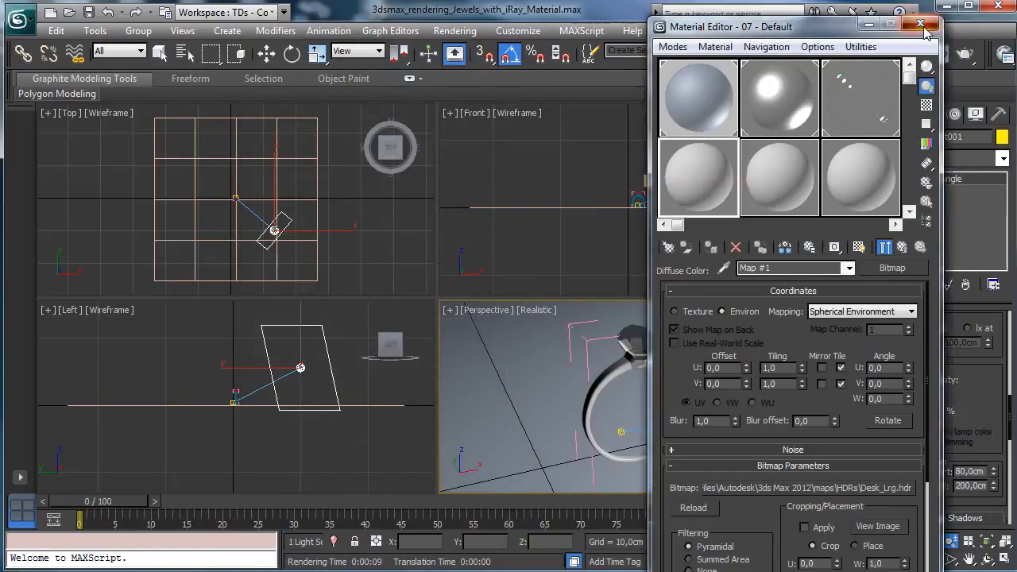
Step: Render the Perspective view with the HDR environment and minimize the rendered frame window
{"action": "left_click", "coordinate": [966, 57]}
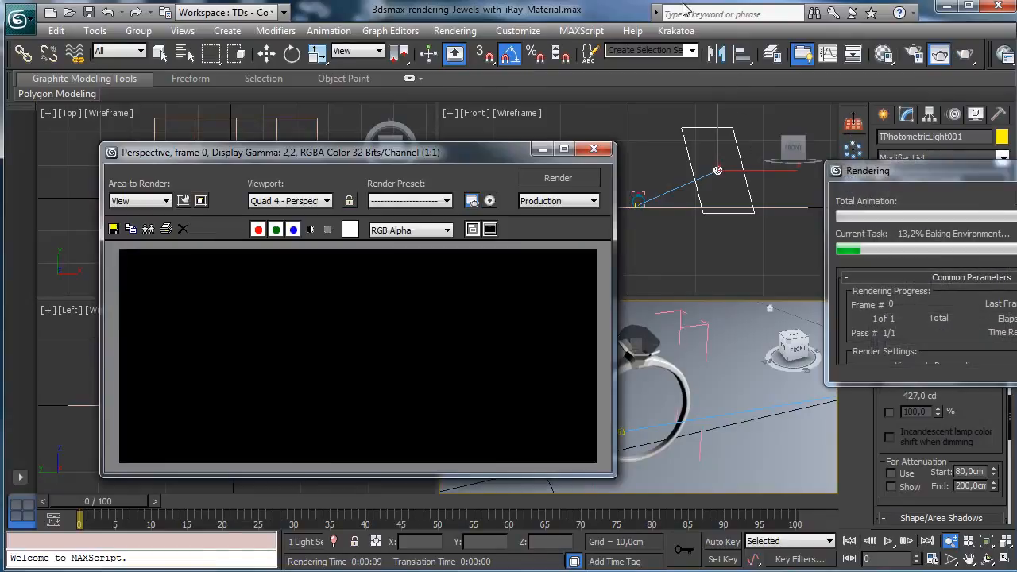
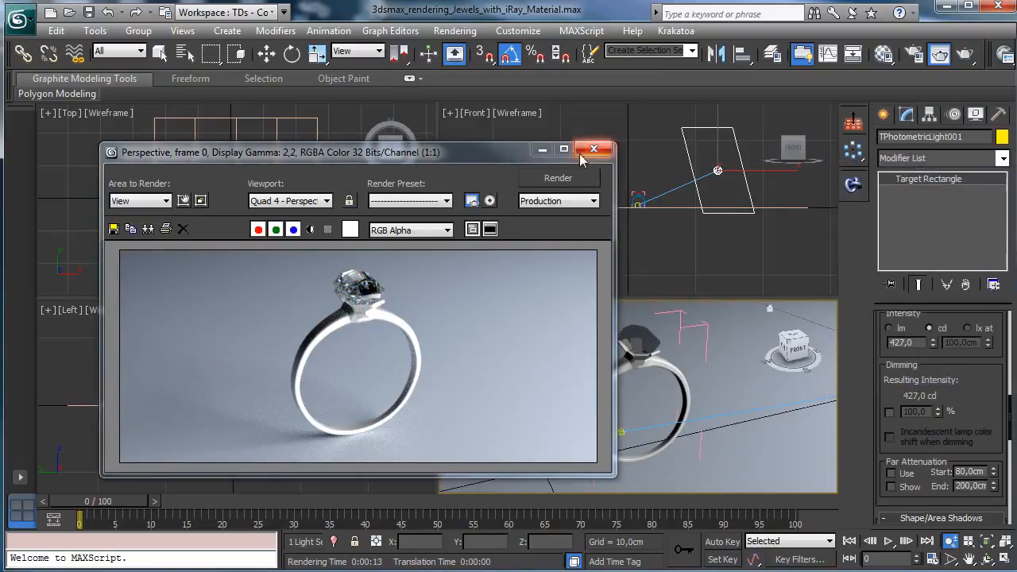
{"action": "left_click", "coordinate": [543, 149]}
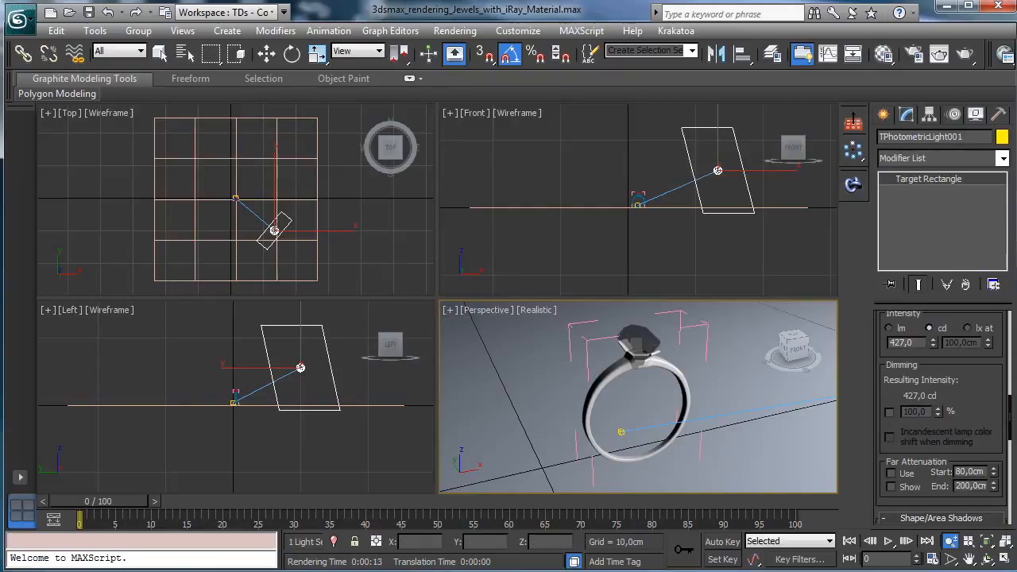
Step: Reopen the Material Editor and the environment settings and arrange them side by side
{"action": "key", "text": "m"}
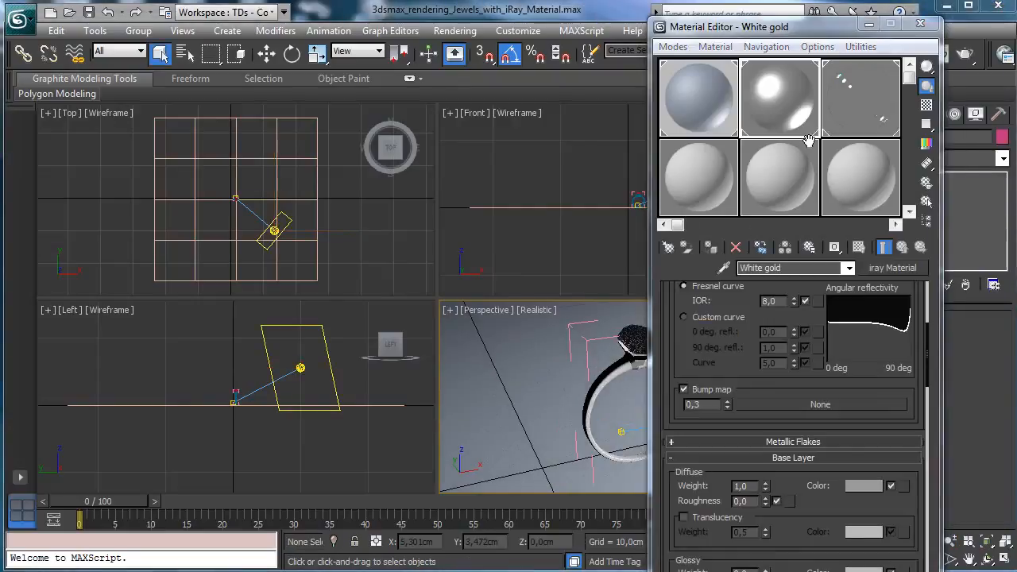
{"action": "left_click", "coordinate": [465, 31]}
{"action": "left_click", "coordinate": [492, 162]}
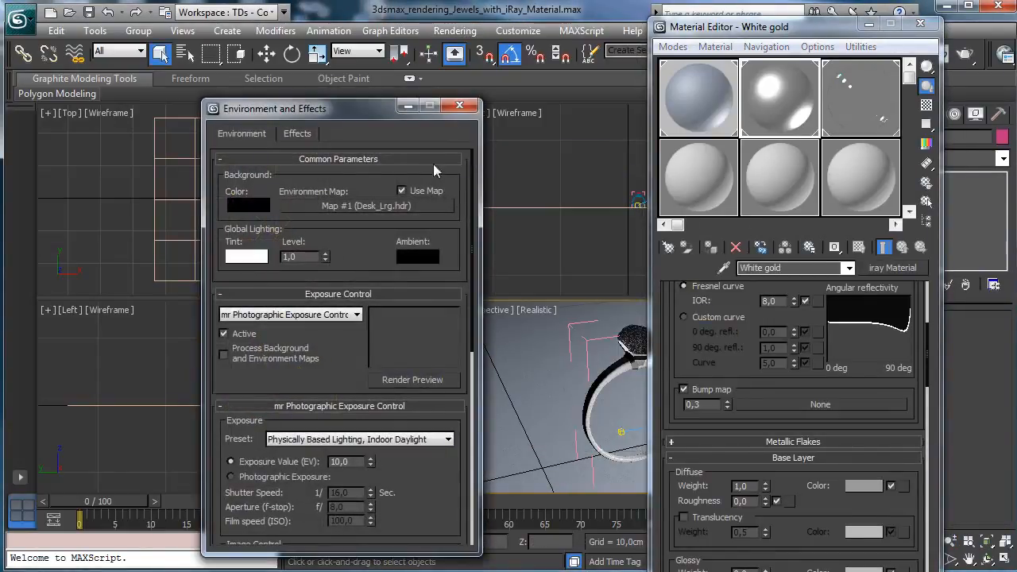
{"action": "left_click_drag", "start_coordinate": [374, 109], "coordinate": [289, 70]}
Step: Replace the Desk_Lrg.hdr diffuse map of the 07 - Default material with an Environment/Background Switcher, discarding the old map
{"action": "left_click", "coordinate": [697, 167]}
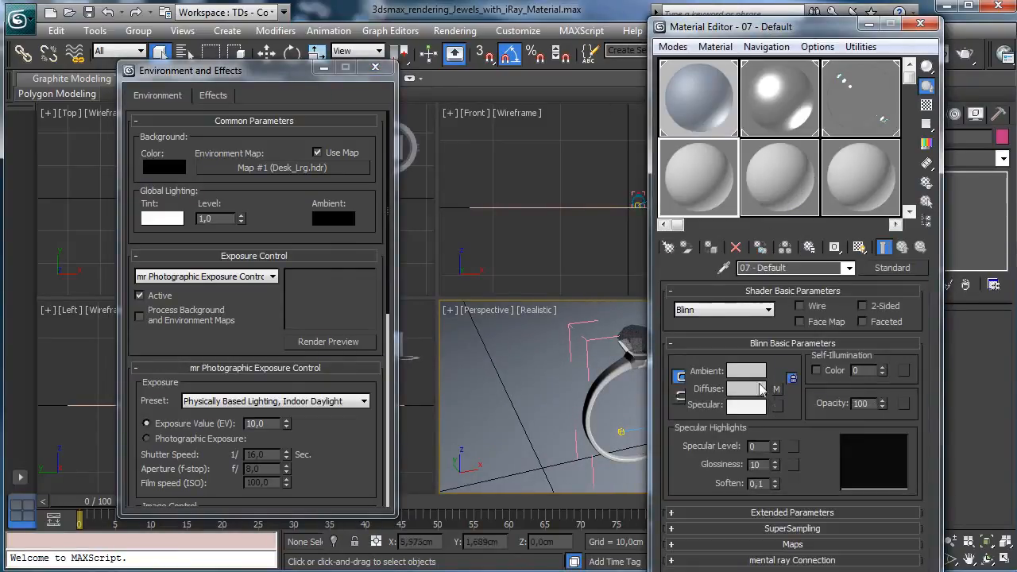
{"action": "left_click", "coordinate": [776, 388]}
{"action": "left_click", "coordinate": [882, 269]}
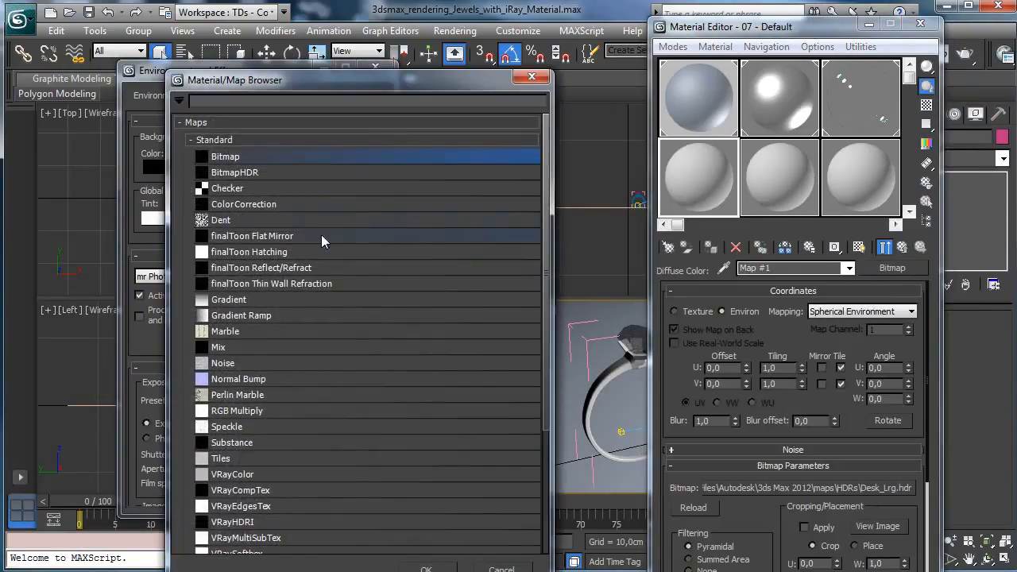
{"action": "left_click", "coordinate": [278, 142]}
{"action": "double_click", "coordinate": [286, 178]}
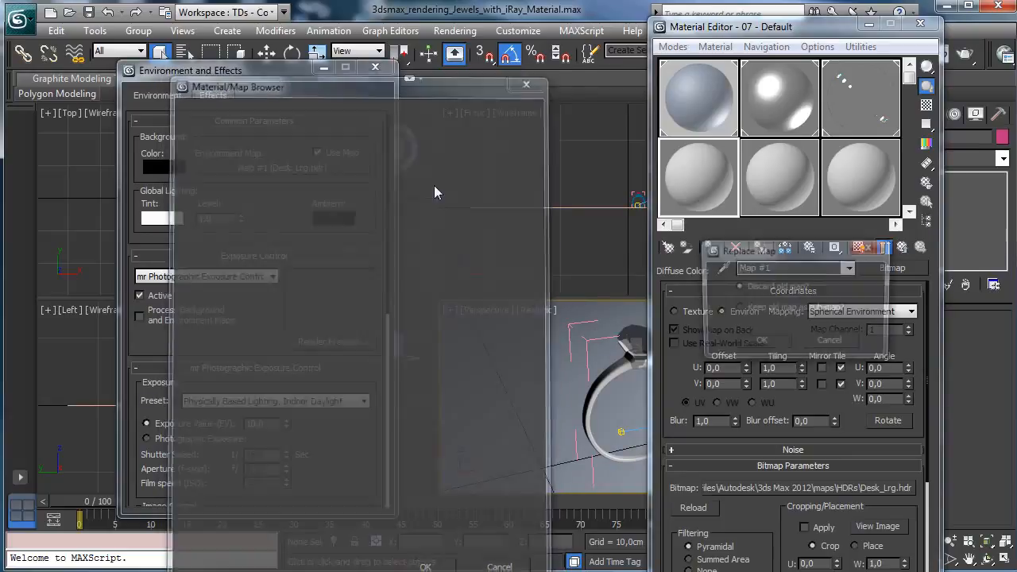
{"action": "left_click", "coordinate": [771, 343]}
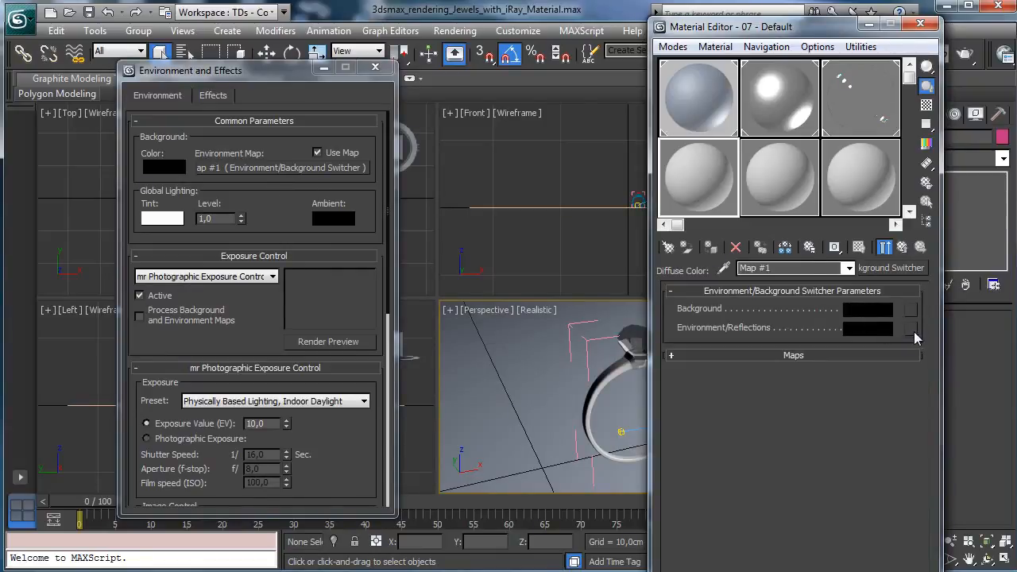
Step: Load the Room_Lrg.hdr bitmap into the switcher's Environment/Reflections slot, keeping the default HDRI load settings
{"action": "left_click", "coordinate": [864, 310]}
{"action": "left_click", "coordinate": [274, 146]}
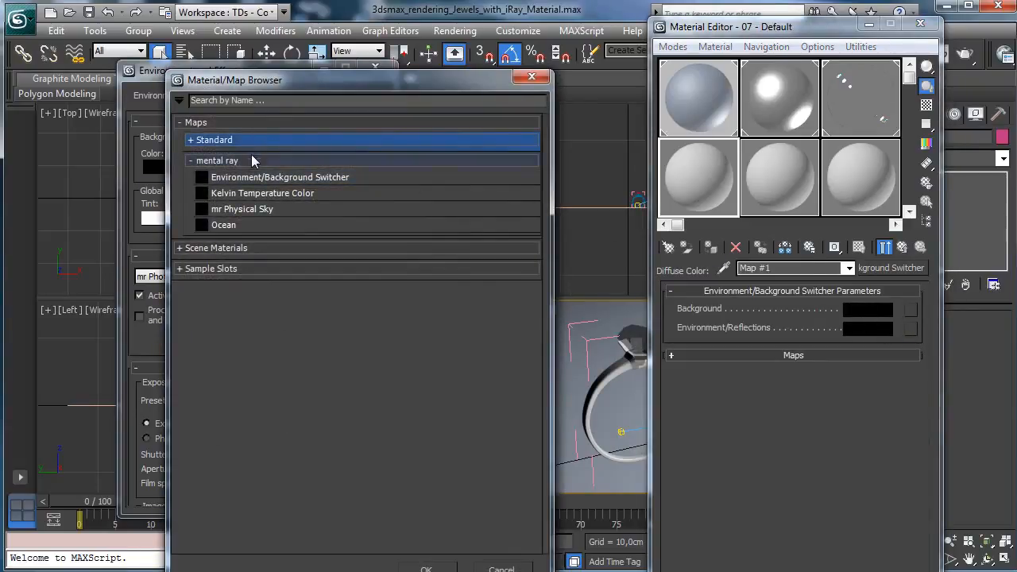
{"action": "left_click", "coordinate": [244, 140]}
{"action": "double_click", "coordinate": [242, 159]}
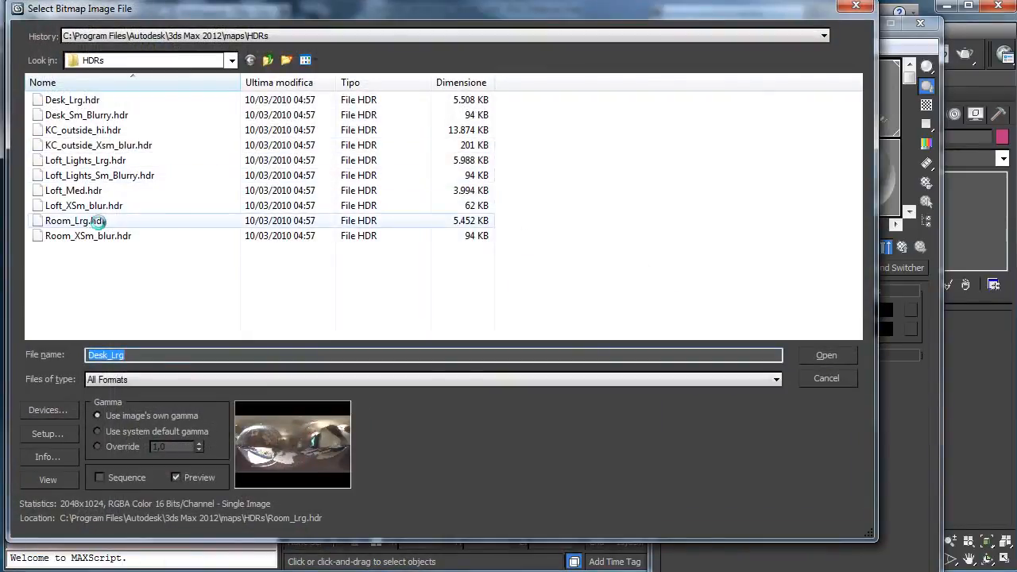
{"action": "left_click", "coordinate": [97, 221]}
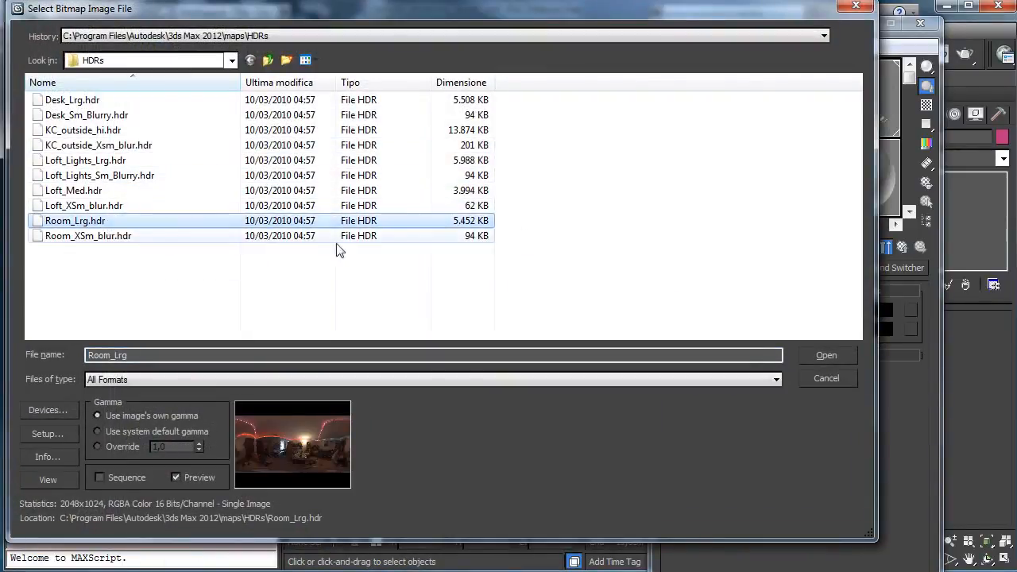
{"action": "left_click", "coordinate": [826, 355]}
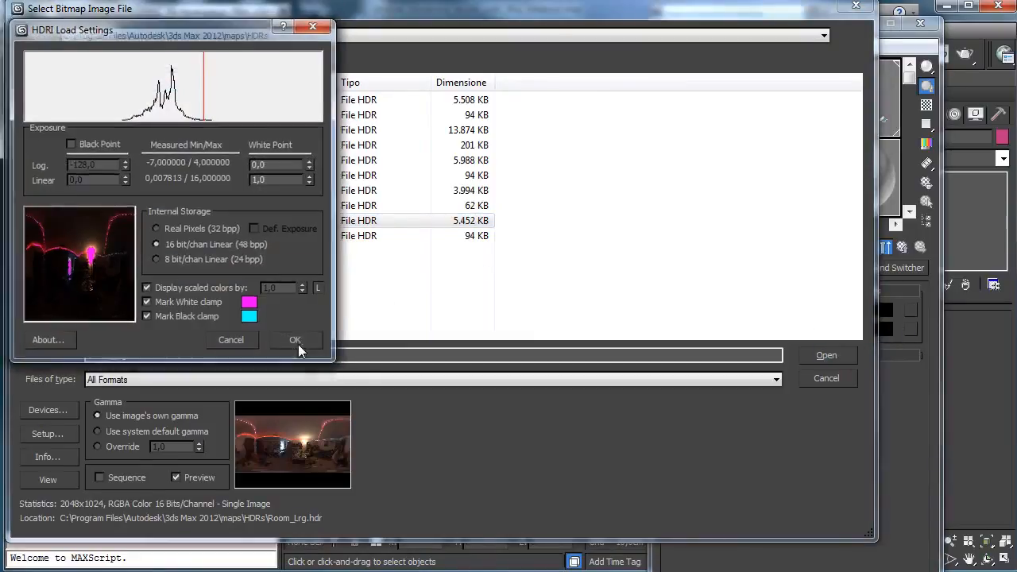
{"action": "left_click", "coordinate": [297, 341]}
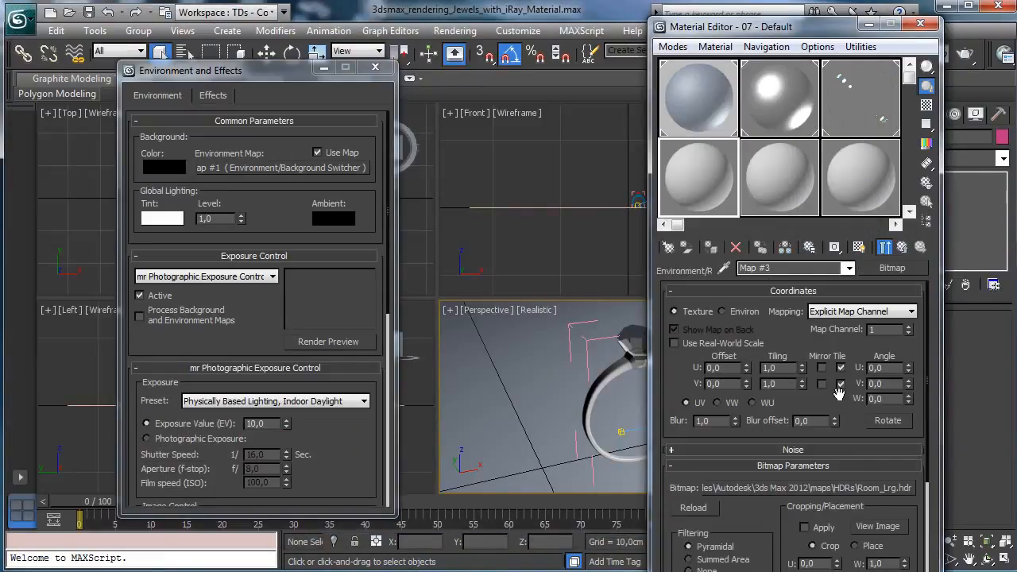
Step: Set the Room_Lrg.hdr map's blur to 0,01 and RGB level to 15,0, save the scene and close the Material Editor
{"action": "double_click", "coordinate": [703, 420]}
{"action": "type", "text": "0,01"}
{"action": "scroll", "coordinate": [854, 392], "scroll_direction": "down", "scroll_amount": 5}
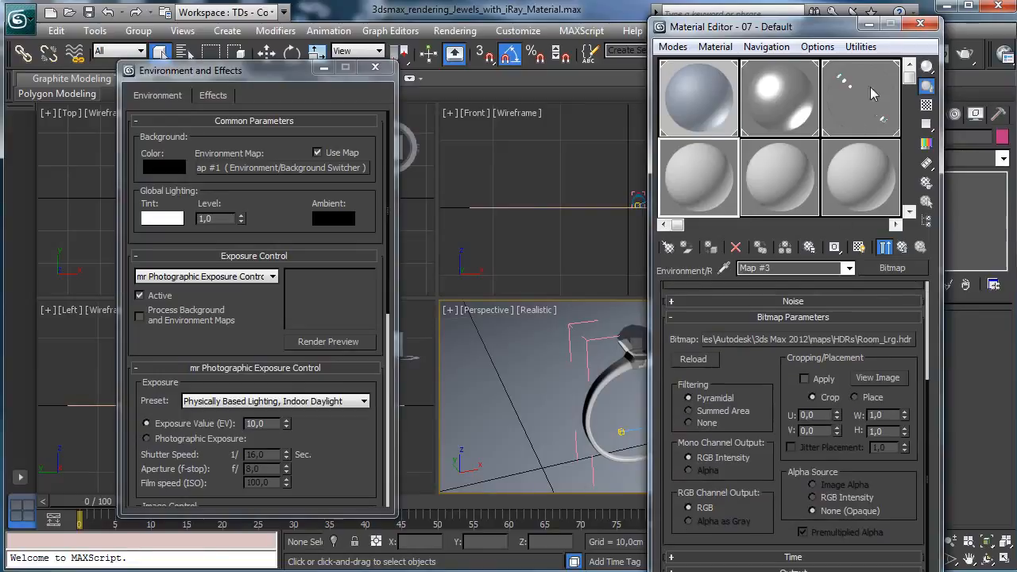
{"action": "scroll", "coordinate": [840, 542], "scroll_direction": "down", "scroll_amount": 9}
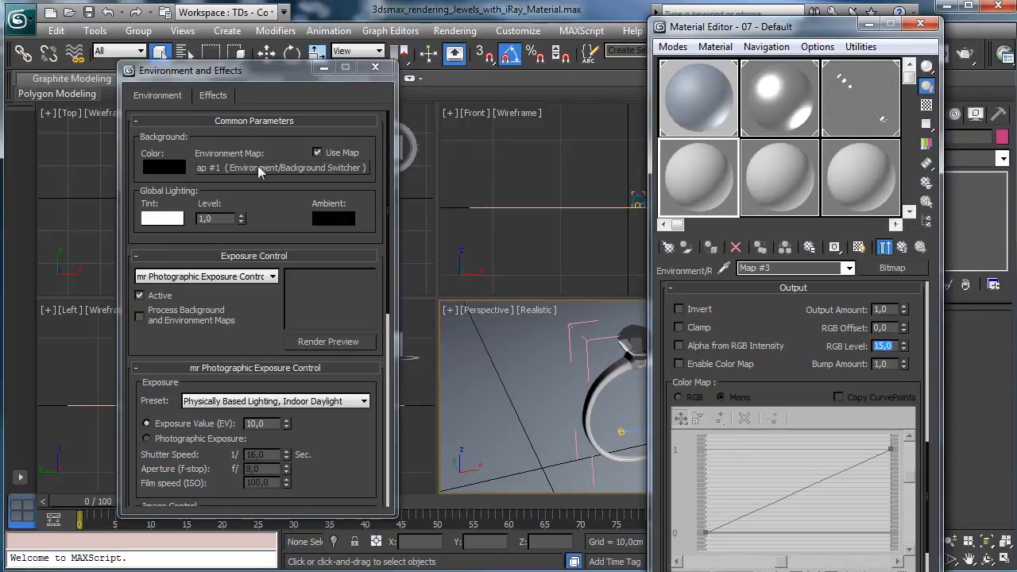
{"action": "left_click", "coordinate": [88, 13]}
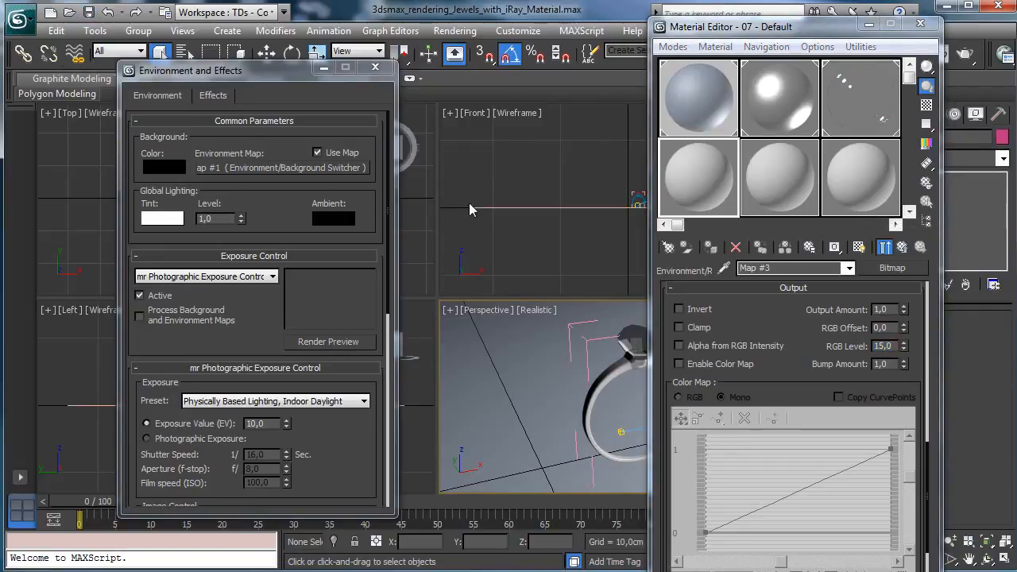
{"action": "left_click", "coordinate": [885, 248]}
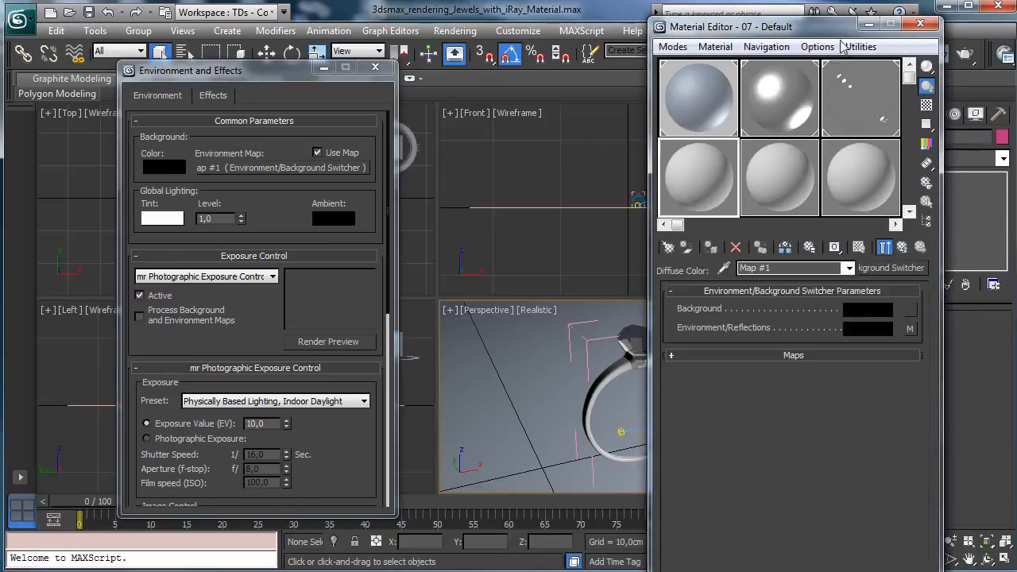
{"action": "left_click", "coordinate": [920, 23]}
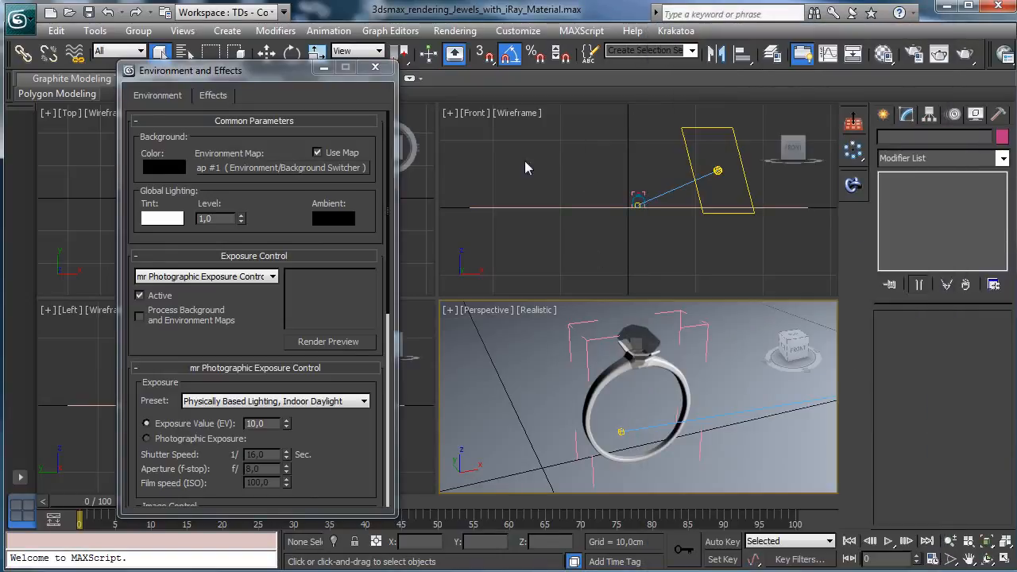
Step: Test-render the Perspective view with the new reflection environment, stop the render and minimize the rendered frame window
{"action": "left_click", "coordinate": [965, 53]}
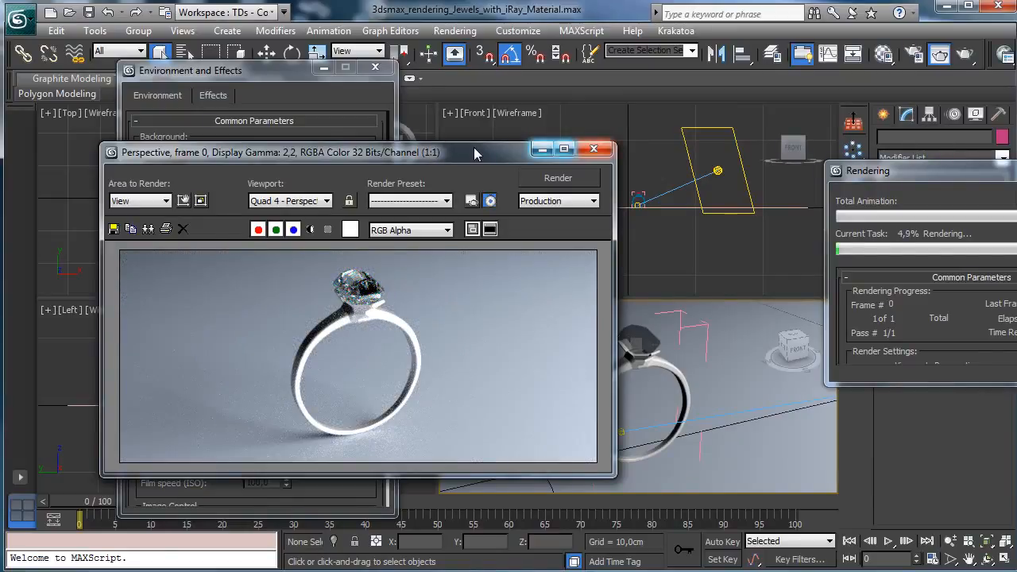
{"action": "key", "text": "Escape"}
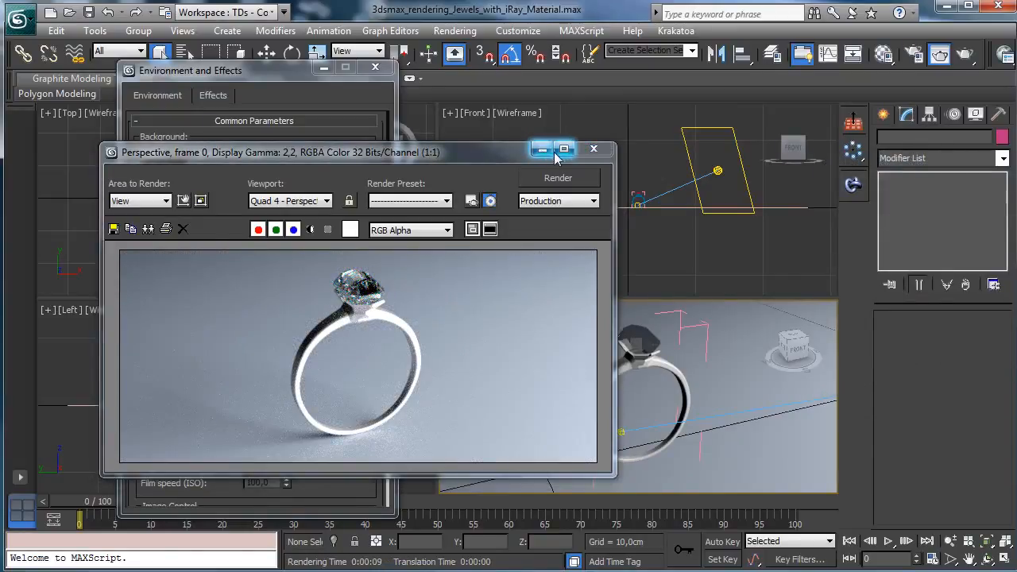
{"action": "left_click", "coordinate": [545, 151]}
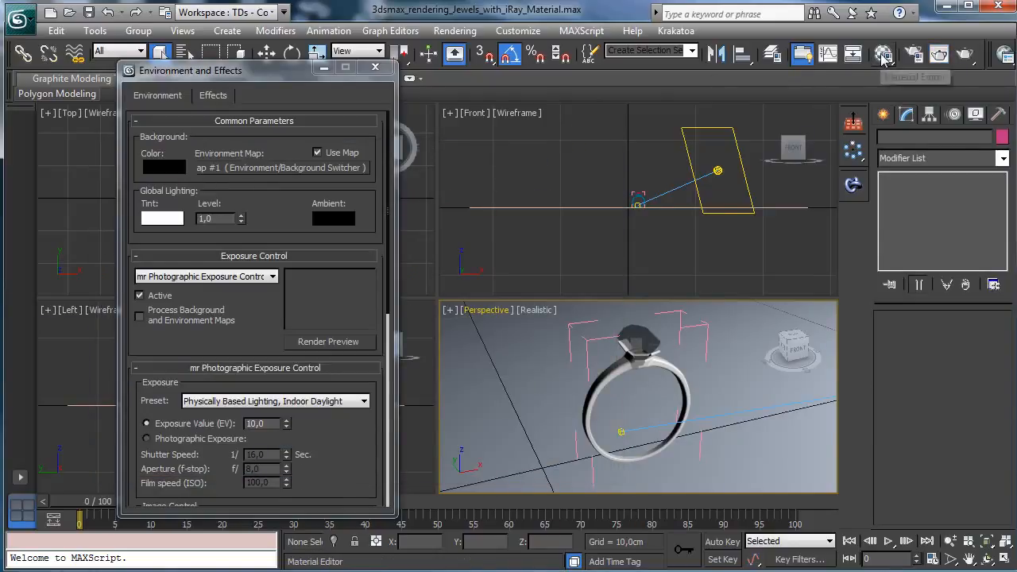
Step: Set the reflective coating roughness of the White gold material to 0,66
{"action": "left_click", "coordinate": [883, 53]}
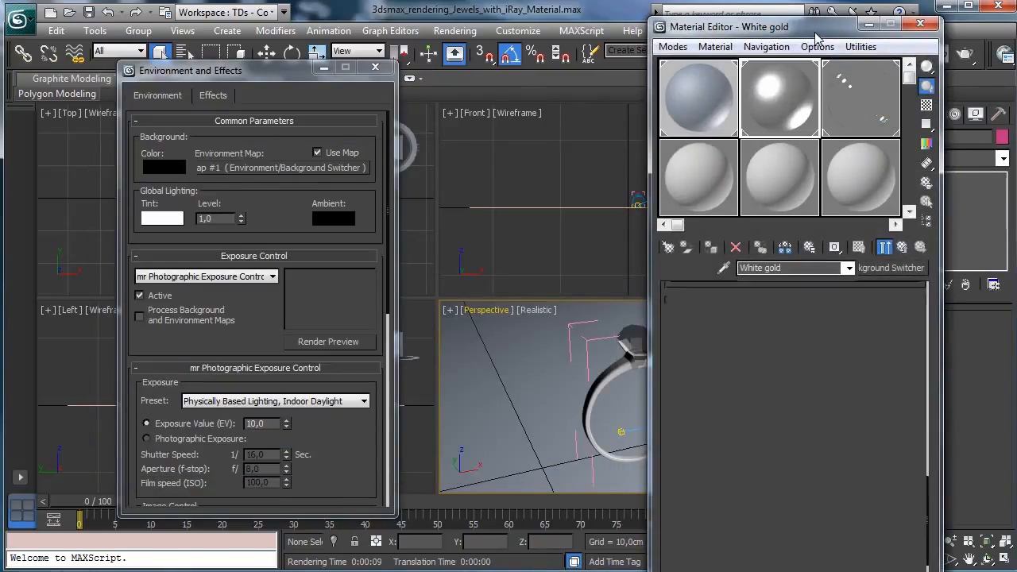
{"action": "left_click_drag", "start_coordinate": [794, 26], "coordinate": [287, 41]}
{"action": "left_click_drag", "start_coordinate": [306, 324], "coordinate": [271, 421]}
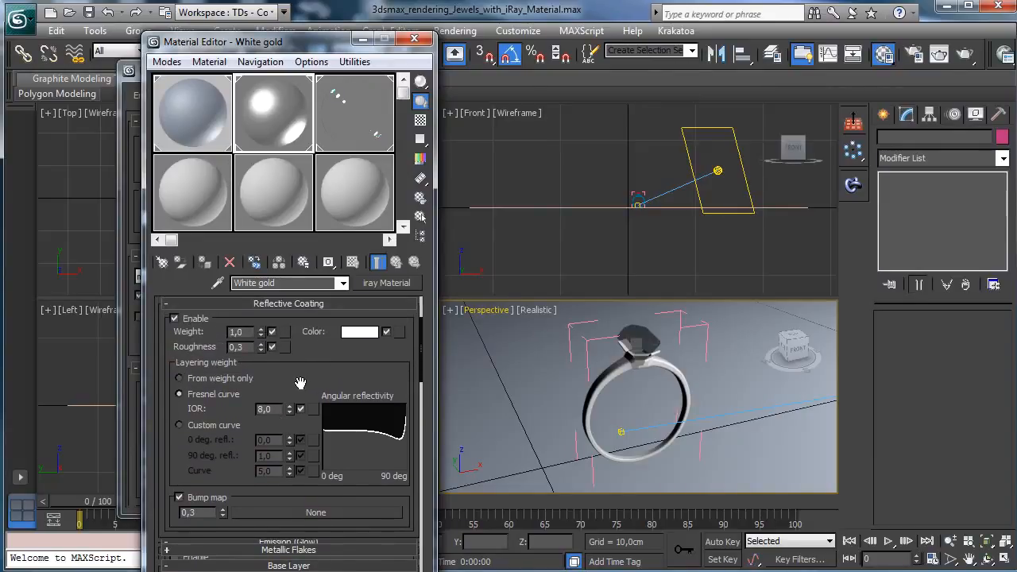
{"action": "mouse_move", "coordinate": [260, 349]}
{"action": "left_mouse_down"}
{"action": "mouse_move", "coordinate": [261, 378]}
{"action": "mouse_move", "coordinate": [262, 341]}
{"action": "left_mouse_up"}
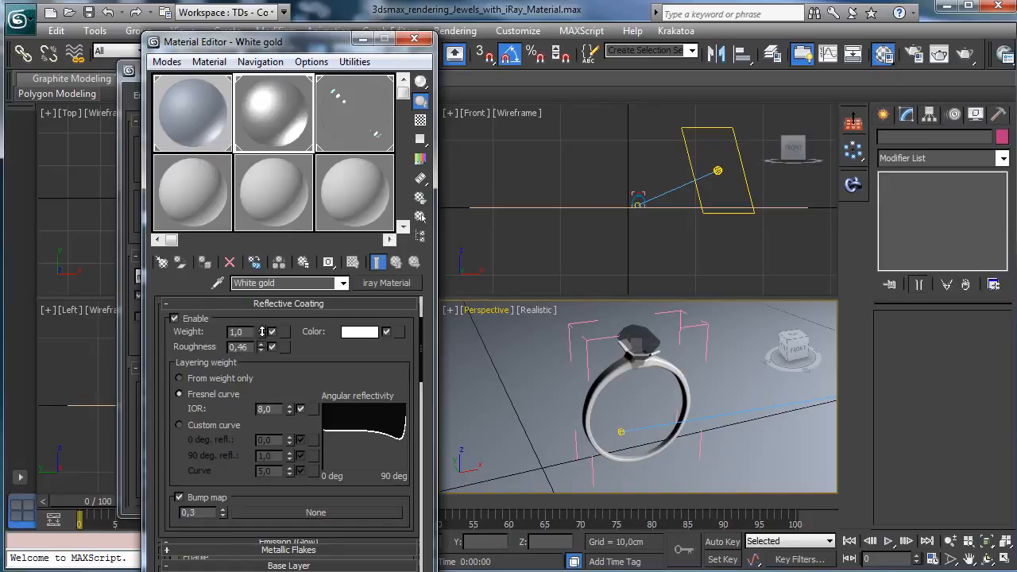
{"action": "left_click_drag", "start_coordinate": [261, 318], "coordinate": [262, 319]}
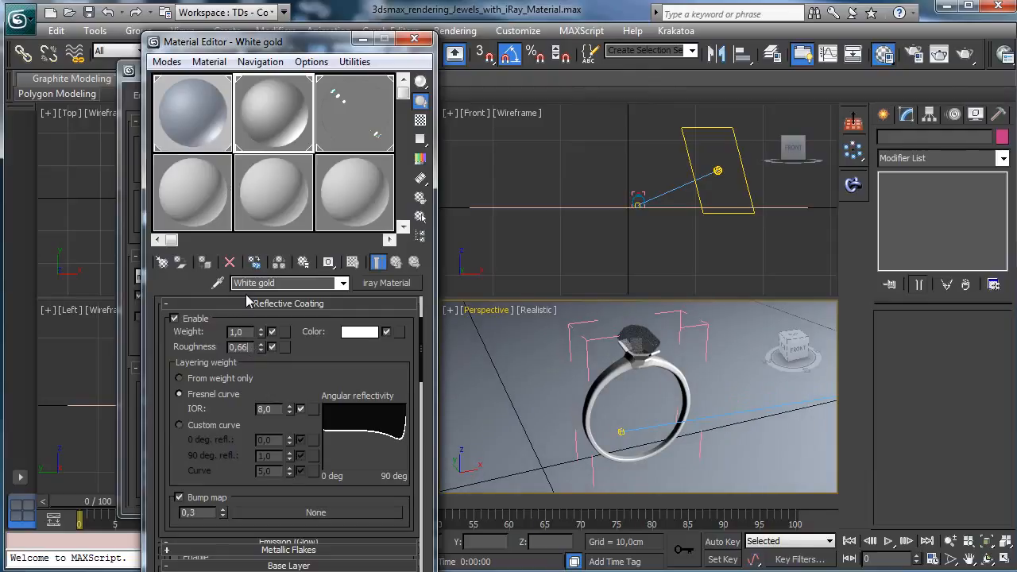
Step: Test-render the ring with the rougher White gold coating, stop the render and minimize the rendered frame window
{"action": "left_click", "coordinate": [966, 53]}
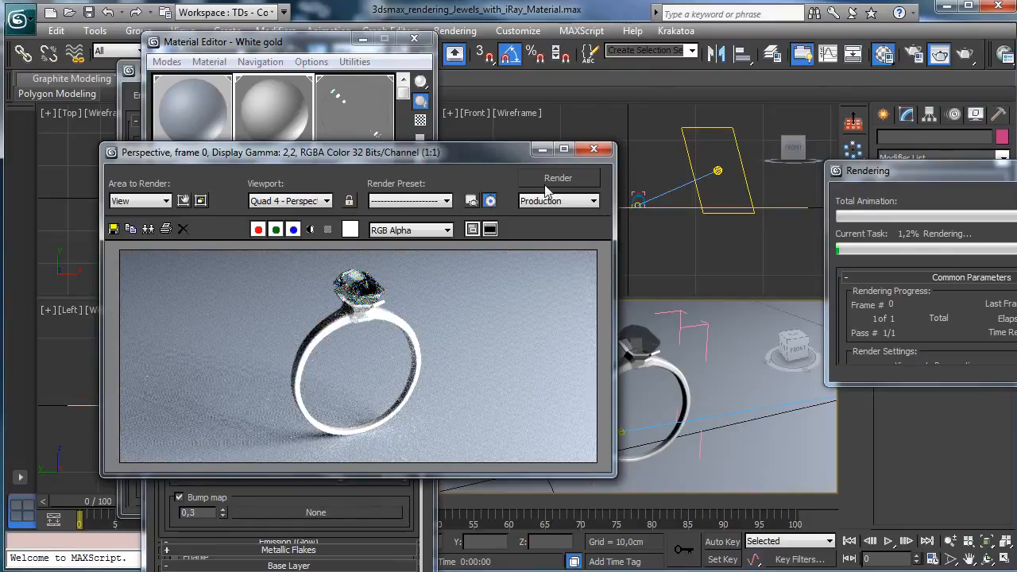
{"action": "key", "text": "Escape"}
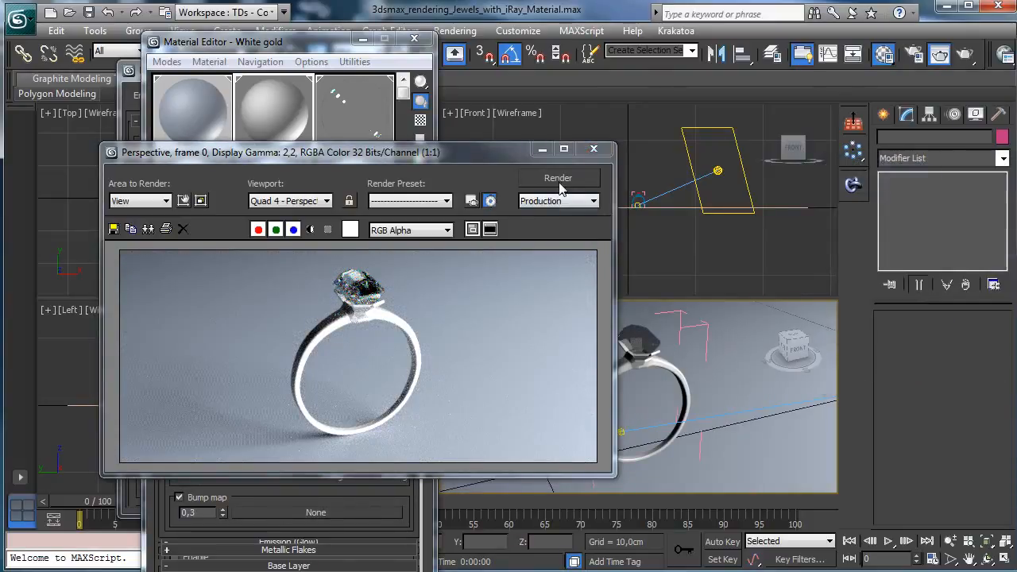
{"action": "left_click", "coordinate": [542, 150]}
Step: Reset the White gold reflective coating roughness to 0,0, test-render the Perspective view and minimize the rendered frame window
{"action": "right_click", "coordinate": [260, 348]}
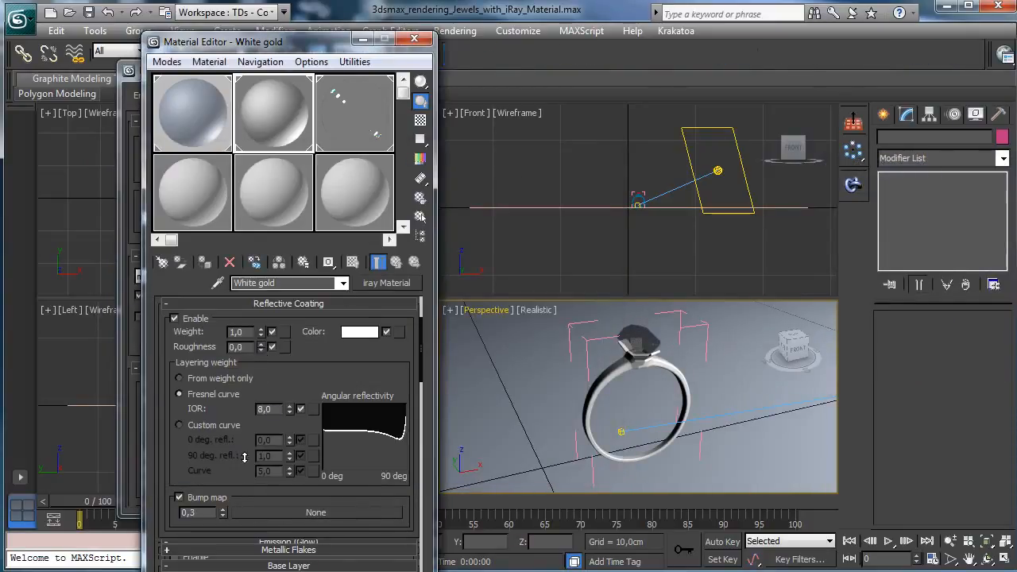
{"action": "left_click", "coordinate": [939, 56]}
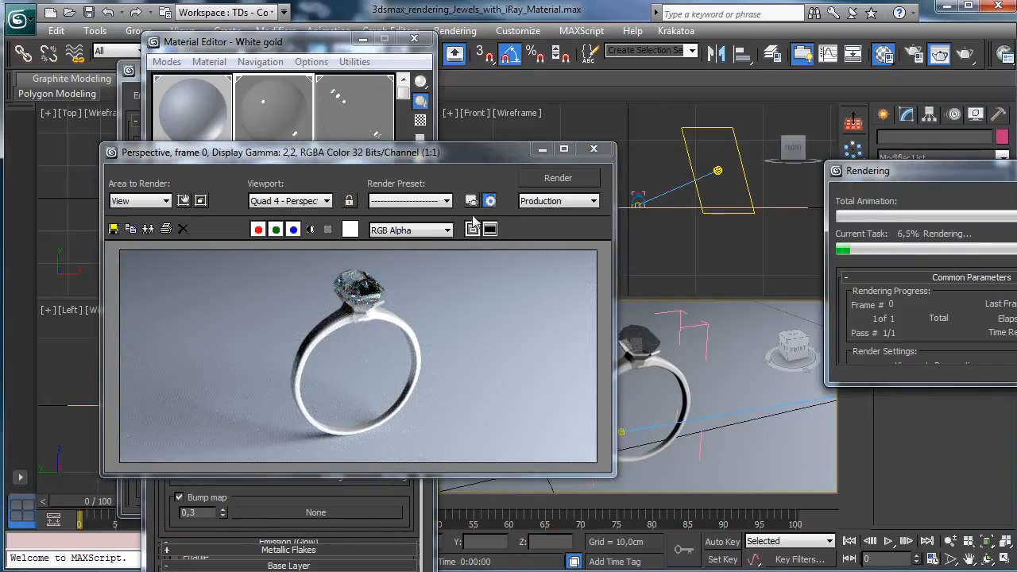
{"action": "key", "text": "Escape"}
{"action": "left_click", "coordinate": [742, 156]}
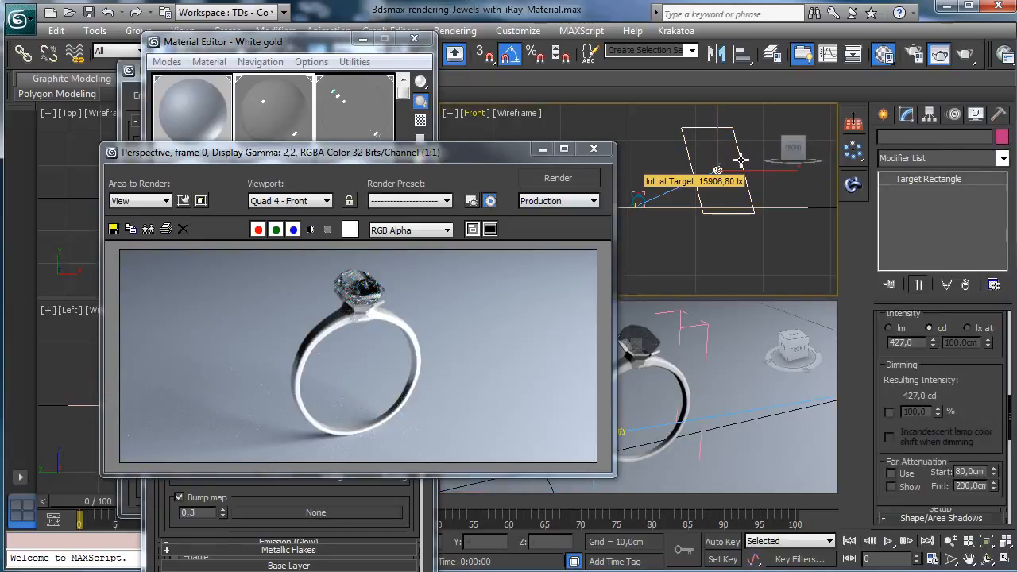
{"action": "left_click", "coordinate": [542, 149]}
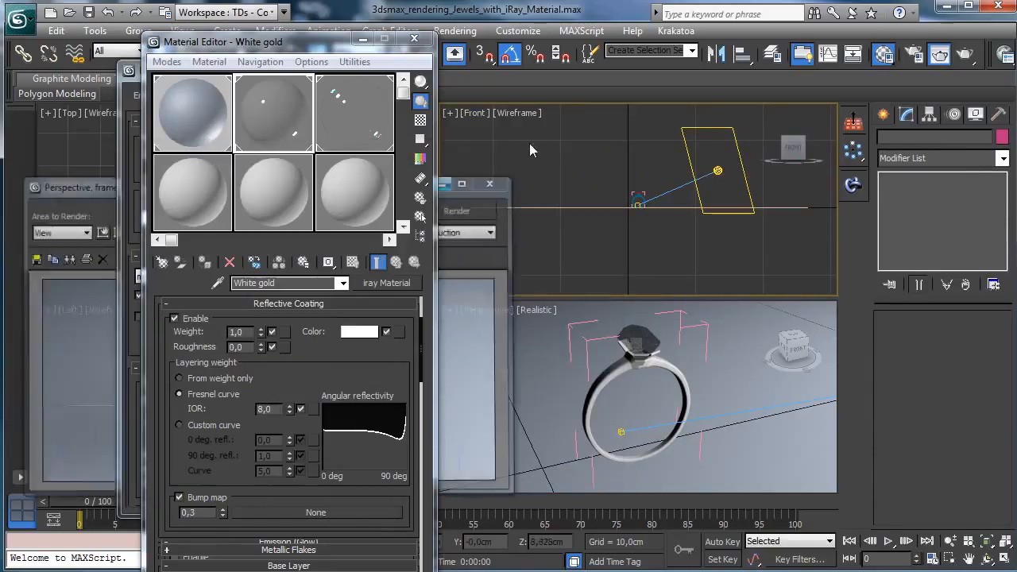
Step: Select the rectangular photometric light, dismiss the environment settings and make the light's shape visible in rendering
{"action": "key", "text": "8"}
{"action": "left_click", "coordinate": [723, 129]}
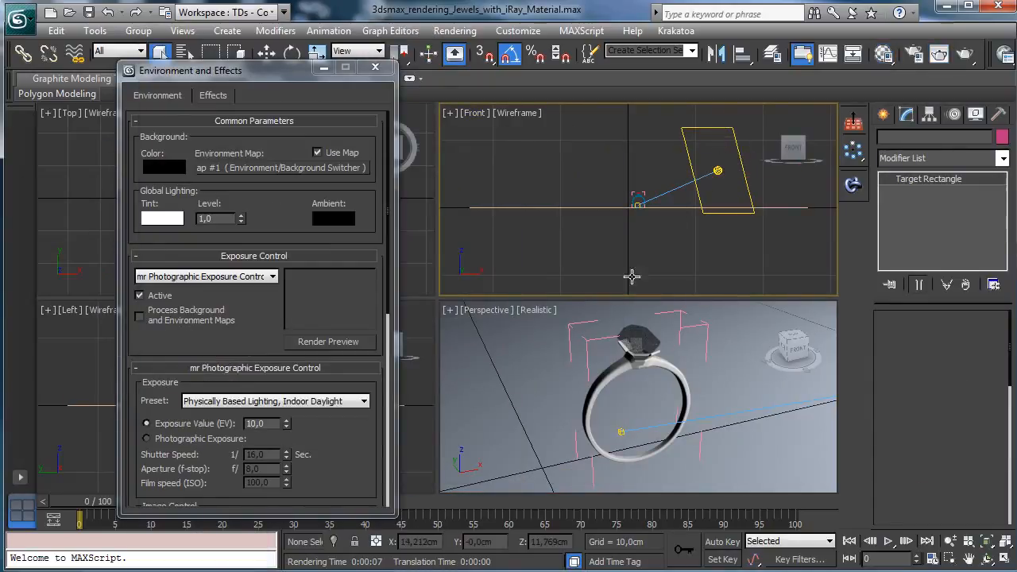
{"action": "left_click", "coordinate": [375, 67]}
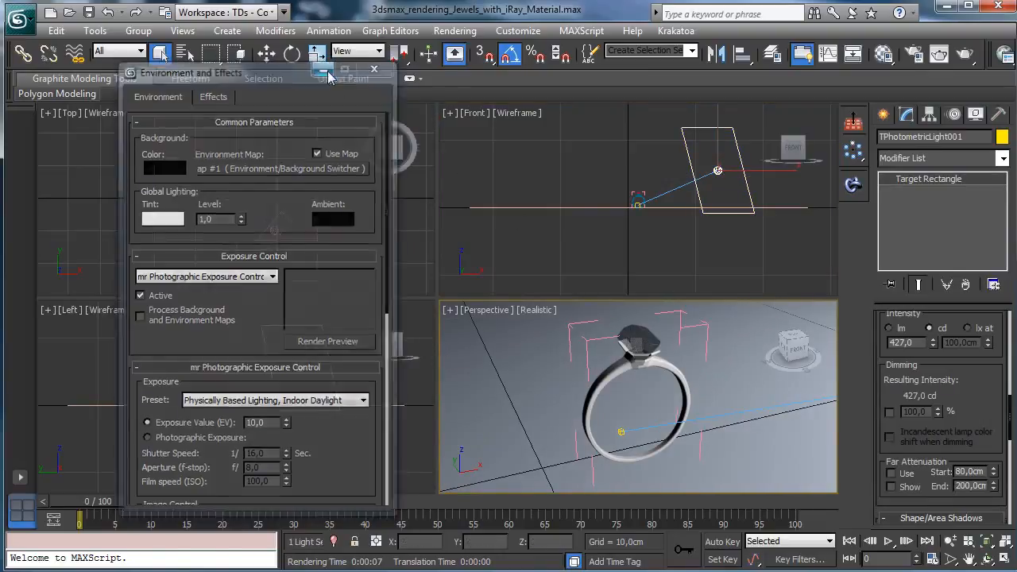
{"action": "scroll", "coordinate": [980, 256], "scroll_direction": "down", "scroll_amount": 5}
{"action": "scroll", "coordinate": [902, 353], "scroll_direction": "down", "scroll_amount": 5}
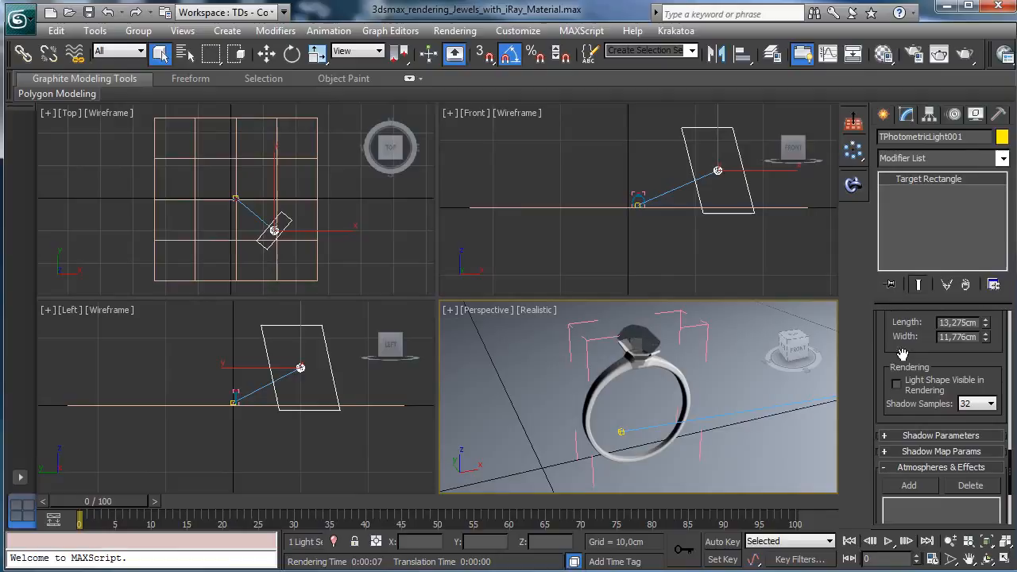
{"action": "left_click", "coordinate": [896, 383]}
Step: Raise the rectangular light above the ring to about X 13,5, Y -4,1, Z 14,1 cm and test-render the Perspective view
{"action": "left_click", "coordinate": [267, 53]}
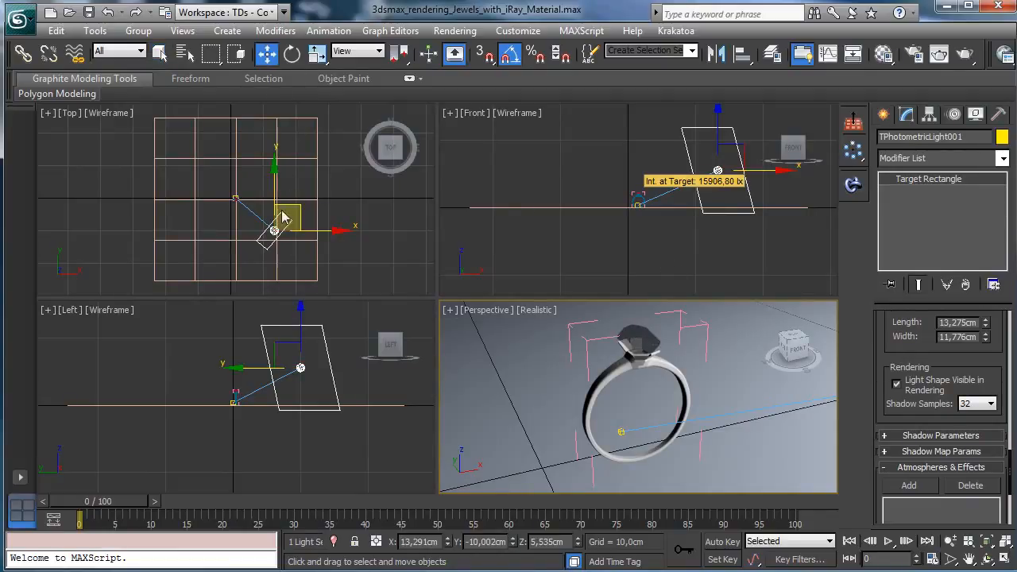
{"action": "left_click_drag", "start_coordinate": [301, 208], "coordinate": [323, 198]}
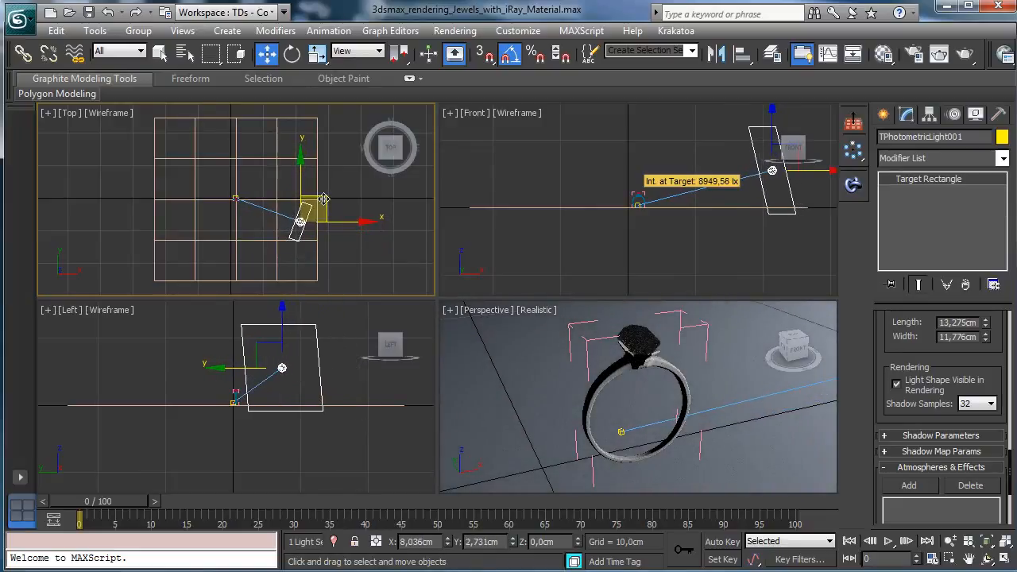
{"action": "right_click", "coordinate": [636, 197]}
{"action": "left_click_drag", "start_coordinate": [774, 119], "coordinate": [774, 62]}
{"action": "right_click", "coordinate": [330, 216]}
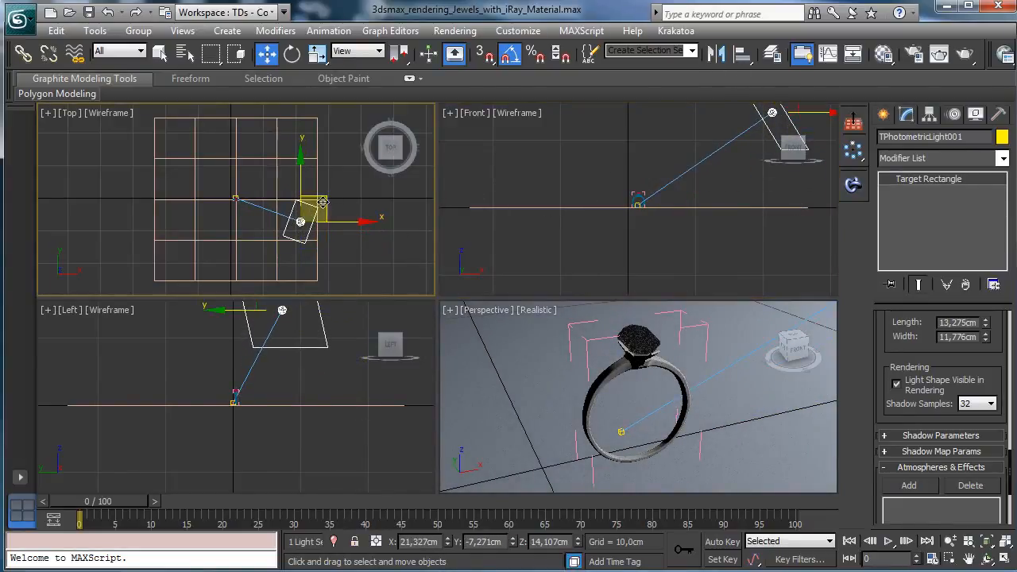
{"action": "left_click_drag", "start_coordinate": [310, 211], "coordinate": [284, 199]}
{"action": "right_click", "coordinate": [523, 353]}
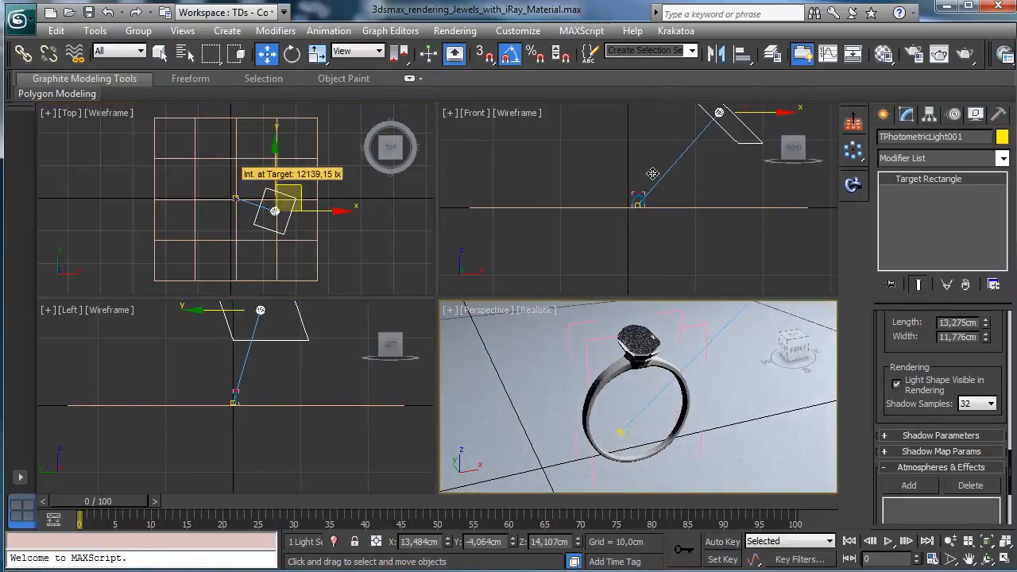
{"action": "left_click", "coordinate": [940, 56]}
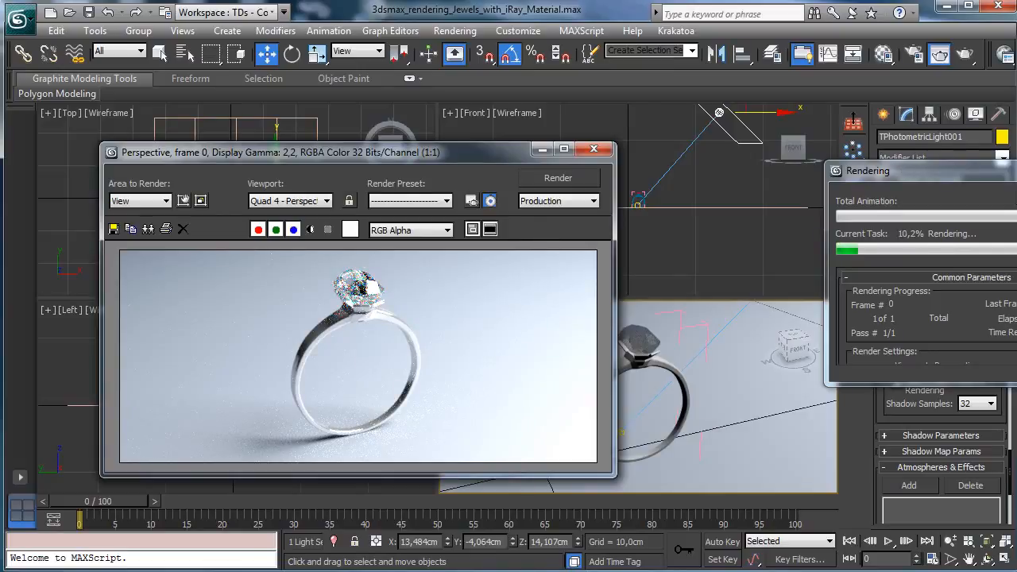
{"action": "left_click", "coordinate": [542, 149]}
Step: Lower the rectangular light's intensity to 332 cd
{"action": "left_click_drag", "start_coordinate": [976, 350], "coordinate": [958, 525]}
{"action": "scroll", "coordinate": [969, 444], "scroll_direction": "up", "scroll_amount": 8}
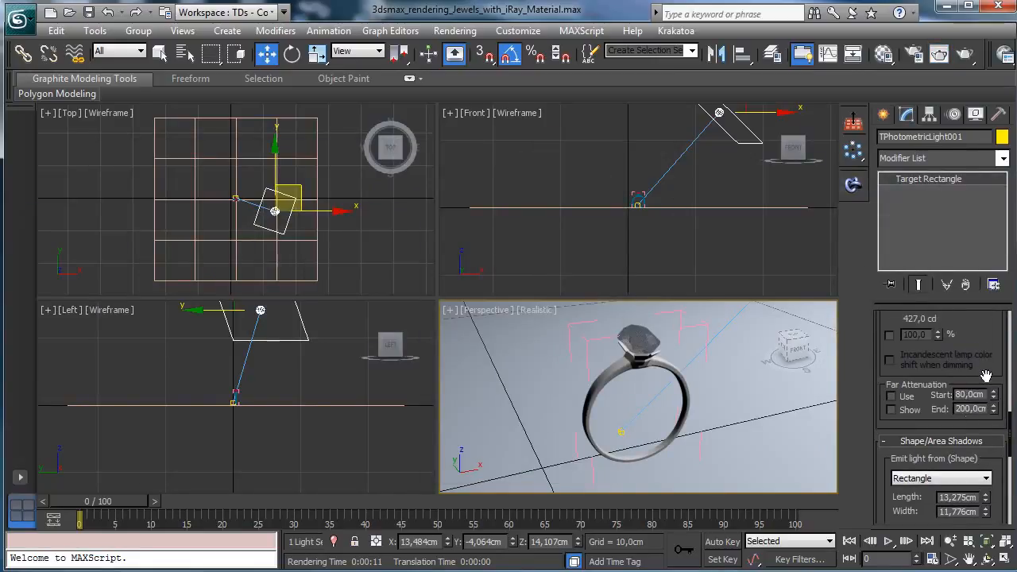
{"action": "scroll", "coordinate": [982, 385], "scroll_direction": "up", "scroll_amount": 1}
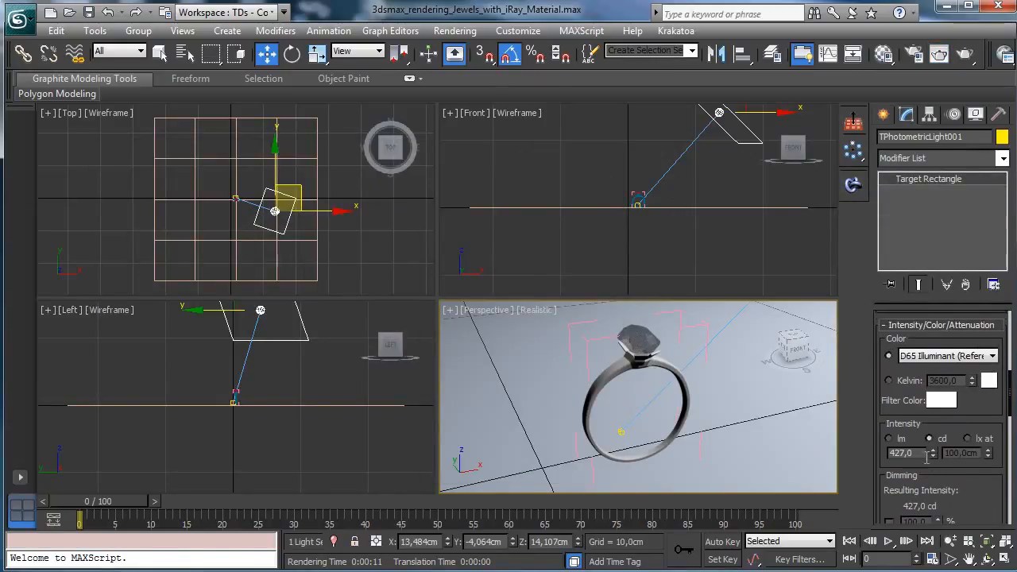
{"action": "left_click_drag", "start_coordinate": [933, 454], "coordinate": [937, 459]}
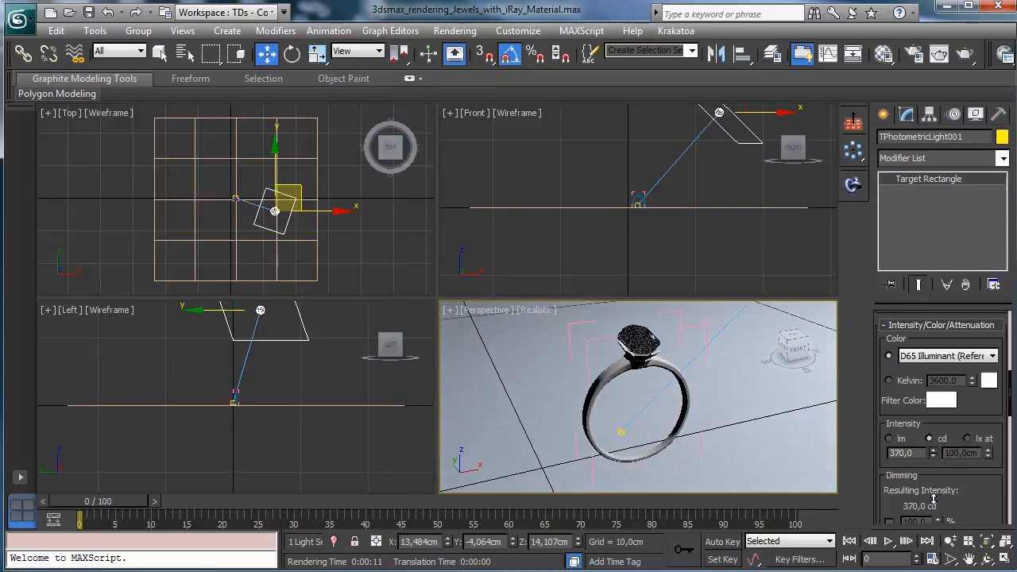
{"action": "left_click_drag", "start_coordinate": [927, 526], "coordinate": [928, 530]}
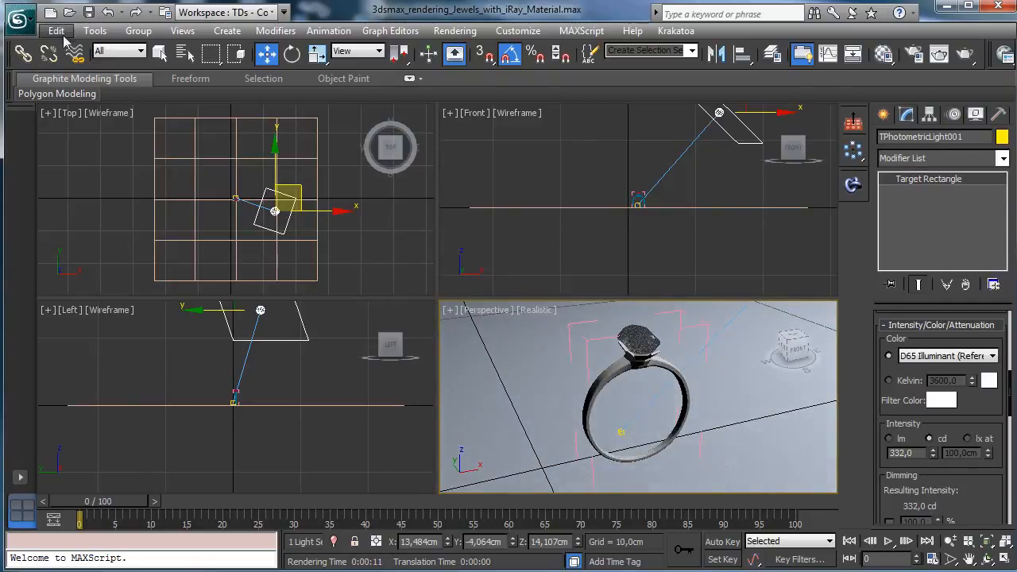
Step: Clone the rectangular light as an independent copy and place it on the ring's opposite side at about X -13,2, Y -4,3, Z 11,0 cm
{"action": "key", "text": "alt+e"}
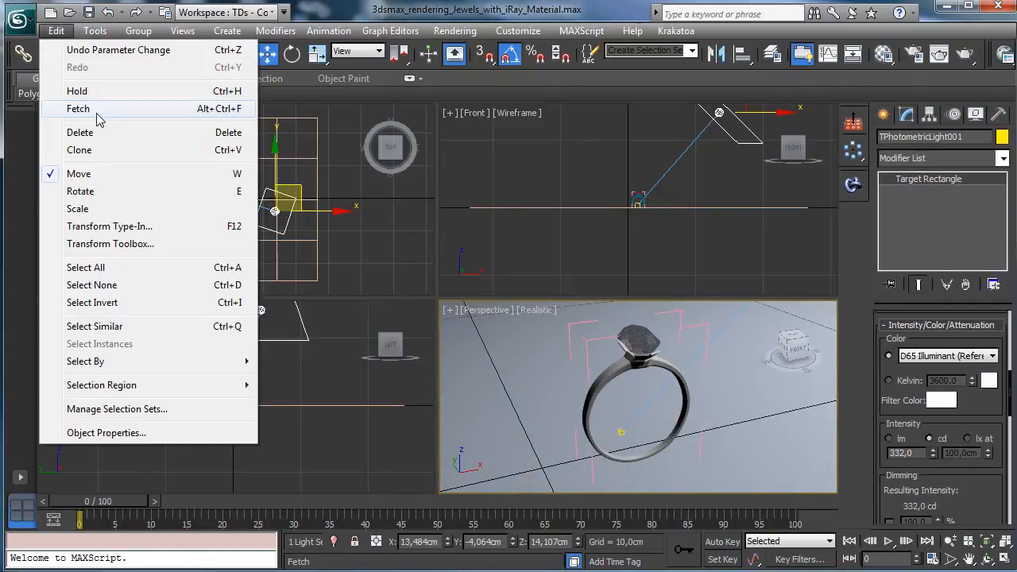
{"action": "left_click", "coordinate": [112, 151]}
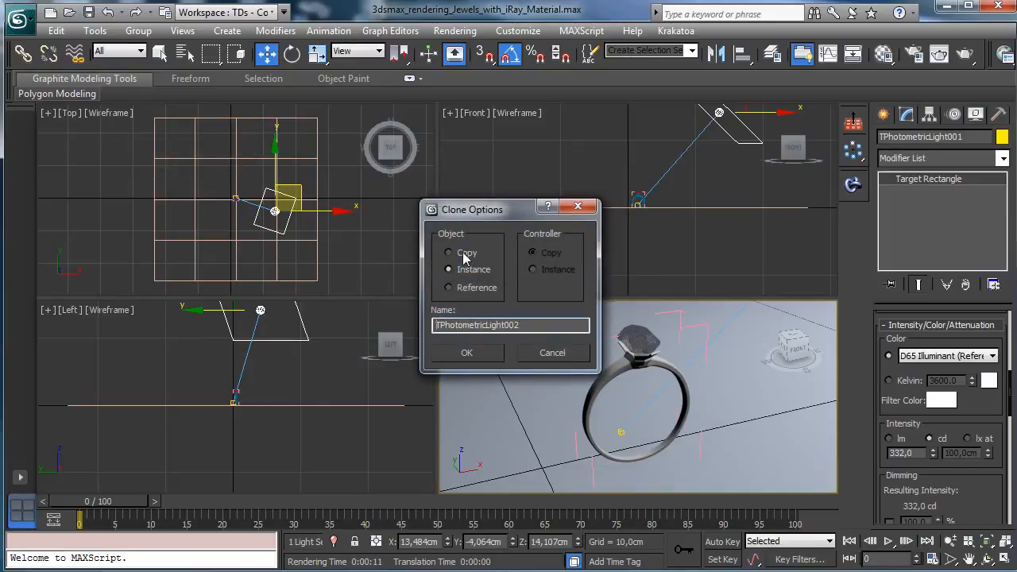
{"action": "left_click", "coordinate": [465, 256]}
{"action": "left_click", "coordinate": [296, 195]}
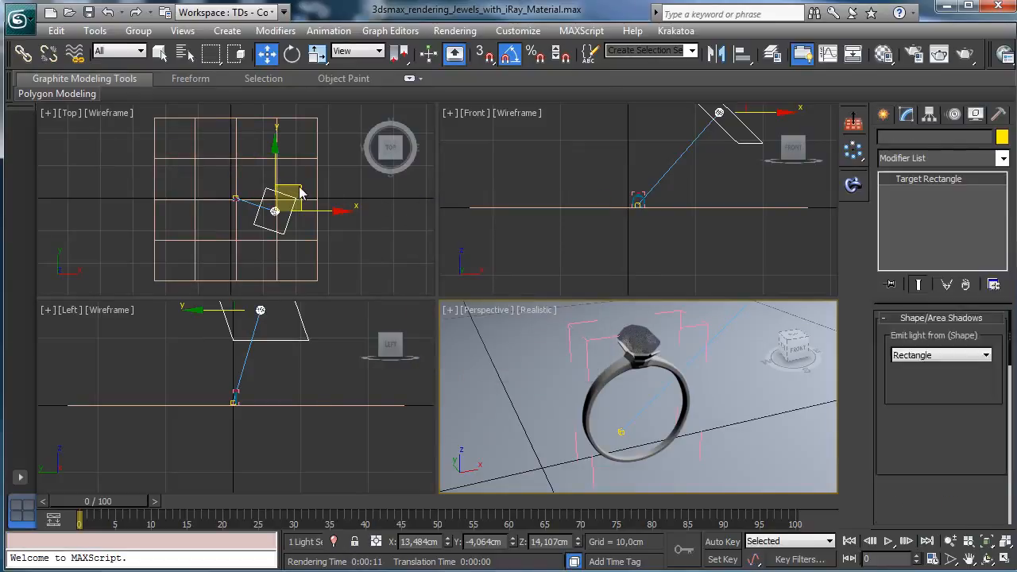
{"action": "left_click_drag", "start_coordinate": [301, 191], "coordinate": [215, 195], "text": "shift"}
{"action": "right_click", "coordinate": [510, 191]}
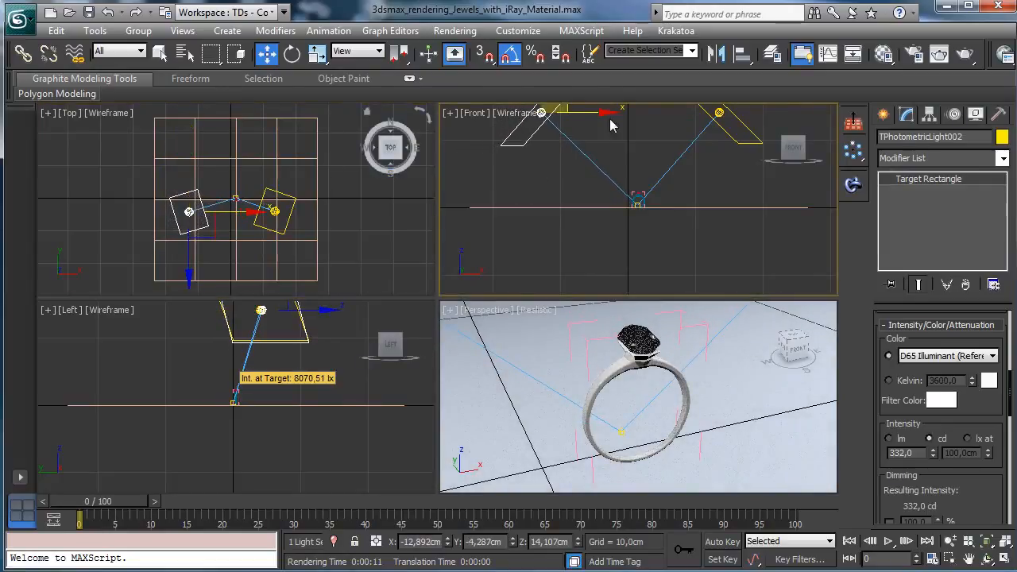
{"action": "left_click_drag", "start_coordinate": [565, 110], "coordinate": [562, 131]}
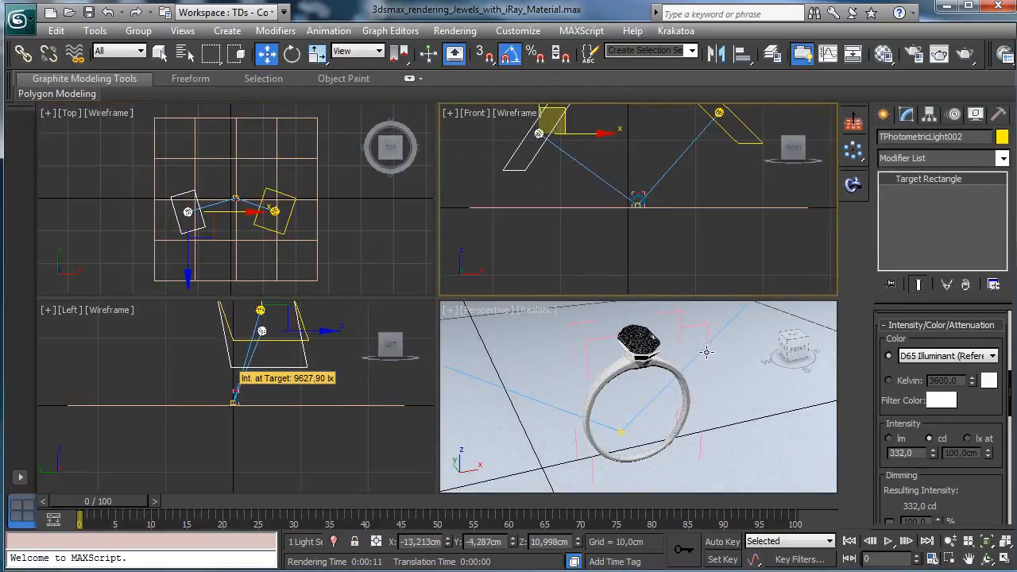
{"action": "right_click", "coordinate": [704, 352]}
Step: Turn on shadows for both rectangular photometric lights, ending with the copied light selected
{"action": "scroll", "coordinate": [983, 404], "scroll_direction": "up", "scroll_amount": 5}
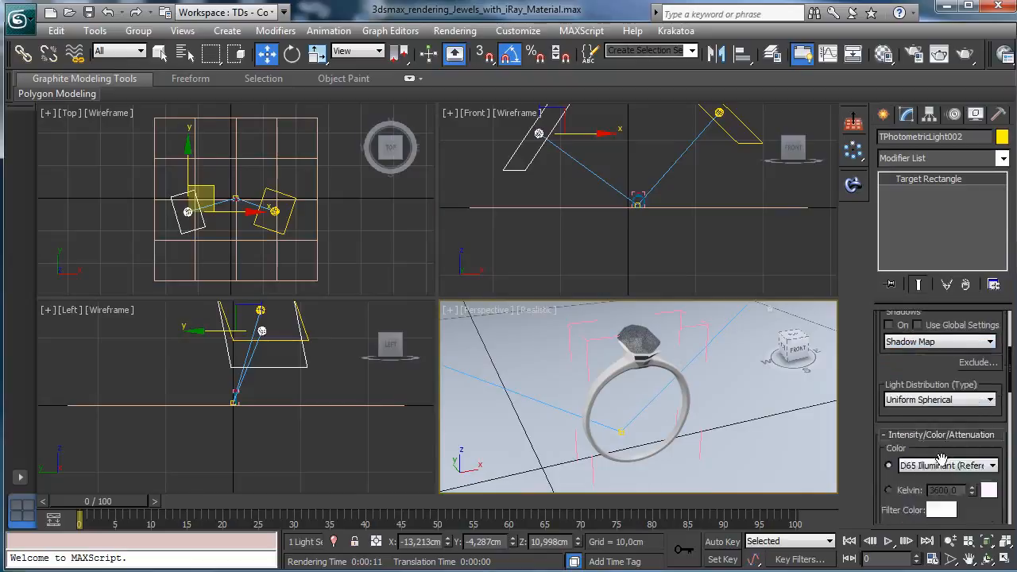
{"action": "left_click_drag", "start_coordinate": [942, 345], "coordinate": [913, 458]}
{"action": "scroll", "coordinate": [914, 458], "scroll_direction": "down", "scroll_amount": 3}
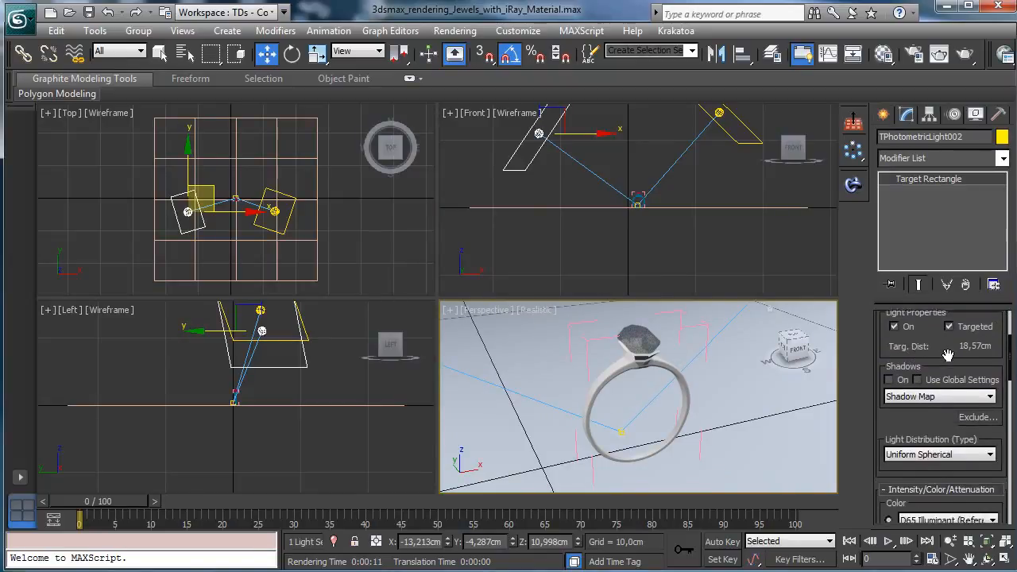
{"action": "left_click", "coordinate": [716, 113]}
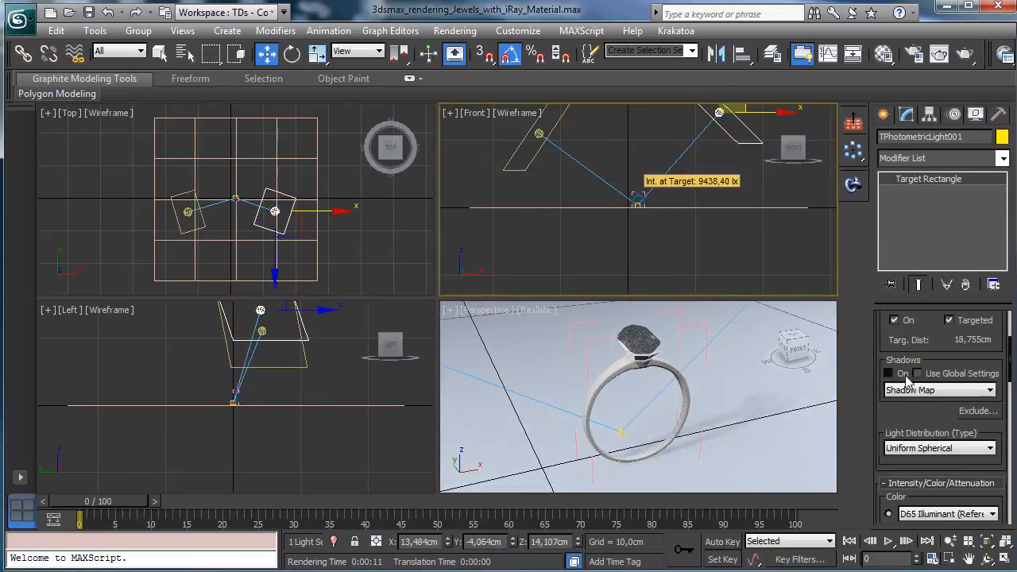
{"action": "left_click", "coordinate": [539, 136]}
Step: Lower the copied light's intensity to 285 cd and tint its filter color warm beige with RGB 171, 141, 126
{"action": "left_click_drag", "start_coordinate": [897, 422], "coordinate": [885, 356]}
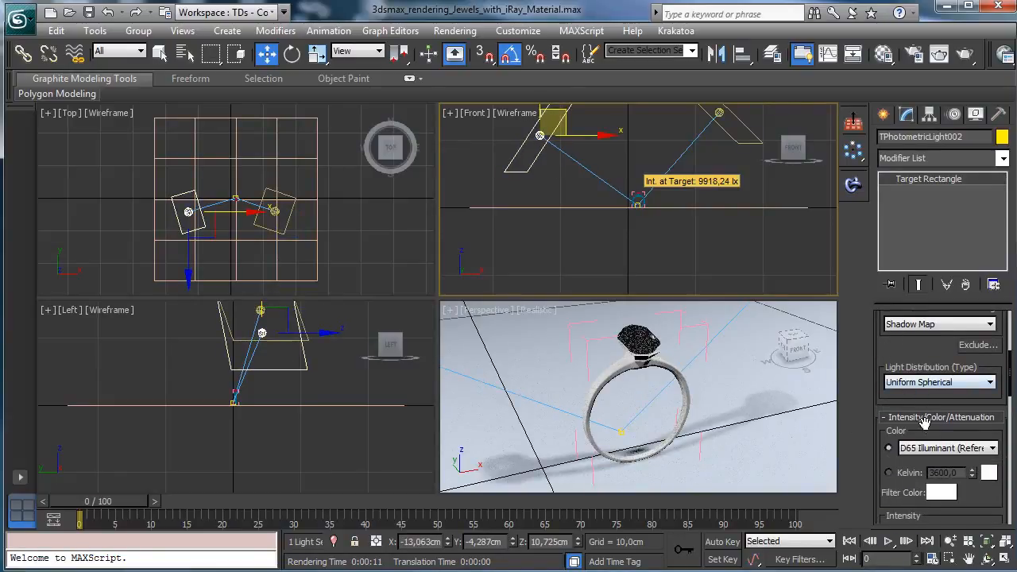
{"action": "left_click_drag", "start_coordinate": [906, 342], "coordinate": [917, 246]}
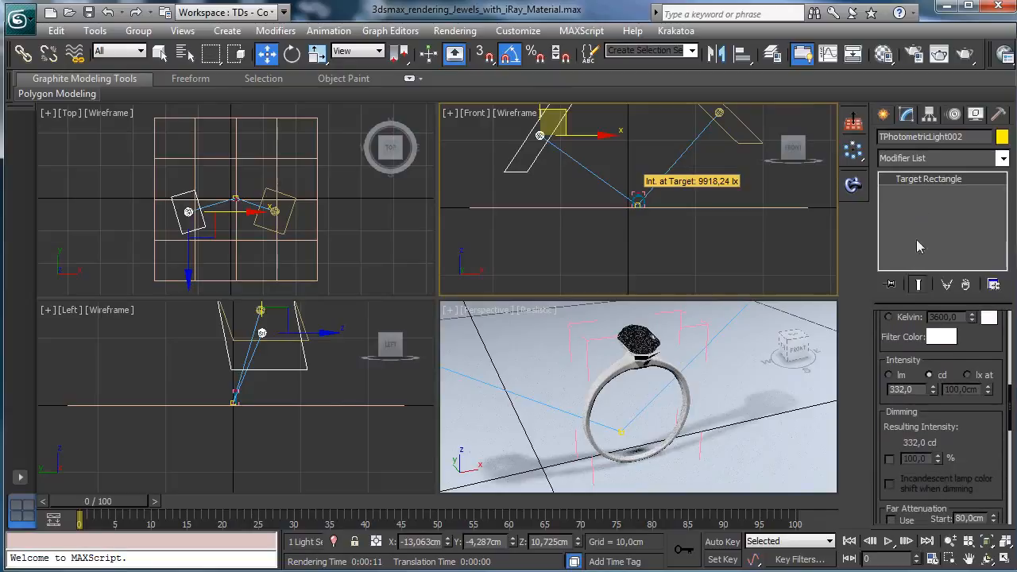
{"action": "left_click_drag", "start_coordinate": [931, 390], "coordinate": [935, 409]}
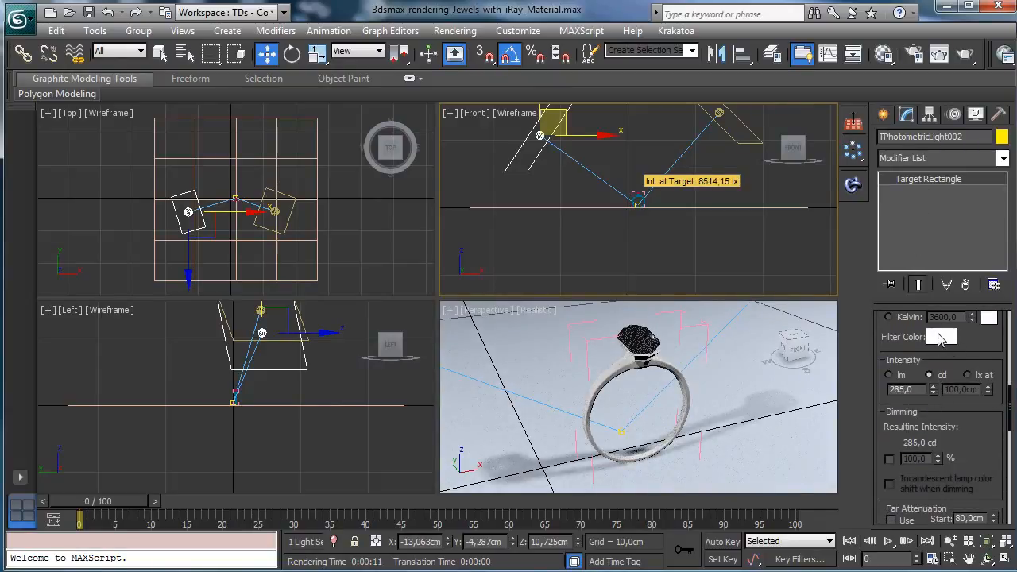
{"action": "left_click", "coordinate": [941, 337]}
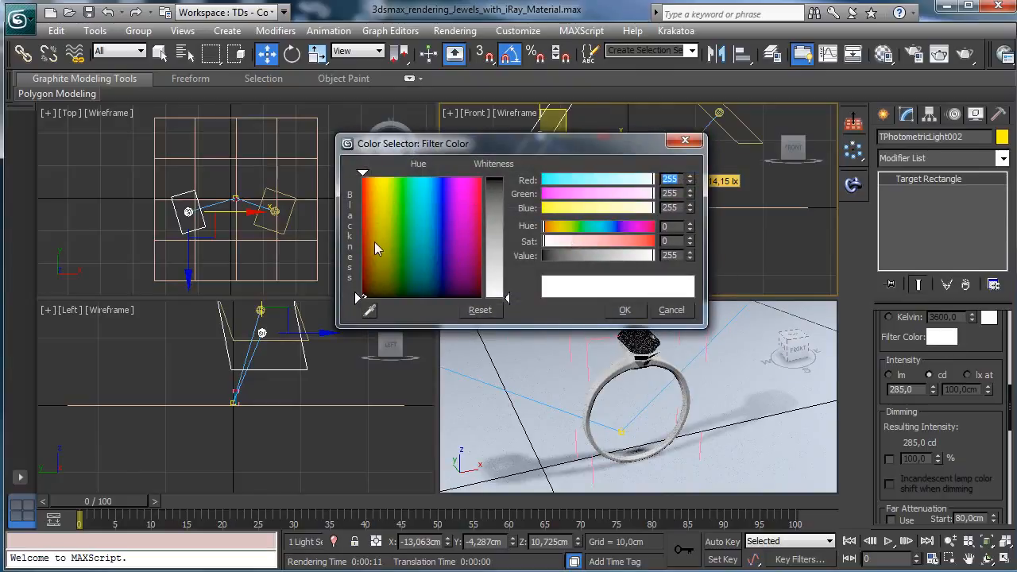
{"action": "left_click", "coordinate": [368, 255]}
{"action": "left_click", "coordinate": [503, 251]}
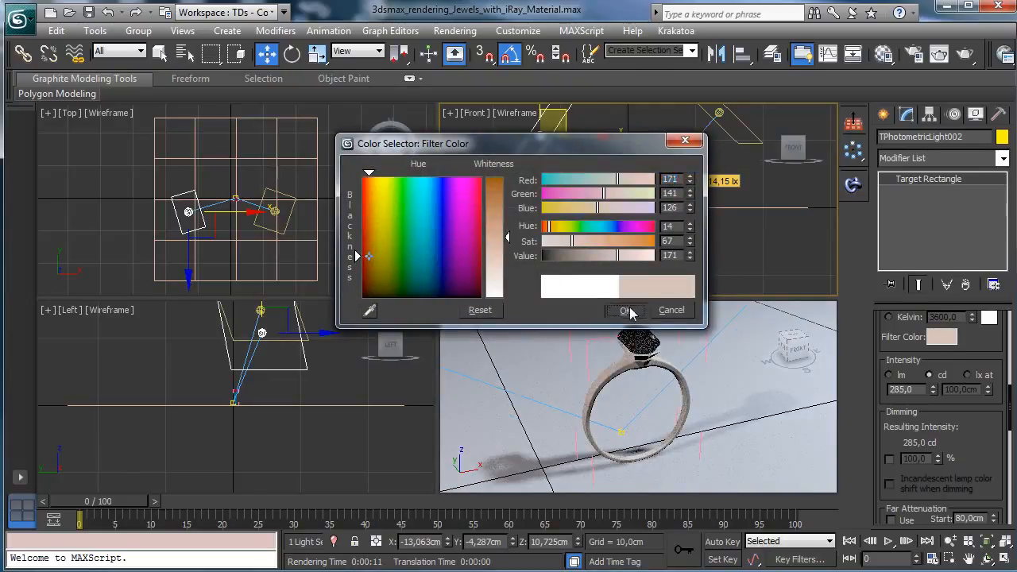
{"action": "left_click", "coordinate": [625, 310]}
Step: Test-render the Perspective view to judge the tinted second light, stopping the render once the ring is readable
{"action": "right_click", "coordinate": [705, 340]}
{"action": "left_click", "coordinate": [939, 53]}
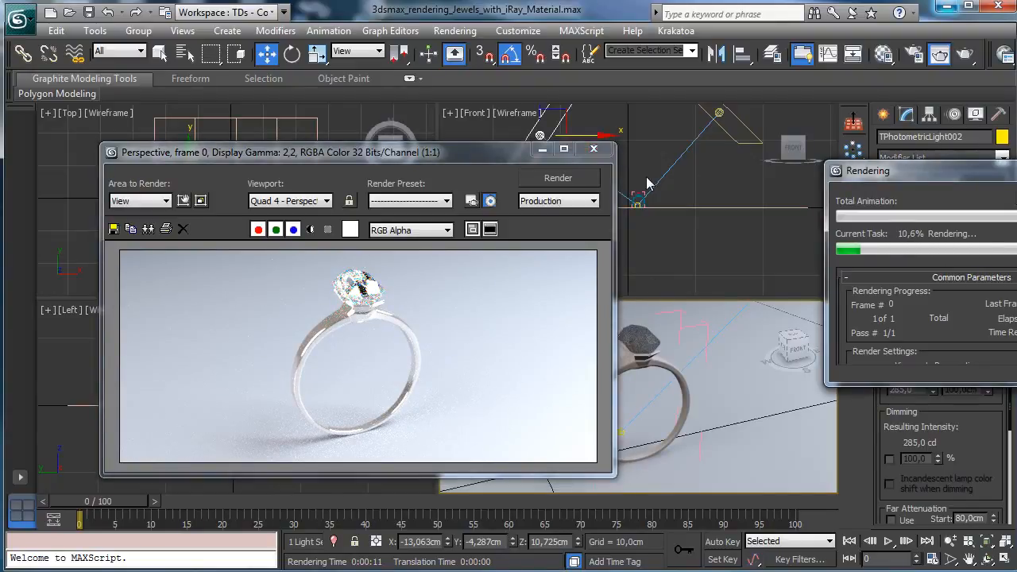
{"action": "key", "text": "Escape"}
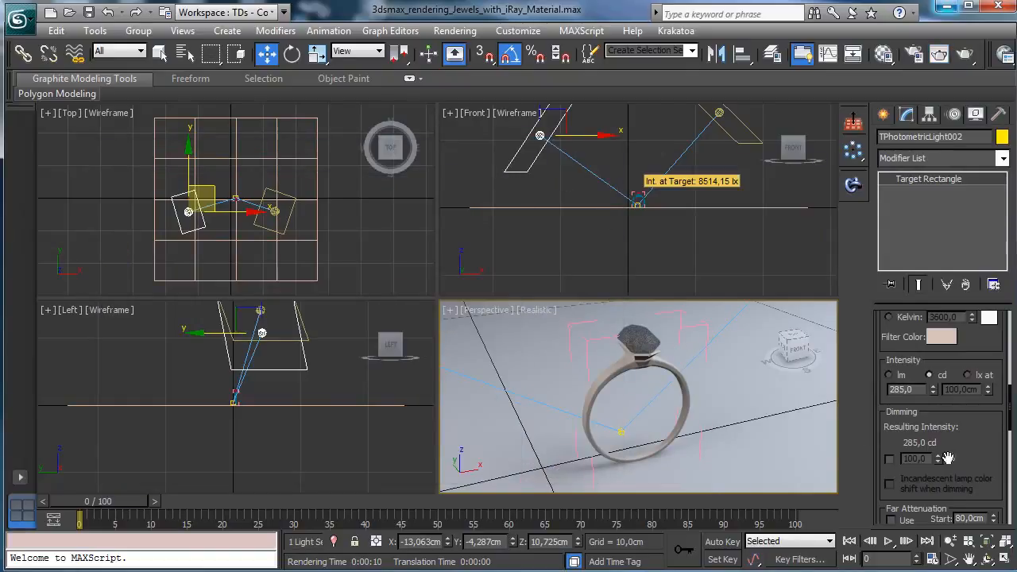
Step: Maximize the Perspective viewport and lower the intensities to 218 cd for the copied light and 258 cd for the original
{"action": "key", "text": "alt+w"}
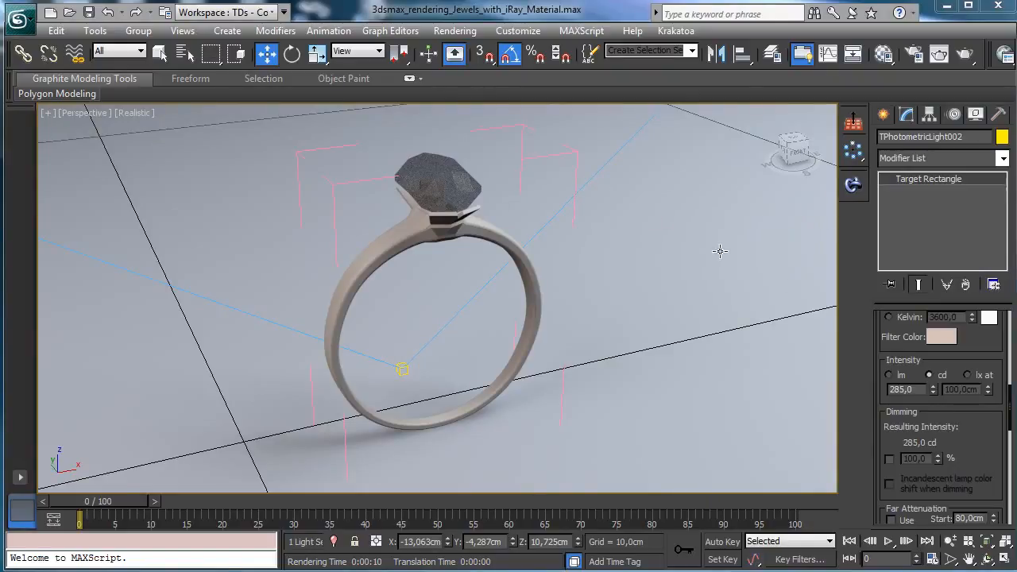
{"action": "left_click_drag", "start_coordinate": [975, 346], "coordinate": [941, 545]}
{"action": "left_click_drag", "start_coordinate": [919, 386], "coordinate": [927, 271]}
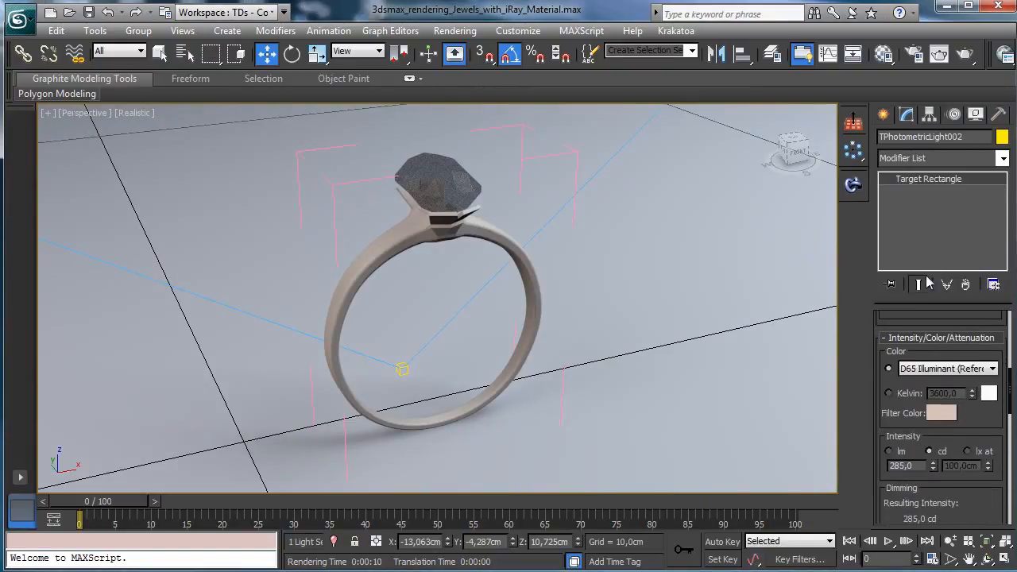
{"action": "left_click_drag", "start_coordinate": [932, 466], "coordinate": [937, 478]}
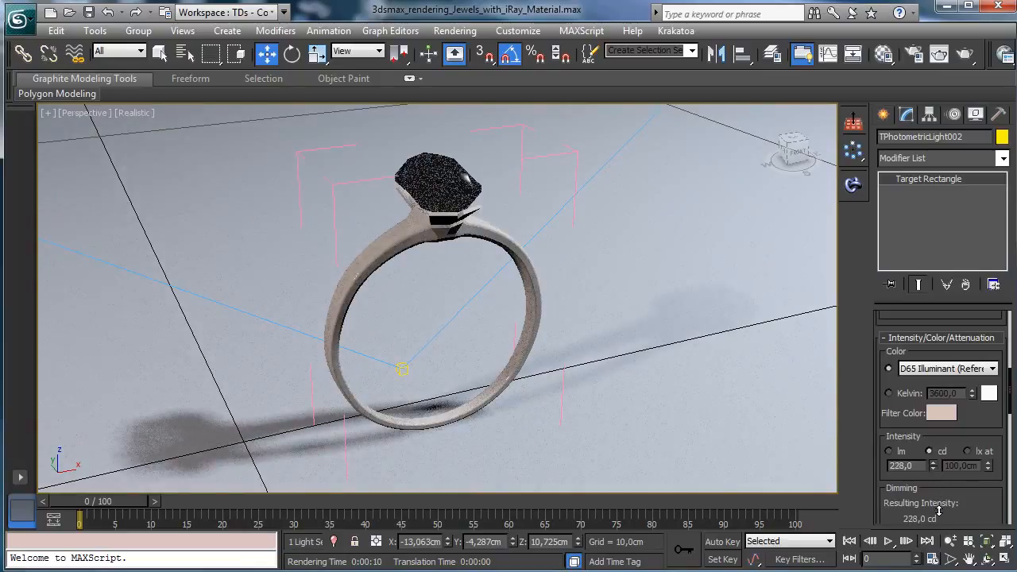
{"action": "left_click_drag", "start_coordinate": [938, 510], "coordinate": [939, 518]}
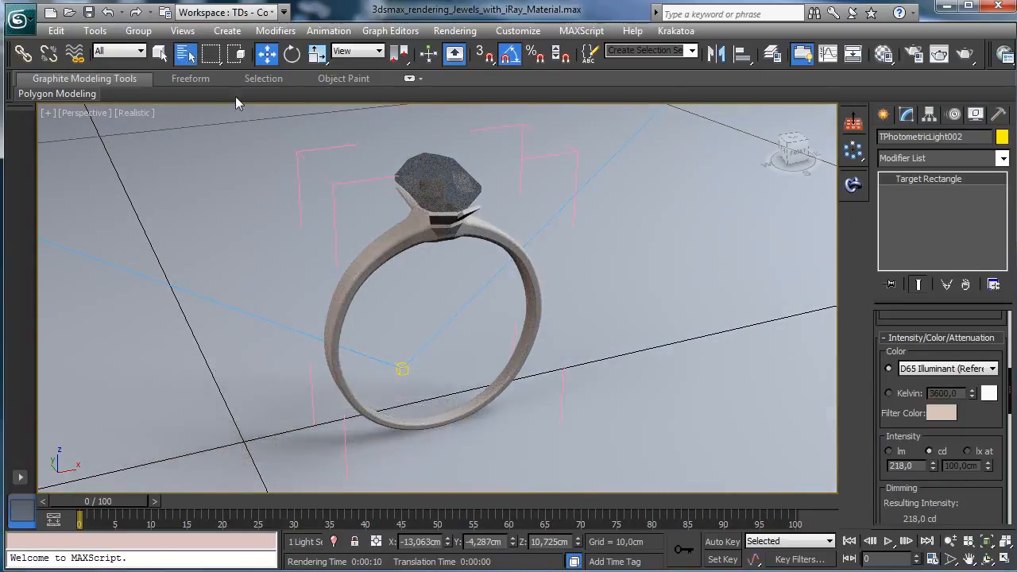
{"action": "double_click", "coordinate": [239, 330]}
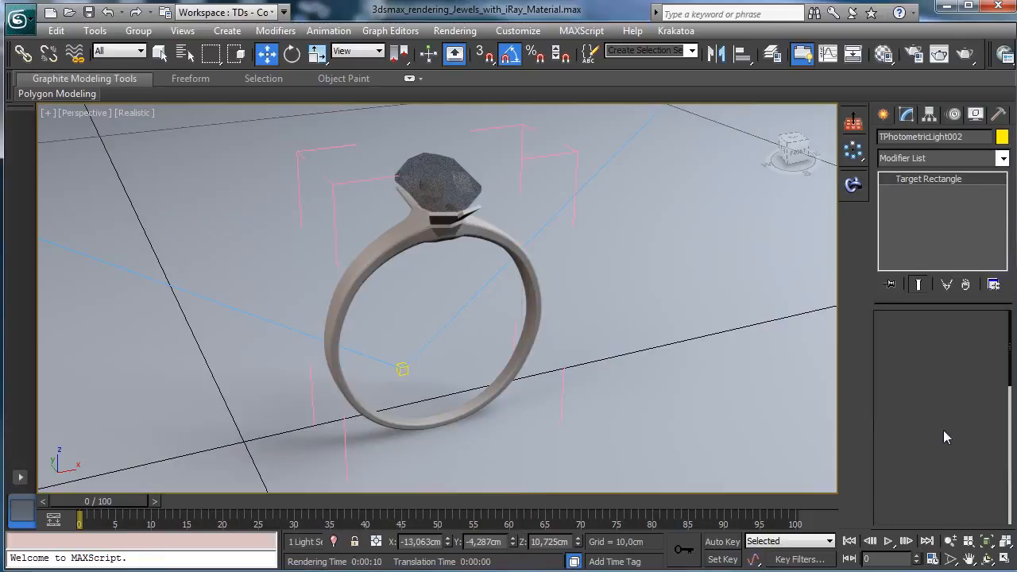
{"action": "left_click_drag", "start_coordinate": [969, 410], "coordinate": [969, 314]}
{"action": "left_click_drag", "start_coordinate": [933, 368], "coordinate": [938, 427]}
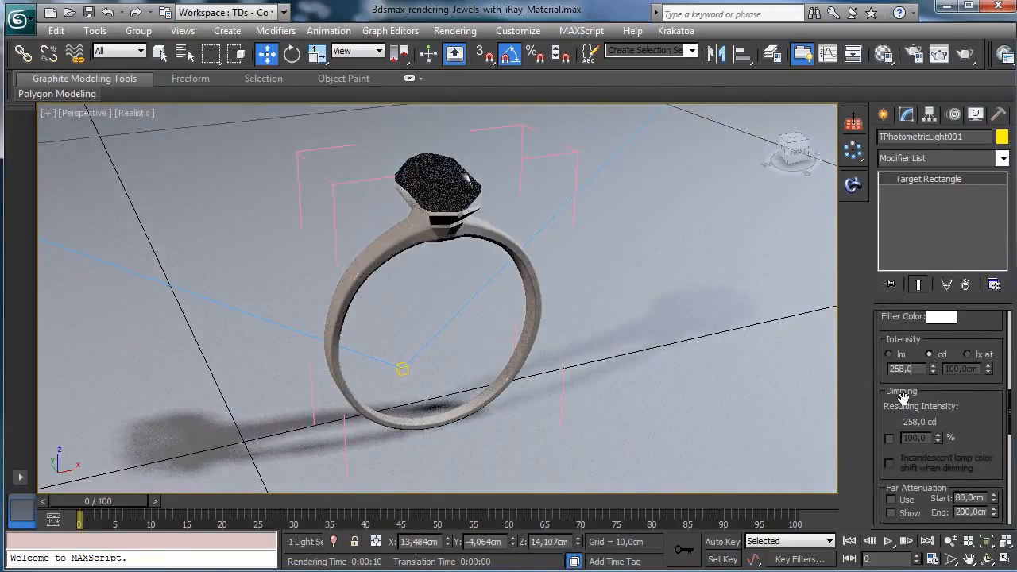
Step: Test-render the Perspective view to check the reduced intensities of both lights, and dismiss the rendered frame
{"action": "left_click", "coordinate": [964, 56]}
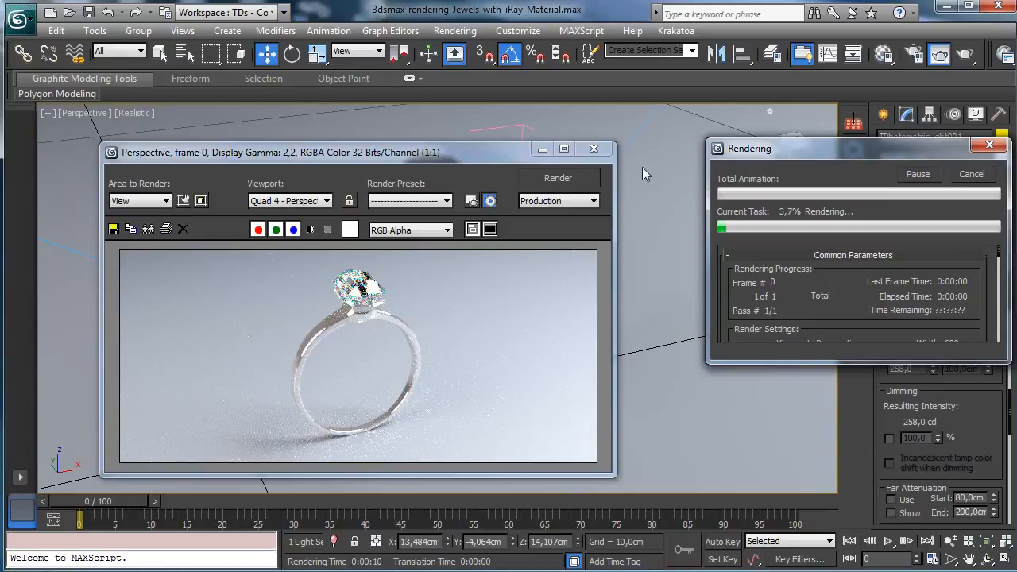
{"action": "key", "text": "Escape"}
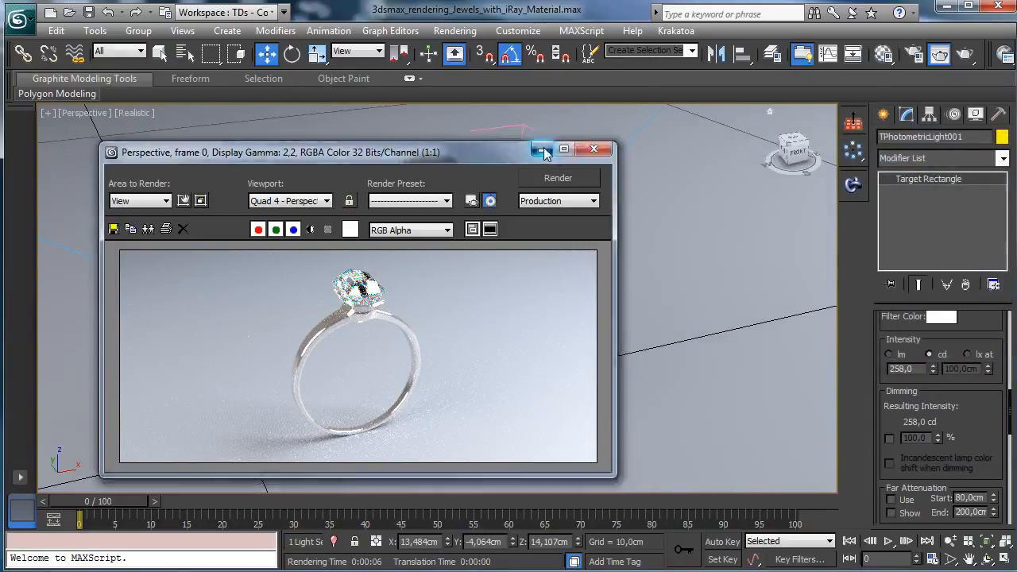
{"action": "left_click", "coordinate": [593, 149]}
Step: Lower the original light's intensity to 176 cd and the copied light's intensity to 145 cd
{"action": "left_click_drag", "start_coordinate": [928, 369], "coordinate": [943, 437]}
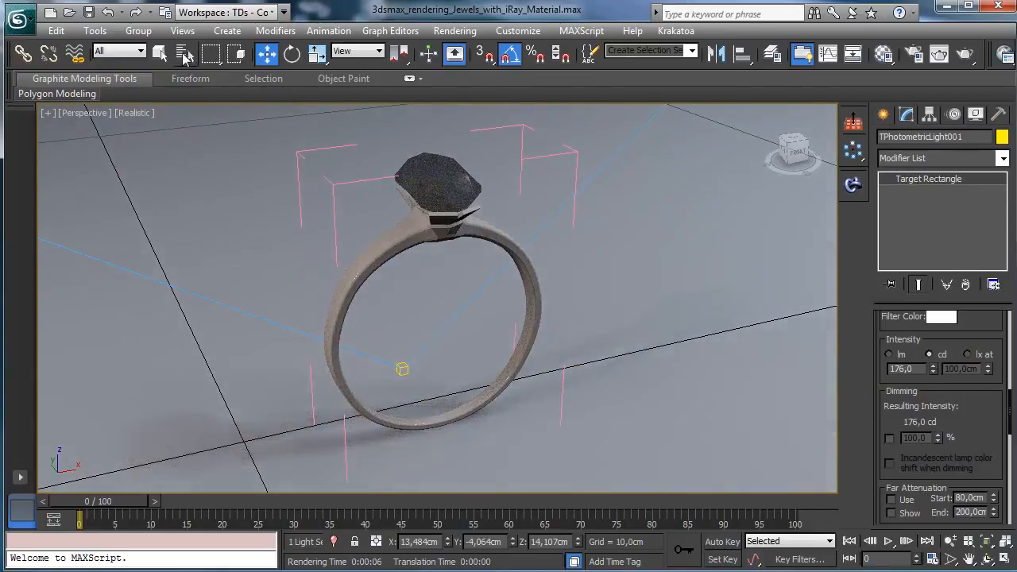
{"action": "left_click", "coordinate": [183, 53]}
{"action": "double_click", "coordinate": [240, 361]}
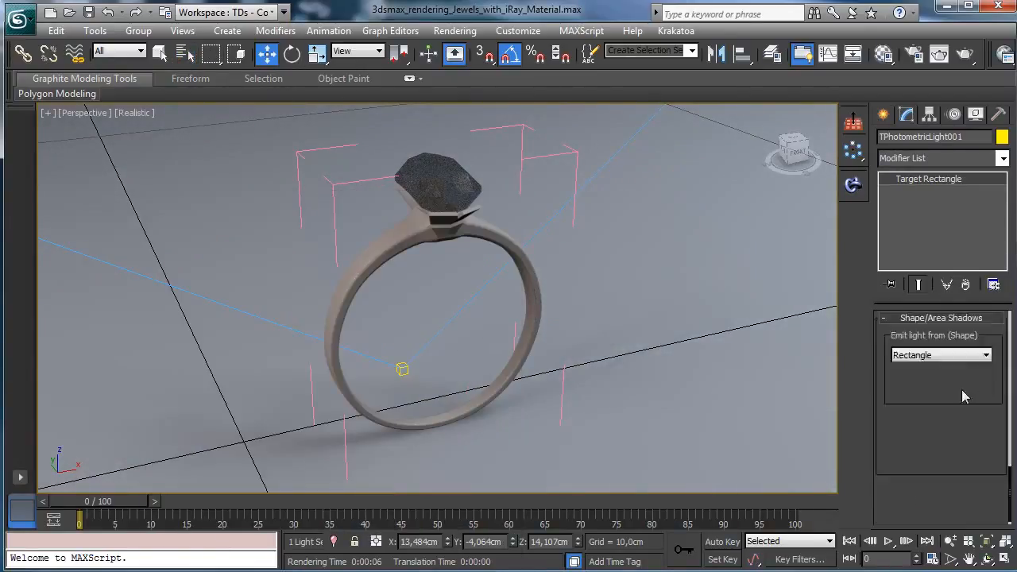
{"action": "left_click_drag", "start_coordinate": [933, 369], "coordinate": [932, 422]}
Step: Test-render the Perspective view with the dimmer lights, stop it early and minimize the rendered frame window
{"action": "left_click", "coordinate": [938, 53]}
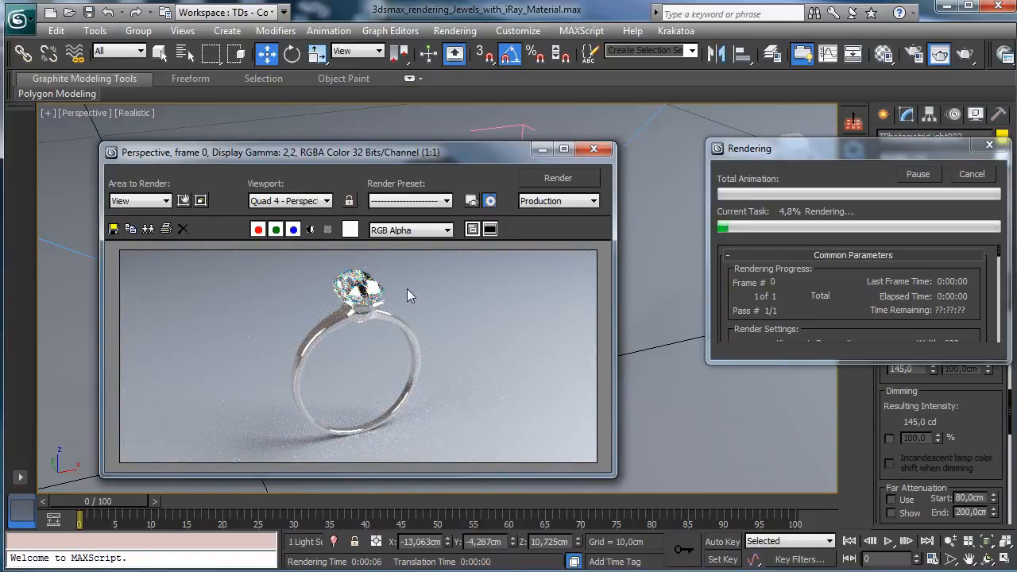
{"action": "left_click", "coordinate": [971, 175]}
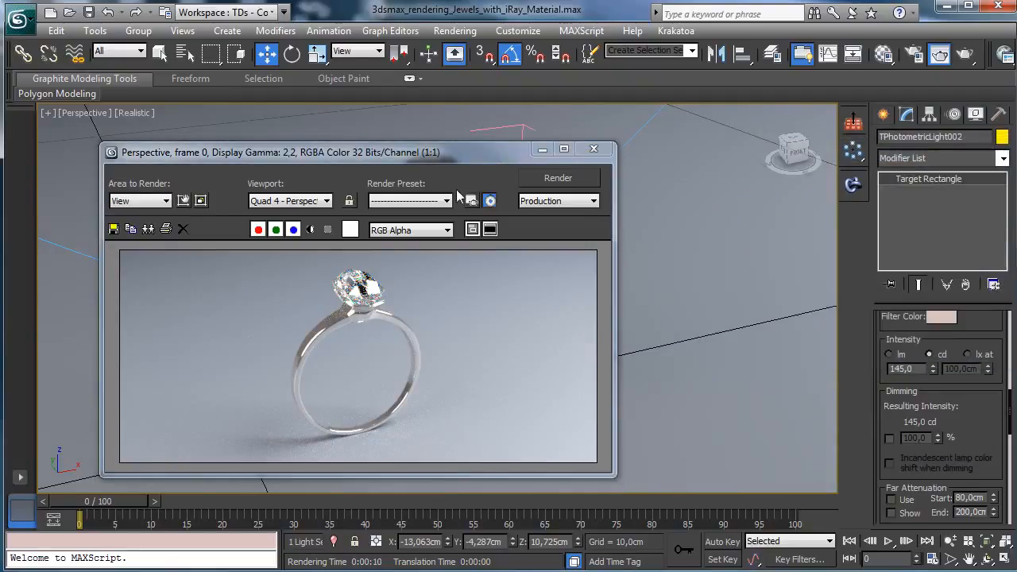
{"action": "left_click", "coordinate": [544, 156]}
Step: Lower the copied light's intensity to 104 cd and the original light's intensity to 151 cd
{"action": "left_click_drag", "start_coordinate": [934, 368], "coordinate": [935, 381]}
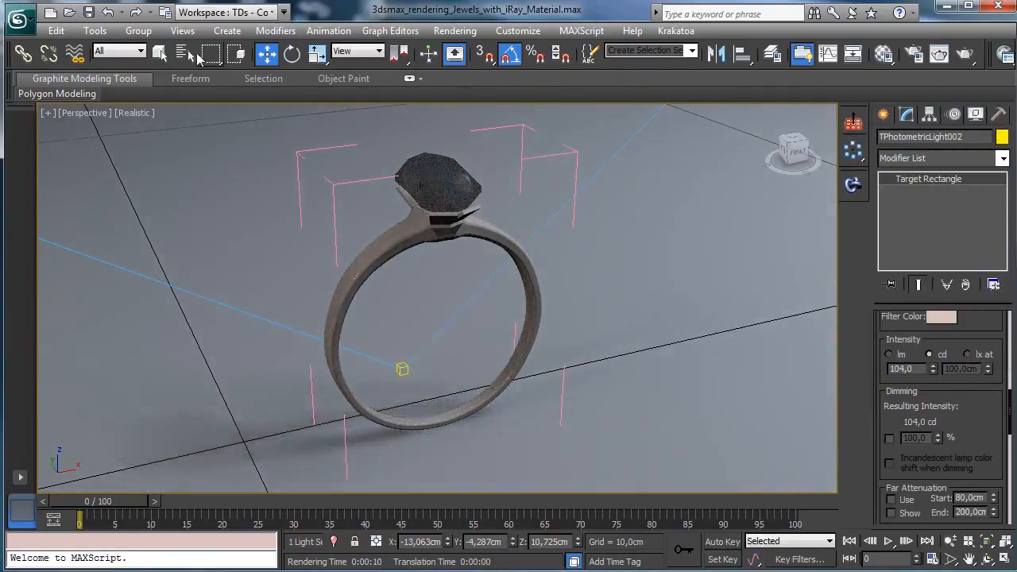
{"action": "left_click", "coordinate": [185, 53]}
{"action": "double_click", "coordinate": [238, 329]}
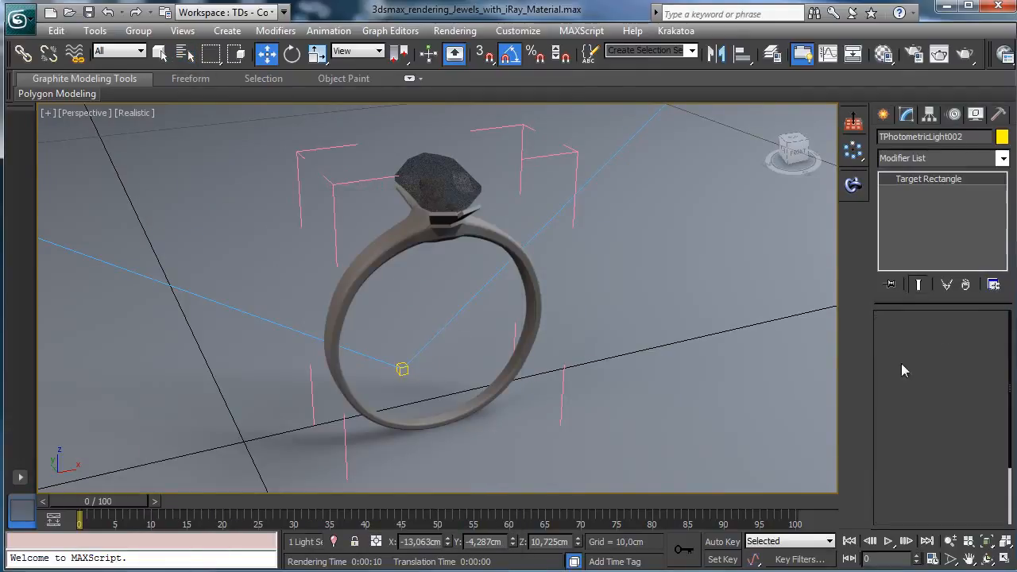
{"action": "left_click_drag", "start_coordinate": [933, 370], "coordinate": [935, 390]}
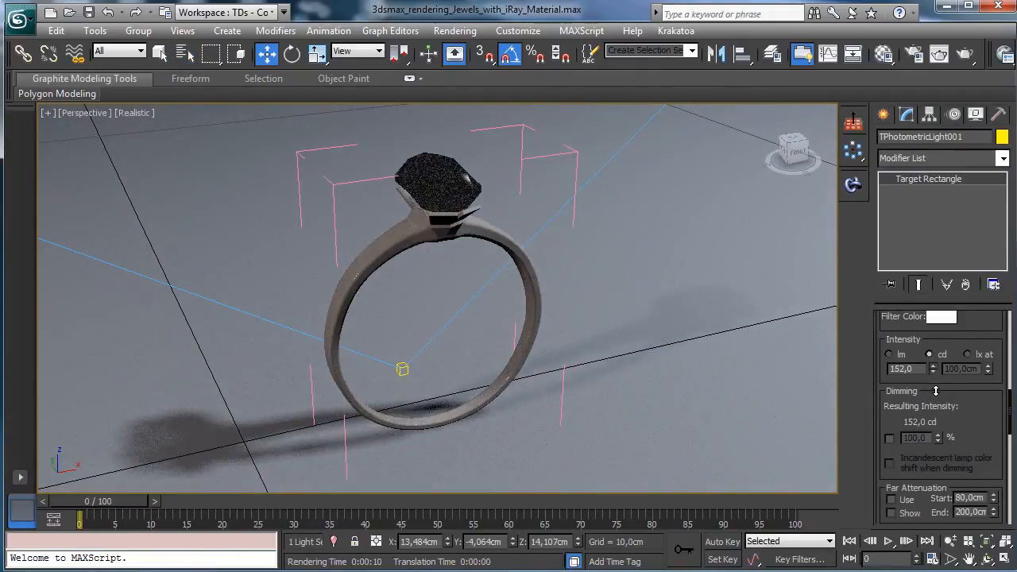
Step: Lower the copied light's intensity to 81 cd and run a short test render of the Perspective view
{"action": "left_click", "coordinate": [184, 53]}
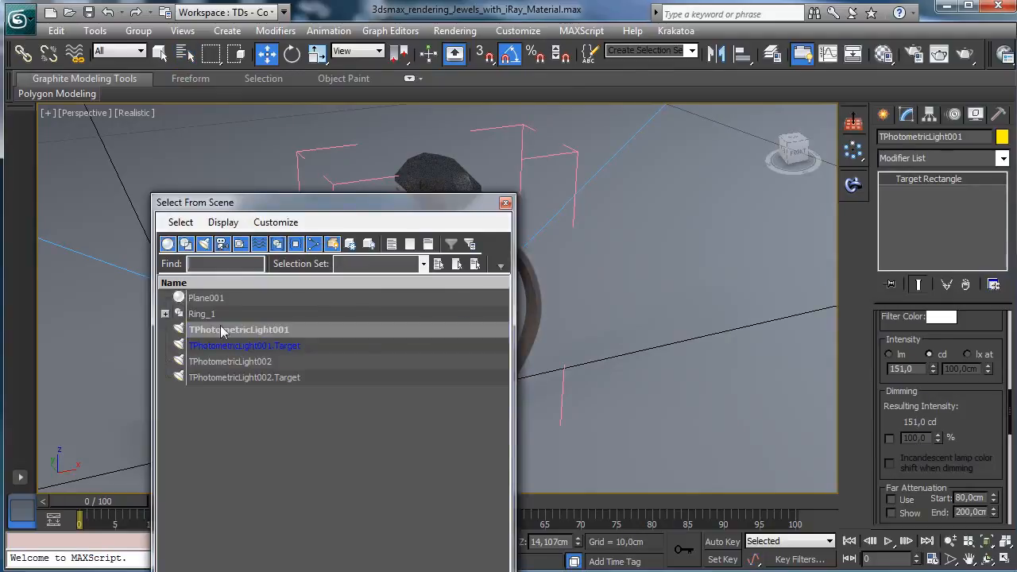
{"action": "double_click", "coordinate": [239, 359]}
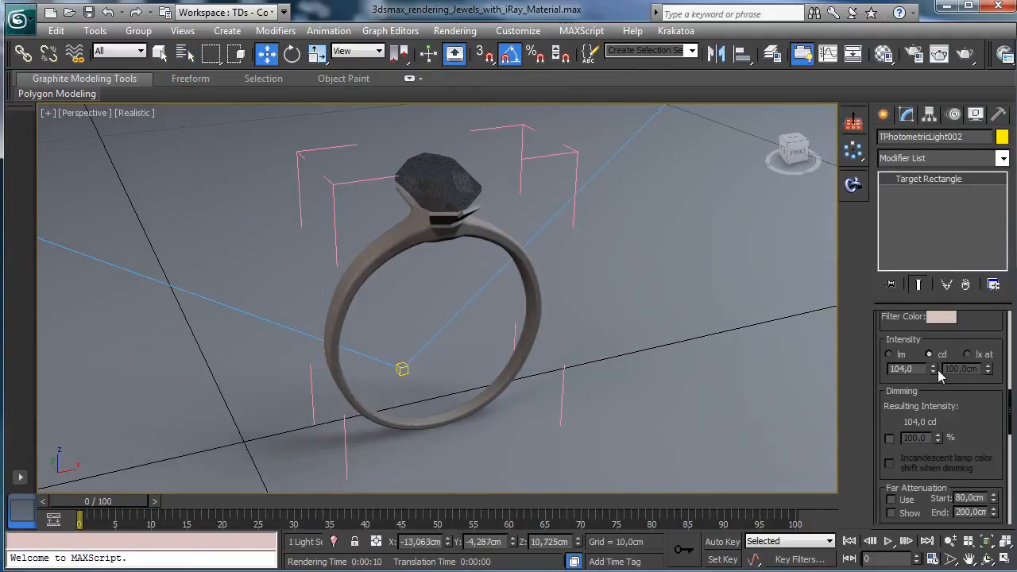
{"action": "left_click_drag", "start_coordinate": [935, 368], "coordinate": [939, 387]}
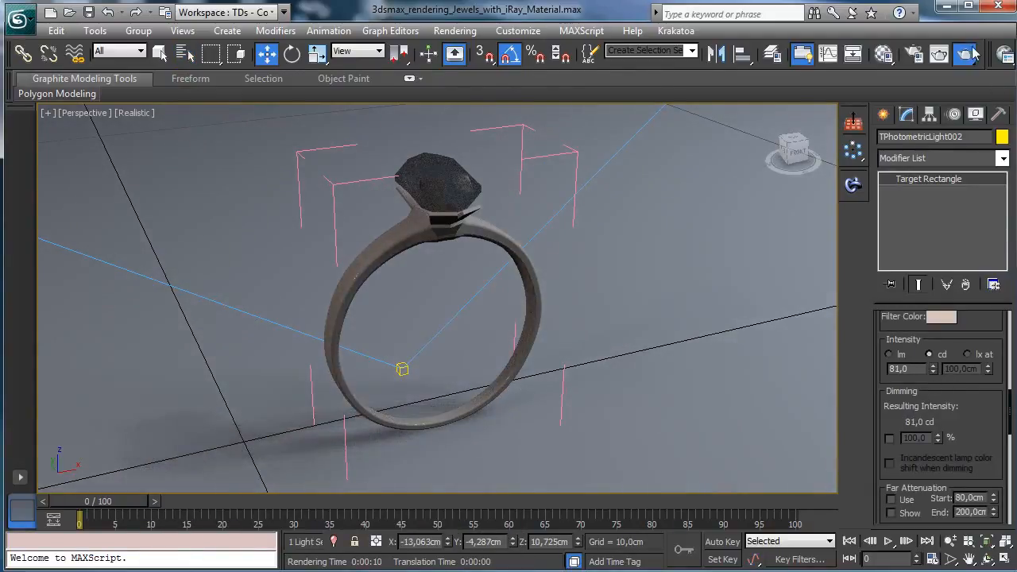
{"action": "left_click", "coordinate": [939, 53]}
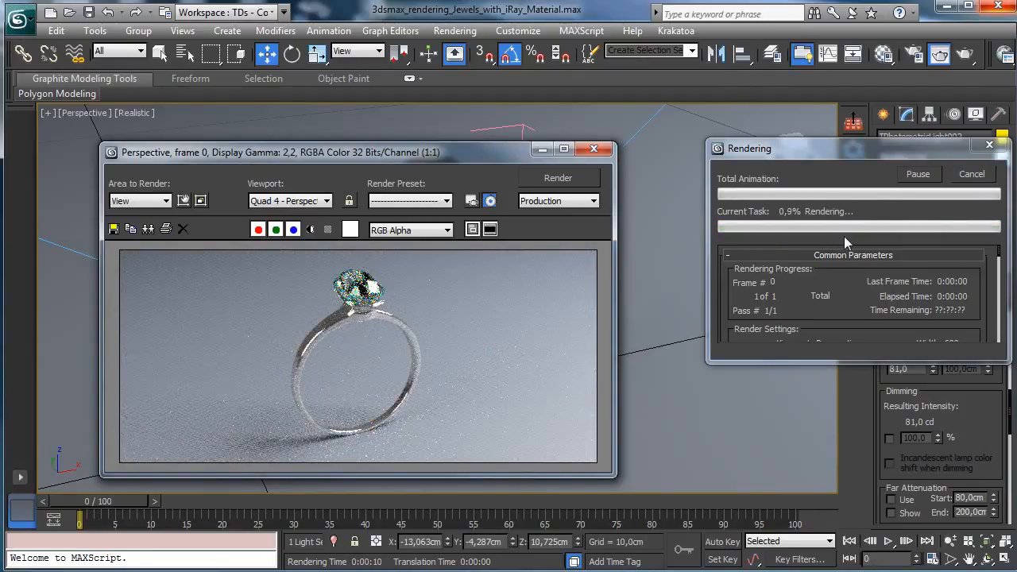
{"action": "key", "text": "Escape"}
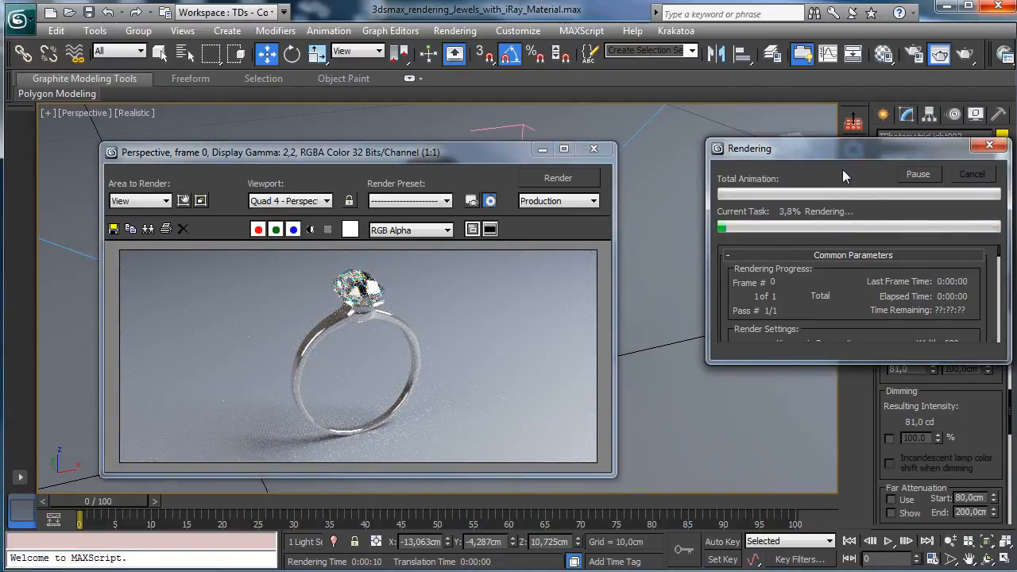
Step: Minimize the rendered frame window, maximize the Top view around the ring and hide the Lights category in the scene
{"action": "left_click", "coordinate": [541, 149]}
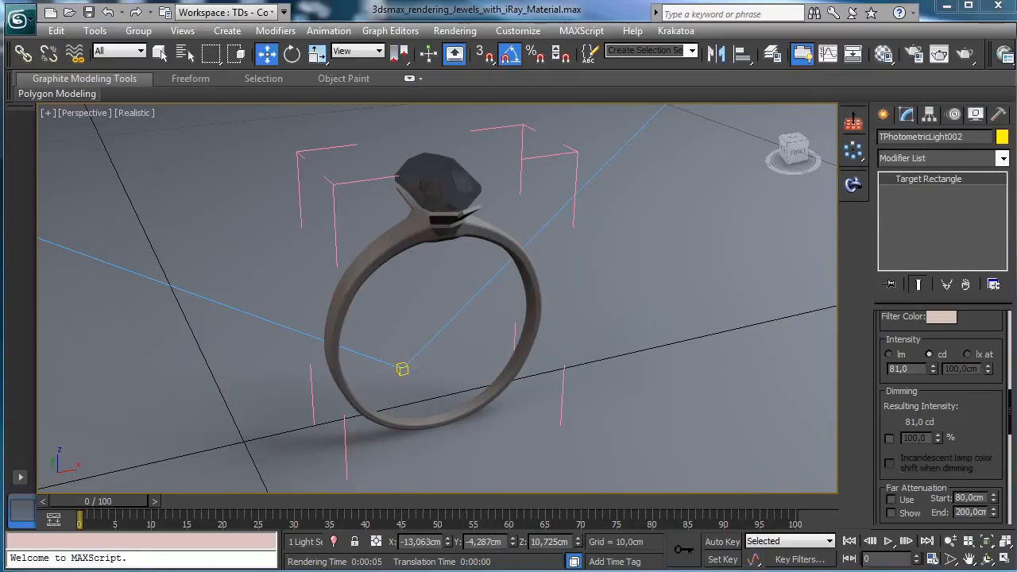
{"action": "left_click", "coordinate": [1004, 560]}
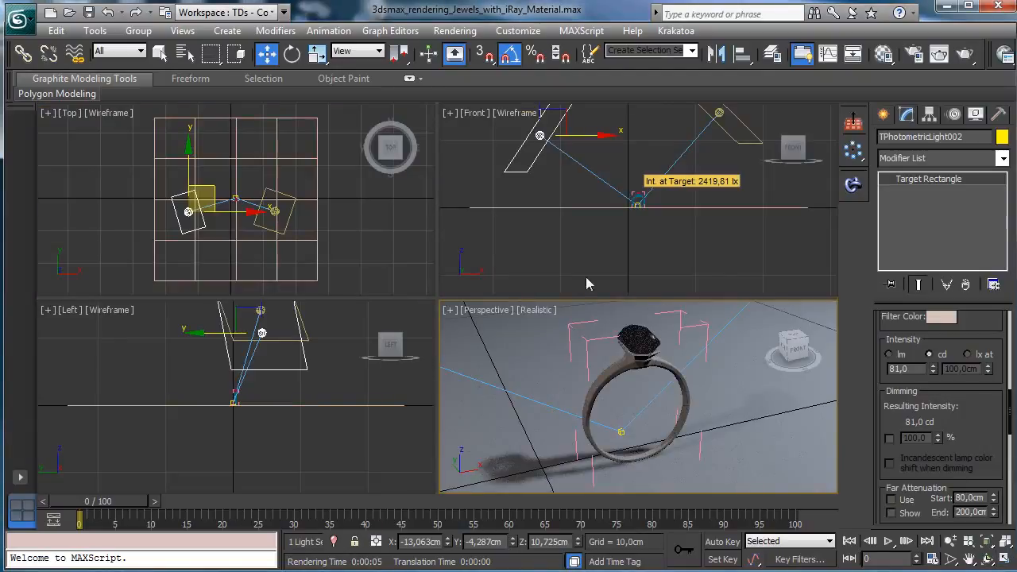
{"action": "right_click", "coordinate": [359, 272]}
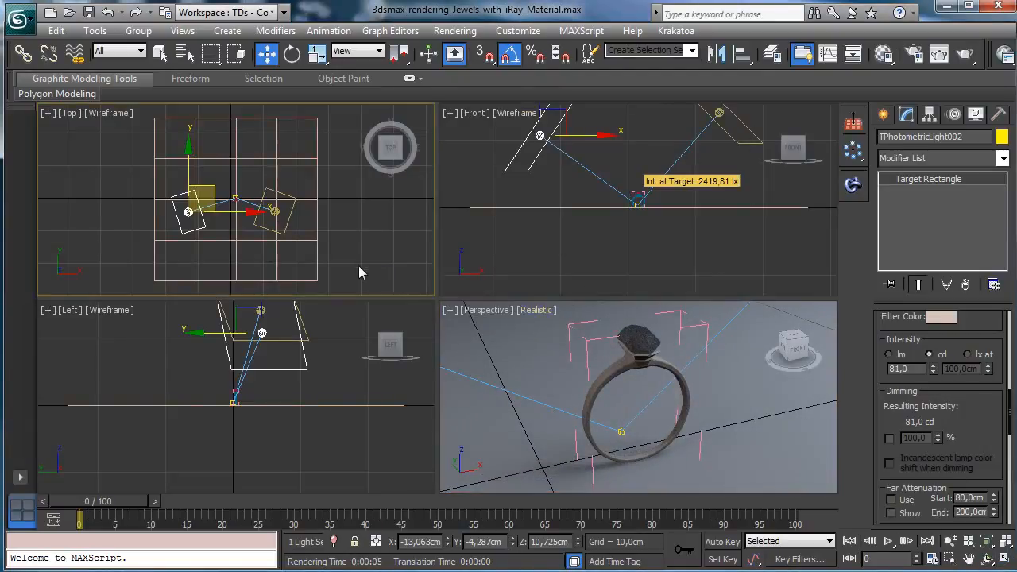
{"action": "left_click", "coordinate": [950, 559]}
{"action": "left_click_drag", "start_coordinate": [194, 170], "coordinate": [285, 260]}
{"action": "left_click_drag", "start_coordinate": [184, 137], "coordinate": [288, 220]}
{"action": "left_click_drag", "start_coordinate": [174, 160], "coordinate": [295, 257]}
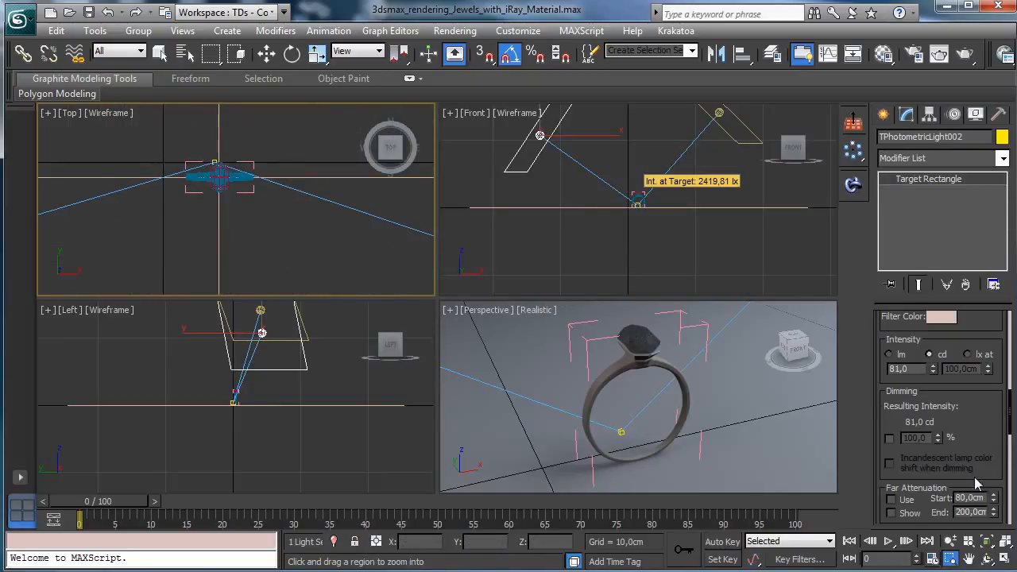
{"action": "left_click", "coordinate": [1004, 559]}
{"action": "left_click", "coordinate": [883, 114]}
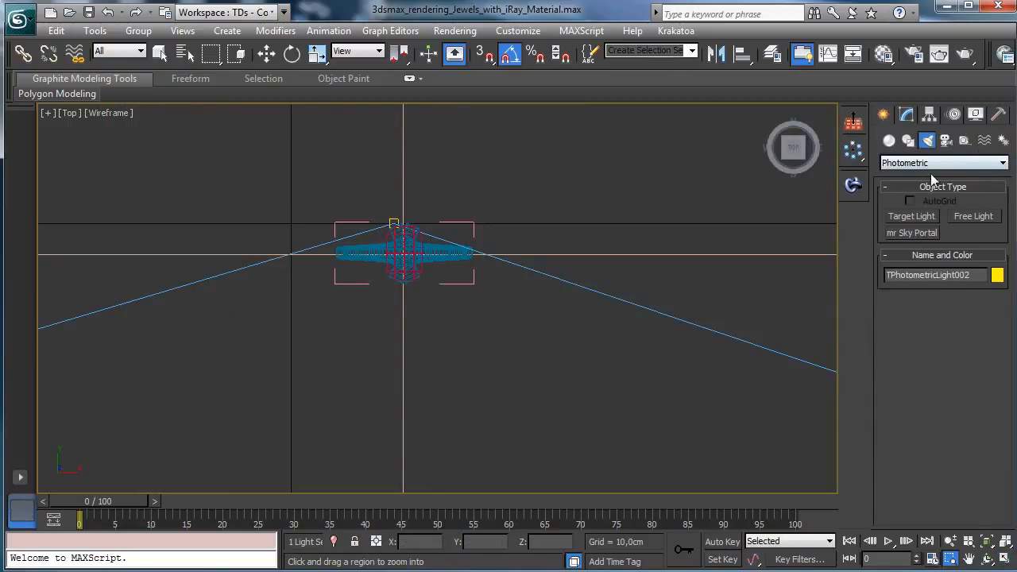
{"action": "left_click", "coordinate": [976, 114]}
{"action": "left_click", "coordinate": [903, 300]}
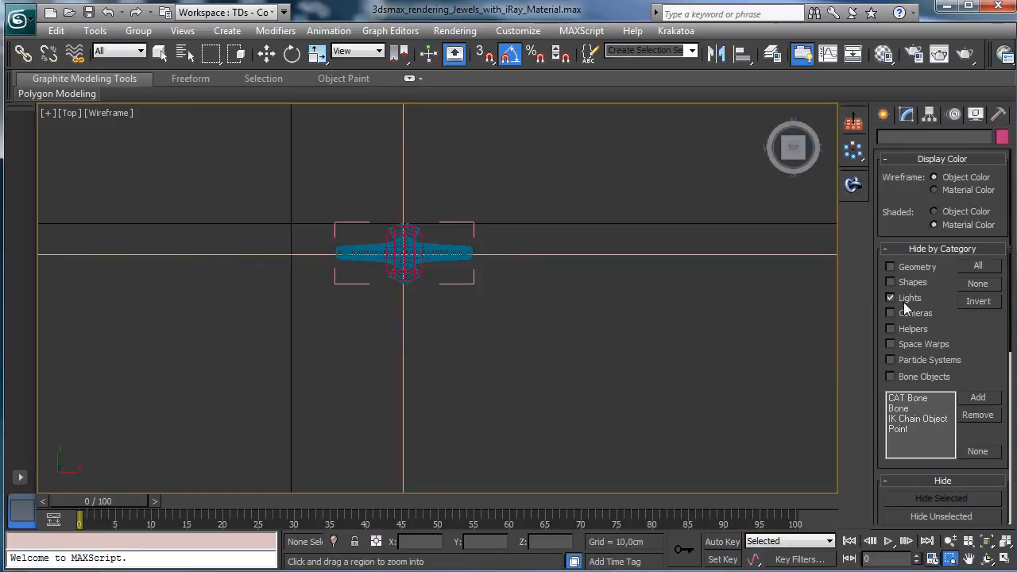
Step: Create a ChamferBox around the ring in the Top view, about 3.94 cm long, 4.16 cm wide and 0.98 cm high, with a fillet of about 0.04 cm
{"action": "left_click", "coordinate": [883, 114]}
{"action": "left_click", "coordinate": [889, 140]}
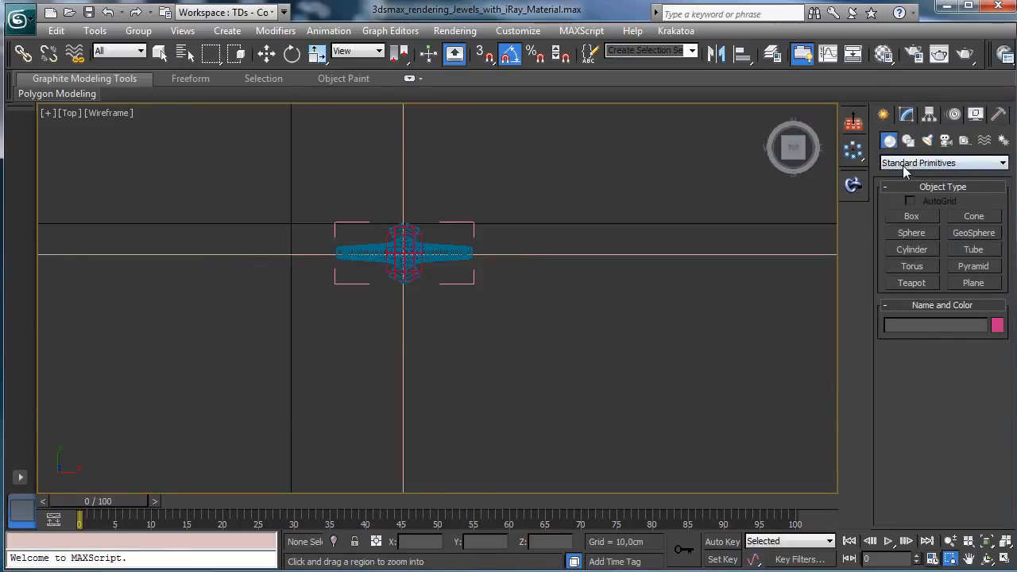
{"action": "left_click", "coordinate": [903, 165]}
{"action": "left_click", "coordinate": [913, 184]}
{"action": "left_click", "coordinate": [892, 233]}
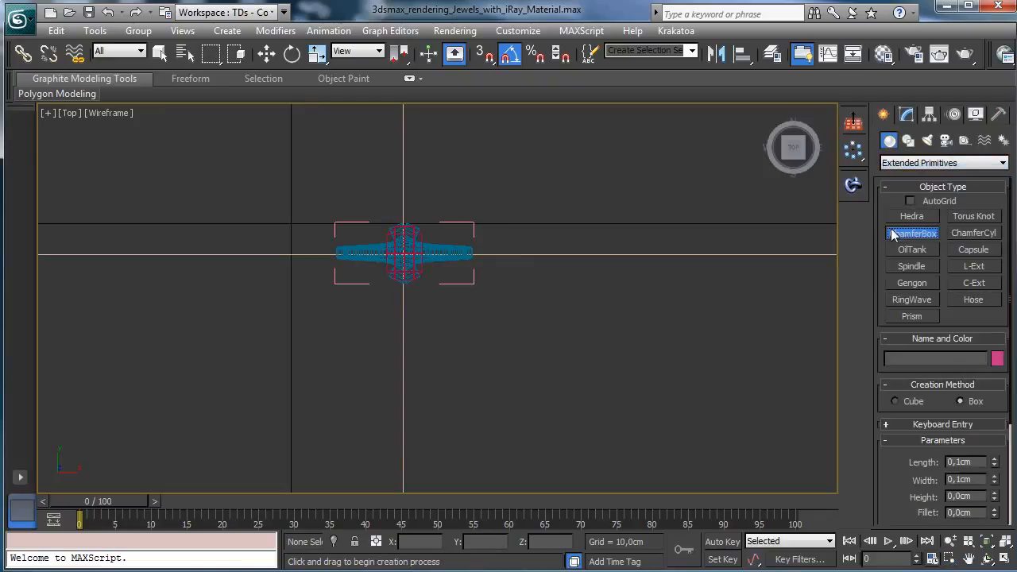
{"action": "left_click_drag", "start_coordinate": [246, 134], "coordinate": [554, 426]}
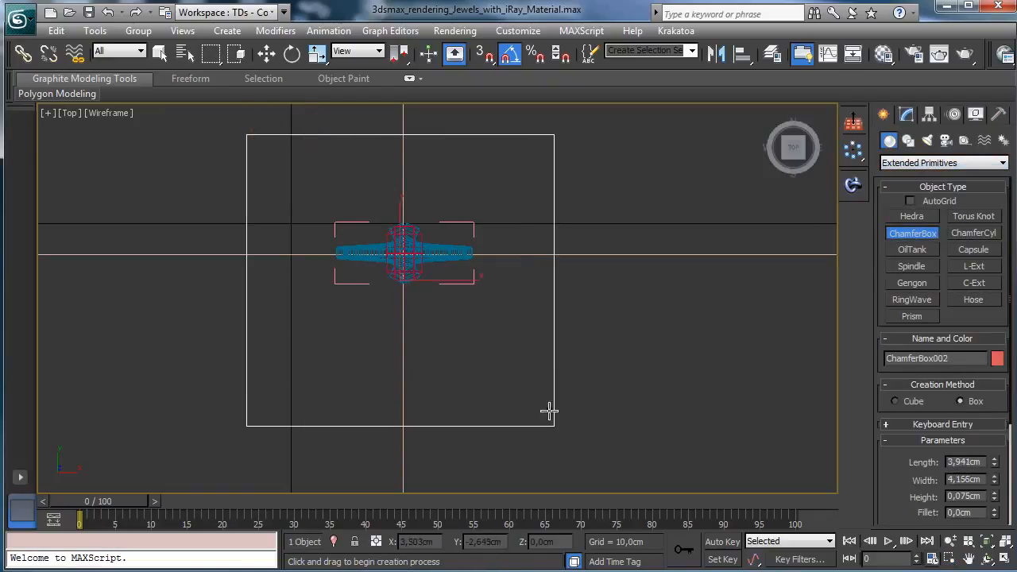
{"action": "left_click", "coordinate": [522, 352]}
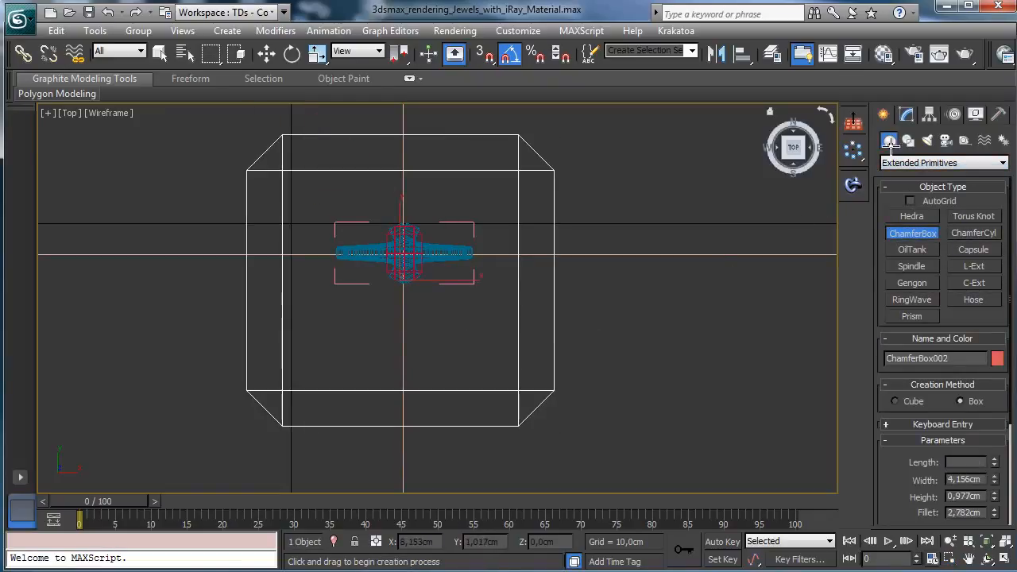
{"action": "left_click", "coordinate": [605, 349]}
Step: Set the new chamfer box's length and width to 6 cm and its height to 4.5 cm, and restore the four-viewport layout
{"action": "left_click", "coordinate": [906, 114]}
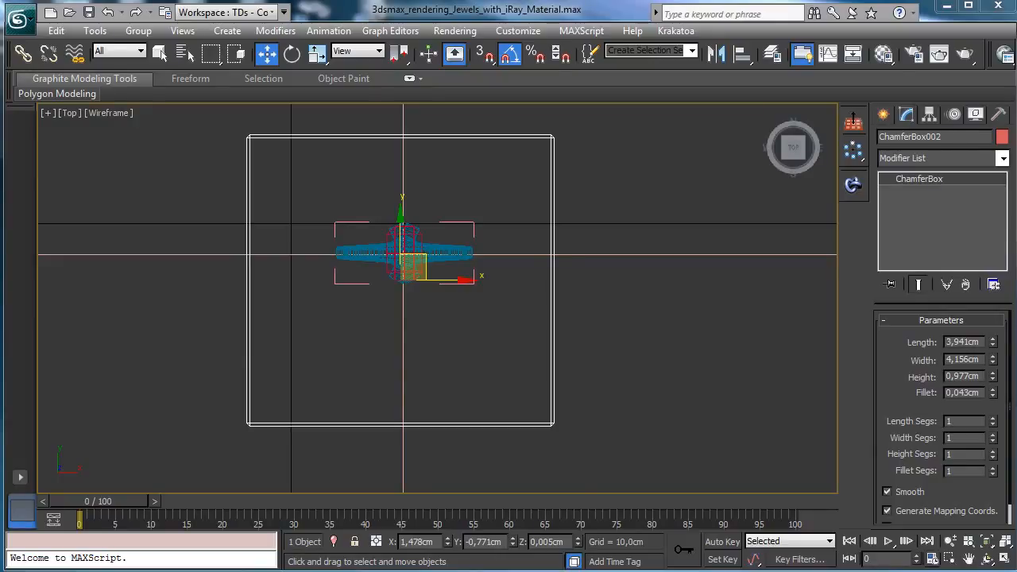
{"action": "double_click", "coordinate": [982, 343]}
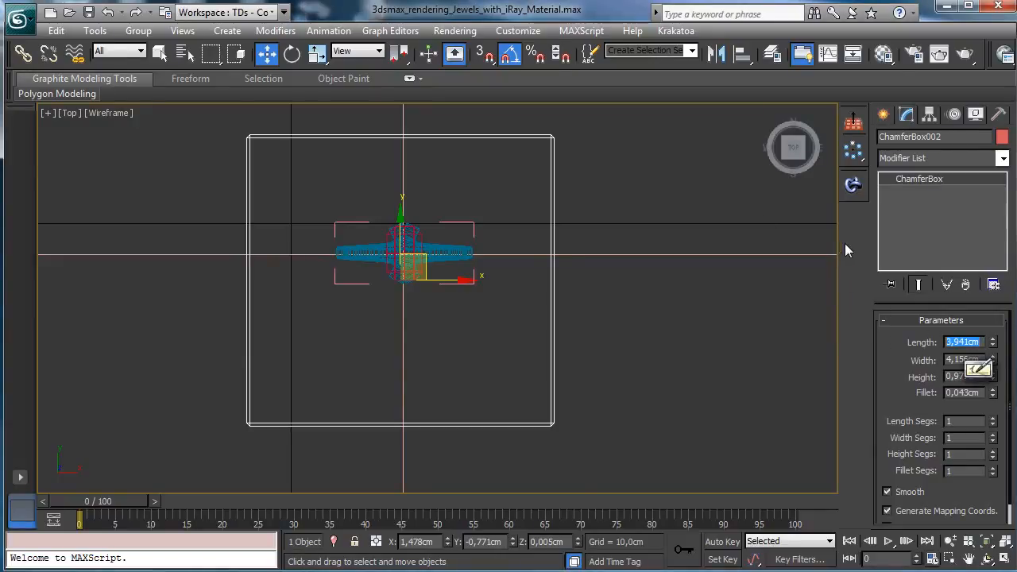
{"action": "type", "text": "6"}
{"action": "key", "text": "Return"}
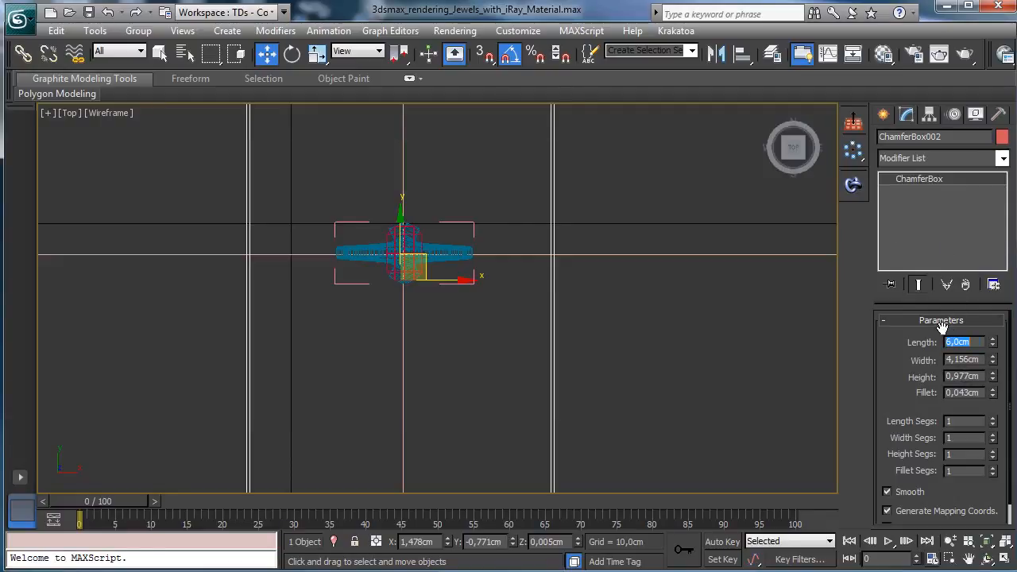
{"action": "double_click", "coordinate": [975, 360]}
{"action": "type", "text": "6"}
{"action": "key", "text": "Return"}
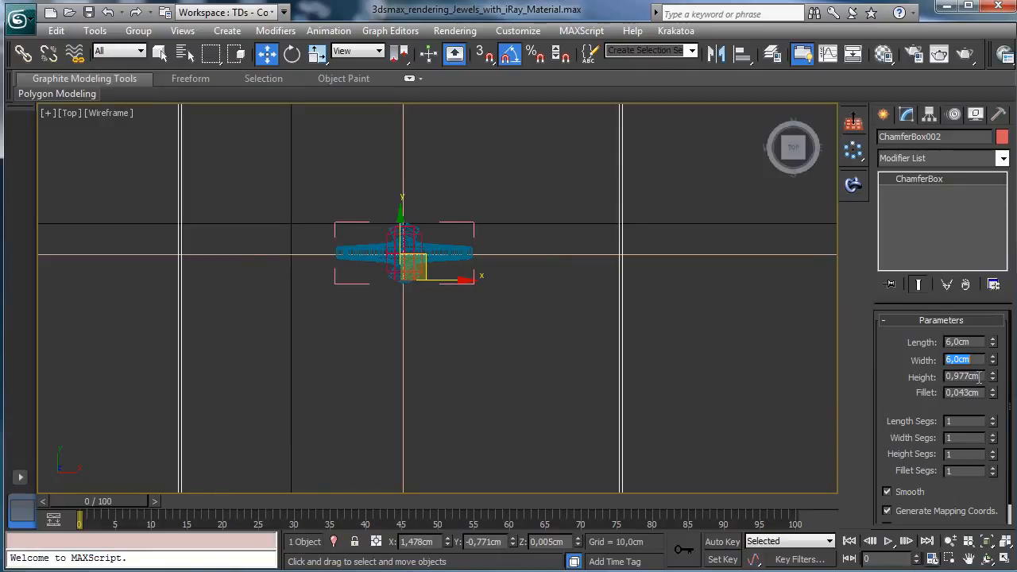
{"action": "key", "text": "Tab"}
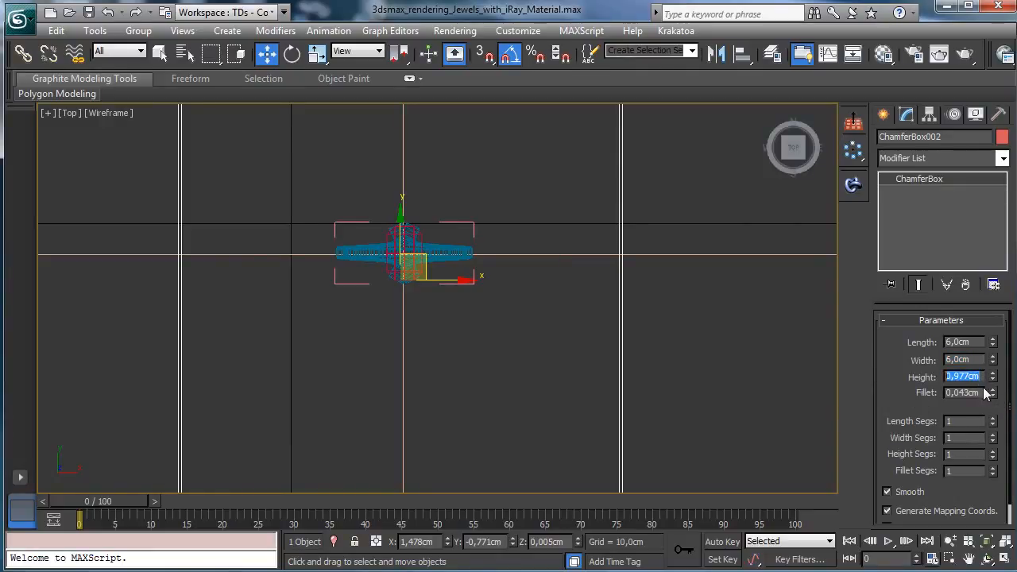
{"action": "type", "text": "4,5"}
{"action": "key", "text": "Return"}
{"action": "left_click", "coordinate": [1004, 559]}
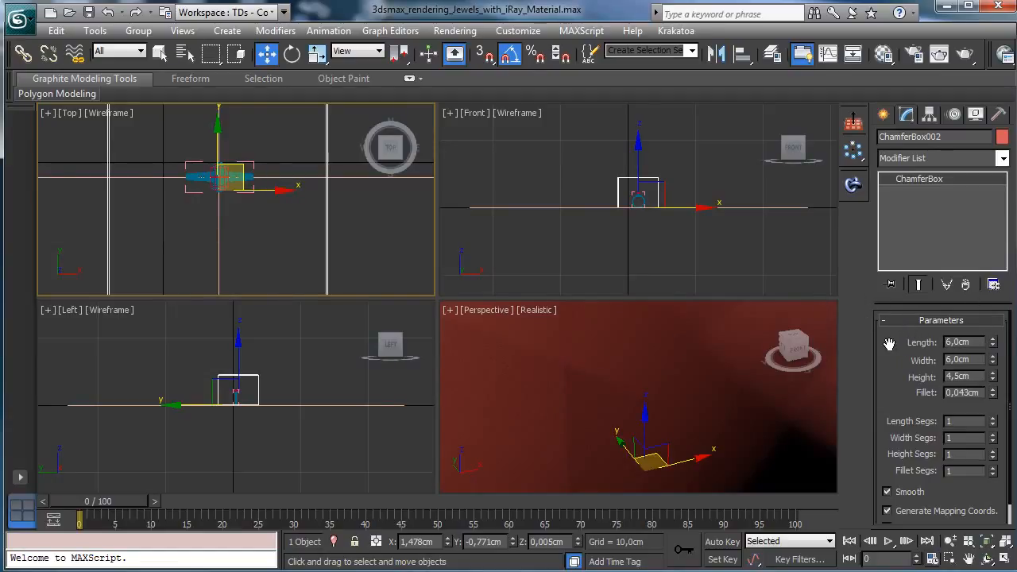
{"action": "right_click", "coordinate": [764, 348]}
{"action": "right_click", "coordinate": [257, 199]}
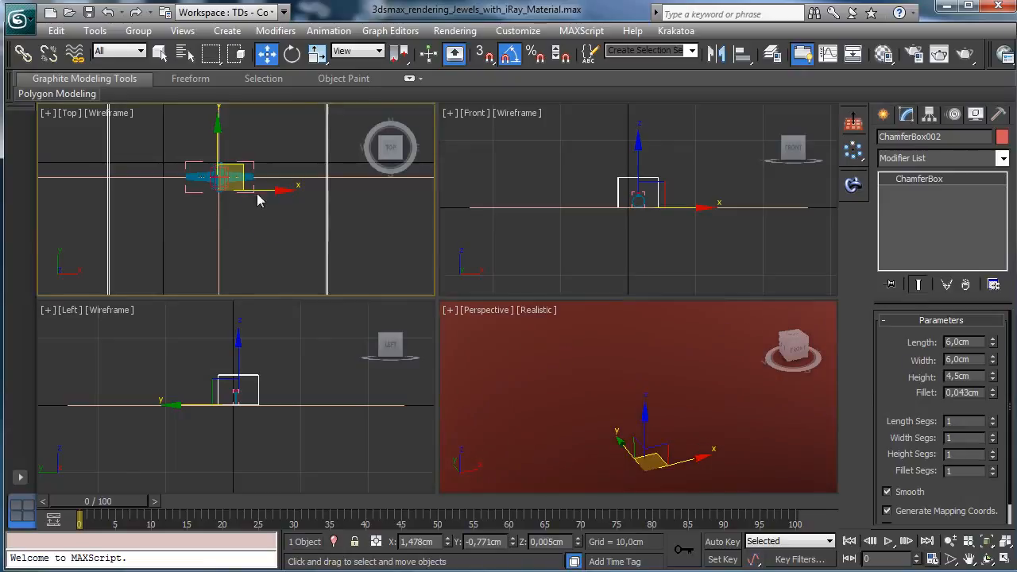
Step: Move the chamfer box away from the ring along the X axis to about X 6.57 cm
{"action": "left_click_drag", "start_coordinate": [272, 191], "coordinate": [424, 198]}
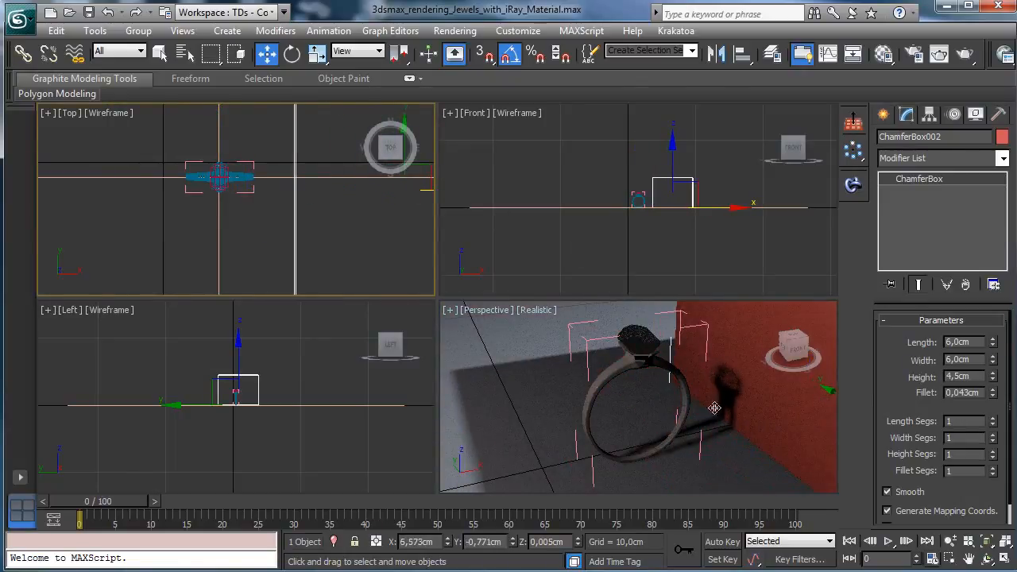
{"action": "left_click", "coordinate": [949, 541]}
{"action": "left_click_drag", "start_coordinate": [678, 402], "coordinate": [691, 521]}
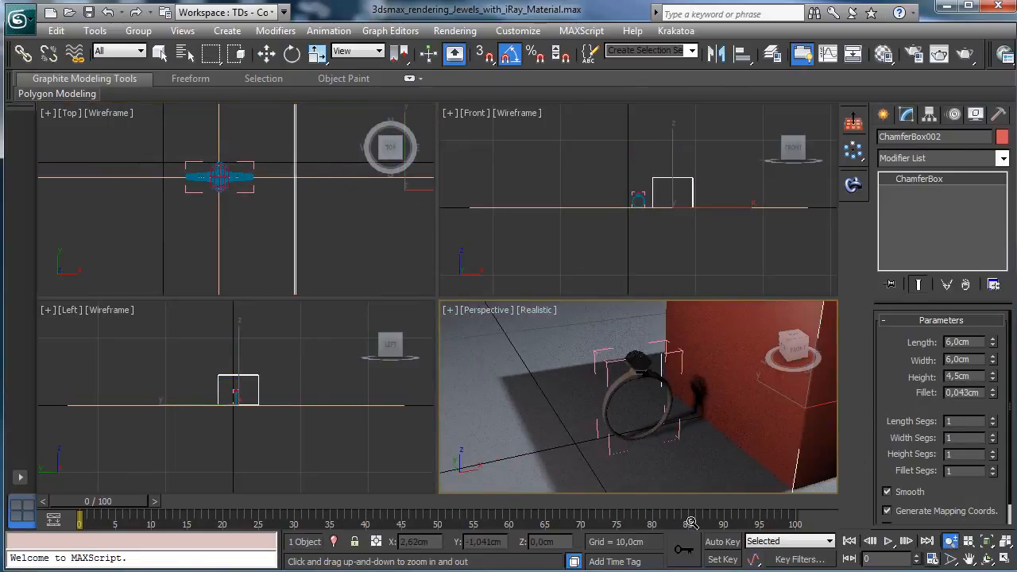
{"action": "left_click_drag", "start_coordinate": [687, 408], "coordinate": [681, 398]}
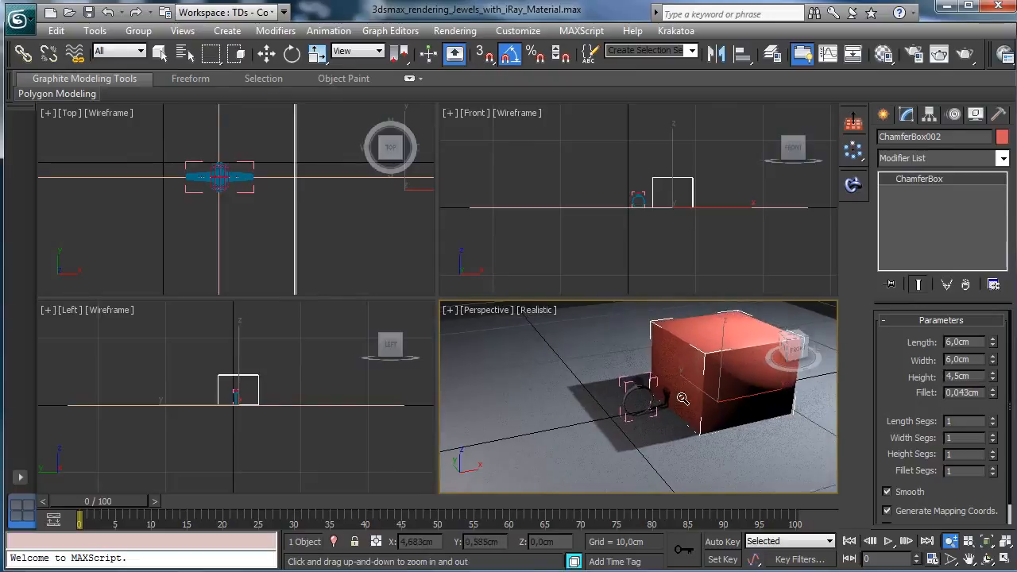
Step: Set the chamfer box's length and width to 5 cm each
{"action": "double_click", "coordinate": [976, 345]}
{"action": "type", "text": "5"}
{"action": "key", "text": "Return"}
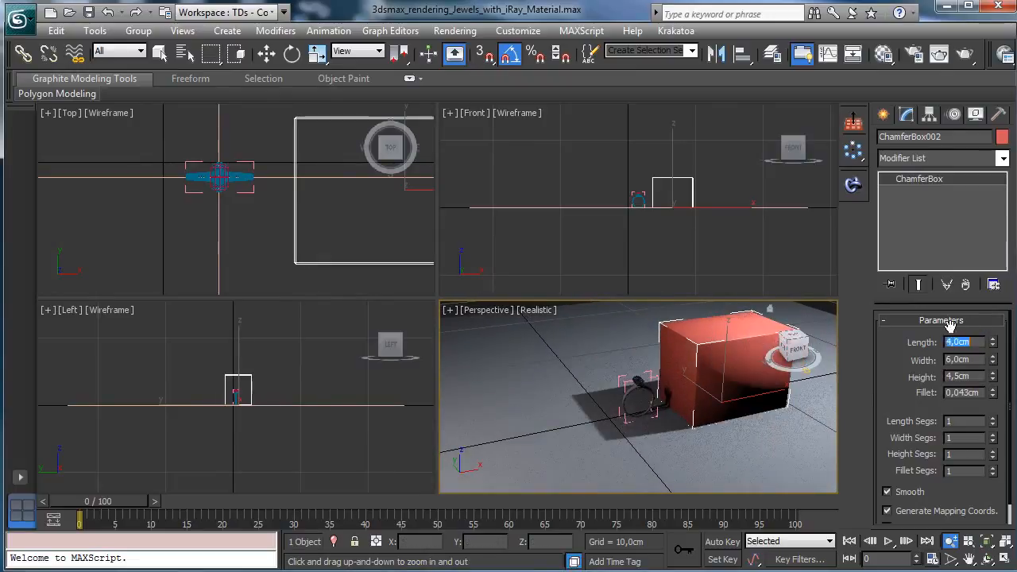
{"action": "double_click", "coordinate": [963, 359]}
{"action": "type", "text": "5"}
{"action": "key", "text": "Return"}
Step: Try heights of 3.5 cm and 4 cm for the chamfer box
{"action": "double_click", "coordinate": [974, 378]}
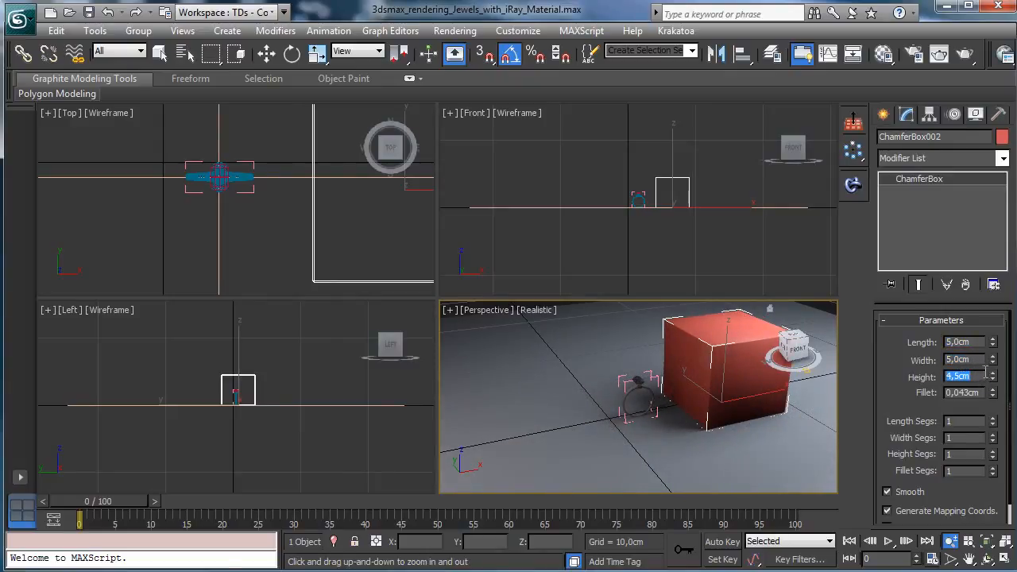
{"action": "type", "text": "3,5"}
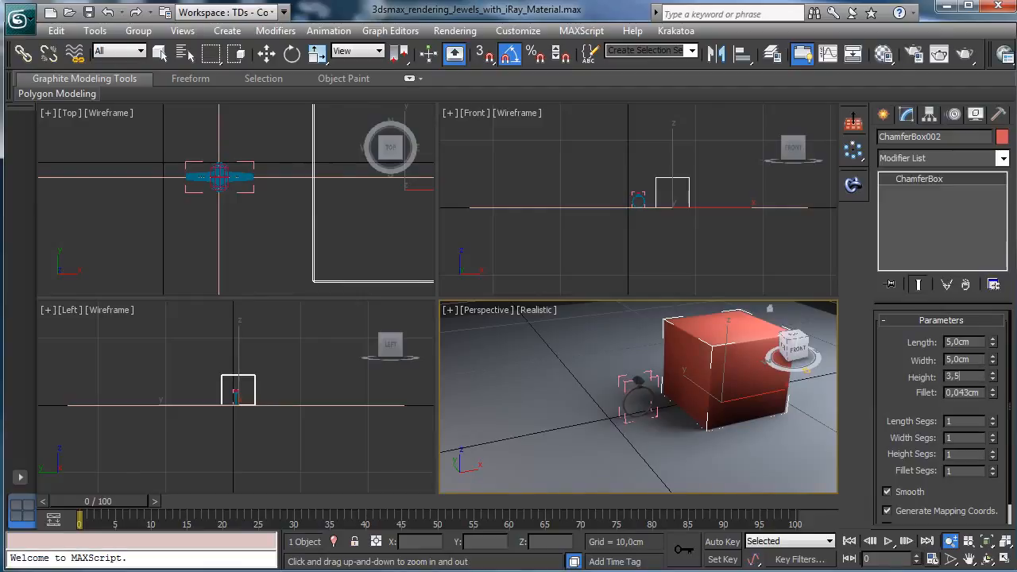
{"action": "key", "text": "Return"}
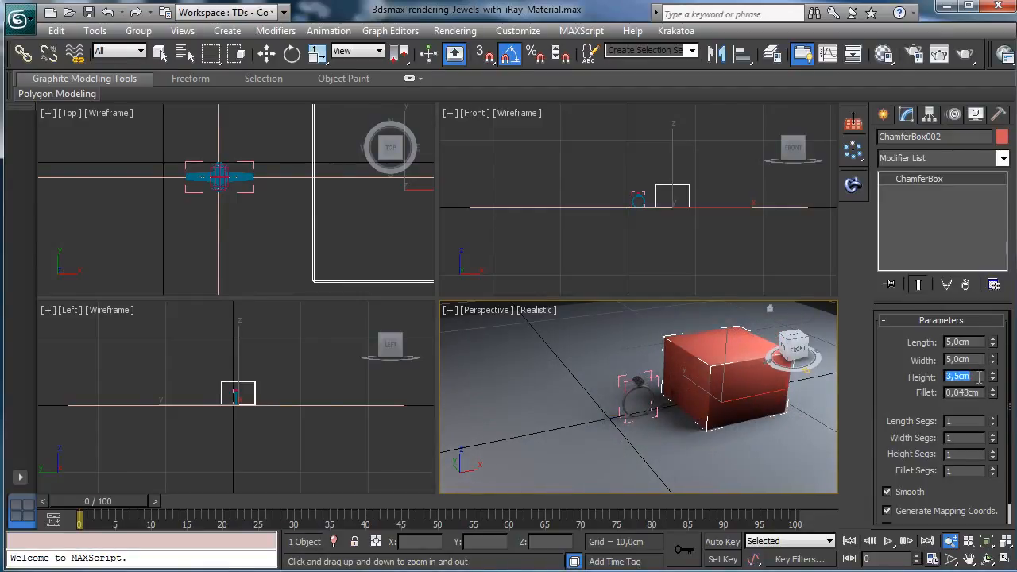
{"action": "type", "text": "4"}
{"action": "key", "text": "Return"}
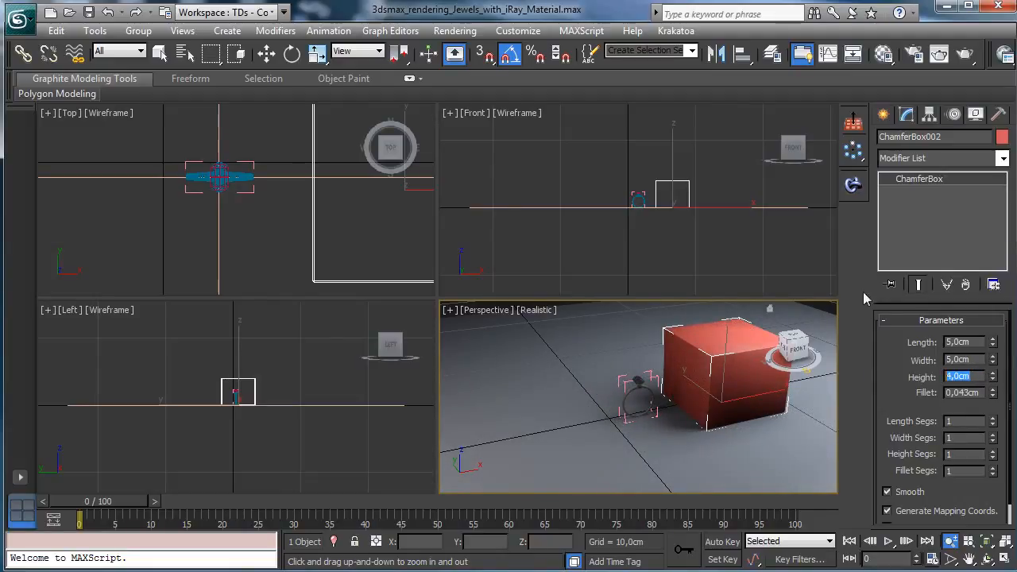
{"action": "key", "text": "Return"}
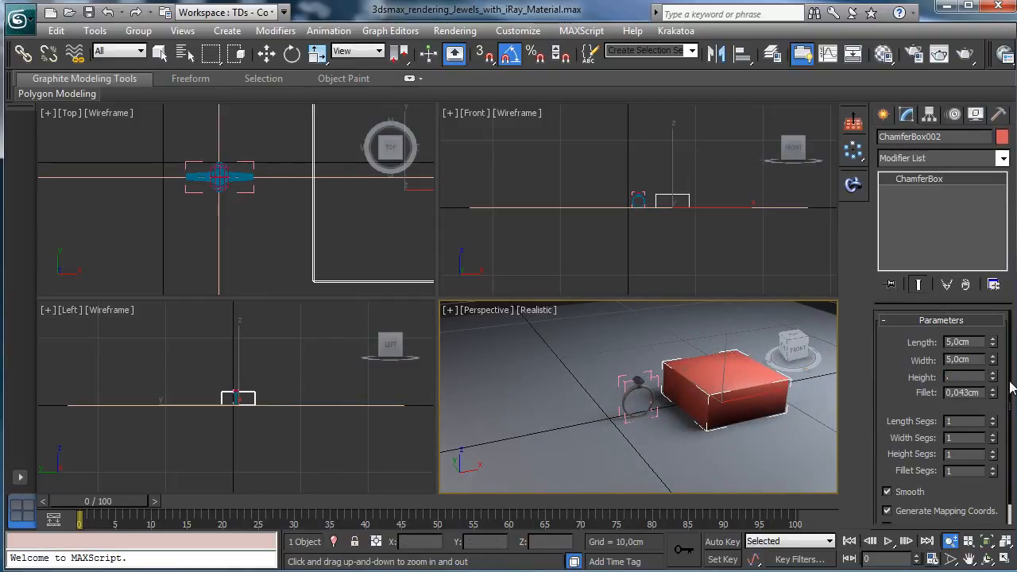
Step: Set the chamfer box's height to 2.5 cm
{"action": "left_click_drag", "start_coordinate": [963, 371], "coordinate": [873, 372]}
{"action": "type", "text": "5"}
{"action": "key", "text": "Return"}
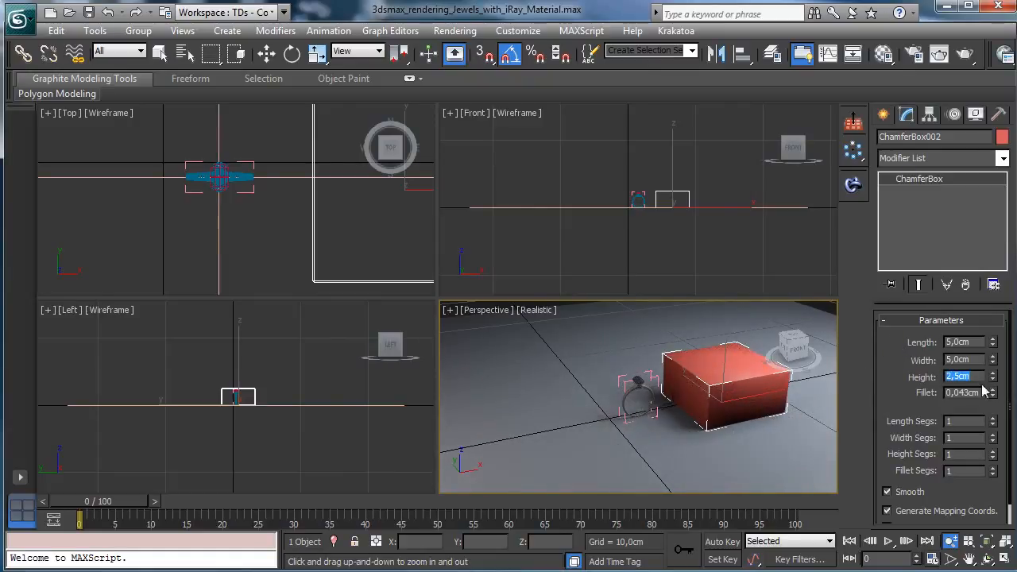
Step: Round the box's edges with a fillet of about 0.193 cm and 4 fillet segments
{"action": "left_click_drag", "start_coordinate": [993, 390], "coordinate": [978, 362]}
{"action": "left_click_drag", "start_coordinate": [992, 470], "coordinate": [988, 457]}
{"action": "left_click_drag", "start_coordinate": [991, 398], "coordinate": [993, 399]}
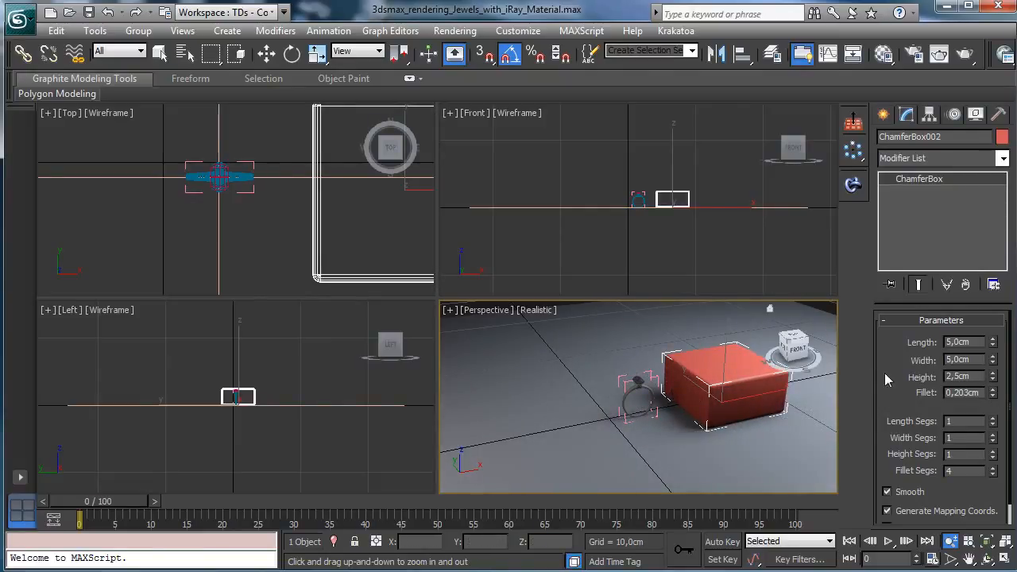
{"action": "left_click_drag", "start_coordinate": [993, 397], "coordinate": [993, 400]}
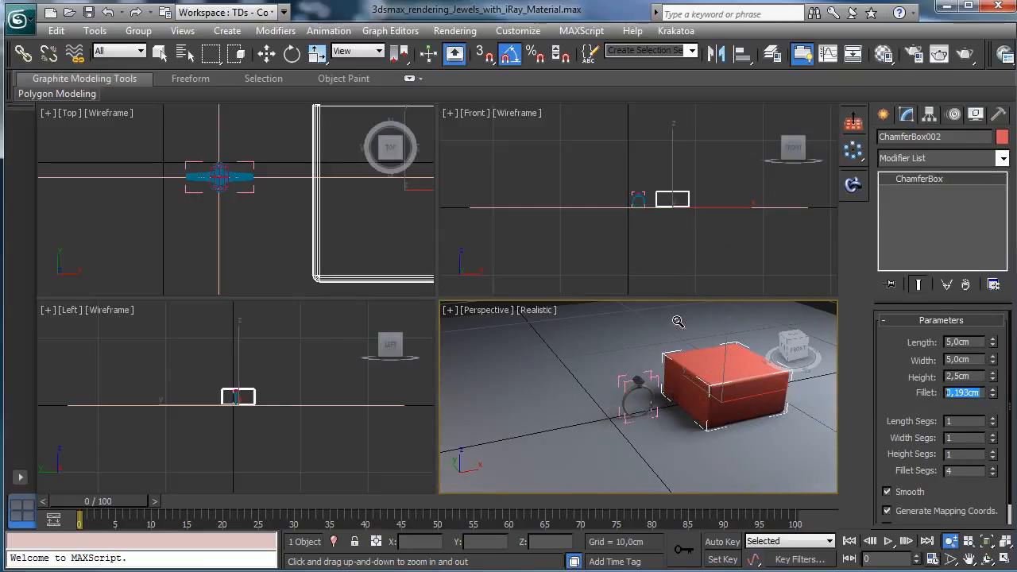
Step: Clone the box straight upward as an independent copy at about Z 2.37 cm to form the lid
{"action": "left_click", "coordinate": [266, 53]}
{"action": "left_click", "coordinate": [676, 166]}
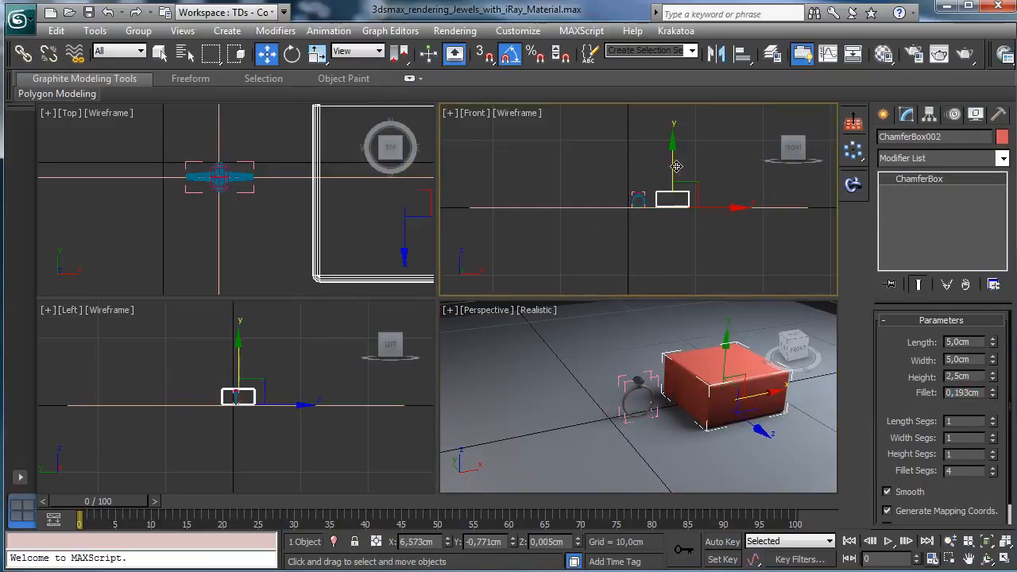
{"action": "left_click_drag", "start_coordinate": [674, 166], "coordinate": [666, 156], "text": "shift"}
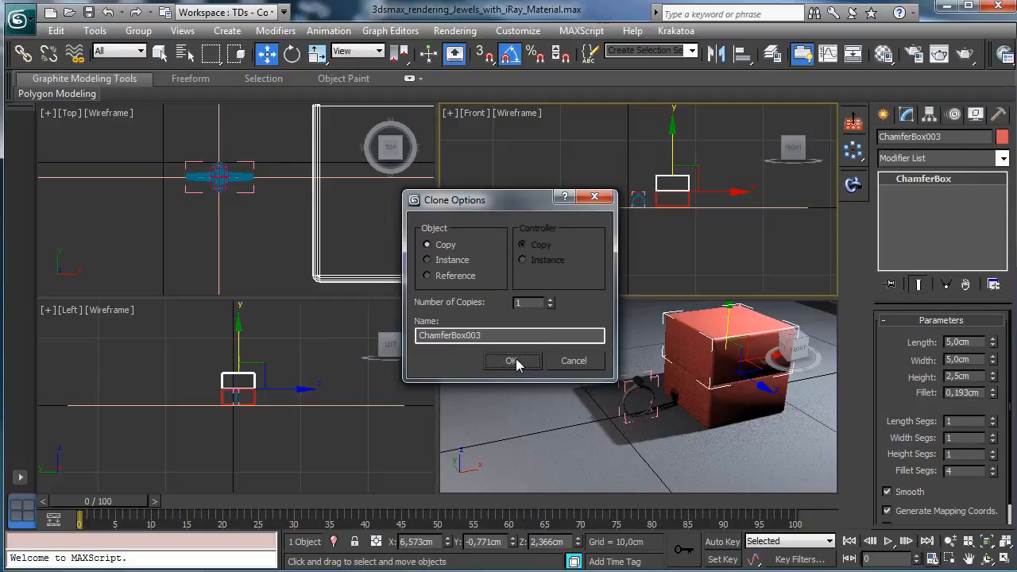
{"action": "left_click", "coordinate": [513, 361]}
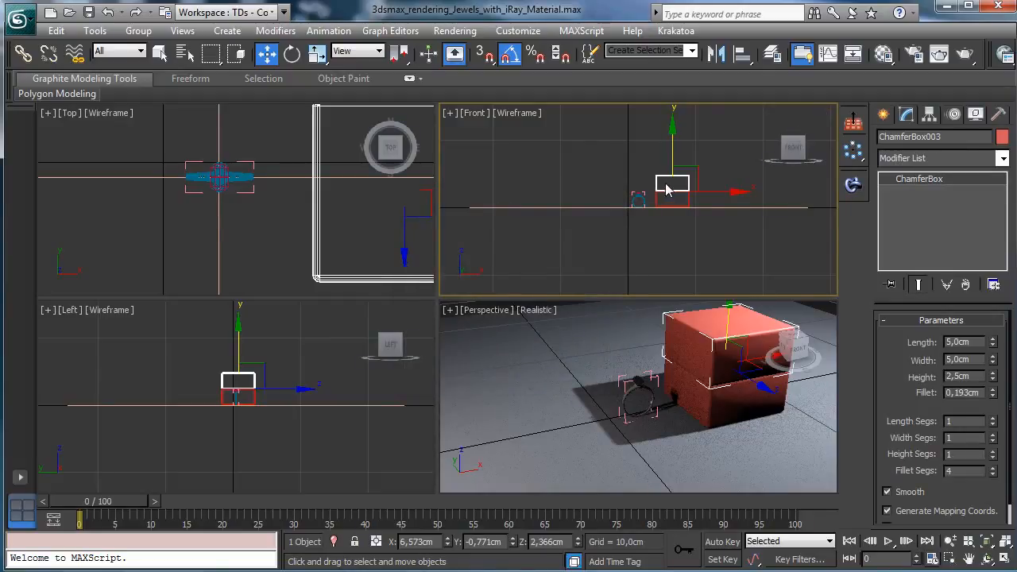
Step: Convert the upper box to an Editable Poly
{"action": "right_click", "coordinate": [687, 337]}
{"action": "right_click", "coordinate": [687, 342]}
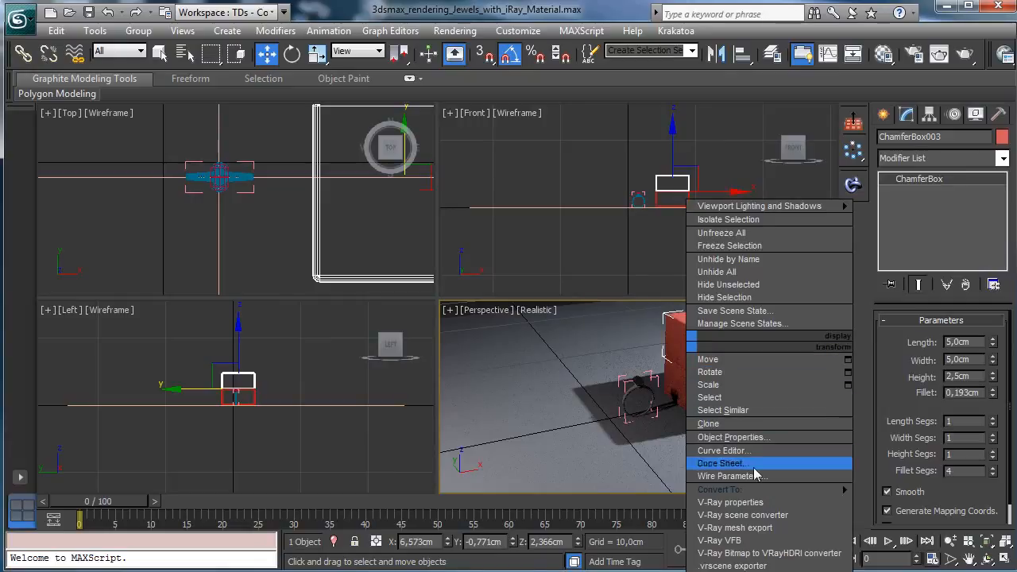
{"action": "mouse_move", "coordinate": [775, 494]}
{"action": "left_click", "coordinate": [630, 503]}
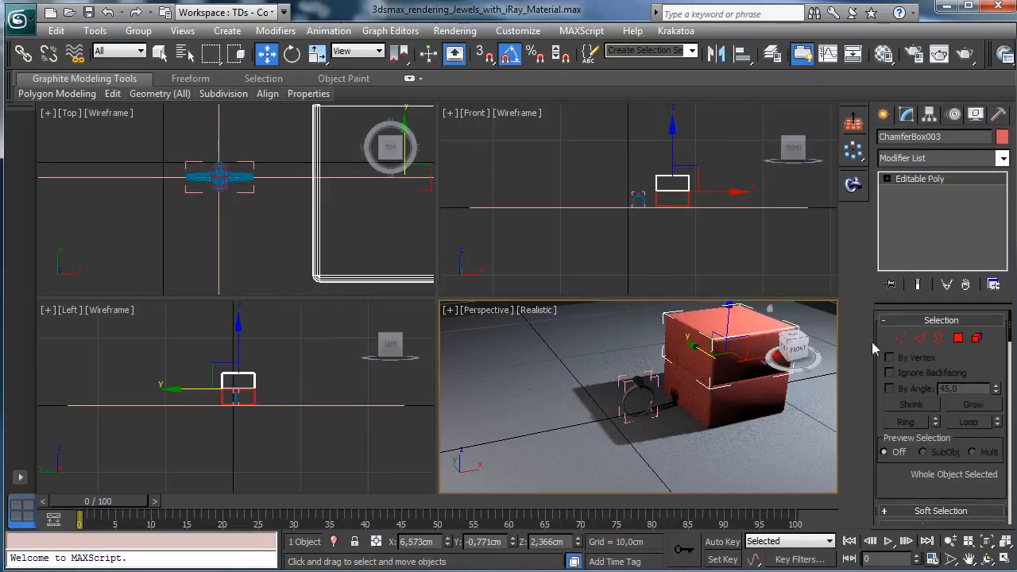
Step: Select the lid's top vertices and scale them to about 87% in X and Y to taper the lid
{"action": "key", "text": "1"}
{"action": "left_click_drag", "start_coordinate": [633, 156], "coordinate": [715, 184]}
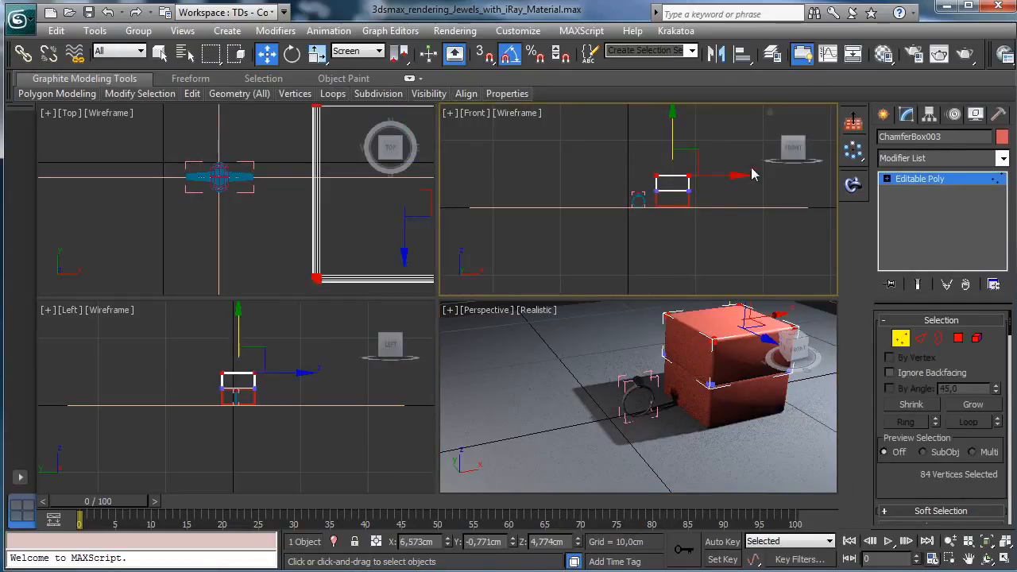
{"action": "left_click", "coordinate": [390, 250]}
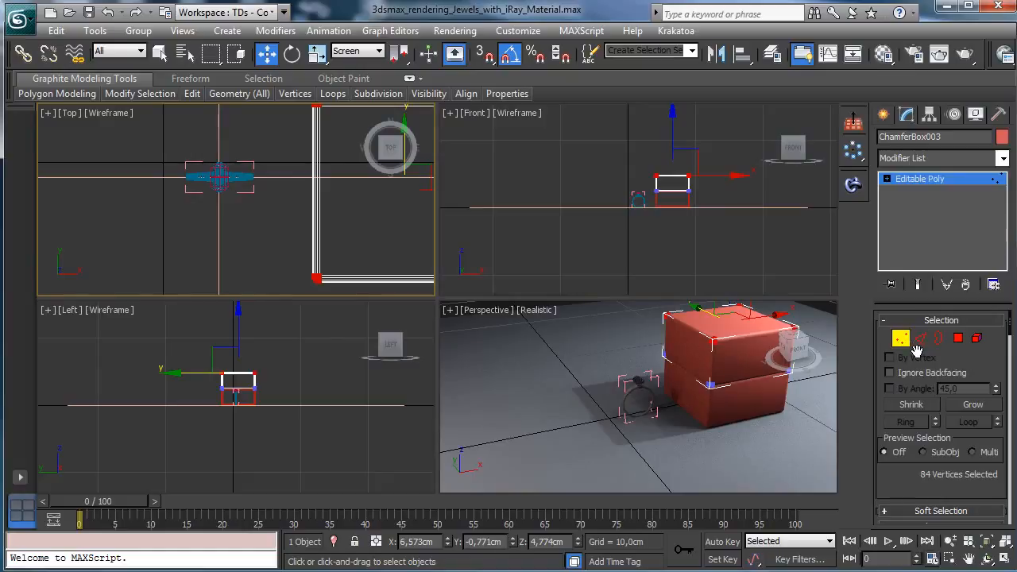
{"action": "left_click", "coordinate": [315, 54]}
{"action": "right_click", "coordinate": [573, 184]}
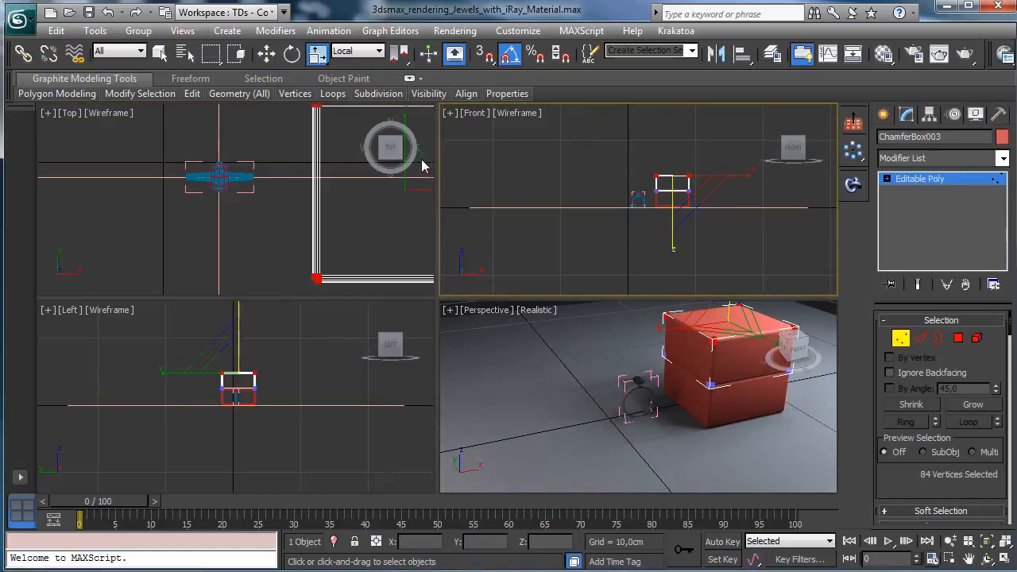
{"action": "right_click", "coordinate": [422, 166]}
{"action": "left_click_drag", "start_coordinate": [422, 168], "coordinate": [421, 174]}
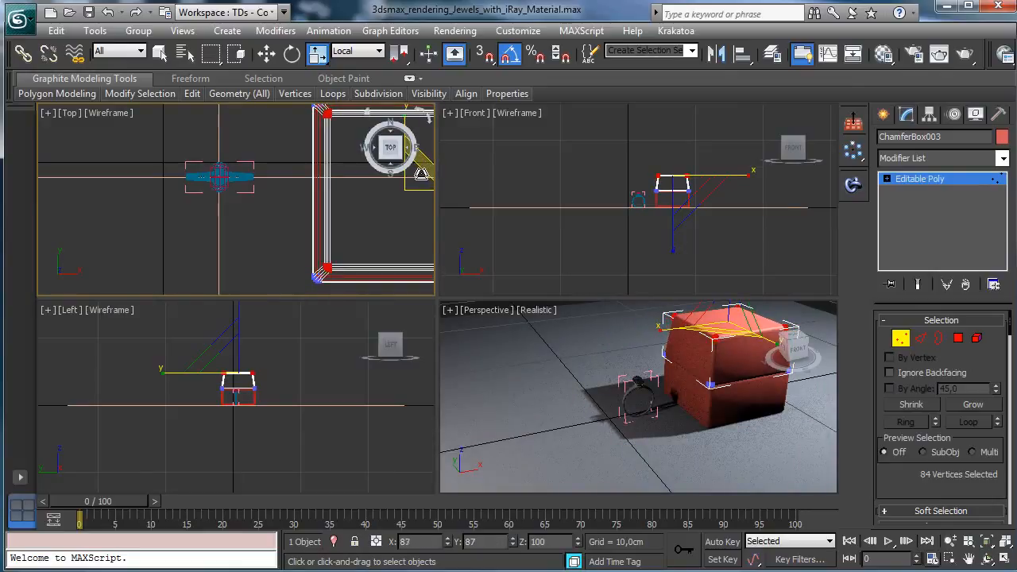
Step: Lower the lid's top vertices to about Z 3.94 cm and leave vertex editing
{"action": "left_click", "coordinate": [266, 53]}
{"action": "right_click", "coordinate": [659, 139]}
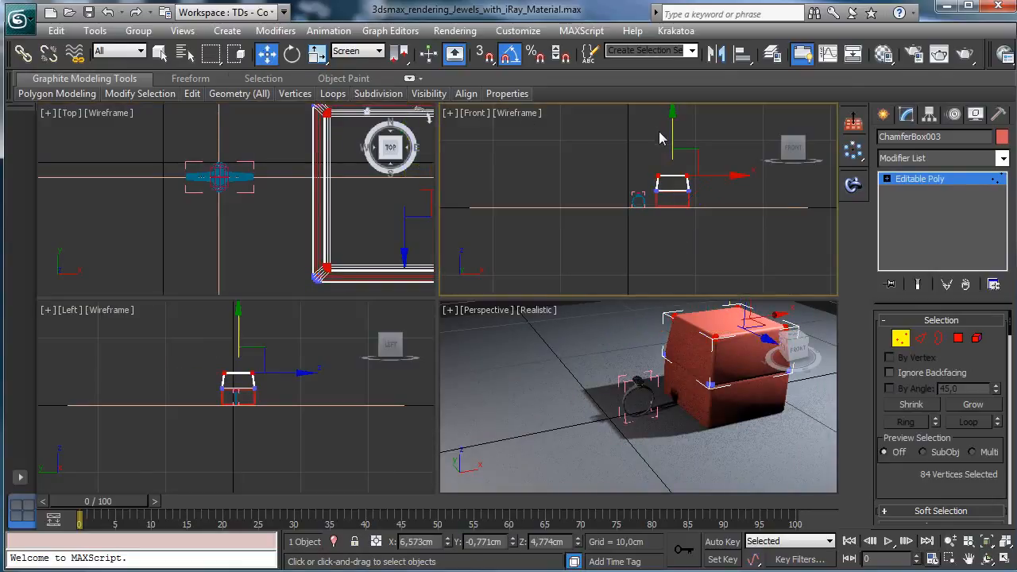
{"action": "left_click_drag", "start_coordinate": [672, 131], "coordinate": [672, 137]}
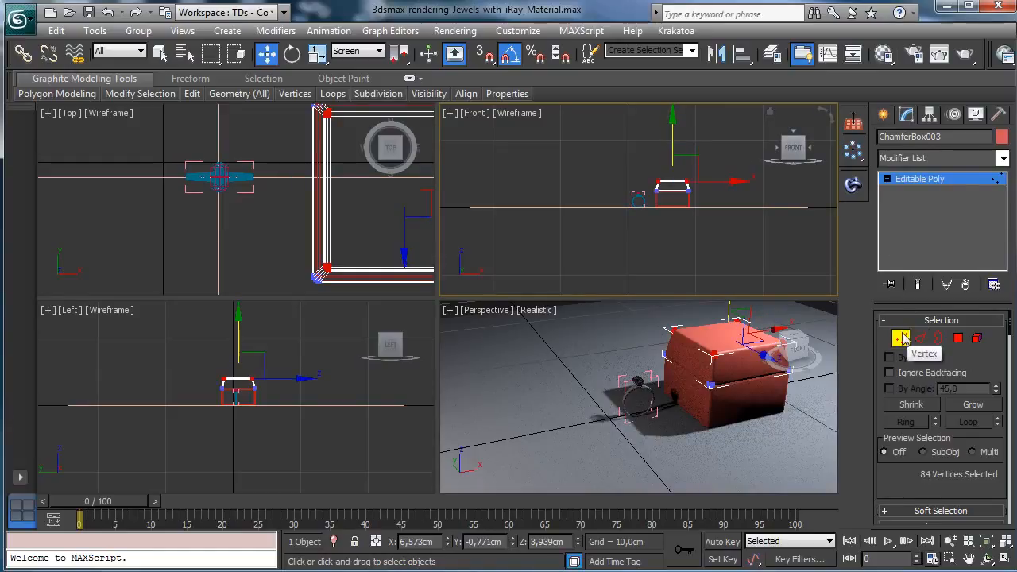
{"action": "left_click", "coordinate": [903, 338]}
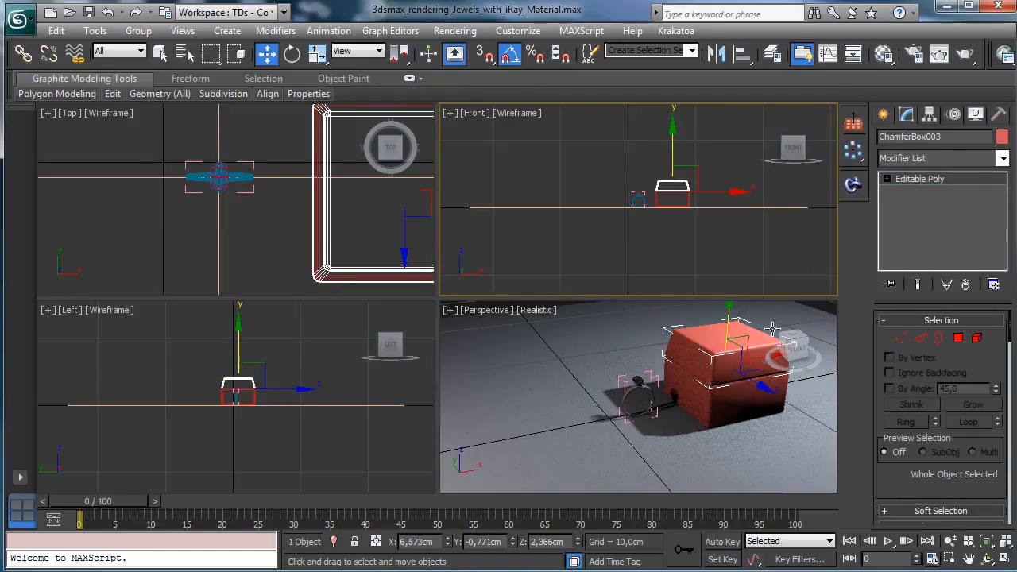
Step: Raise the lid slightly above the base box to about Z 2.535 cm
{"action": "right_click", "coordinate": [675, 230]}
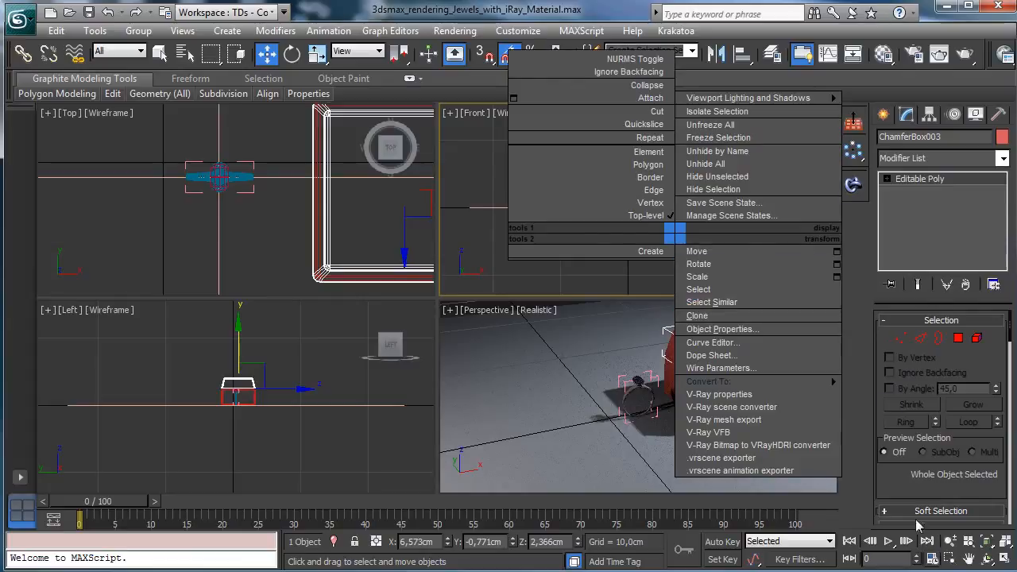
{"action": "left_click", "coordinate": [950, 559]}
{"action": "left_click_drag", "start_coordinate": [609, 159], "coordinate": [739, 244]}
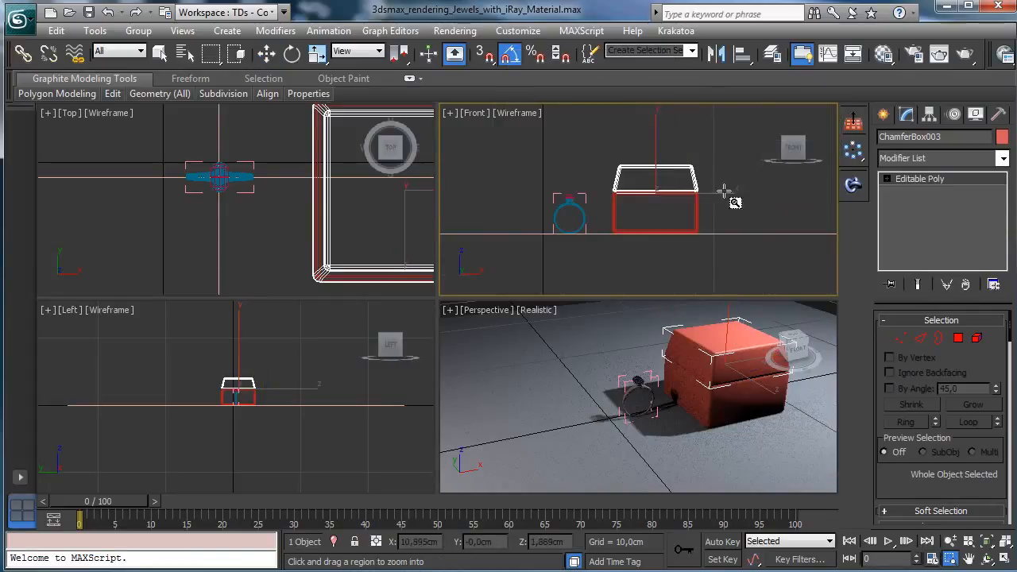
{"action": "left_click_drag", "start_coordinate": [511, 170], "coordinate": [740, 252]}
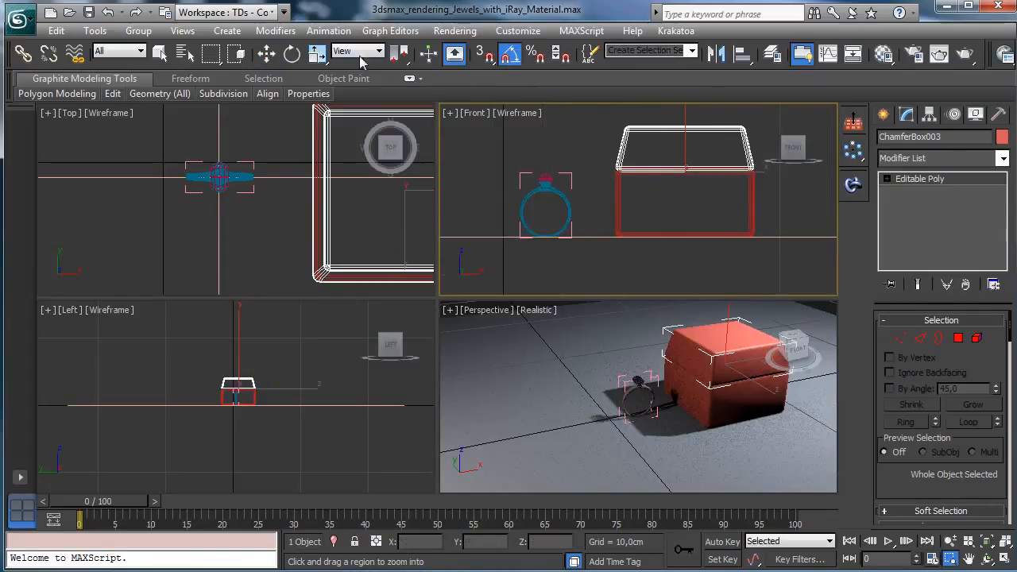
{"action": "left_click", "coordinate": [266, 53]}
{"action": "left_click_drag", "start_coordinate": [687, 133], "coordinate": [682, 129]}
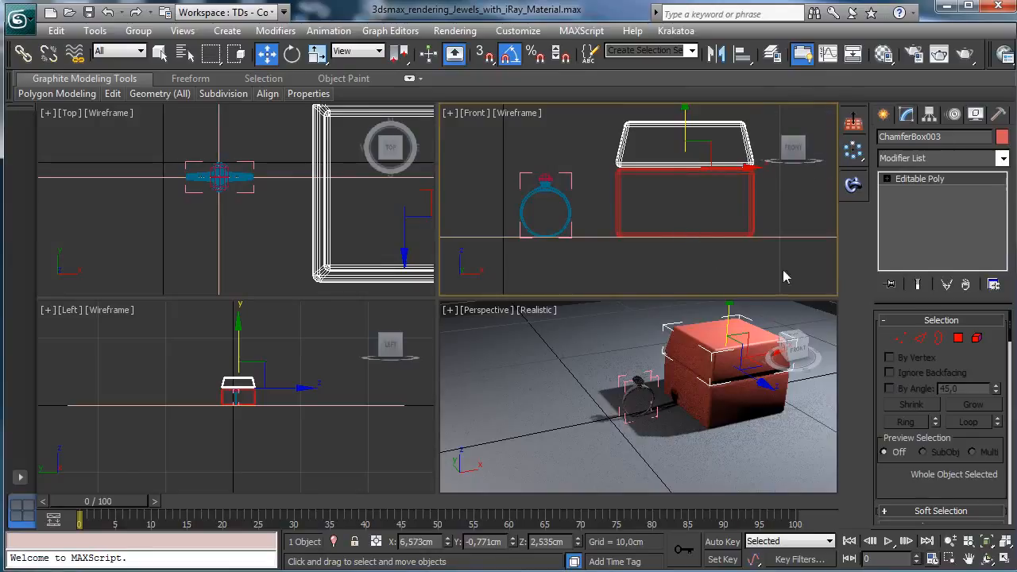
Step: Try to move only the lid's pivot toward the back of the box, and undo the move
{"action": "left_click", "coordinate": [929, 116]}
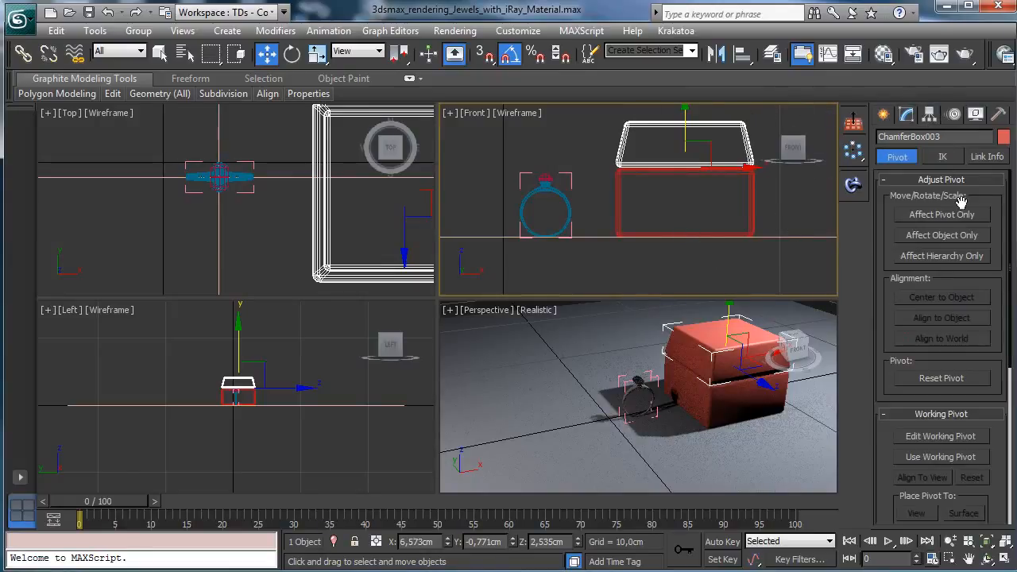
{"action": "left_click", "coordinate": [927, 217]}
{"action": "right_click", "coordinate": [338, 410]}
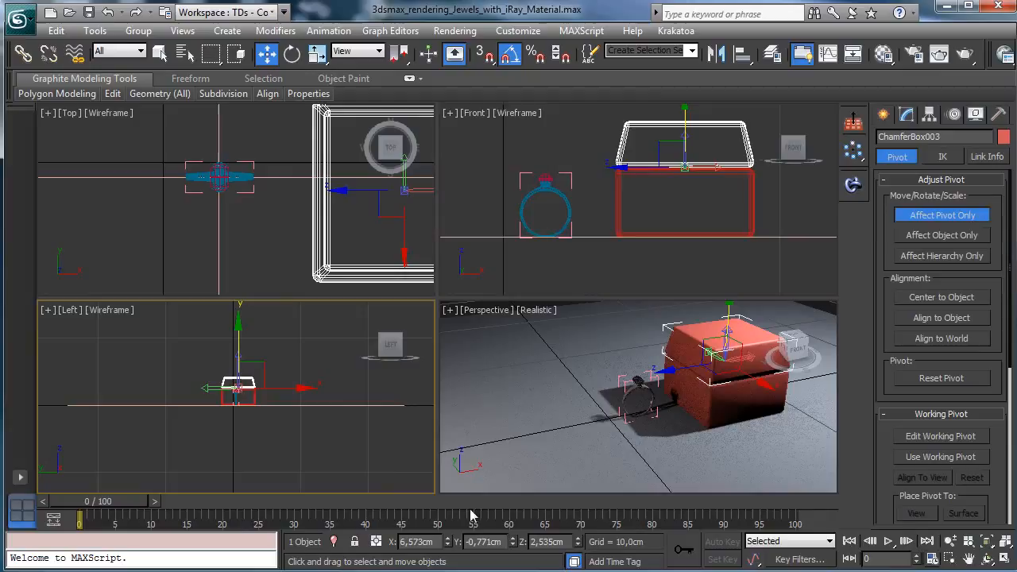
{"action": "left_click", "coordinate": [946, 560]}
{"action": "left_click_drag", "start_coordinate": [206, 375], "coordinate": [282, 425]}
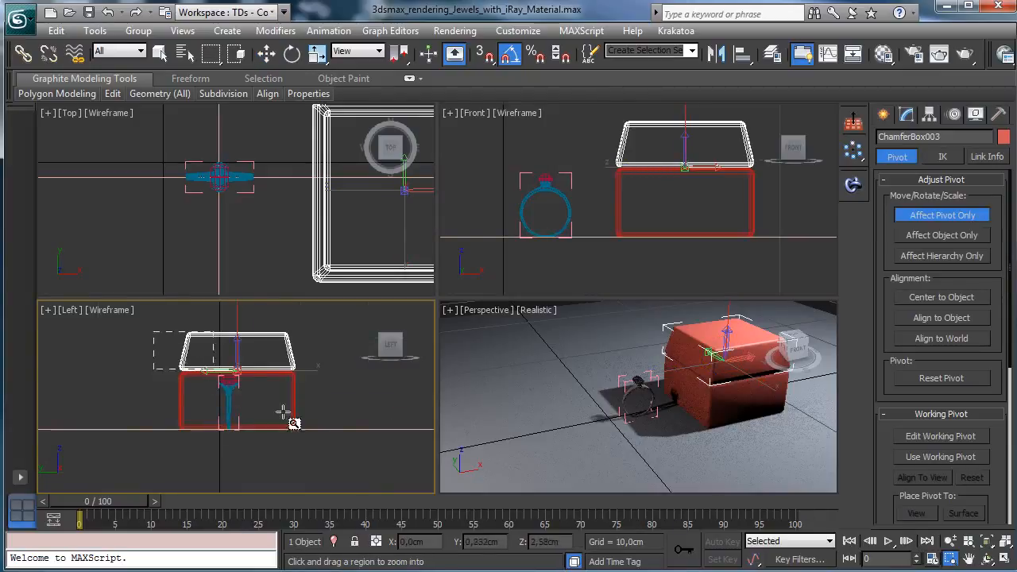
{"action": "left_click", "coordinate": [267, 53]}
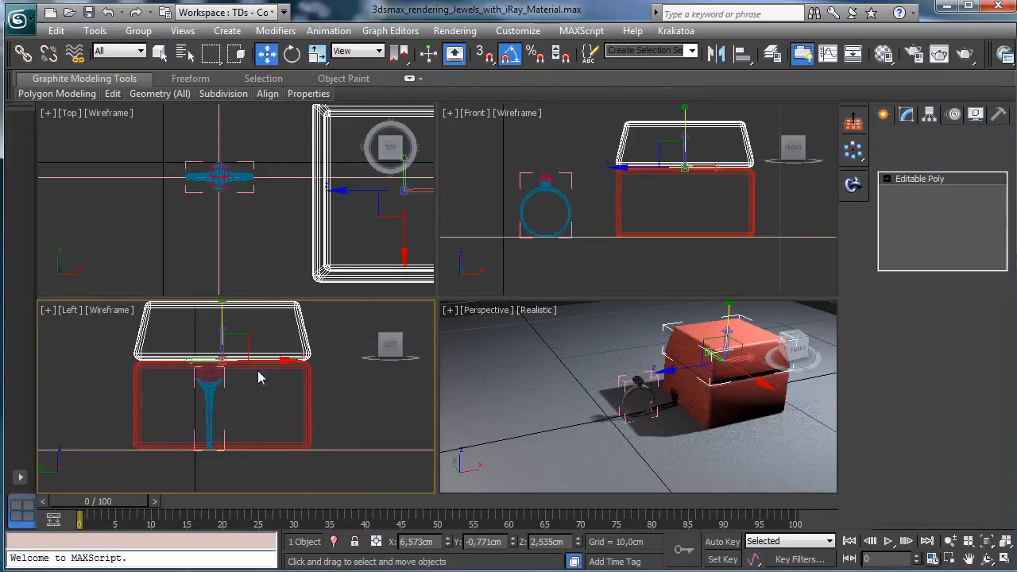
{"action": "left_click_drag", "start_coordinate": [274, 361], "coordinate": [220, 361]}
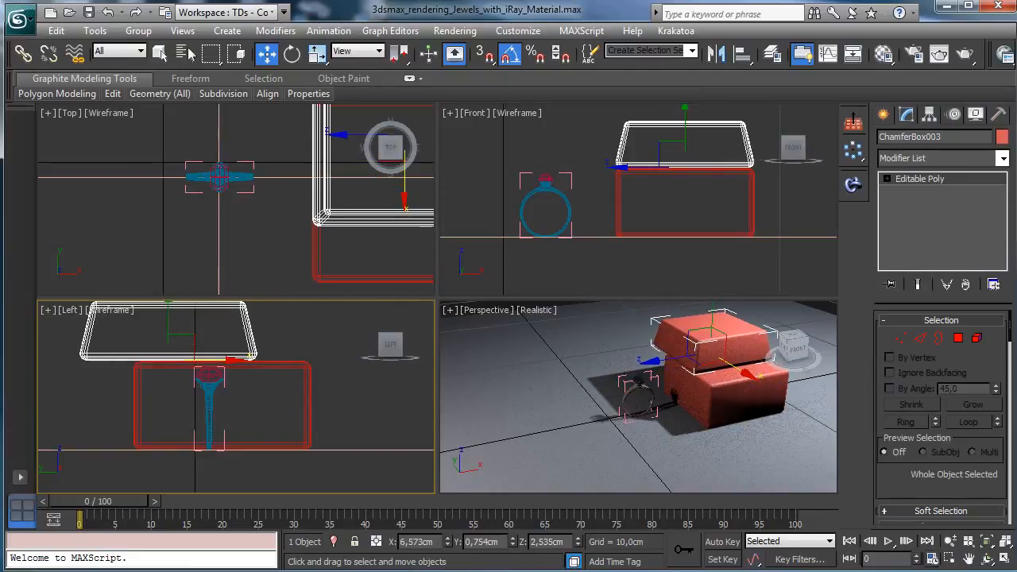
{"action": "left_click", "coordinate": [106, 12]}
Step: Move only the lid's pivot to the box's back edge, at about Y 1.517 cm, and leave pivot editing
{"action": "left_click", "coordinate": [956, 114]}
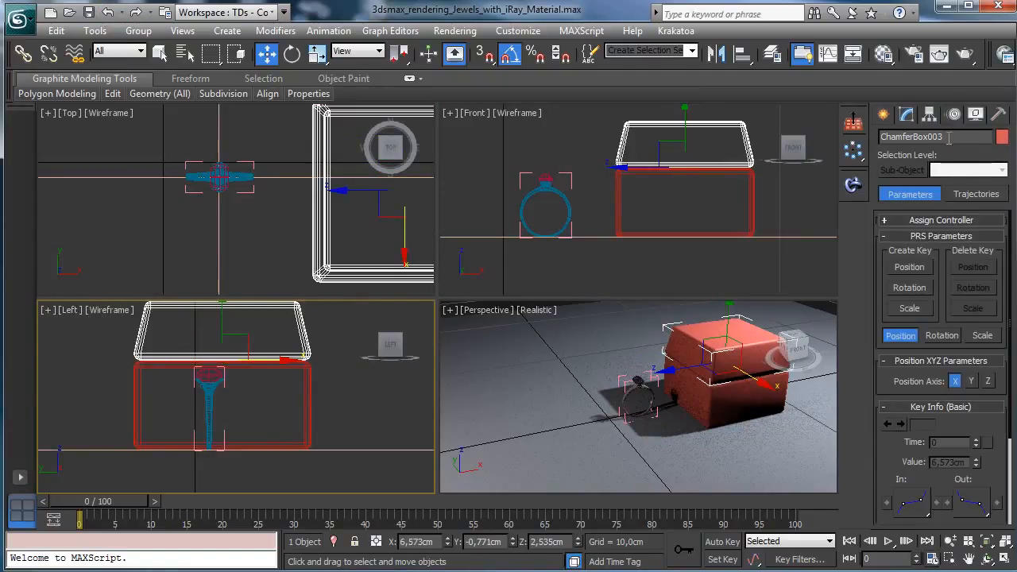
{"action": "left_click", "coordinate": [971, 115]}
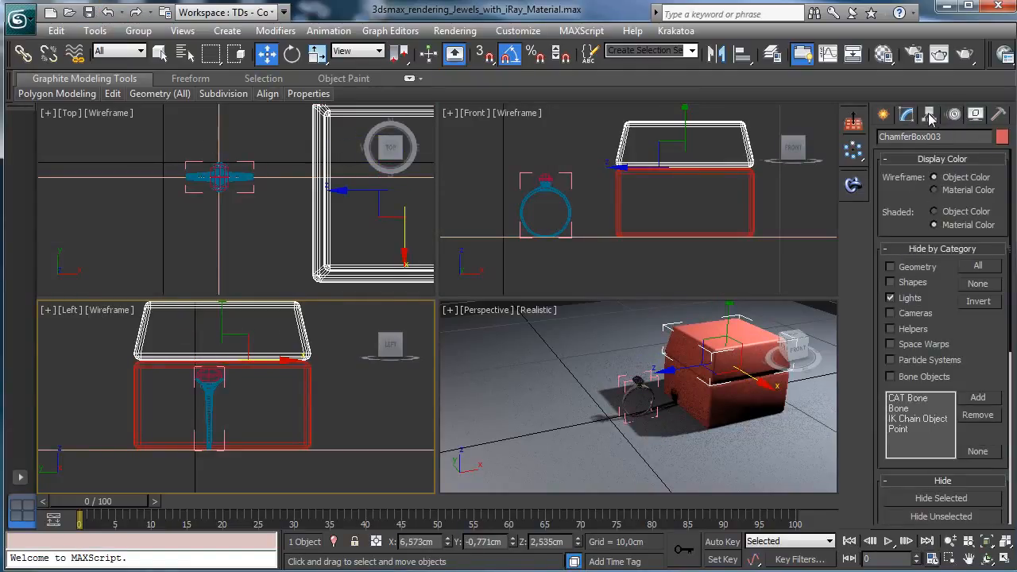
{"action": "left_click", "coordinate": [930, 116]}
{"action": "left_click", "coordinate": [941, 217]}
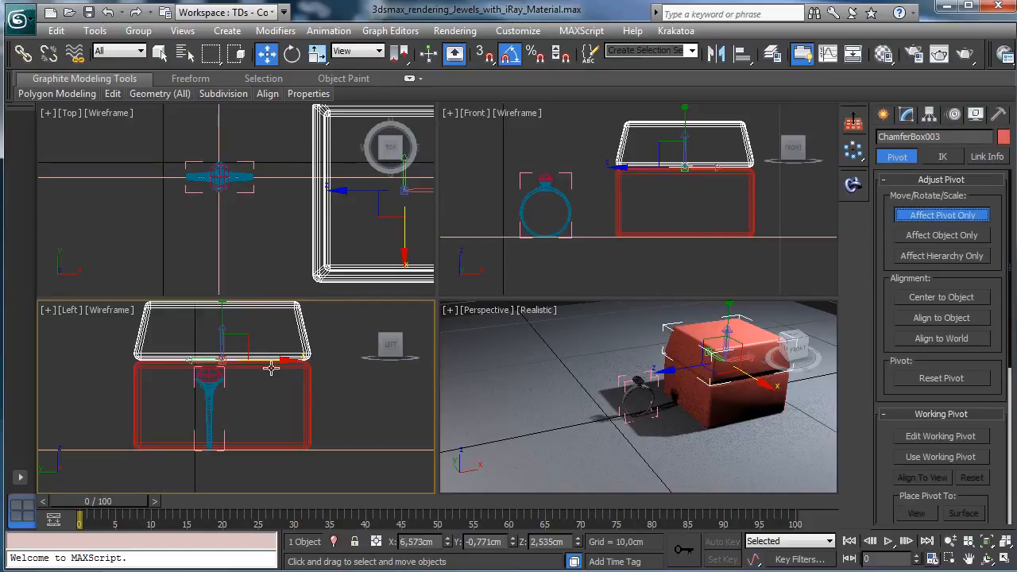
{"action": "left_click_drag", "start_coordinate": [278, 361], "coordinate": [192, 355]}
{"action": "left_click", "coordinate": [951, 215]}
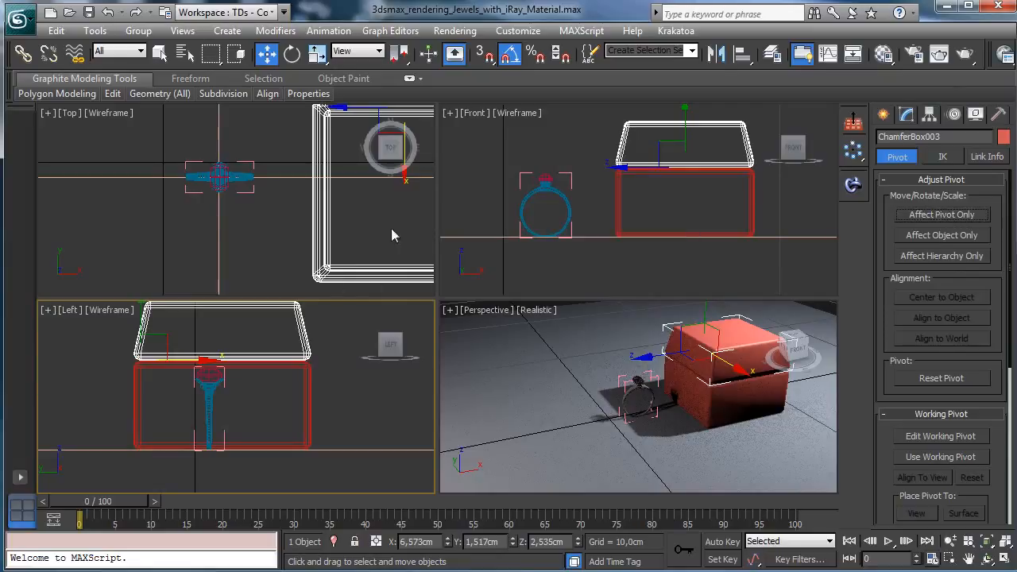
Step: Add an XForm modifier to the lid and rotate its gizmo about -105° around X to swing the lid open
{"action": "left_click", "coordinate": [908, 114]}
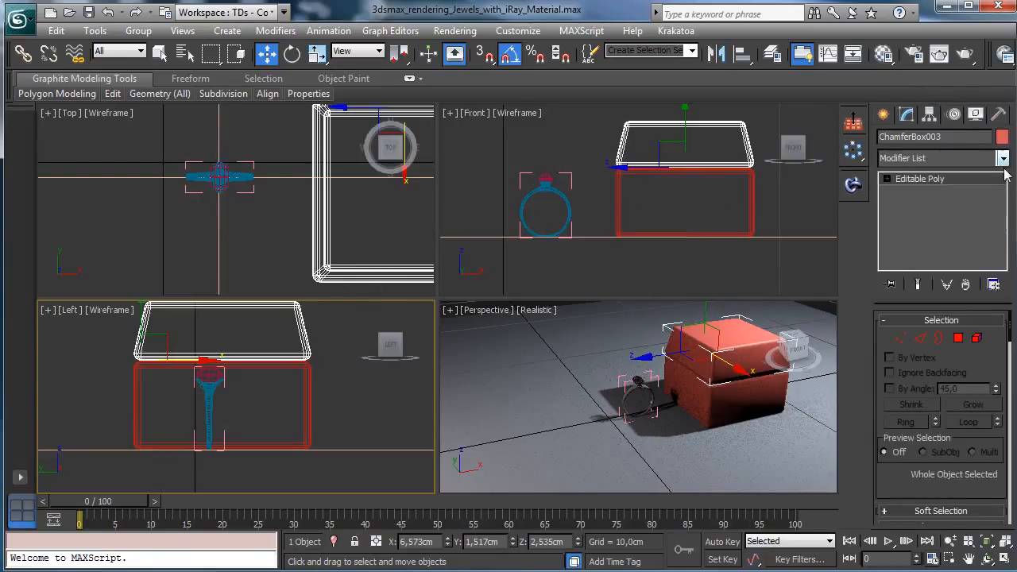
{"action": "left_click", "coordinate": [1003, 158]}
{"action": "scroll", "coordinate": [941, 358], "scroll_direction": "down", "scroll_amount": 15}
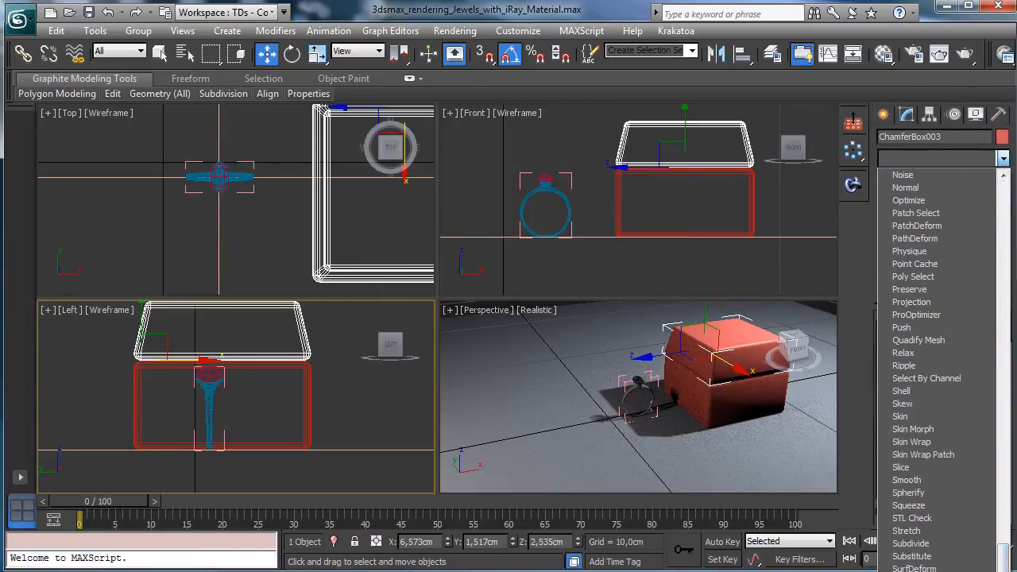
{"action": "left_click", "coordinate": [914, 571]}
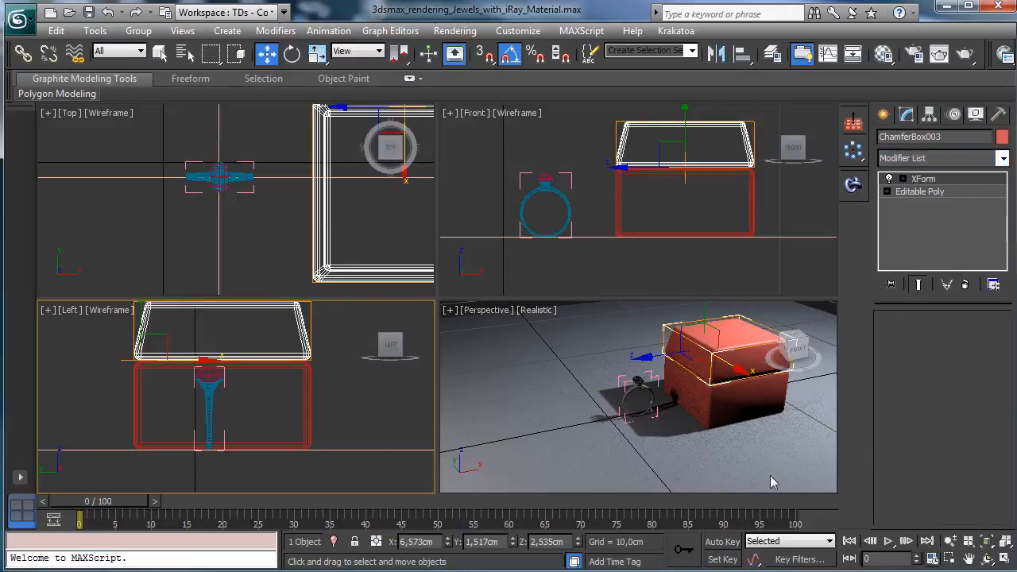
{"action": "left_click", "coordinate": [902, 178]}
{"action": "left_click", "coordinate": [930, 192]}
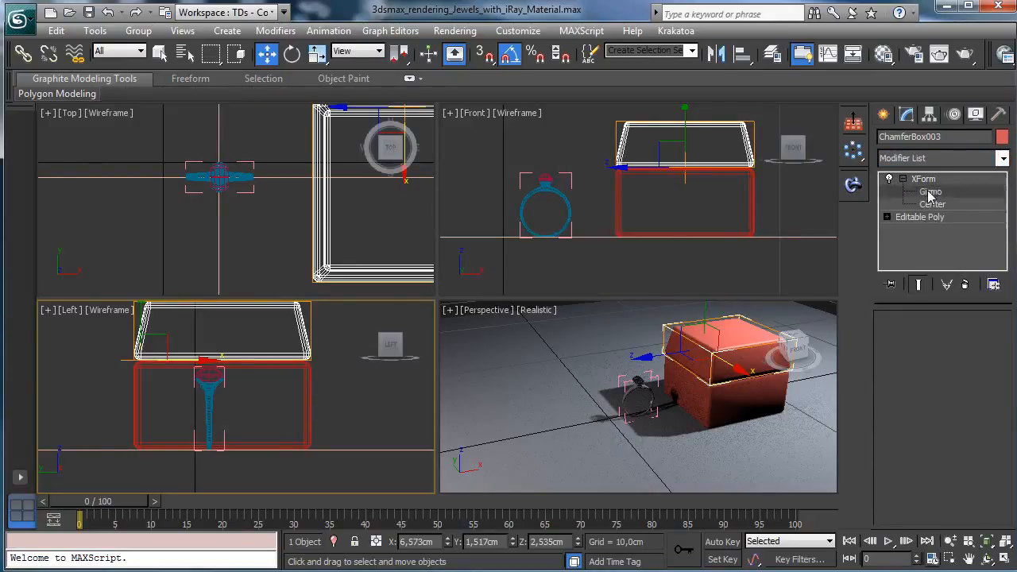
{"action": "left_click", "coordinate": [293, 54]}
{"action": "left_click_drag", "start_coordinate": [189, 326], "coordinate": [108, 282]}
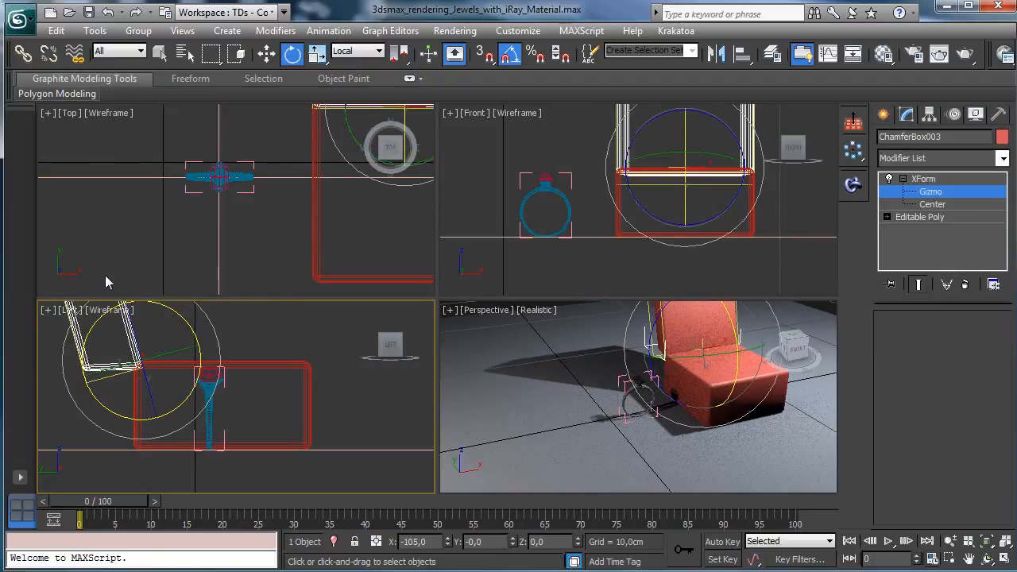
Step: Leave the lid's gizmo editing, maximize the perspective view, and convert the base box to an editable poly
{"action": "left_click", "coordinate": [699, 385]}
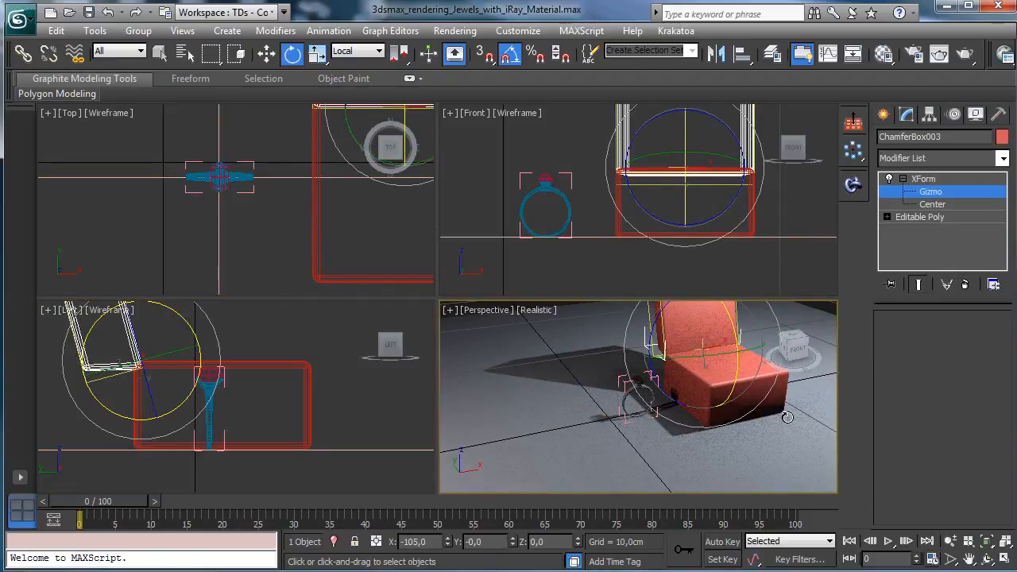
{"action": "left_click", "coordinate": [986, 542]}
{"action": "left_click", "coordinate": [950, 541]}
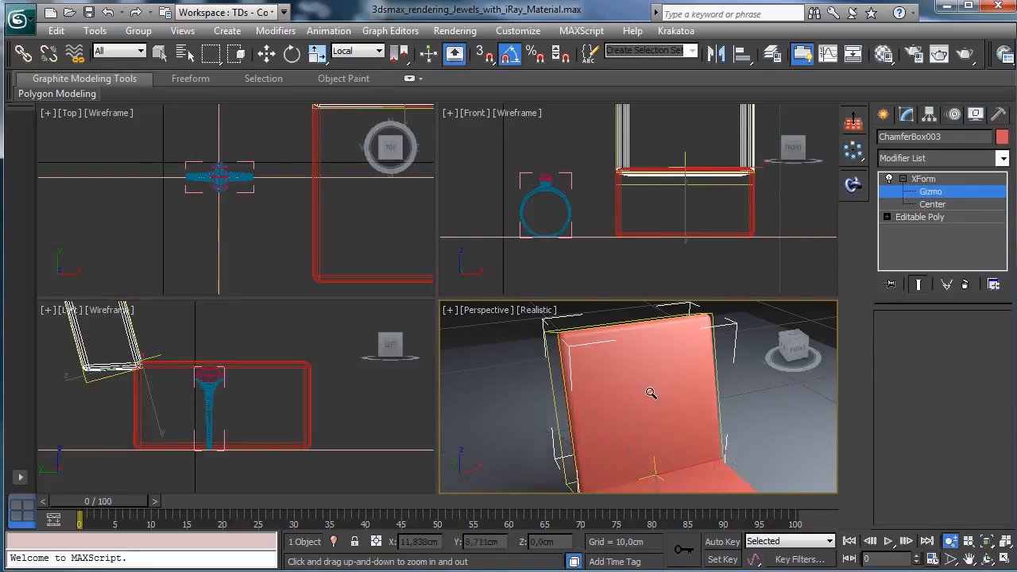
{"action": "left_click_drag", "start_coordinate": [646, 390], "coordinate": [678, 399]}
{"action": "left_click", "coordinate": [969, 560]}
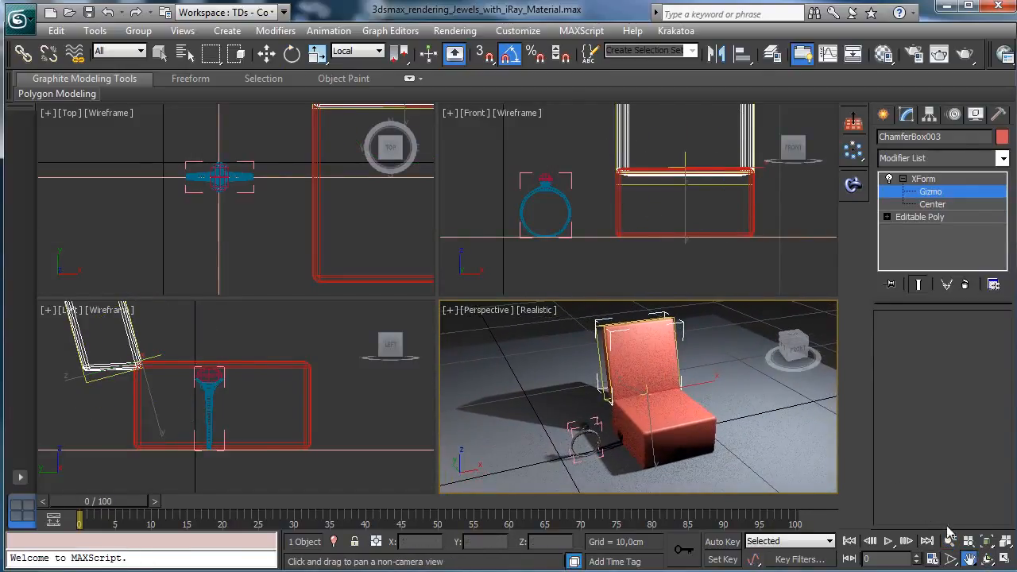
{"action": "left_click", "coordinate": [1005, 559]}
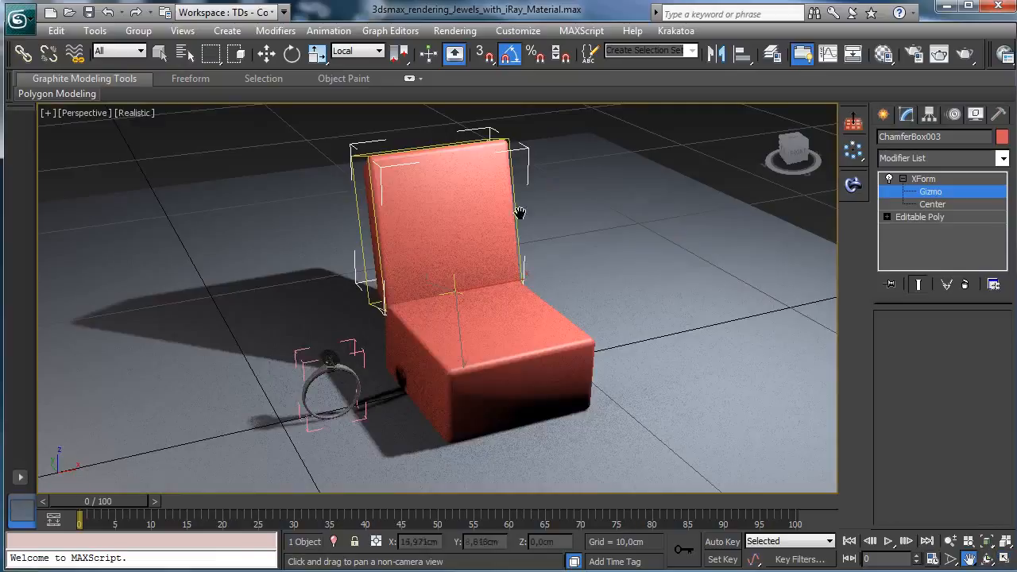
{"action": "left_click", "coordinate": [959, 193]}
{"action": "key", "text": "e"}
{"action": "left_click", "coordinate": [548, 344]}
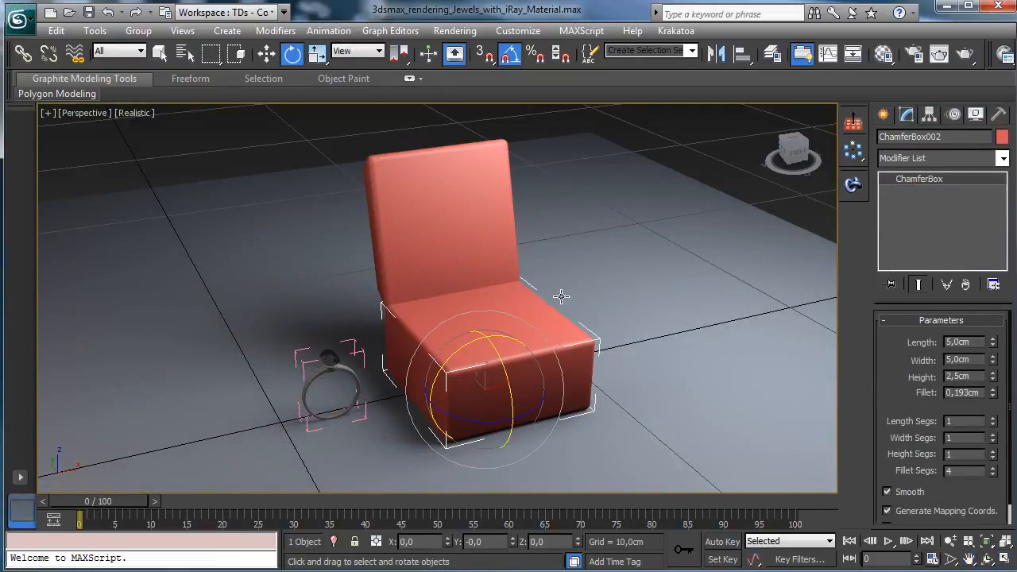
{"action": "right_click", "coordinate": [430, 382]}
{"action": "mouse_move", "coordinate": [453, 515]}
{"action": "left_click", "coordinate": [402, 530]}
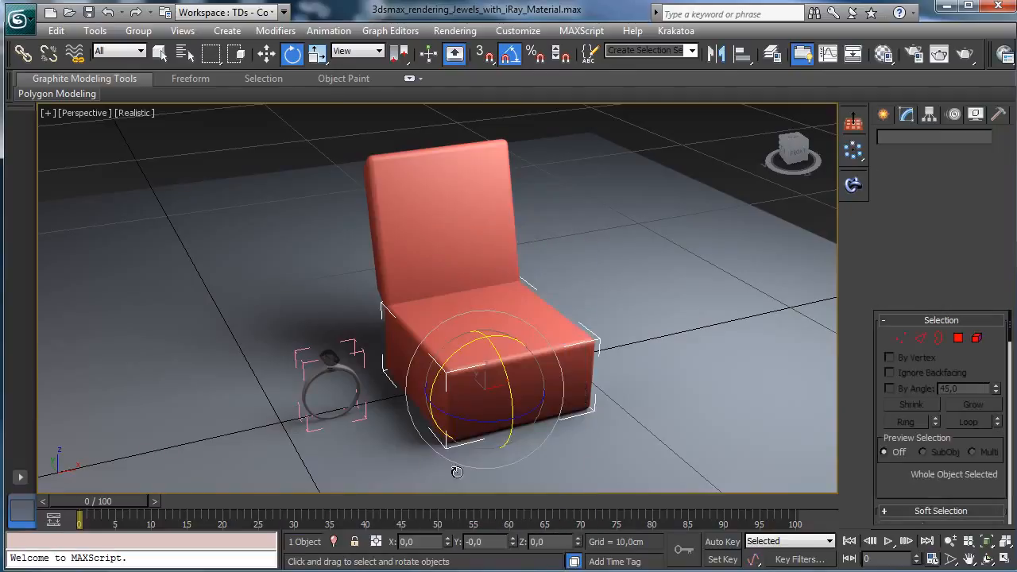
Step: Select the base box's top polygon and display edged faces in the perspective view
{"action": "key", "text": "4"}
{"action": "key", "text": "q"}
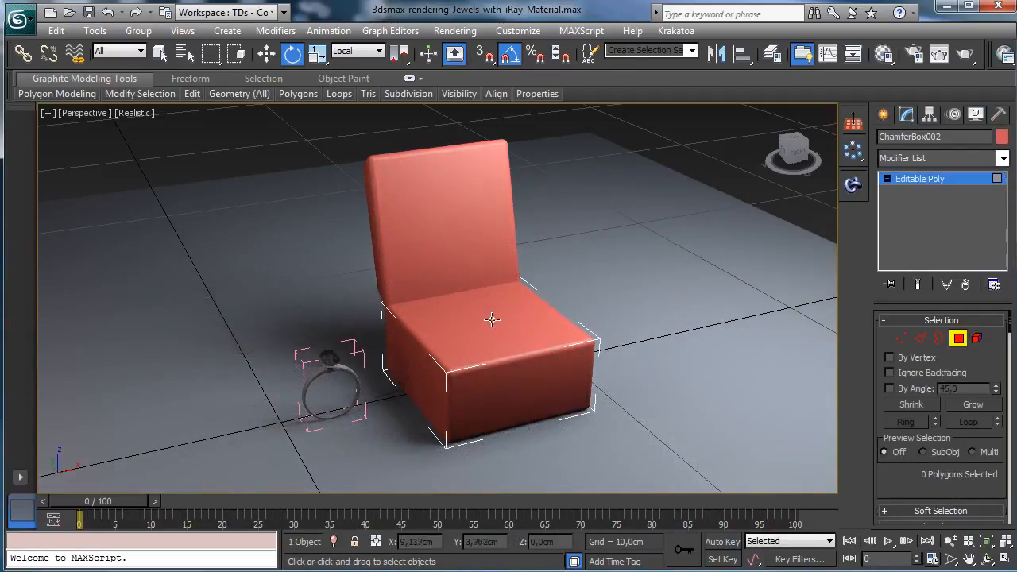
{"action": "left_click", "coordinate": [492, 319]}
{"action": "left_click", "coordinate": [136, 113]}
{"action": "left_click", "coordinate": [193, 188]}
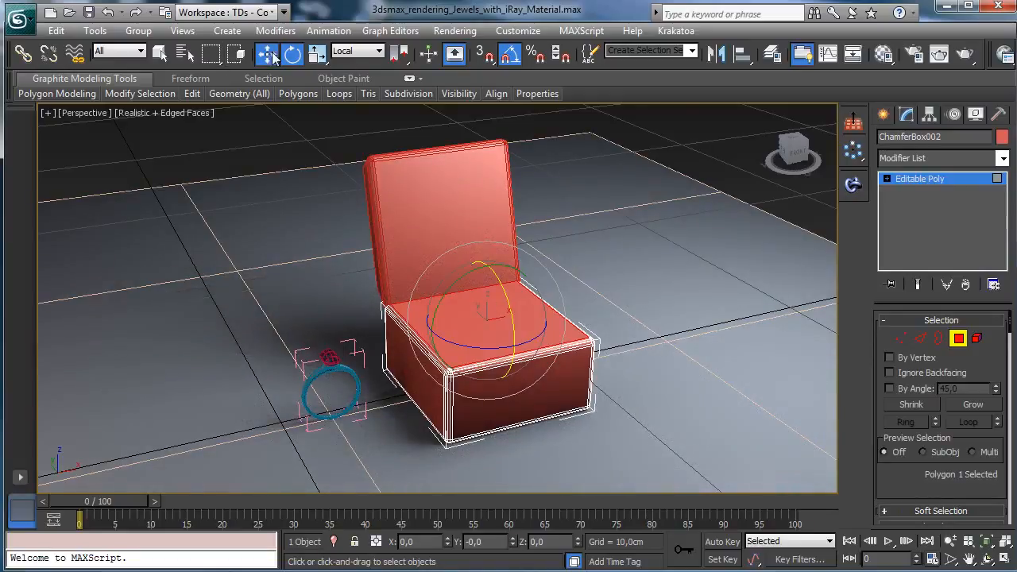
{"action": "key", "text": "w"}
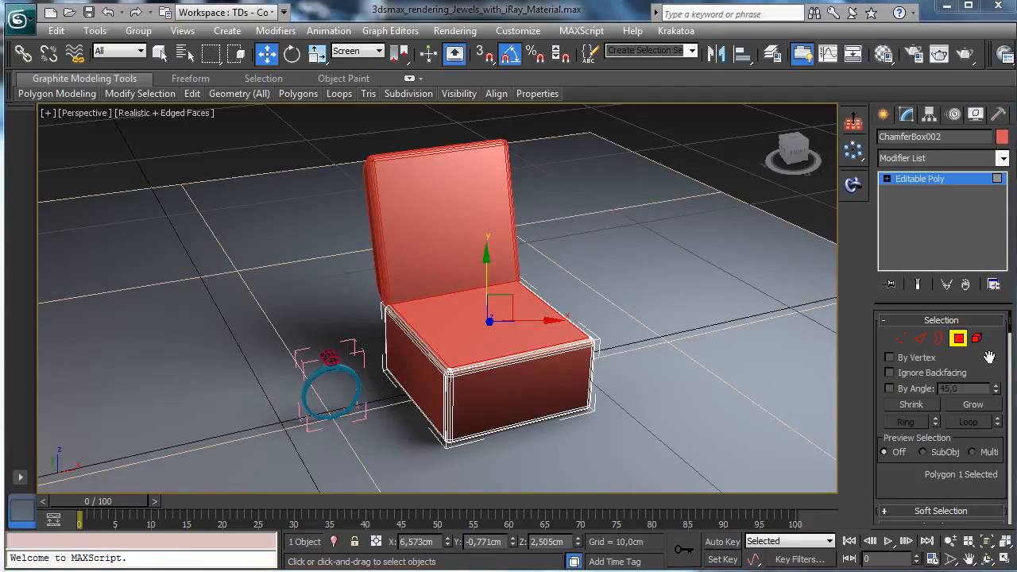
Step: Outline the base's top polygon by about -0.176 cm to shrink it within the rim
{"action": "scroll", "coordinate": [989, 358], "scroll_direction": "down", "scroll_amount": 5}
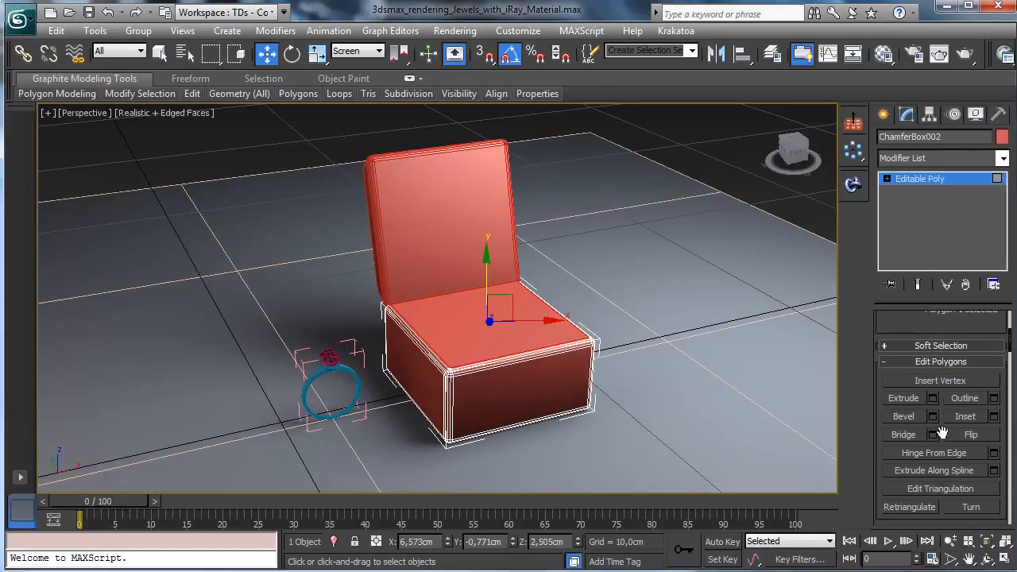
{"action": "left_click", "coordinate": [993, 398]}
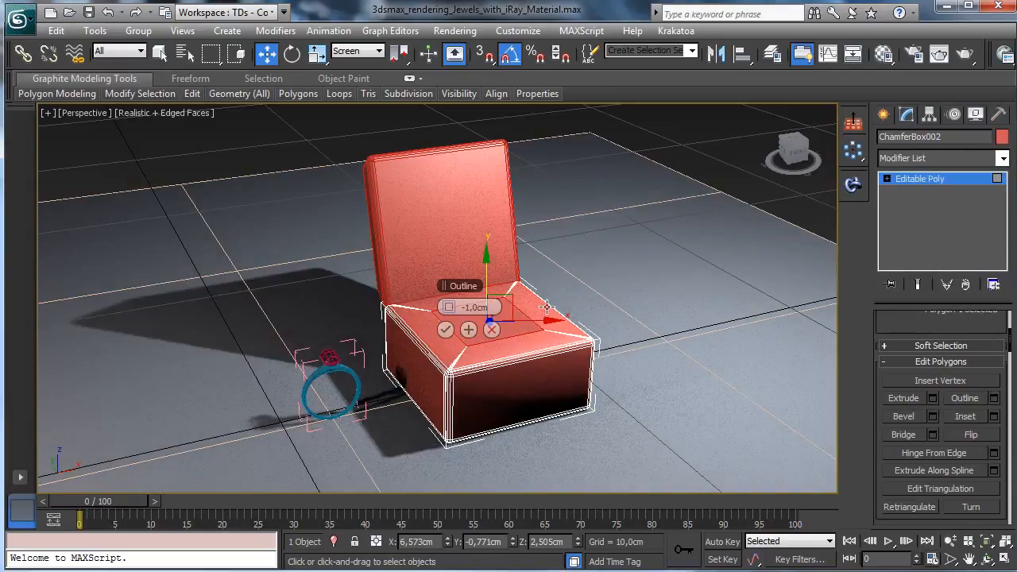
{"action": "left_click_drag", "start_coordinate": [464, 283], "coordinate": [649, 284]}
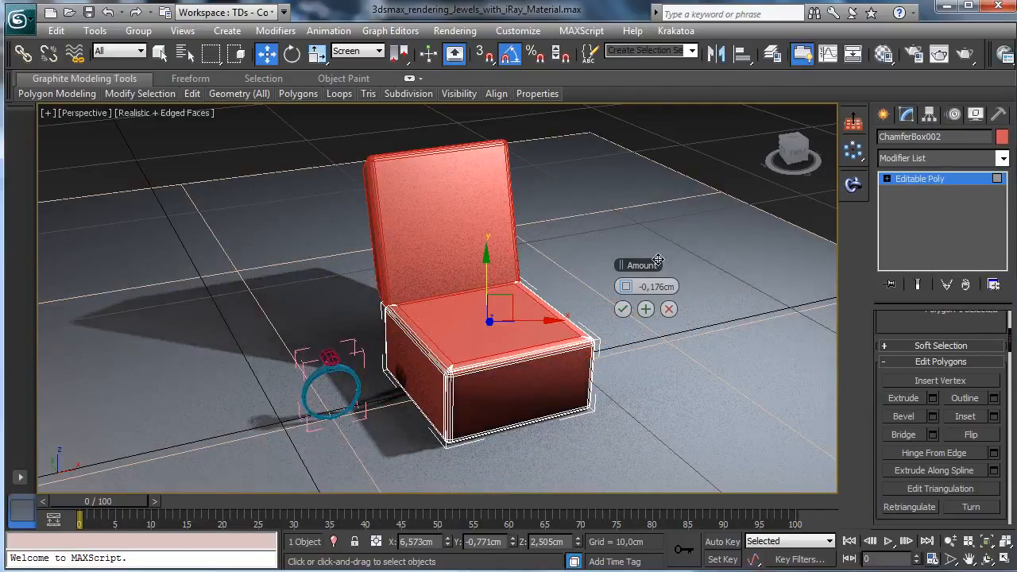
{"action": "left_click", "coordinate": [622, 309]}
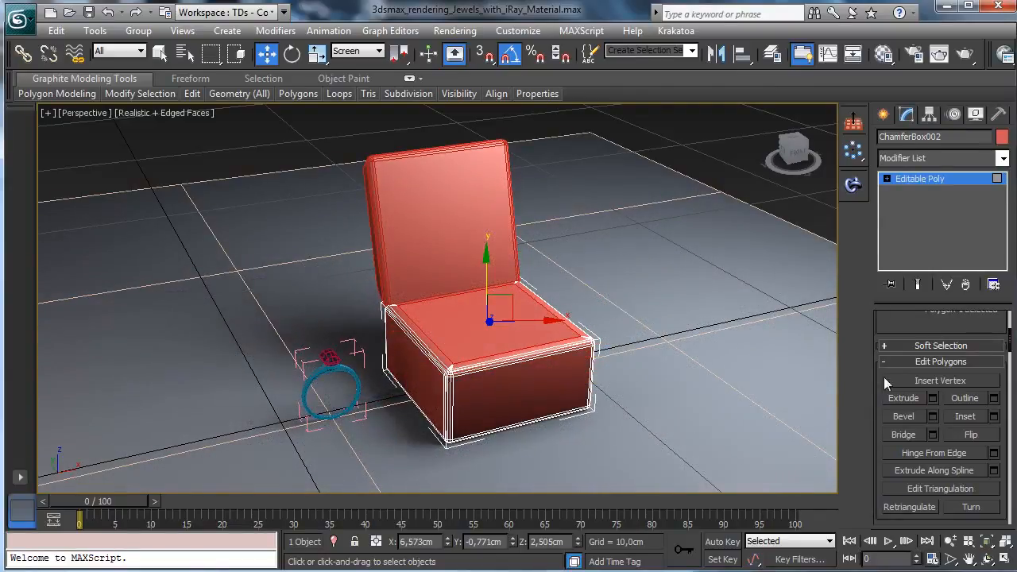
Step: Extrude the base's top polygon downward by about -1.046 cm to hollow out the box
{"action": "left_click", "coordinate": [933, 398]}
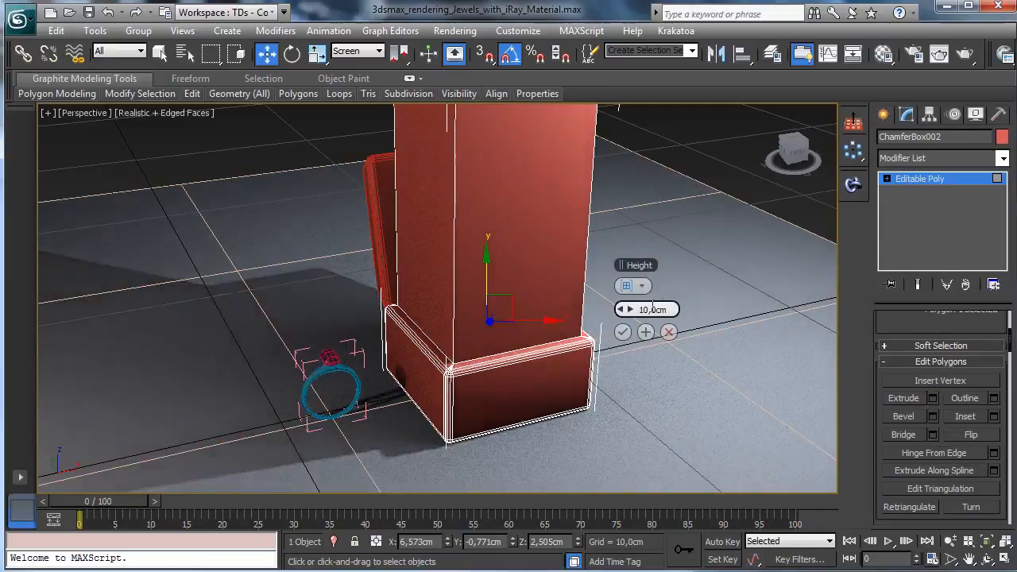
{"action": "left_click_drag", "start_coordinate": [626, 309], "coordinate": [576, 305]}
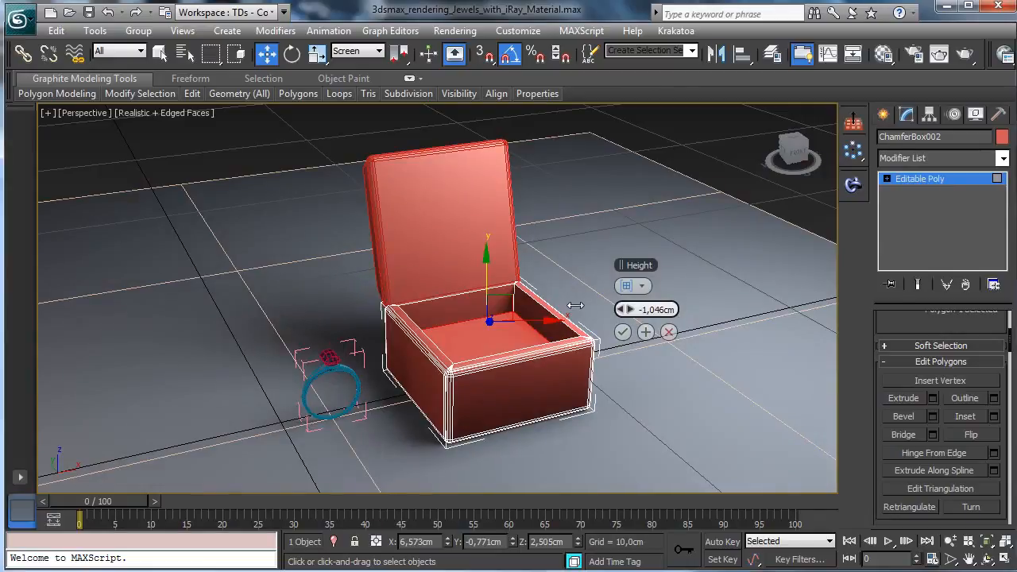
{"action": "left_click", "coordinate": [622, 331]}
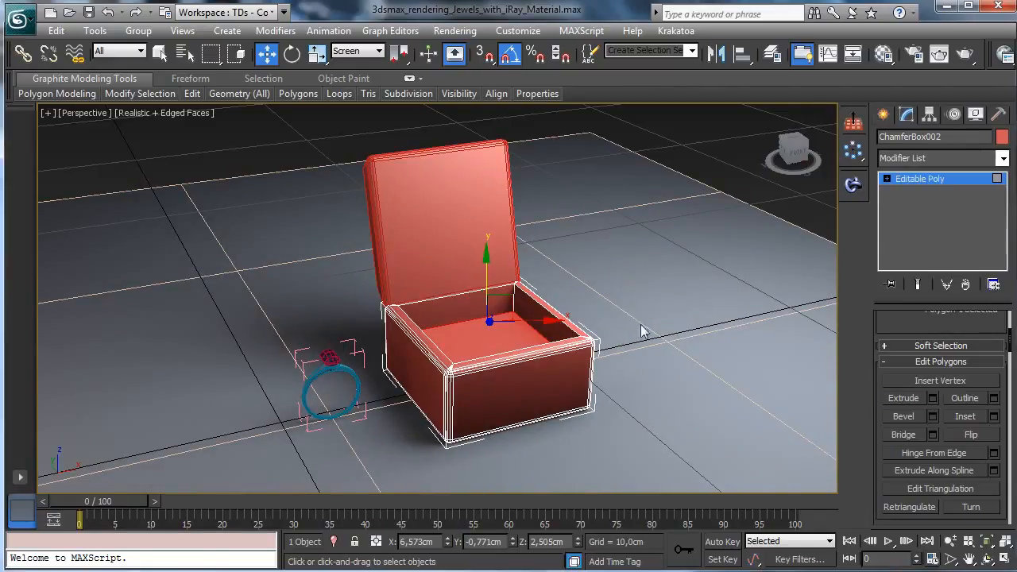
Step: Switch to edge editing and select the four inner rim edges around the base's opening
{"action": "left_click", "coordinate": [886, 179]}
{"action": "left_click", "coordinate": [913, 204]}
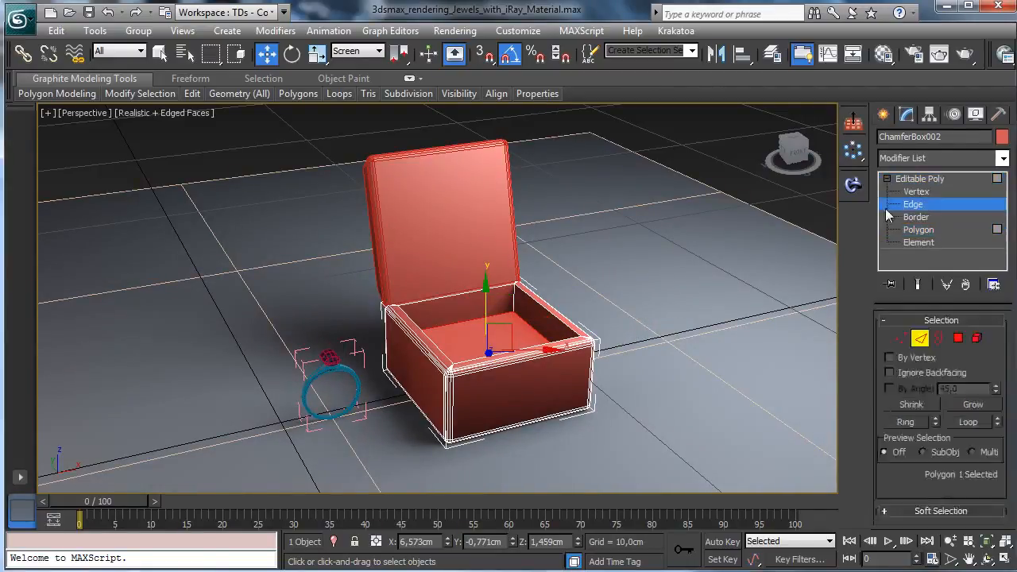
{"action": "left_click", "coordinate": [501, 289], "text": "ctrl"}
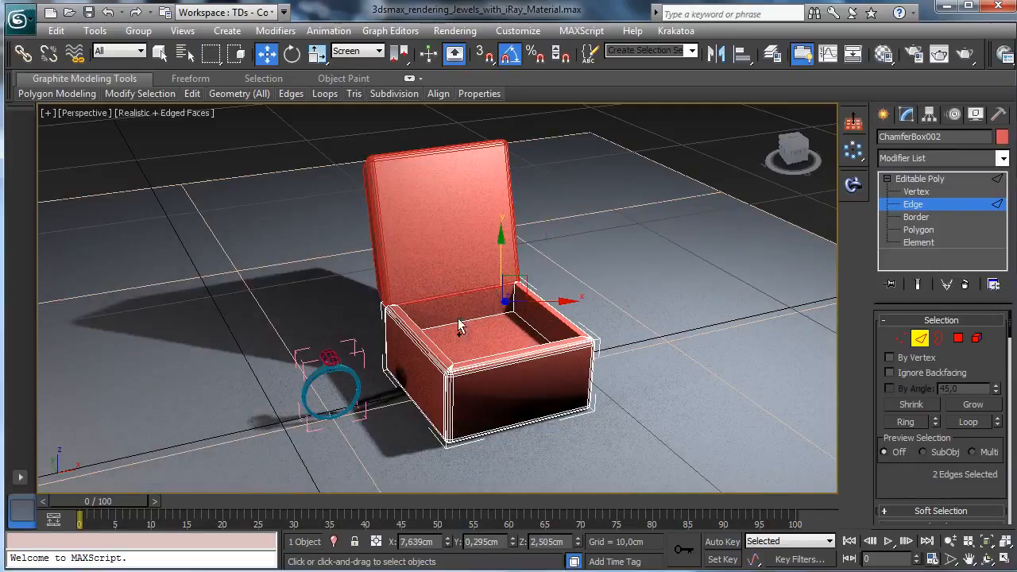
{"action": "left_click", "coordinate": [418, 345], "text": "ctrl"}
{"action": "left_click", "coordinate": [489, 352], "text": "ctrl"}
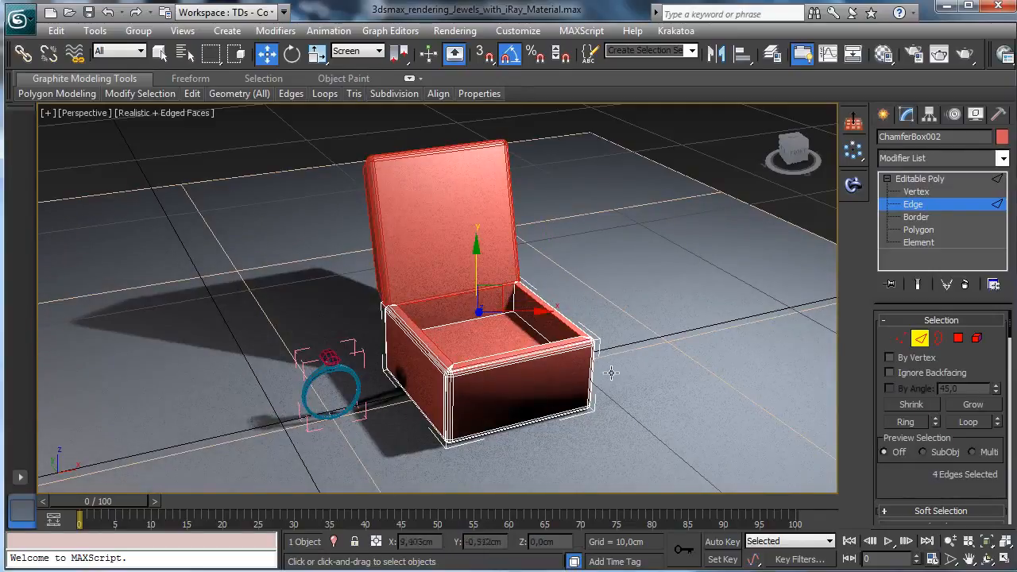
{"action": "left_click", "coordinate": [494, 354], "text": "ctrl"}
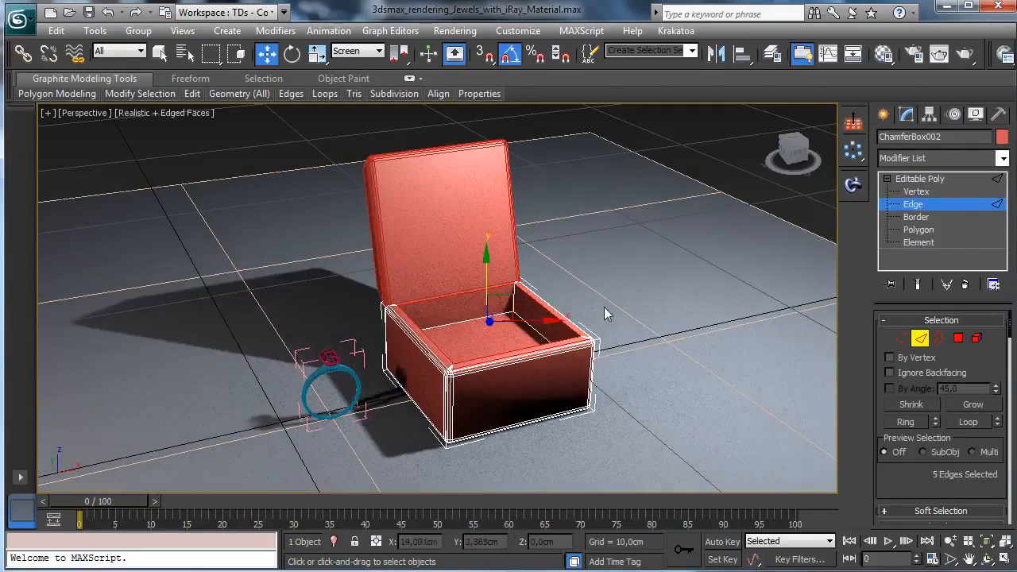
{"action": "left_click", "coordinate": [976, 541]}
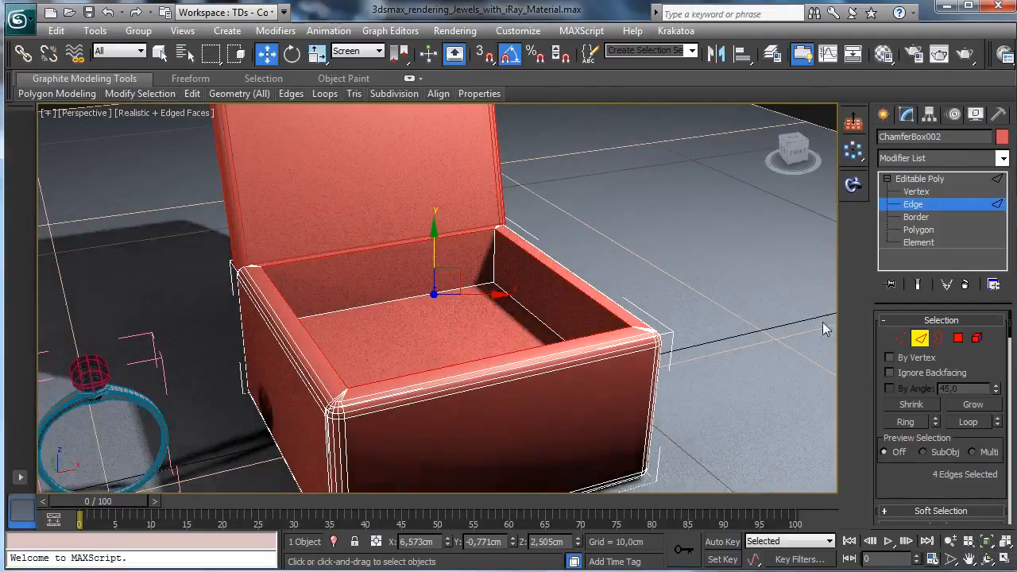
Step: Chamfer the four selected inner rim edges by about 0.185 cm with 7 segments, leave edge editing and save the scene
{"action": "scroll", "coordinate": [880, 295], "scroll_direction": "down", "scroll_amount": 5}
{"action": "left_click", "coordinate": [933, 367]}
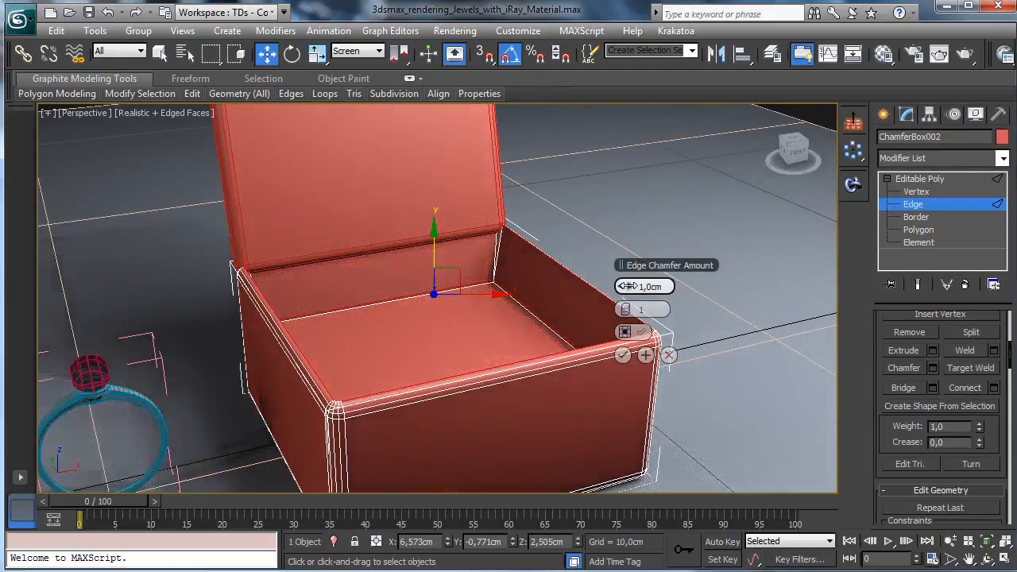
{"action": "left_click_drag", "start_coordinate": [629, 286], "coordinate": [624, 286]}
{"action": "left_click", "coordinate": [631, 309]}
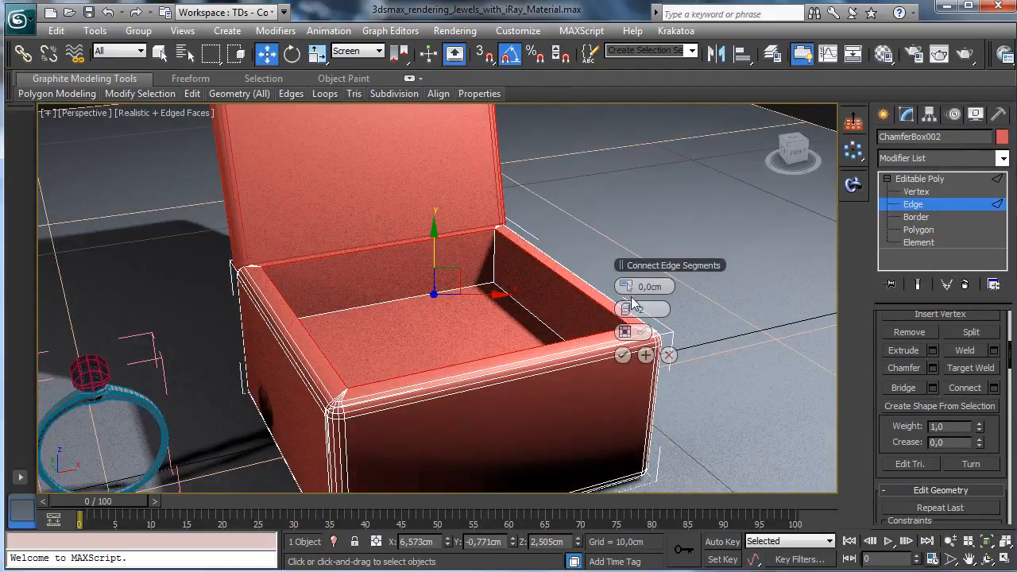
{"action": "left_click", "coordinate": [629, 287]}
{"action": "left_click_drag", "start_coordinate": [629, 287], "coordinate": [653, 287]}
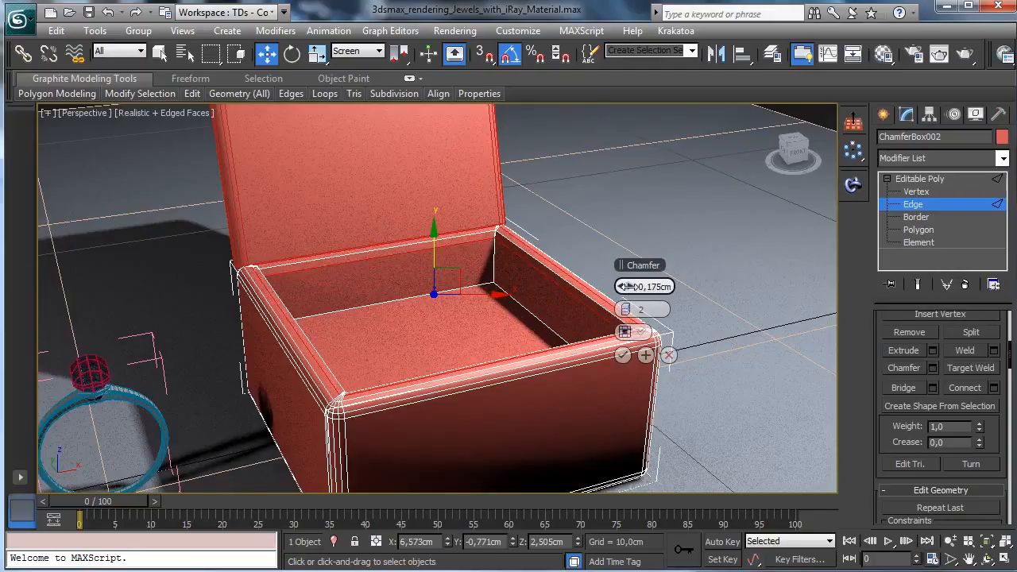
{"action": "left_click", "coordinate": [630, 310]}
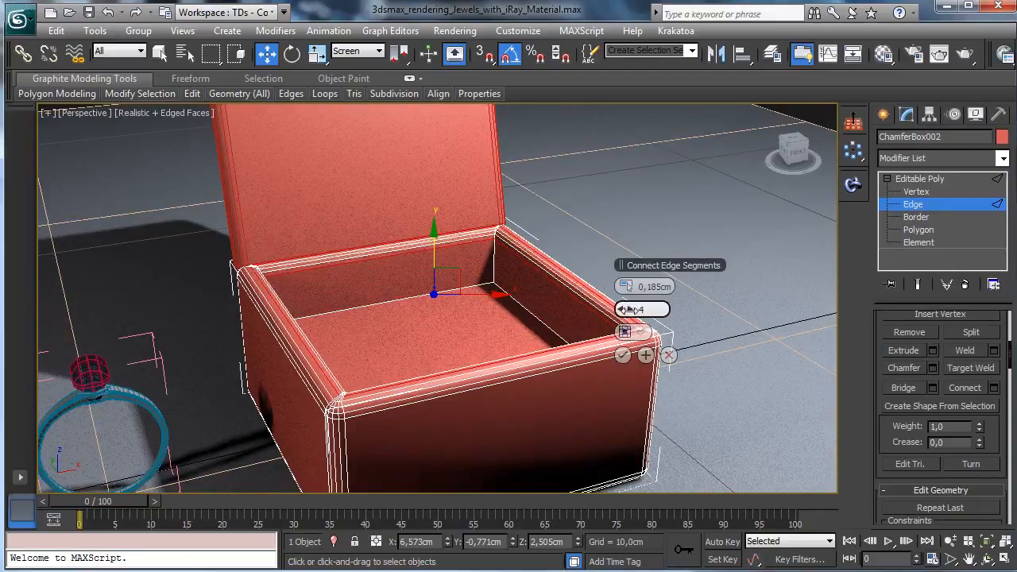
{"action": "left_click", "coordinate": [629, 310]}
{"action": "left_click", "coordinate": [629, 310]}
{"action": "left_click", "coordinate": [629, 310]}
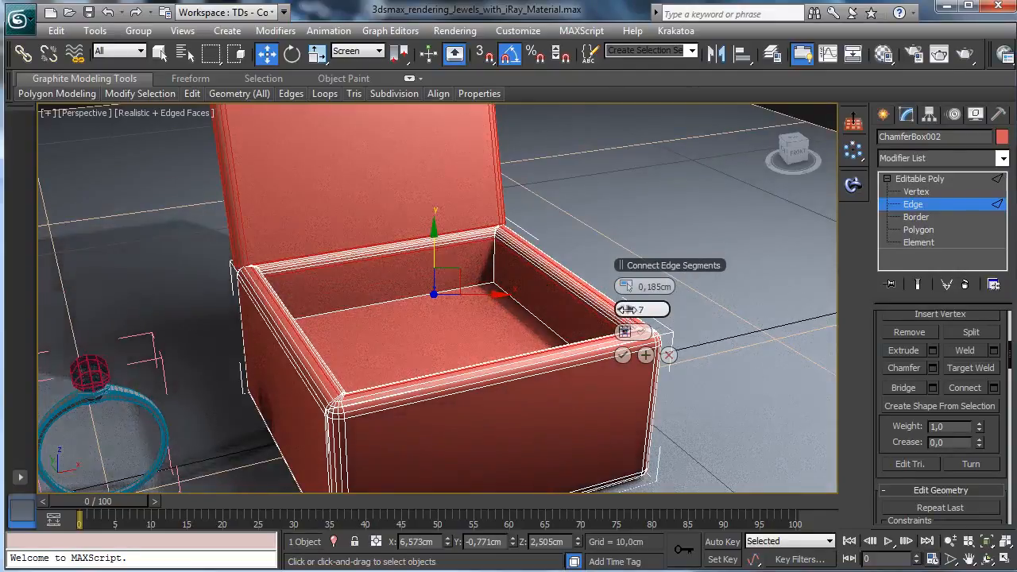
{"action": "left_click", "coordinate": [622, 355]}
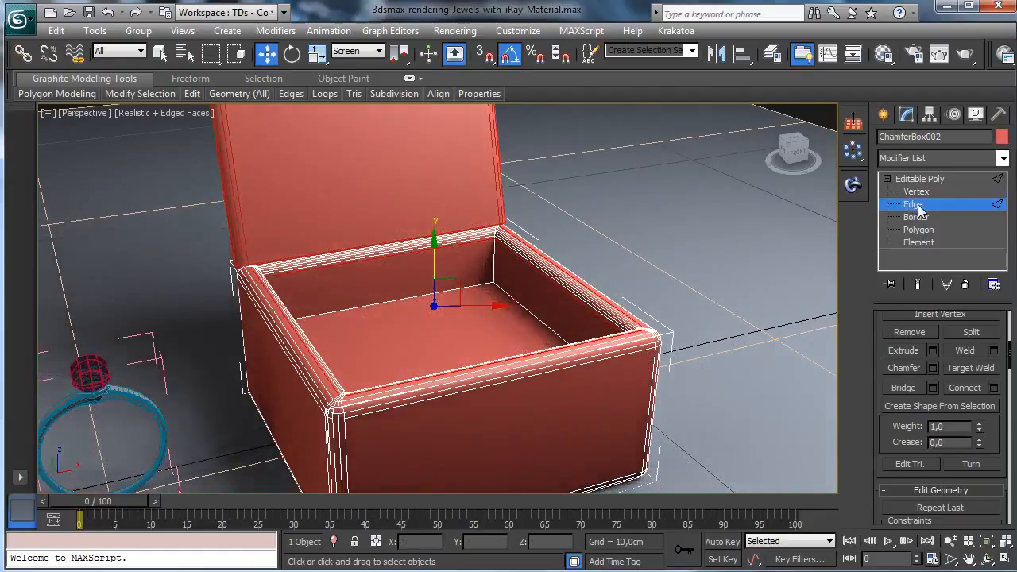
{"action": "left_click", "coordinate": [915, 205]}
{"action": "left_click", "coordinate": [88, 14]}
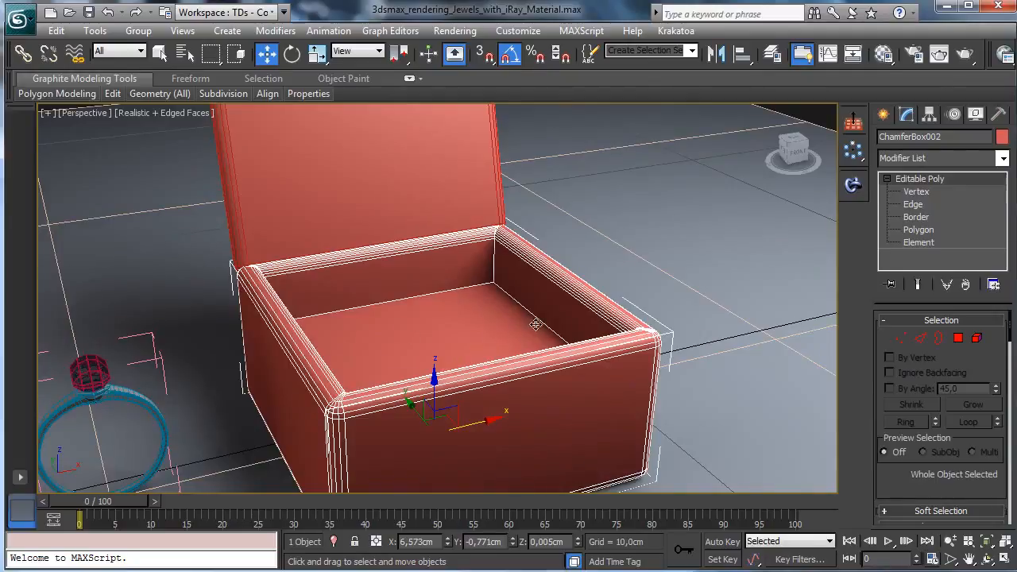
Step: Draw a ChamferBox about 4.221 x 4.221 cm and 0.666 cm high inside the base's opening in the Top view
{"action": "left_click", "coordinate": [1005, 543]}
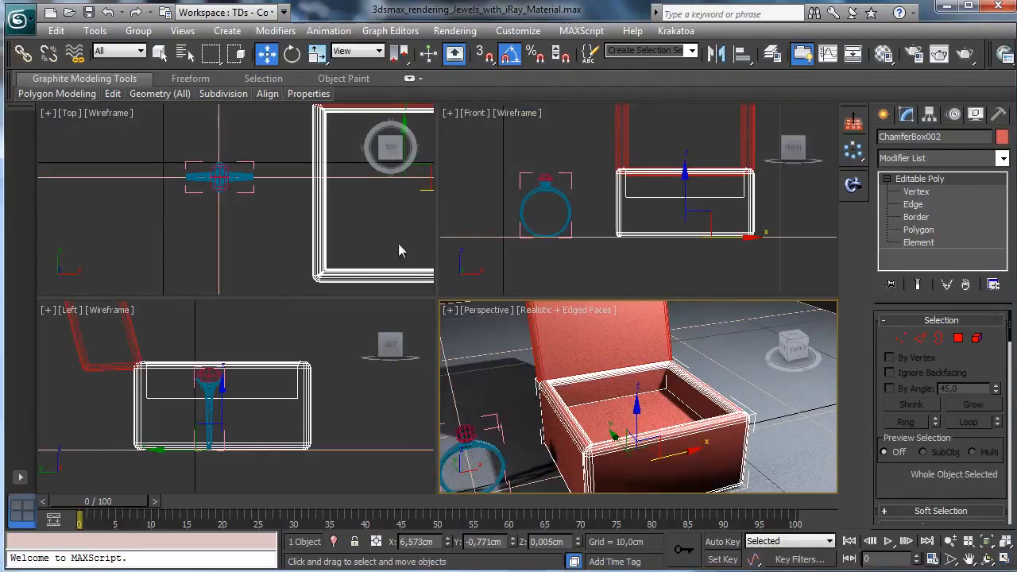
{"action": "left_click", "coordinate": [1004, 560]}
{"action": "left_click", "coordinate": [969, 559]}
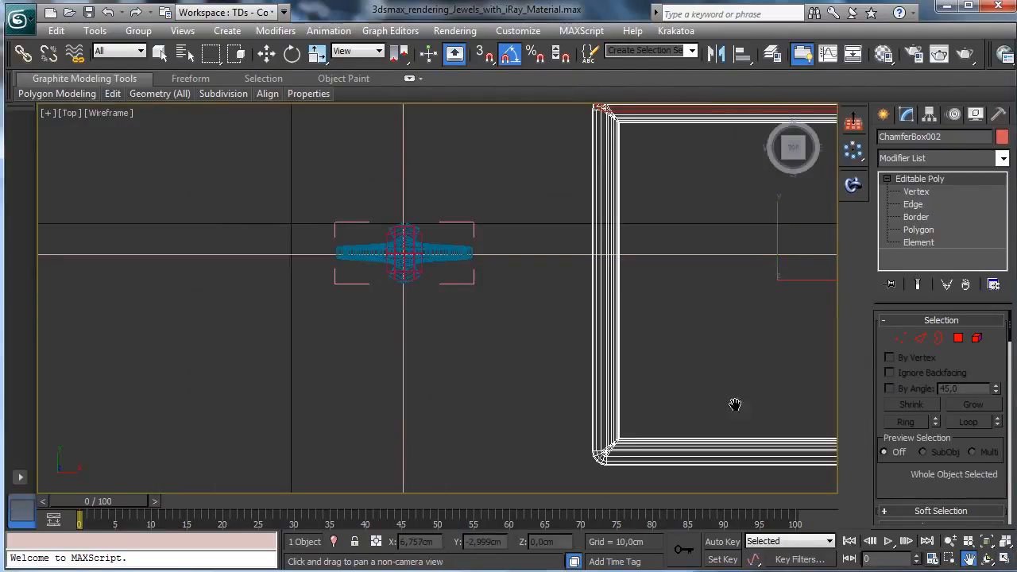
{"action": "left_click_drag", "start_coordinate": [733, 405], "coordinate": [320, 398]}
{"action": "left_click", "coordinate": [884, 114]}
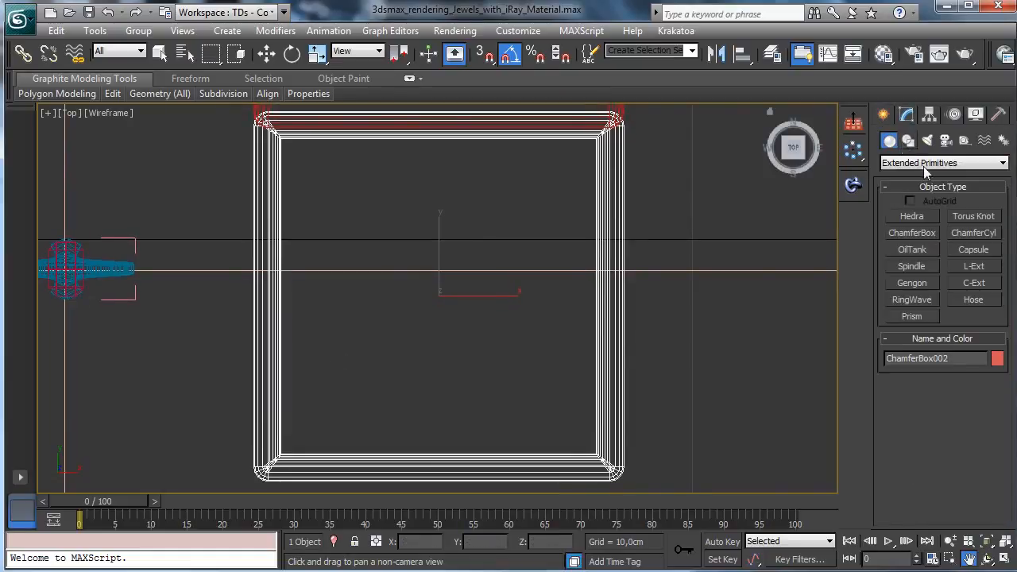
{"action": "left_click", "coordinate": [913, 232]}
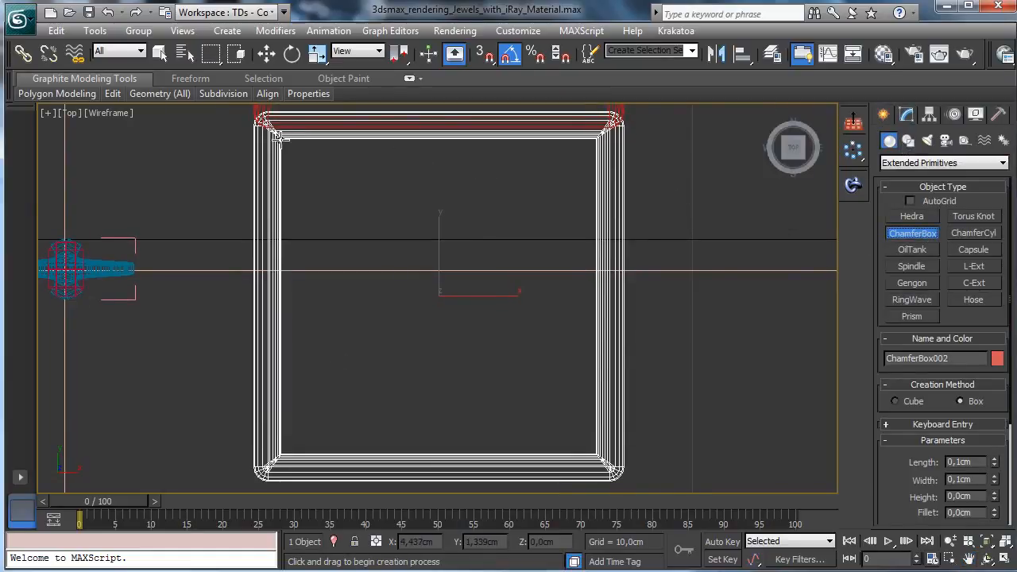
{"action": "left_click_drag", "start_coordinate": [282, 140], "coordinate": [594, 452]}
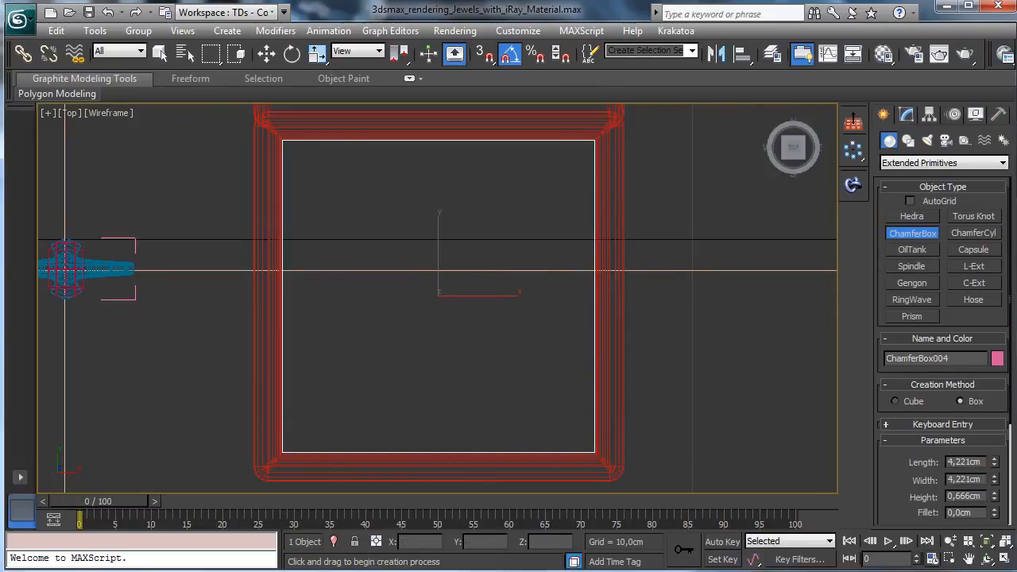
Step: Raise the new chamfer box in the Front view to about Z 1.477 cm so it sits in the base's recess
{"action": "left_click", "coordinate": [1005, 559]}
{"action": "right_click", "coordinate": [697, 317]}
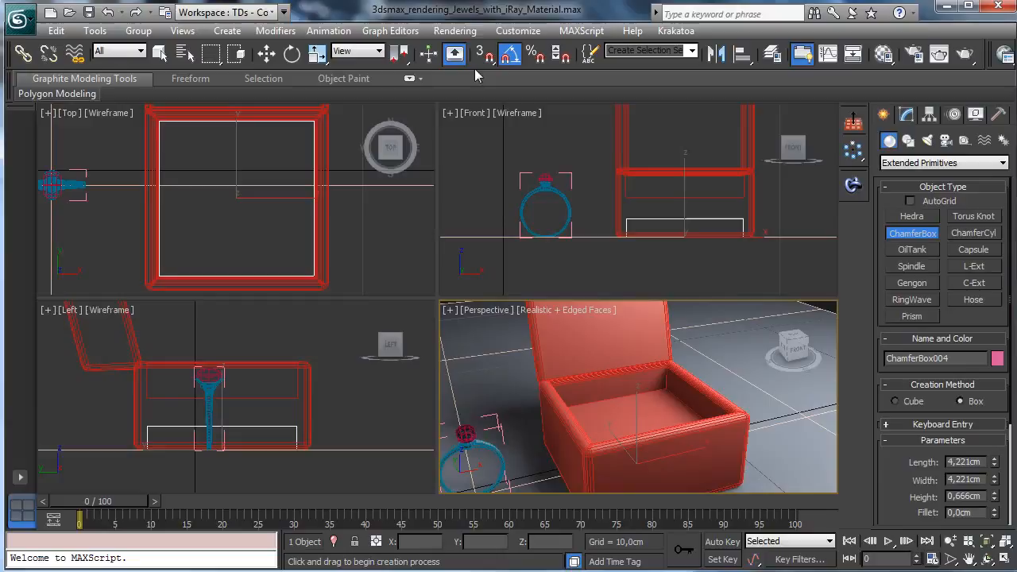
{"action": "left_click", "coordinate": [266, 54]}
{"action": "right_click", "coordinate": [662, 194]}
{"action": "left_click_drag", "start_coordinate": [686, 186], "coordinate": [681, 147]}
Step: Set the insert's height to about 1.216 cm and its fillet to about 0.27 cm with 6 fillet segments
{"action": "left_click", "coordinate": [916, 116]}
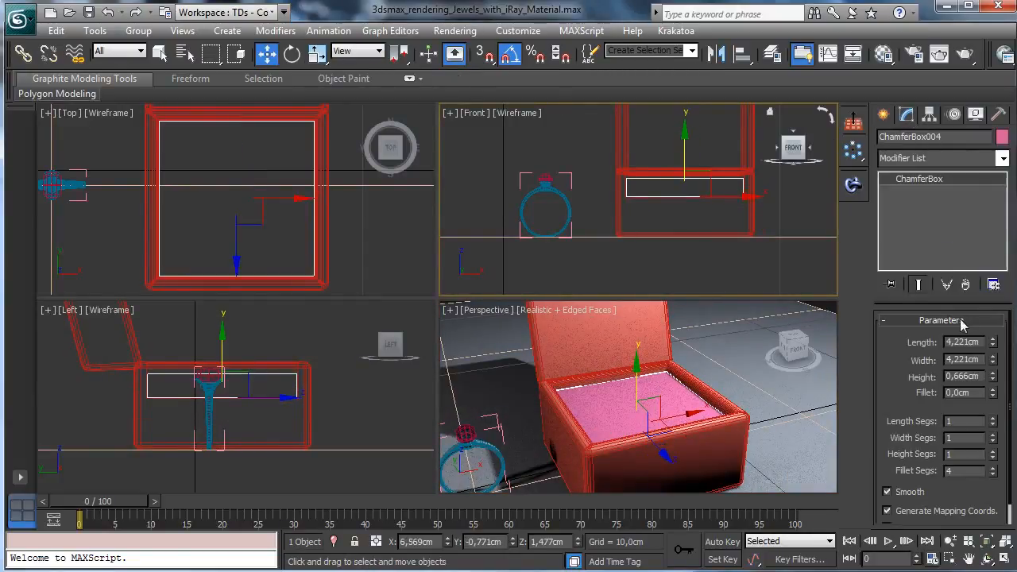
{"action": "left_click_drag", "start_coordinate": [993, 378], "coordinate": [989, 329]}
{"action": "left_click", "coordinate": [992, 390]}
{"action": "left_click_drag", "start_coordinate": [992, 397], "coordinate": [989, 369]}
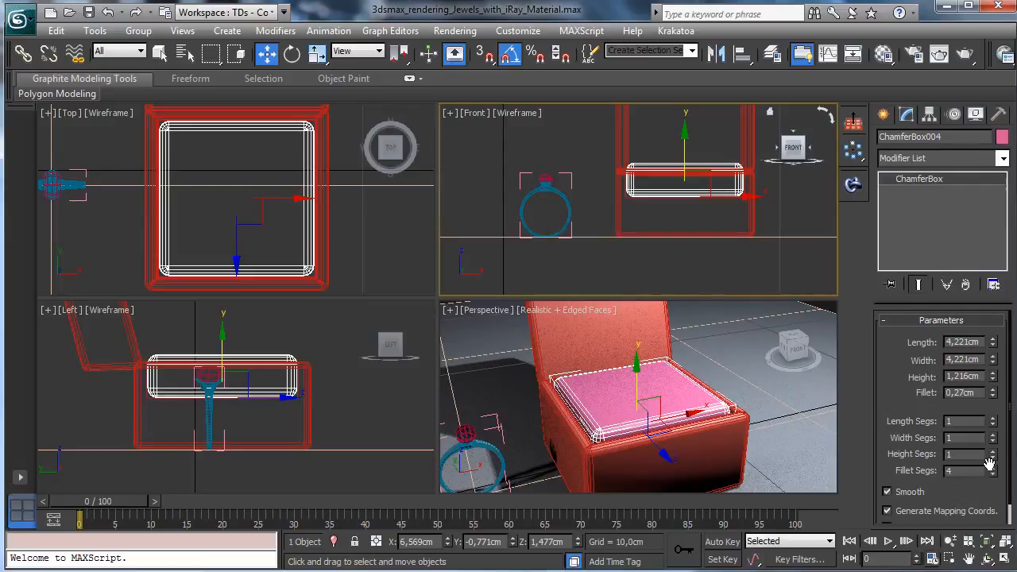
{"action": "left_click_drag", "start_coordinate": [992, 474], "coordinate": [991, 472]}
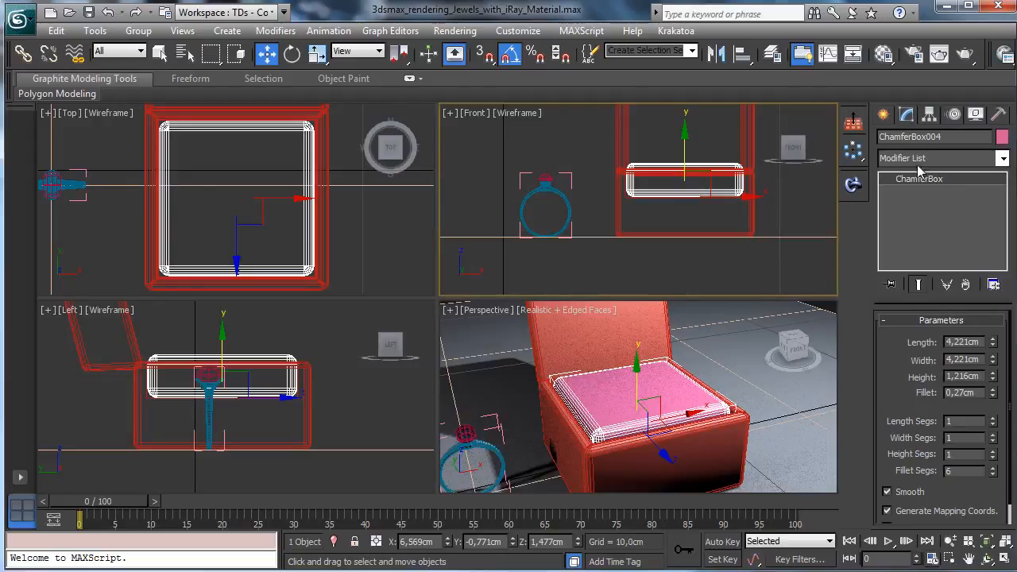
Step: Convert the pink insert to an Editable Poly and enlarge the perspective view
{"action": "left_click", "coordinate": [614, 399]}
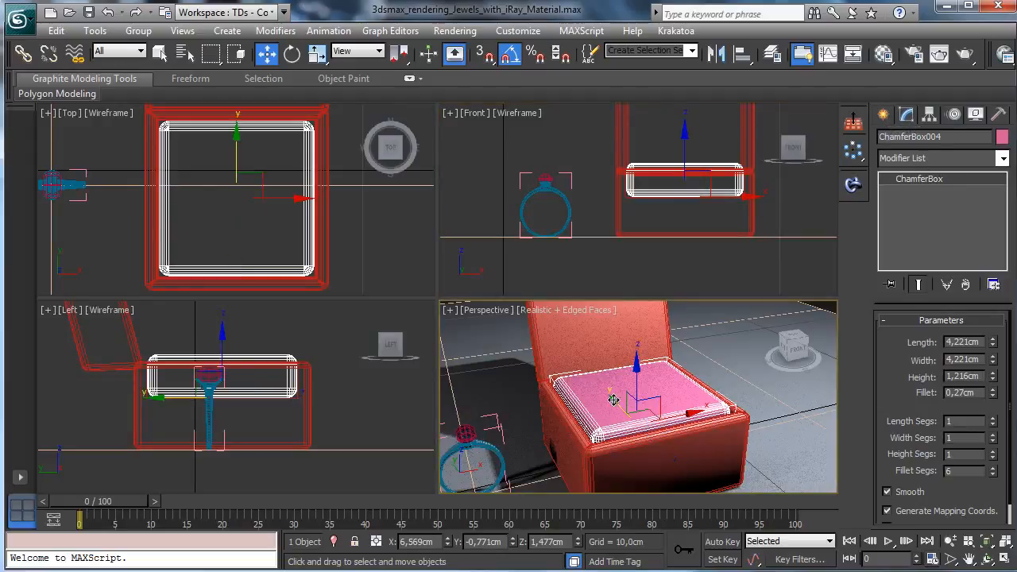
{"action": "right_click", "coordinate": [608, 387]}
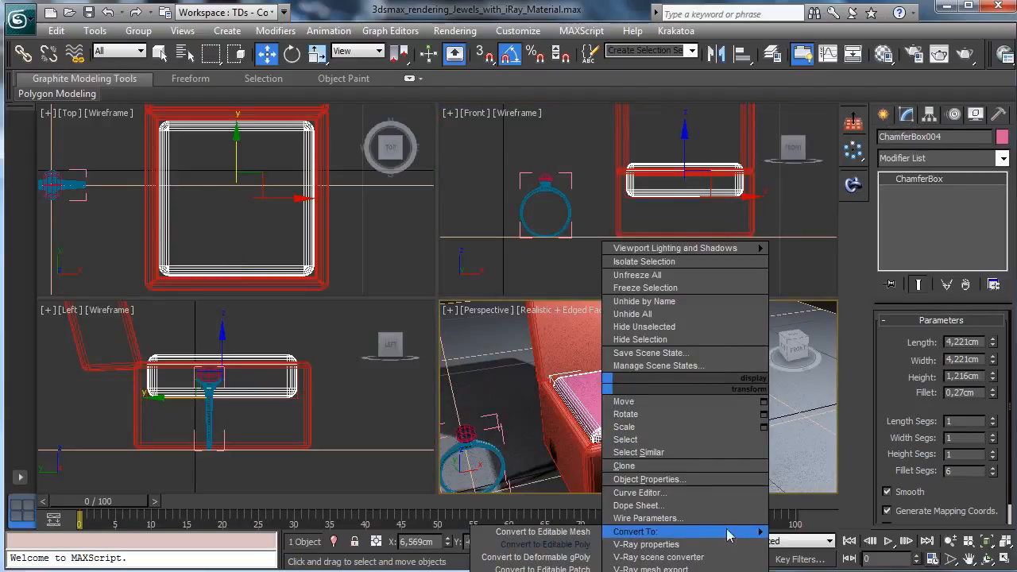
{"action": "mouse_move", "coordinate": [635, 531]}
{"action": "left_click", "coordinate": [532, 547]}
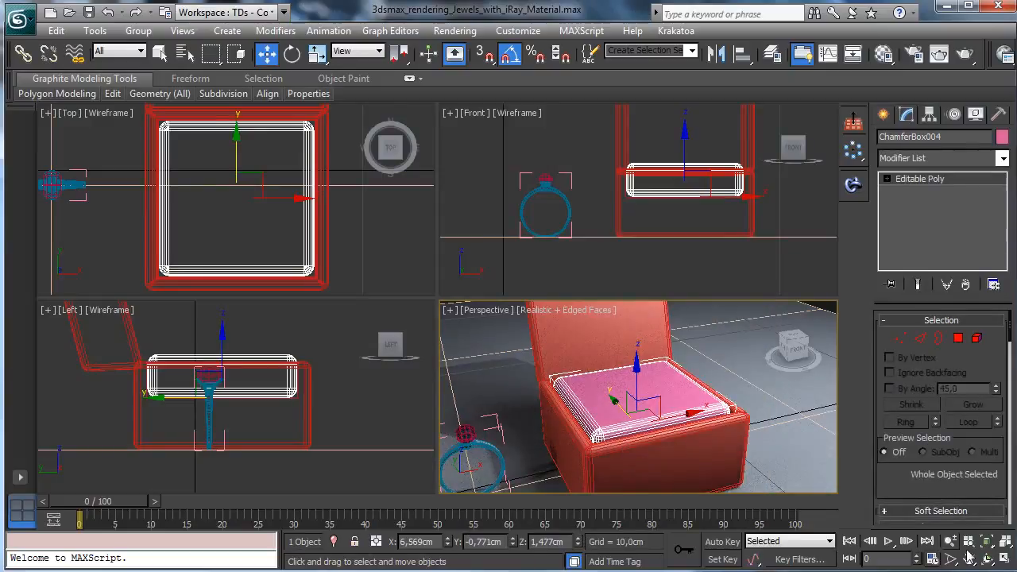
{"action": "left_click", "coordinate": [1004, 561]}
Step: Select the insert's polygons across its middle, excluding the front and back rounded edges, using a region in the Top view
{"action": "key", "text": "4"}
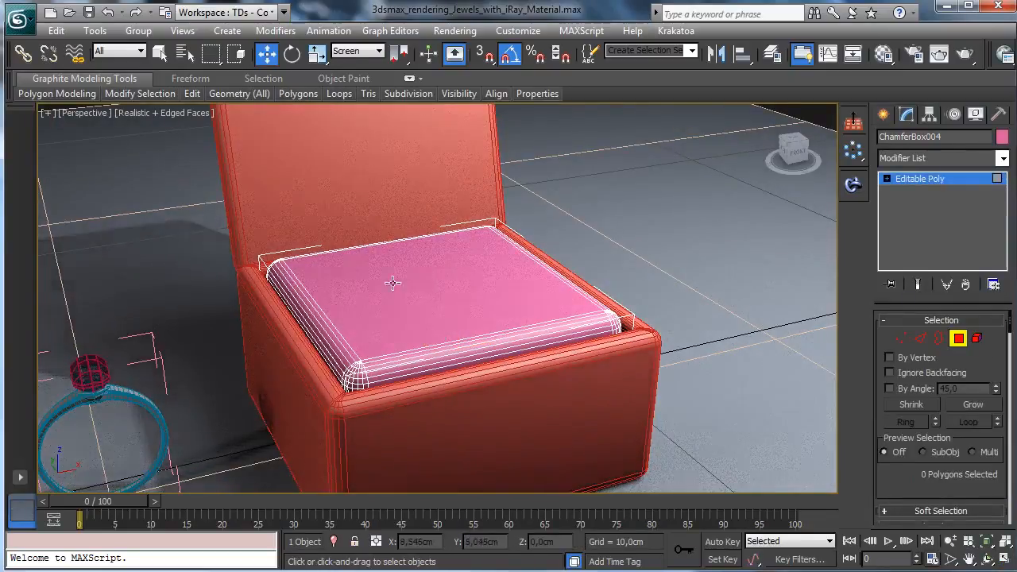
{"action": "left_click", "coordinate": [377, 293]}
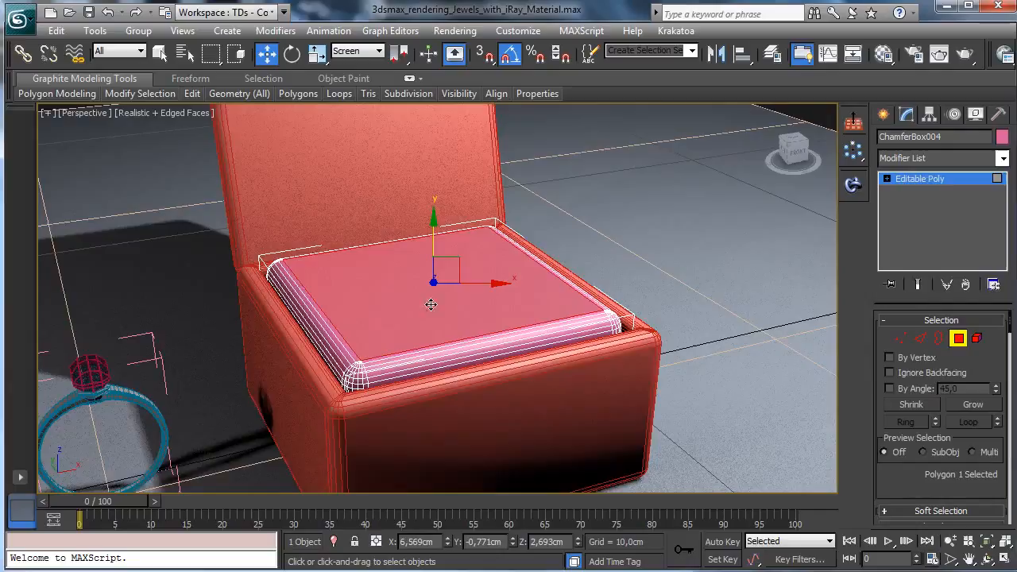
{"action": "left_click", "coordinate": [637, 244]}
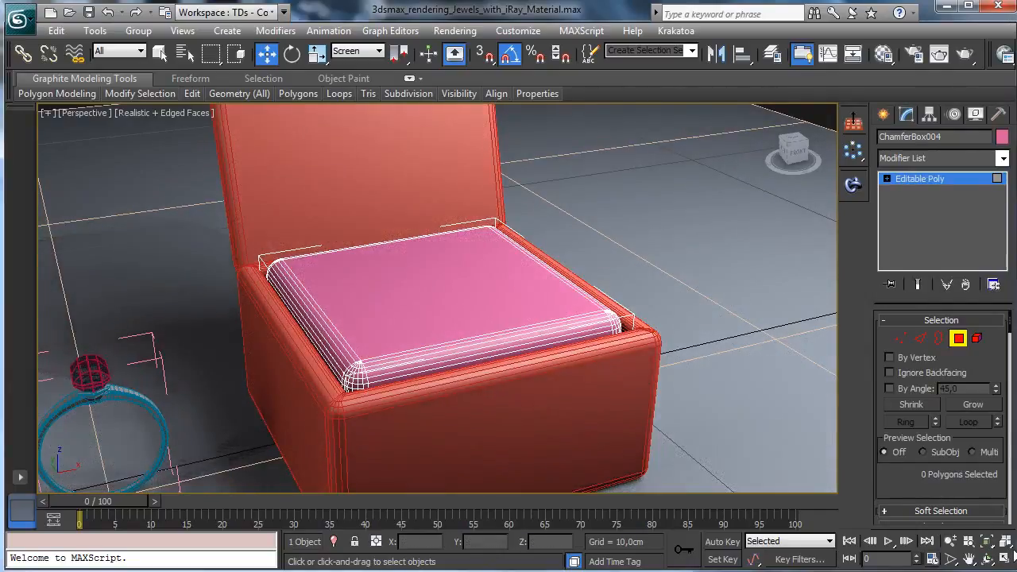
{"action": "left_click", "coordinate": [1003, 561]}
{"action": "left_click_drag", "start_coordinate": [116, 150], "coordinate": [402, 224]}
{"action": "right_click", "coordinate": [751, 403]}
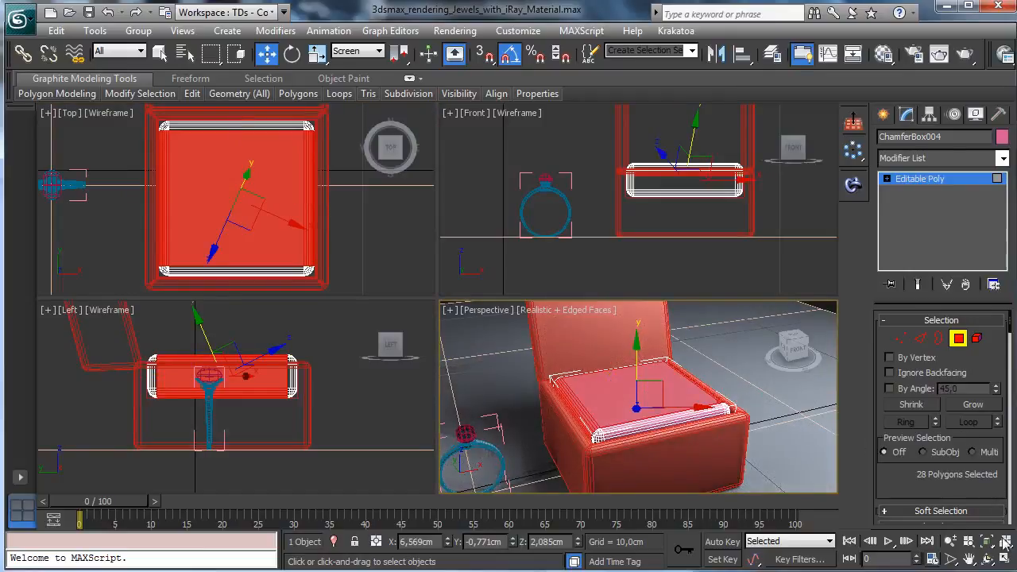
Step: Start a slice plane on the selected polygons and rotate it 90° about X so it stands upright
{"action": "left_click", "coordinate": [1004, 560]}
{"action": "left_click_drag", "start_coordinate": [940, 471], "coordinate": [907, 374]}
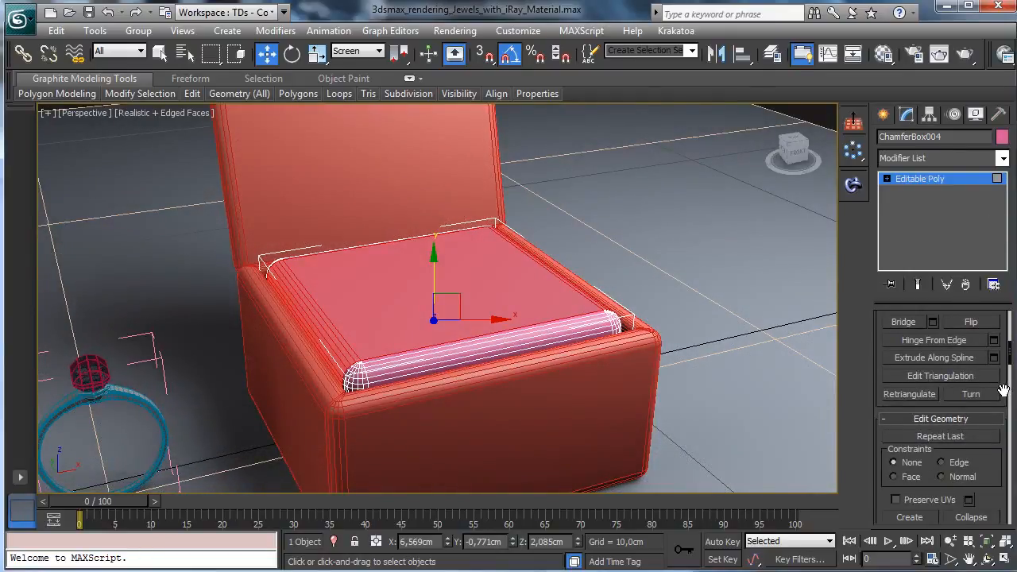
{"action": "scroll", "coordinate": [1004, 390], "scroll_direction": "down", "scroll_amount": 5}
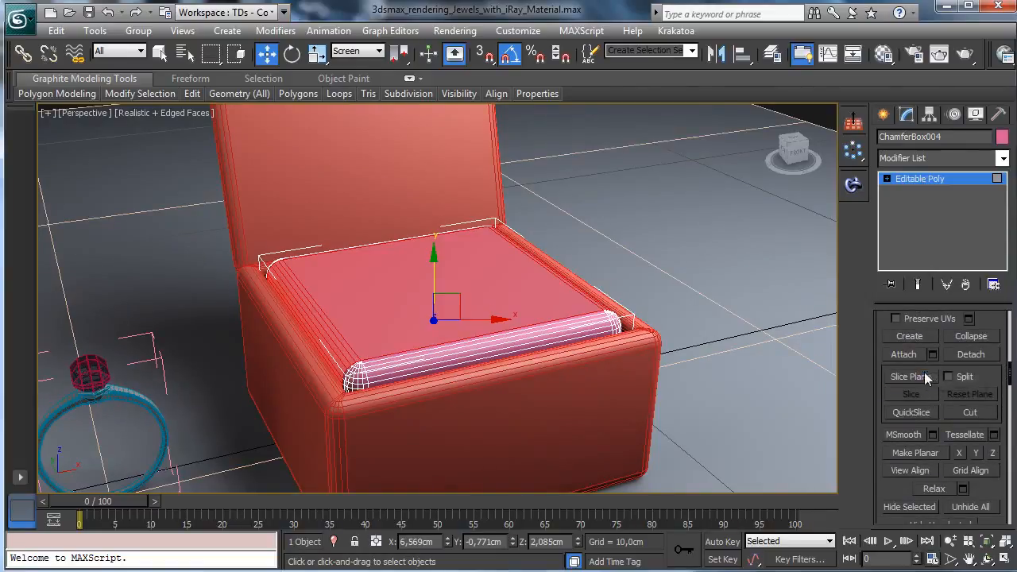
{"action": "left_click", "coordinate": [910, 376]}
{"action": "left_click", "coordinate": [292, 54]}
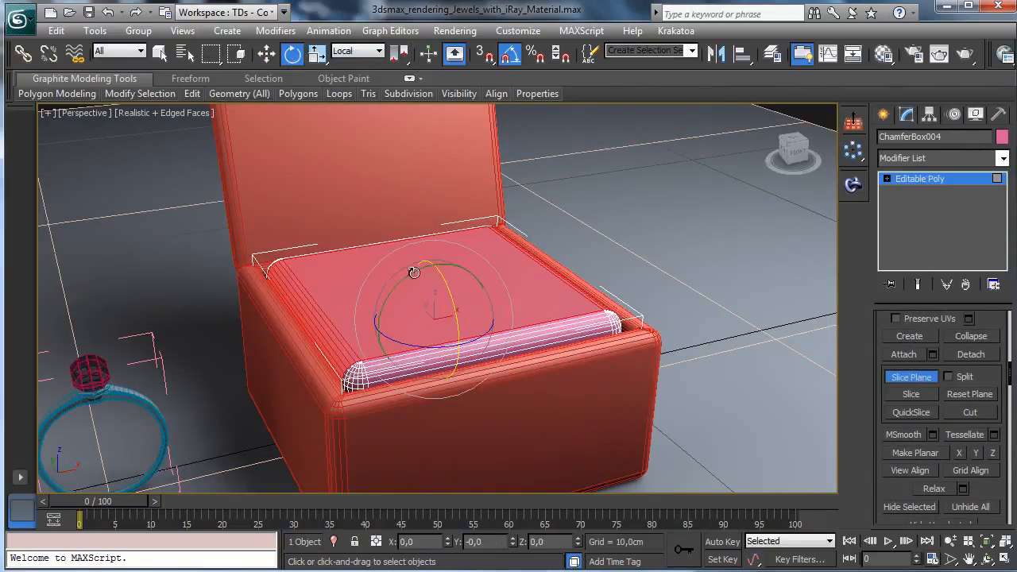
{"action": "mouse_move", "coordinate": [451, 286]}
{"action": "left_mouse_down"}
{"action": "mouse_move", "coordinate": [475, 358]}
{"action": "mouse_move", "coordinate": [480, 339]}
{"action": "left_mouse_up"}
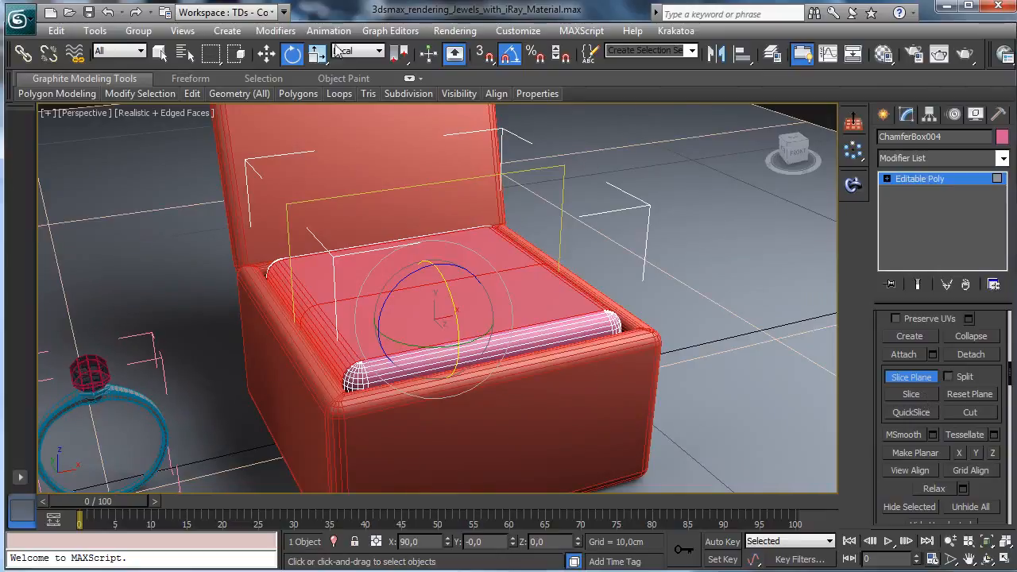
Step: Using Local coordinates, slice the insert crosswise at about Y -0.539 cm and Y -0.899 cm to form a narrow central strip
{"action": "left_click", "coordinate": [266, 54]}
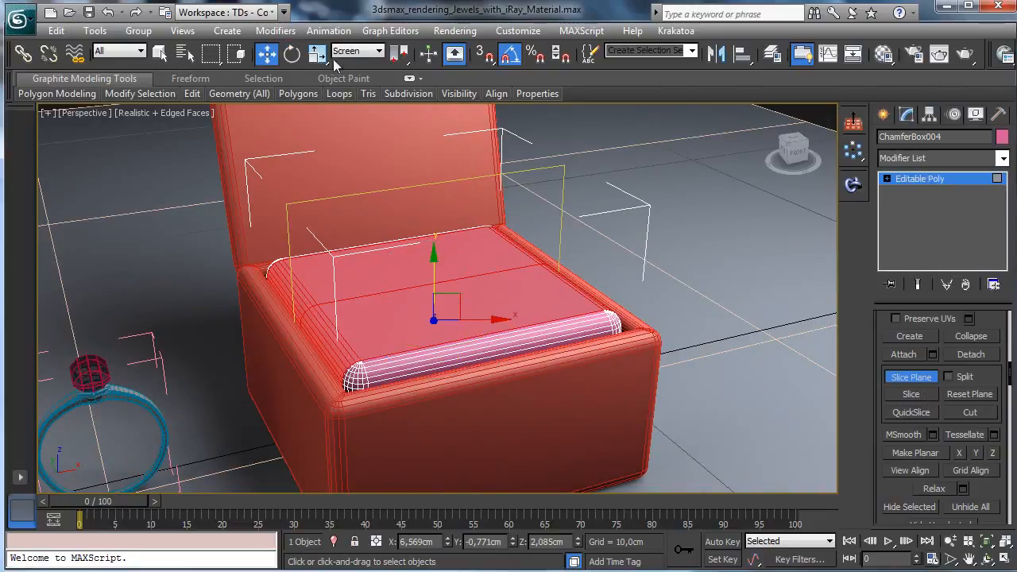
{"action": "left_click", "coordinate": [378, 52]}
{"action": "left_click", "coordinate": [354, 110]}
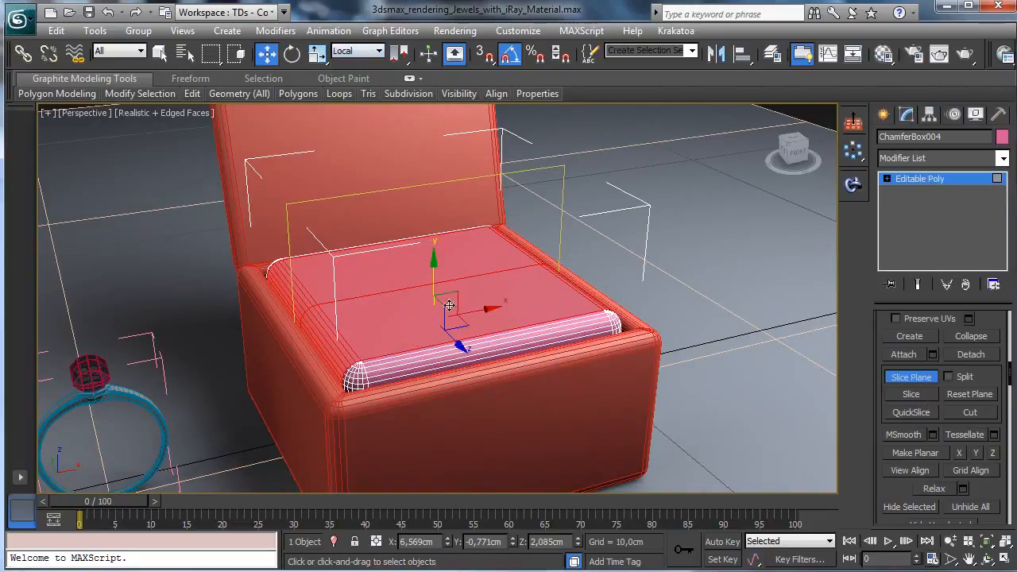
{"action": "left_click_drag", "start_coordinate": [459, 345], "coordinate": [444, 334]}
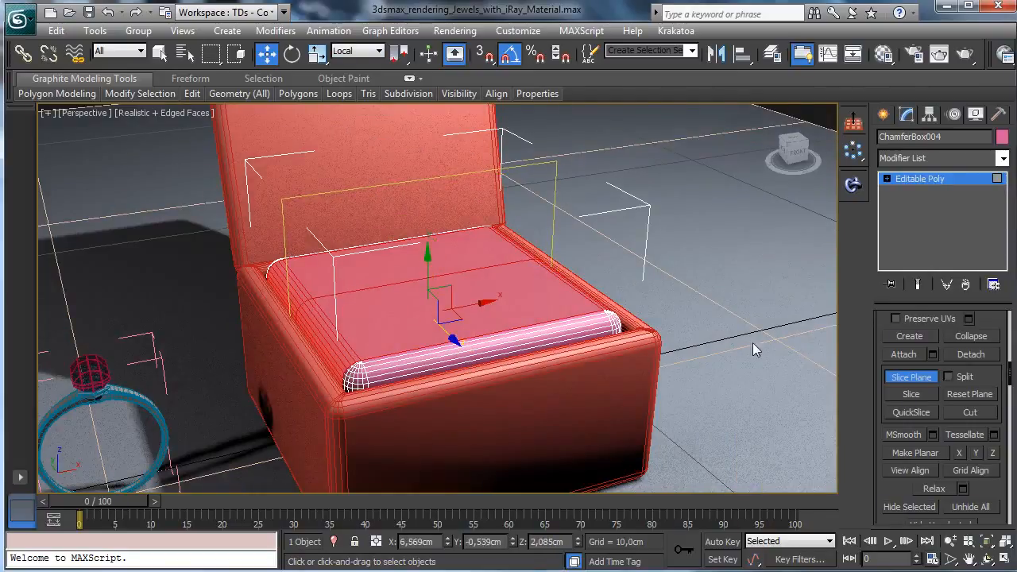
{"action": "left_click_drag", "start_coordinate": [449, 337], "coordinate": [461, 349]}
{"action": "left_click", "coordinate": [906, 394]}
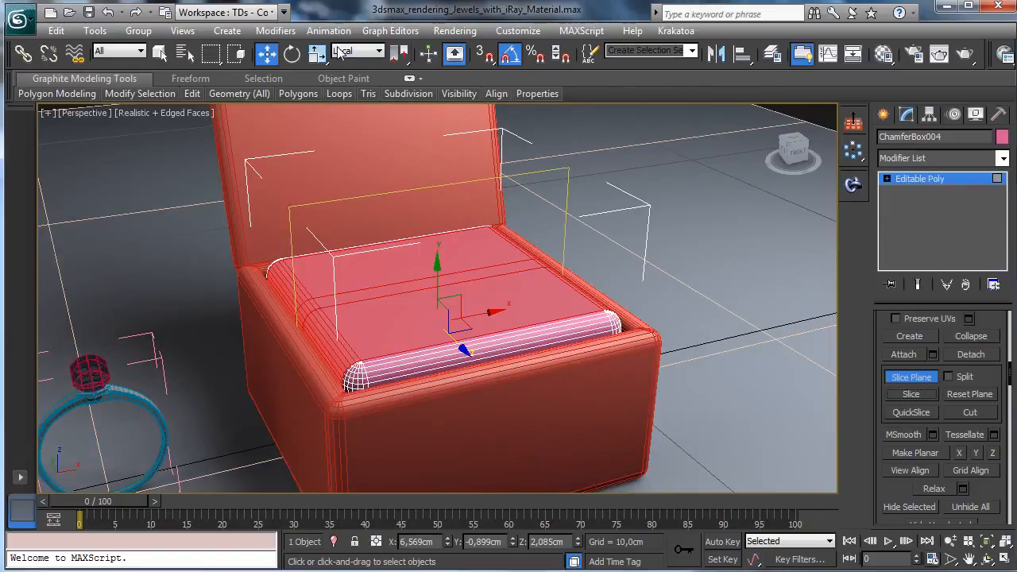
Step: Rotate the slice plane 90° about Y, slice the insert front to back at its centre and on either side, and leave slicing
{"action": "key", "text": "e"}
{"action": "left_click_drag", "start_coordinate": [420, 348], "coordinate": [486, 357]}
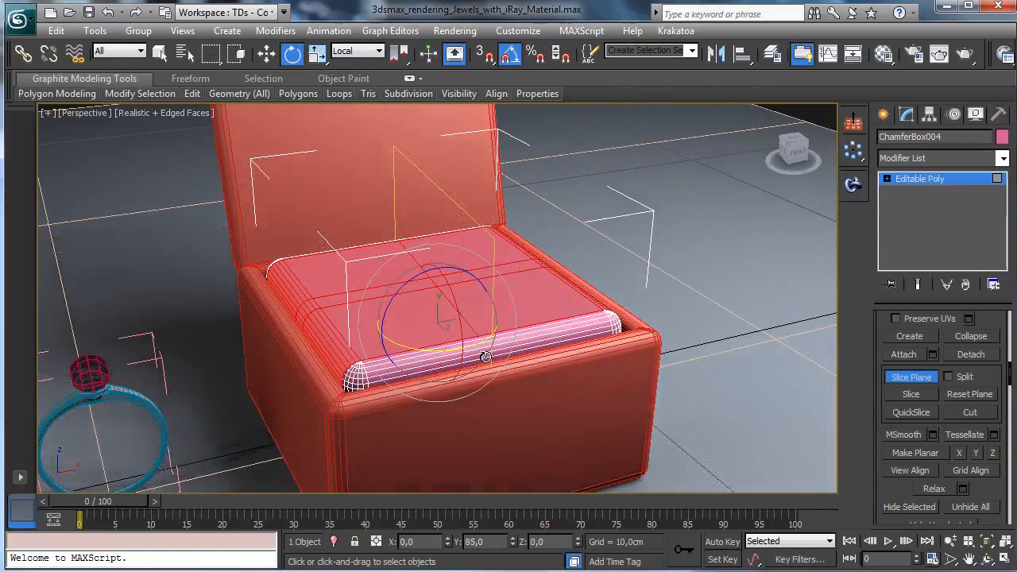
{"action": "left_click_drag", "start_coordinate": [490, 357], "coordinate": [491, 359]}
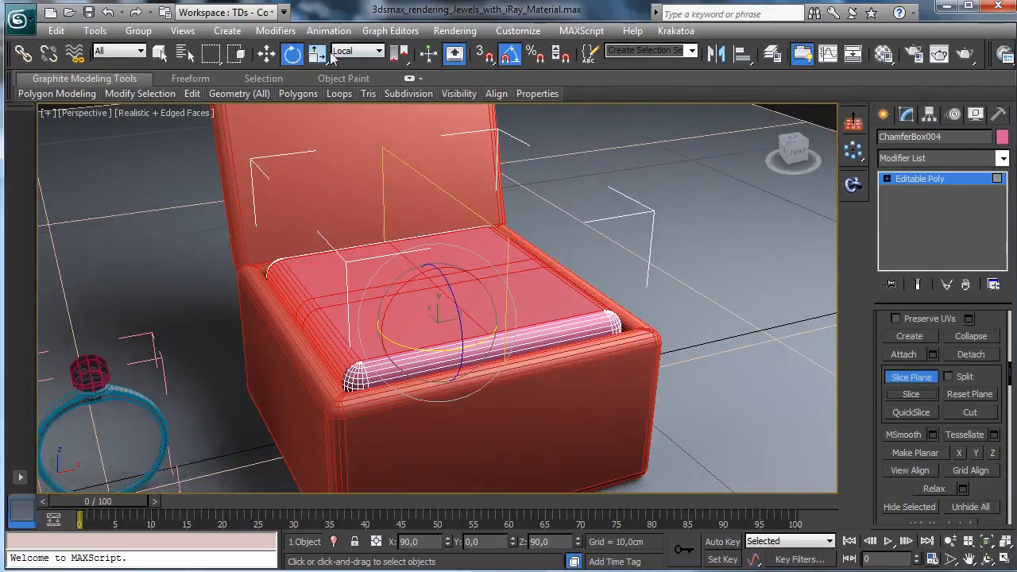
{"action": "left_click", "coordinate": [266, 53]}
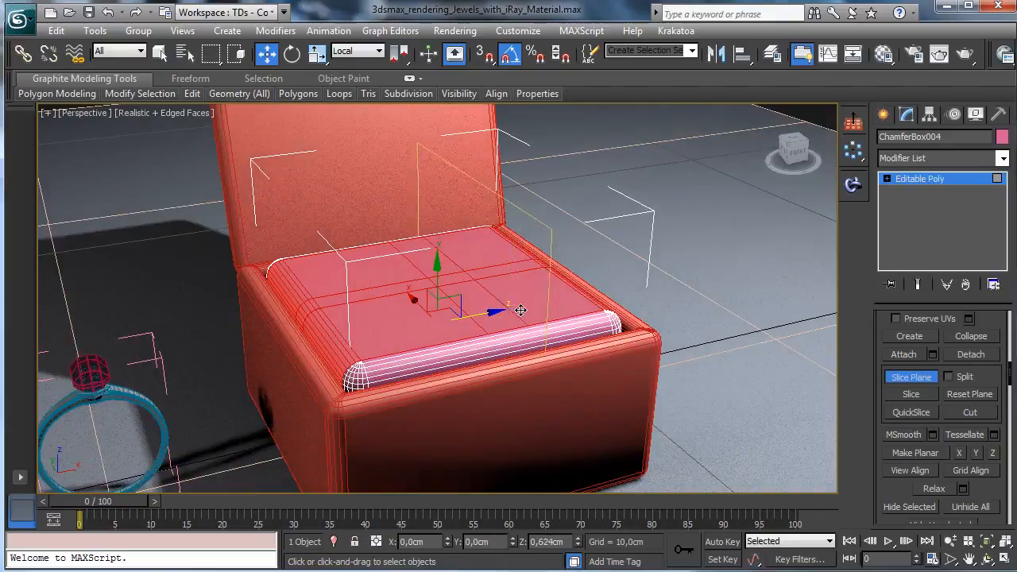
{"action": "mouse_move", "coordinate": [520, 310]}
{"action": "left_mouse_down"}
{"action": "mouse_move", "coordinate": [564, 298]}
{"action": "mouse_move", "coordinate": [442, 321]}
{"action": "left_mouse_up"}
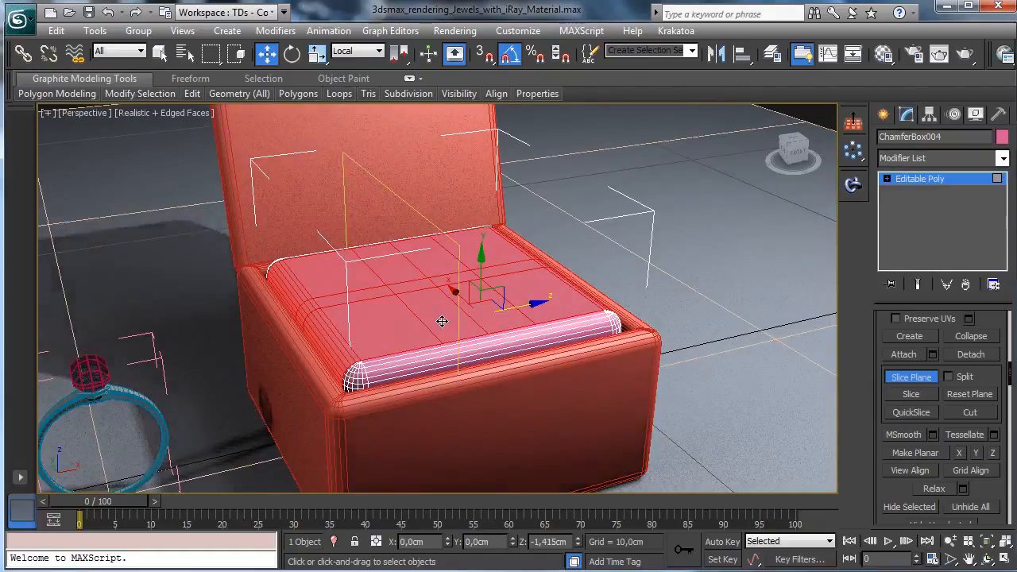
{"action": "left_click", "coordinate": [910, 394]}
{"action": "left_click", "coordinate": [910, 377]}
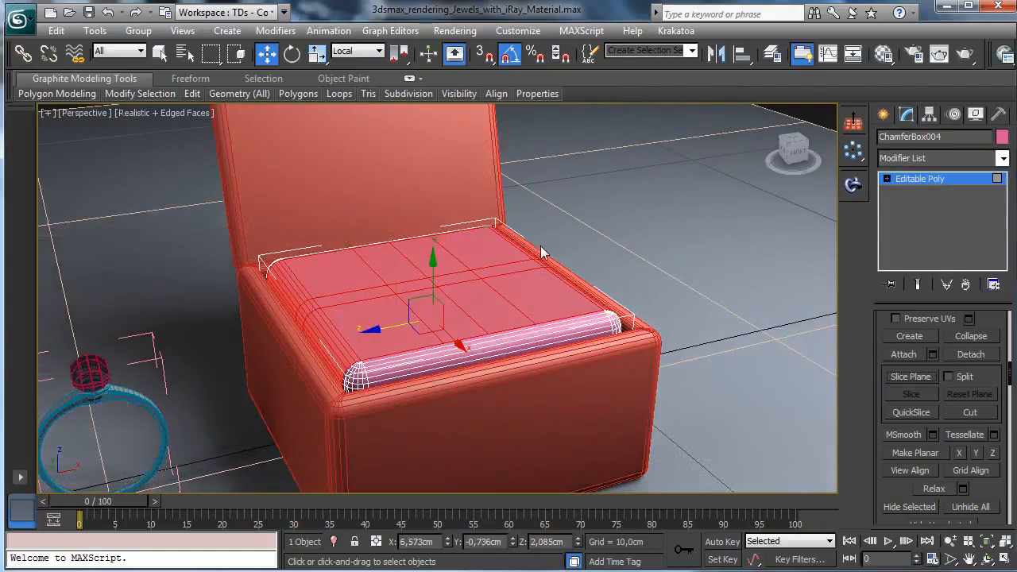
Step: At vertex level, select the insert's vertices around the outer crossings of the central strip and set the reference coordinate system to View
{"action": "left_click", "coordinate": [886, 179]}
{"action": "left_click", "coordinate": [921, 193]}
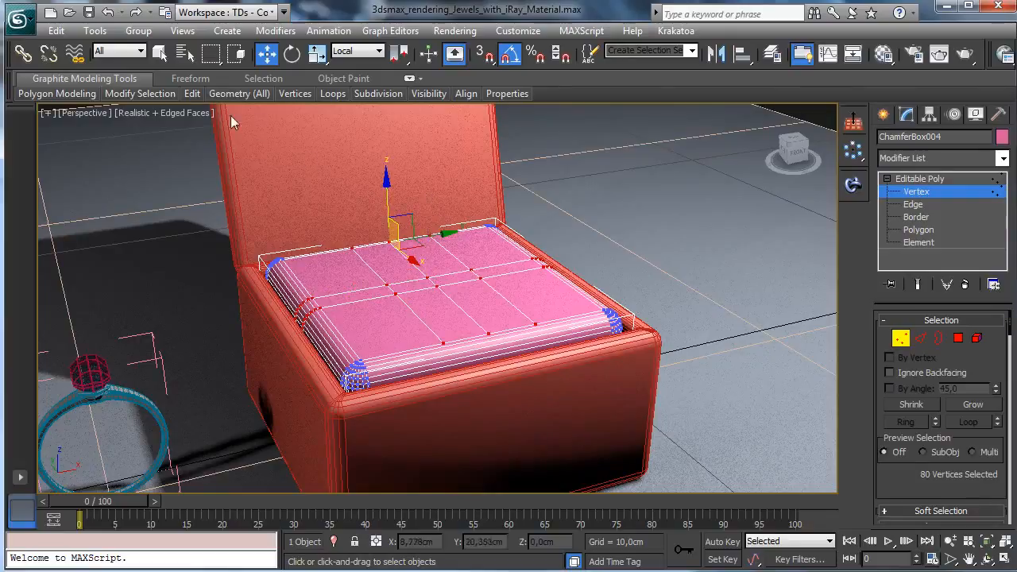
{"action": "key", "text": "q"}
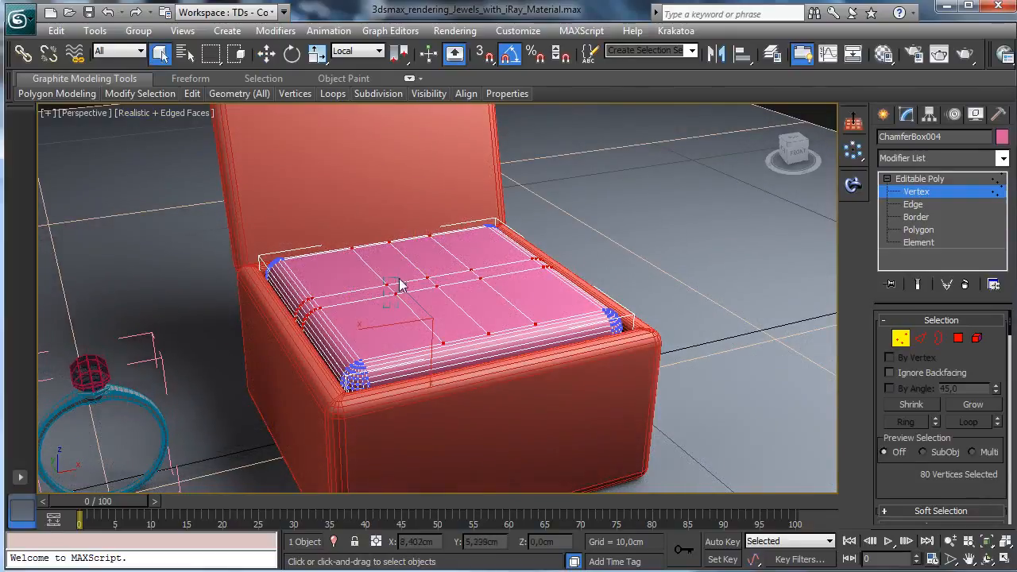
{"action": "left_click", "coordinate": [397, 289]}
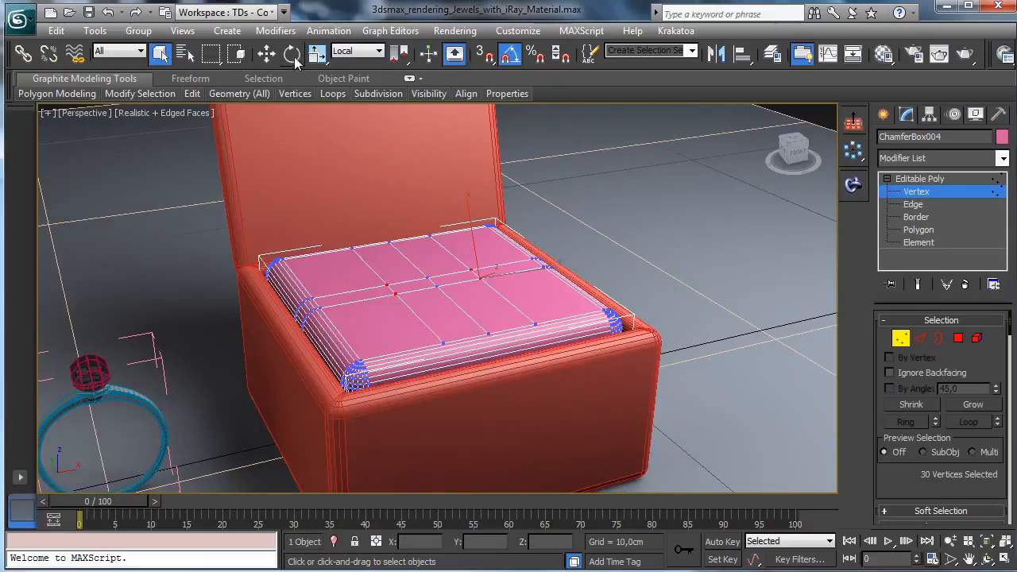
{"action": "left_click", "coordinate": [367, 51]}
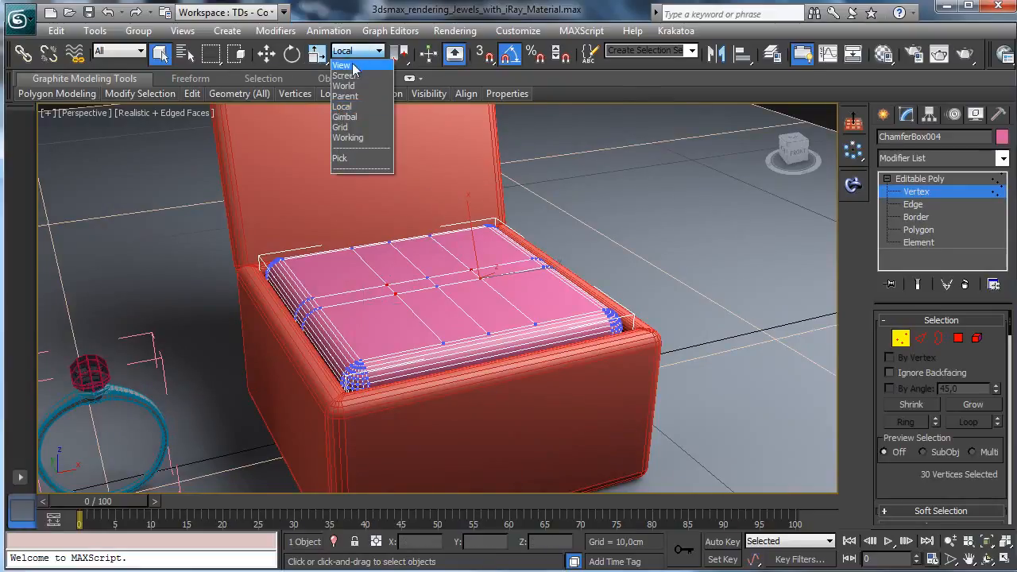
{"action": "left_click", "coordinate": [342, 65]}
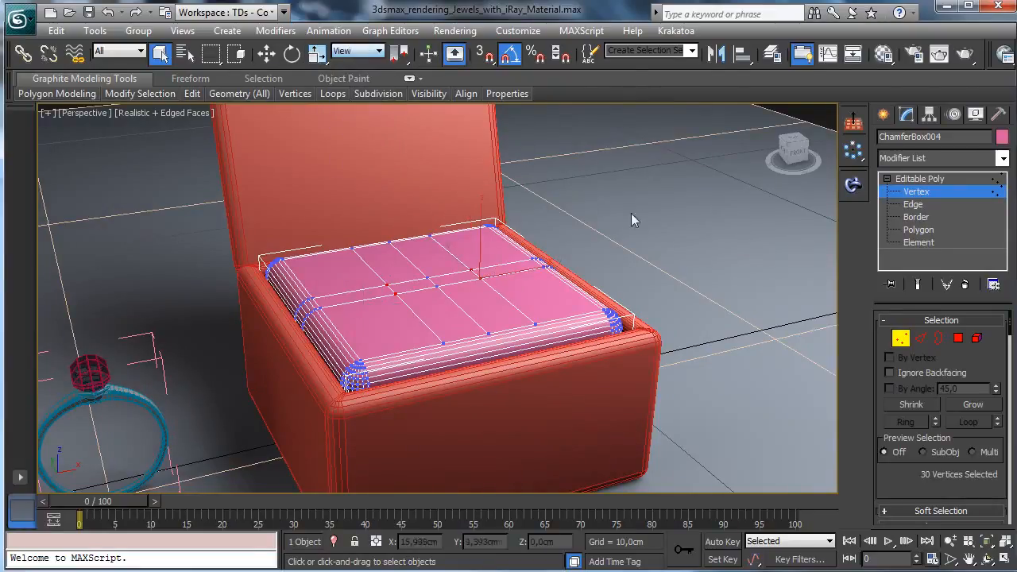
Step: In the Top view, select the strip's outer crossing vertices, scale them together front to back into two points, and spread them apart sideways
{"action": "left_click", "coordinate": [989, 542]}
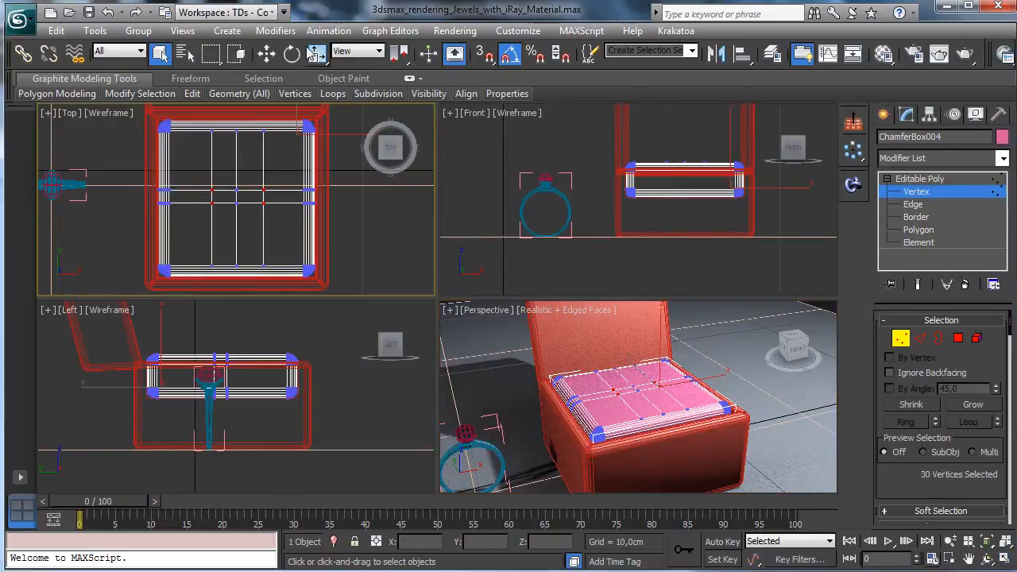
{"action": "left_click_drag", "start_coordinate": [316, 65], "coordinate": [317, 104]}
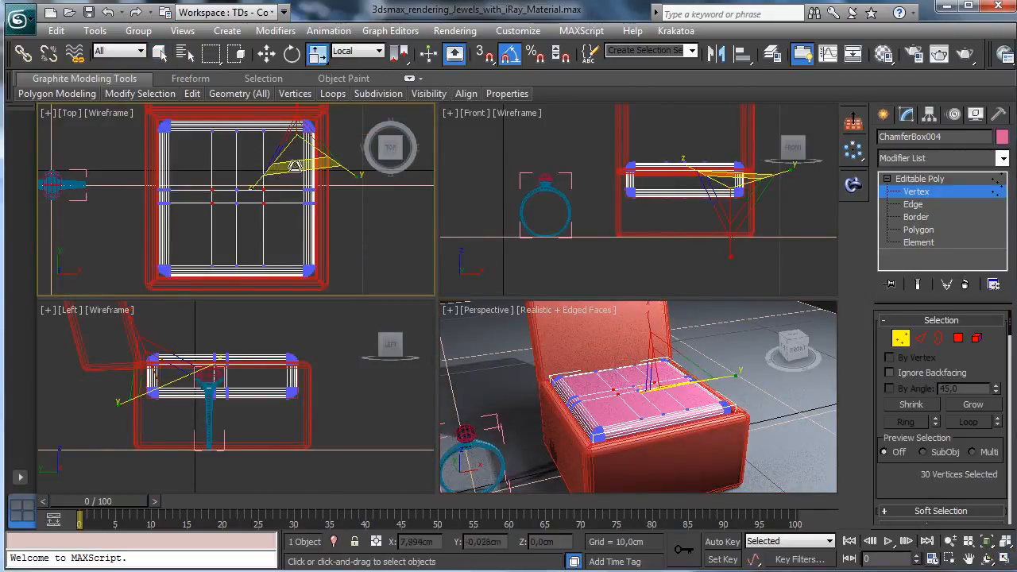
{"action": "left_click_drag", "start_coordinate": [204, 188], "coordinate": [271, 178]}
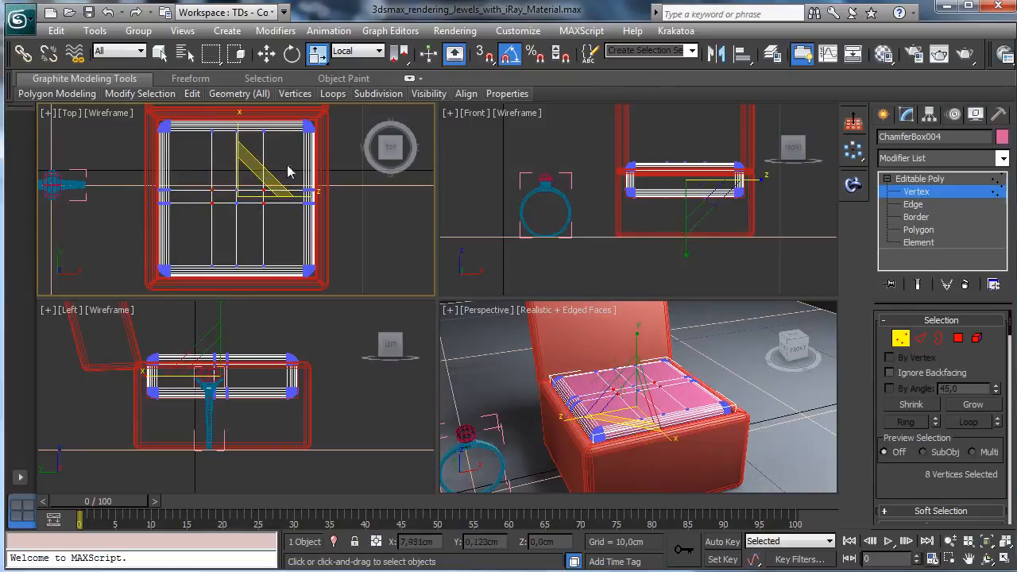
{"action": "left_click_drag", "start_coordinate": [237, 131], "coordinate": [238, 147]}
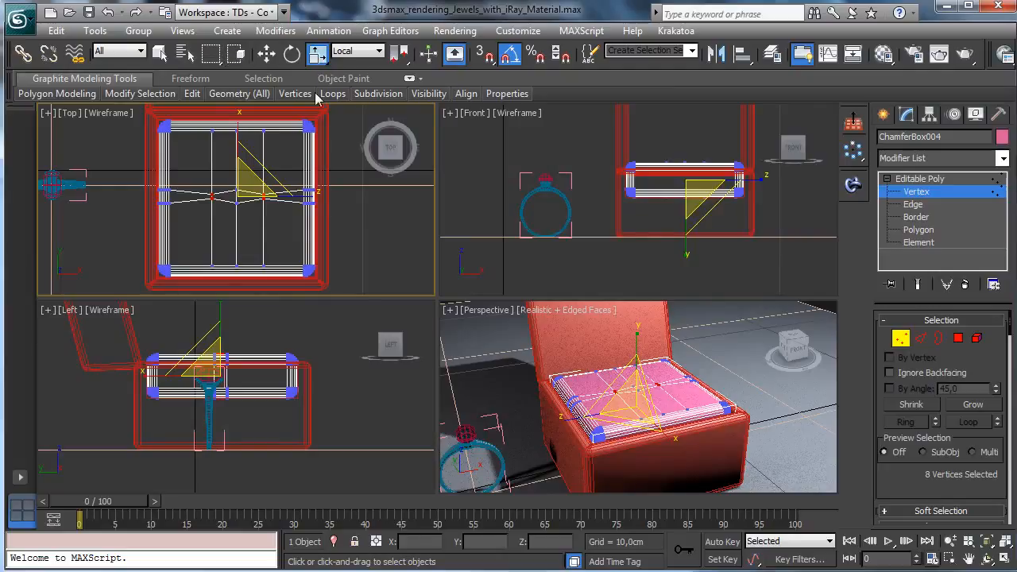
{"action": "left_click_drag", "start_coordinate": [317, 55], "coordinate": [315, 107]}
{"action": "left_click_drag", "start_coordinate": [316, 197], "coordinate": [335, 198]}
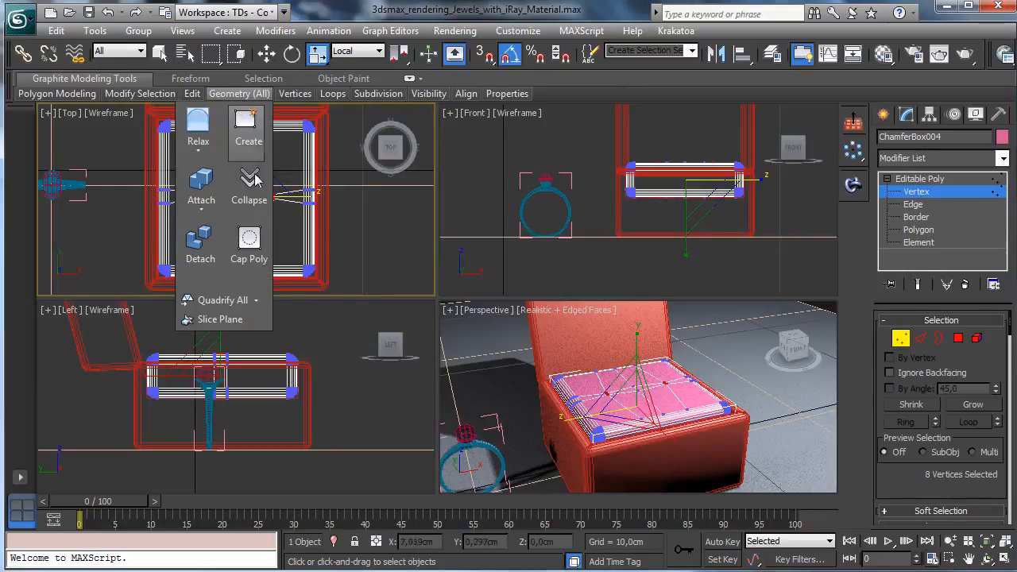
Step: Select the two central strip polygons in the enlarged perspective view and bevel them with height -0.551 cm and outline 0.379 cm
{"action": "right_click", "coordinate": [733, 327]}
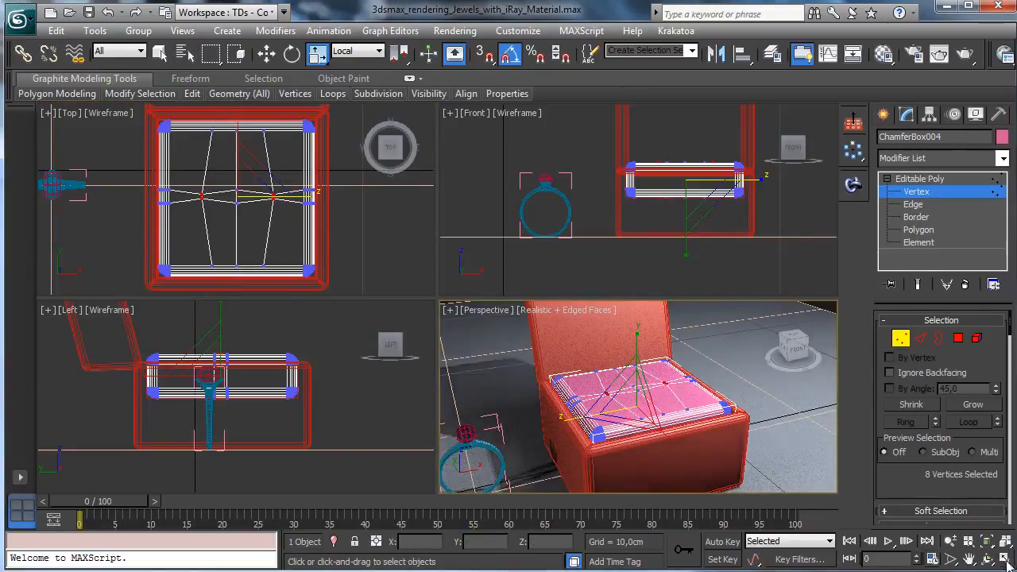
{"action": "left_click", "coordinate": [986, 558]}
{"action": "left_click", "coordinate": [918, 229]}
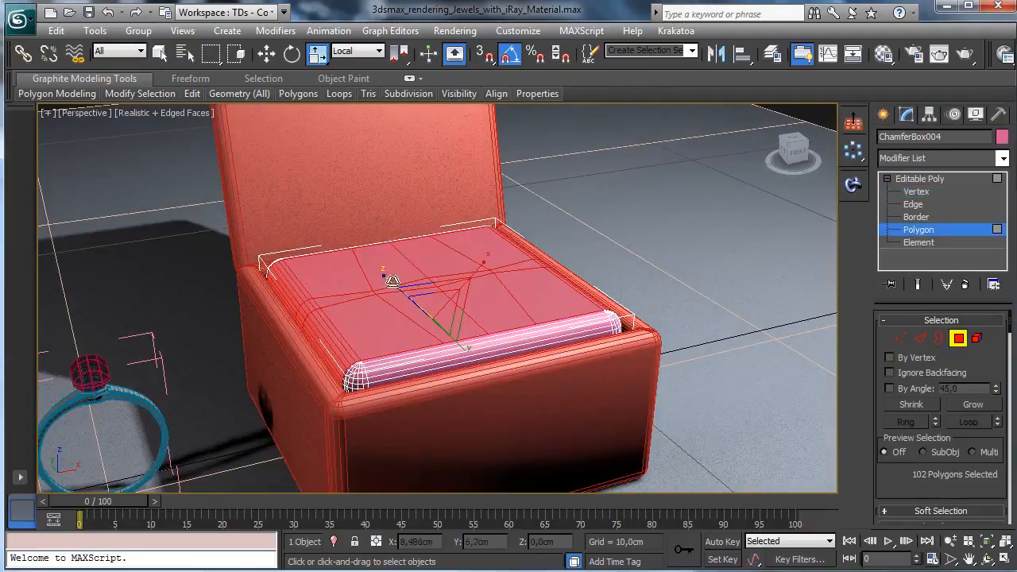
{"action": "left_click", "coordinate": [390, 281]}
{"action": "left_click", "coordinate": [443, 281], "text": "ctrl"}
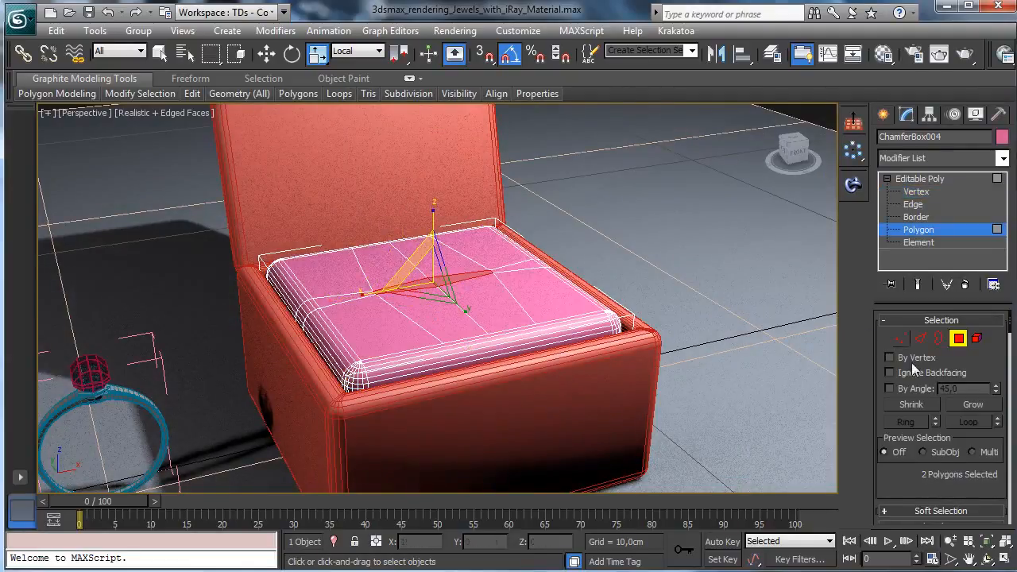
{"action": "scroll", "coordinate": [914, 445], "scroll_direction": "down", "scroll_amount": 5}
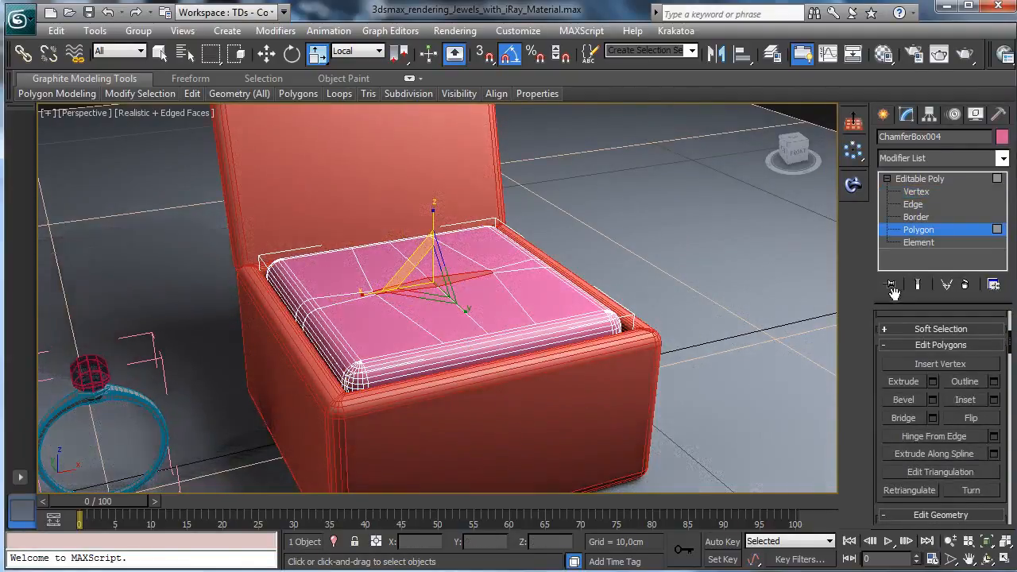
{"action": "left_click", "coordinate": [932, 396]}
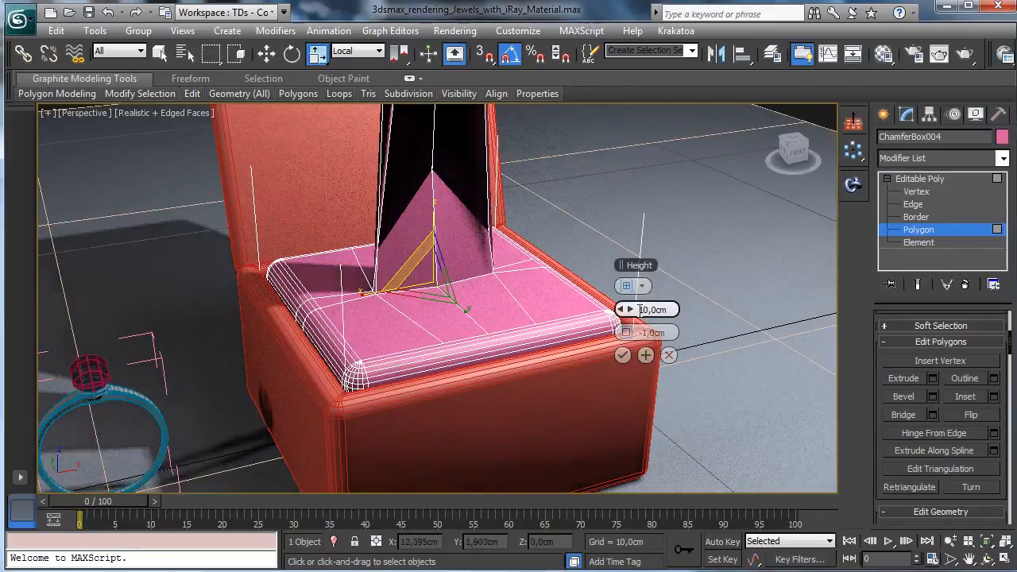
{"action": "mouse_move", "coordinate": [627, 309]}
{"action": "left_mouse_down"}
{"action": "mouse_move", "coordinate": [576, 312]}
{"action": "mouse_move", "coordinate": [607, 311]}
{"action": "mouse_move", "coordinate": [633, 334]}
{"action": "mouse_move", "coordinate": [640, 326]}
{"action": "mouse_move", "coordinate": [626, 331]}
{"action": "mouse_move", "coordinate": [624, 309]}
{"action": "left_mouse_up"}
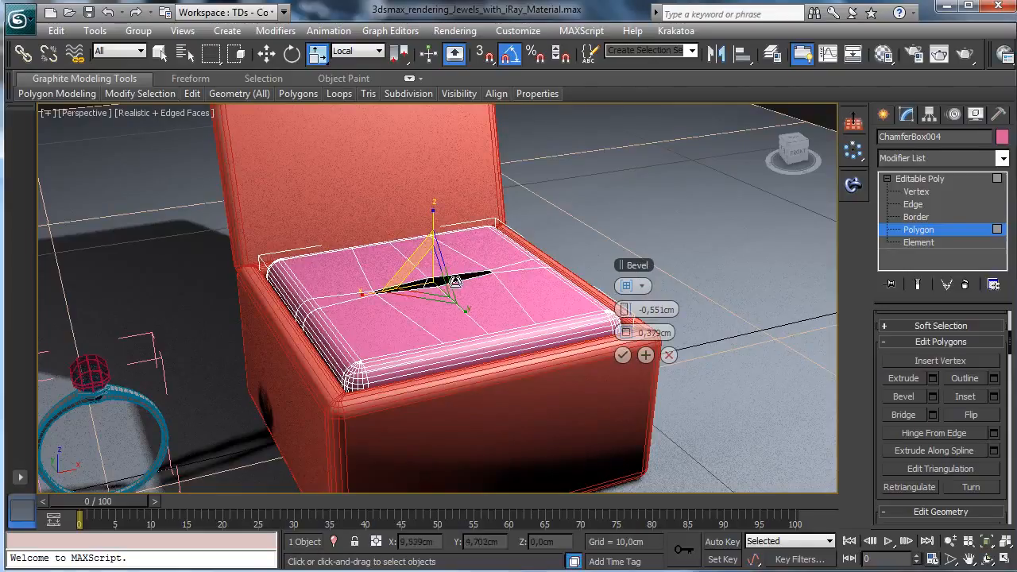
{"action": "left_click", "coordinate": [623, 355]}
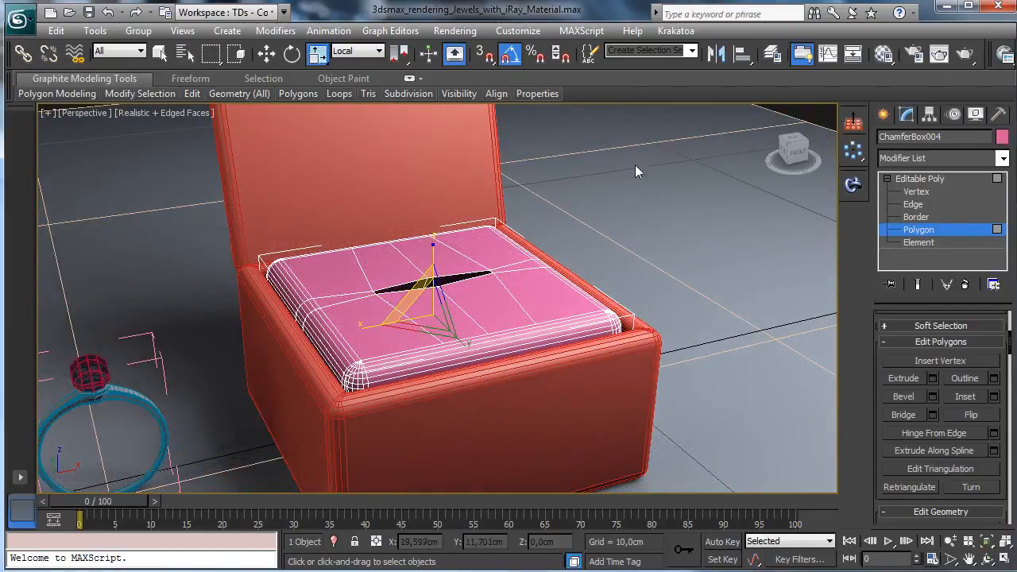
Step: At edge level, select the edges around the rim of the sunken slot in the insert, including its short end edges
{"action": "left_click", "coordinate": [922, 205]}
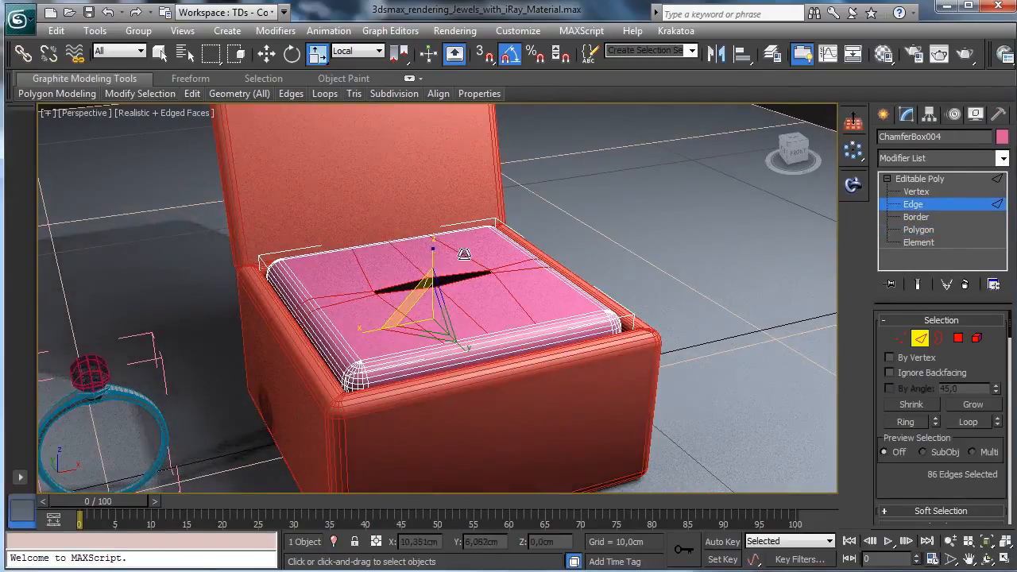
{"action": "left_click", "coordinate": [951, 542]}
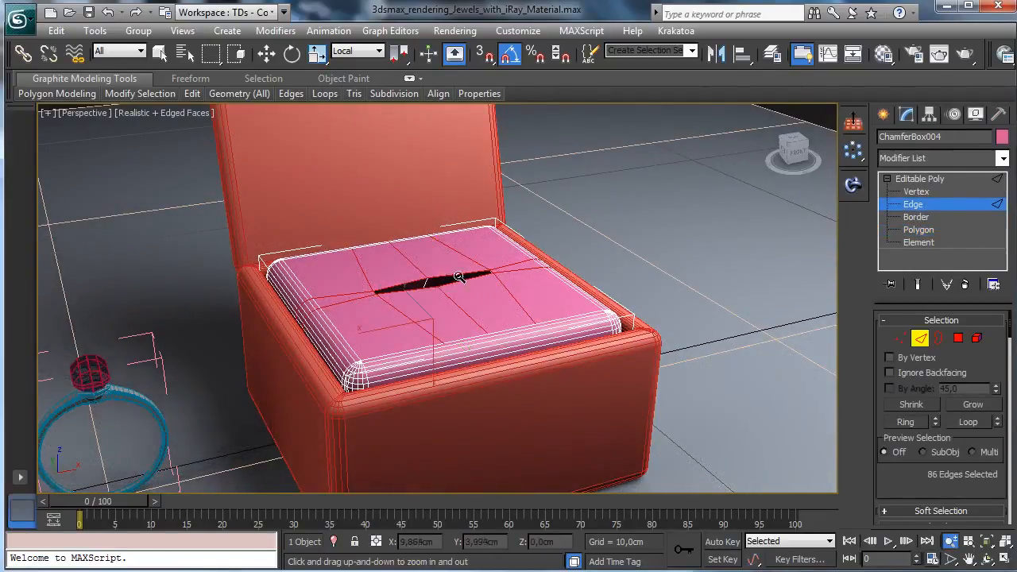
{"action": "left_click_drag", "start_coordinate": [458, 277], "coordinate": [424, 159]}
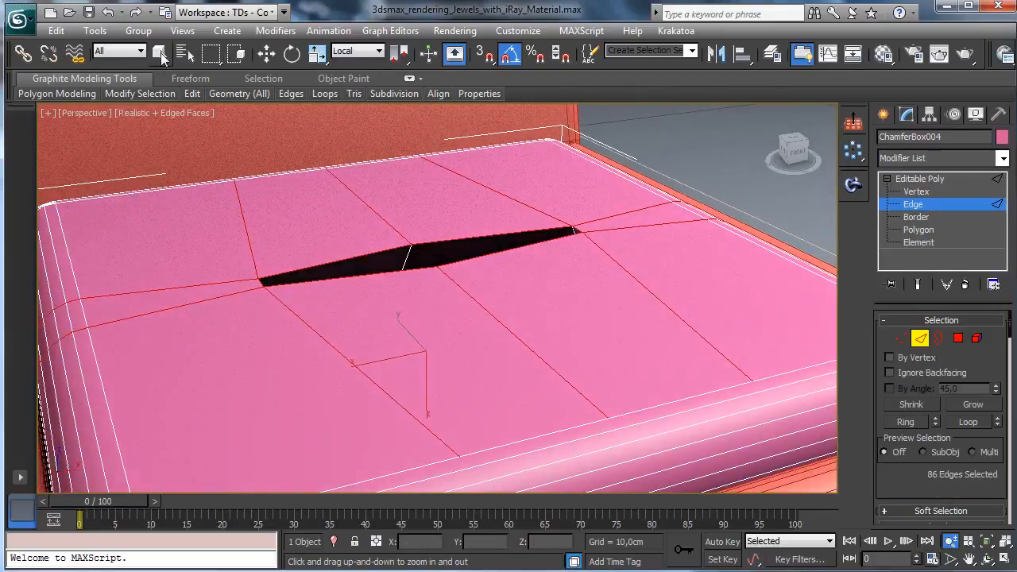
{"action": "left_click", "coordinate": [159, 53]}
{"action": "left_click", "coordinate": [274, 283]}
{"action": "left_click", "coordinate": [307, 267], "text": "ctrl"}
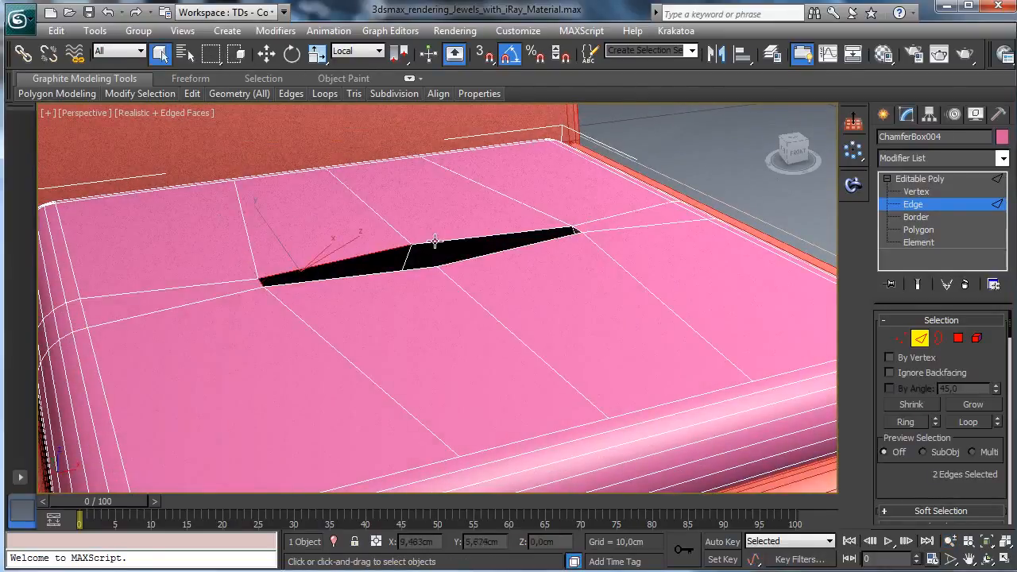
{"action": "left_click", "coordinate": [435, 242], "text": "ctrl"}
{"action": "left_click", "coordinate": [577, 230], "text": "ctrl"}
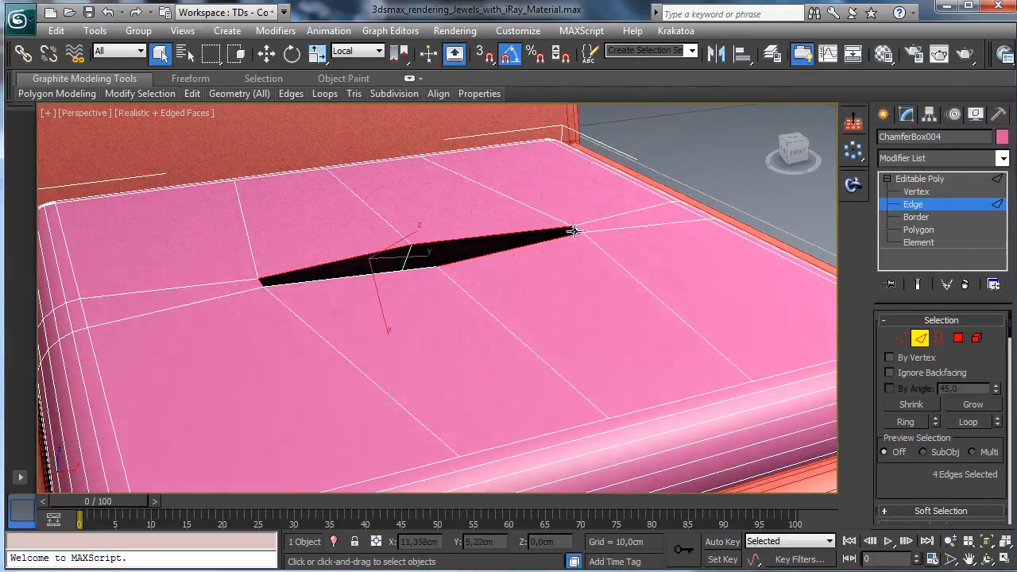
{"action": "left_click", "coordinate": [577, 230], "text": "ctrl"}
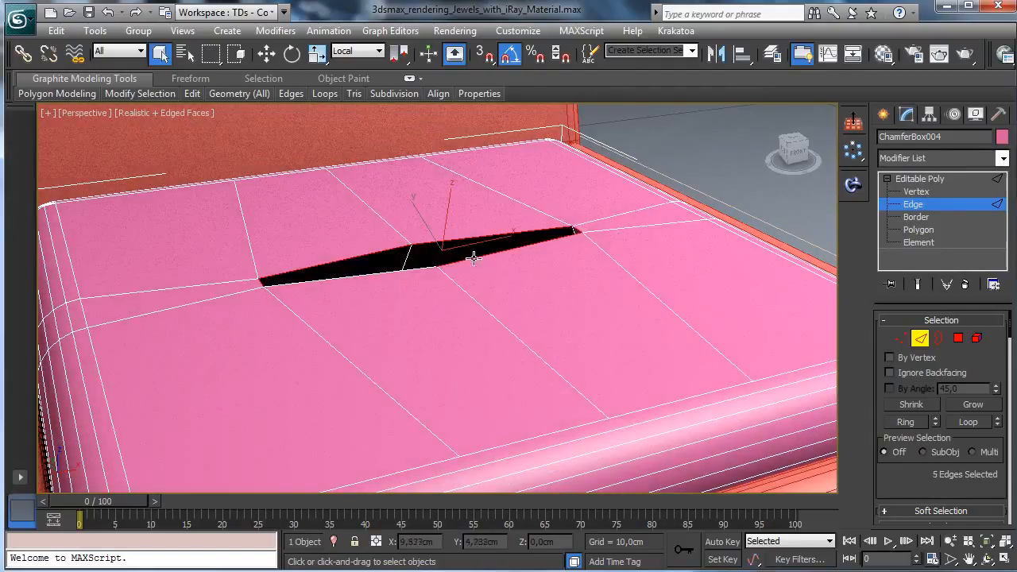
{"action": "left_click", "coordinate": [388, 271], "text": "ctrl"}
Step: Try chamfering the slot's rim edges by about 0.186 cm, with 7 segments and with a single segment
{"action": "left_click_drag", "start_coordinate": [911, 475], "coordinate": [919, 232]}
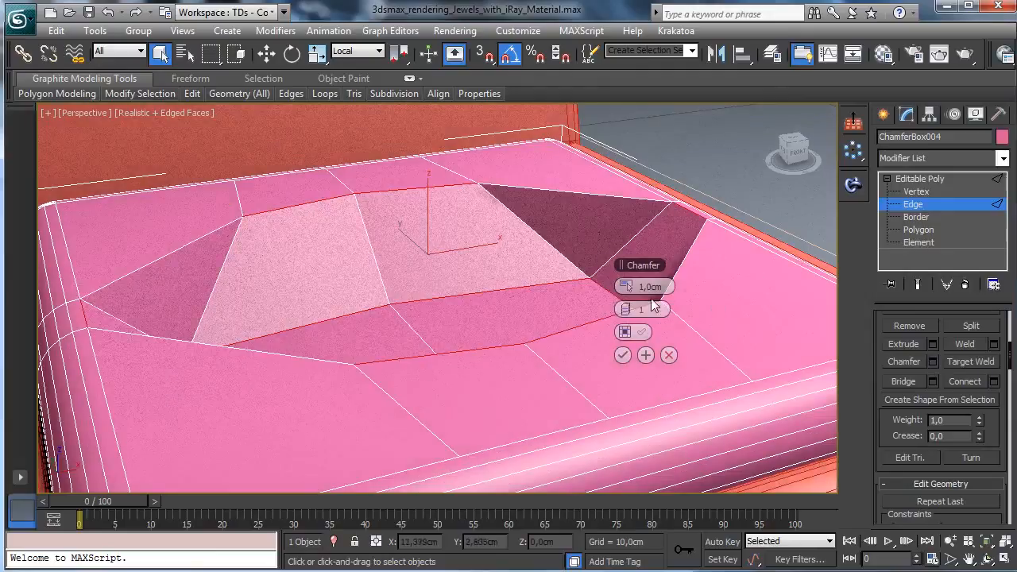
{"action": "right_click", "coordinate": [625, 285]}
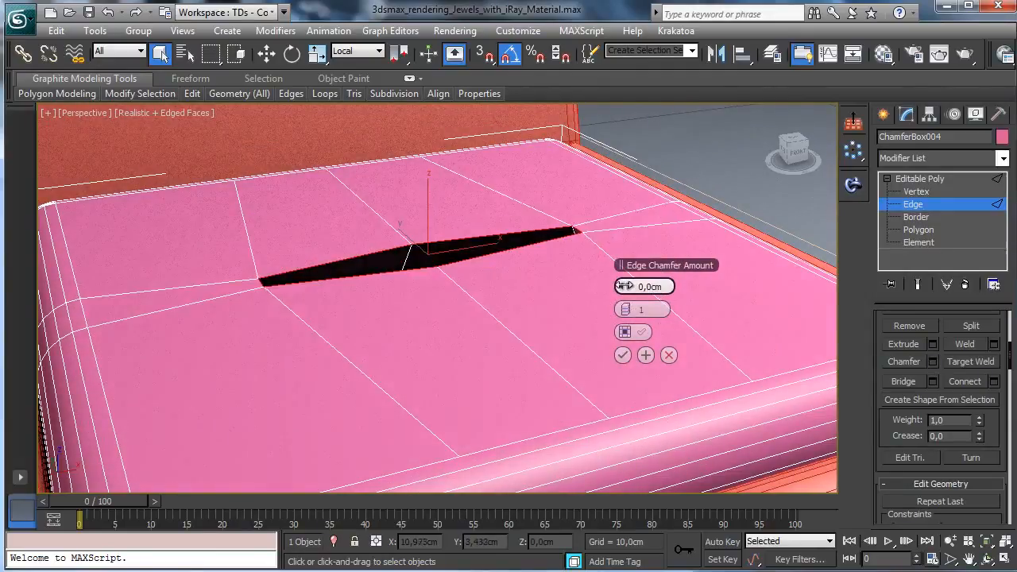
{"action": "left_click_drag", "start_coordinate": [624, 286], "coordinate": [650, 310]}
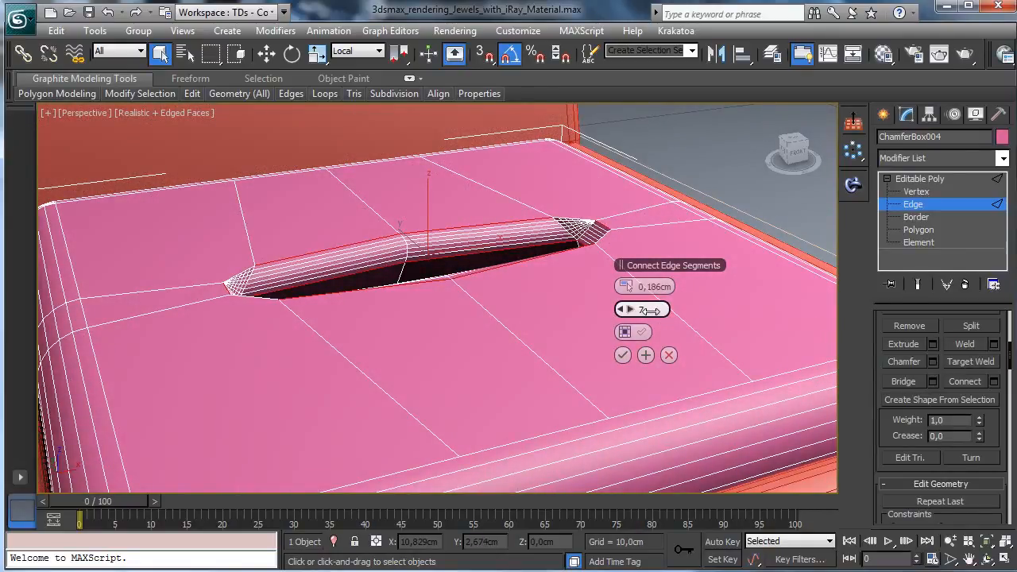
{"action": "left_click_drag", "start_coordinate": [649, 310], "coordinate": [631, 310]}
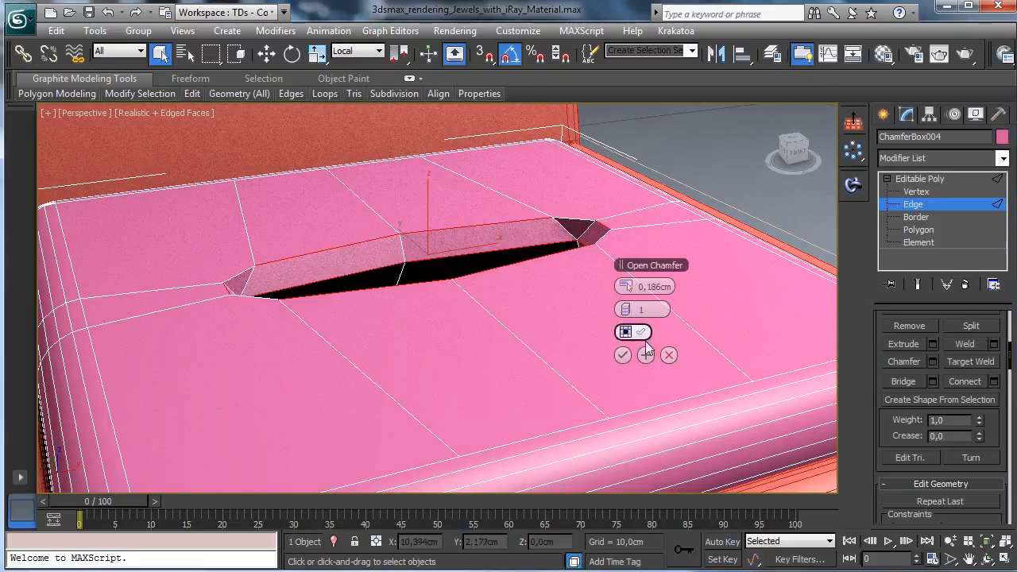
{"action": "left_click", "coordinate": [669, 355]}
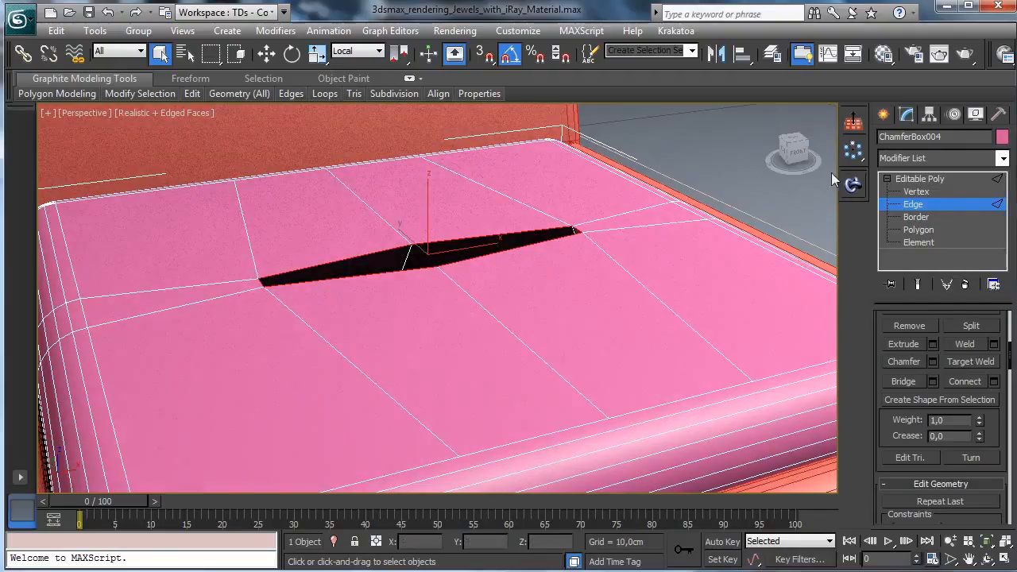
Step: Leave edge level and apply a TurboSmooth modifier to the cushion insert
{"action": "left_click", "coordinate": [935, 211]}
{"action": "left_click", "coordinate": [1002, 158]}
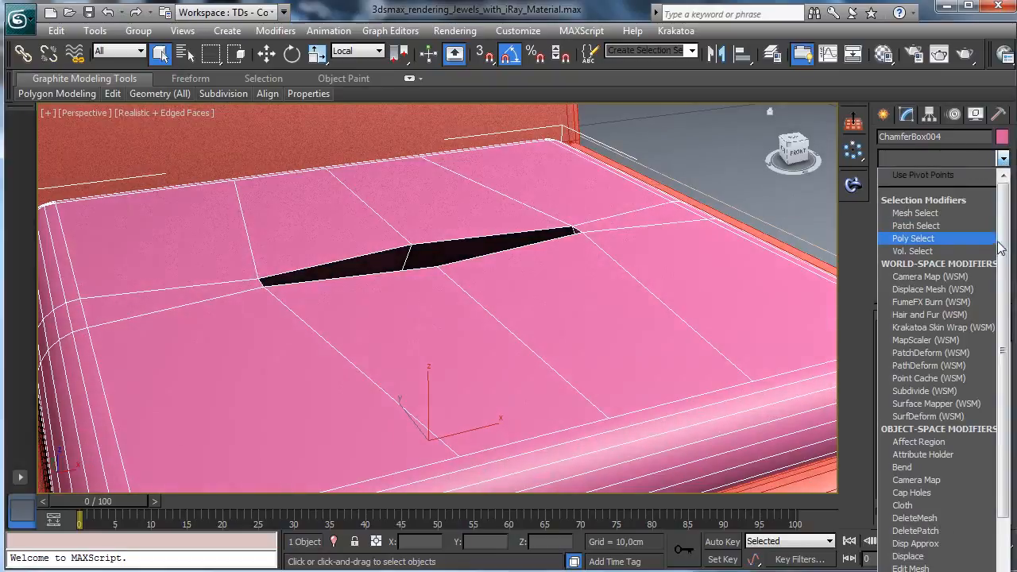
{"action": "left_click_drag", "start_coordinate": [1003, 248], "coordinate": [1002, 569]}
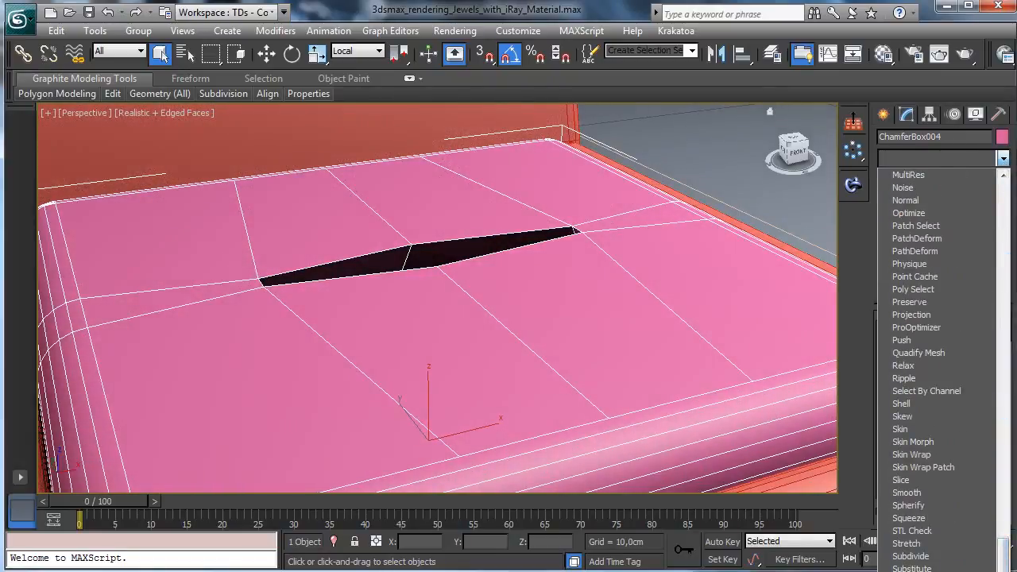
{"action": "left_click", "coordinate": [913, 568]}
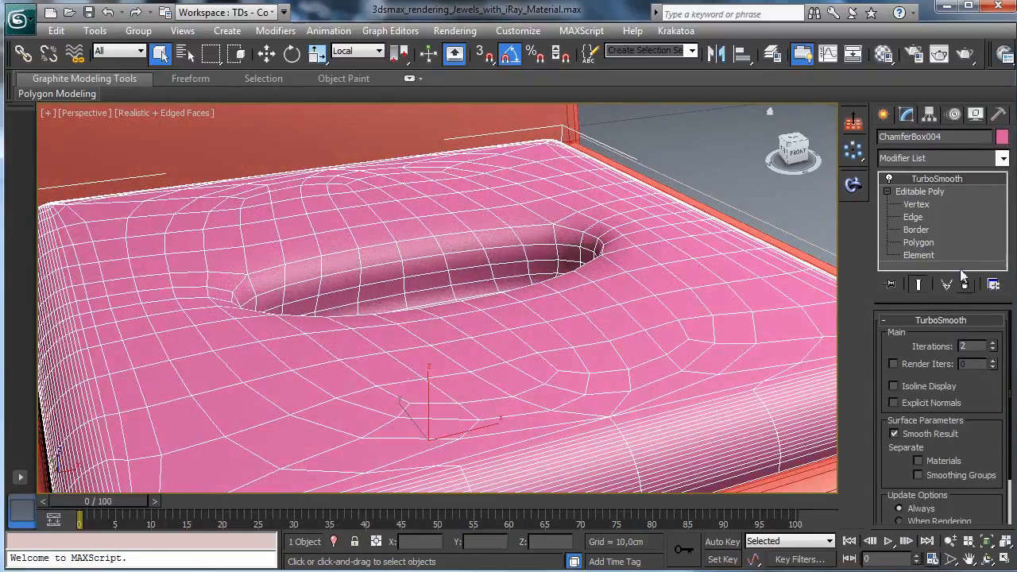
Step: Open vertex level of the insert's Editable Poly from a raised view and show the smoothed end result while editing
{"action": "left_click", "coordinate": [950, 541]}
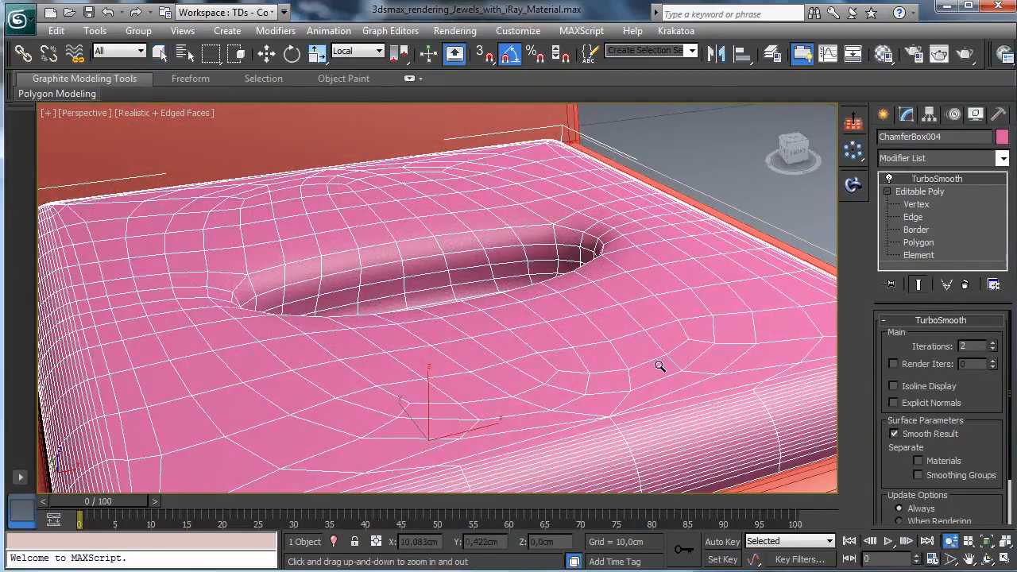
{"action": "left_click_drag", "start_coordinate": [659, 363], "coordinate": [590, 320]}
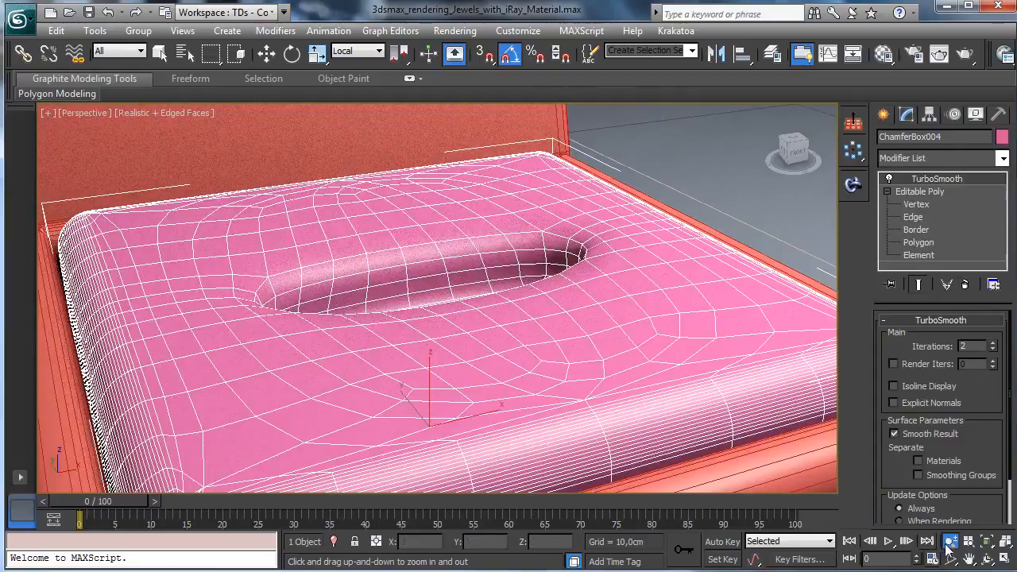
{"action": "left_click", "coordinate": [986, 559]}
{"action": "left_click_drag", "start_coordinate": [419, 271], "coordinate": [436, 296]}
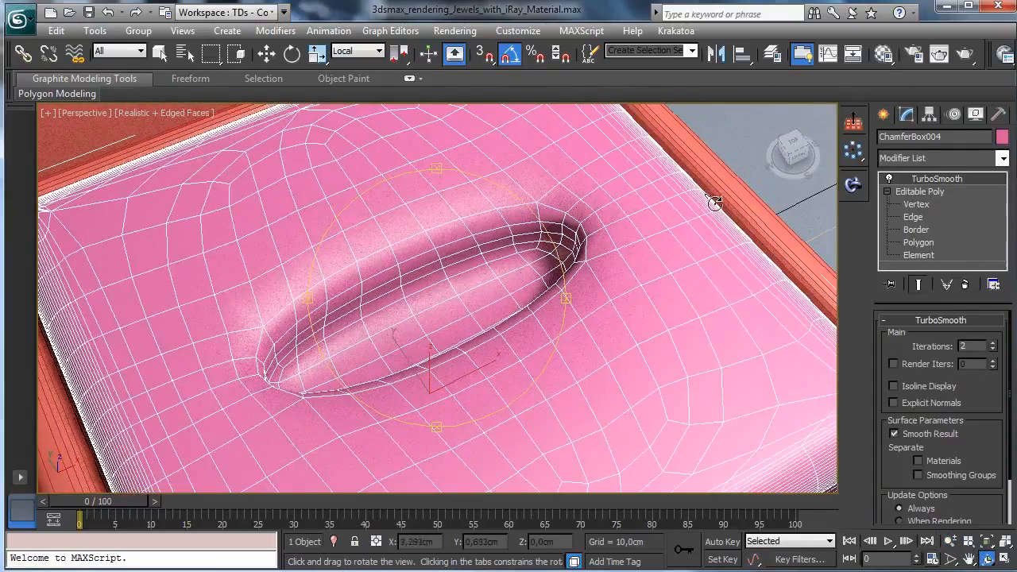
{"action": "left_click", "coordinate": [910, 205]}
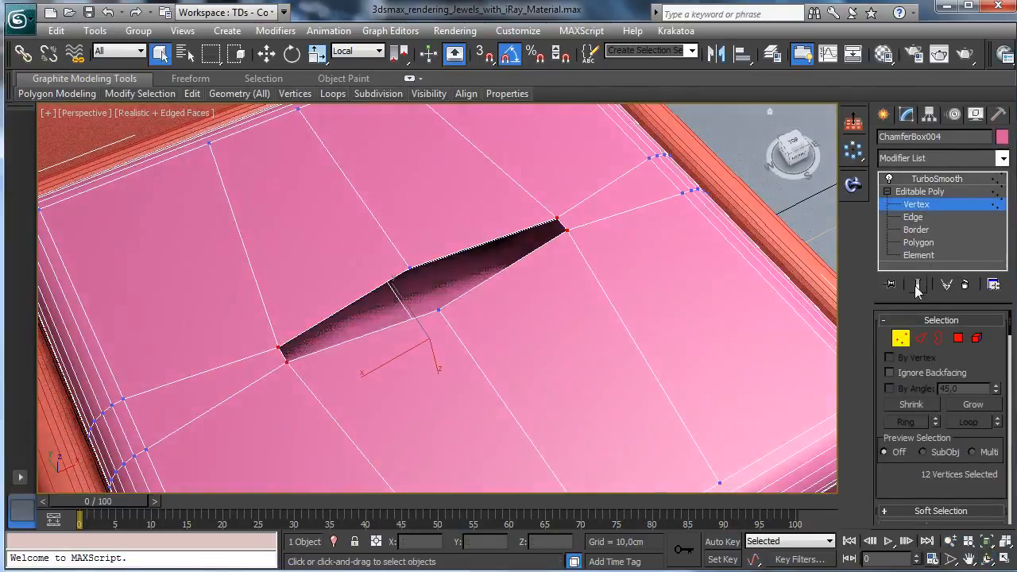
{"action": "left_click", "coordinate": [917, 284]}
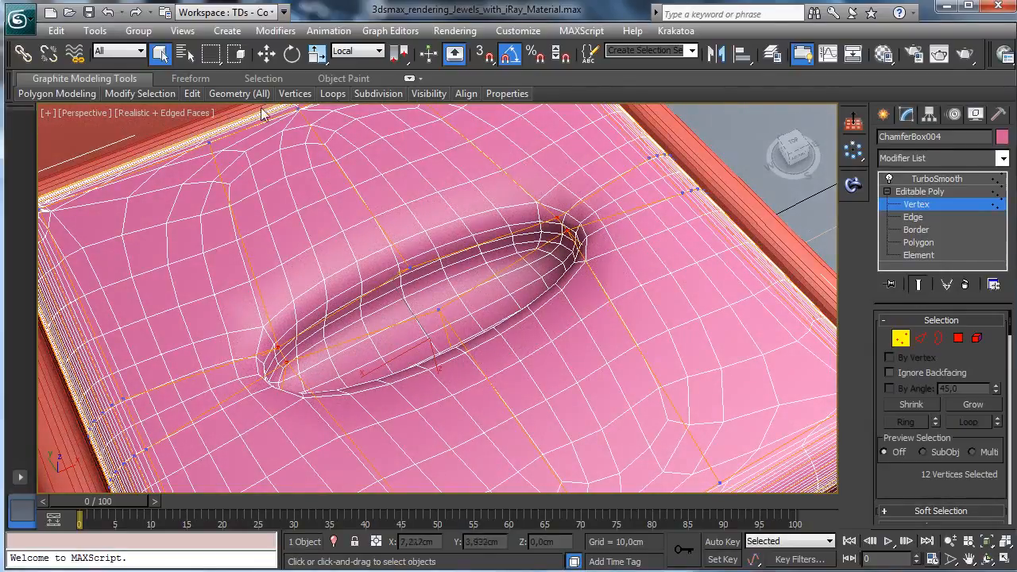
Step: Select the middle and end vertices around the slot and scale them together front to back to about 28%
{"action": "left_click_drag", "start_coordinate": [280, 342], "coordinate": [317, 386]}
{"action": "left_click_drag", "start_coordinate": [472, 325], "coordinate": [473, 324]}
{"action": "left_click_drag", "start_coordinate": [598, 248], "coordinate": [597, 249], "text": "ctrl"}
{"action": "left_click_drag", "start_coordinate": [316, 53], "coordinate": [319, 110]}
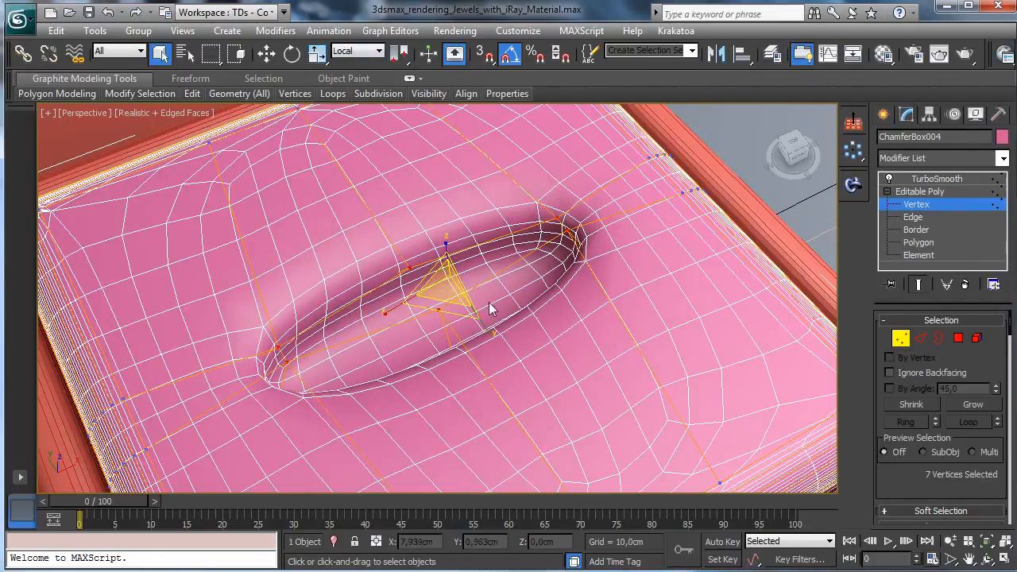
{"action": "left_click_drag", "start_coordinate": [488, 331], "coordinate": [397, 224]}
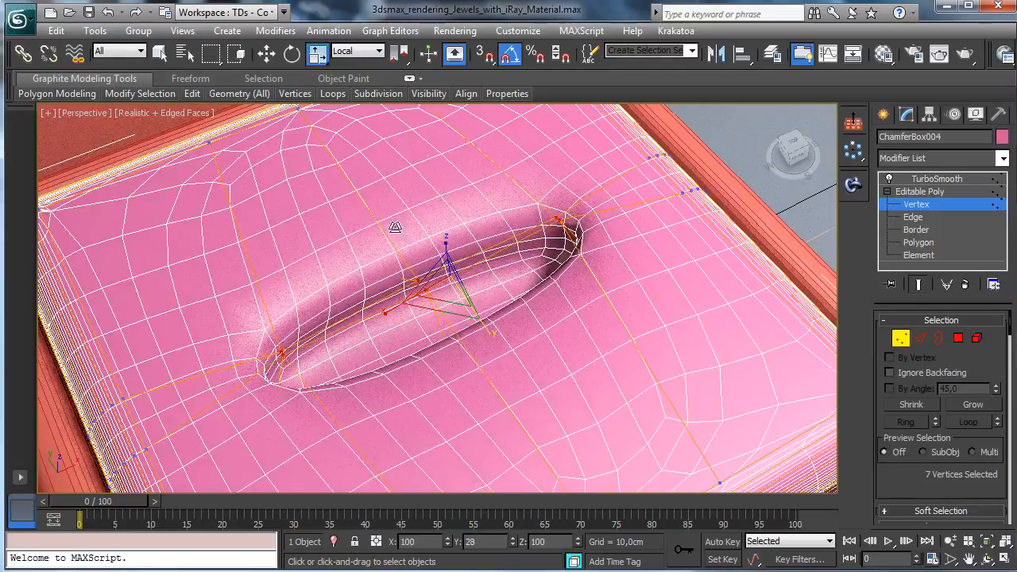
Step: Select the vertices at both ends of the slot and scale them closer together front to back
{"action": "left_click_drag", "start_coordinate": [238, 339], "coordinate": [310, 373]}
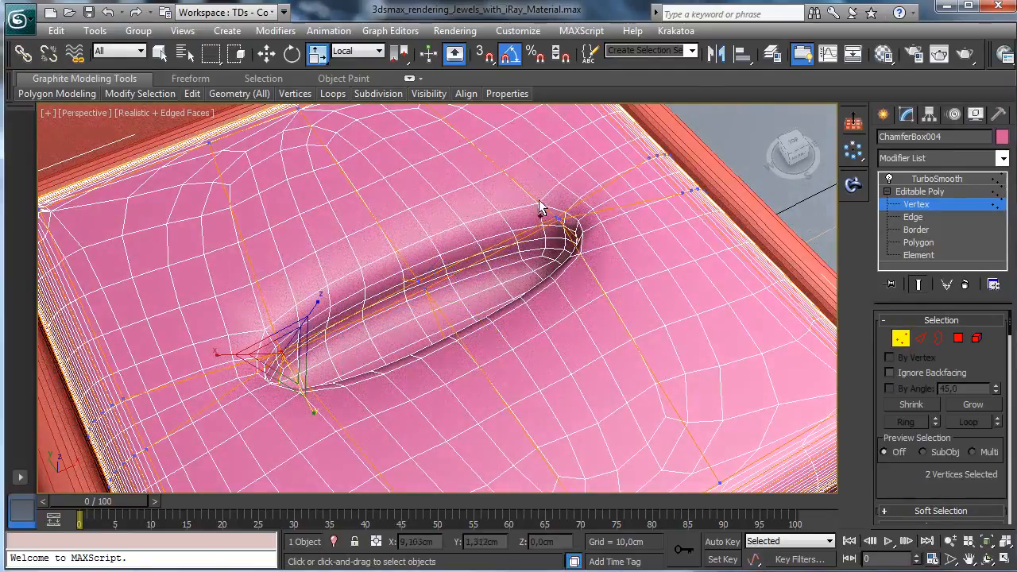
{"action": "left_click_drag", "start_coordinate": [540, 207], "coordinate": [620, 239], "text": "ctrl"}
{"action": "left_click_drag", "start_coordinate": [500, 325], "coordinate": [361, 159]}
Step: Select the strip's outer vertices at both side edges of the insert and scale them closer together front to back
{"action": "left_click_drag", "start_coordinate": [611, 148], "coordinate": [743, 235], "text": "ctrl"}
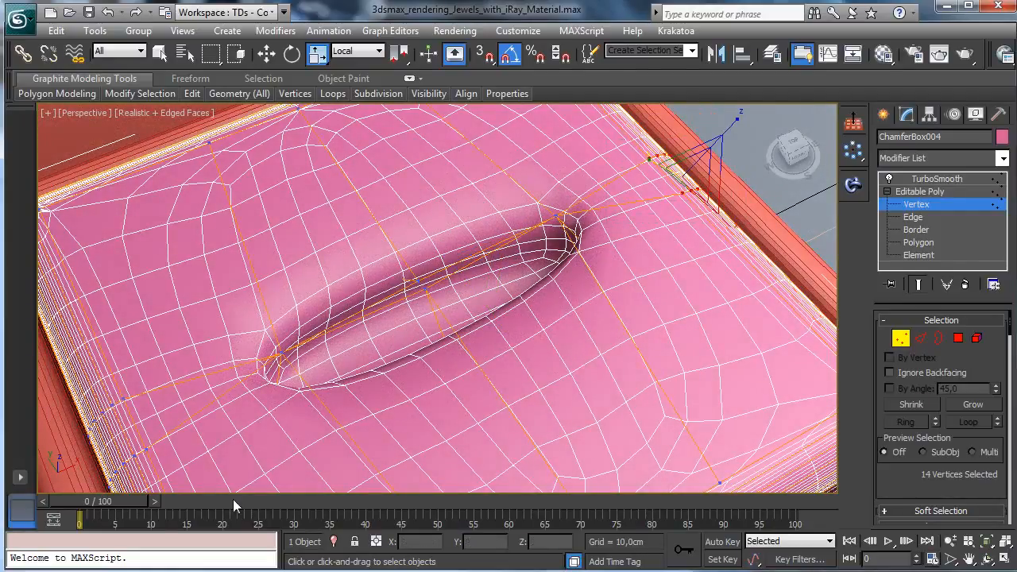
{"action": "left_click_drag", "start_coordinate": [127, 470], "coordinate": [92, 480], "text": "ctrl"}
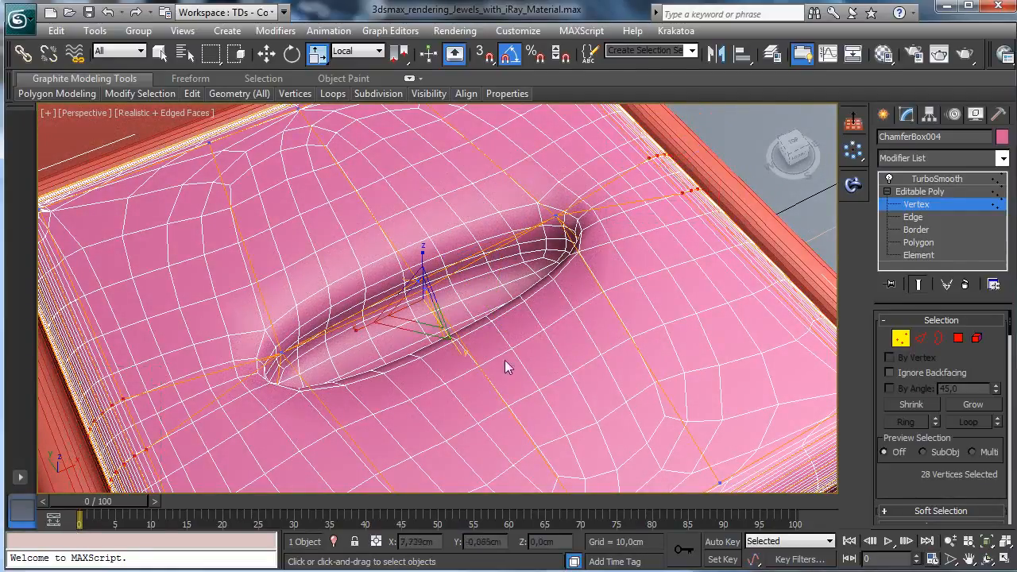
{"action": "left_click", "coordinate": [457, 351]}
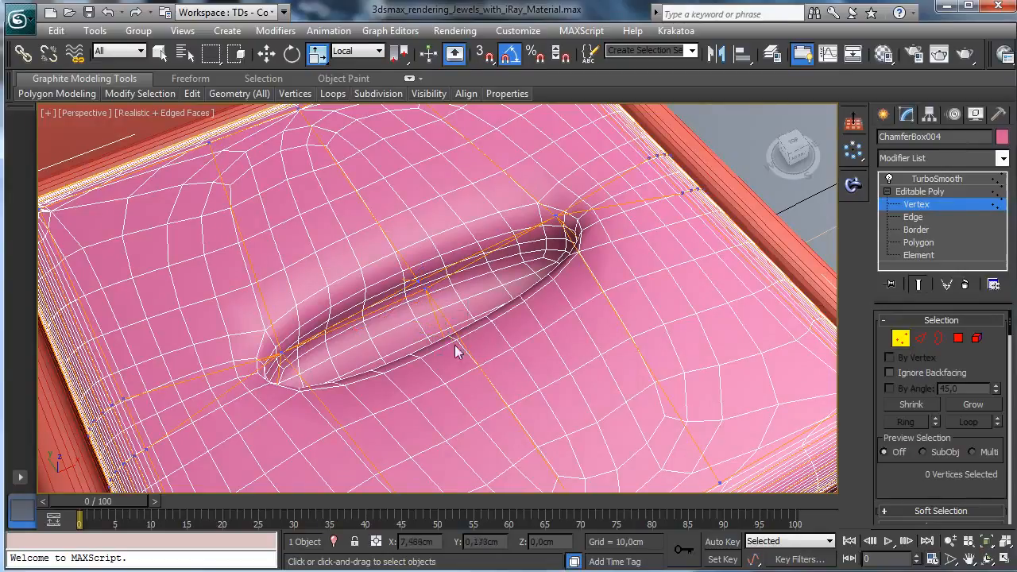
{"action": "key", "text": "ctrl+z"}
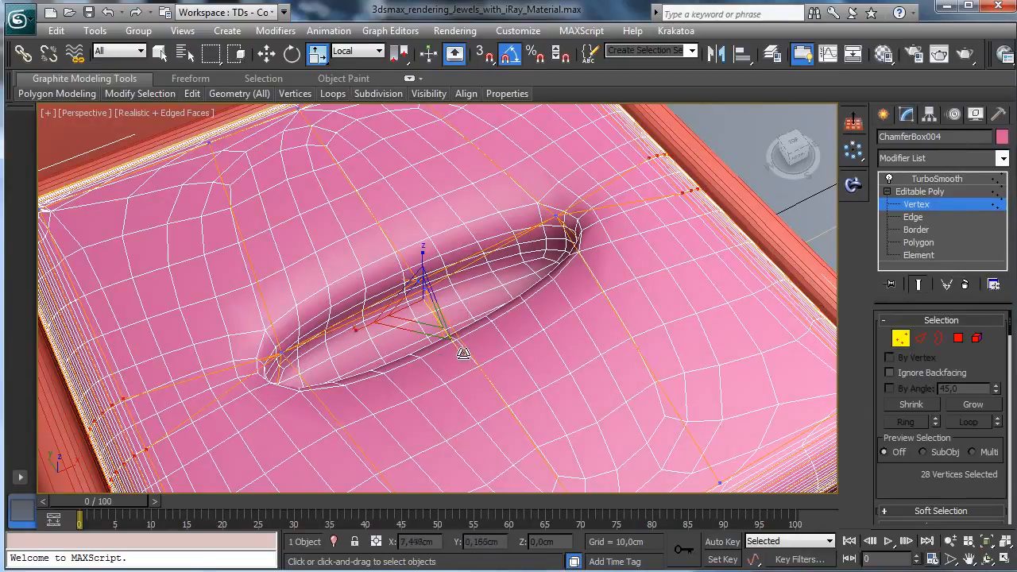
{"action": "left_click_drag", "start_coordinate": [463, 353], "coordinate": [376, 236]}
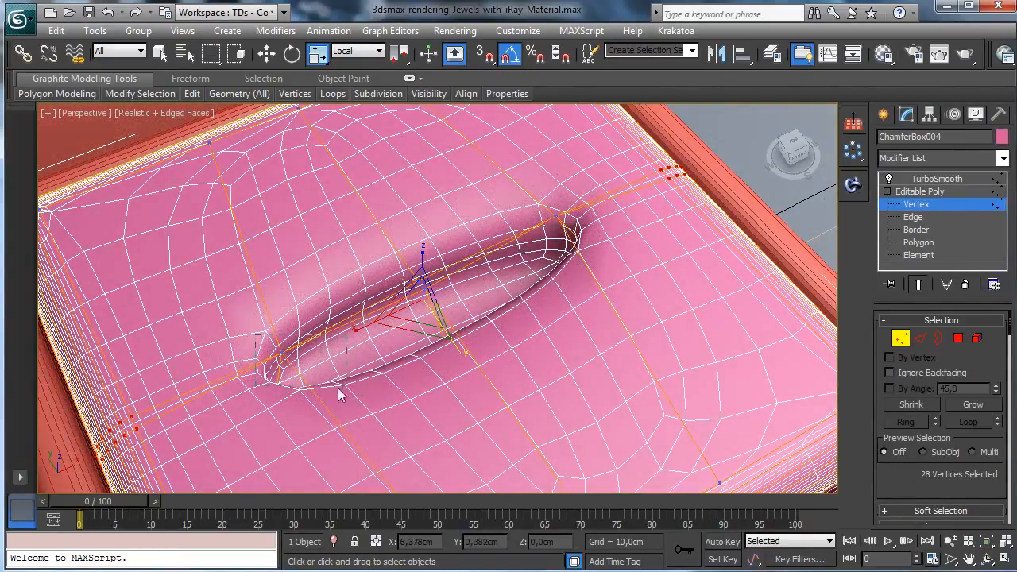
Step: Set the weight of the vertices at both ends of the slot to 3
{"action": "left_click_drag", "start_coordinate": [338, 388], "coordinate": [337, 389]}
{"action": "scroll", "coordinate": [968, 366], "scroll_direction": "down", "scroll_amount": 5}
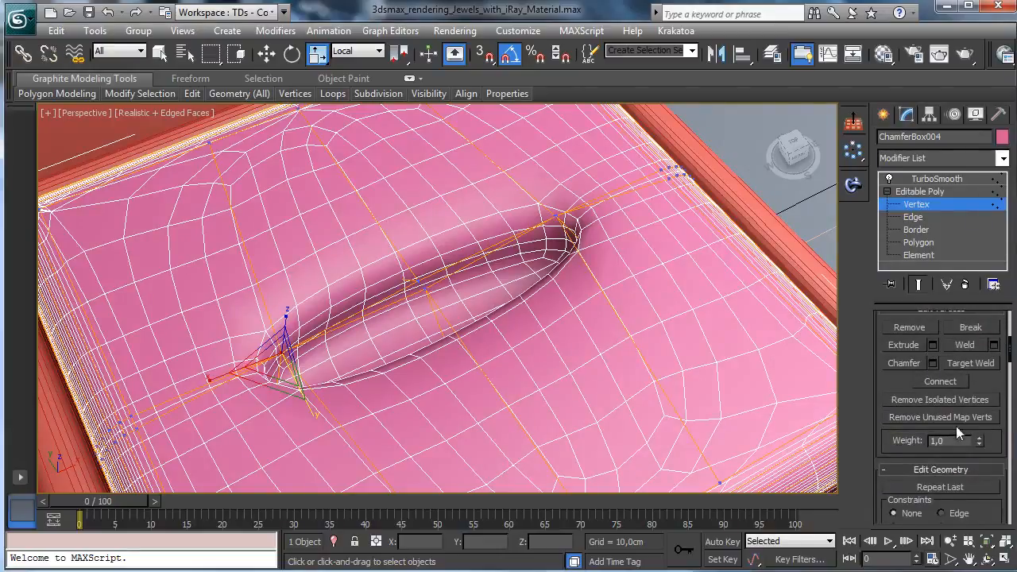
{"action": "left_click_drag", "start_coordinate": [979, 443], "coordinate": [941, 282]}
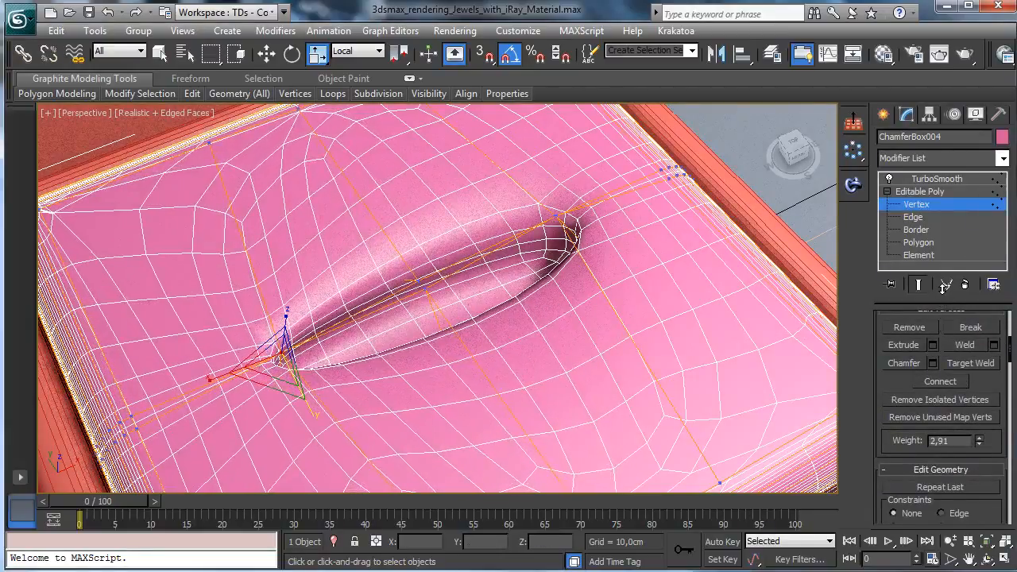
{"action": "left_click_drag", "start_coordinate": [968, 439], "coordinate": [835, 431]}
{"action": "type", "text": "3"}
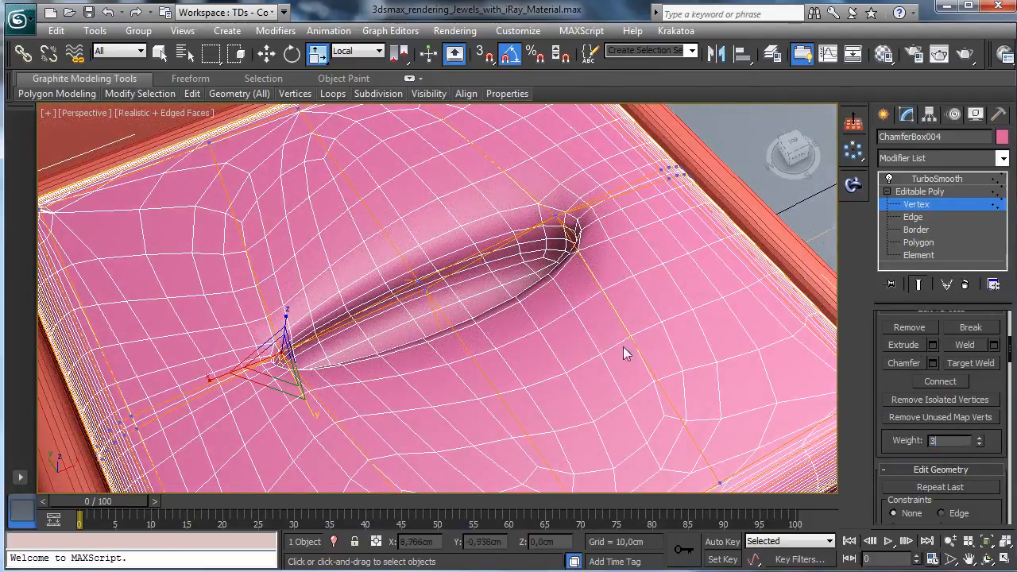
{"action": "left_click", "coordinate": [542, 214]}
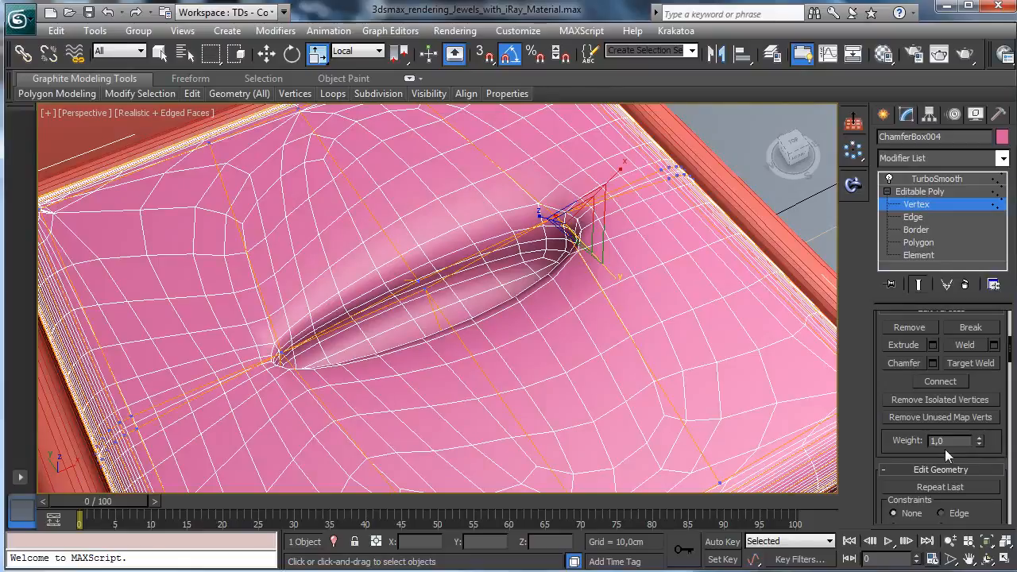
{"action": "key", "text": "Return"}
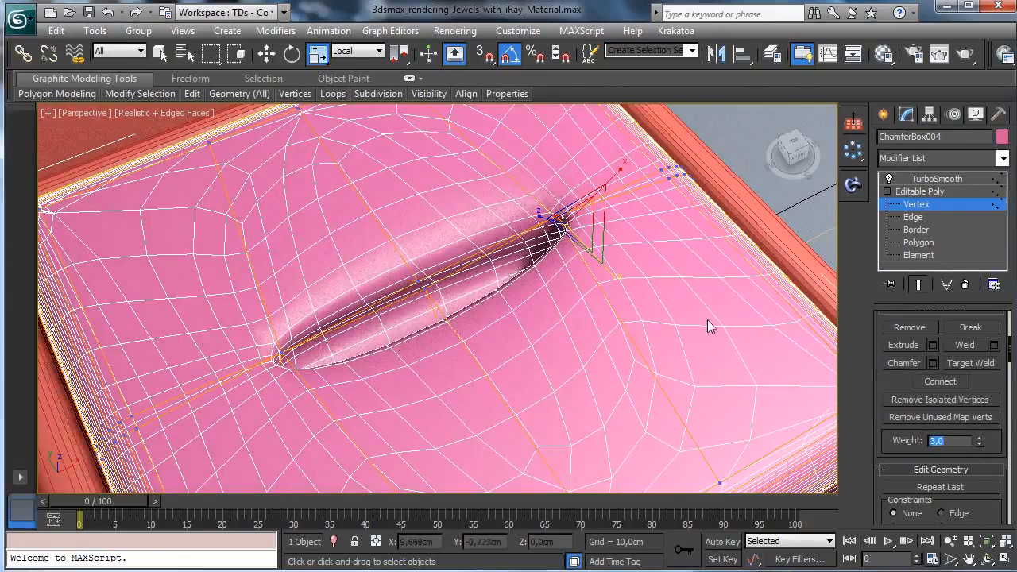
Step: Using View coordinates, move the slot's middle and end vertices upward, and raise the middle ones further to about Z 2.892 cm
{"action": "left_click", "coordinate": [989, 562]}
{"action": "left_click_drag", "start_coordinate": [501, 329], "coordinate": [488, 267]}
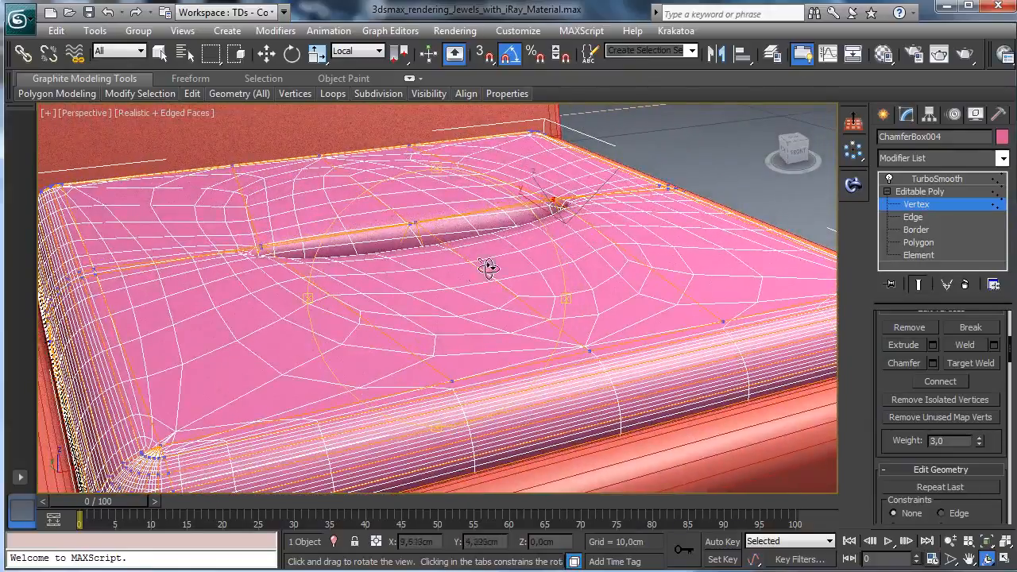
{"action": "left_click", "coordinate": [266, 53]}
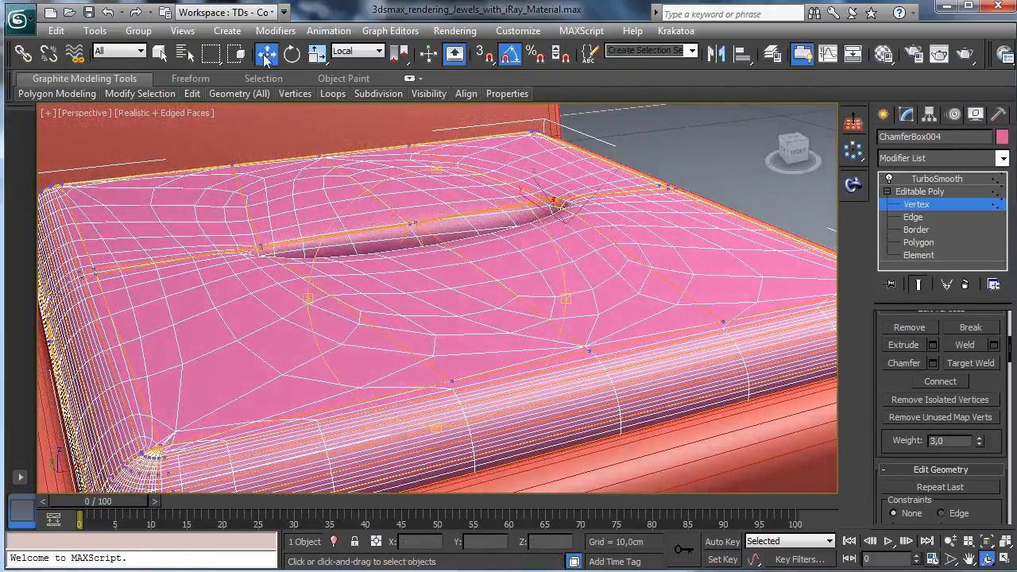
{"action": "left_click", "coordinate": [263, 242]}
{"action": "left_click", "coordinate": [570, 201], "text": "ctrl"}
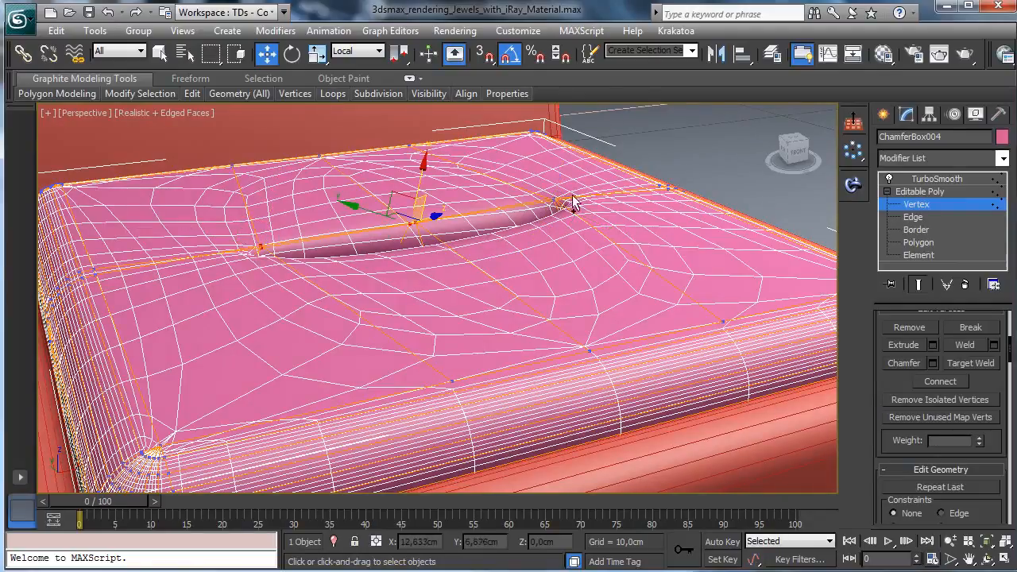
{"action": "left_click", "coordinate": [559, 204]}
{"action": "left_click", "coordinate": [358, 51]}
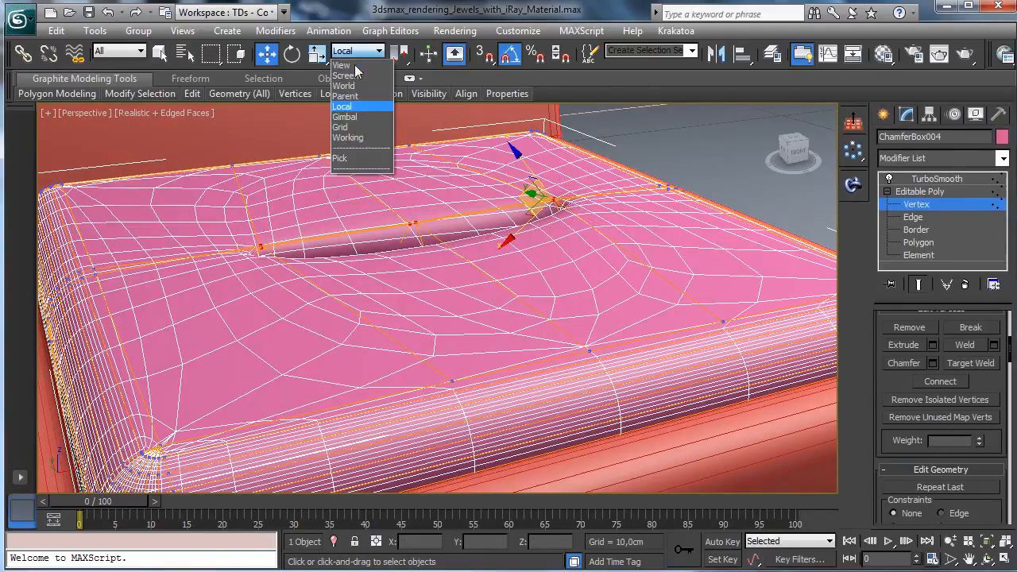
{"action": "left_click", "coordinate": [351, 66]}
{"action": "left_click_drag", "start_coordinate": [416, 170], "coordinate": [422, 220]}
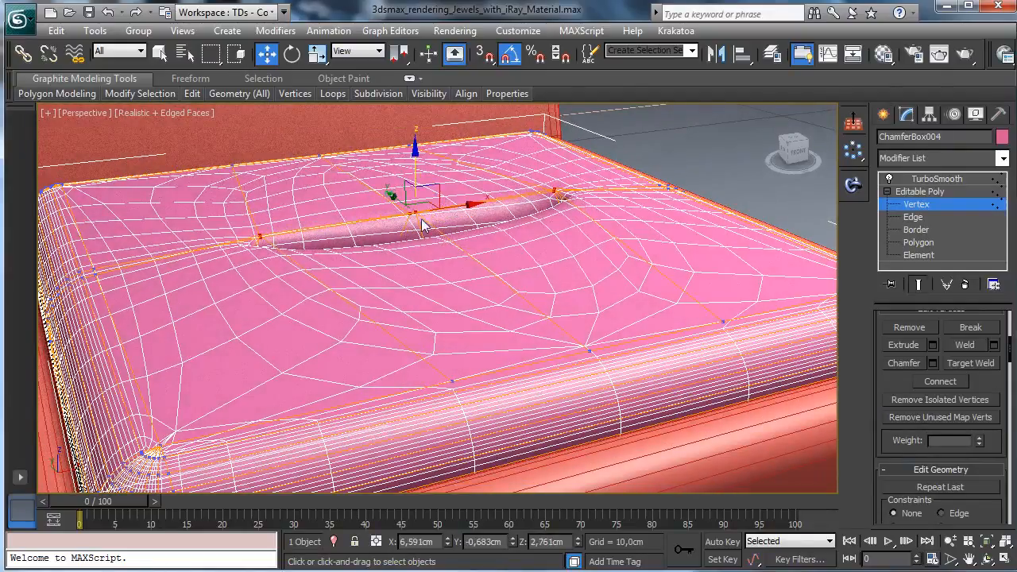
{"action": "left_click_drag", "start_coordinate": [412, 166], "coordinate": [411, 141]}
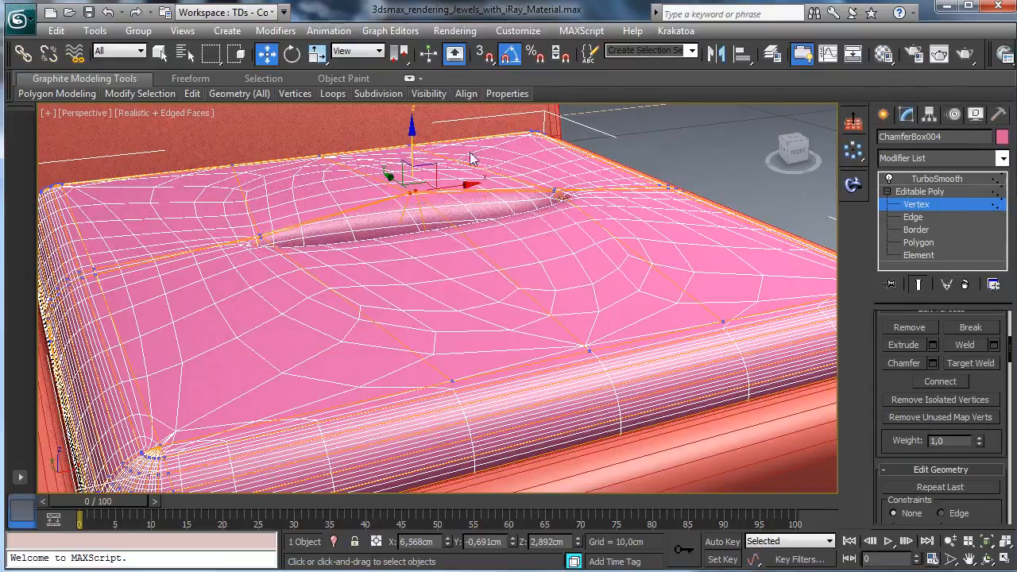
Step: Leave vertex level, restore the four-viewport layout and display the whole box in the perspective view without edged faces
{"action": "left_click", "coordinate": [931, 181]}
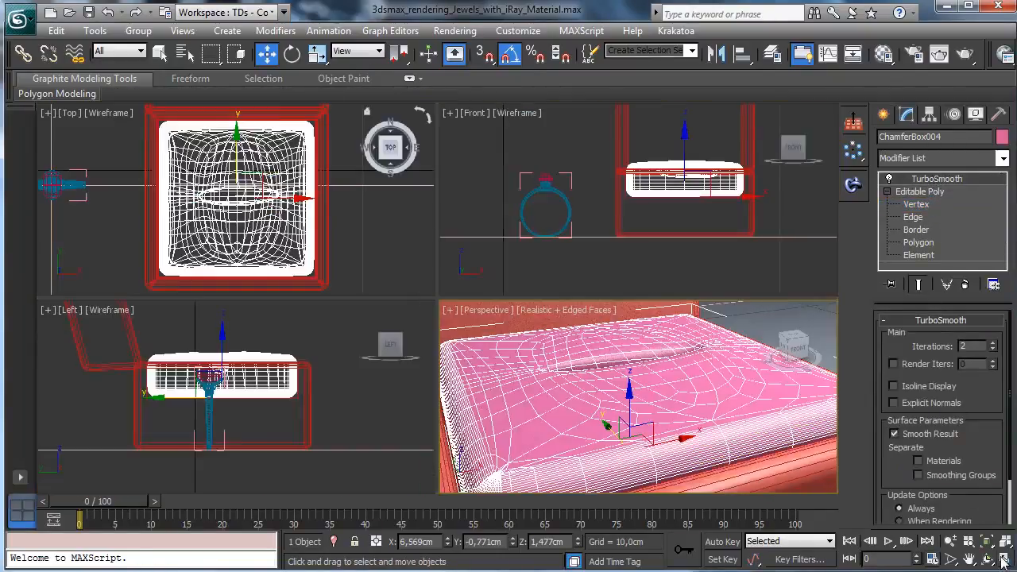
{"action": "key", "text": "alt+w"}
{"action": "left_click", "coordinate": [949, 540]}
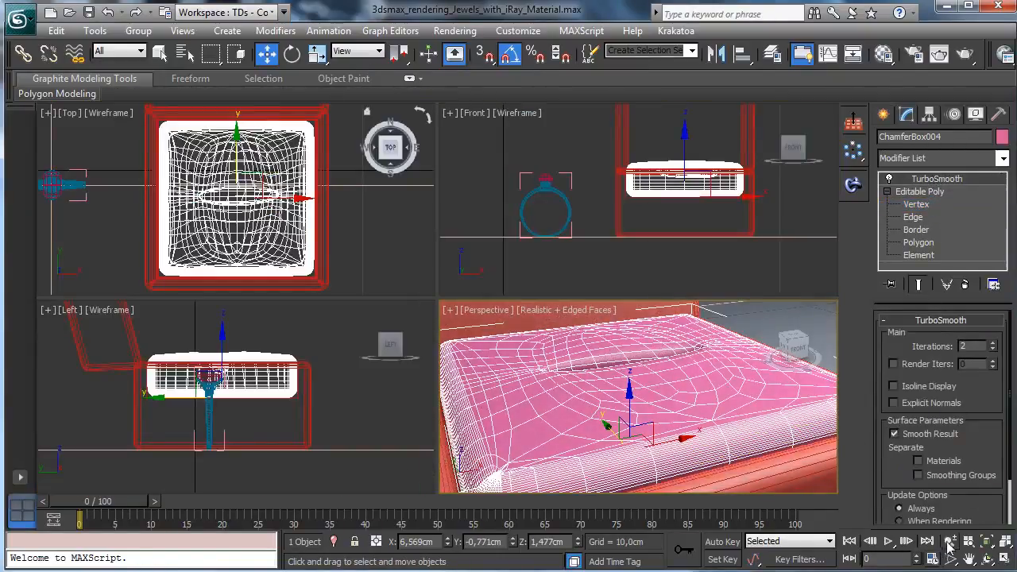
{"action": "left_click_drag", "start_coordinate": [611, 363], "coordinate": [695, 491]}
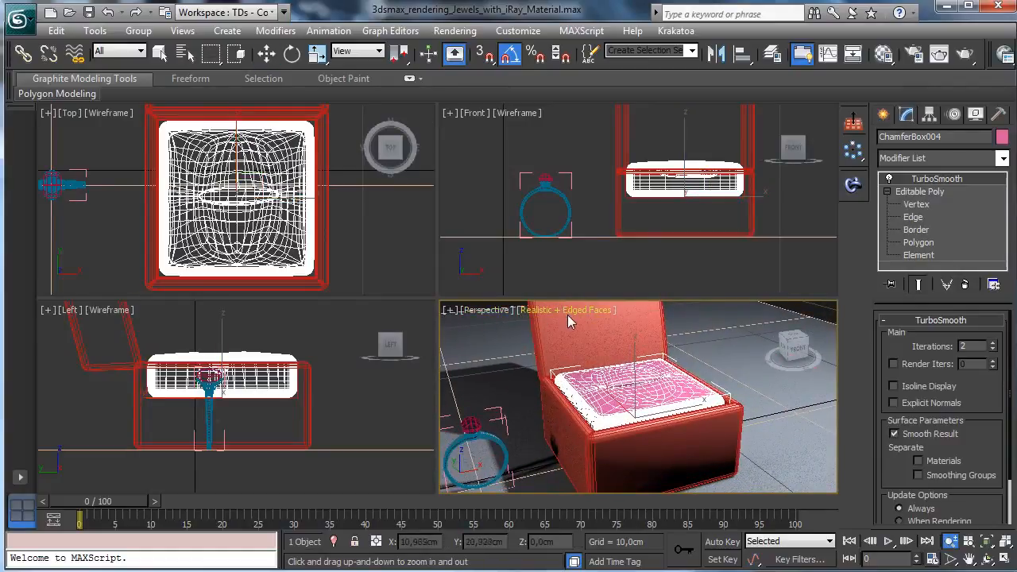
{"action": "left_click", "coordinate": [568, 320]}
{"action": "left_click", "coordinate": [611, 380]}
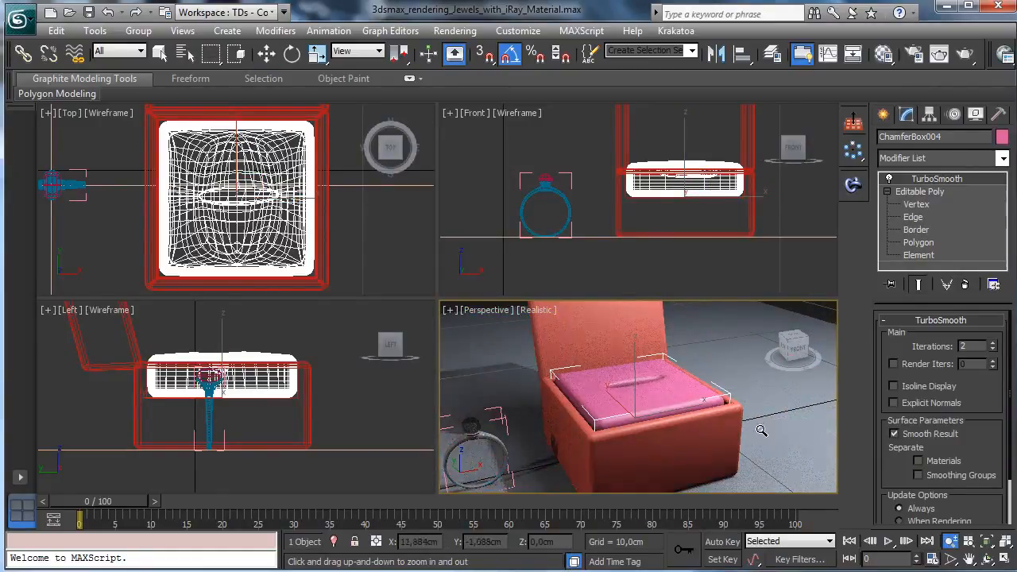
Step: In the Front view, lower the cushion insert slightly into the base, to about Z 1.334 cm
{"action": "left_click", "coordinate": [266, 53]}
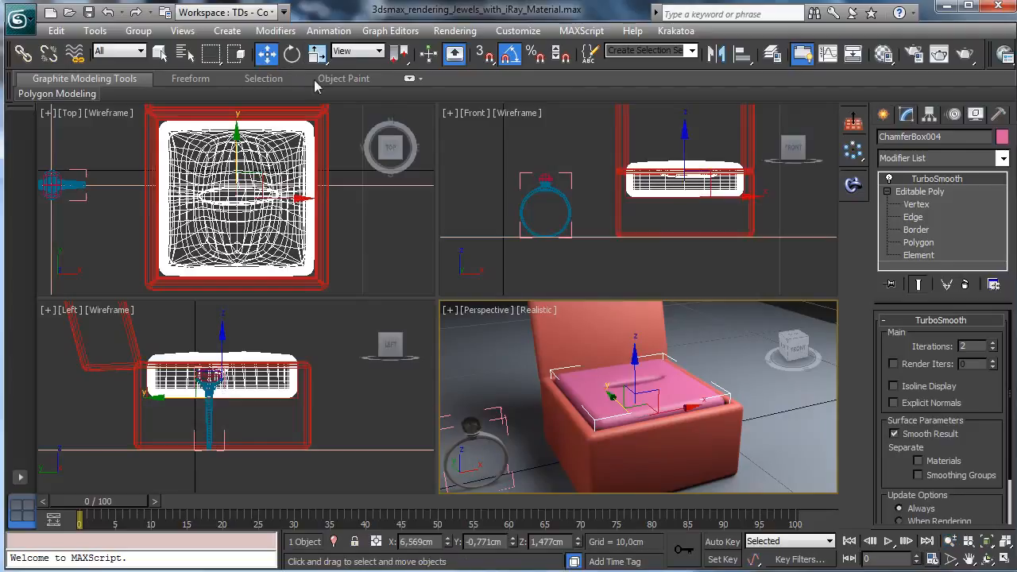
{"action": "left_click", "coordinate": [652, 156]}
{"action": "left_click_drag", "start_coordinate": [686, 146], "coordinate": [686, 149]}
{"action": "right_click", "coordinate": [724, 336]}
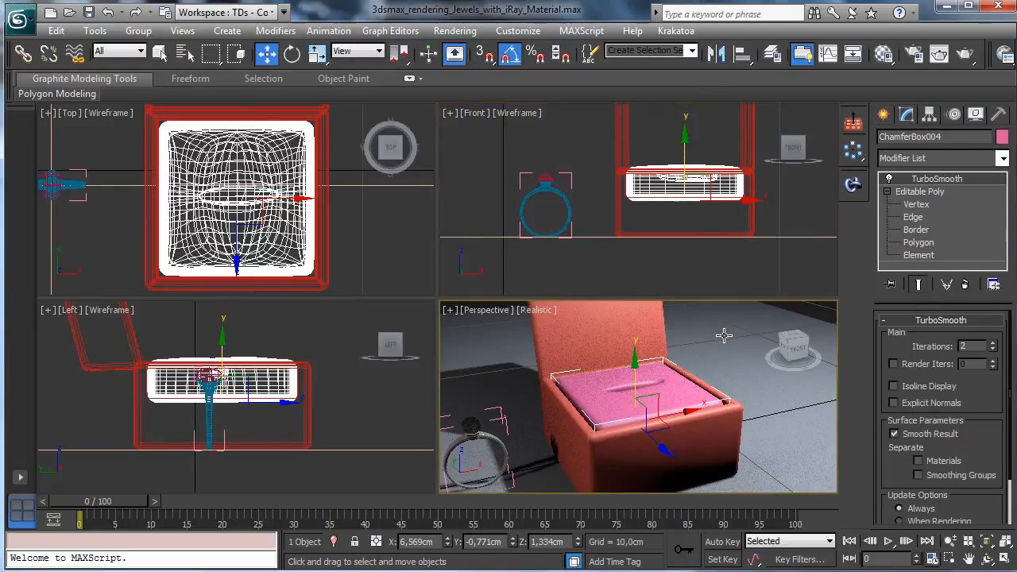
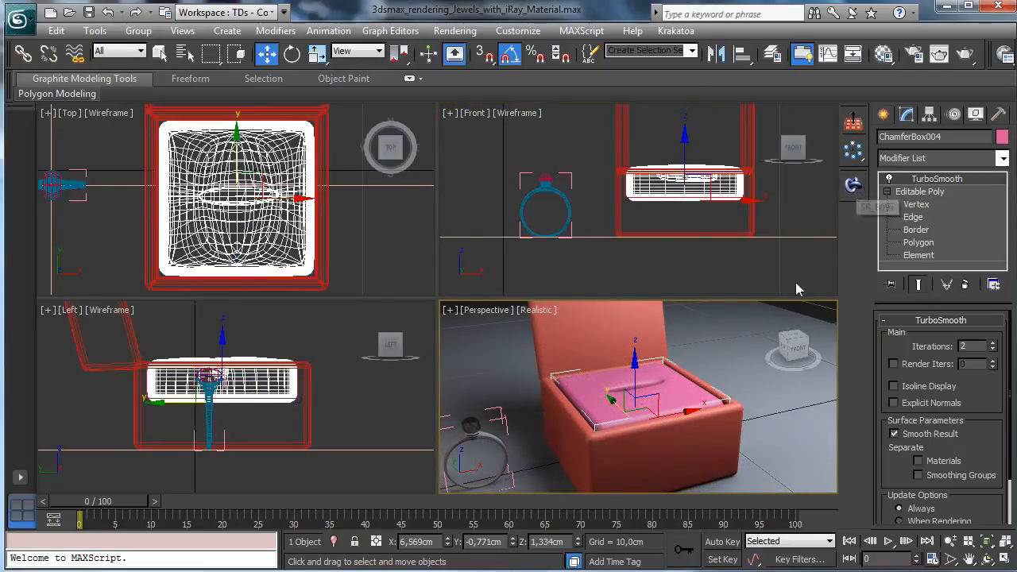
Step: Turn off the lid's XForm modifier, isolate the lid and display its underside in Shaded mode in the perspective view
{"action": "left_click", "coordinate": [572, 333]}
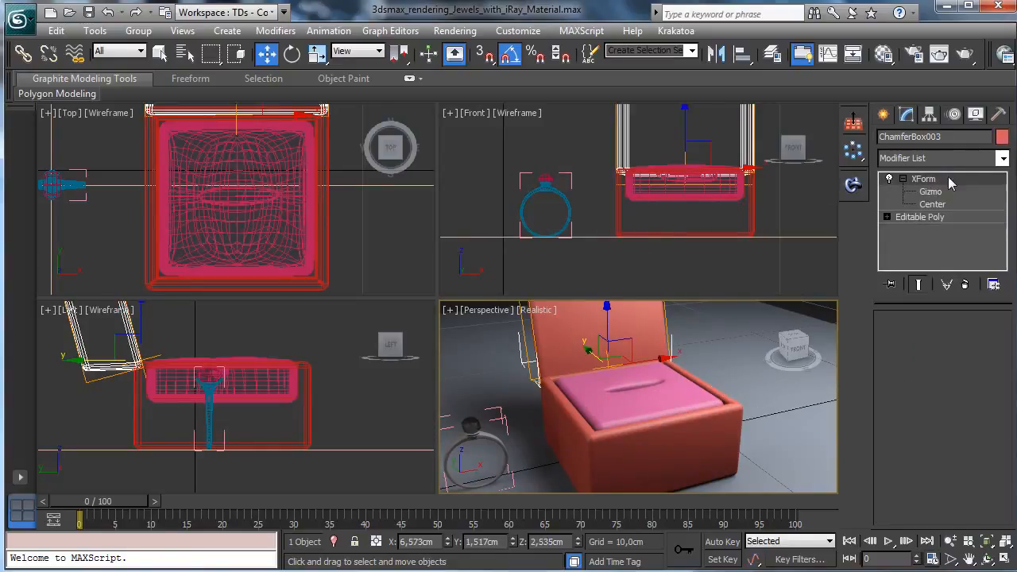
{"action": "left_click", "coordinate": [889, 180]}
{"action": "left_click", "coordinate": [334, 541]}
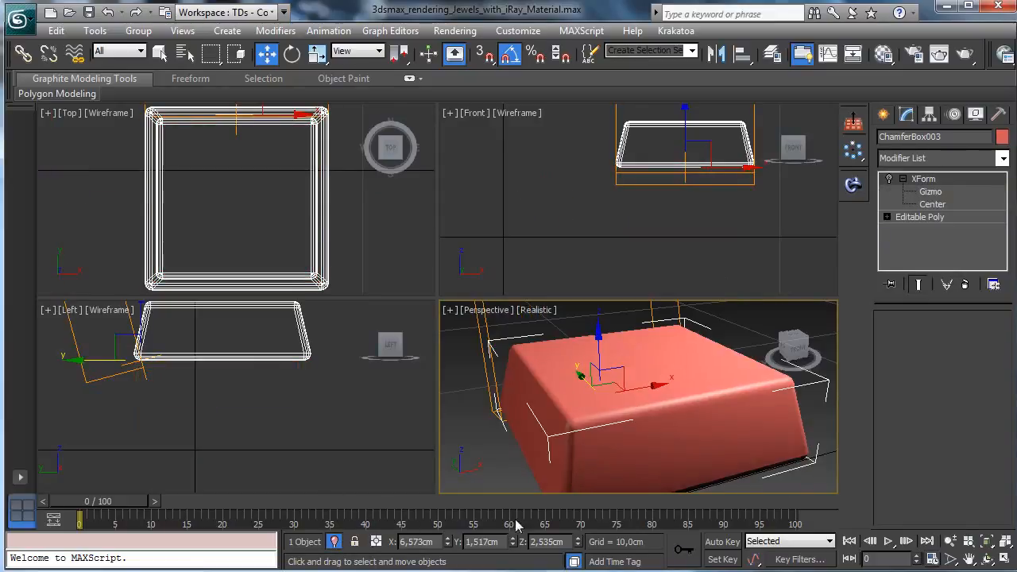
{"action": "left_click", "coordinate": [981, 556]}
{"action": "left_click_drag", "start_coordinate": [639, 409], "coordinate": [597, 254]}
{"action": "left_click", "coordinate": [530, 311]}
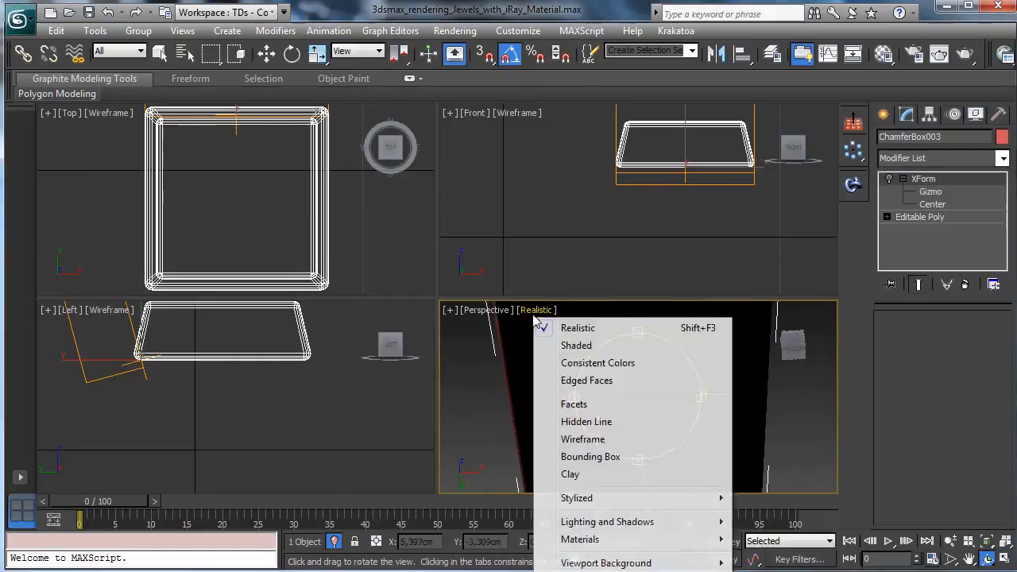
{"action": "left_click", "coordinate": [536, 335]}
{"action": "left_click_drag", "start_coordinate": [622, 386], "coordinate": [726, 427]}
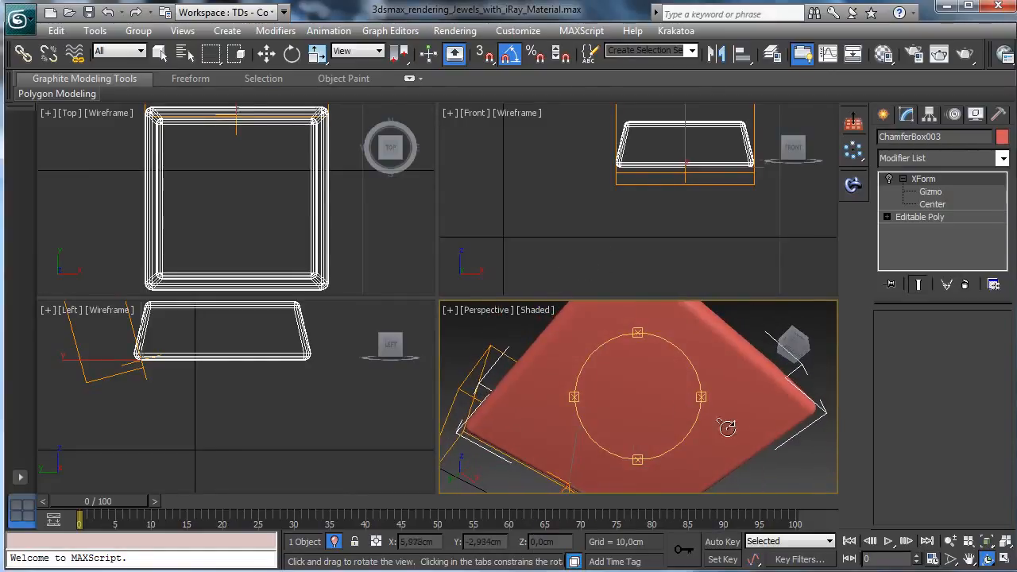
{"action": "left_click", "coordinate": [950, 541]}
Step: In the lid's Editable Poly, select the large polygon on its underside
{"action": "left_click", "coordinate": [886, 217]}
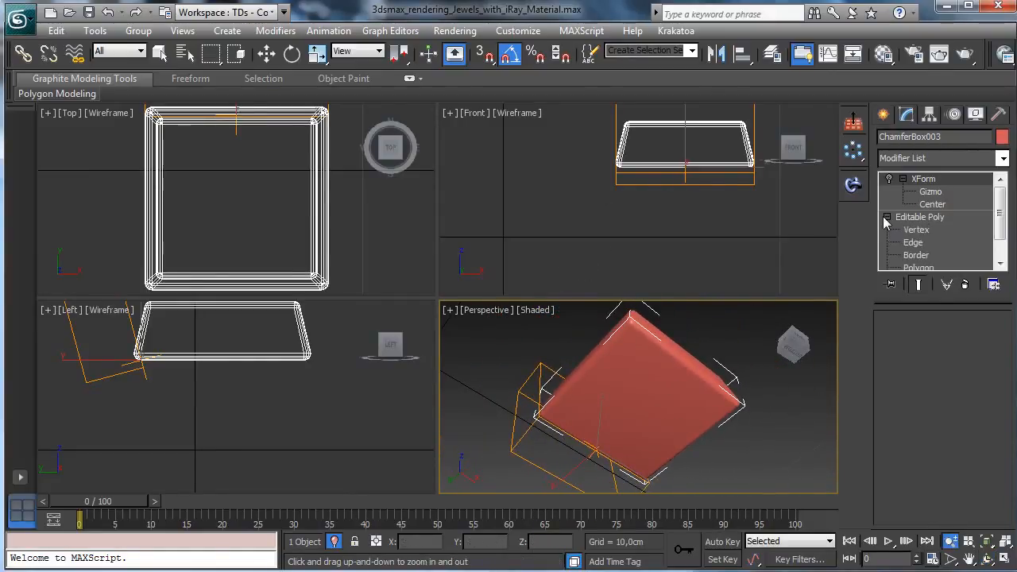
{"action": "left_click_drag", "start_coordinate": [1000, 233], "coordinate": [1000, 251]}
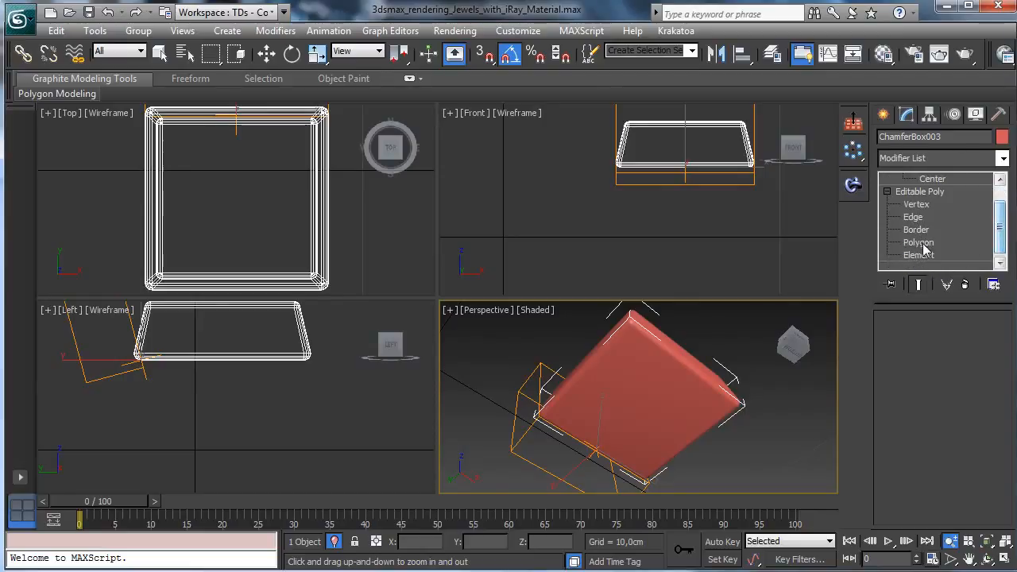
{"action": "left_click", "coordinate": [923, 245]}
{"action": "left_click", "coordinate": [646, 386]}
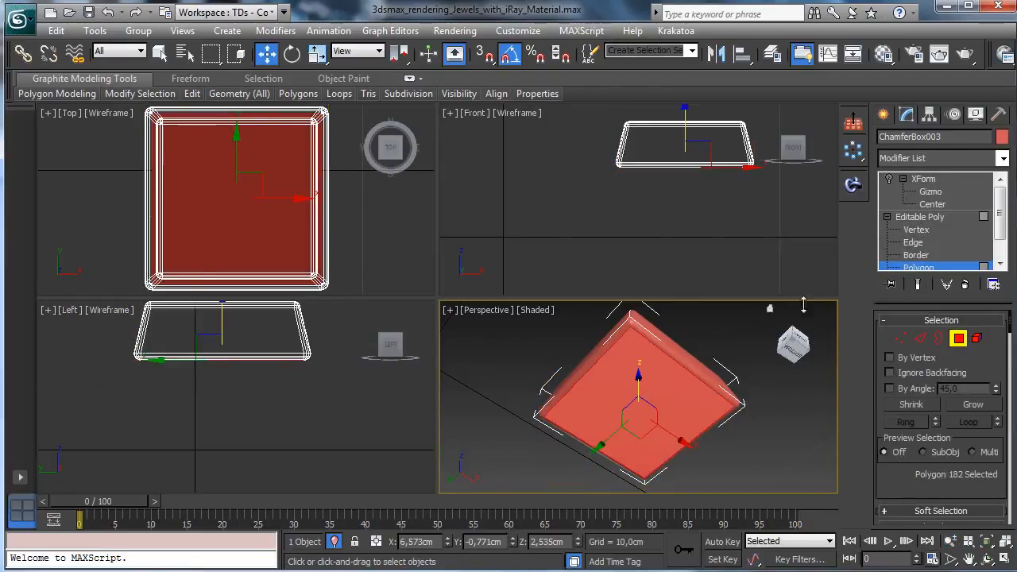
{"action": "scroll", "coordinate": [911, 473], "scroll_direction": "down", "scroll_amount": 5}
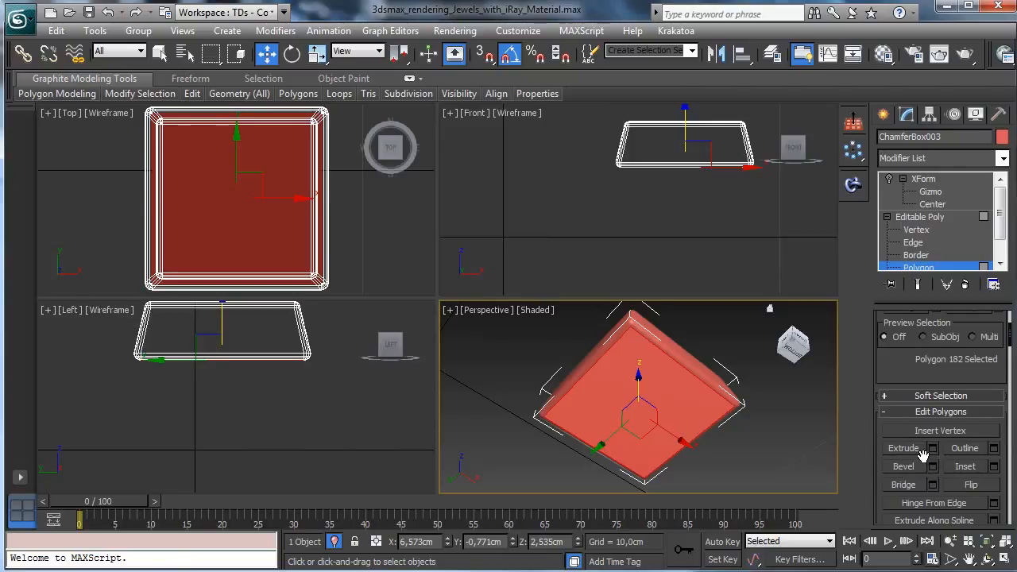
{"action": "left_click", "coordinate": [932, 449]}
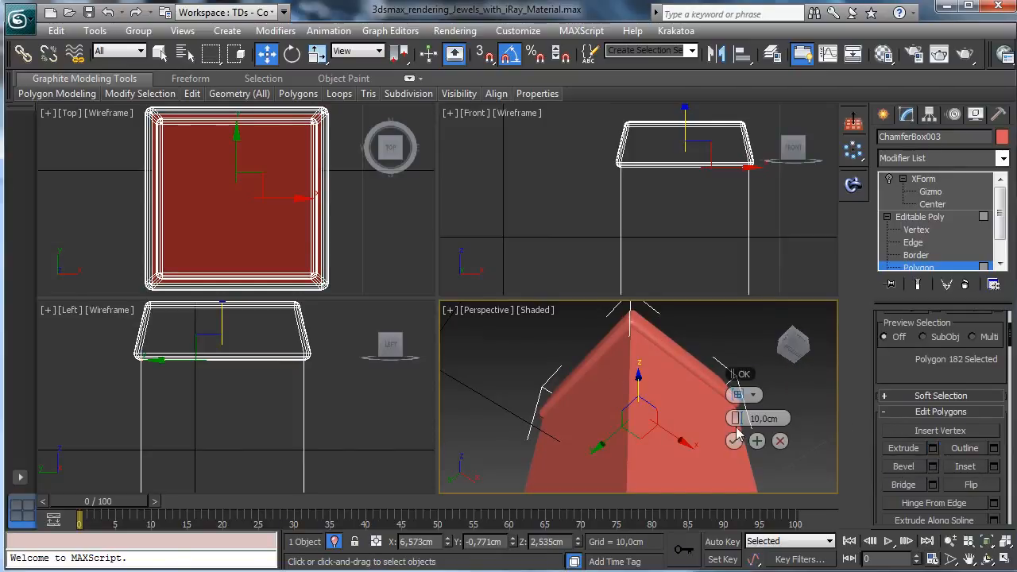
{"action": "left_click_drag", "start_coordinate": [727, 418], "coordinate": [715, 417]}
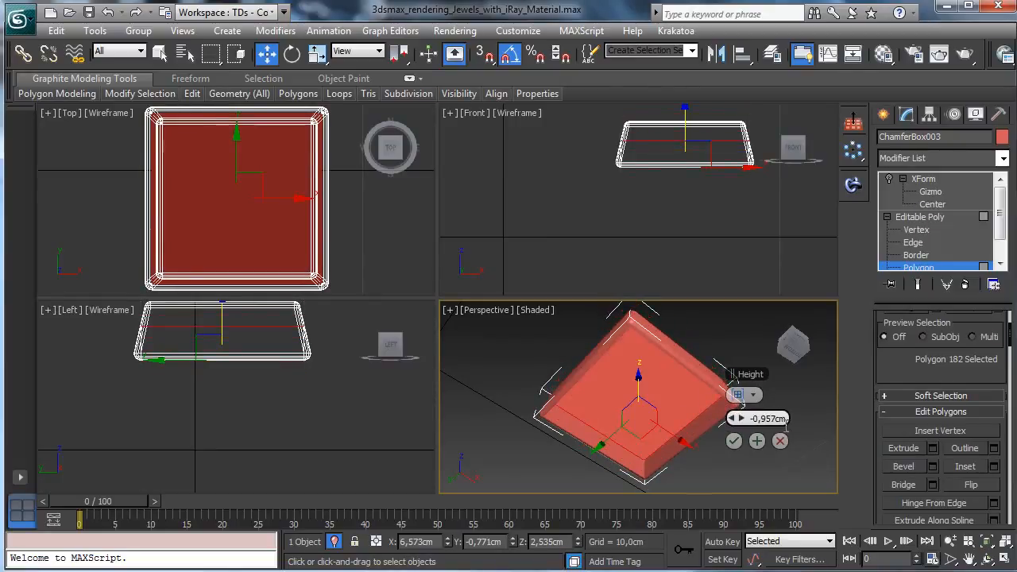
{"action": "left_click", "coordinate": [780, 441]}
Step: Bevel the underside polygon inward with height -1.289 cm and outline -0.369 cm to hollow the lid, and leave polygon level
{"action": "left_click", "coordinate": [932, 467]}
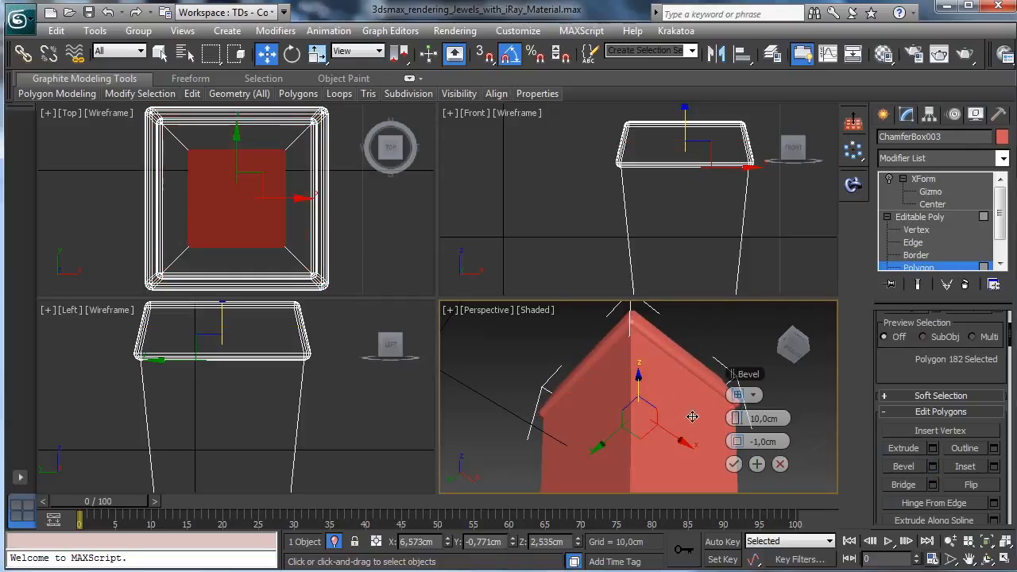
{"action": "left_click_drag", "start_coordinate": [736, 417], "coordinate": [713, 418]}
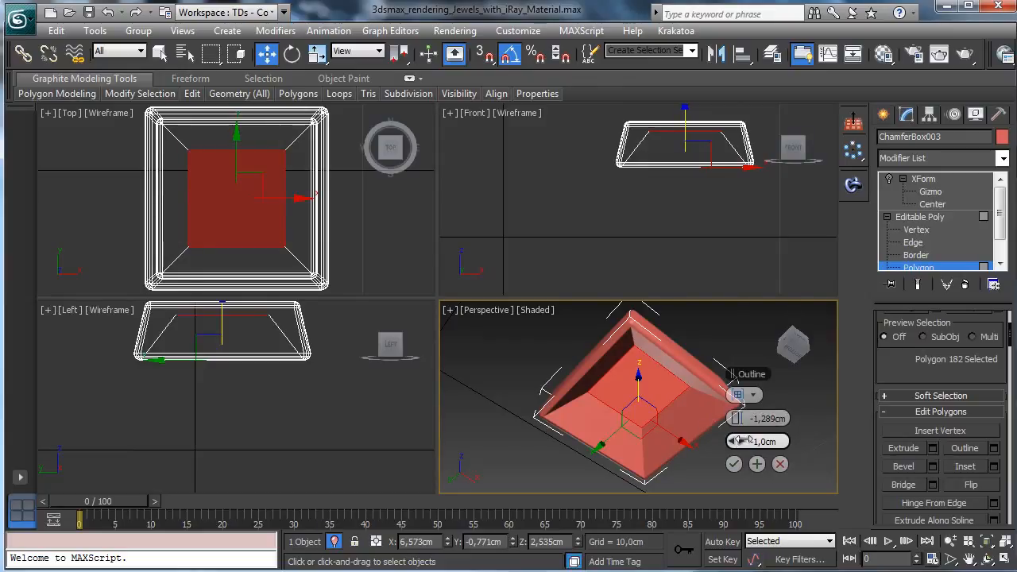
{"action": "mouse_move", "coordinate": [741, 441]}
{"action": "left_mouse_down"}
{"action": "mouse_move", "coordinate": [754, 440]}
{"action": "mouse_move", "coordinate": [731, 446]}
{"action": "left_mouse_up"}
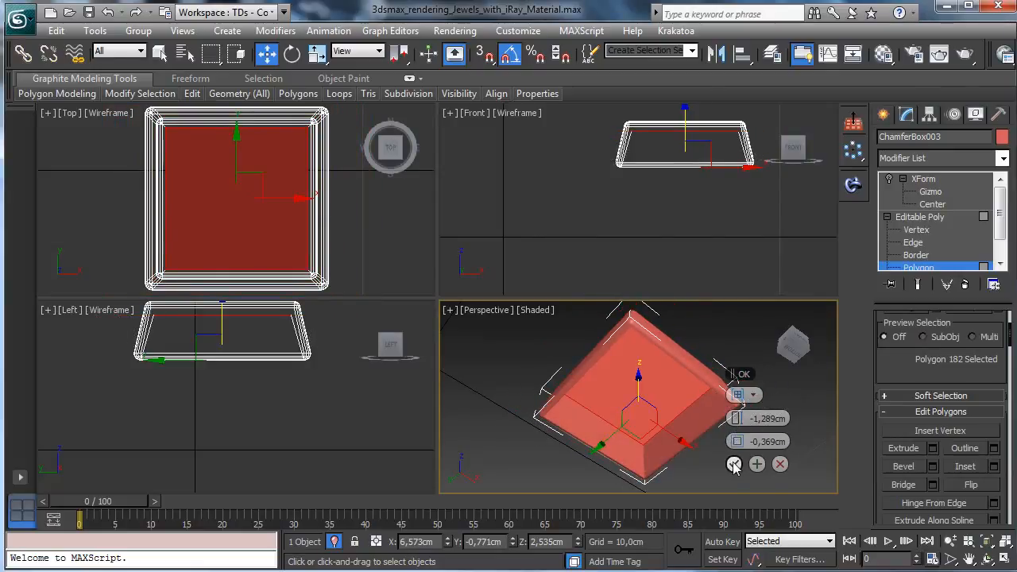
{"action": "left_click", "coordinate": [733, 464]}
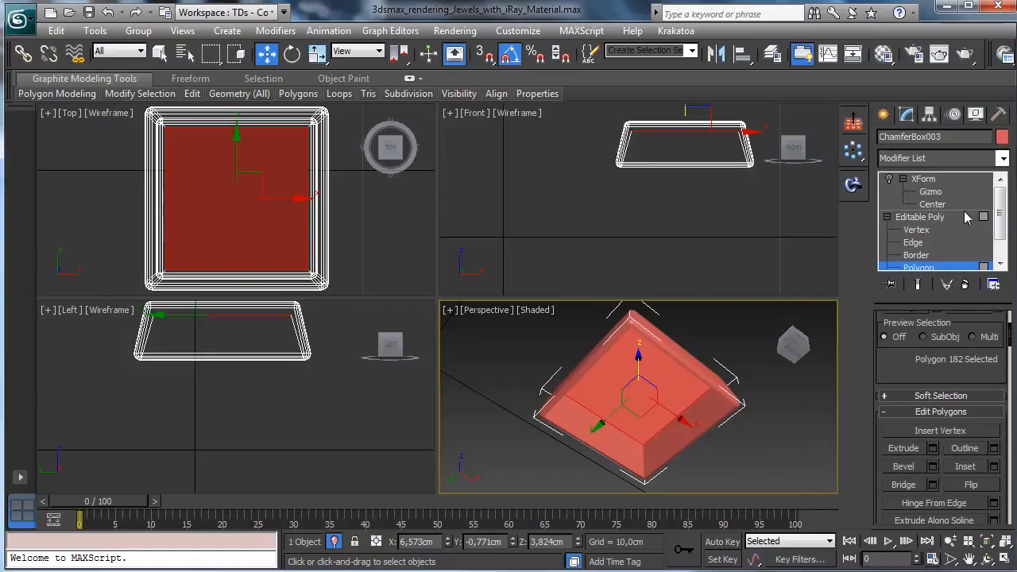
{"action": "left_click", "coordinate": [922, 268]}
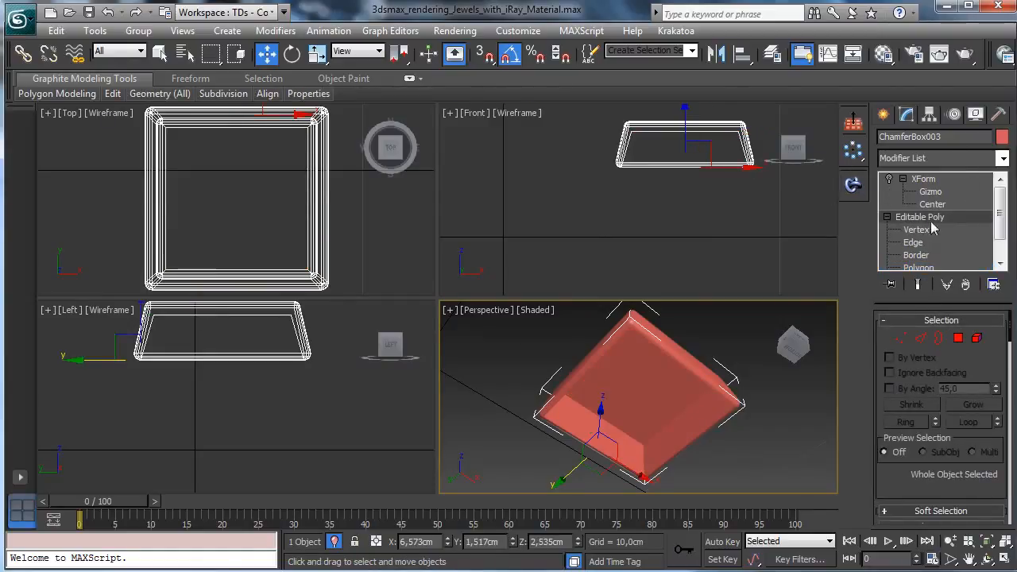
Step: At edge level, maximize the perspective view with edged faces and select three inner edges meeting at one corner of the lid's recess
{"action": "left_click", "coordinate": [913, 242]}
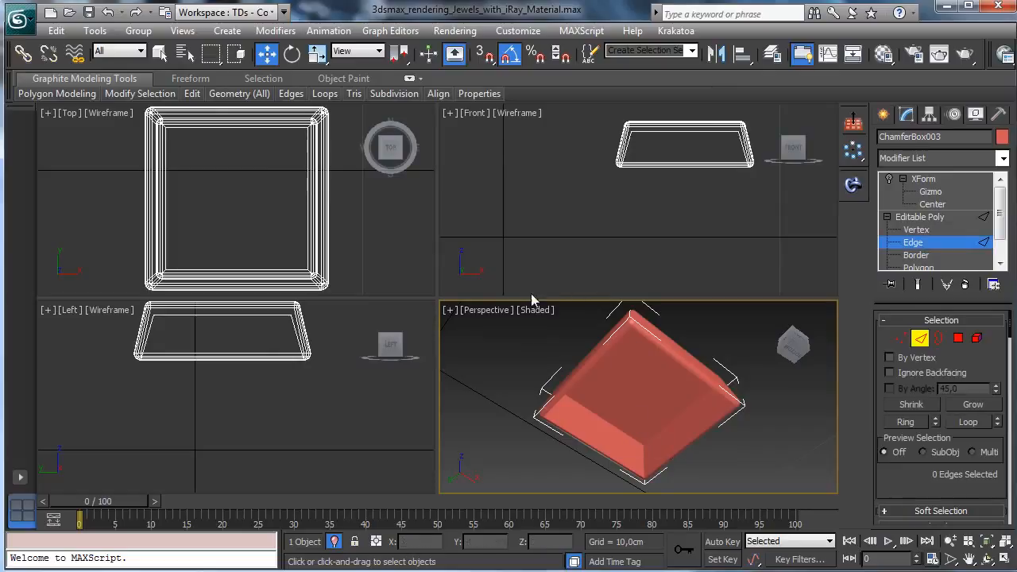
{"action": "left_click", "coordinate": [535, 310]}
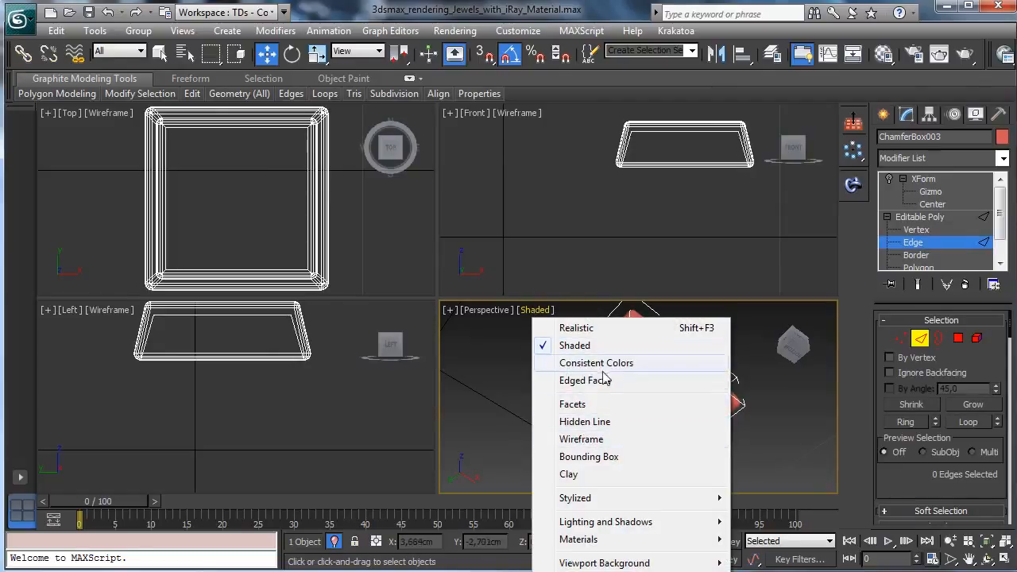
{"action": "left_click", "coordinate": [604, 380]}
{"action": "left_click", "coordinate": [1004, 560]}
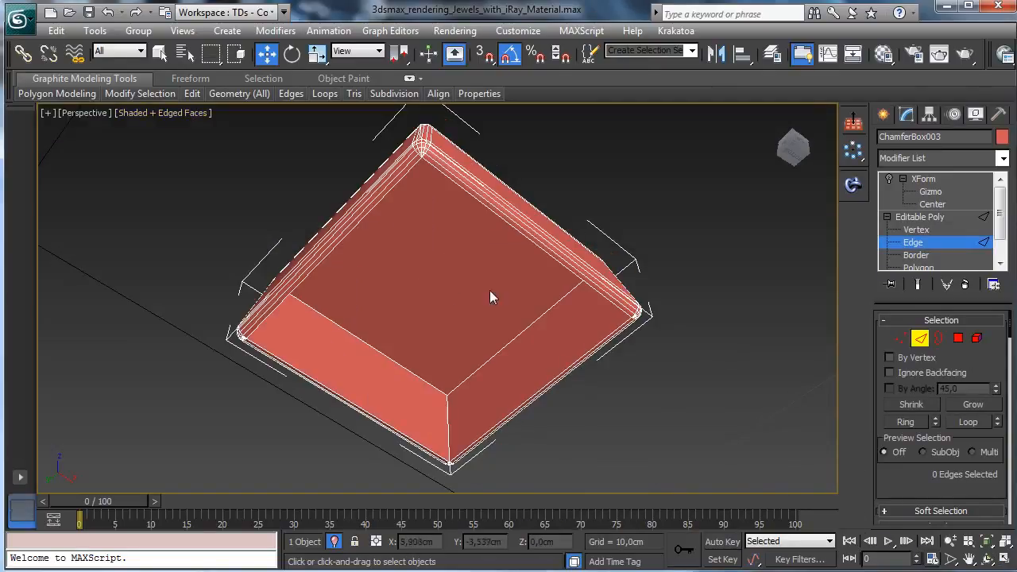
{"action": "left_click", "coordinate": [448, 416]}
{"action": "left_click", "coordinate": [463, 376], "text": "ctrl"}
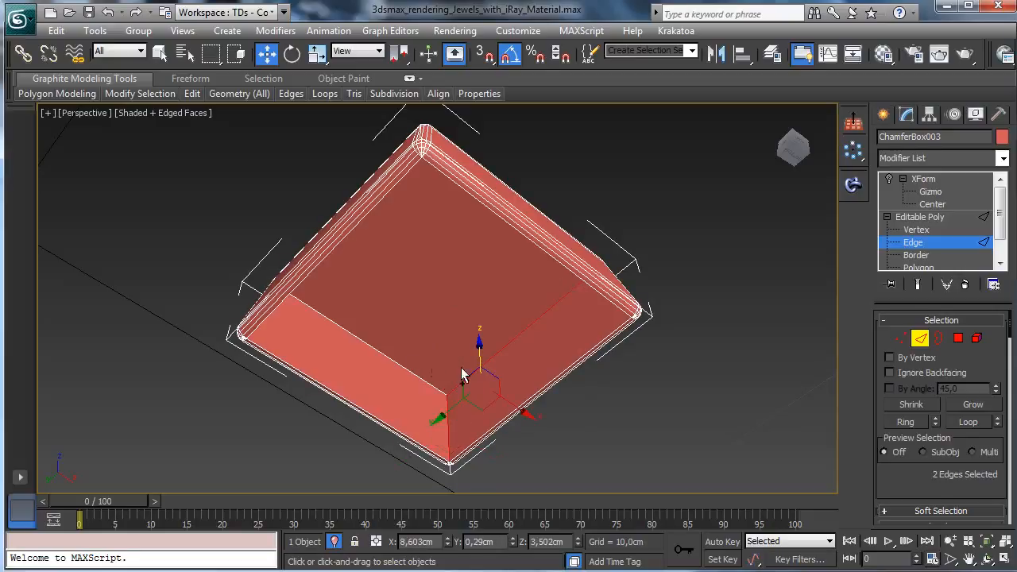
{"action": "left_click", "coordinate": [380, 356], "text": "ctrl"}
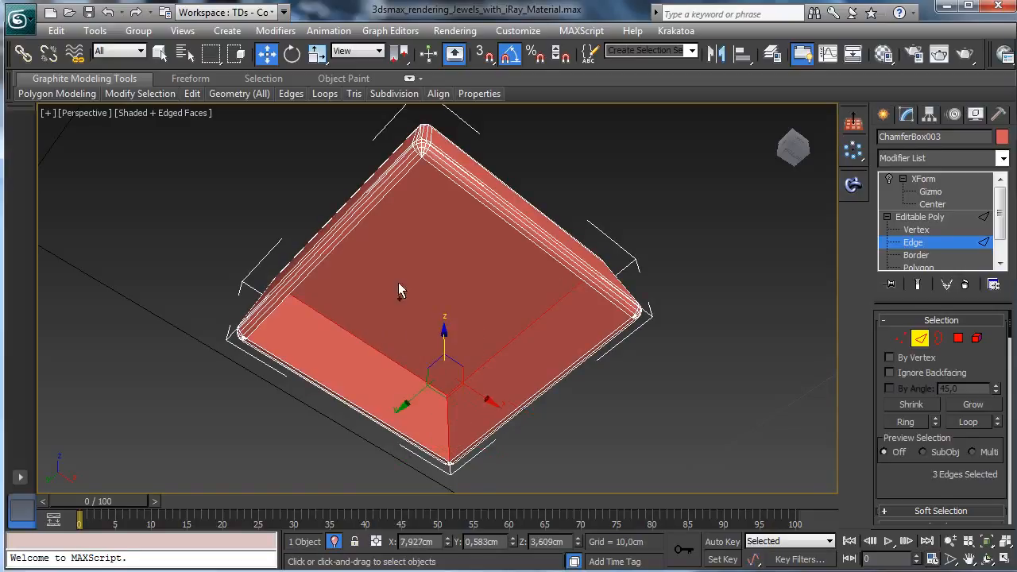
Step: Add the remaining floor, corner and rim edges of the lid's recess to the edge selection
{"action": "left_click", "coordinate": [161, 53]}
{"action": "left_click", "coordinate": [984, 560]}
{"action": "left_click_drag", "start_coordinate": [427, 302], "coordinate": [291, 295]}
{"action": "left_click", "coordinate": [160, 52]}
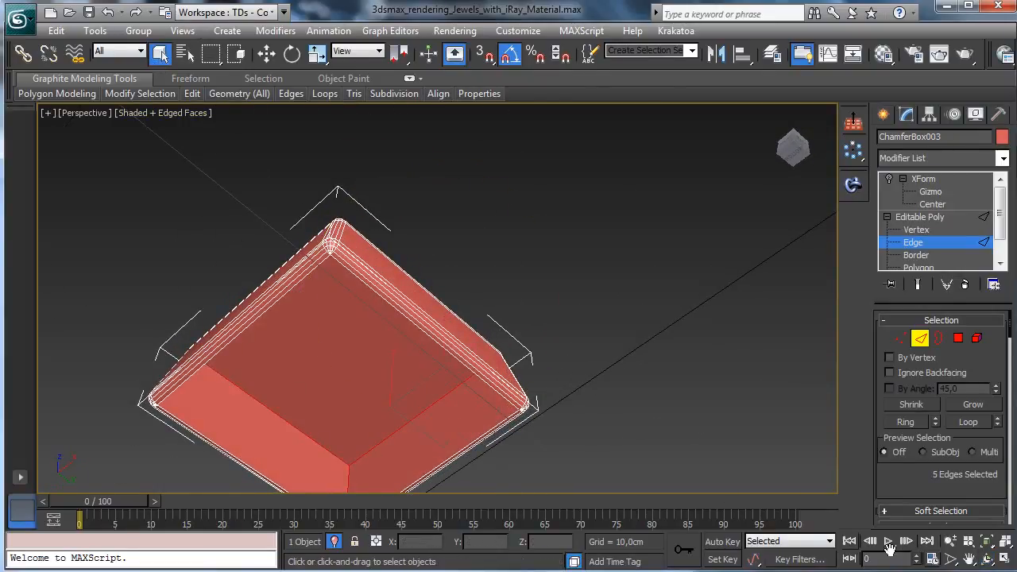
{"action": "left_click", "coordinate": [986, 559]}
{"action": "left_click_drag", "start_coordinate": [375, 336], "coordinate": [340, 263]}
{"action": "left_click", "coordinate": [266, 237], "text": "ctrl"}
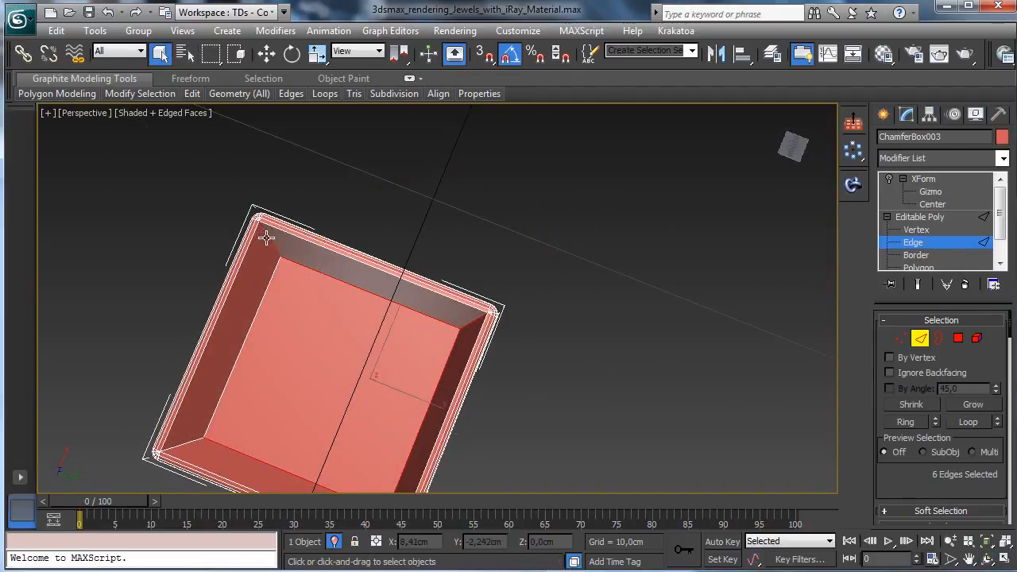
{"action": "left_click", "coordinate": [241, 328], "text": "ctrl"}
{"action": "left_click", "coordinate": [176, 447], "text": "ctrl"}
{"action": "left_click", "coordinate": [170, 429], "text": "ctrl"}
{"action": "left_click", "coordinate": [187, 461], "text": "ctrl"}
{"action": "left_click", "coordinate": [331, 251], "text": "ctrl"}
{"action": "left_click", "coordinate": [472, 351], "text": "ctrl"}
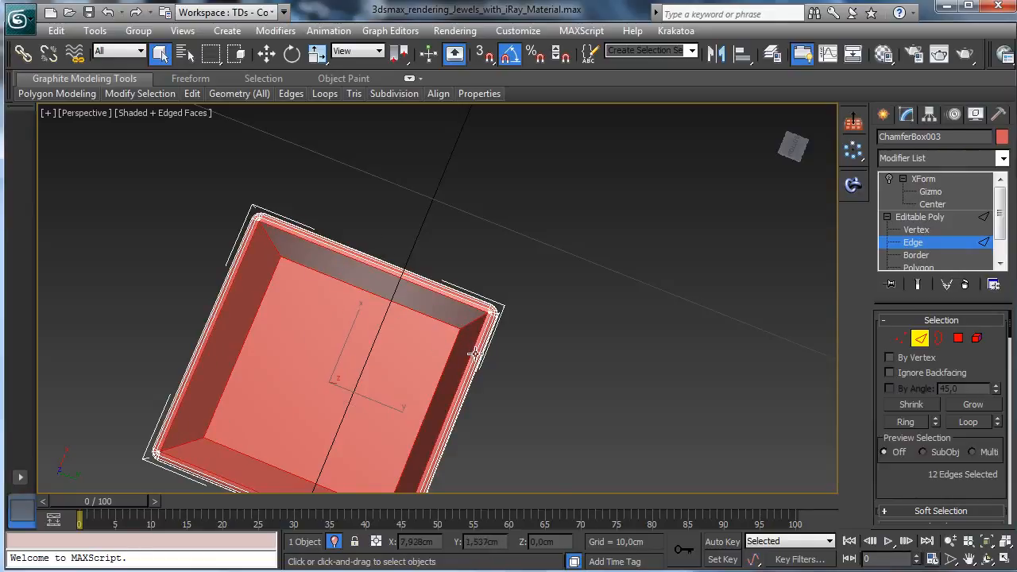
Step: Chamfer the selected recess edges of the lid by 0.051 cm with 6 segments
{"action": "left_click", "coordinate": [987, 541]}
{"action": "left_click", "coordinate": [987, 559]}
{"action": "left_click_drag", "start_coordinate": [454, 302], "coordinate": [495, 357]}
{"action": "scroll", "coordinate": [942, 397], "scroll_direction": "down", "scroll_amount": 5}
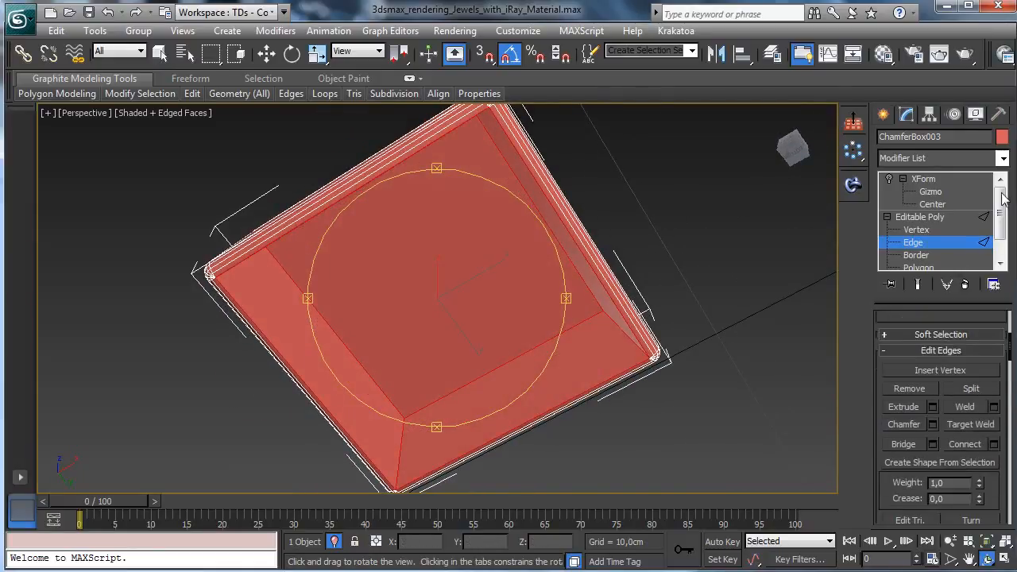
{"action": "left_click", "coordinate": [933, 425]}
{"action": "mouse_move", "coordinate": [626, 286]}
{"action": "left_mouse_down"}
{"action": "mouse_move", "coordinate": [629, 308]}
{"action": "mouse_move", "coordinate": [625, 280]}
{"action": "mouse_move", "coordinate": [626, 289]}
{"action": "left_mouse_up"}
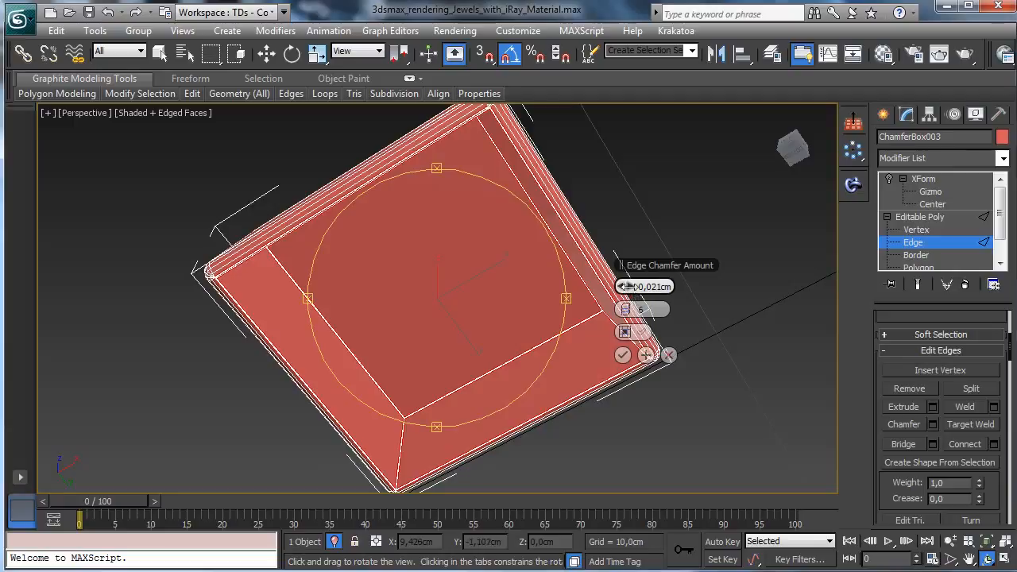
{"action": "left_click", "coordinate": [630, 287]}
{"action": "left_click", "coordinate": [629, 286]}
{"action": "left_click", "coordinate": [629, 287]}
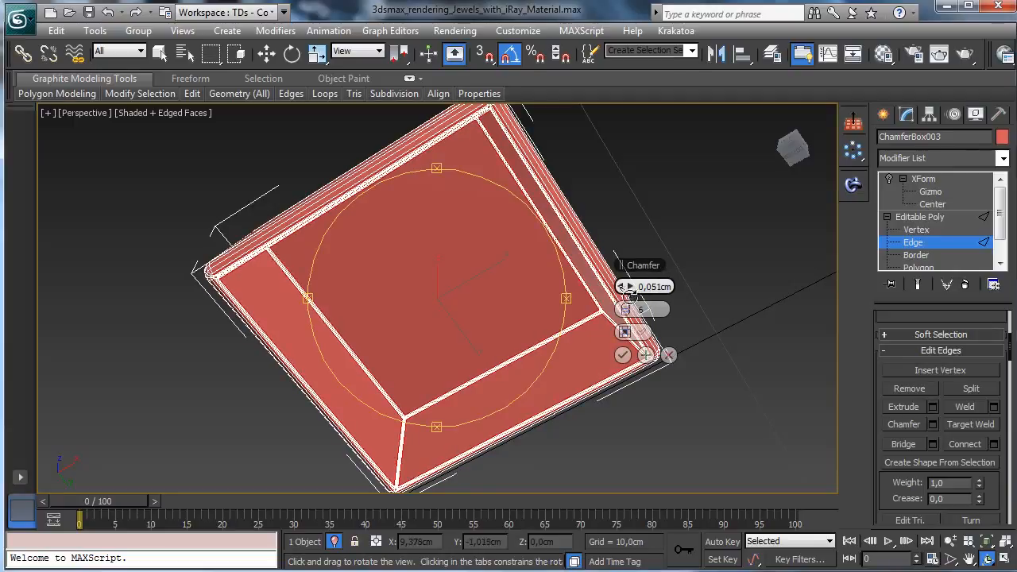
{"action": "left_click", "coordinate": [623, 354]}
Step: Leave edge level and turn the lid's XForm modifier back on
{"action": "left_click", "coordinate": [912, 244]}
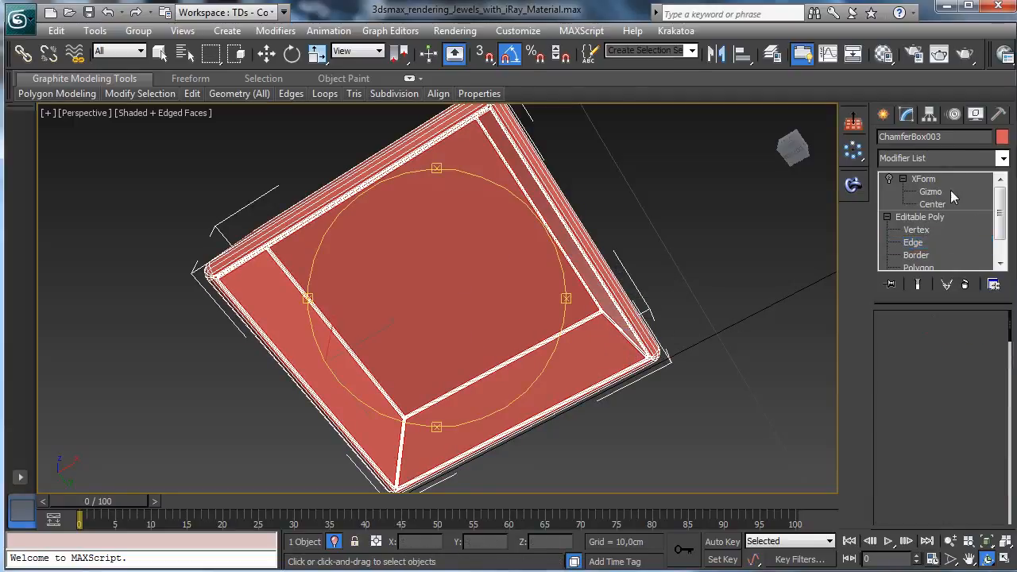
{"action": "left_click", "coordinate": [922, 181]}
{"action": "left_click", "coordinate": [889, 180]}
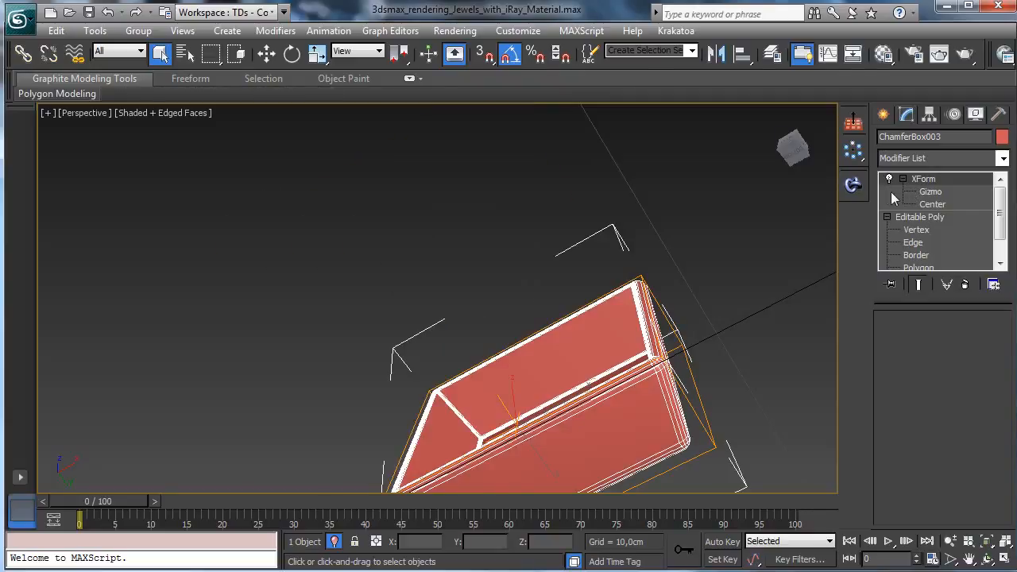
Step: Restore the four-viewport layout, end isolation and frame the whole open box with the ring in the perspective view
{"action": "left_click", "coordinate": [1004, 559]}
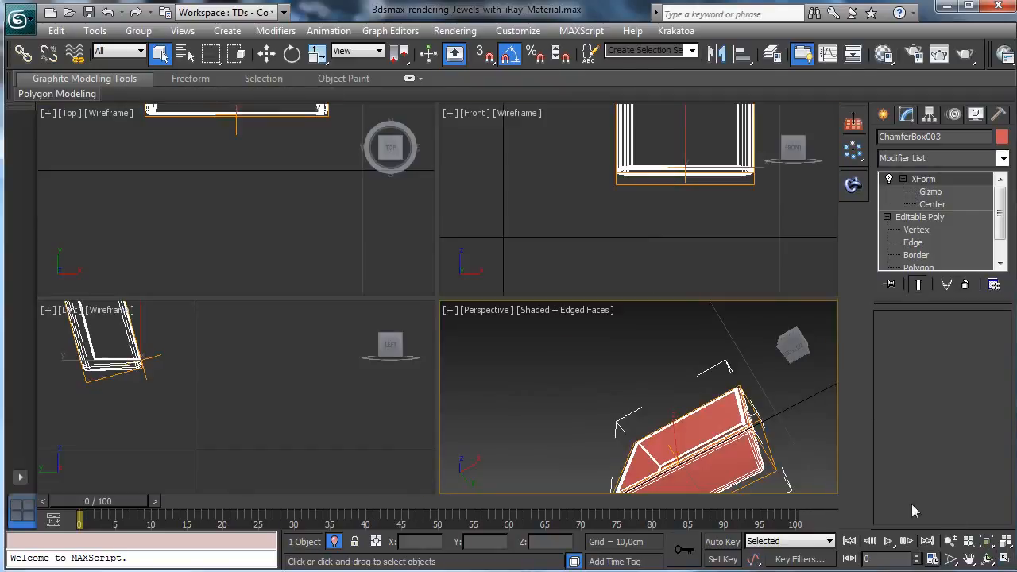
{"action": "key", "text": "ctrl+shift+z"}
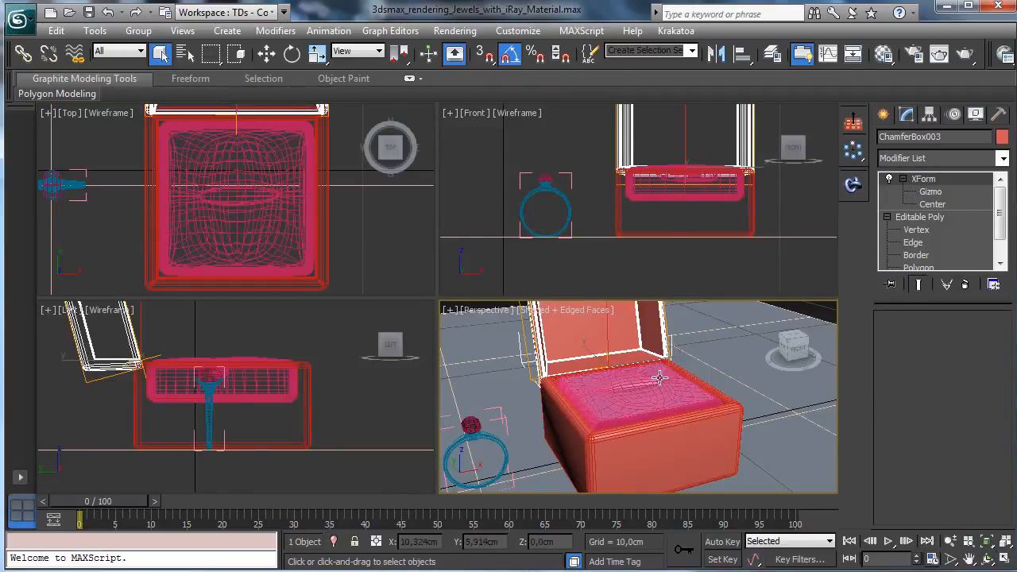
{"action": "left_click", "coordinate": [950, 541]}
{"action": "left_click_drag", "start_coordinate": [640, 373], "coordinate": [722, 461]}
{"action": "left_click", "coordinate": [969, 559]}
{"action": "mouse_move", "coordinate": [642, 397]}
{"action": "left_mouse_down"}
{"action": "mouse_move", "coordinate": [645, 427]}
{"action": "mouse_move", "coordinate": [646, 410]}
{"action": "left_mouse_up"}
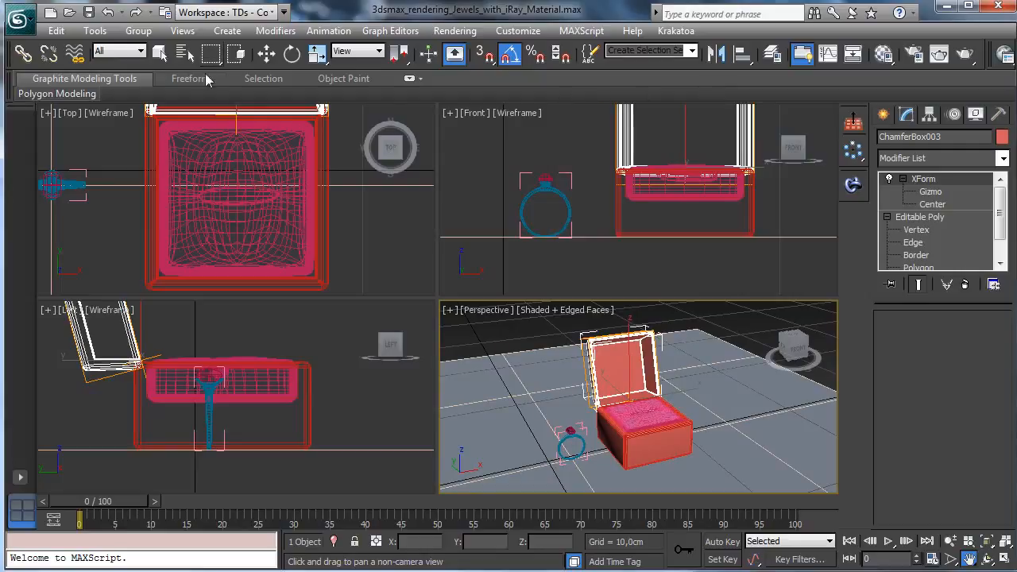
{"action": "left_click", "coordinate": [160, 53]}
Step: Add an Edit Poly modifier above the lid's XForm and select the large polygon inside the lid
{"action": "left_click", "coordinate": [1002, 161]}
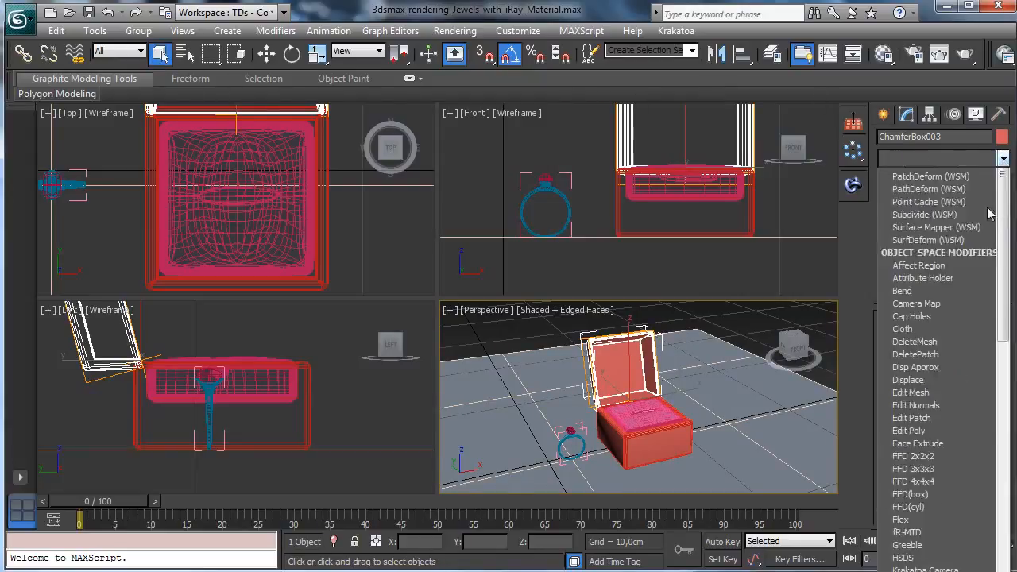
{"action": "scroll", "coordinate": [937, 317], "scroll_direction": "up", "scroll_amount": 3}
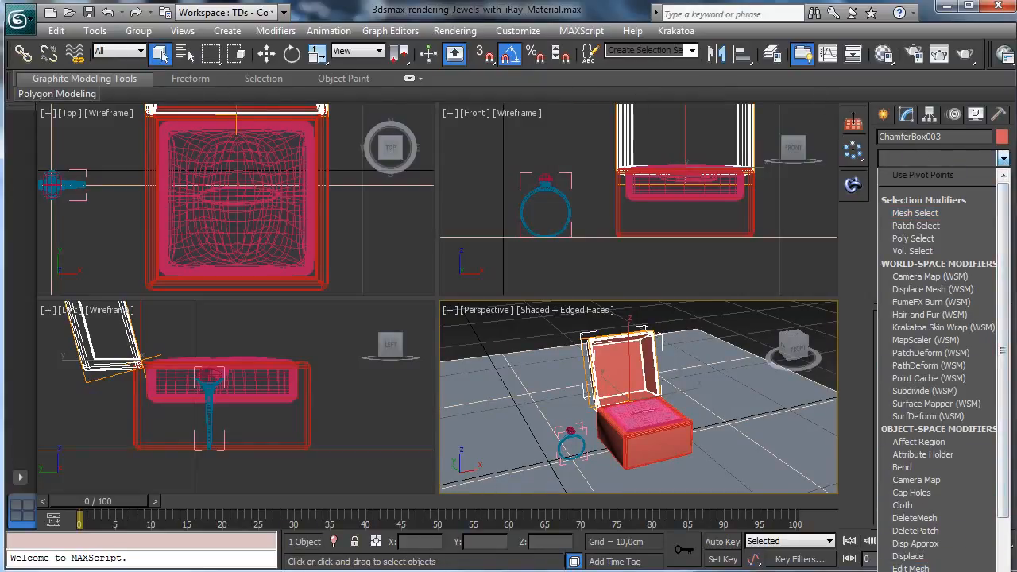
{"action": "left_click", "coordinate": [919, 233]}
{"action": "left_click", "coordinate": [957, 443]}
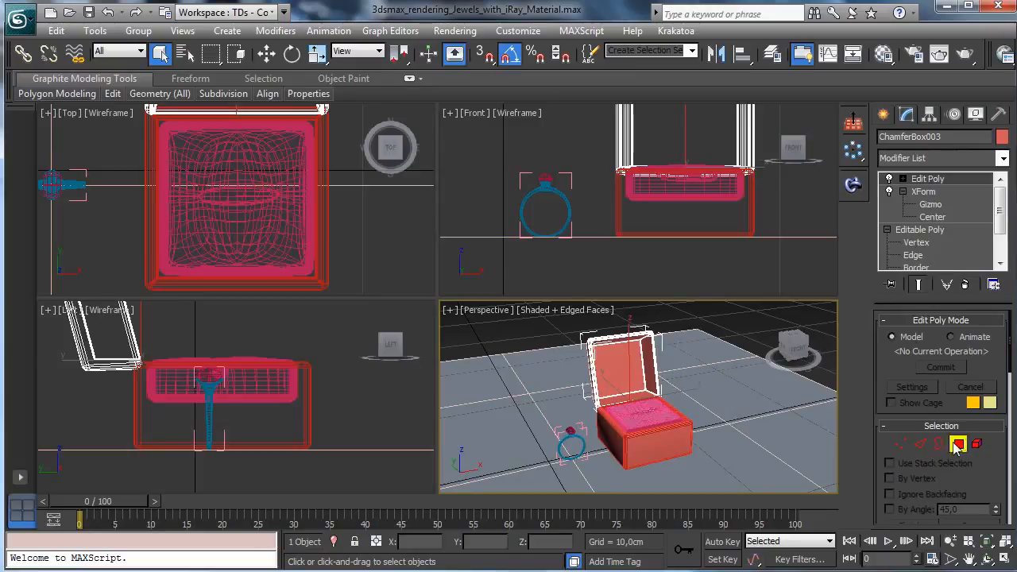
{"action": "left_click", "coordinate": [645, 340]}
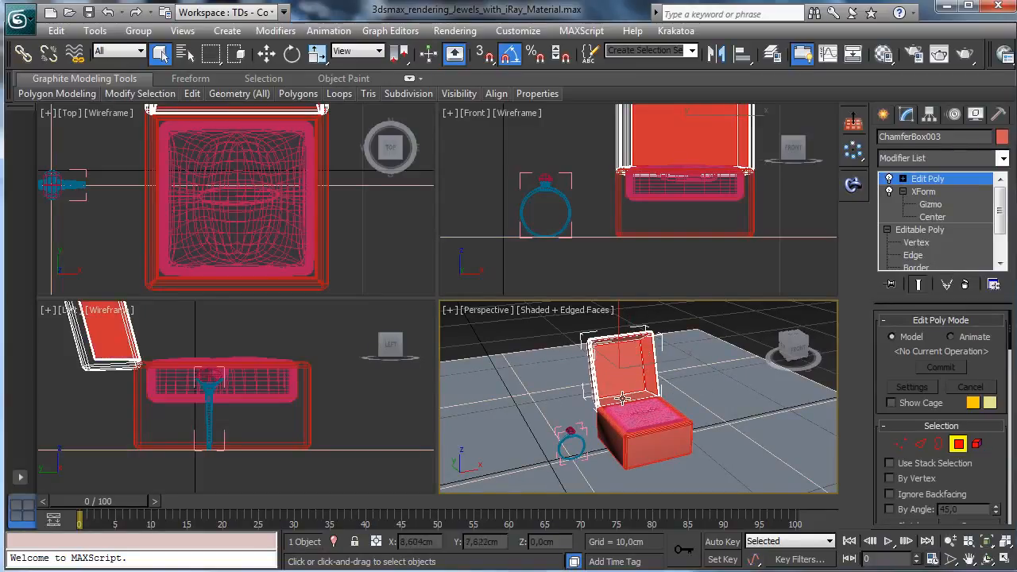
Step: Maximize the perspective view, isolate the lid and turn off its XForm modifier
{"action": "left_click", "coordinate": [1003, 558]}
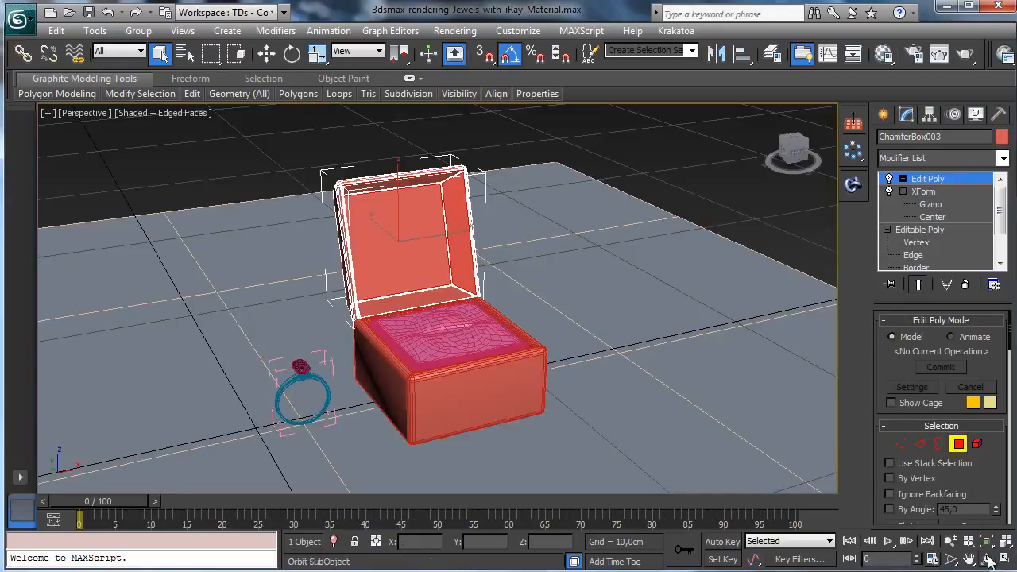
{"action": "left_click", "coordinate": [987, 560]}
{"action": "left_click_drag", "start_coordinate": [498, 310], "coordinate": [466, 397]}
{"action": "key", "text": "q"}
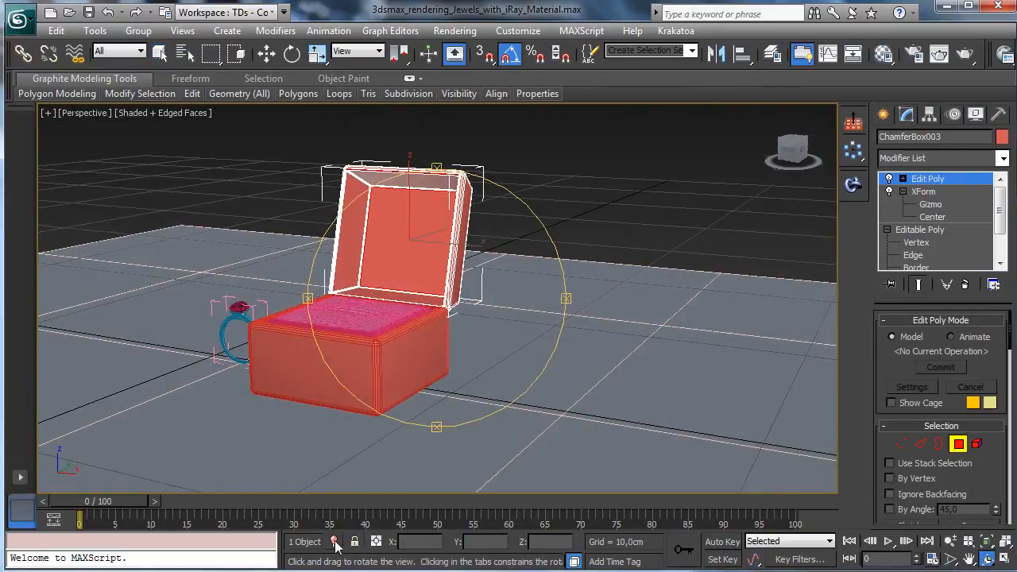
{"action": "key", "text": "z"}
{"action": "left_click", "coordinate": [889, 191]}
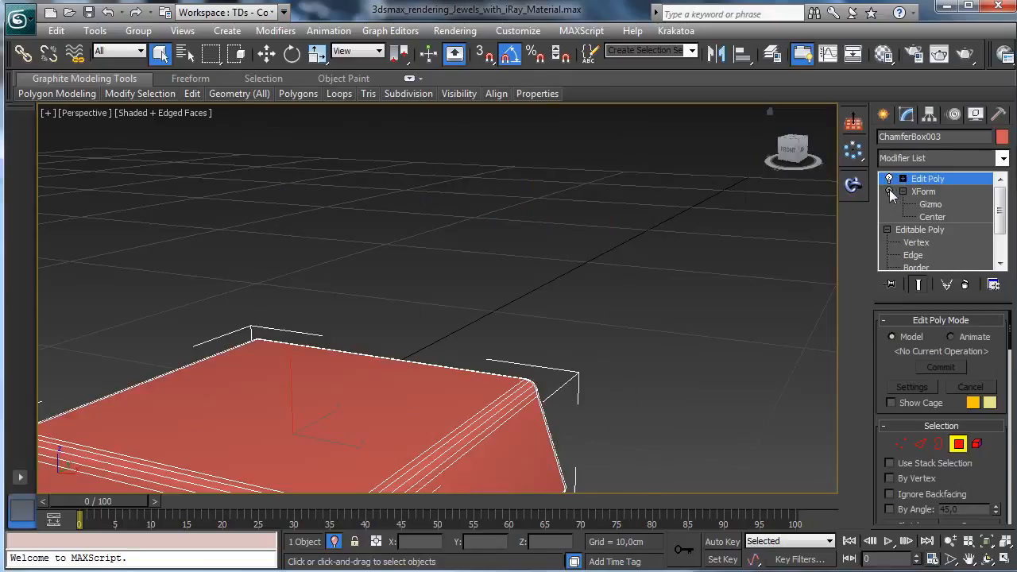
Step: Turn on Ignore Backfacing and select the chamfer strips along the lid recess's far edge, both side edges and far corners
{"action": "left_click", "coordinate": [987, 560]}
{"action": "left_click_drag", "start_coordinate": [442, 392], "coordinate": [498, 232]}
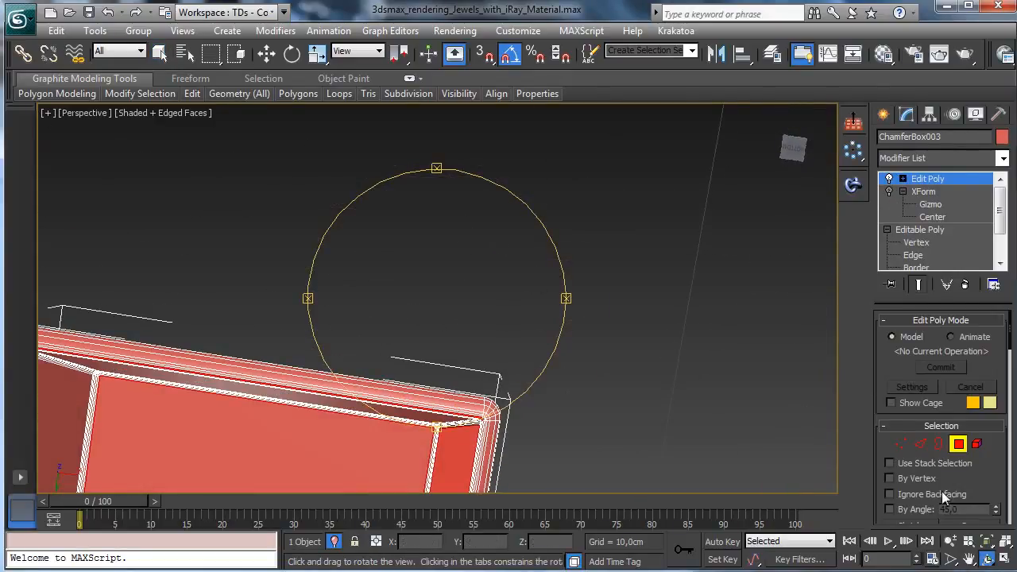
{"action": "left_click", "coordinate": [969, 560]}
{"action": "left_click_drag", "start_coordinate": [517, 386], "coordinate": [531, 163]}
{"action": "left_click", "coordinate": [159, 51]}
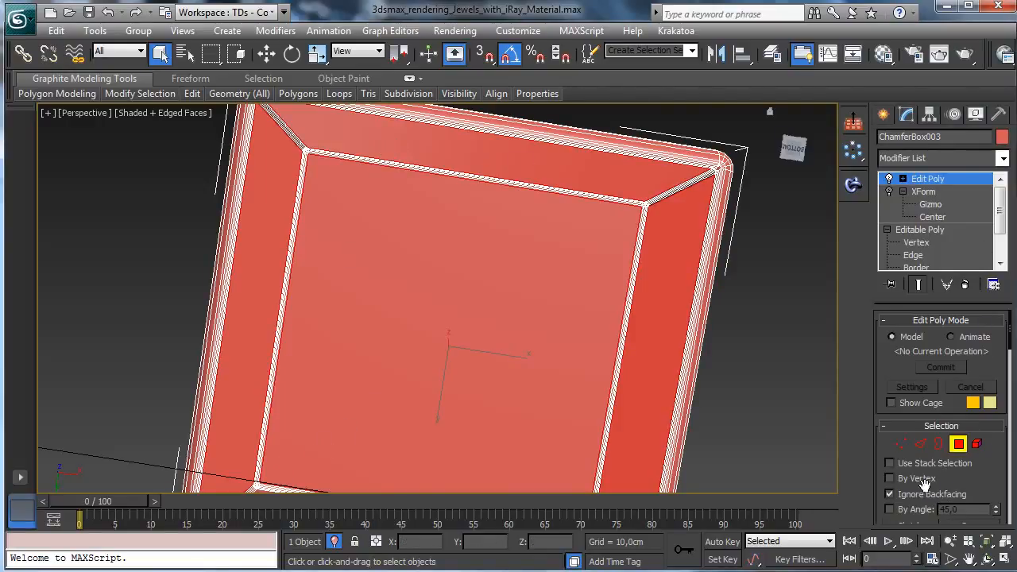
{"action": "left_click", "coordinate": [445, 173]}
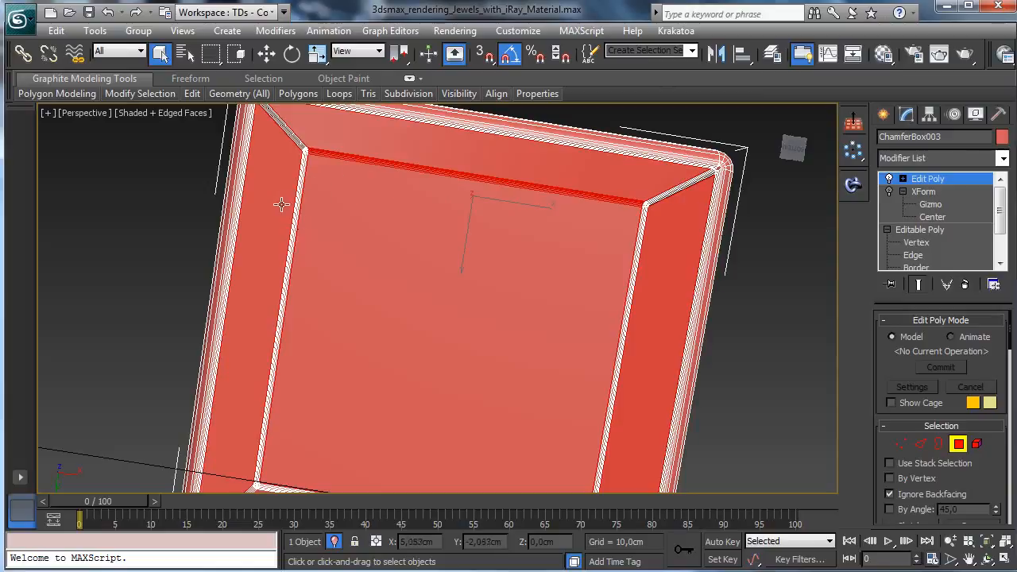
{"action": "left_click", "coordinate": [286, 191], "text": "ctrl"}
{"action": "left_click", "coordinate": [636, 264], "text": "ctrl"}
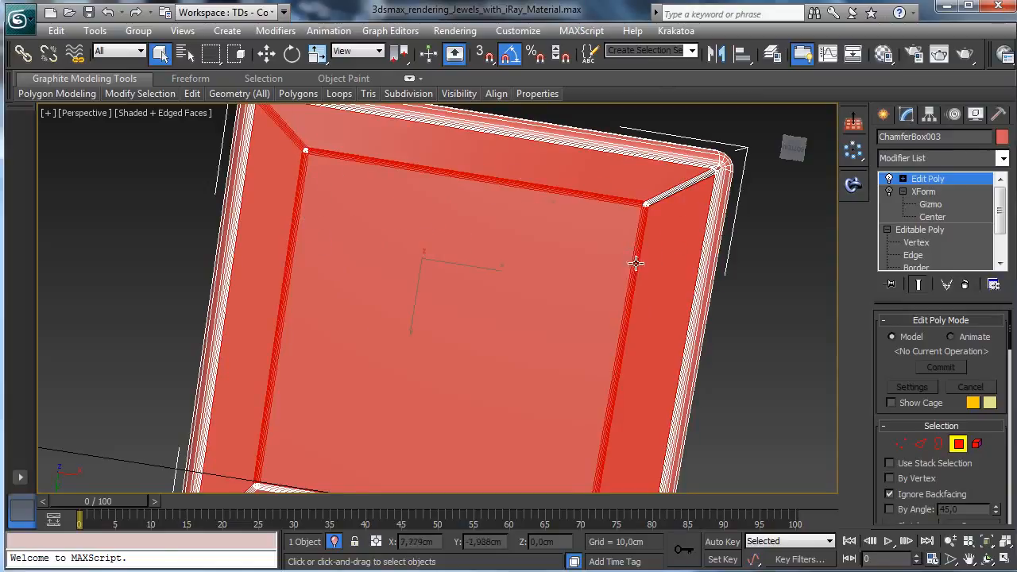
{"action": "left_click", "coordinate": [657, 183], "text": "ctrl"}
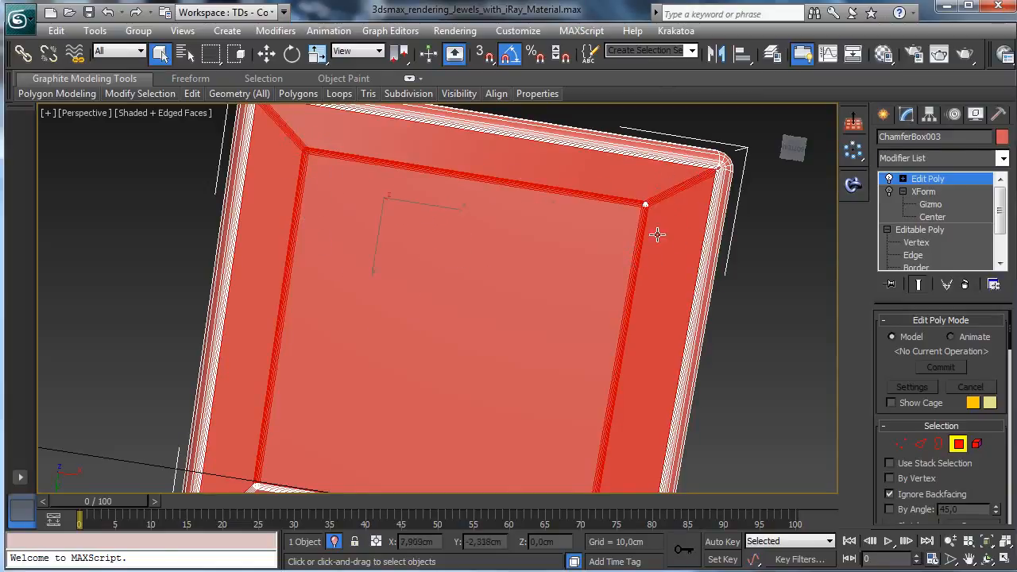
Step: Add the near inner wall of the lid recess and its surrounding chamfer strips to the polygon selection
{"action": "left_click", "coordinate": [969, 558]}
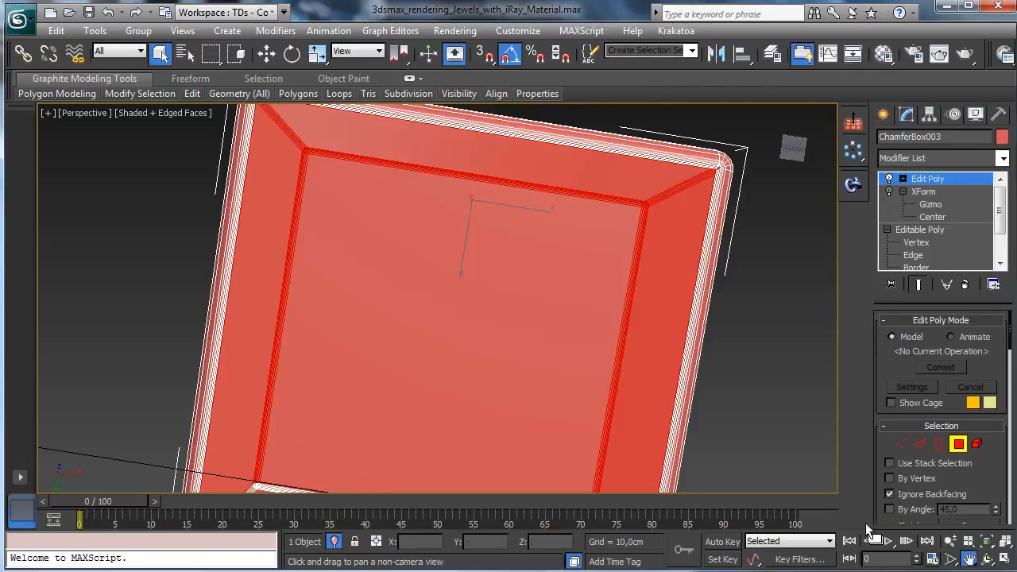
{"action": "left_click_drag", "start_coordinate": [608, 359], "coordinate": [624, 284]}
{"action": "left_click", "coordinate": [163, 54]}
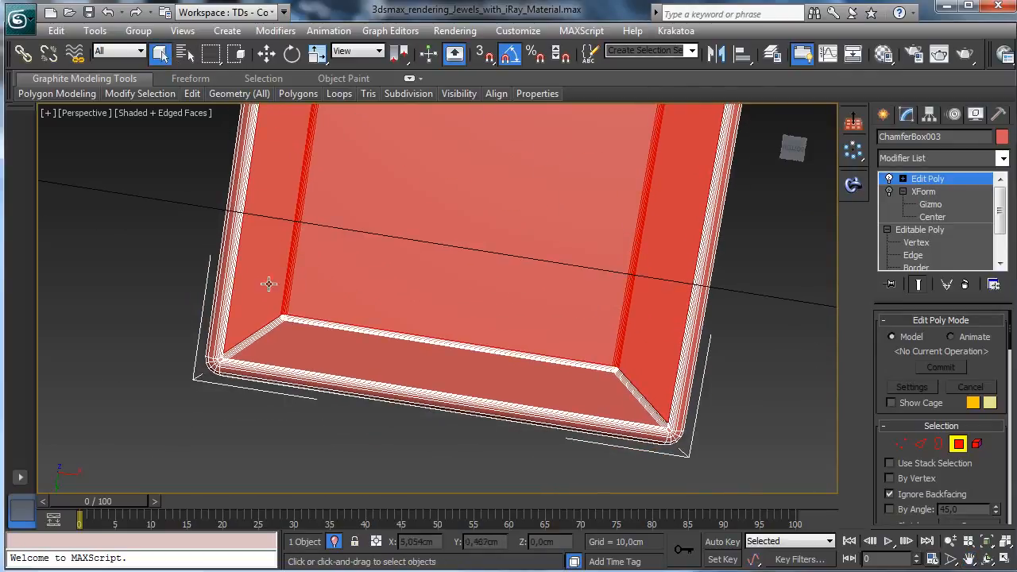
{"action": "left_click", "coordinate": [310, 337], "text": "ctrl"}
{"action": "left_click", "coordinate": [637, 387], "text": "ctrl"}
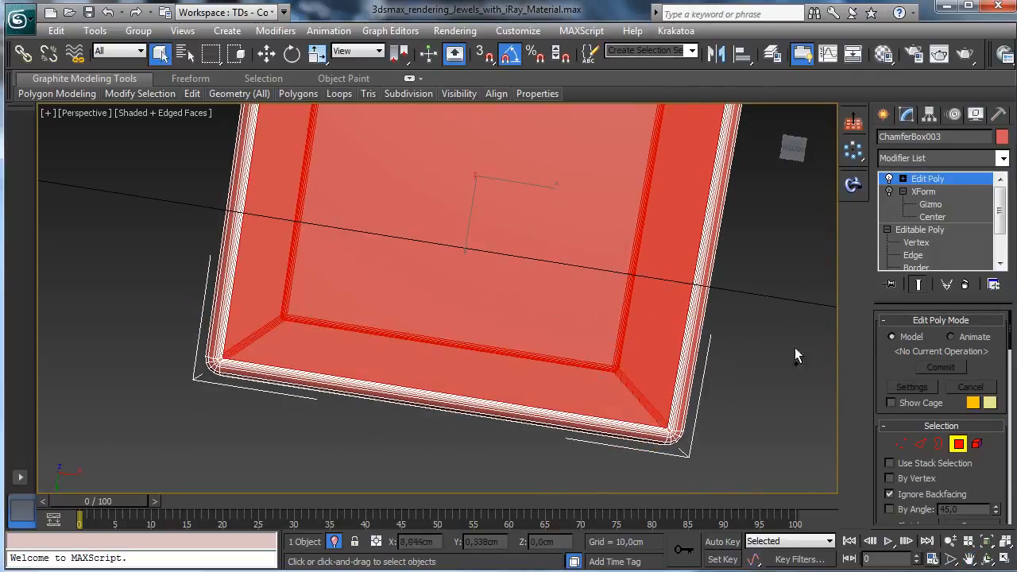
Step: Assign material ID 2 to the selected interior polygons of the lid
{"action": "scroll", "coordinate": [997, 492], "scroll_direction": "down", "scroll_amount": 5}
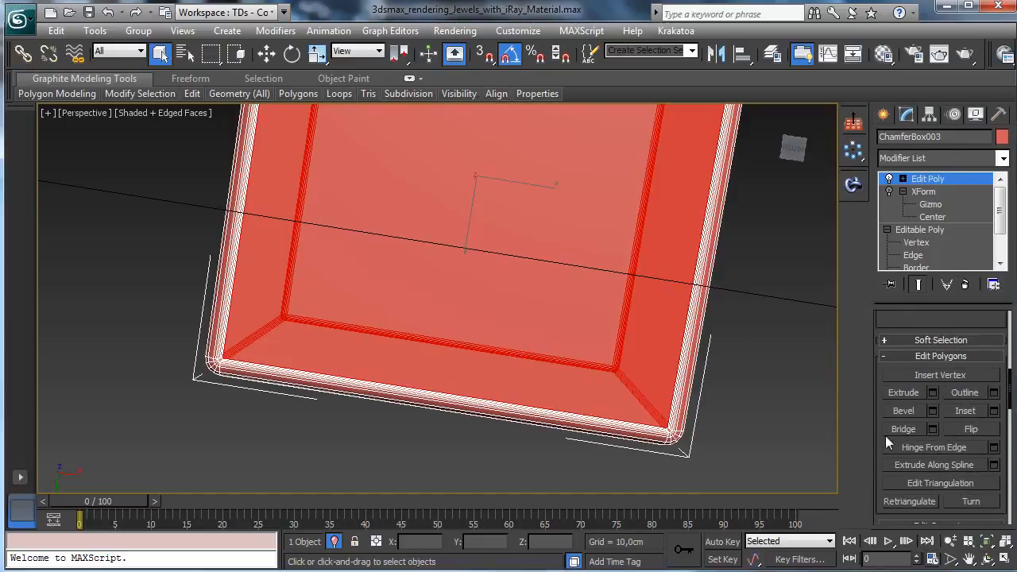
{"action": "scroll", "coordinate": [887, 443], "scroll_direction": "down", "scroll_amount": 5}
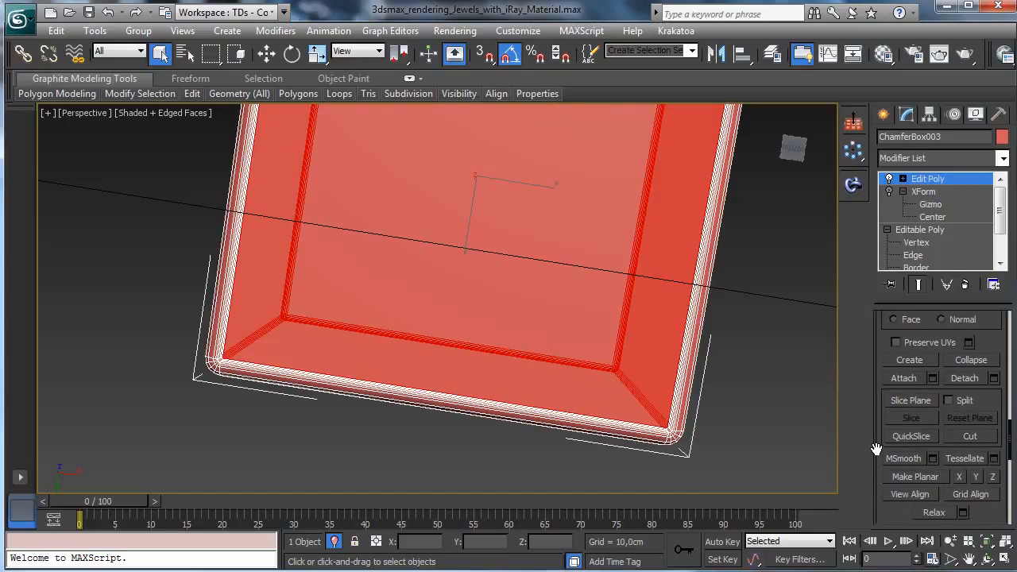
{"action": "left_click_drag", "start_coordinate": [875, 449], "coordinate": [899, 228]}
{"action": "left_click", "coordinate": [992, 412]}
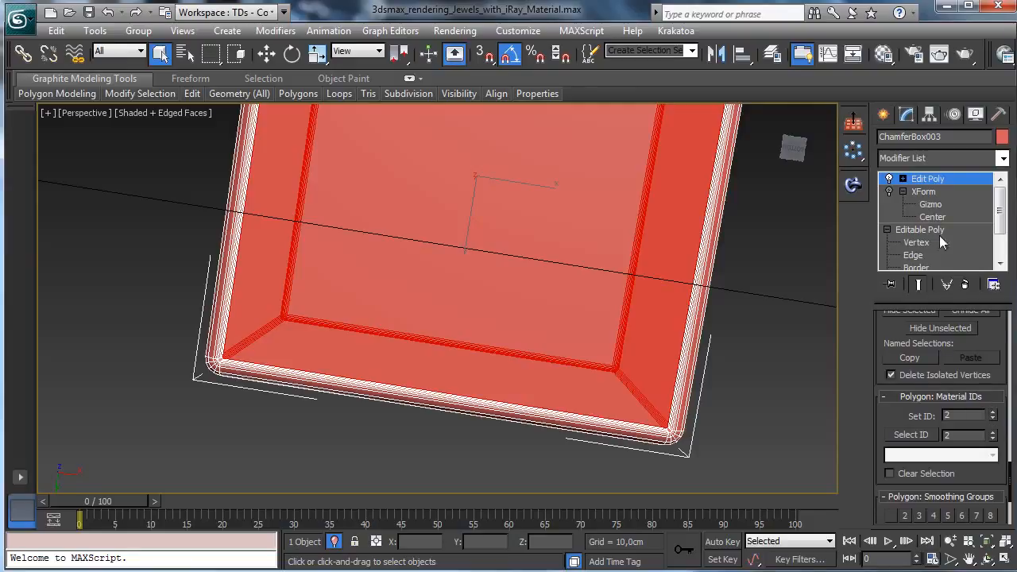
Step: Leave polygon level with the lid's XForm modifier back on, and end isolation to show the open box and ring
{"action": "left_click", "coordinate": [937, 181]}
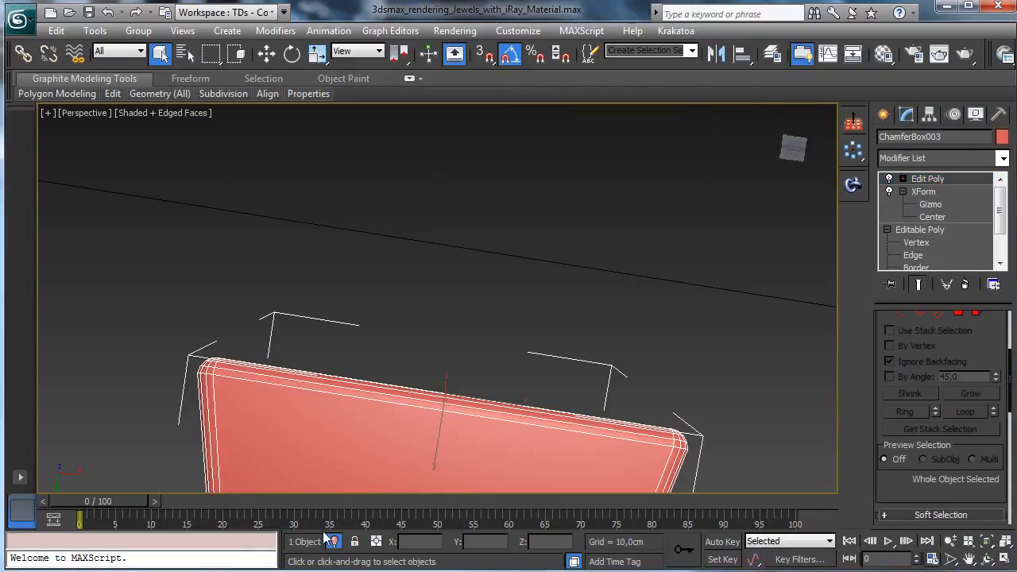
{"action": "left_click", "coordinate": [336, 542]}
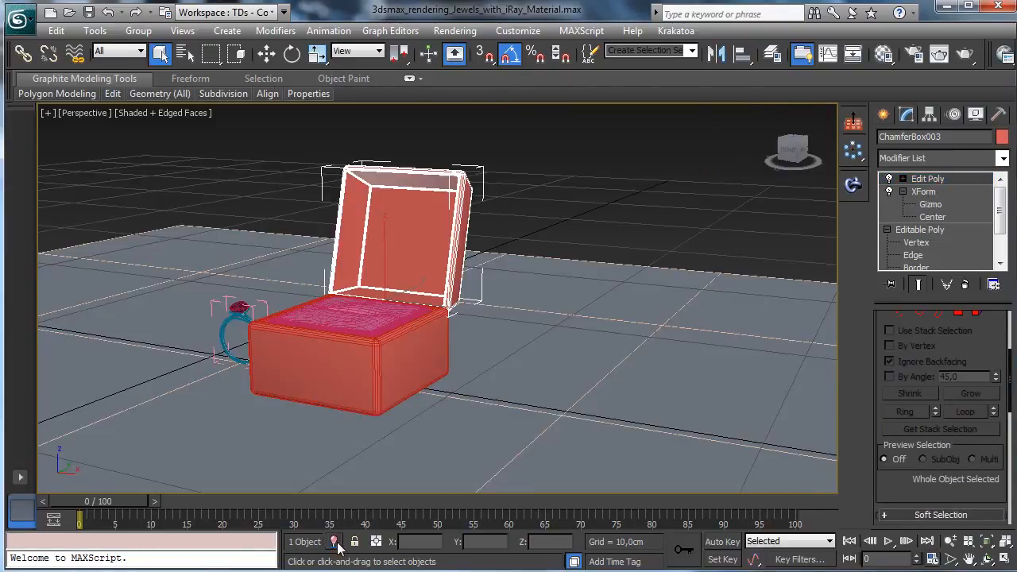
{"action": "left_click", "coordinate": [988, 545]}
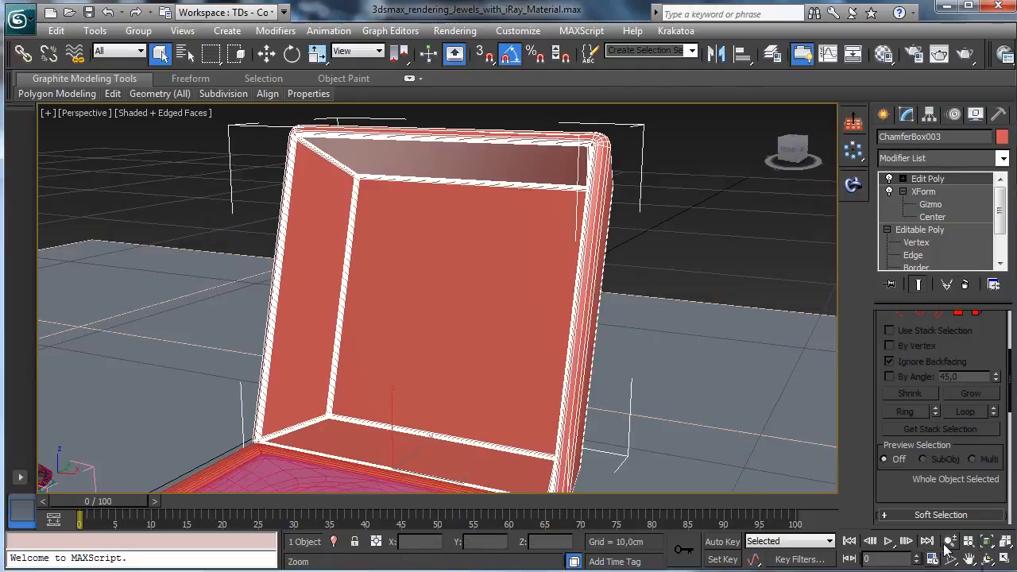
{"action": "left_click", "coordinate": [950, 543]}
{"action": "left_click_drag", "start_coordinate": [449, 361], "coordinate": [476, 419]}
{"action": "left_click", "coordinate": [159, 53]}
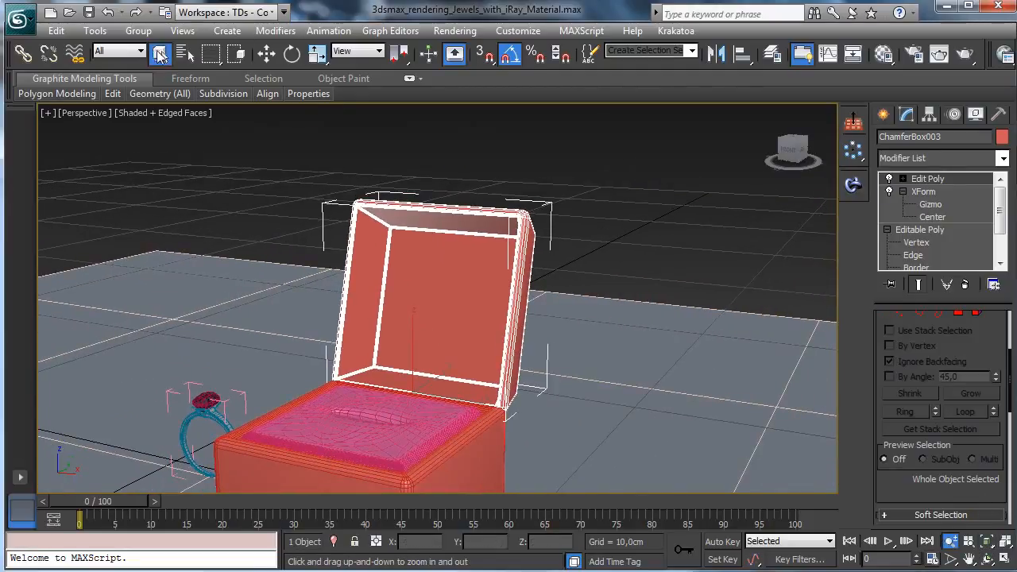
Step: Select the box base, name an unused material Bock_bottom and assign it to the base
{"action": "left_click_drag", "start_coordinate": [256, 454], "coordinate": [294, 421]}
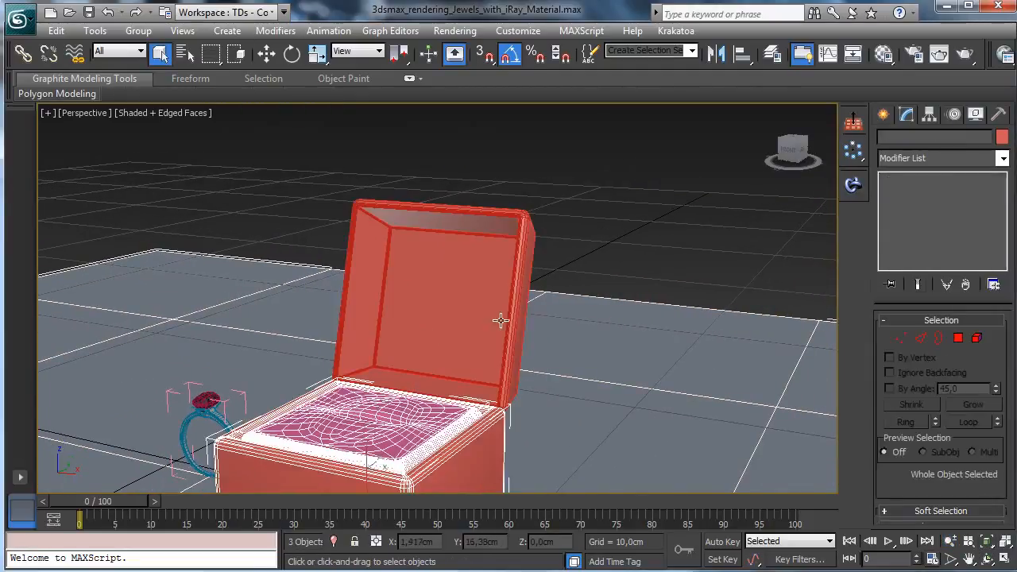
{"action": "left_click", "coordinate": [437, 470]}
{"action": "left_click", "coordinate": [885, 54]}
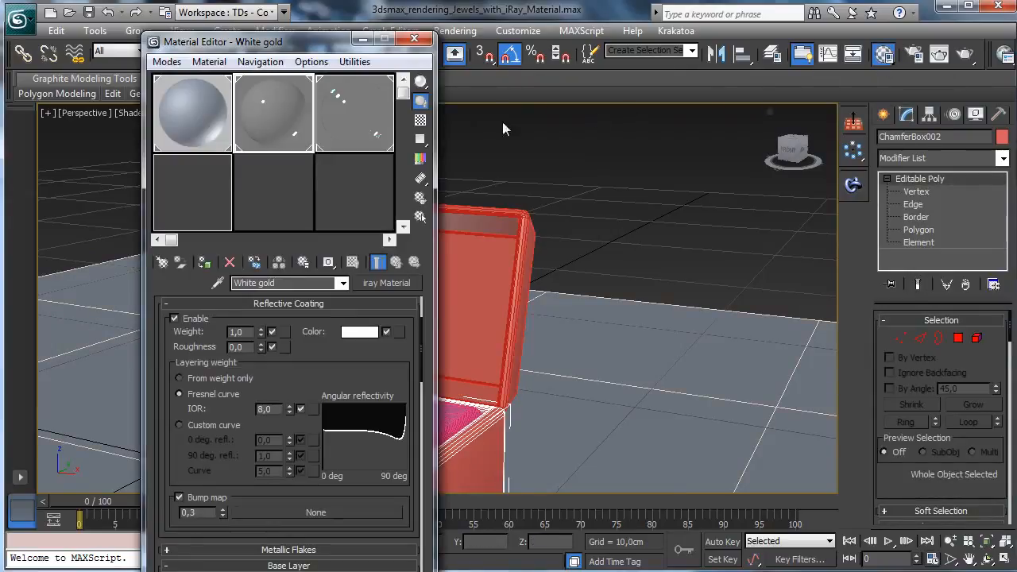
{"action": "left_click", "coordinate": [292, 185]}
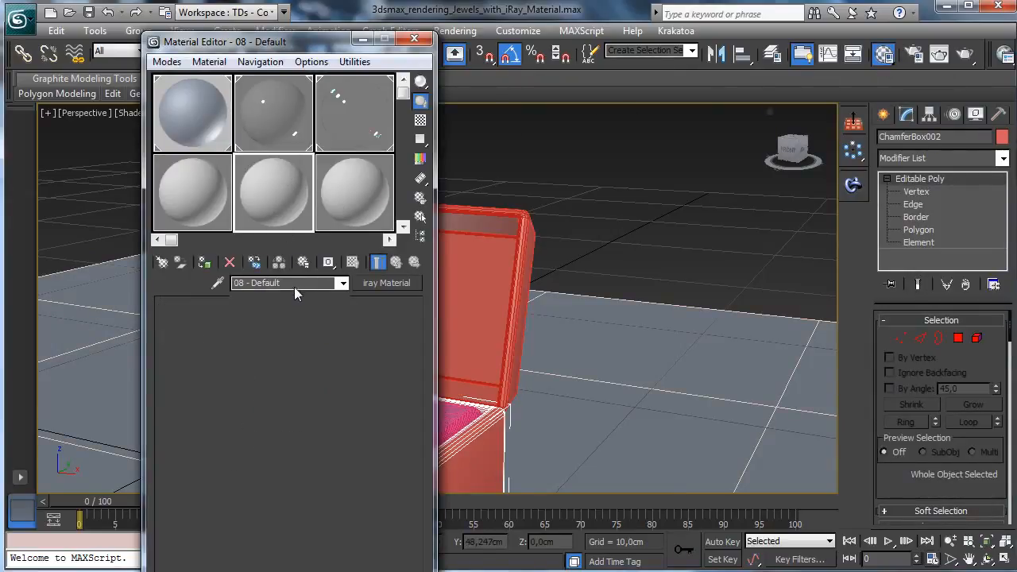
{"action": "left_click", "coordinate": [282, 283]}
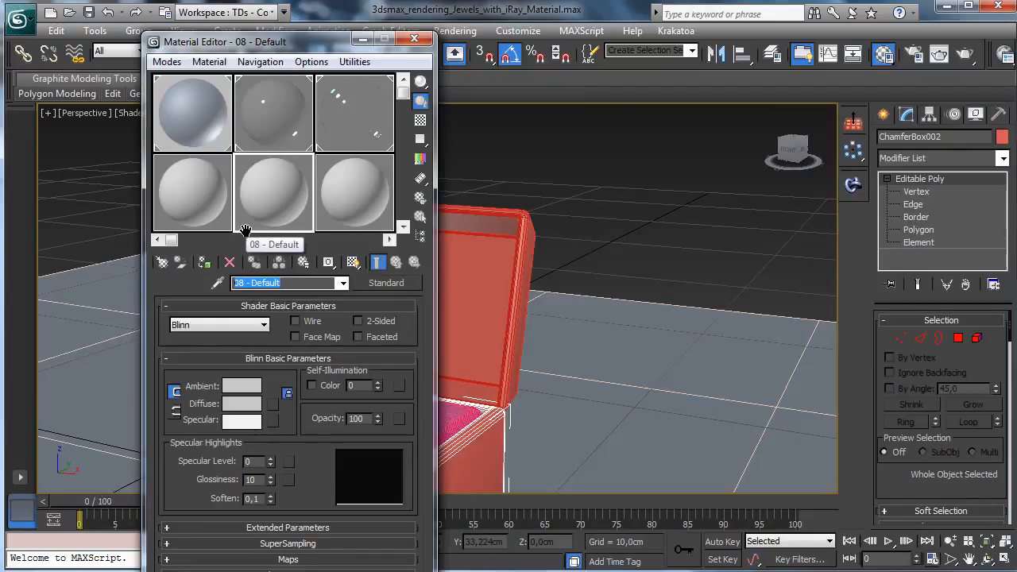
{"action": "type", "text": "Bock_"}
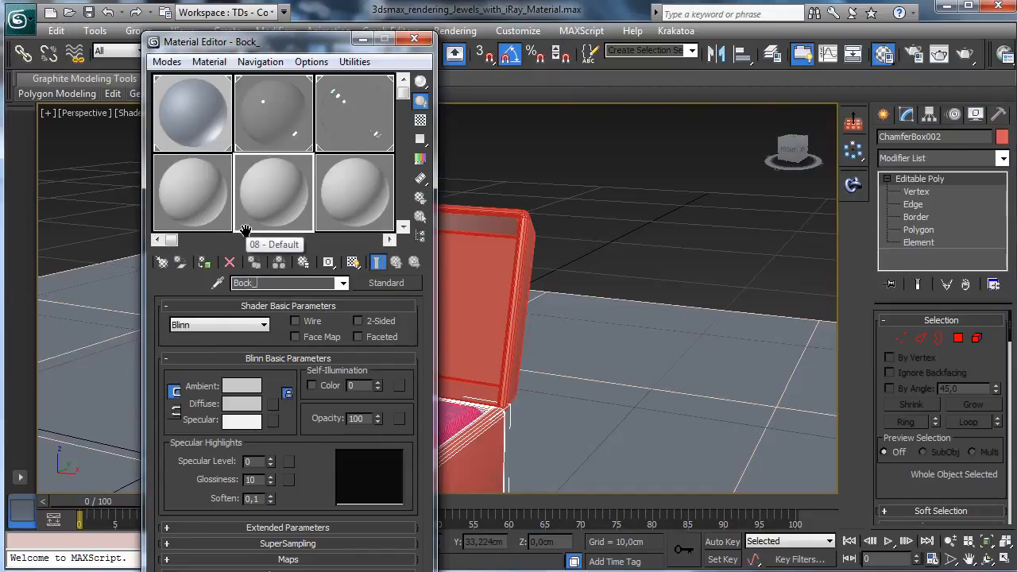
{"action": "type", "text": "bottom"}
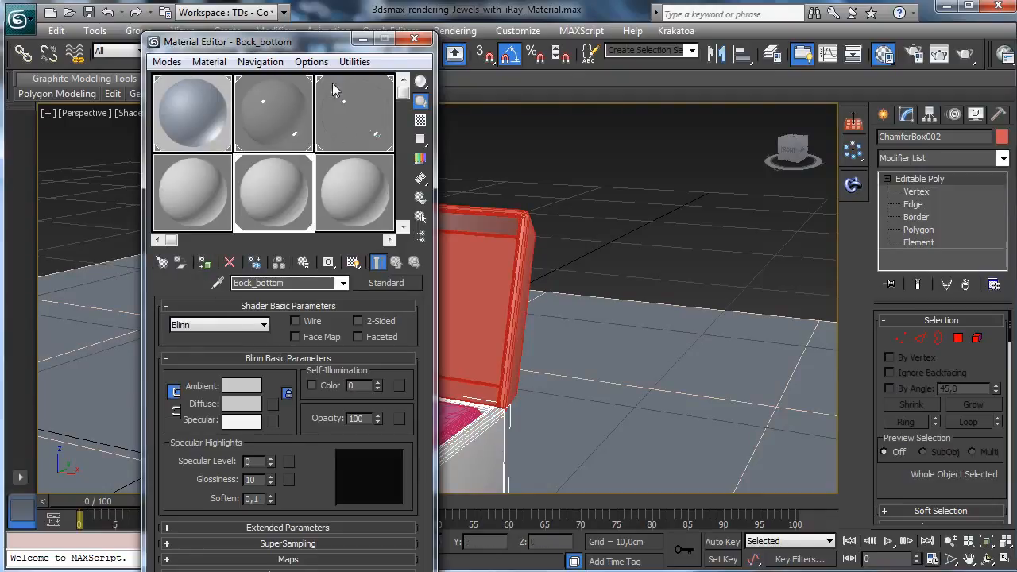
Step: Set the diffuse color of the Bock_bottom material to a bright blue
{"action": "left_click_drag", "start_coordinate": [333, 41], "coordinate": [810, 32]}
{"action": "left_click", "coordinate": [728, 395]}
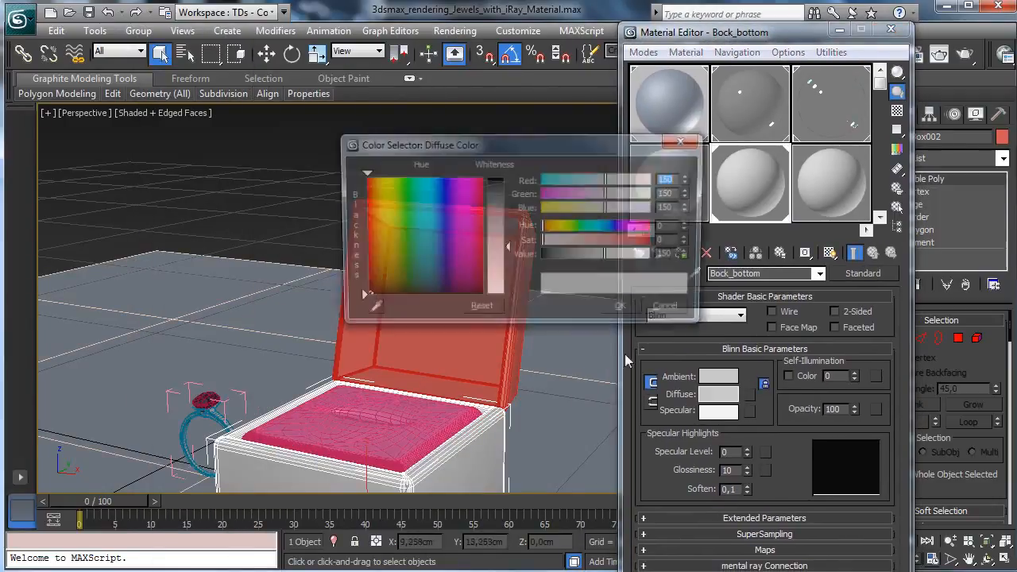
{"action": "left_click", "coordinate": [433, 201]}
{"action": "left_click", "coordinate": [501, 198]}
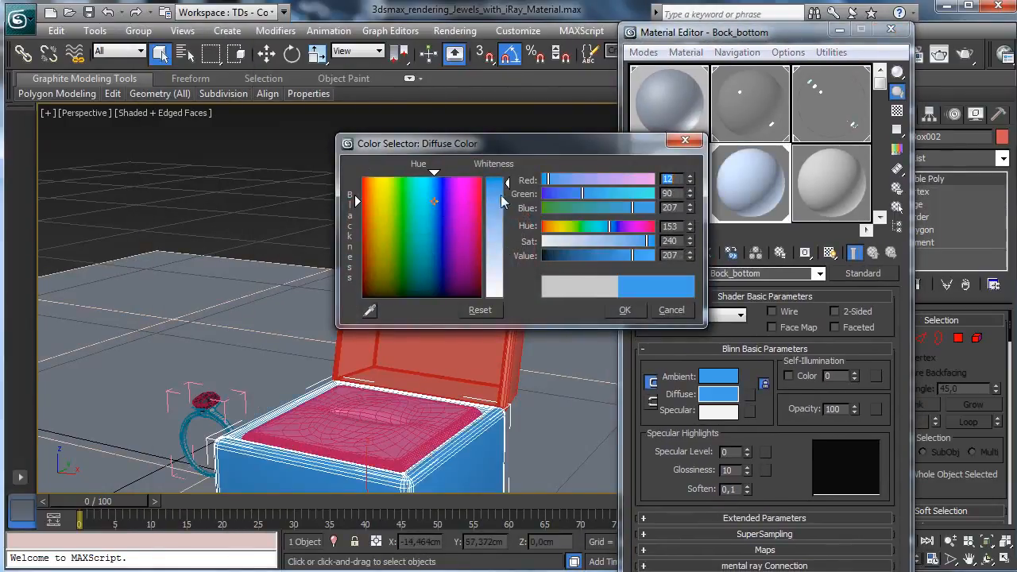
{"action": "left_click", "coordinate": [630, 309]}
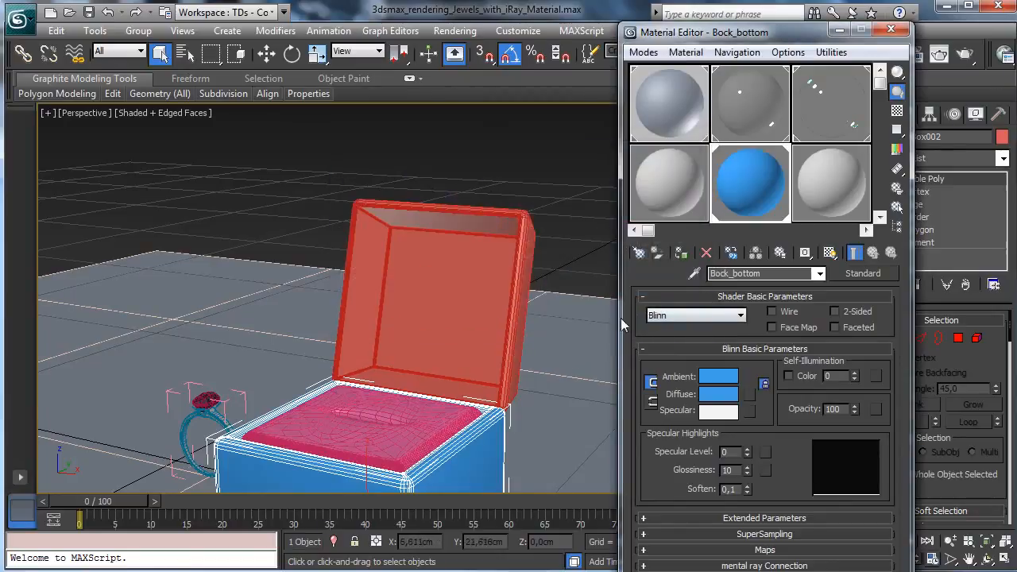
Step: Select the cushion, name the next unused material Box Interior and assign it to the cushion
{"action": "left_click", "coordinate": [442, 419]}
{"action": "left_click", "coordinate": [843, 216]}
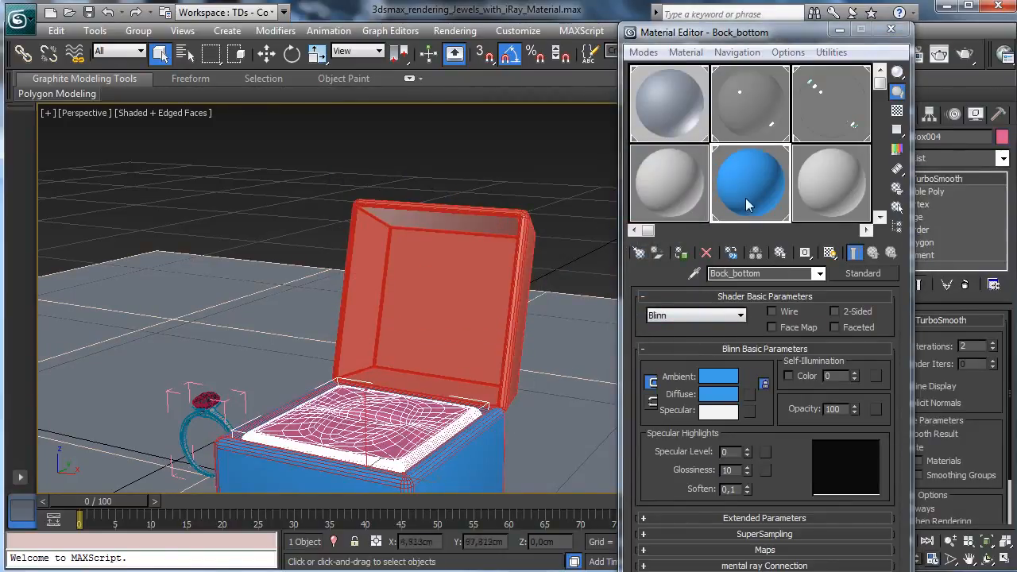
{"action": "left_click", "coordinate": [769, 274]}
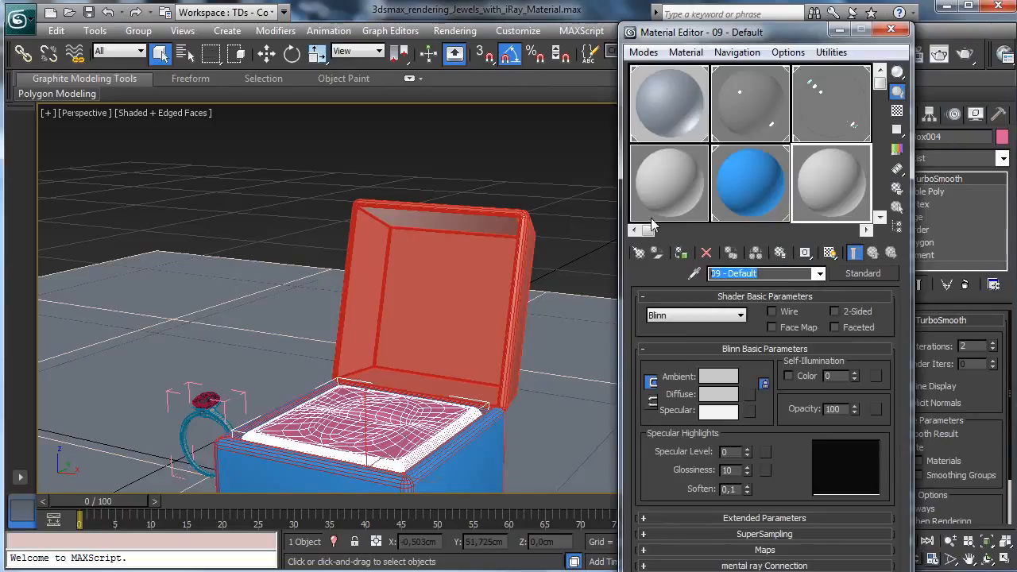
{"action": "type", "text": "Box"}
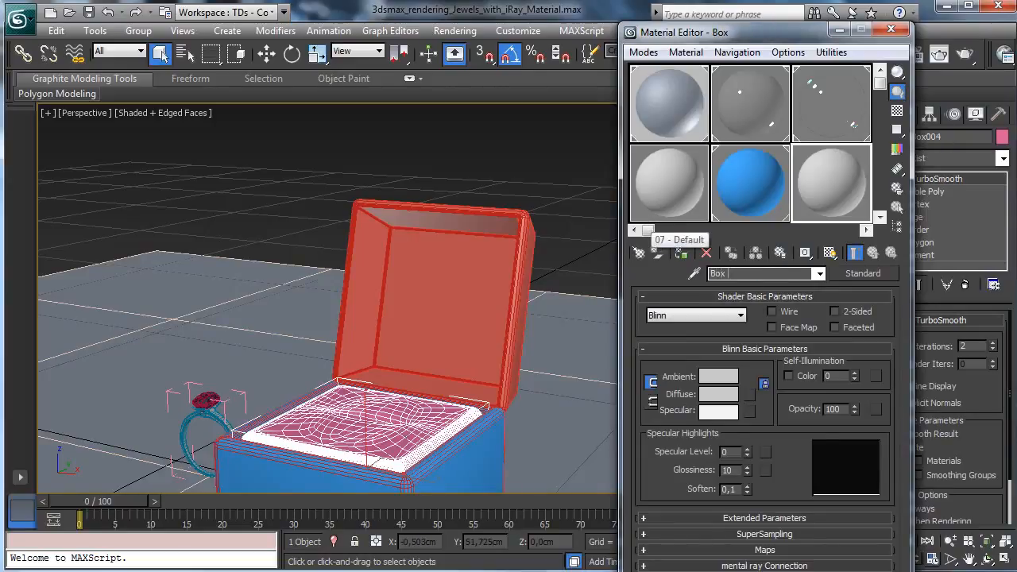
{"action": "type", "text": " Interior"}
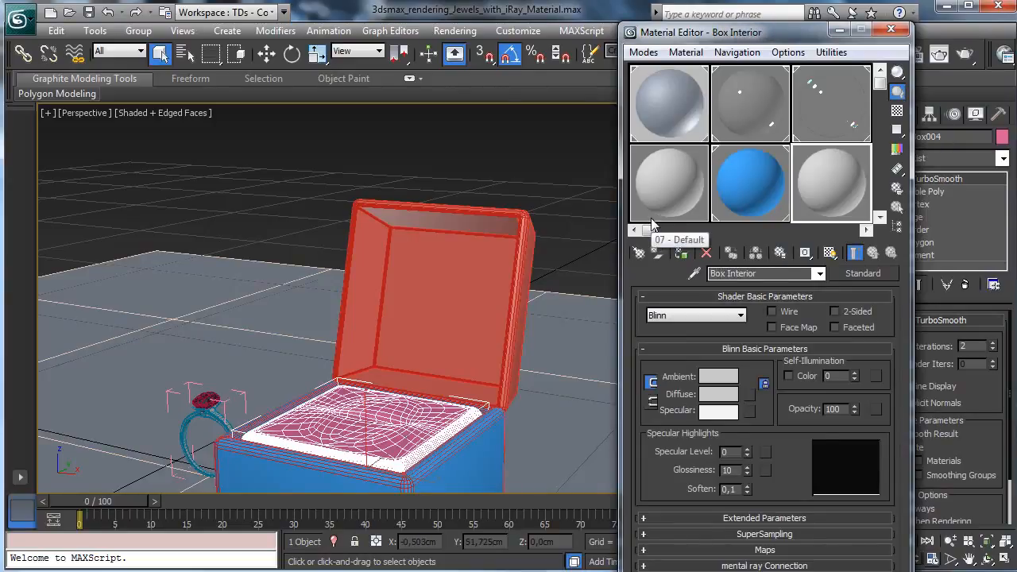
{"action": "left_click", "coordinate": [681, 252]}
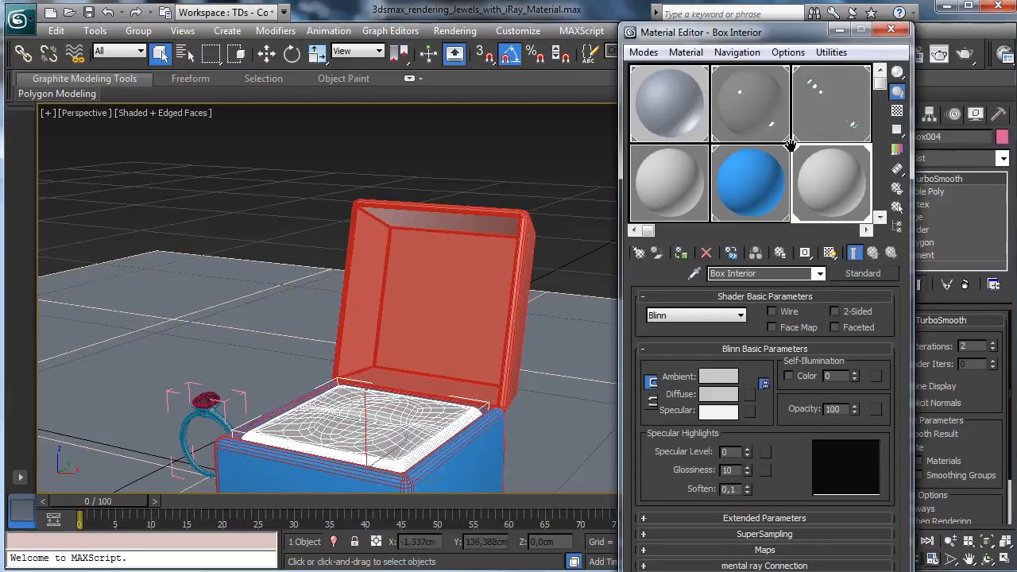
Step: Name the next unused material Box Up and assign it to the box lid
{"action": "left_click_drag", "start_coordinate": [790, 143], "coordinate": [791, 74]}
{"action": "left_click", "coordinate": [672, 198]}
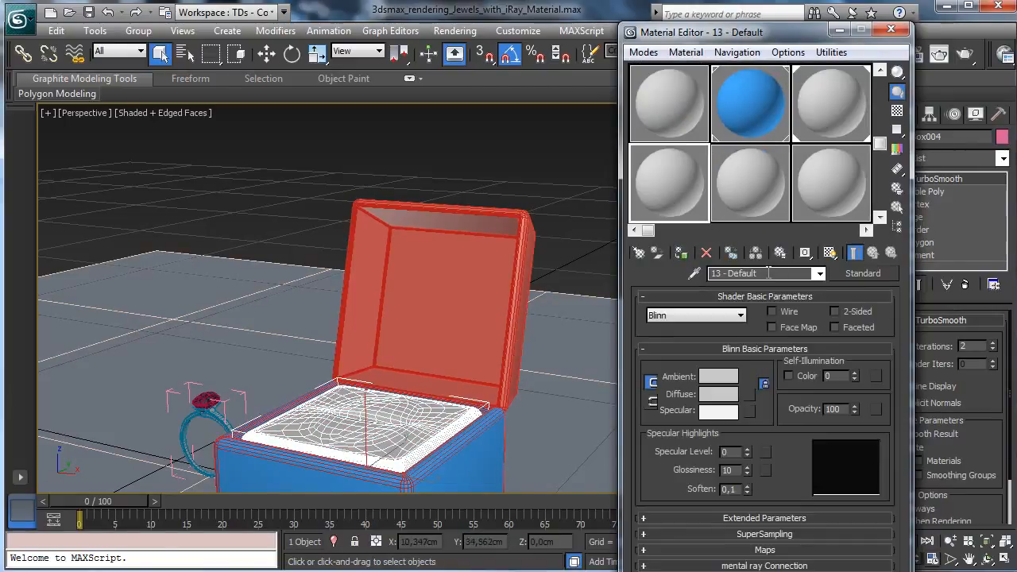
{"action": "type", "text": "Box"}
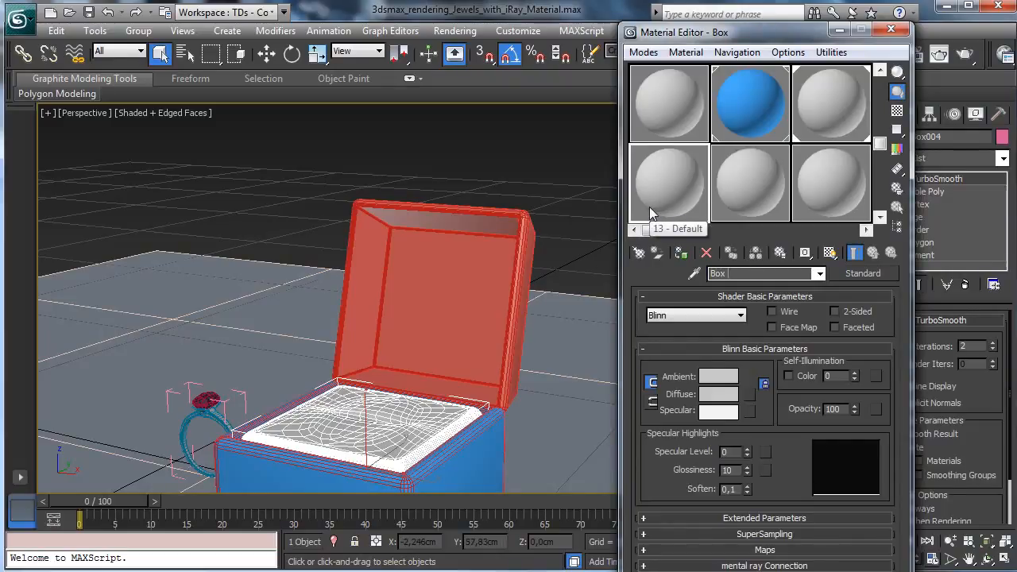
{"action": "type", "text": " Up"}
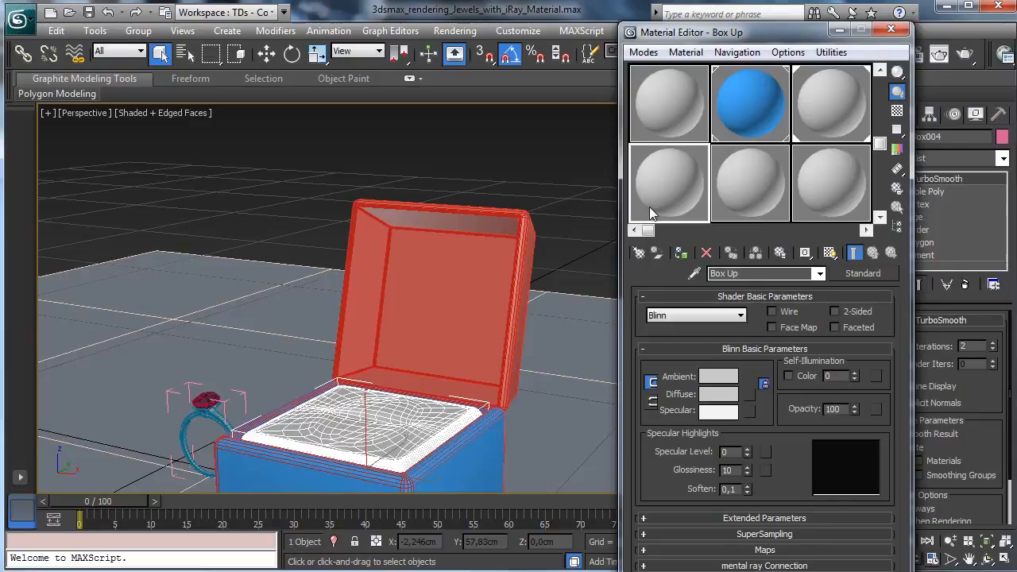
{"action": "left_click", "coordinate": [449, 261]}
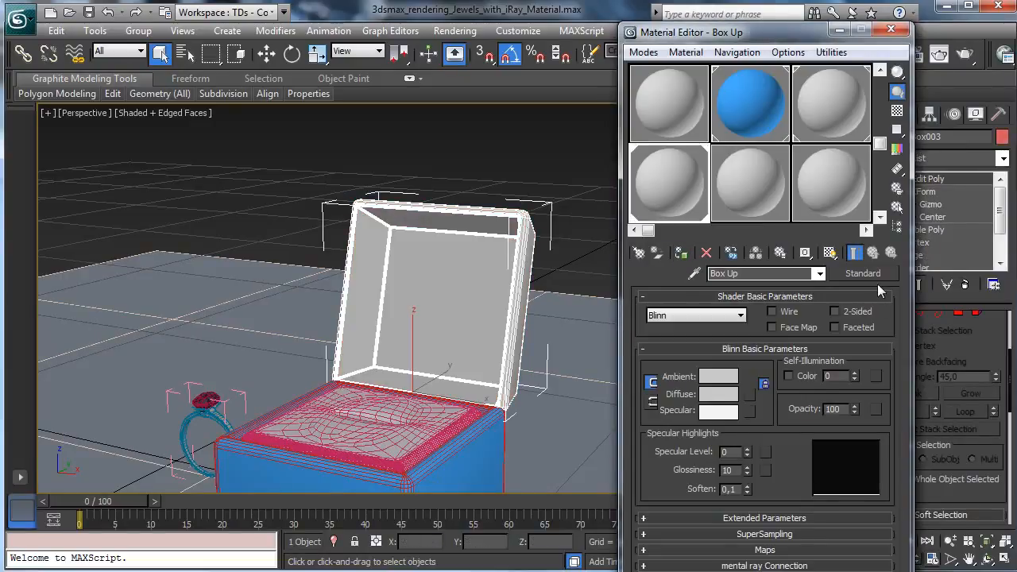
Step: Convert Box Up to a Multi/Sub-Object material, discarding the old material, and set its number of sub-materials to 2
{"action": "left_click", "coordinate": [863, 274]}
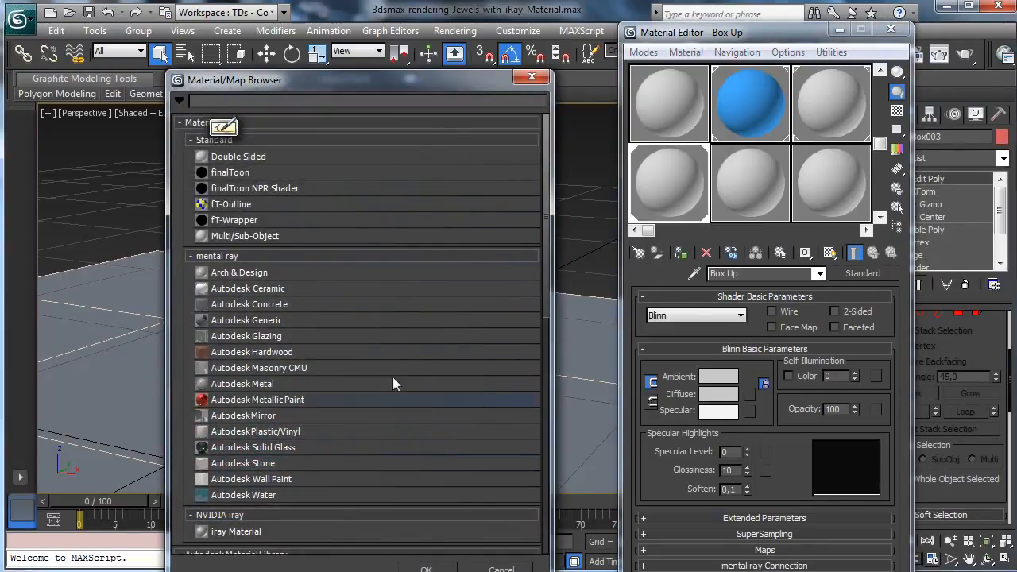
{"action": "double_click", "coordinate": [253, 237]}
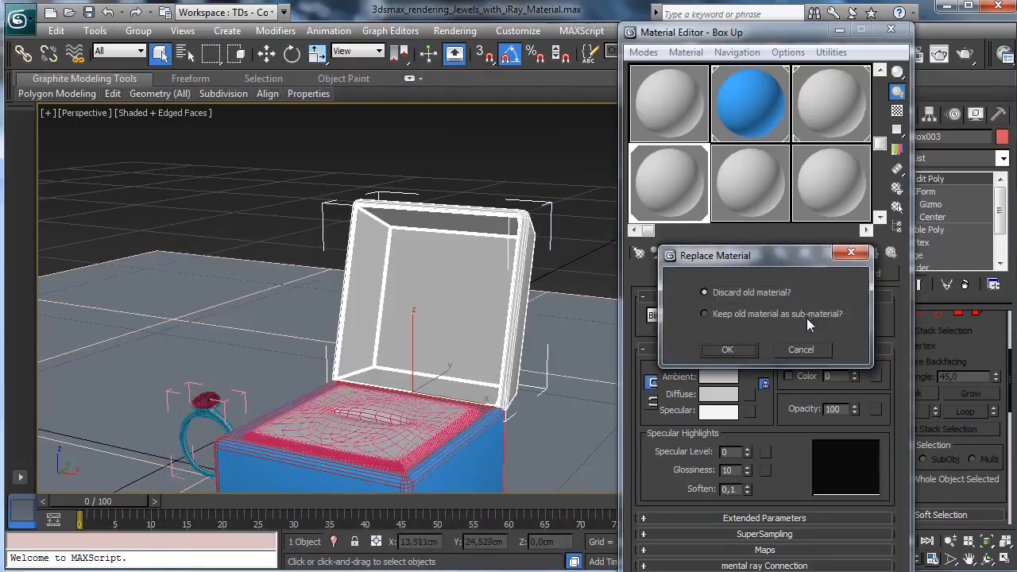
{"action": "left_click", "coordinate": [729, 350]}
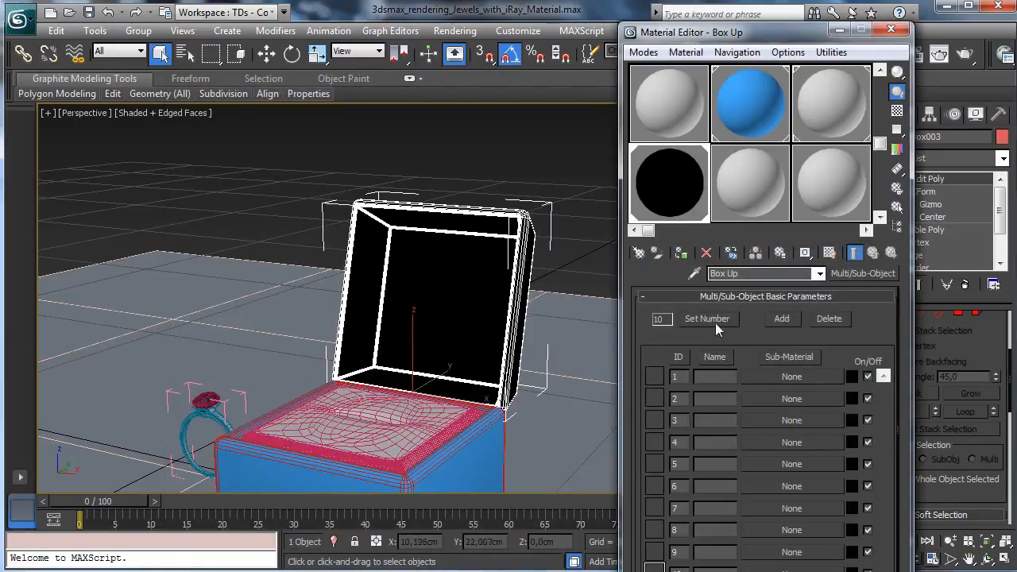
{"action": "left_click", "coordinate": [703, 320]}
{"action": "type", "text": "2"}
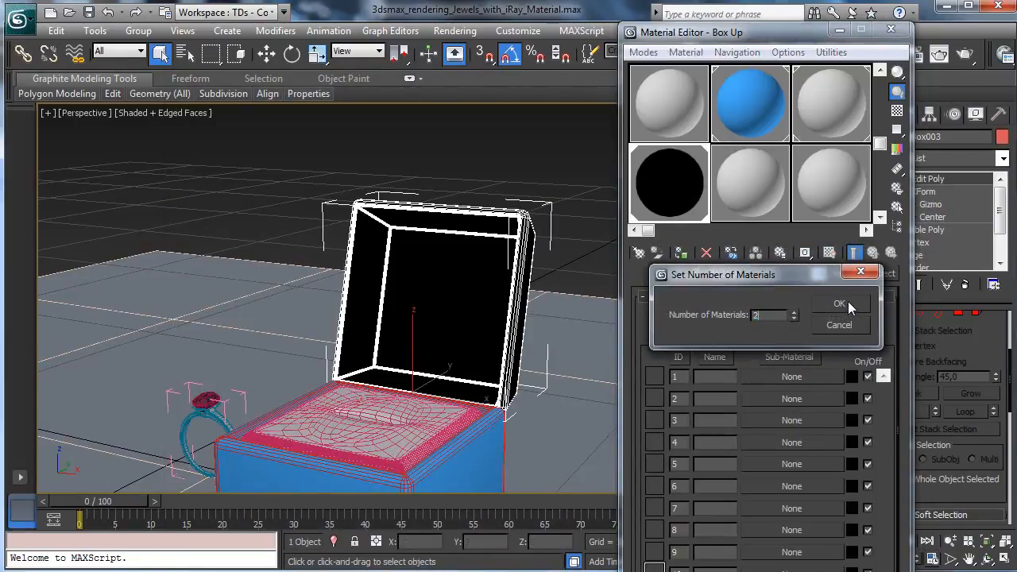
{"action": "left_click", "coordinate": [839, 303]}
Step: Make the first Box Up sub-material an iray Material and turn off edged faces in the perspective view
{"action": "left_click", "coordinate": [791, 377]}
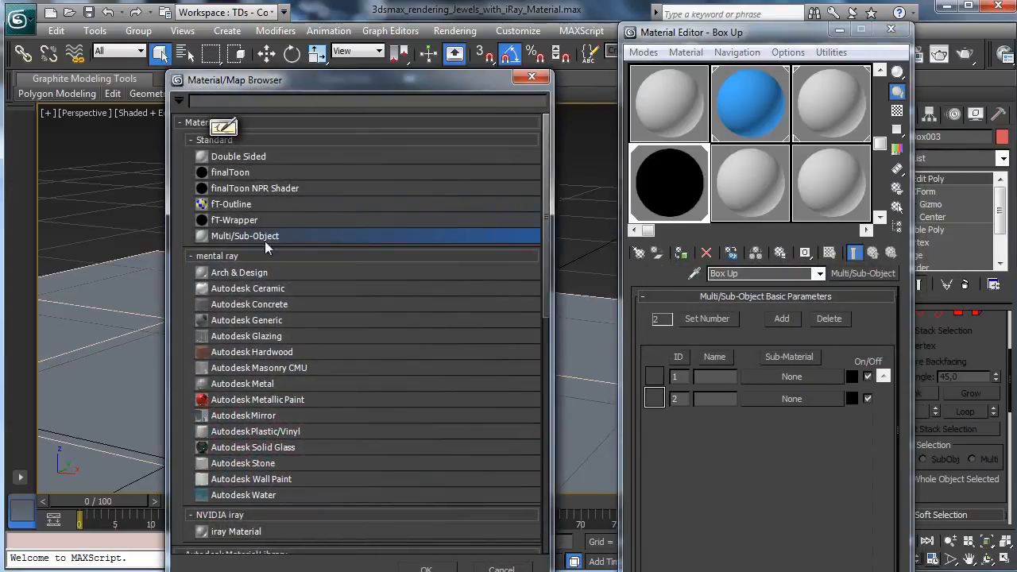
{"action": "double_click", "coordinate": [253, 537]}
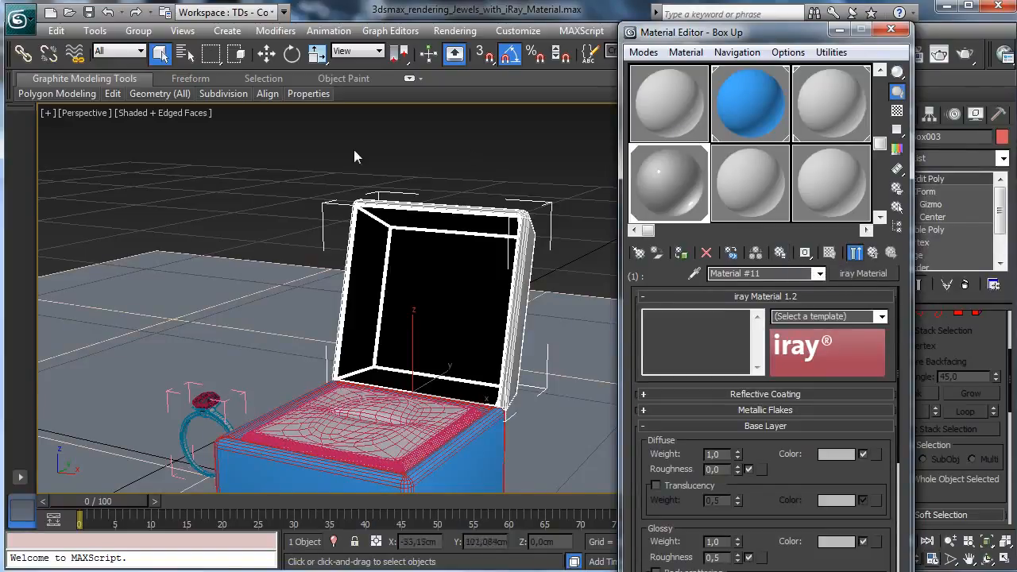
{"action": "left_click", "coordinate": [165, 115]}
{"action": "left_click", "coordinate": [191, 184]}
{"action": "left_click", "coordinate": [151, 114]}
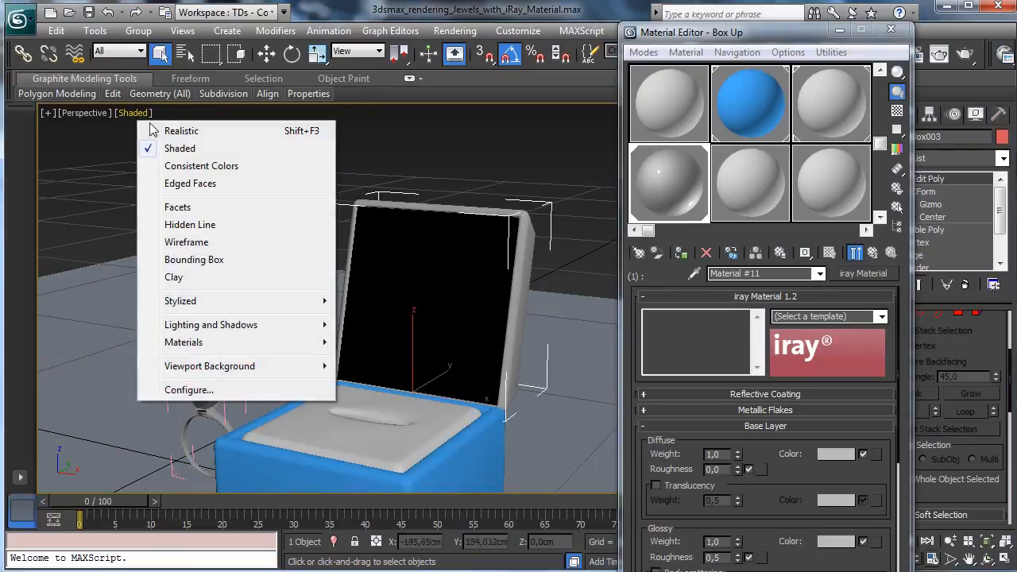
Step: Return to the Box Up parent level and replace its first sub-material with an instance of Bock_bottom
{"action": "left_click", "coordinate": [742, 113]}
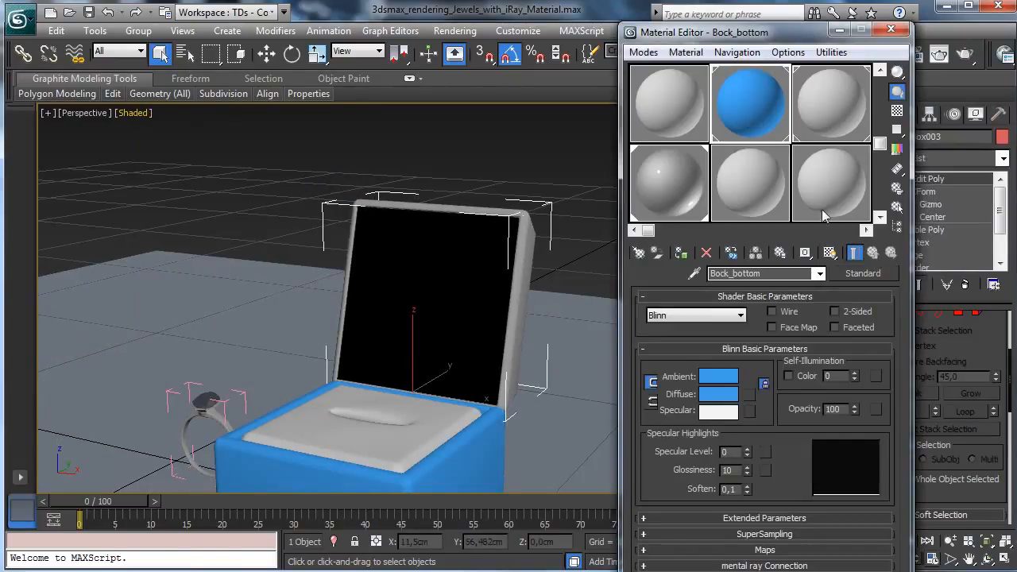
{"action": "left_click", "coordinate": [695, 194]}
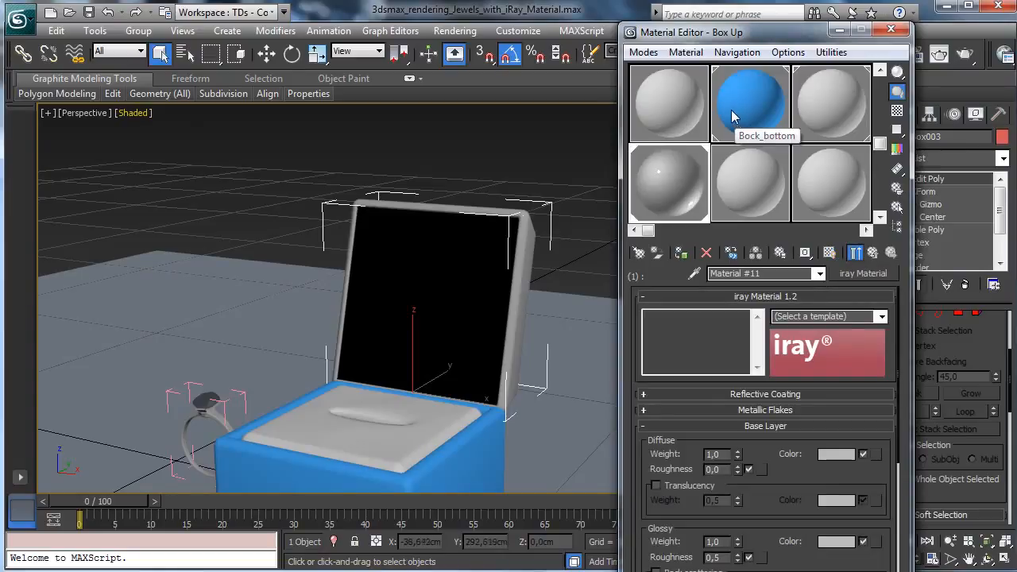
{"action": "left_click", "coordinate": [873, 252]}
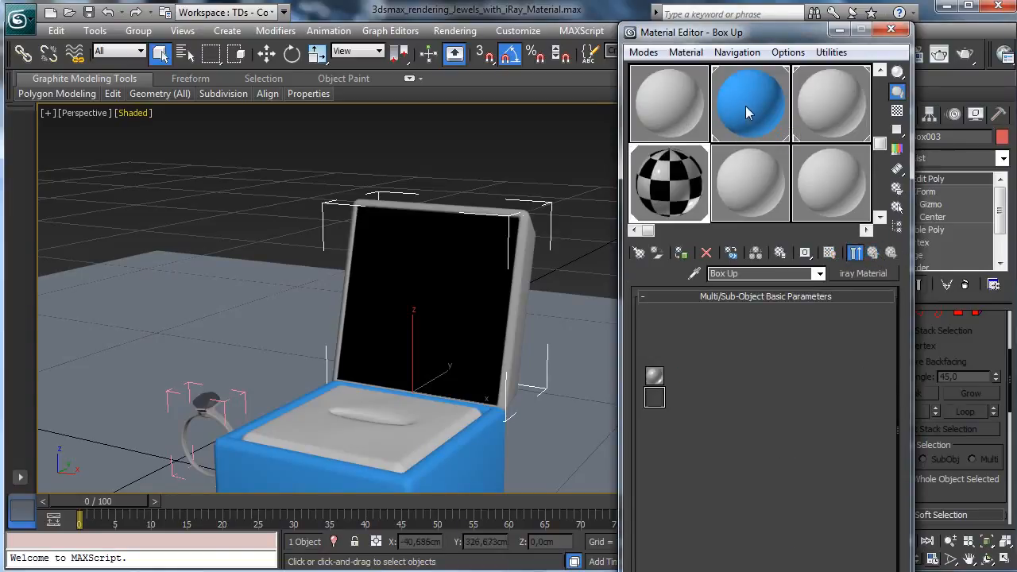
{"action": "left_click_drag", "start_coordinate": [752, 101], "coordinate": [779, 379]}
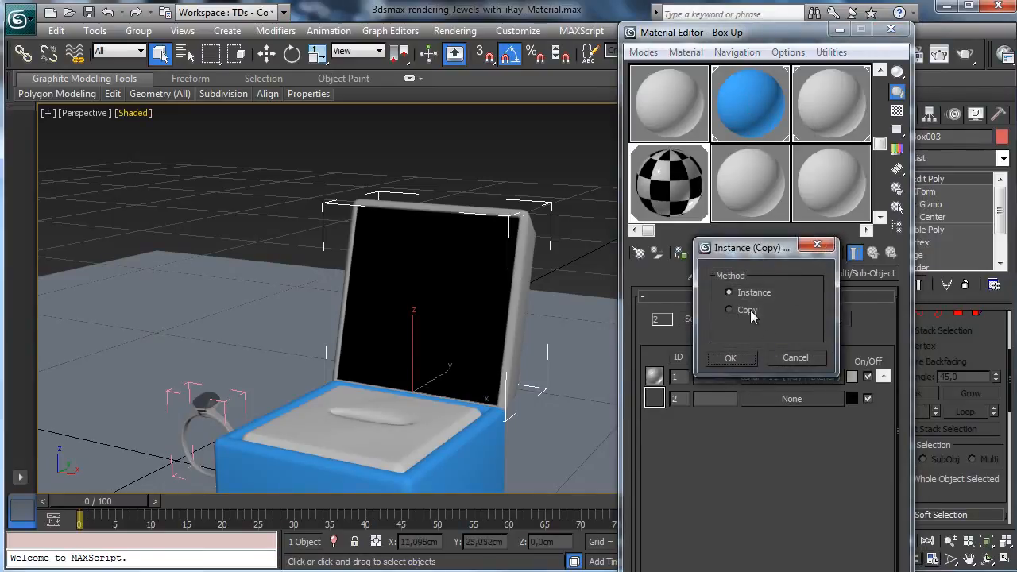
{"action": "left_click", "coordinate": [747, 310]}
{"action": "left_click", "coordinate": [730, 358]}
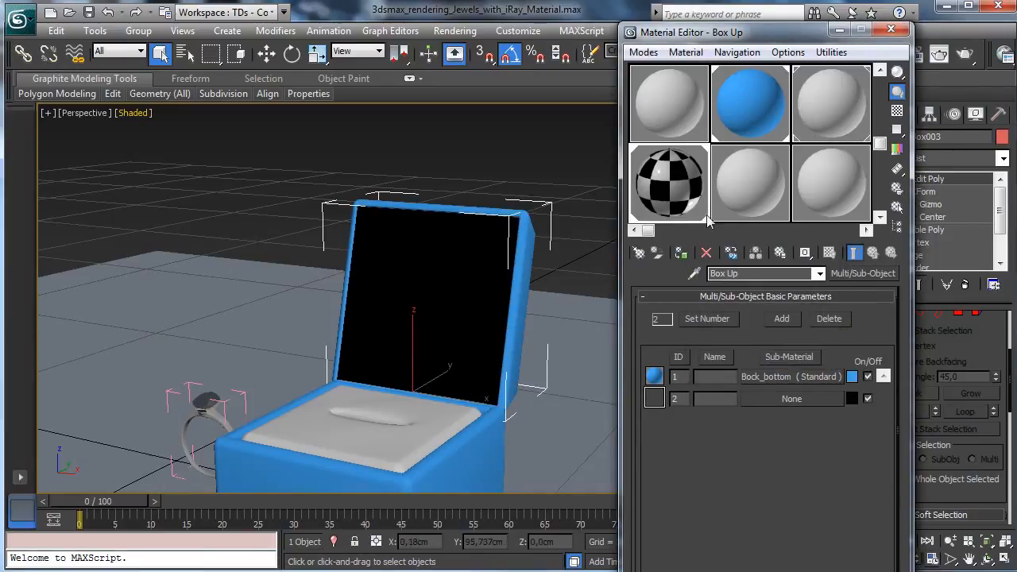
Step: Make the second Box Up sub-material an iray Material and apply the Fabric - silk - blue template to it
{"action": "left_click", "coordinate": [791, 398]}
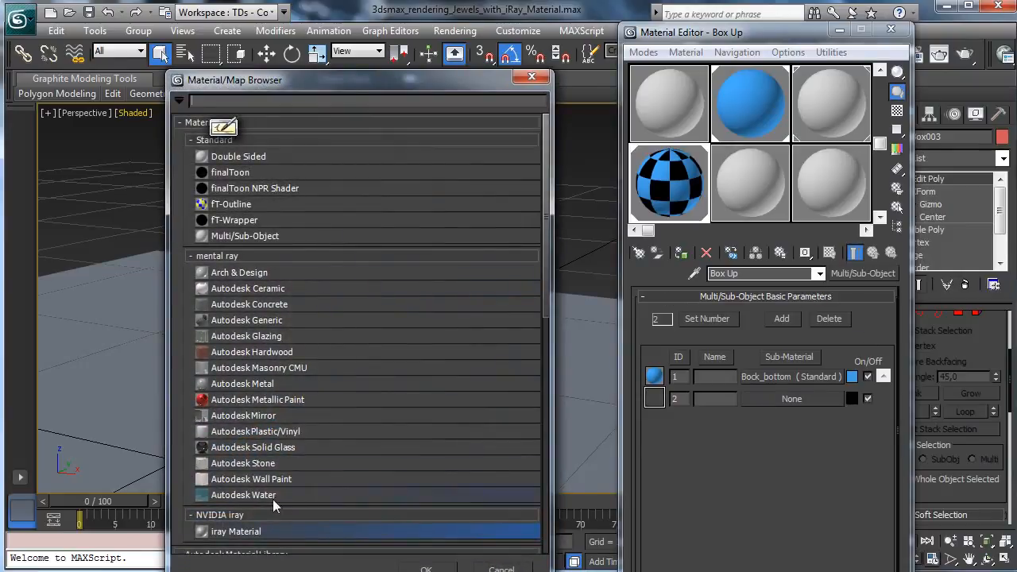
{"action": "double_click", "coordinate": [253, 534]}
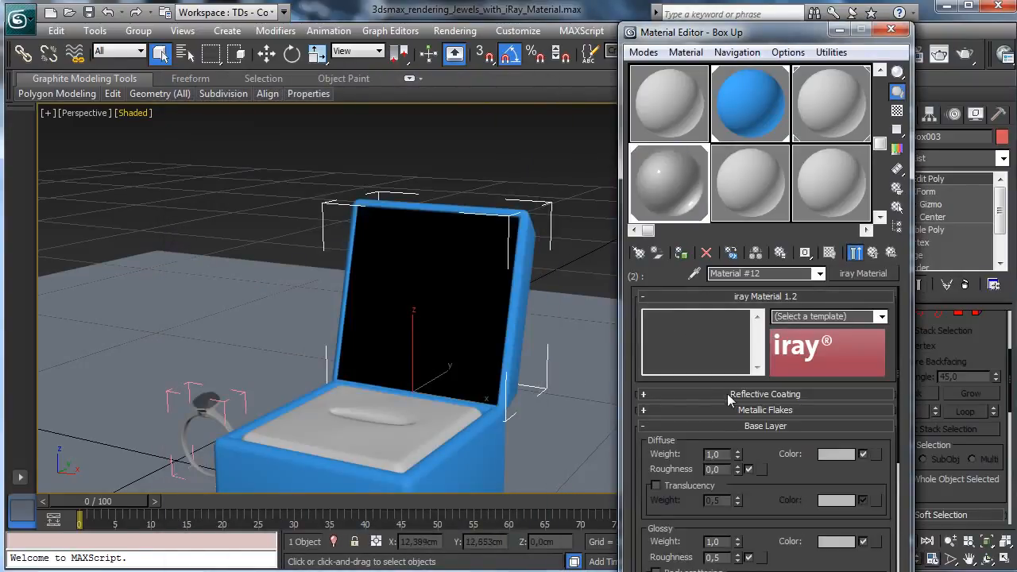
{"action": "left_click", "coordinate": [729, 395]}
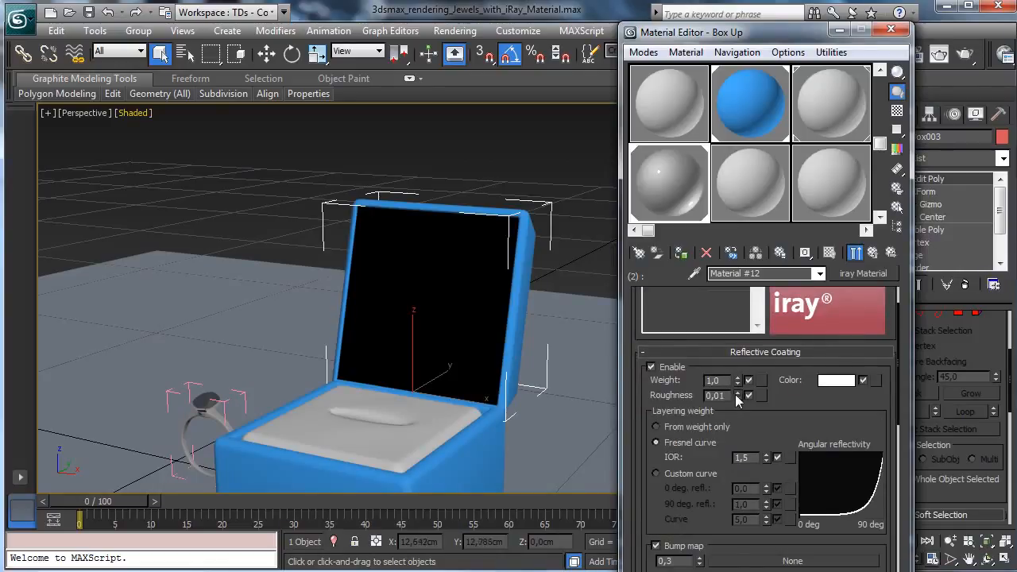
{"action": "left_click_drag", "start_coordinate": [729, 362], "coordinate": [869, 320]}
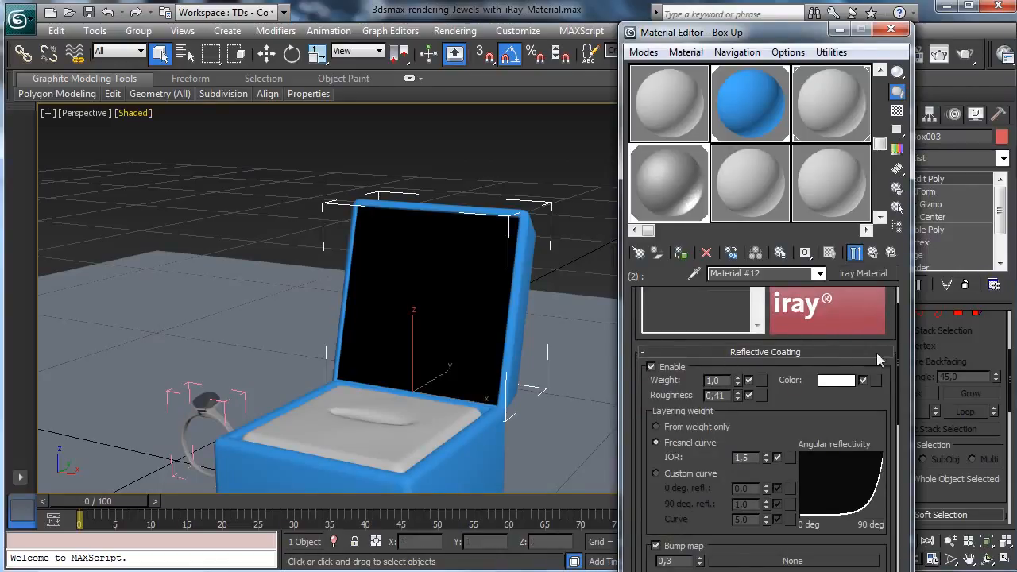
{"action": "left_click_drag", "start_coordinate": [870, 365], "coordinate": [870, 442]}
{"action": "left_click", "coordinate": [882, 318]}
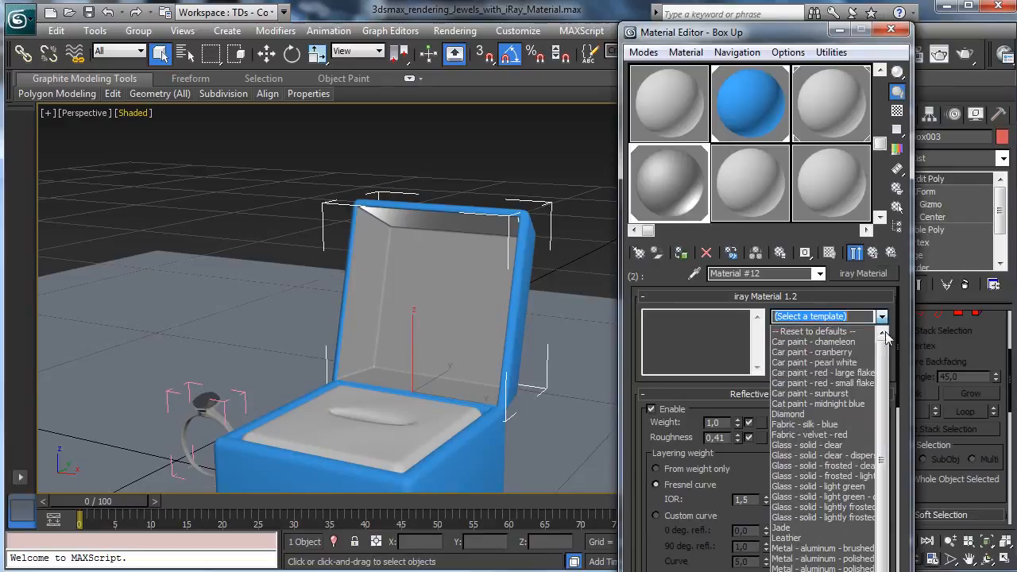
{"action": "left_click", "coordinate": [845, 424]}
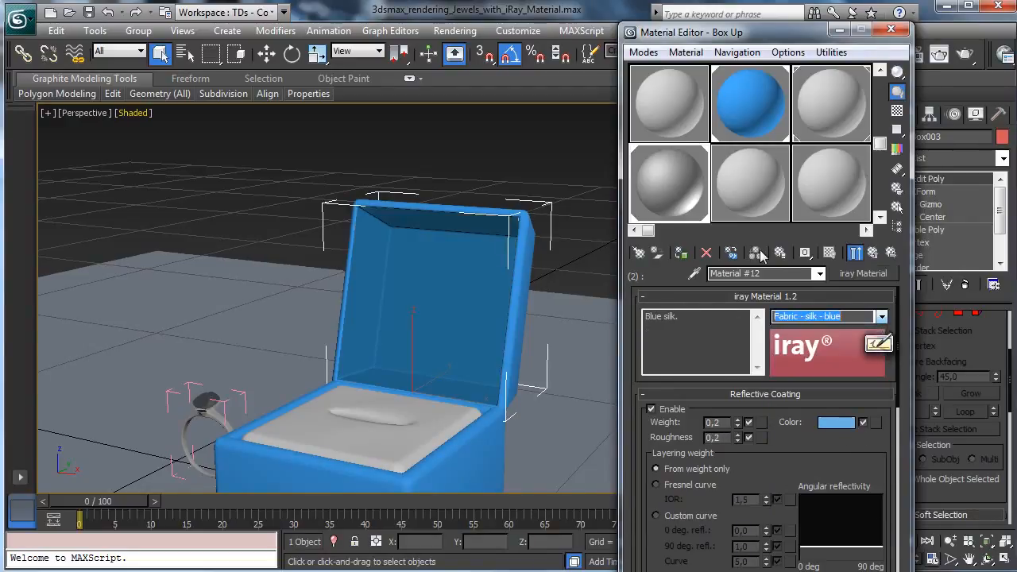
Step: Set the silk sub-material's reflective coating color to white and its base layer glossy color to near white
{"action": "left_click", "coordinate": [842, 425]}
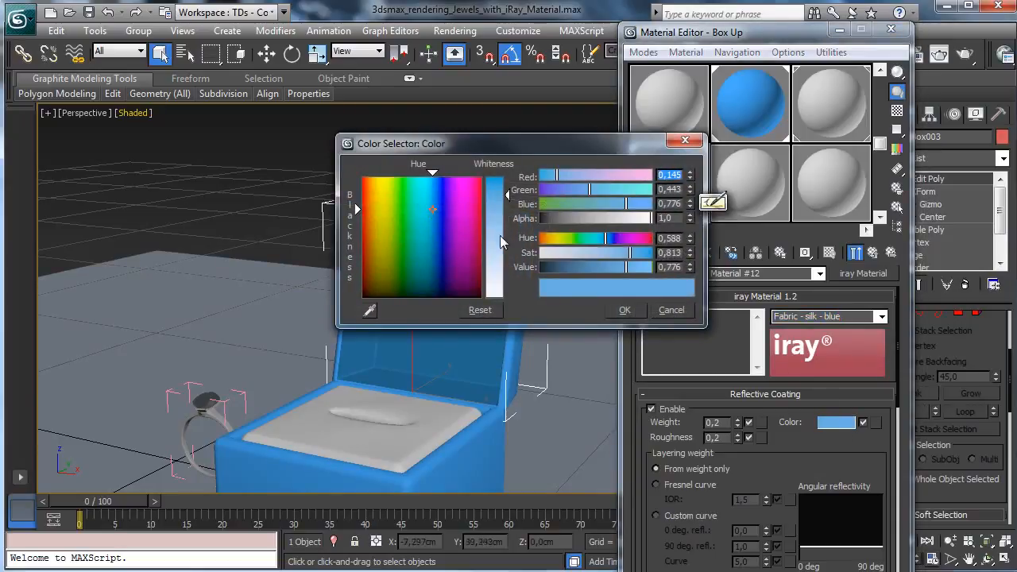
{"action": "left_click_drag", "start_coordinate": [502, 242], "coordinate": [502, 301]}
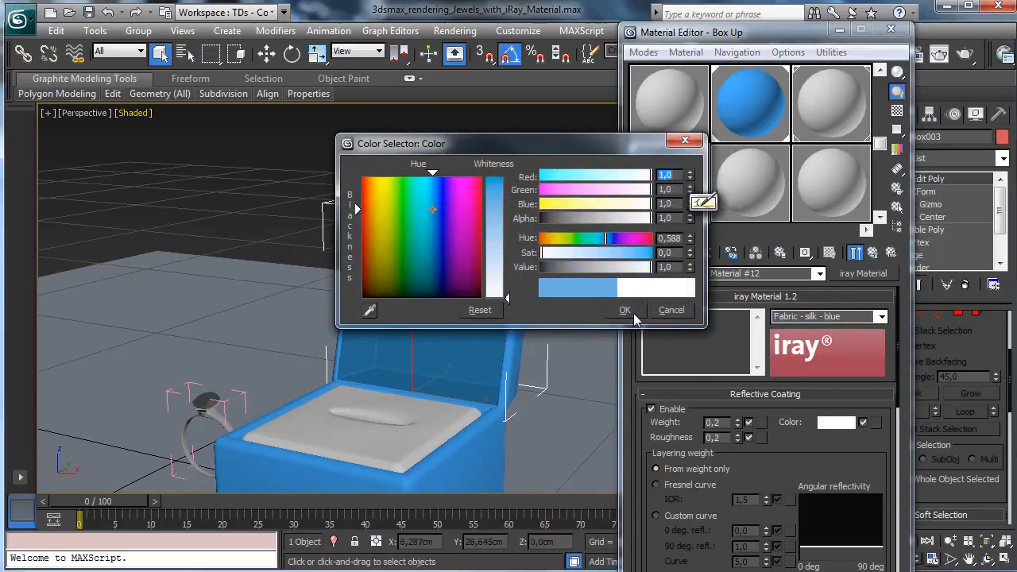
{"action": "left_click", "coordinate": [624, 310]}
{"action": "scroll", "coordinate": [763, 469], "scroll_direction": "down", "scroll_amount": 5}
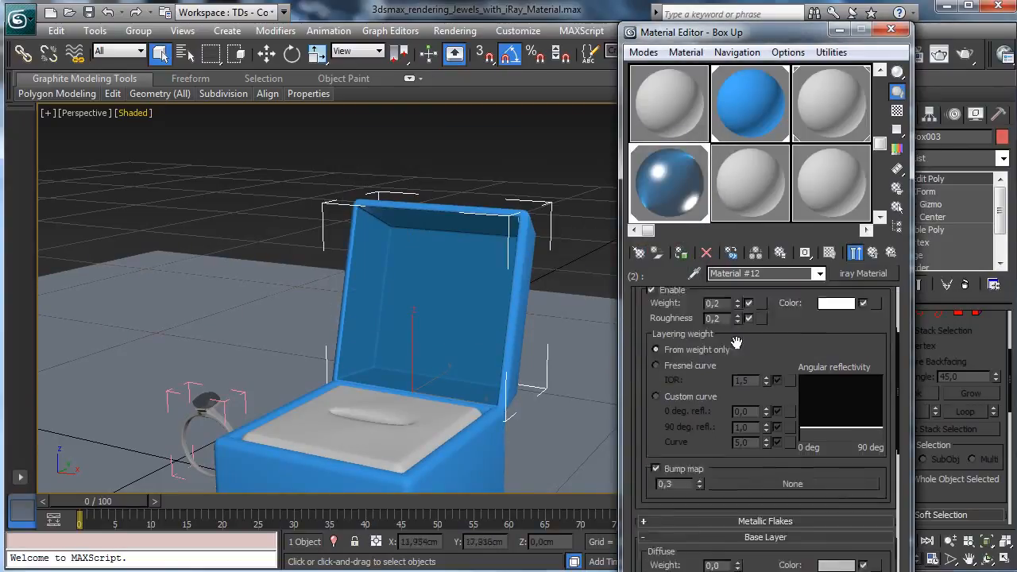
{"action": "left_click", "coordinate": [820, 534]}
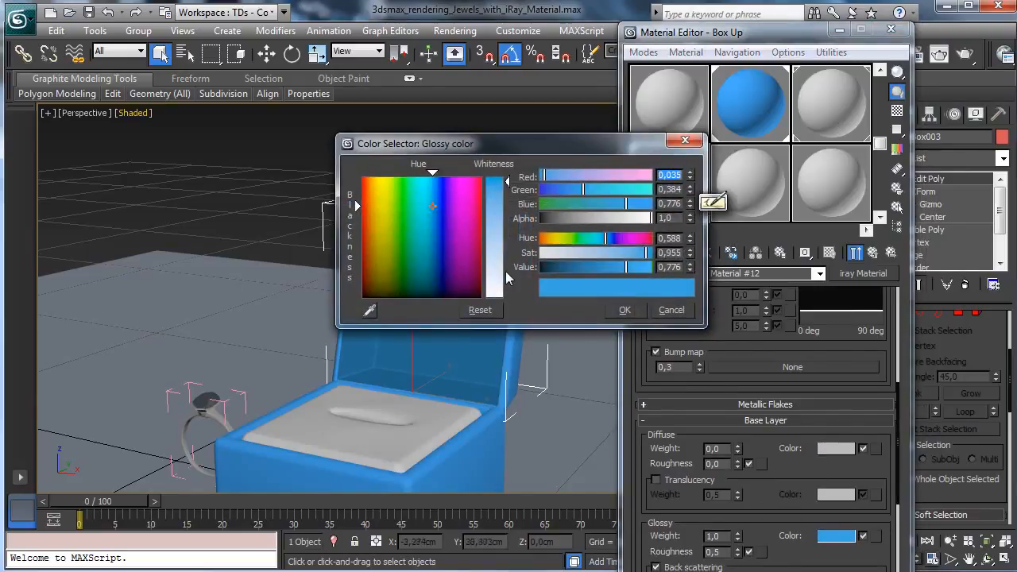
{"action": "left_click", "coordinate": [509, 278]}
{"action": "left_click", "coordinate": [624, 309]}
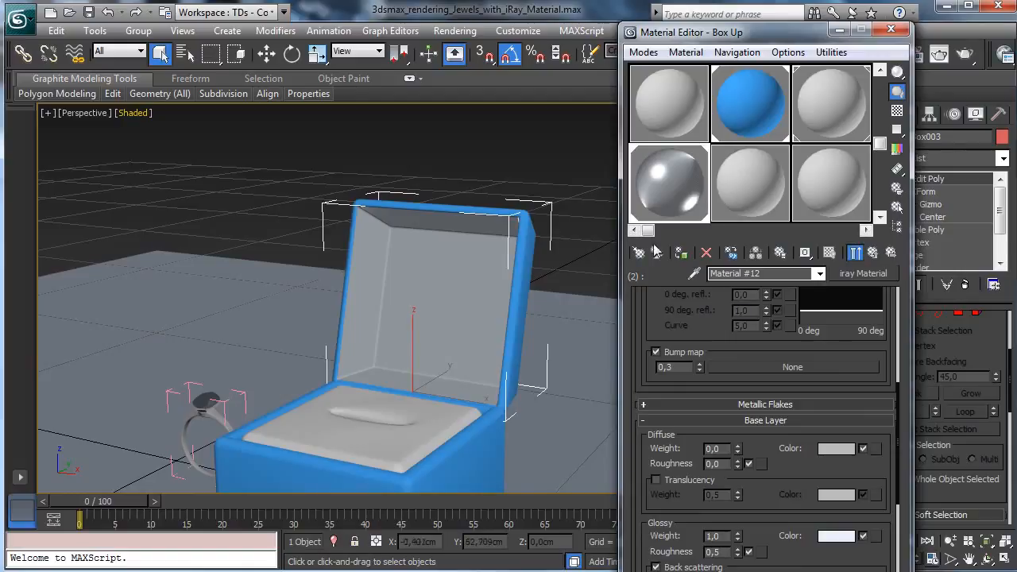
Step: Convert the Bock_bottom material to an iray Material and apply the Fabric - velvet - red template
{"action": "left_click", "coordinate": [761, 134]}
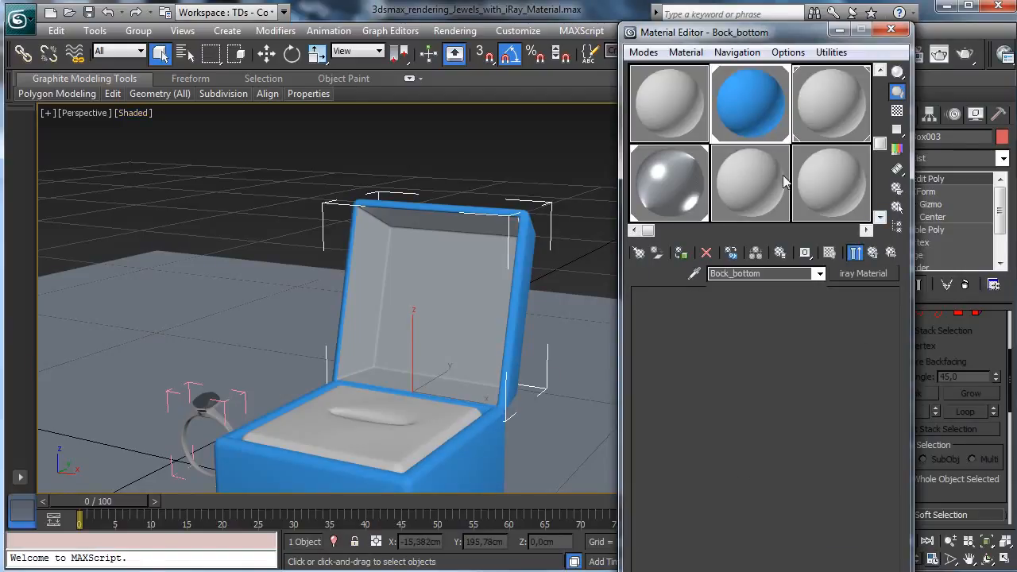
{"action": "left_click", "coordinate": [866, 273]}
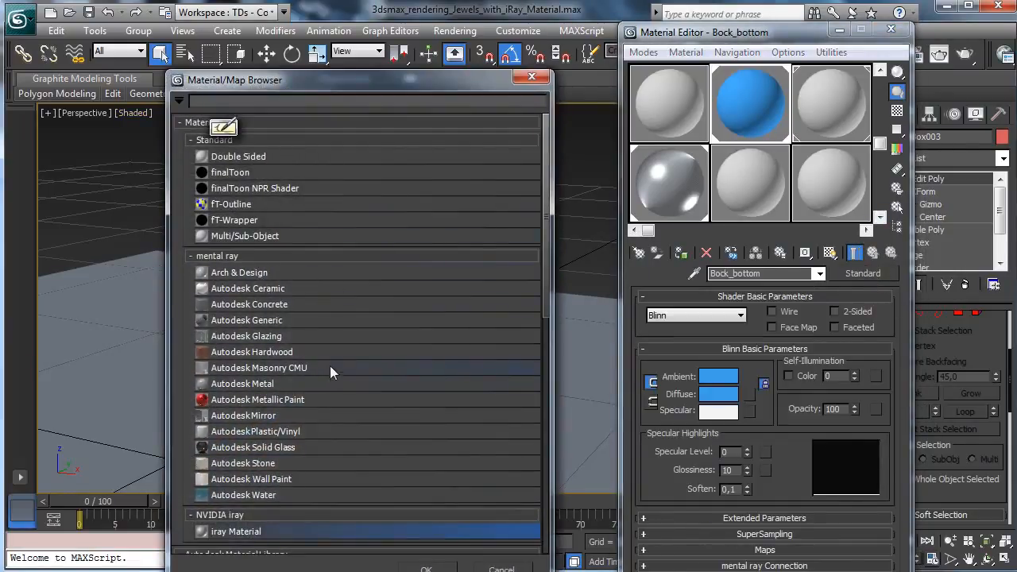
{"action": "double_click", "coordinate": [248, 534]}
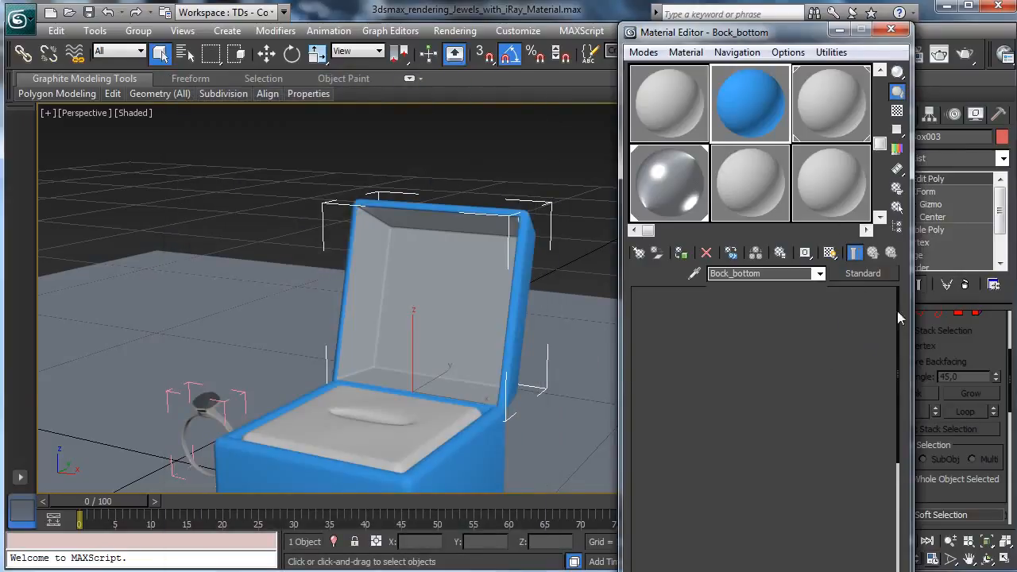
{"action": "left_click", "coordinate": [881, 317]}
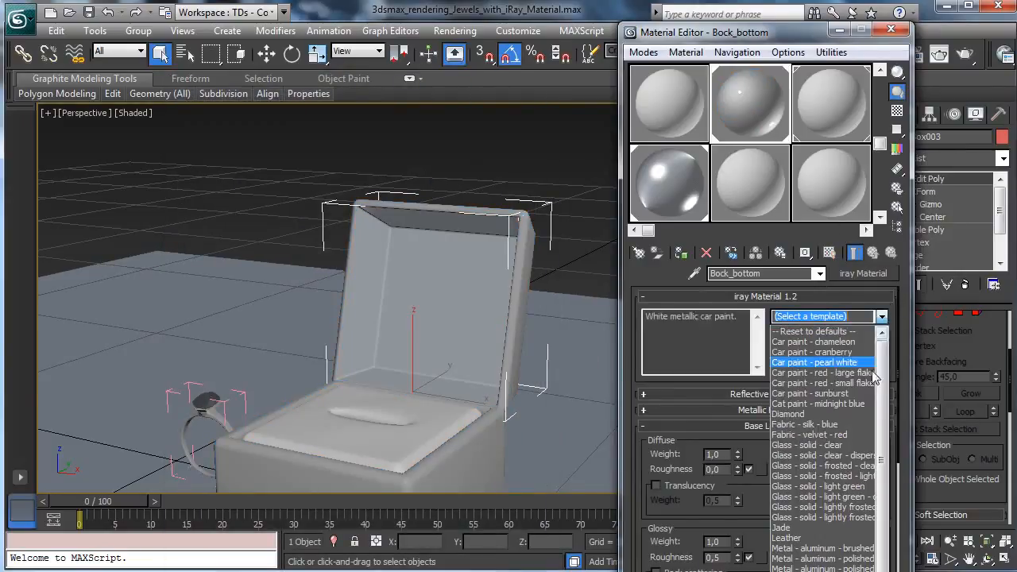
{"action": "left_click", "coordinate": [846, 435]}
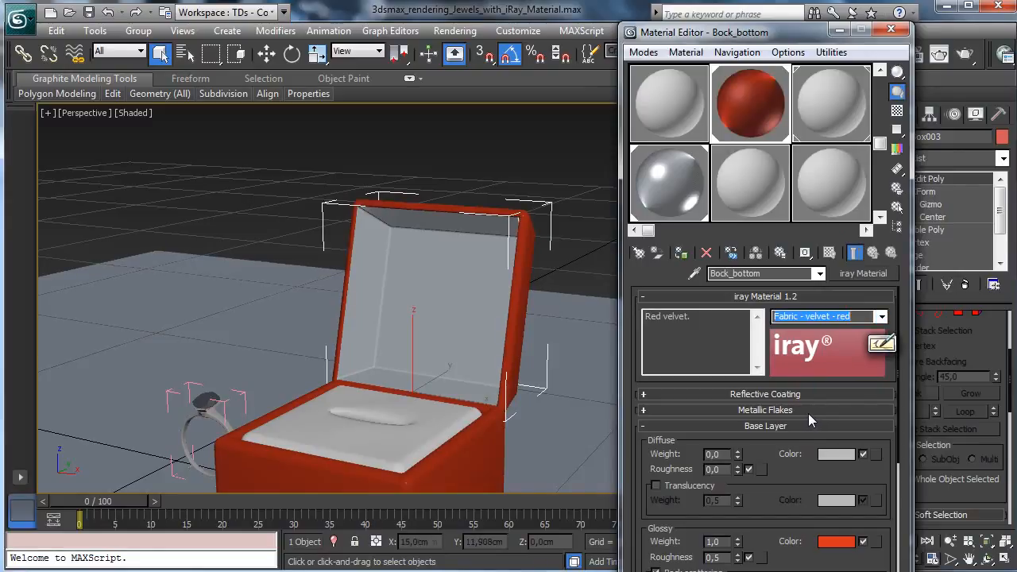
Step: Copy the Bock_bottom red velvet material and paste it as a copy onto the Box Interior material
{"action": "left_click", "coordinate": [796, 119]}
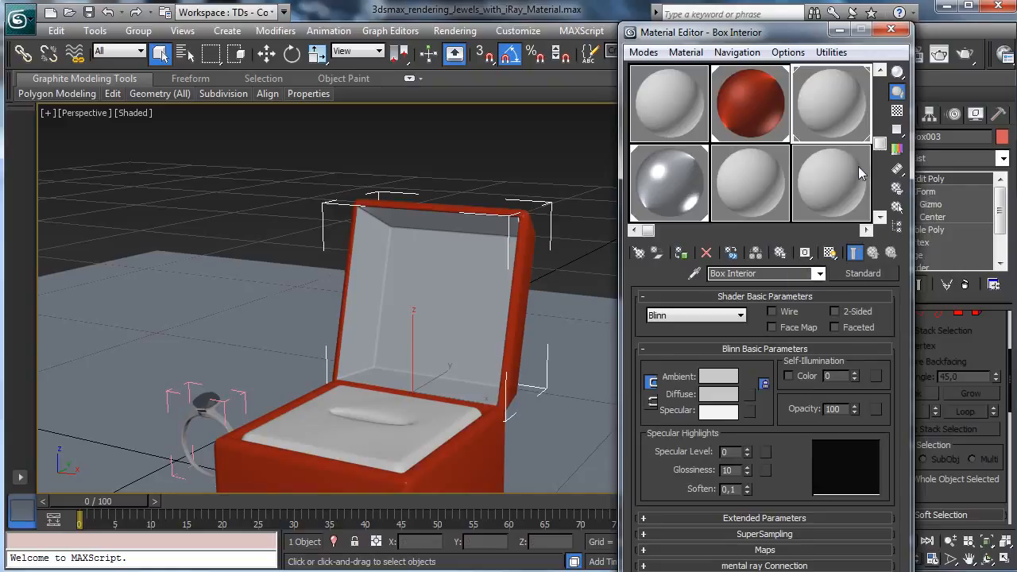
{"action": "left_click", "coordinate": [753, 111]}
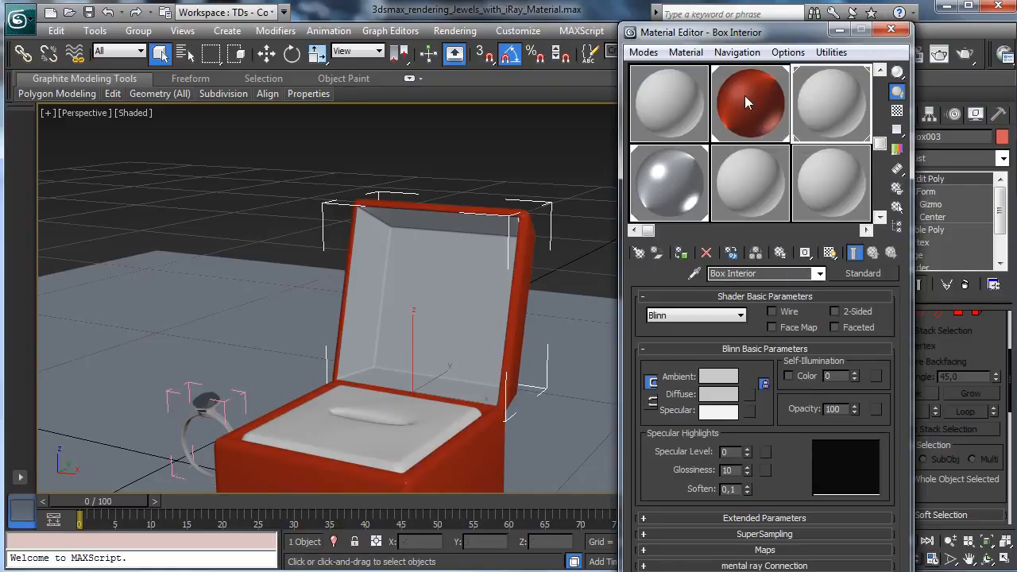
{"action": "right_click", "coordinate": [869, 272]}
{"action": "left_click", "coordinate": [913, 300]}
{"action": "left_click", "coordinate": [839, 132]}
{"action": "right_click", "coordinate": [864, 274]}
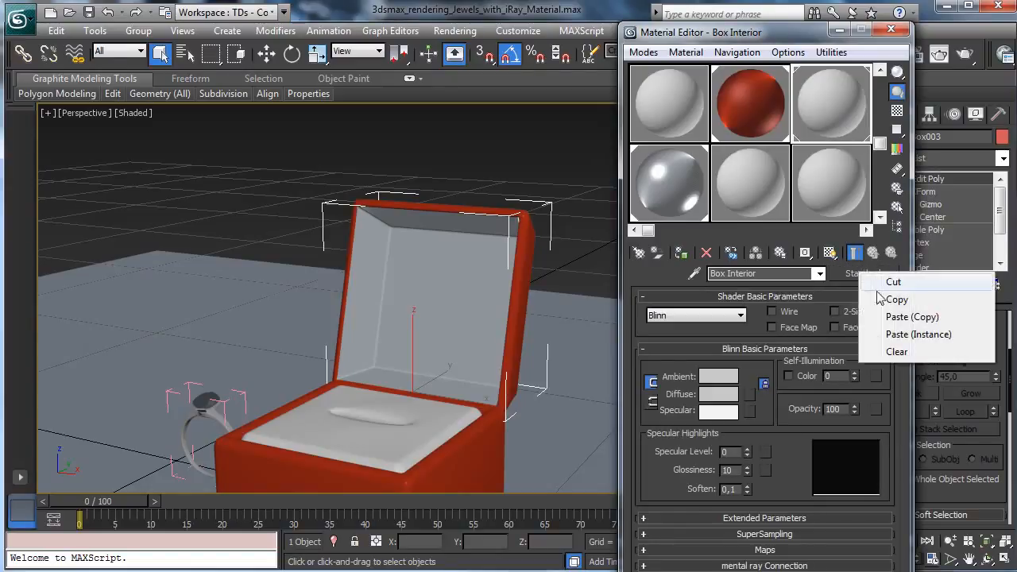
{"action": "left_click", "coordinate": [913, 315]}
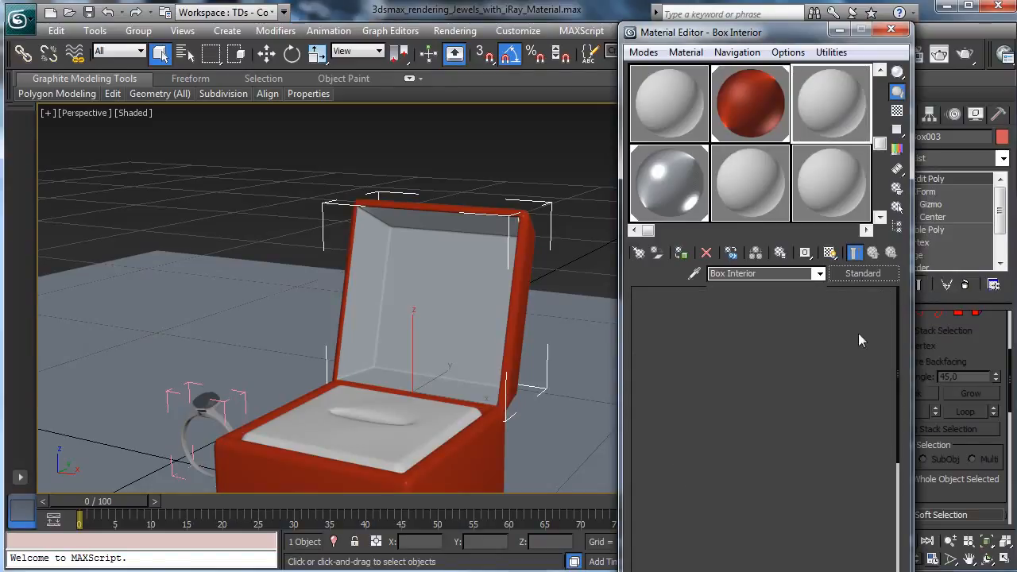
Step: Set the Box Interior material's base layer glossy color to pale pink (0.906, 0.714, 0.71)
{"action": "scroll", "coordinate": [804, 477], "scroll_direction": "down", "scroll_amount": 3}
{"action": "left_click", "coordinate": [834, 450]}
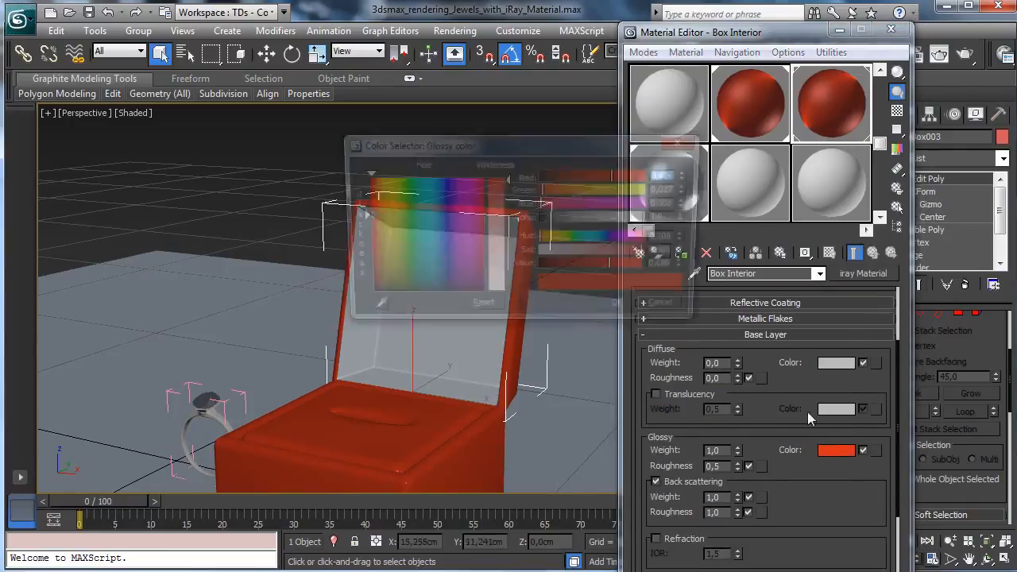
{"action": "left_click", "coordinate": [507, 270]}
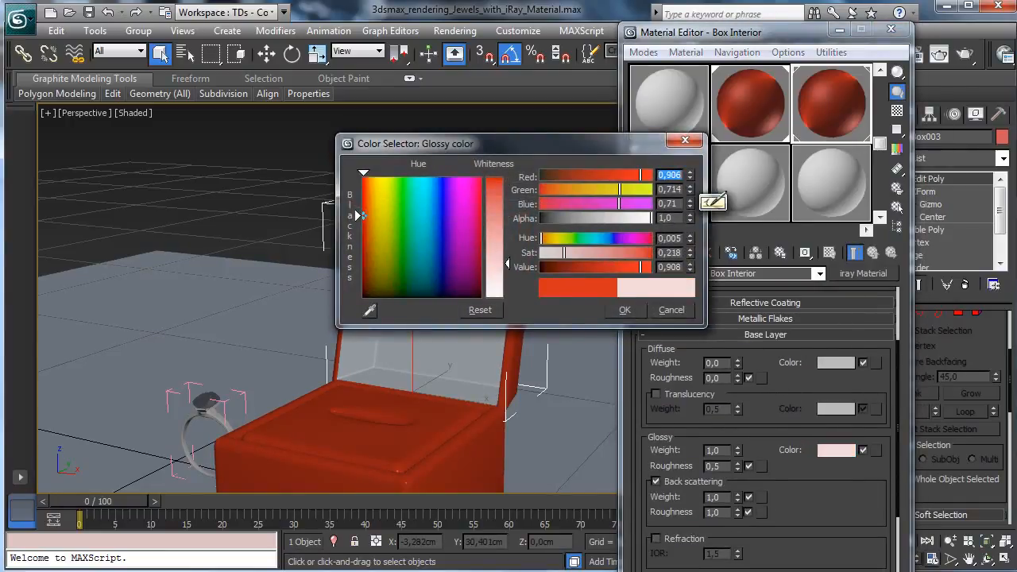
{"action": "left_click", "coordinate": [625, 310]}
{"action": "scroll", "coordinate": [779, 373], "scroll_direction": "down", "scroll_amount": 3}
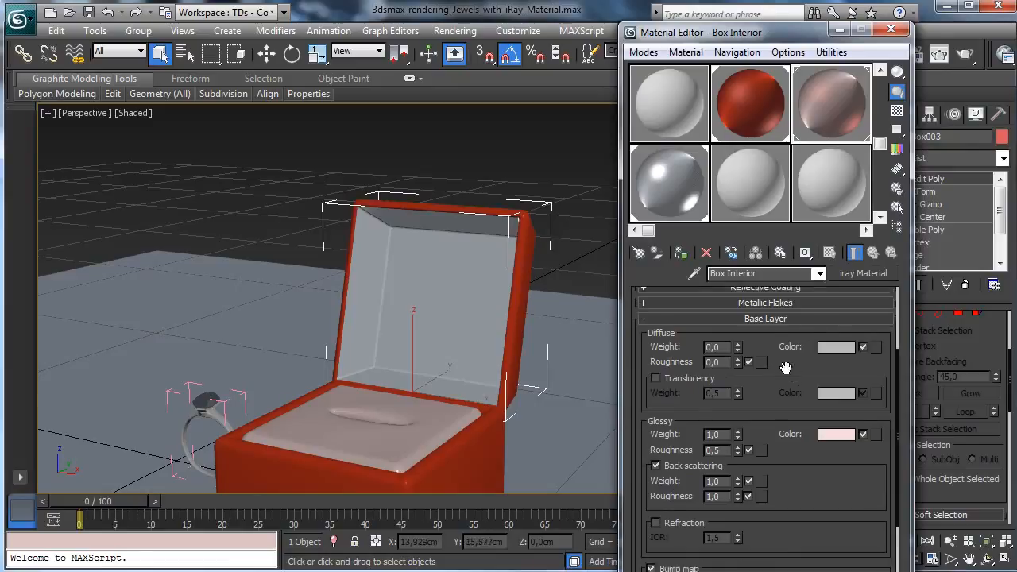
Step: Set the Box Interior material's reflective coating color to pale pink (0.894, 0.733, 0.729)
{"action": "scroll", "coordinate": [779, 366], "scroll_direction": "up", "scroll_amount": 5}
{"action": "left_click", "coordinate": [779, 360]}
{"action": "left_click", "coordinate": [783, 345]}
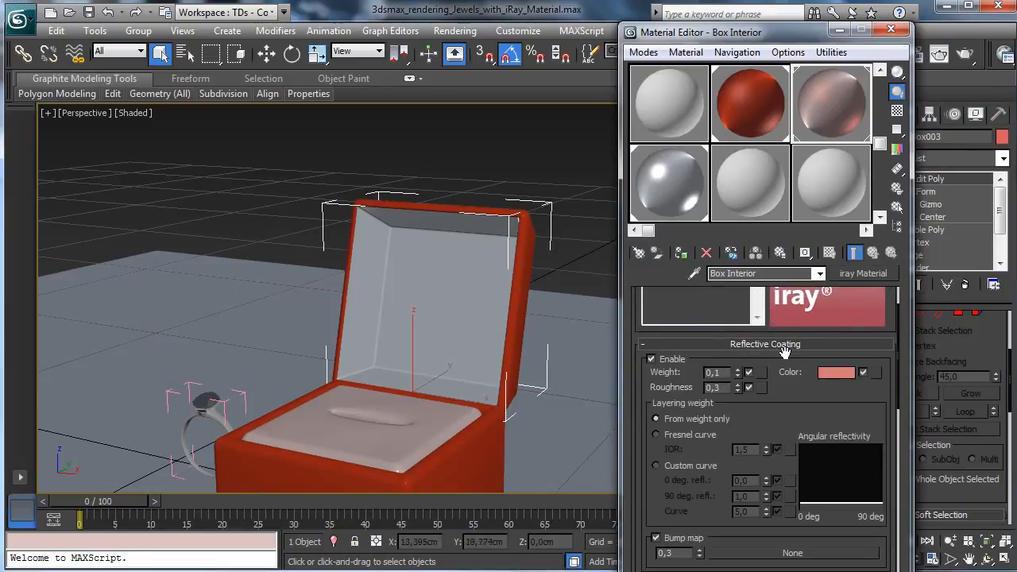
{"action": "left_click", "coordinate": [837, 374]}
{"action": "left_click", "coordinate": [498, 266]}
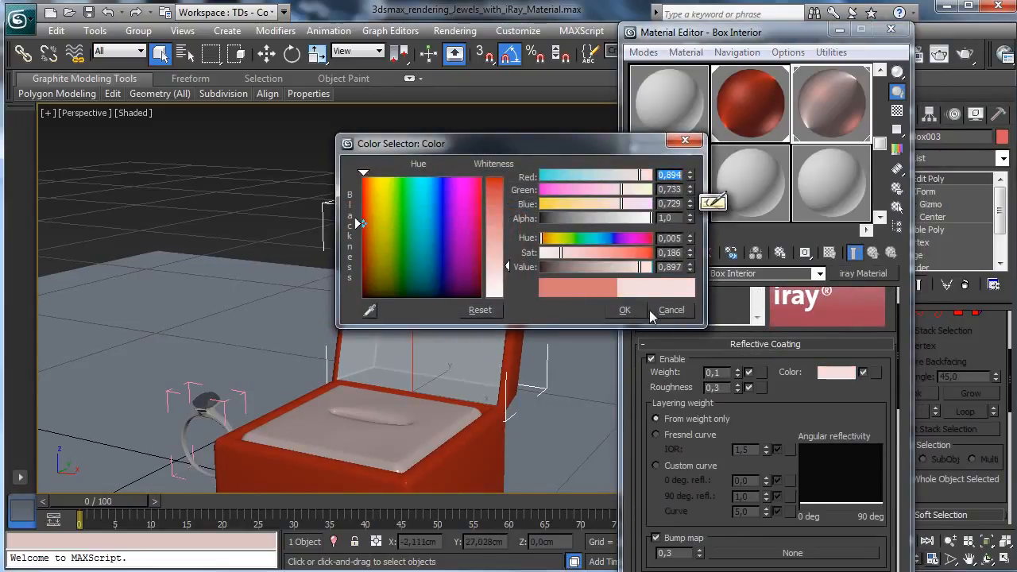
{"action": "left_click", "coordinate": [625, 309]}
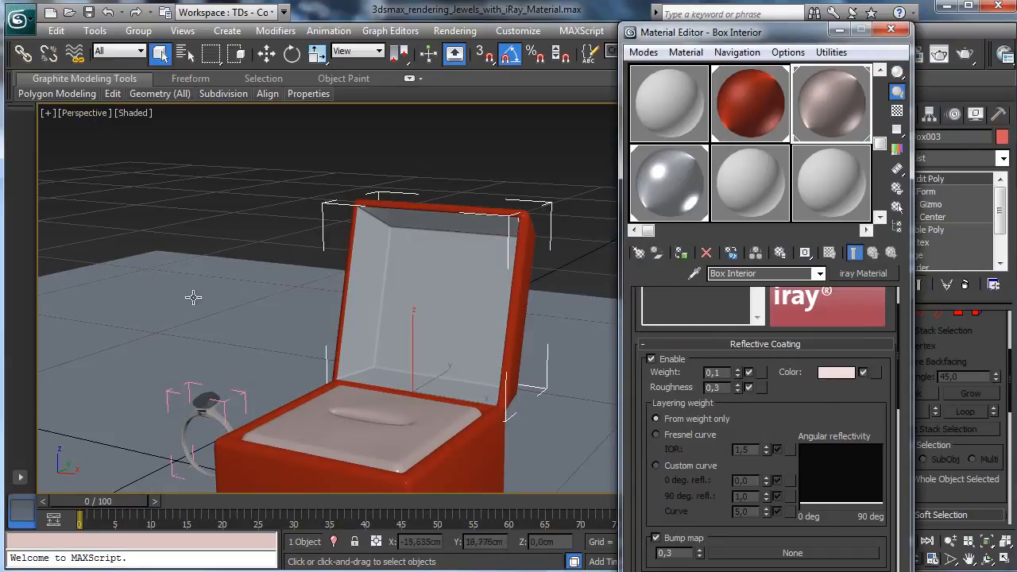
Step: Close the Material Editor and close the open Ring_1 group
{"action": "left_click", "coordinate": [213, 410]}
{"action": "left_click", "coordinate": [986, 541]}
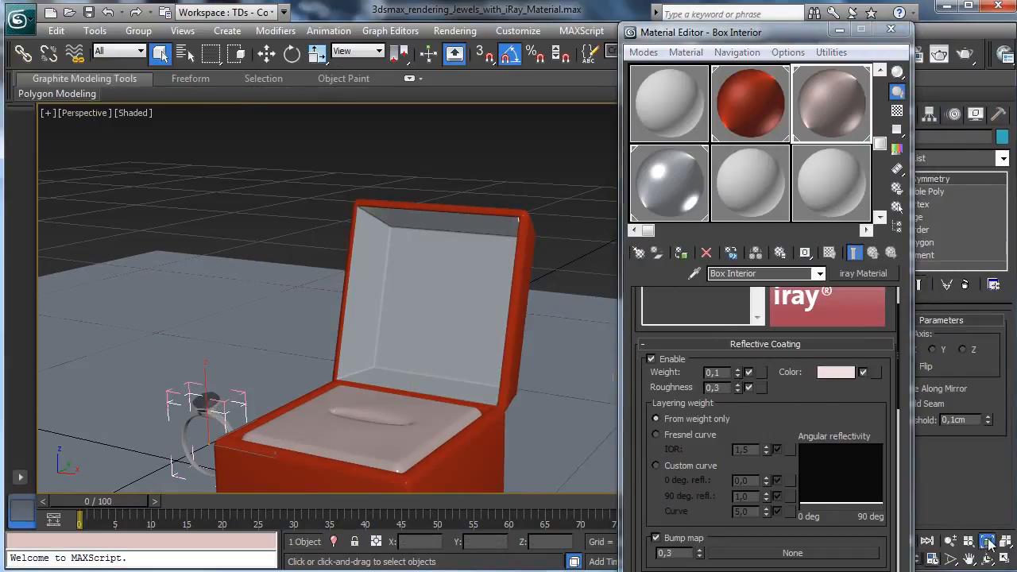
{"action": "key", "text": "m"}
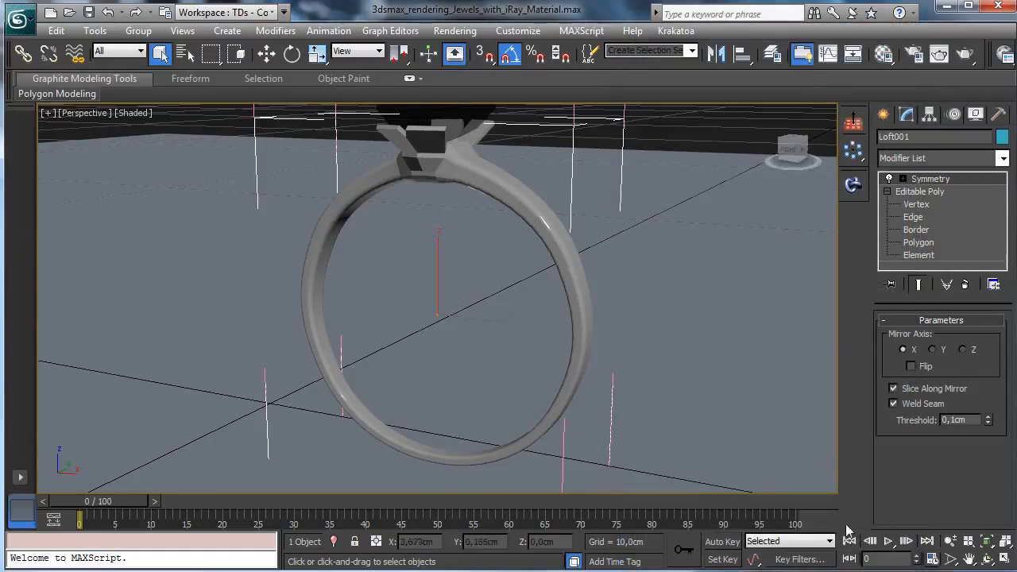
{"action": "left_click", "coordinate": [950, 541]}
{"action": "left_click_drag", "start_coordinate": [436, 307], "coordinate": [450, 347]}
{"action": "left_click", "coordinate": [987, 559]}
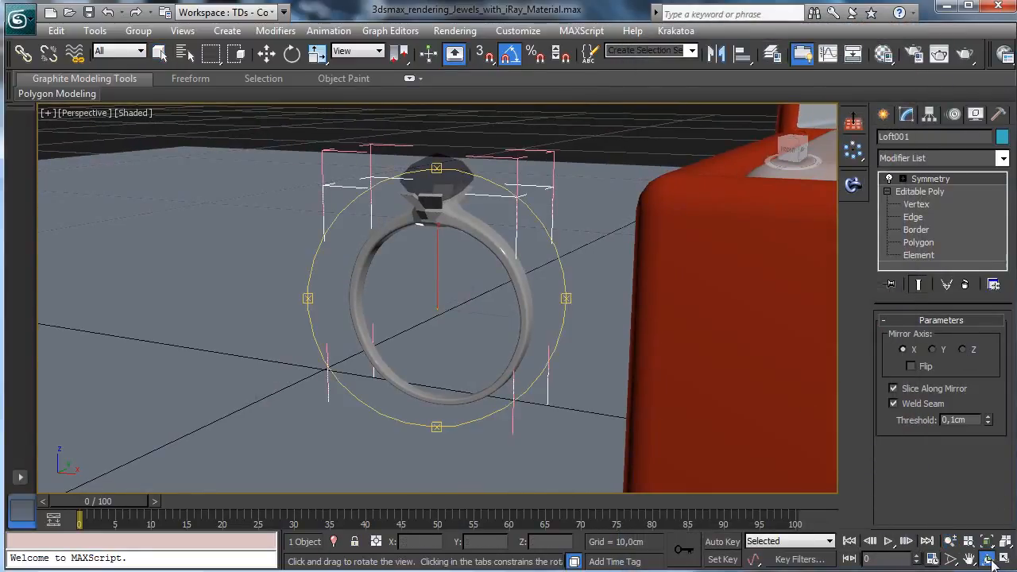
{"action": "left_click_drag", "start_coordinate": [522, 353], "coordinate": [545, 331]}
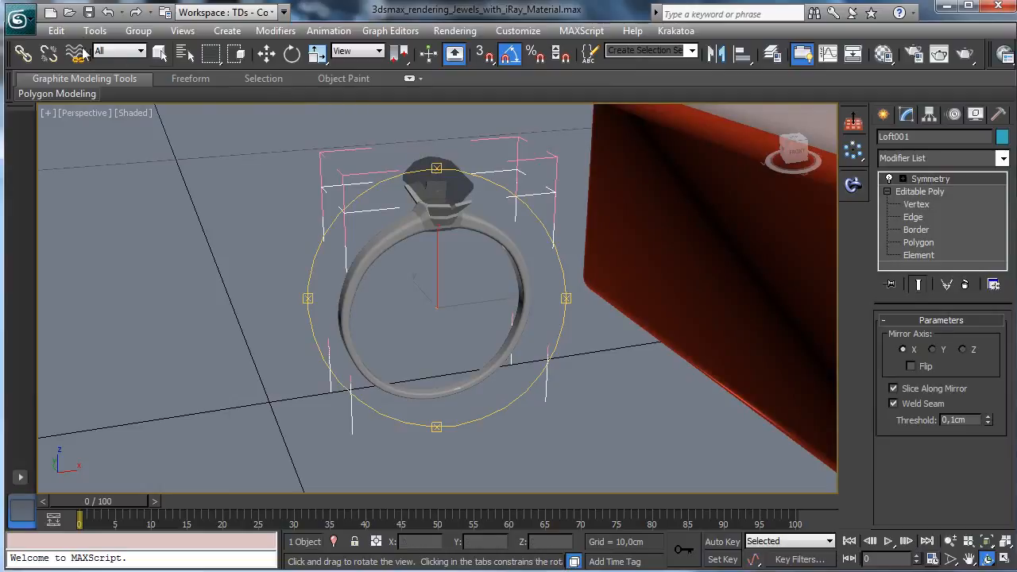
{"action": "left_click", "coordinate": [138, 30]}
{"action": "left_click", "coordinate": [155, 108]}
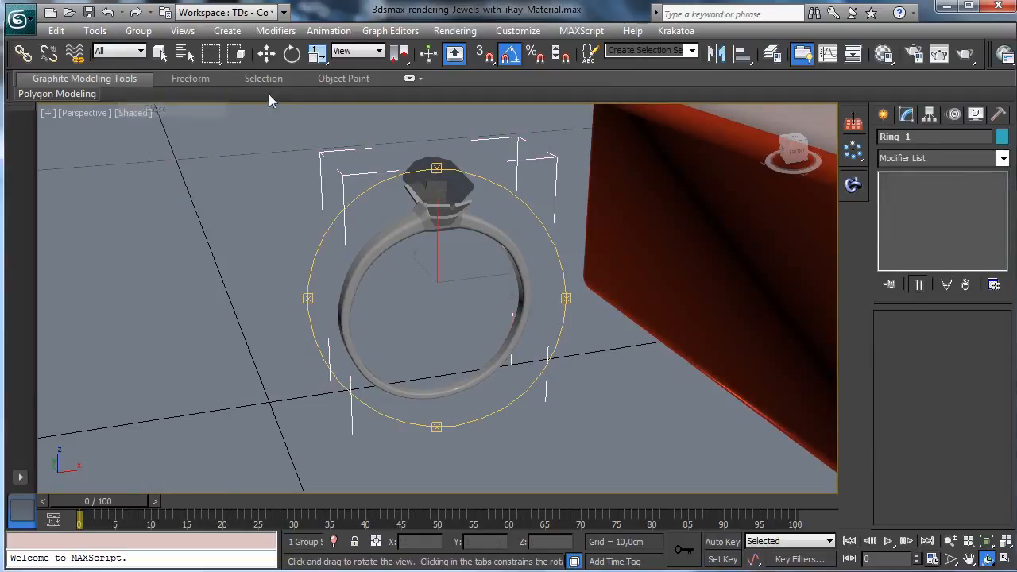
Step: Group the cushion, lid and base of the jewellery box under the name Box_1
{"action": "left_click", "coordinate": [266, 53]}
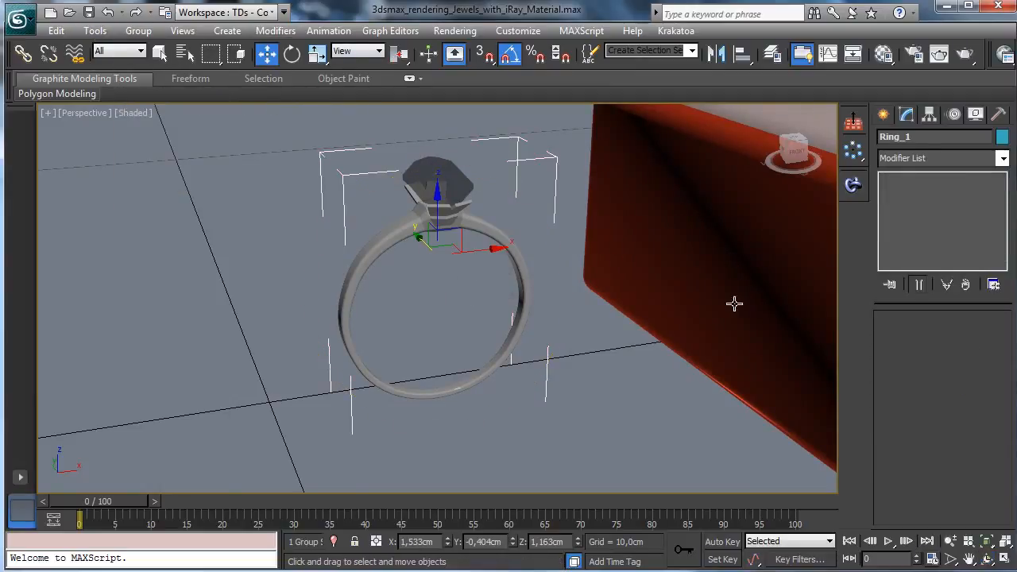
{"action": "left_click", "coordinate": [949, 541]}
{"action": "left_click_drag", "start_coordinate": [551, 309], "coordinate": [570, 473]}
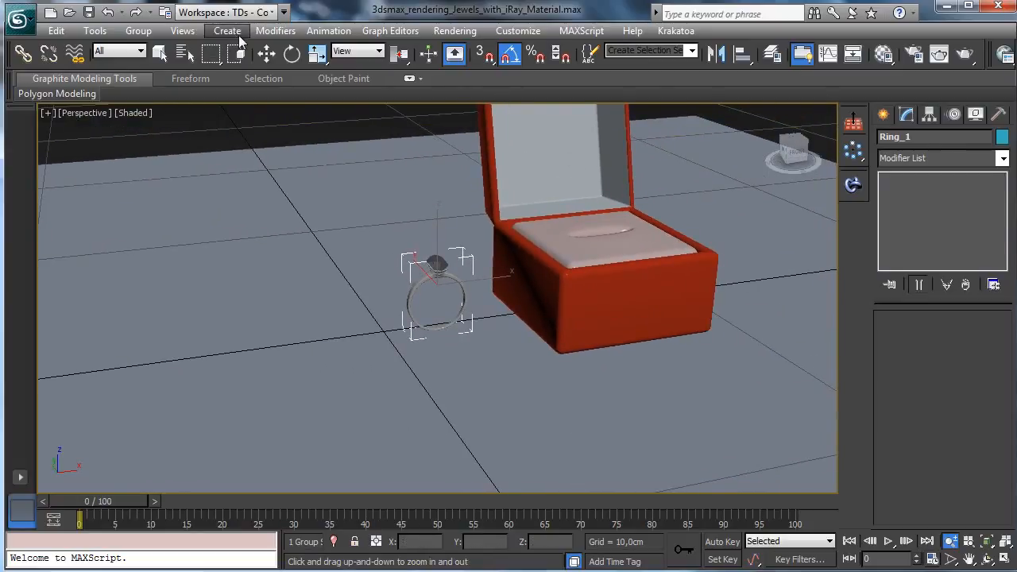
{"action": "left_click", "coordinate": [266, 54]}
{"action": "left_click", "coordinate": [618, 249]}
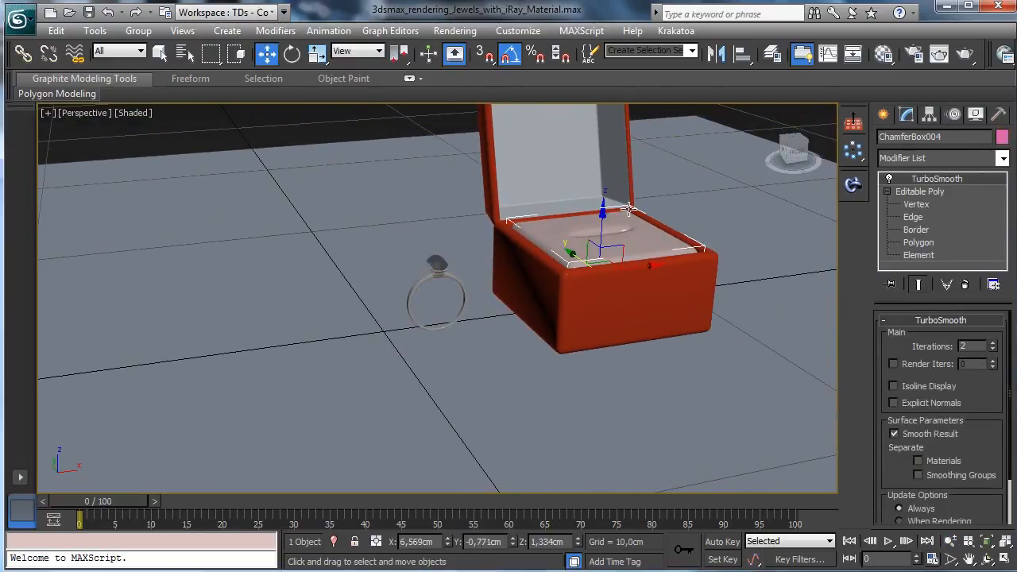
{"action": "left_click", "coordinate": [561, 139], "text": "ctrl"}
{"action": "left_click", "coordinate": [574, 318], "text": "ctrl"}
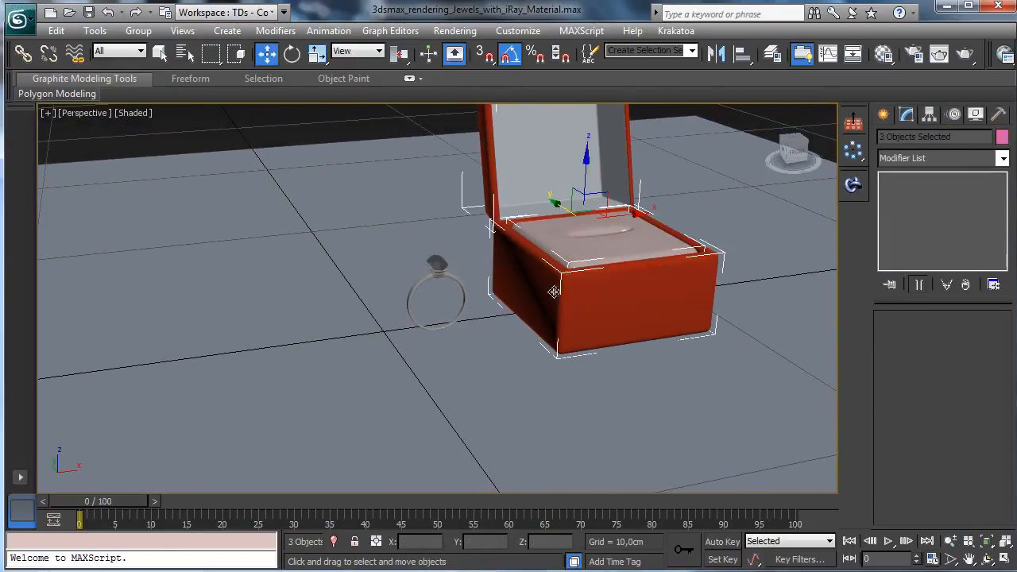
{"action": "left_click", "coordinate": [138, 31]}
{"action": "left_click", "coordinate": [146, 52]}
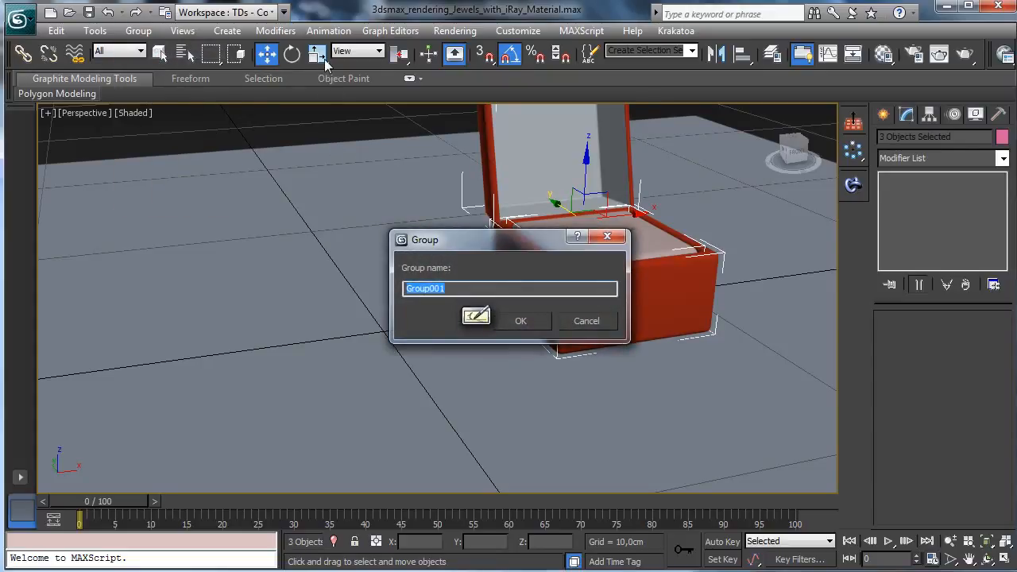
{"action": "type", "text": "Bo"}
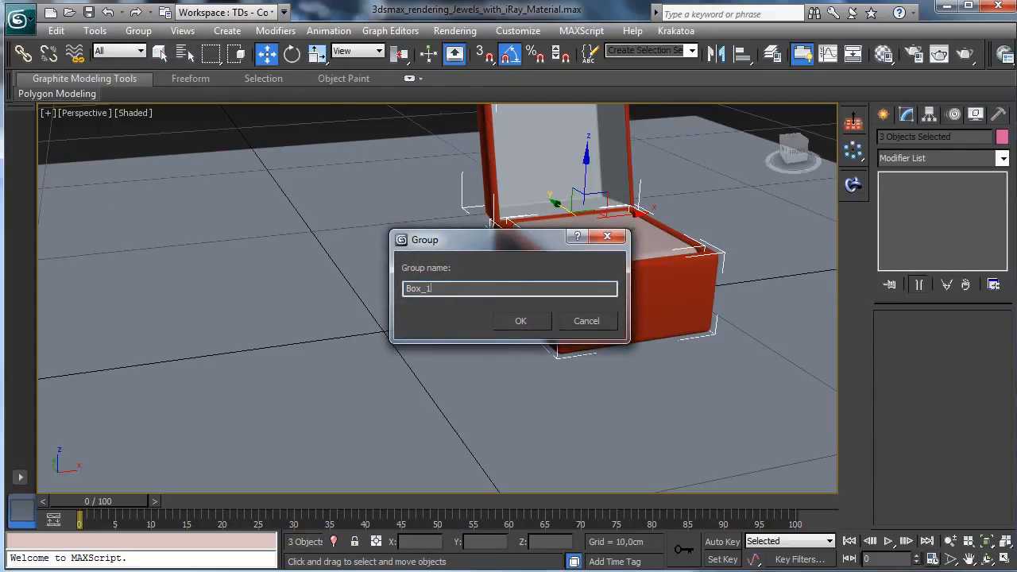
{"action": "type", "text": "x_1"}
{"action": "key", "text": "Return"}
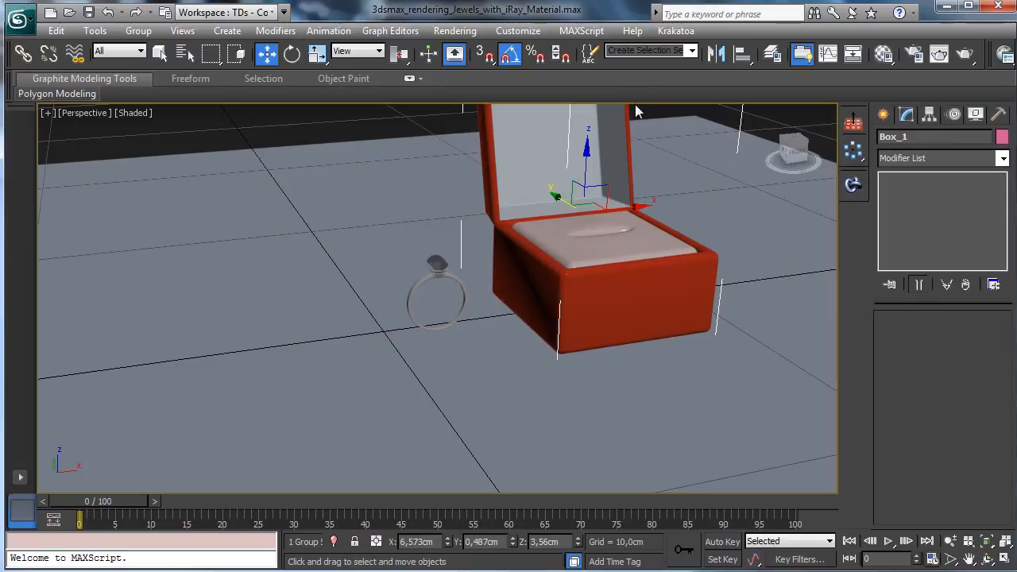
Step: Align the Box_1 group center to center with the ring in X and Y position only
{"action": "left_click", "coordinate": [741, 53]}
{"action": "left_click", "coordinate": [501, 302]}
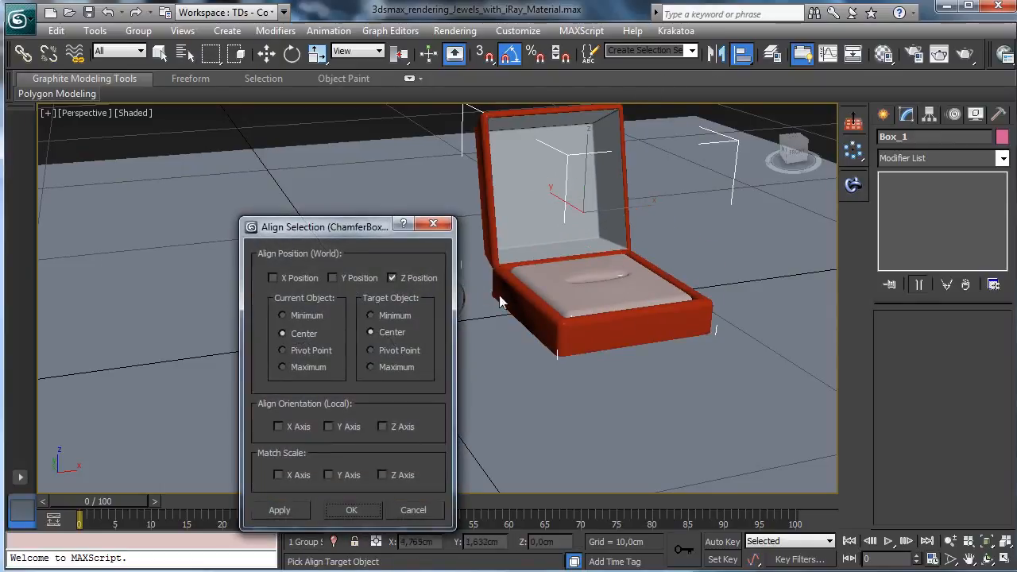
{"action": "left_click", "coordinate": [290, 282]}
{"action": "left_click", "coordinate": [355, 279]}
{"action": "left_click", "coordinate": [401, 278]}
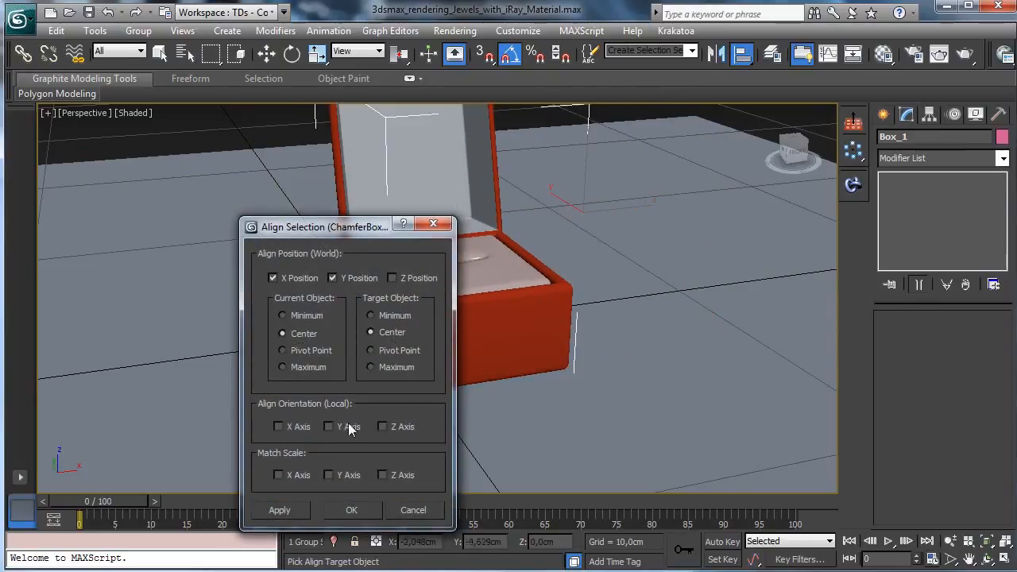
{"action": "left_click", "coordinate": [351, 510]}
Step: Move the Ring_1 group to about Y -1.724 cm and Z 2.741 cm so it sits in the cushion's slot
{"action": "left_click", "coordinate": [185, 53]}
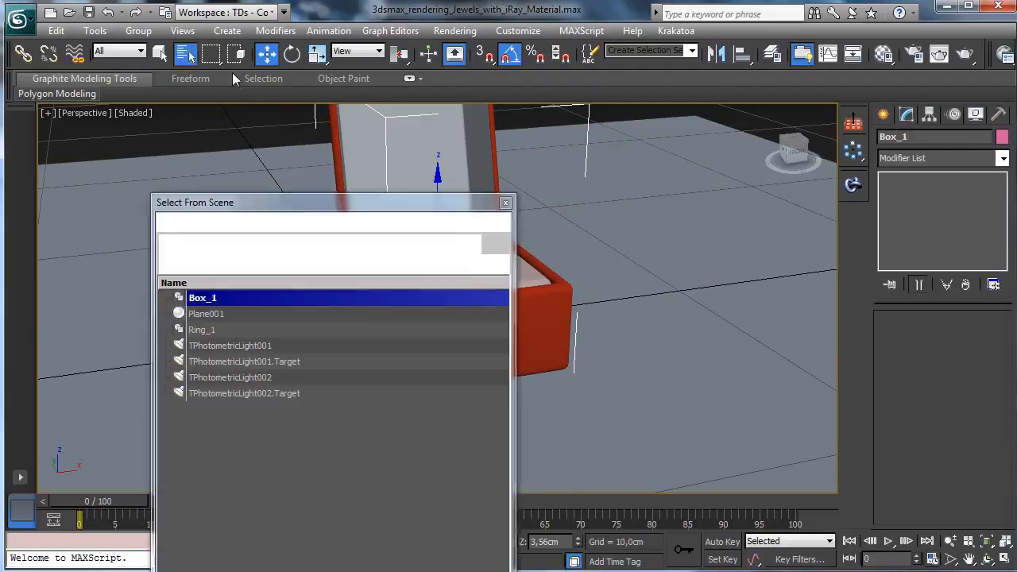
{"action": "double_click", "coordinate": [202, 329]}
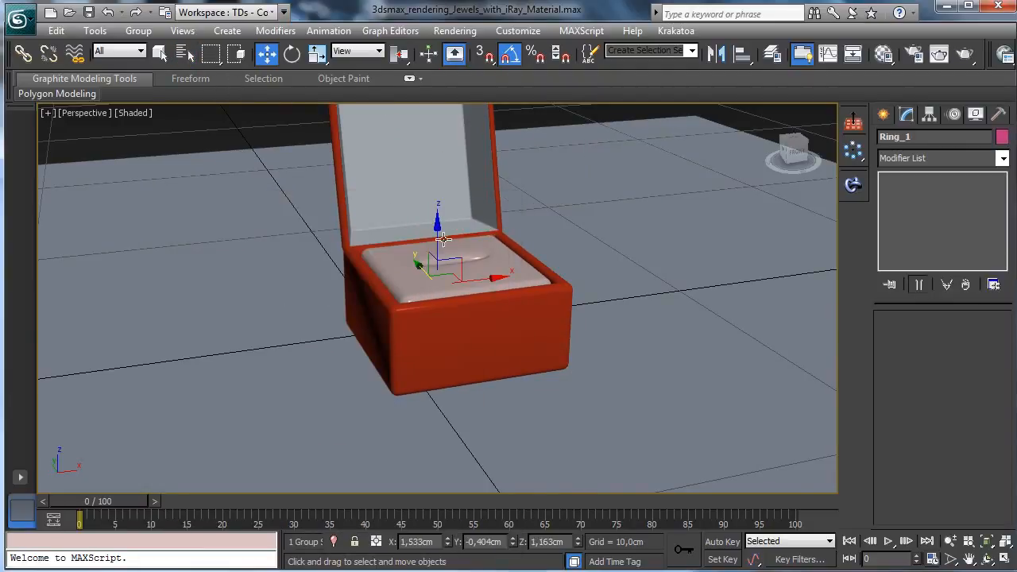
{"action": "left_click_drag", "start_coordinate": [440, 192], "coordinate": [440, 182]}
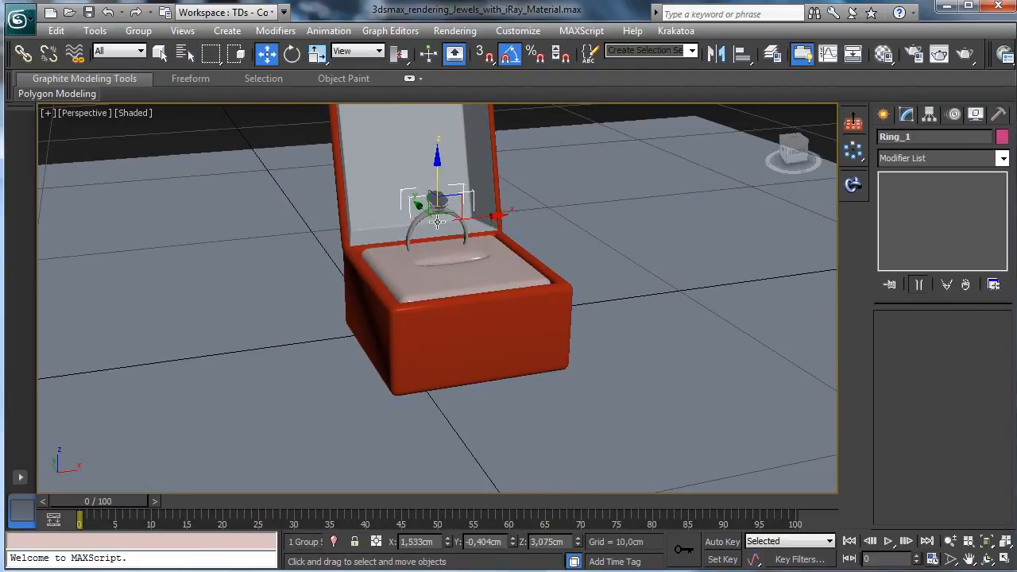
{"action": "left_click_drag", "start_coordinate": [421, 215], "coordinate": [434, 224]}
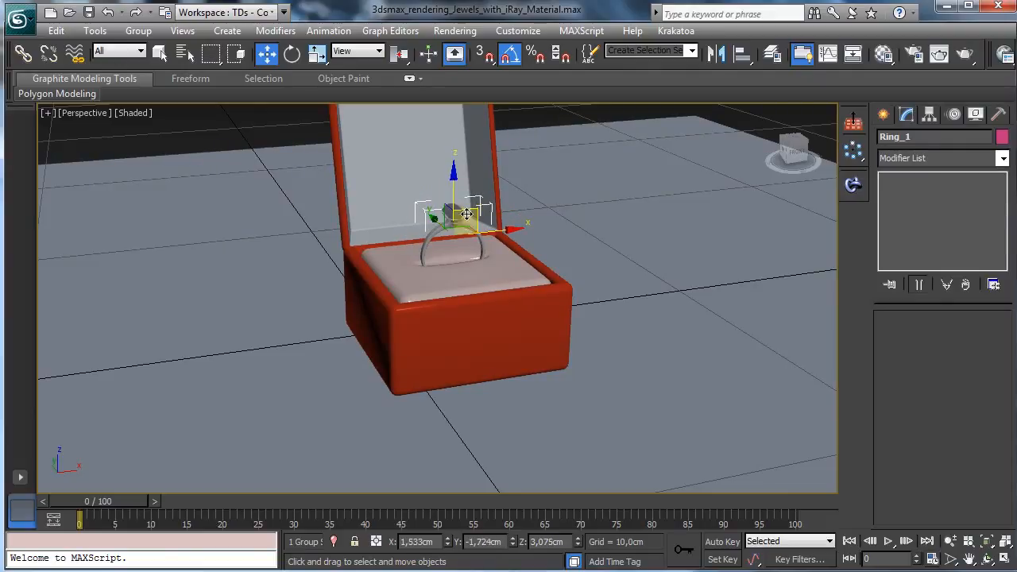
{"action": "left_click_drag", "start_coordinate": [452, 186], "coordinate": [456, 197]}
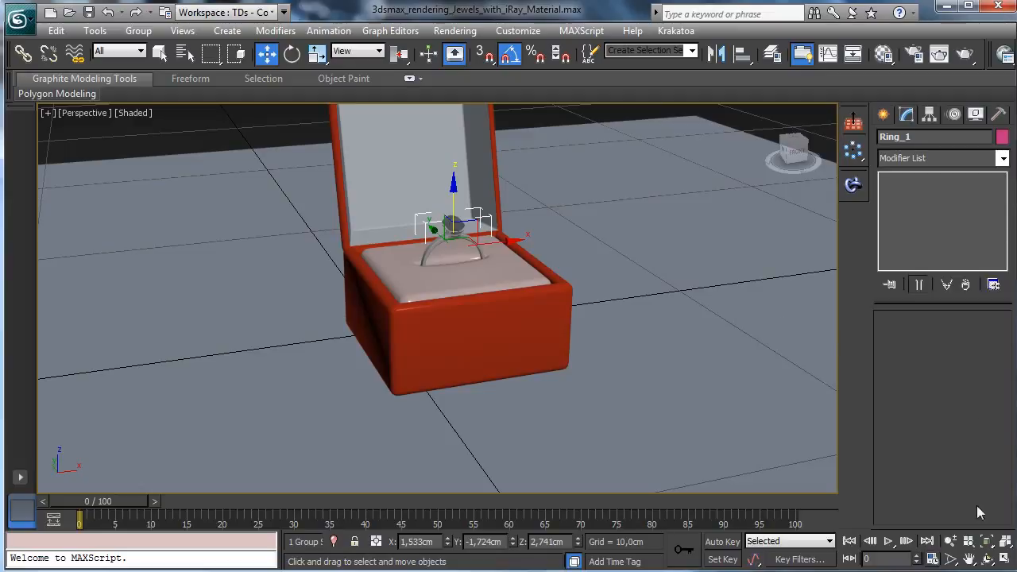
Step: Render the perspective view framed closely on the open box with the ring, and minimize the rendered frame
{"action": "left_click", "coordinate": [987, 559]}
{"action": "left_click_drag", "start_coordinate": [453, 324], "coordinate": [488, 282]}
{"action": "left_click", "coordinate": [950, 541]}
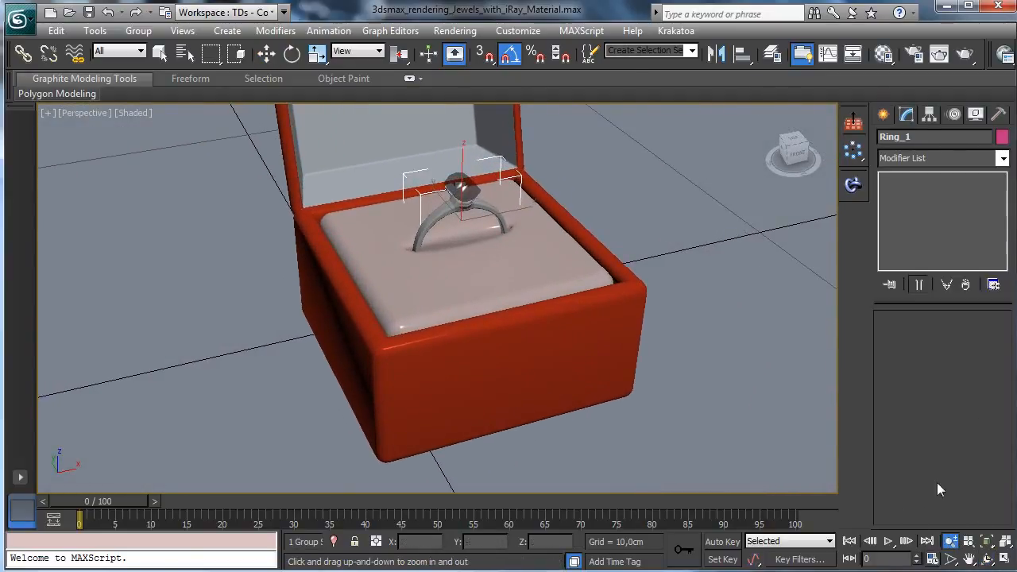
{"action": "left_click", "coordinate": [968, 558]}
{"action": "left_click_drag", "start_coordinate": [499, 341], "coordinate": [500, 352]}
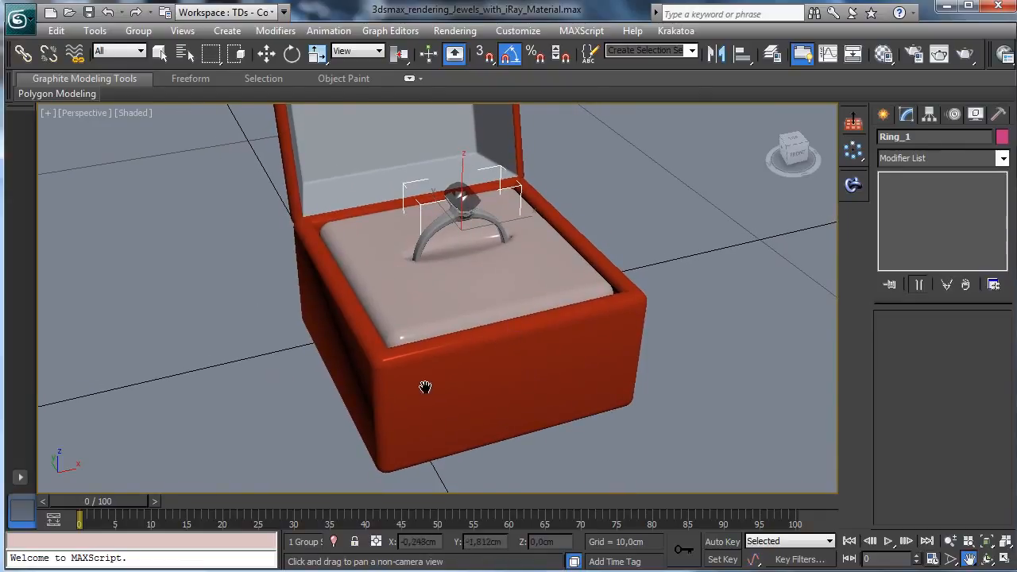
{"action": "left_click", "coordinate": [158, 53]}
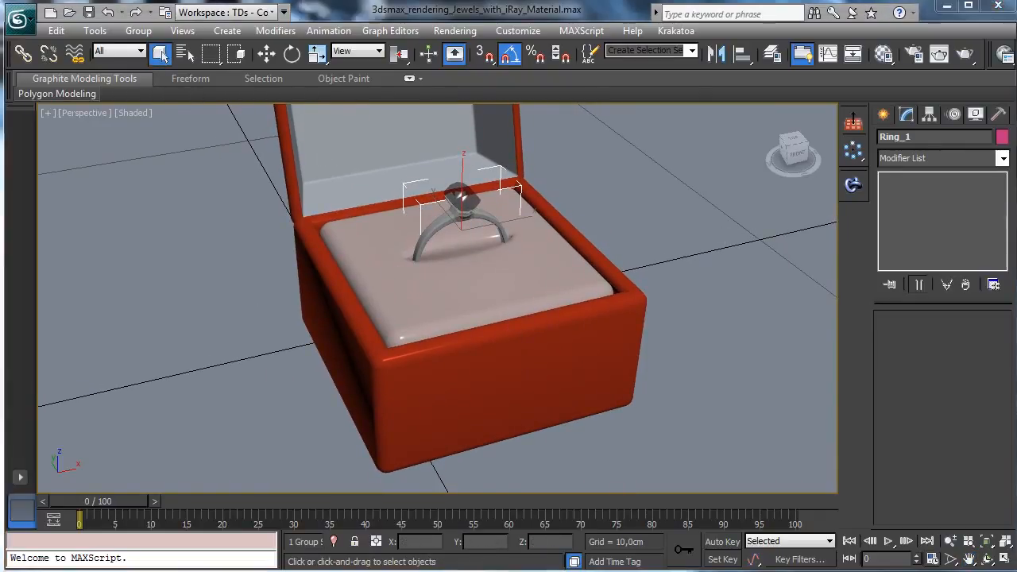
{"action": "left_click", "coordinate": [964, 53]}
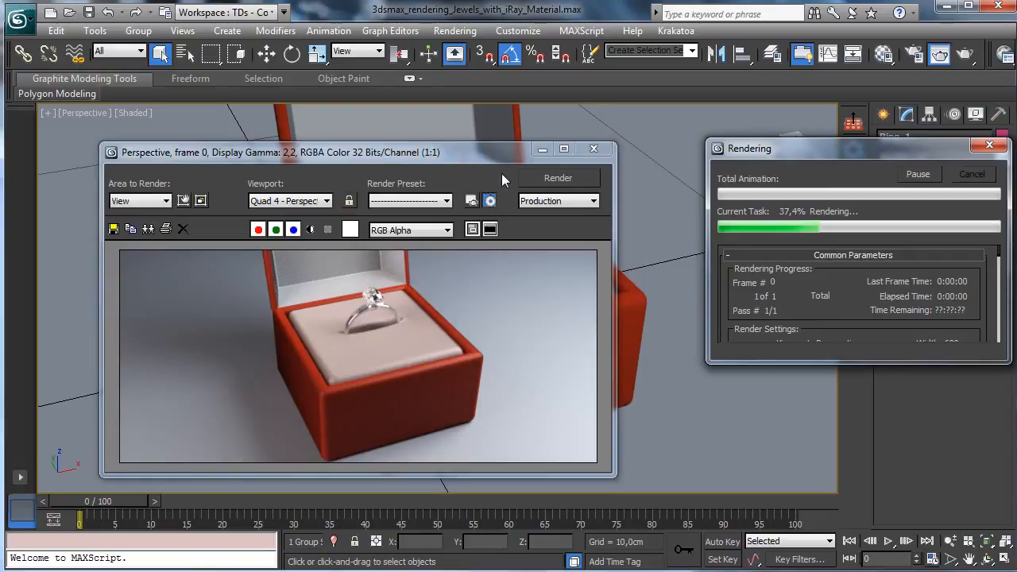
{"action": "left_click", "coordinate": [542, 148]}
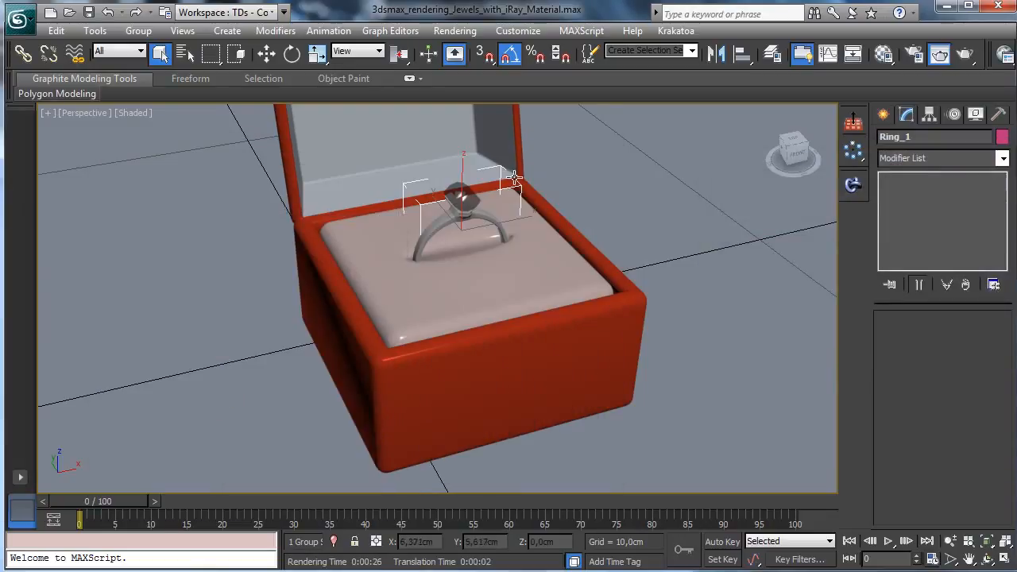